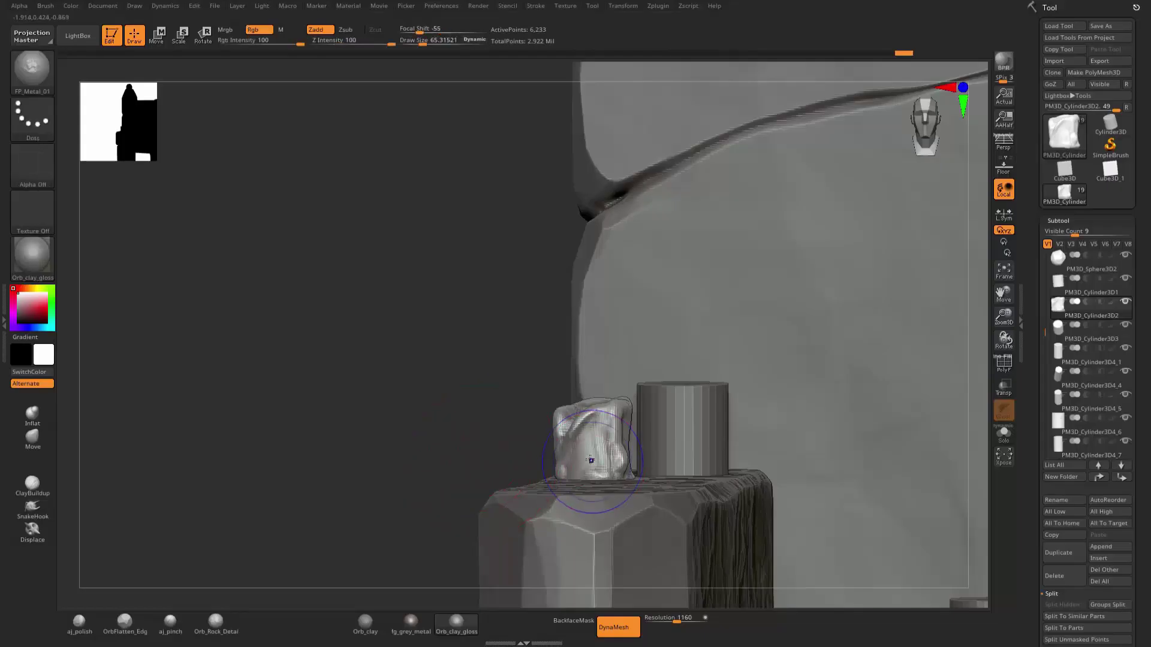
# Inspect the lumpy candle alone in Solo from several angles, then select PM3D_Cylinder3D1.
pyautogui.press('shift')
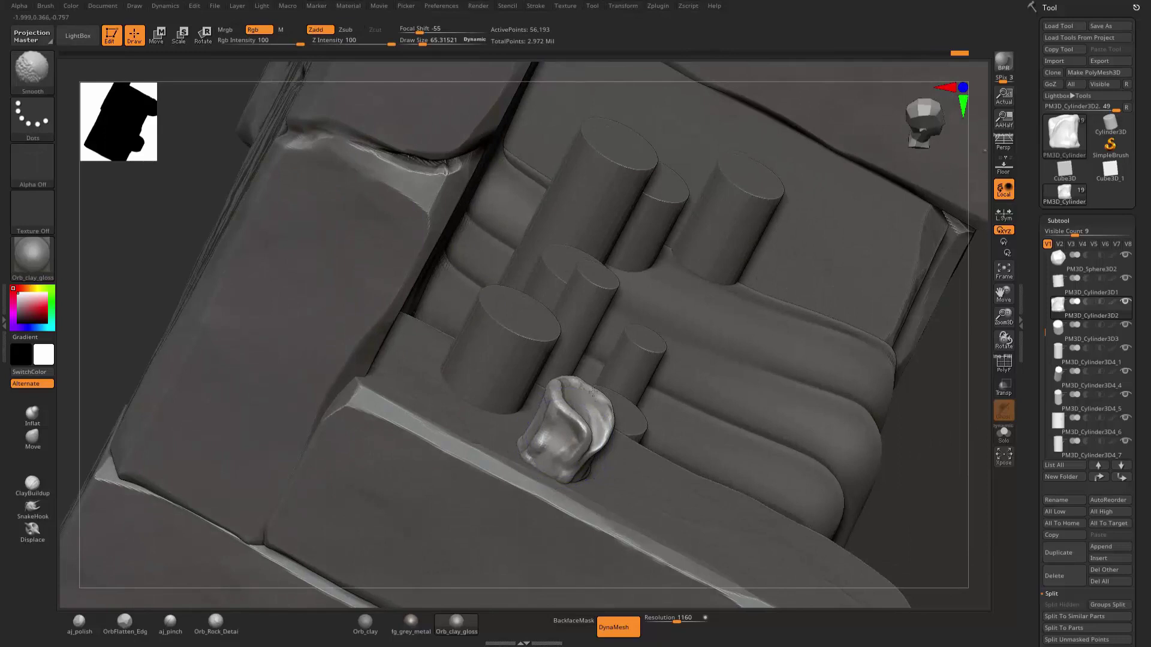
pyautogui.click(1002, 434)
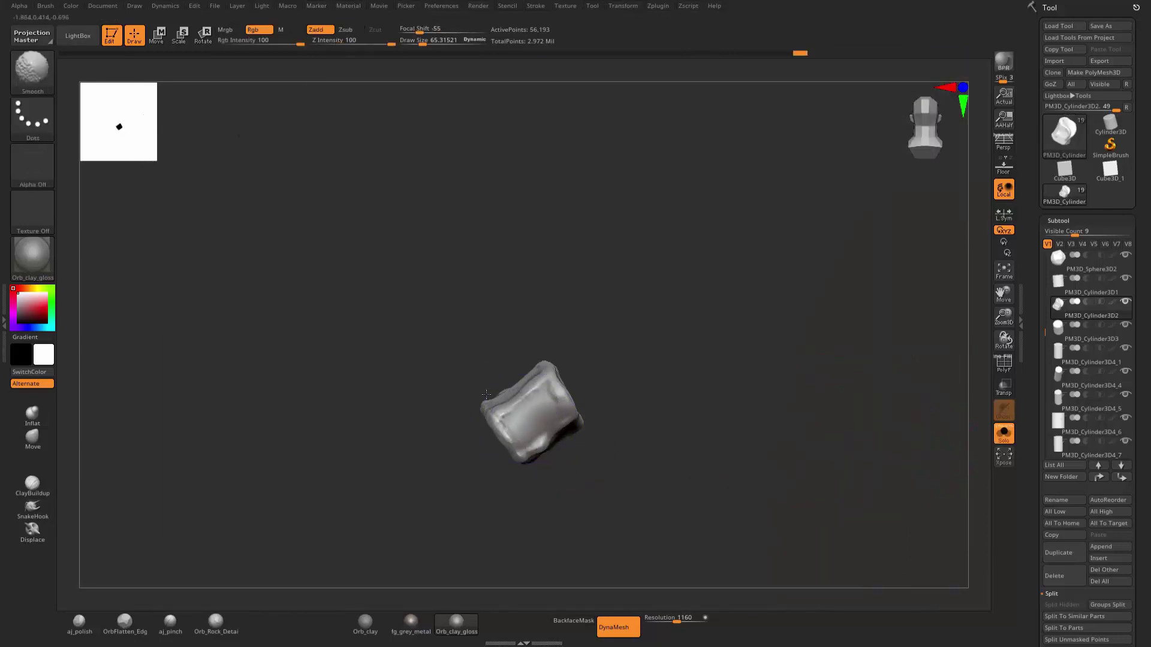
pyautogui.moveTo(672, 336); pyautogui.dragTo(566, 442)
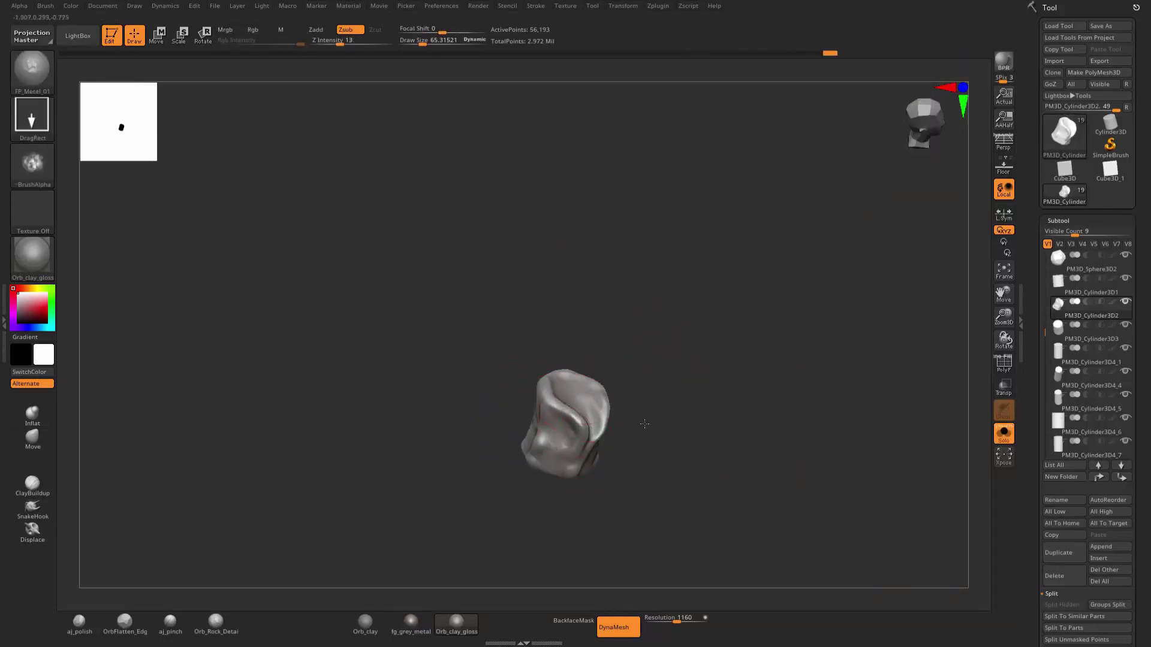
pyautogui.moveTo(645, 424); pyautogui.dragTo(616, 424)
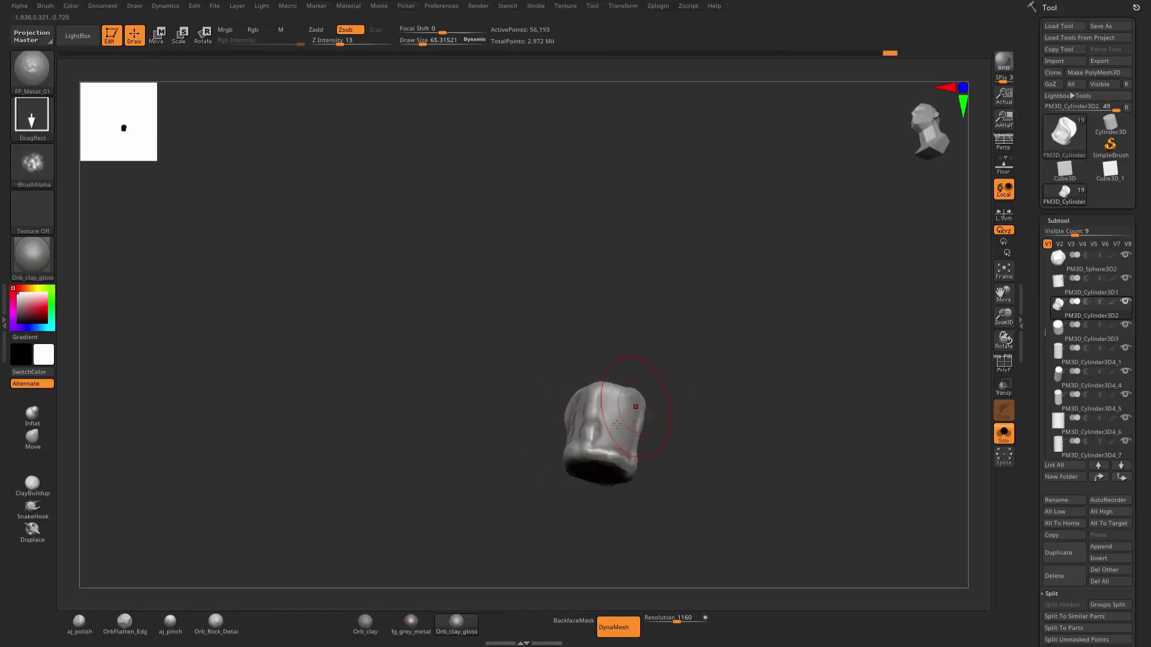
pyautogui.moveTo(762, 382)
pyautogui.mouseDown()
pyautogui.moveTo(747, 431)
pyautogui.moveTo(804, 378)
pyautogui.moveTo(661, 464)
pyautogui.moveTo(436, 398)
pyautogui.mouseUp()
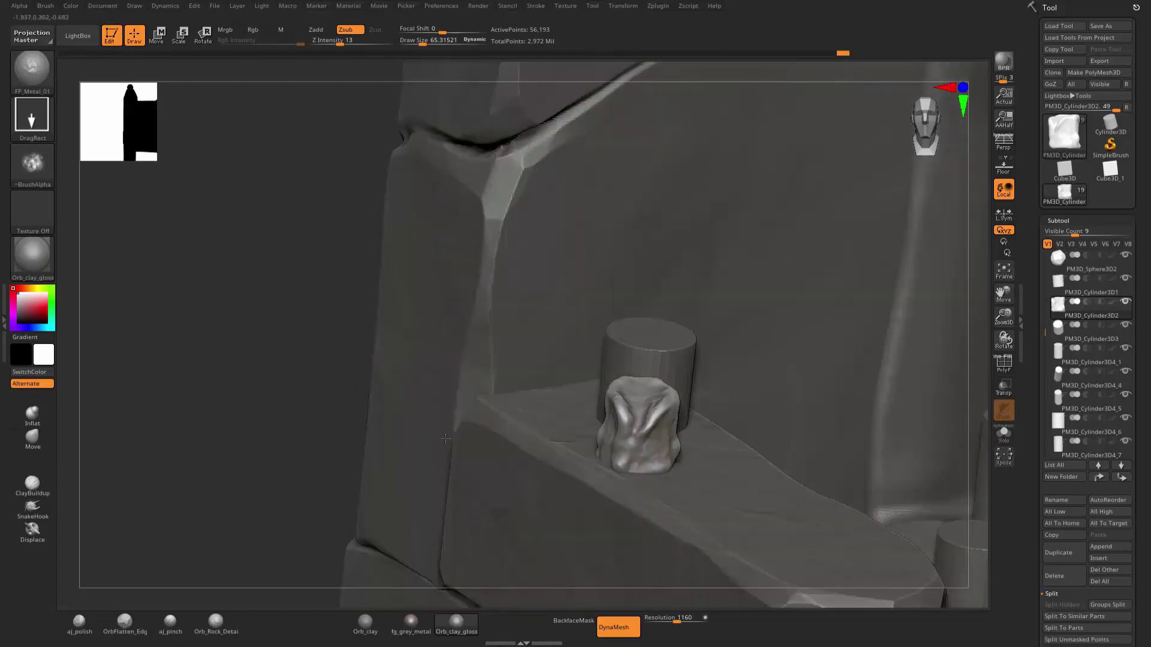
pyautogui.moveTo(446, 438)
pyautogui.mouseDown()
pyautogui.moveTo(386, 403)
pyautogui.moveTo(449, 372)
pyautogui.moveTo(335, 336)
pyautogui.moveTo(419, 388)
pyautogui.mouseUp()
pyautogui.keyDown('alt'); pyautogui.click(614, 413); pyautogui.keyUp('alt')
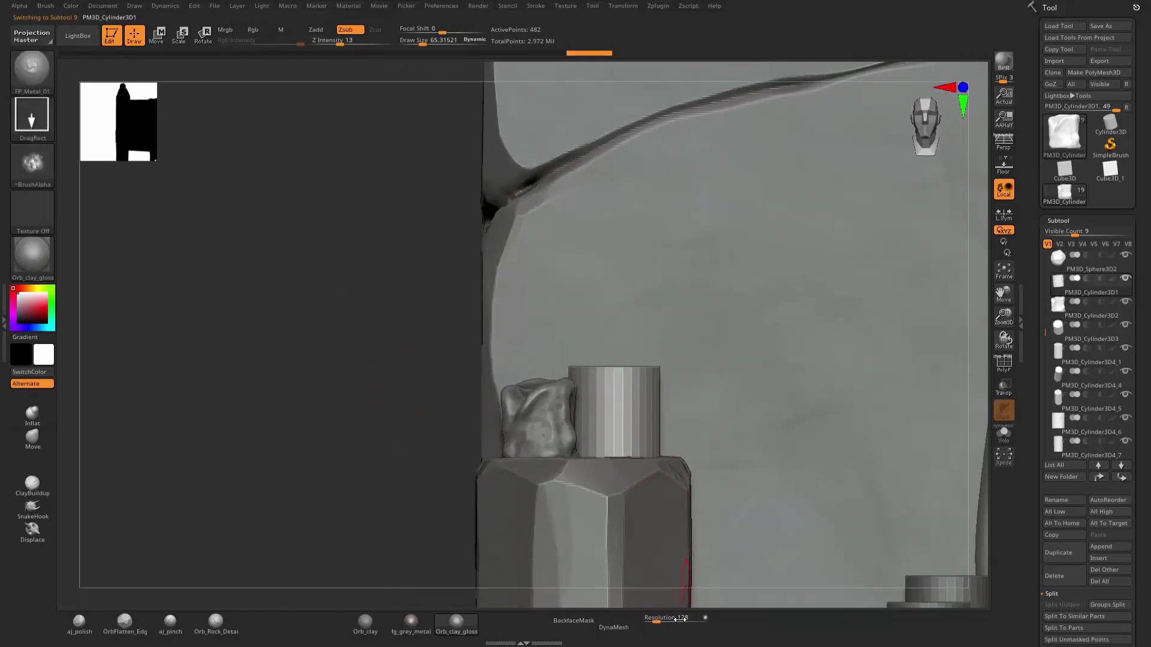
# Remesh the cylinder with DynaMesh, solo it, and pick ClayBuildup at a smaller brush size.
pyautogui.click(613, 627)
pyautogui.press('shift')
pyautogui.click(1003, 434)
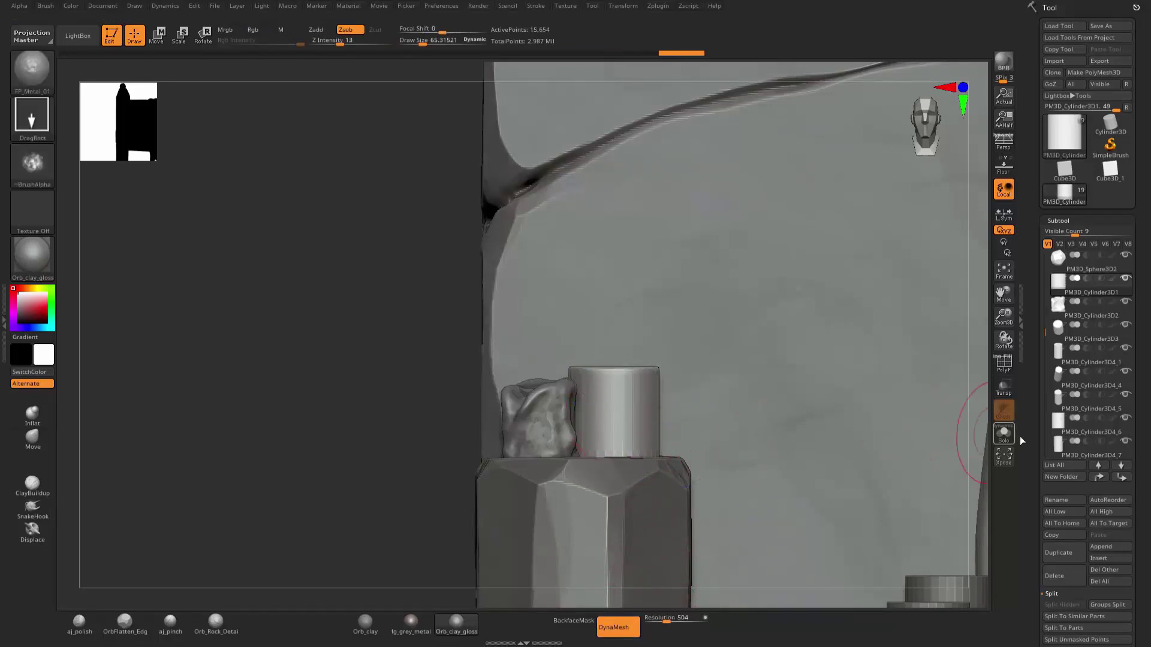
pyautogui.moveTo(903, 437)
pyautogui.mouseDown()
pyautogui.moveTo(728, 399)
pyautogui.moveTo(789, 398)
pyautogui.mouseUp()
pyautogui.moveTo(657, 392); pyautogui.dragTo(563, 419)
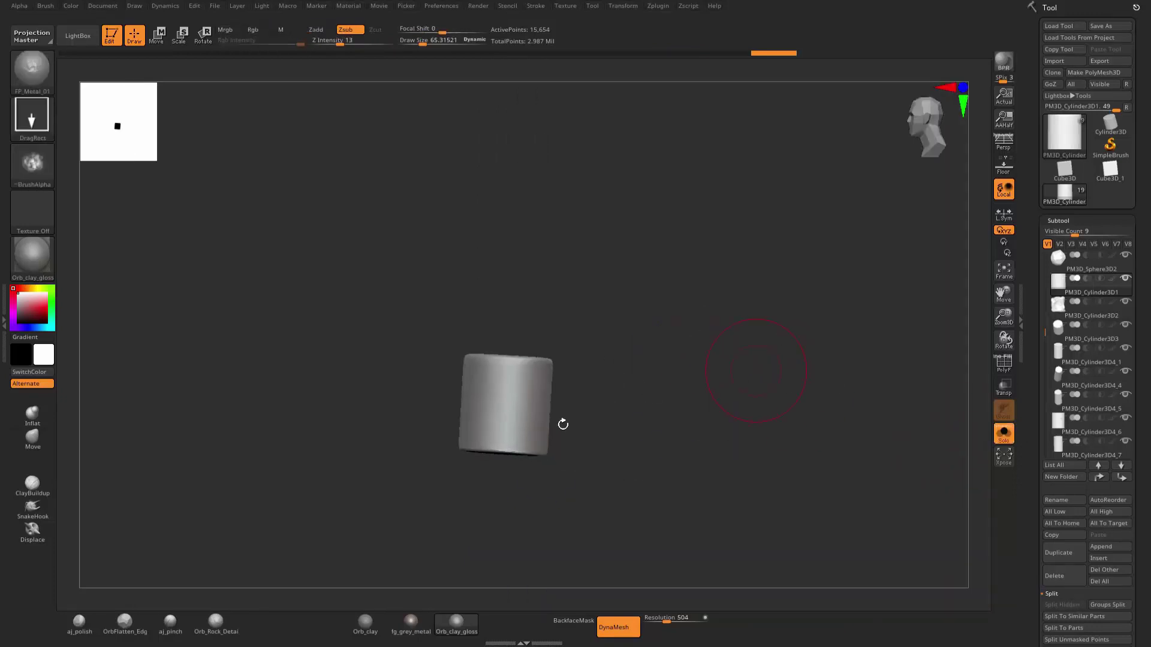
pyautogui.click(32, 508)
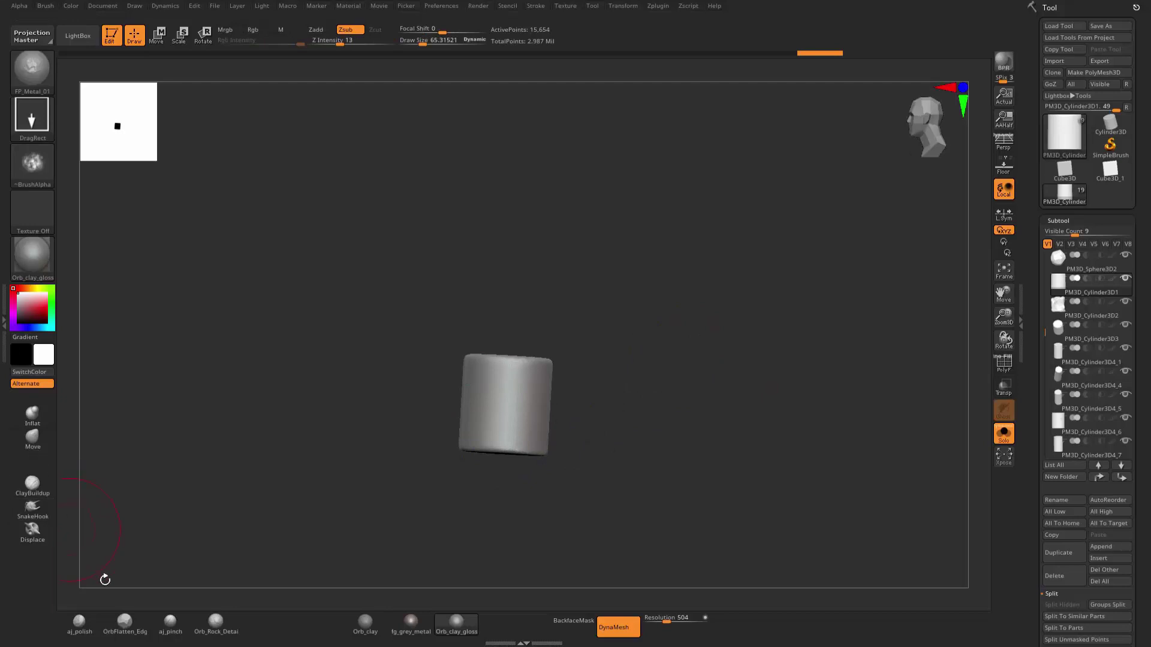
pyautogui.click(33, 486)
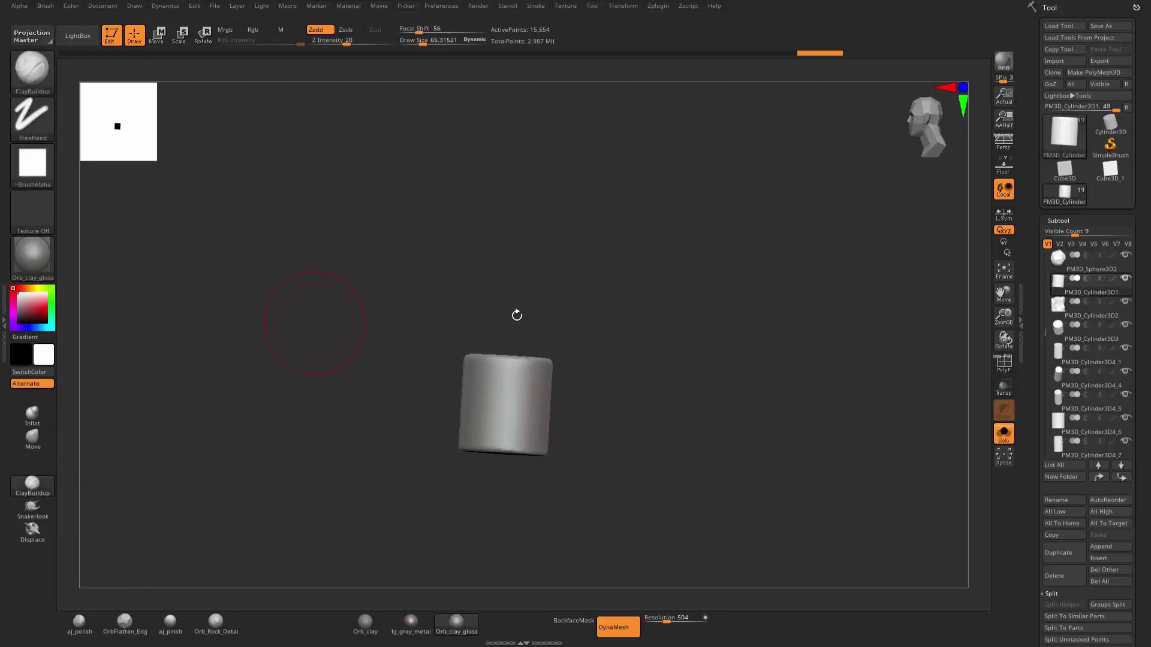
pyautogui.press('s')
pyautogui.moveTo(615, 313)
pyautogui.mouseDown()
pyautogui.moveTo(592, 318)
pyautogui.moveTo(697, 325)
pyautogui.moveTo(586, 367)
pyautogui.moveTo(527, 374)
pyautogui.moveTo(539, 381)
pyautogui.mouseUp()
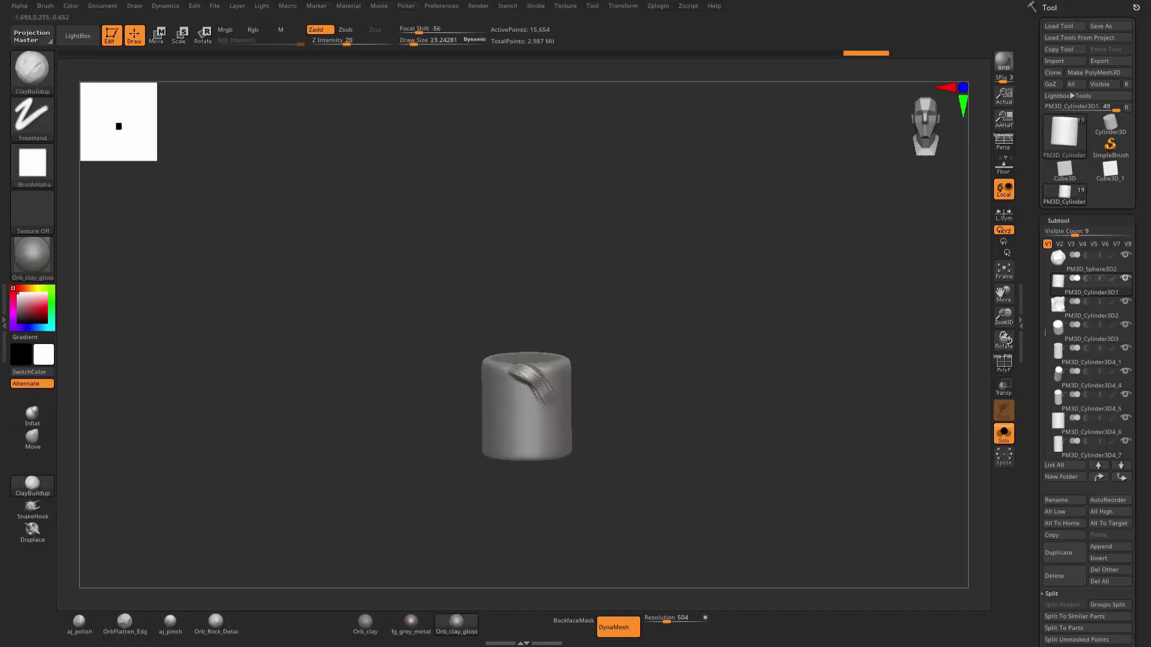
# Build up wax around the top rim and add drips down the right side and front.
pyautogui.moveTo(481, 355); pyautogui.dragTo(526, 361)
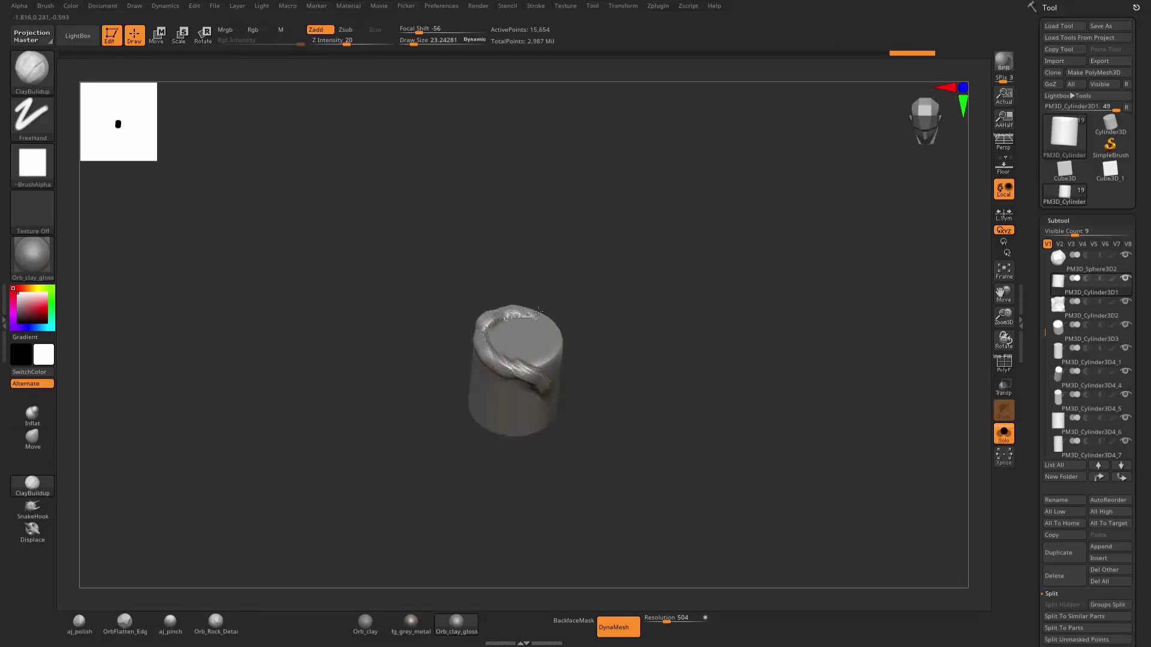
pyautogui.moveTo(538, 311); pyautogui.dragTo(538, 309)
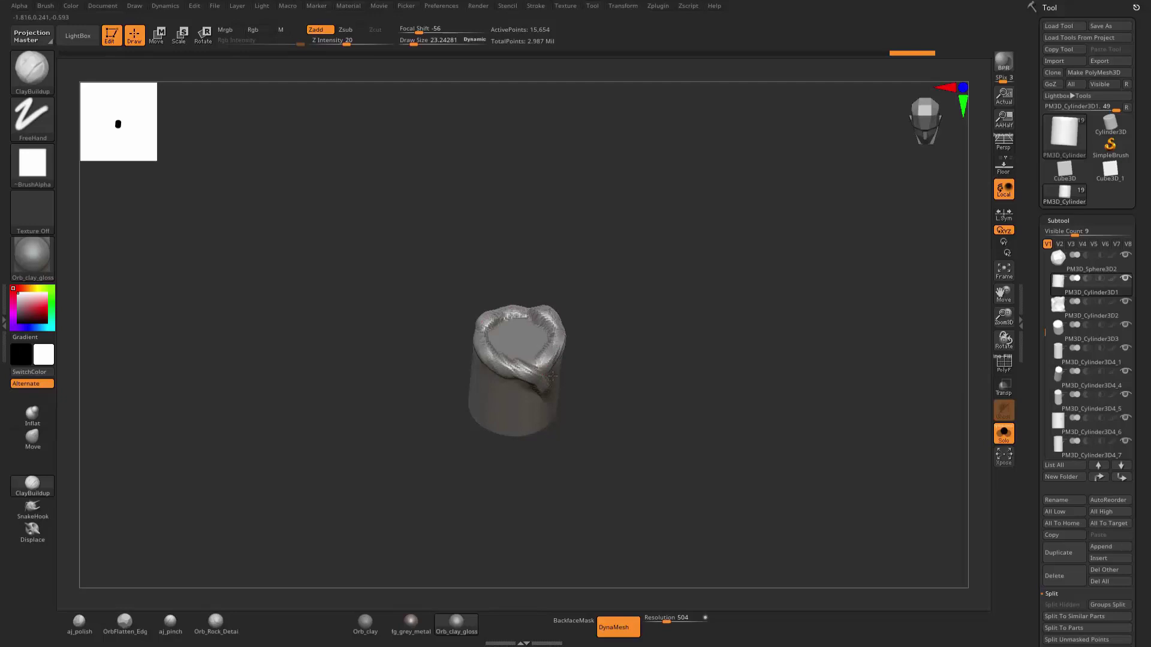
pyautogui.keyDown('shift'); pyautogui.moveTo(625, 329); pyautogui.dragTo(537, 360); pyautogui.keyUp('shift')
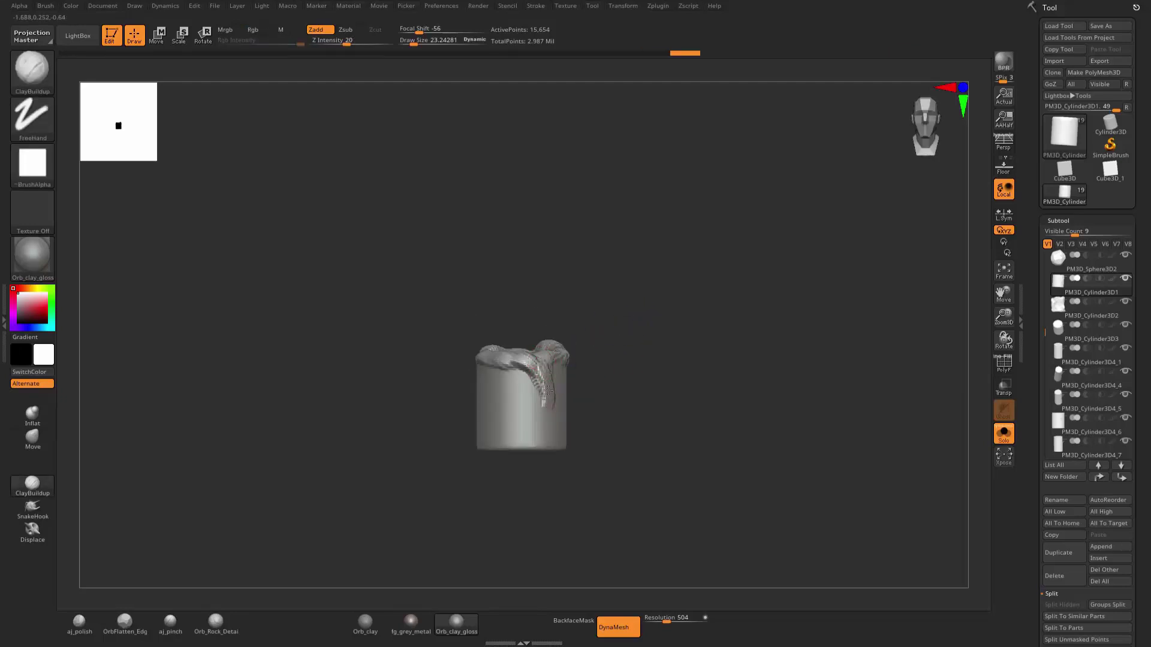
pyautogui.moveTo(550, 446)
pyautogui.mouseDown()
pyautogui.moveTo(545, 393)
pyautogui.moveTo(618, 376)
pyautogui.mouseUp()
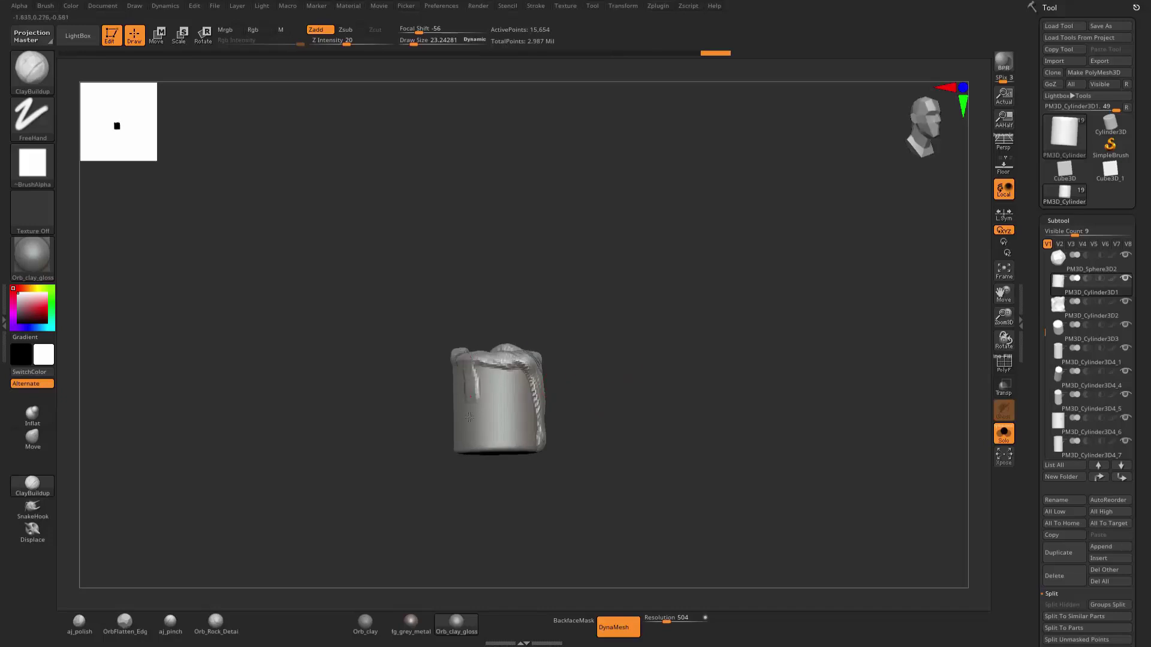
pyautogui.moveTo(493, 363); pyautogui.dragTo(496, 430)
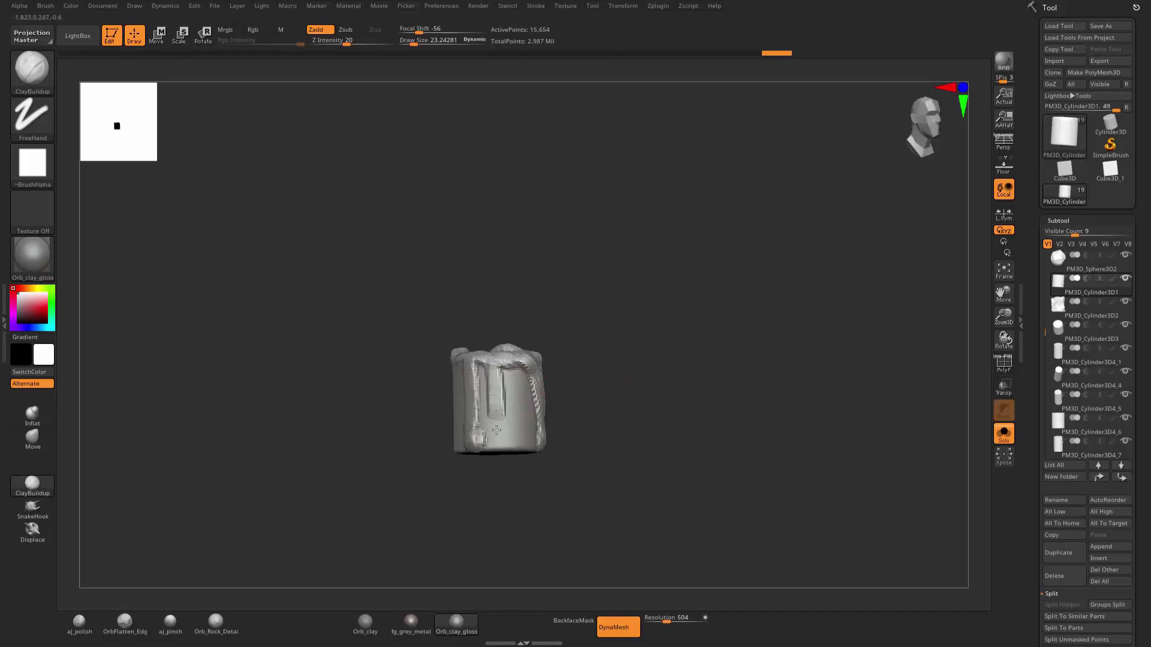
pyautogui.moveTo(496, 376); pyautogui.dragTo(498, 391)
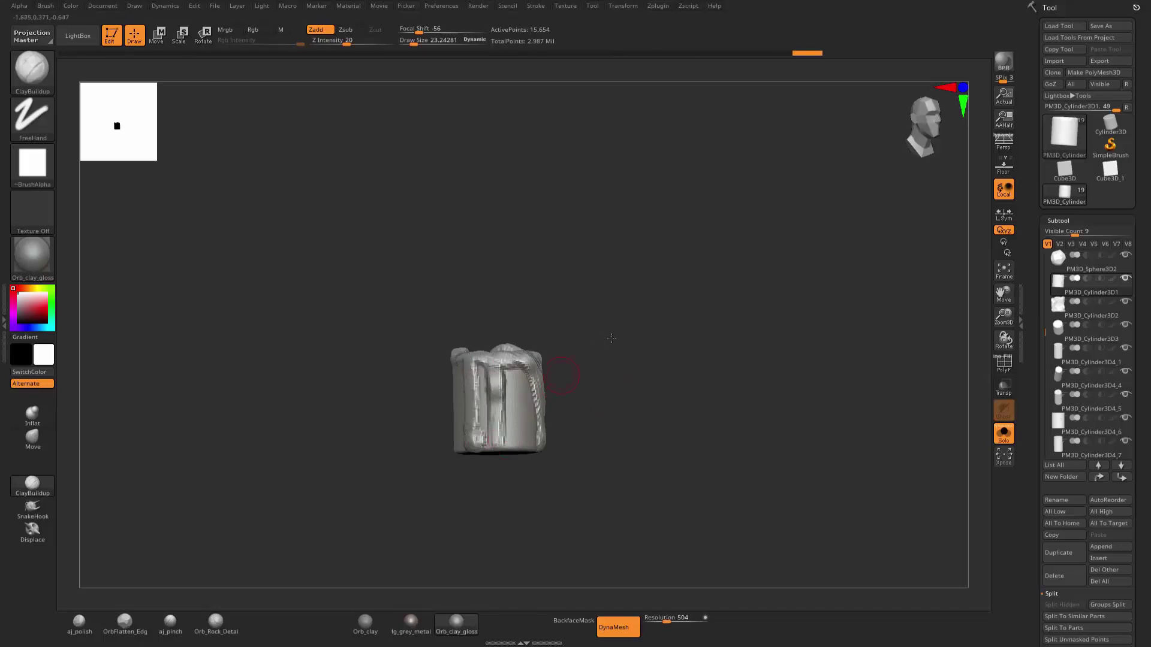
# Add several more wax drips running from the rim down the front, then check the top.
pyautogui.moveTo(611, 338)
pyautogui.mouseDown()
pyautogui.moveTo(523, 438)
pyautogui.moveTo(434, 356)
pyautogui.moveTo(455, 414)
pyautogui.mouseUp()
pyautogui.moveTo(458, 350)
pyautogui.mouseDown()
pyautogui.moveTo(459, 401)
pyautogui.moveTo(472, 418)
pyautogui.mouseUp()
pyautogui.moveTo(584, 411); pyautogui.dragTo(528, 396)
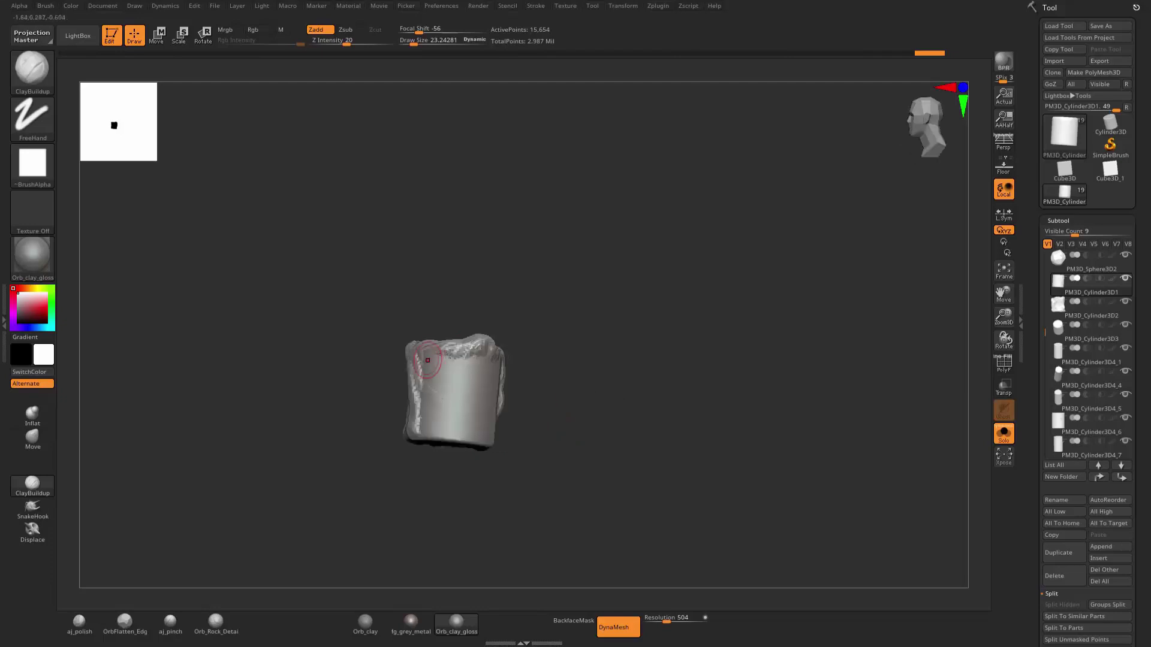
pyautogui.moveTo(468, 357); pyautogui.dragTo(465, 437)
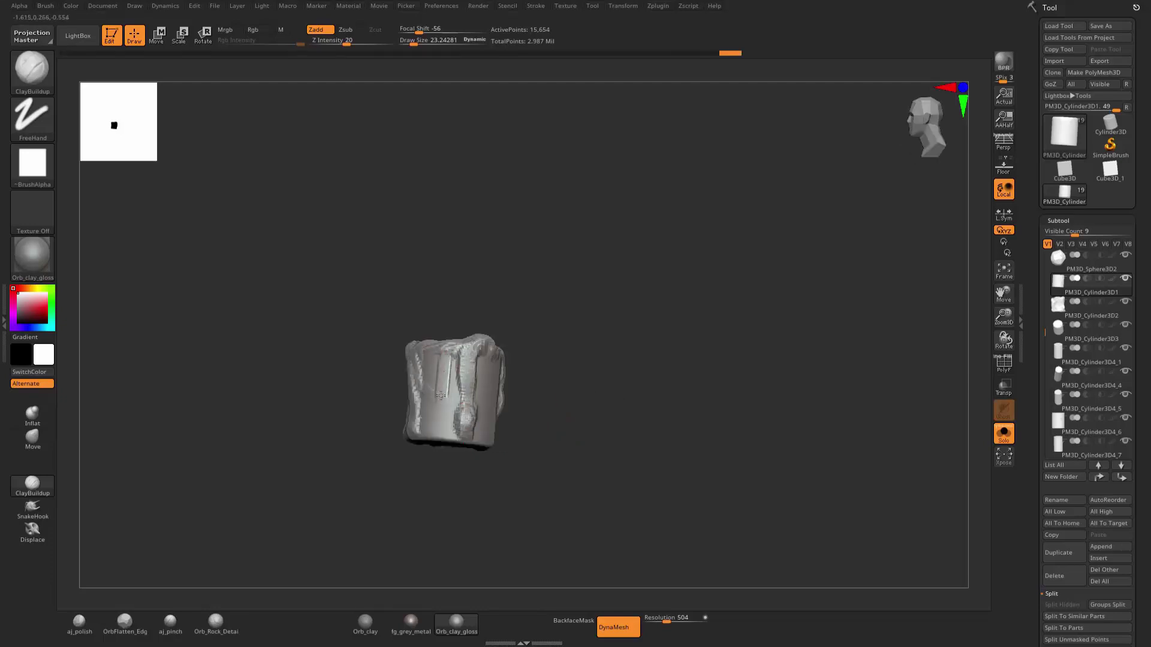
pyautogui.moveTo(451, 345)
pyautogui.mouseDown()
pyautogui.moveTo(438, 437)
pyautogui.moveTo(446, 354)
pyautogui.mouseUp()
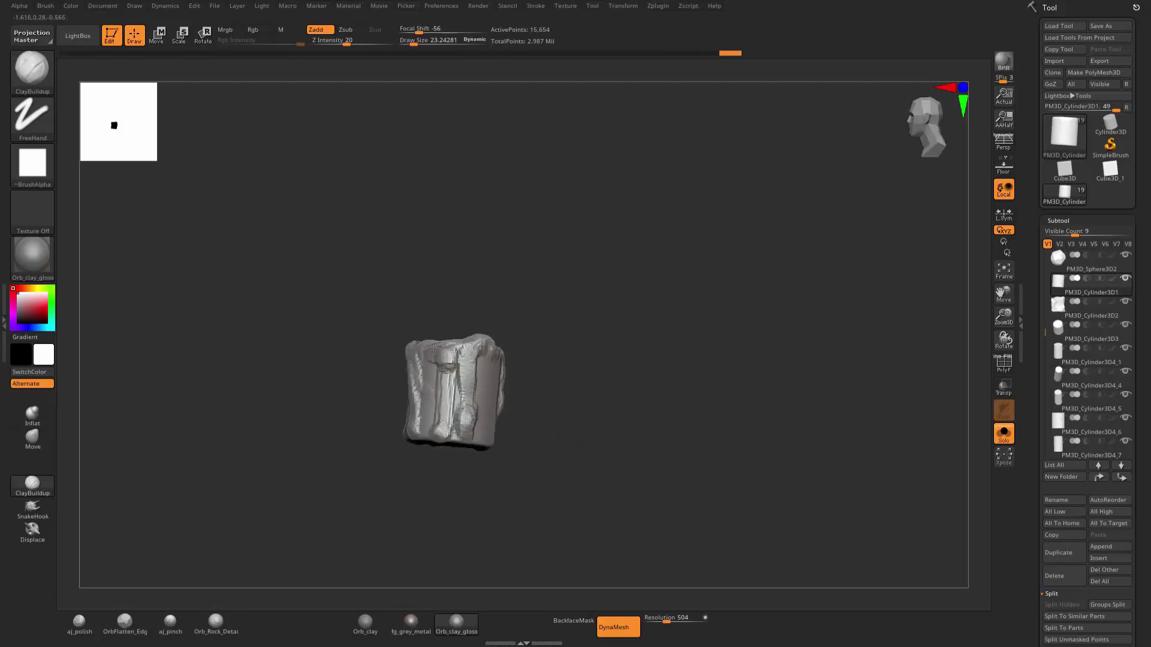
pyautogui.moveTo(602, 326); pyautogui.dragTo(539, 371)
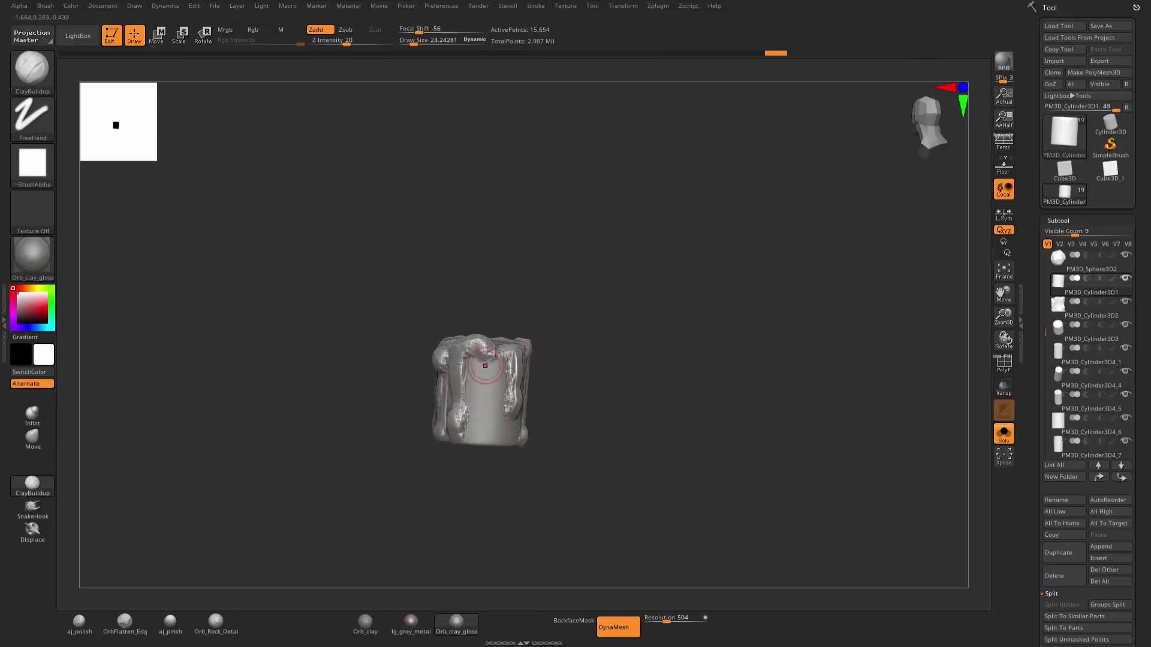
pyautogui.moveTo(563, 422)
pyautogui.mouseDown()
pyautogui.moveTo(699, 378)
pyautogui.moveTo(662, 362)
pyautogui.moveTo(552, 376)
pyautogui.mouseUp()
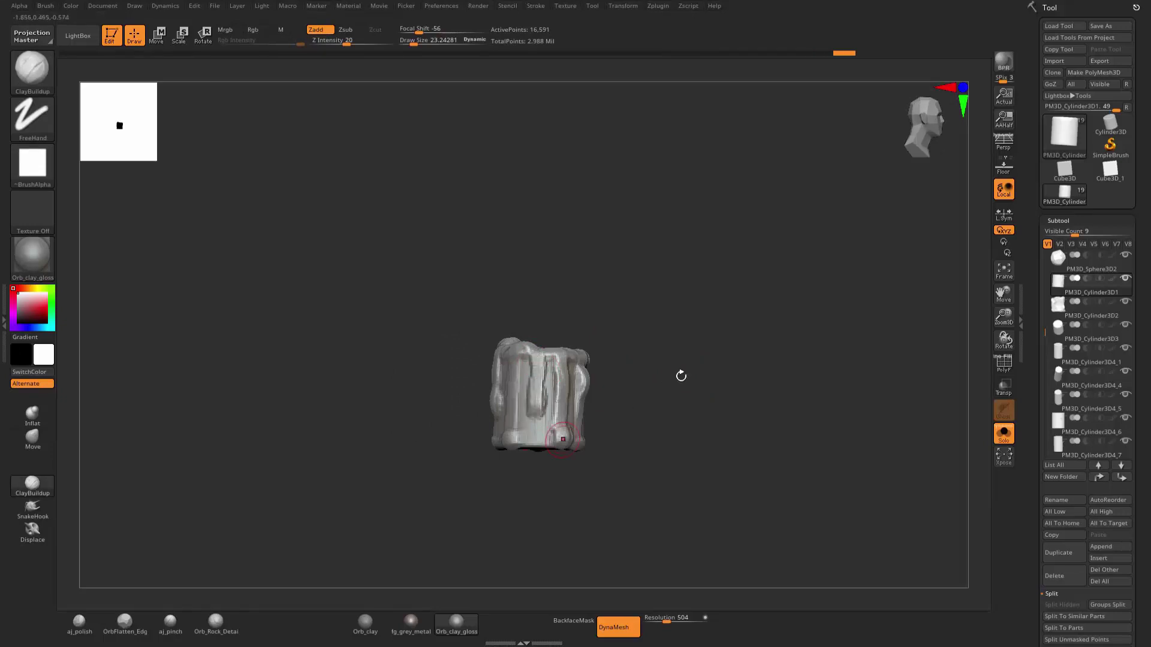
pyautogui.moveTo(681, 378)
pyautogui.mouseDown()
pyautogui.moveTo(646, 415)
pyautogui.moveTo(621, 326)
pyautogui.mouseUp()
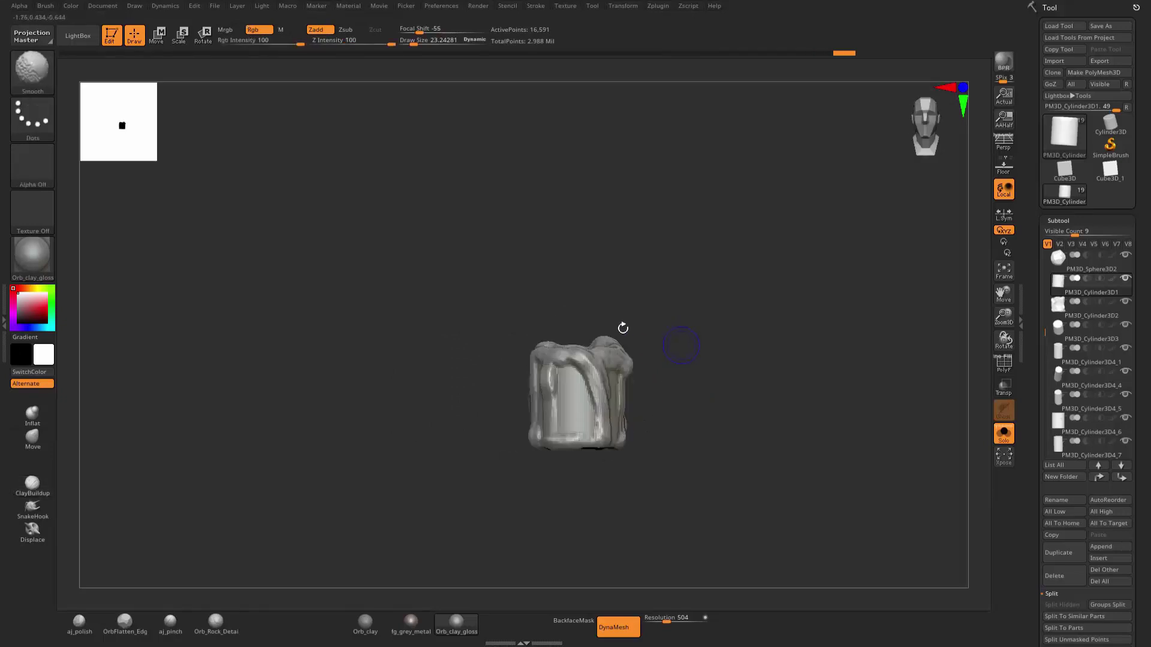
# Select the Move brush and set its draw size to about 65.
pyautogui.click(33, 440)
pyautogui.press('s')
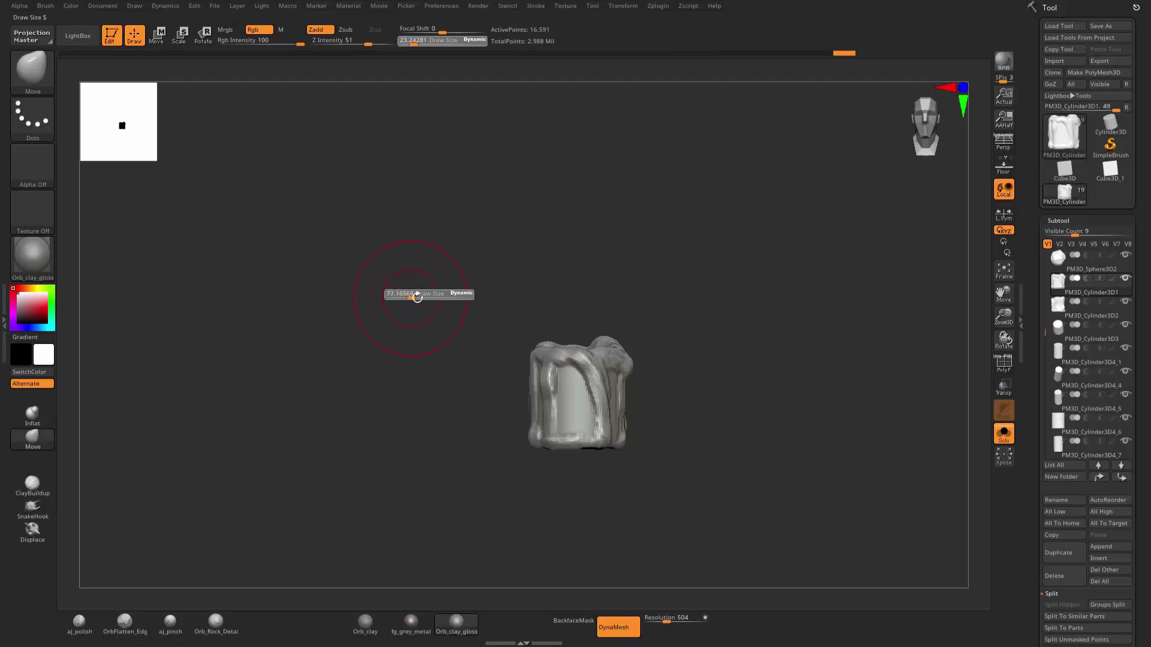
pyautogui.moveTo(417, 297); pyautogui.dragTo(427, 297)
pyautogui.moveTo(617, 296)
pyautogui.mouseDown()
pyautogui.moveTo(686, 303)
pyautogui.moveTo(667, 324)
pyautogui.mouseUp()
pyautogui.press('s')
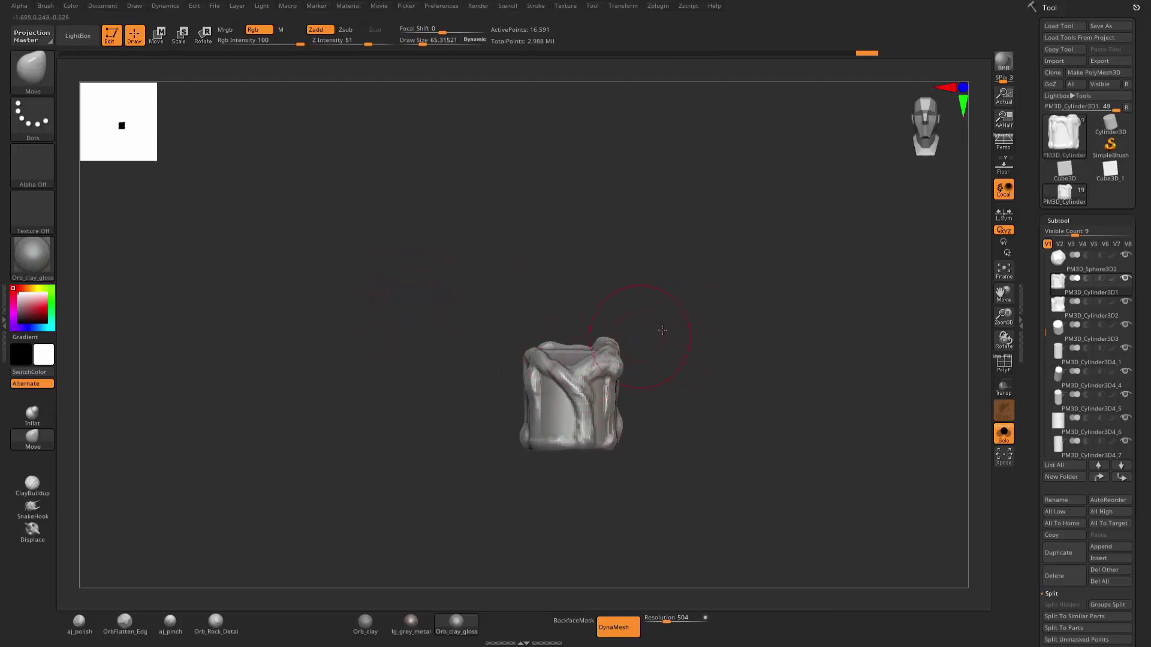
pyautogui.moveTo(587, 333)
pyautogui.mouseDown()
pyautogui.moveTo(558, 343)
pyautogui.moveTo(545, 327)
pyautogui.moveTo(514, 331)
pyautogui.mouseUp()
# Smooth the grooves on the candle's left side and stand it upright facing front.
pyautogui.moveTo(659, 297); pyautogui.dragTo(589, 388)
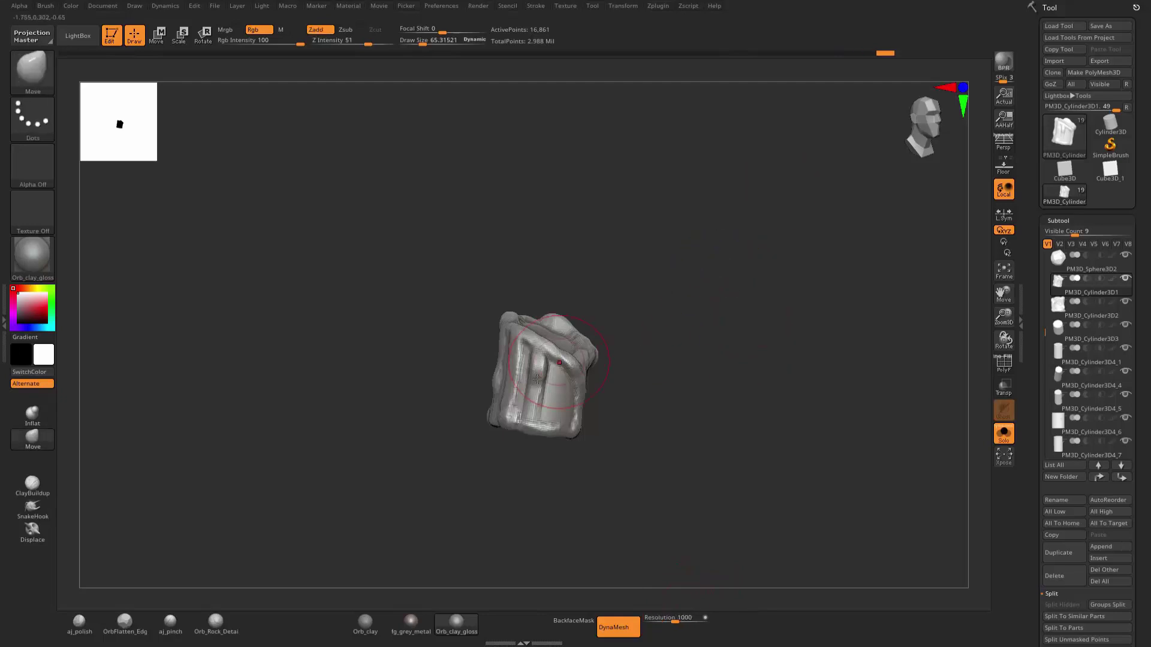
pyautogui.moveTo(648, 333); pyautogui.dragTo(711, 353)
pyautogui.keyDown('shift'); pyautogui.moveTo(444, 335); pyautogui.dragTo(433, 329); pyautogui.keyUp('shift')
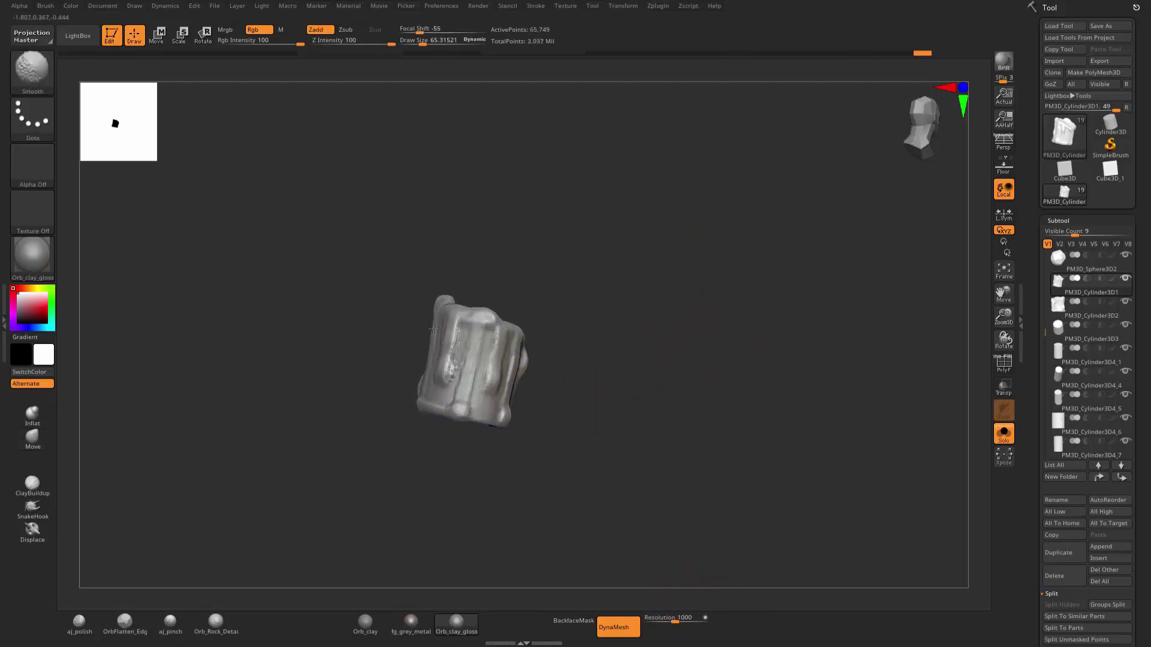
pyautogui.moveTo(595, 307); pyautogui.dragTo(605, 324)
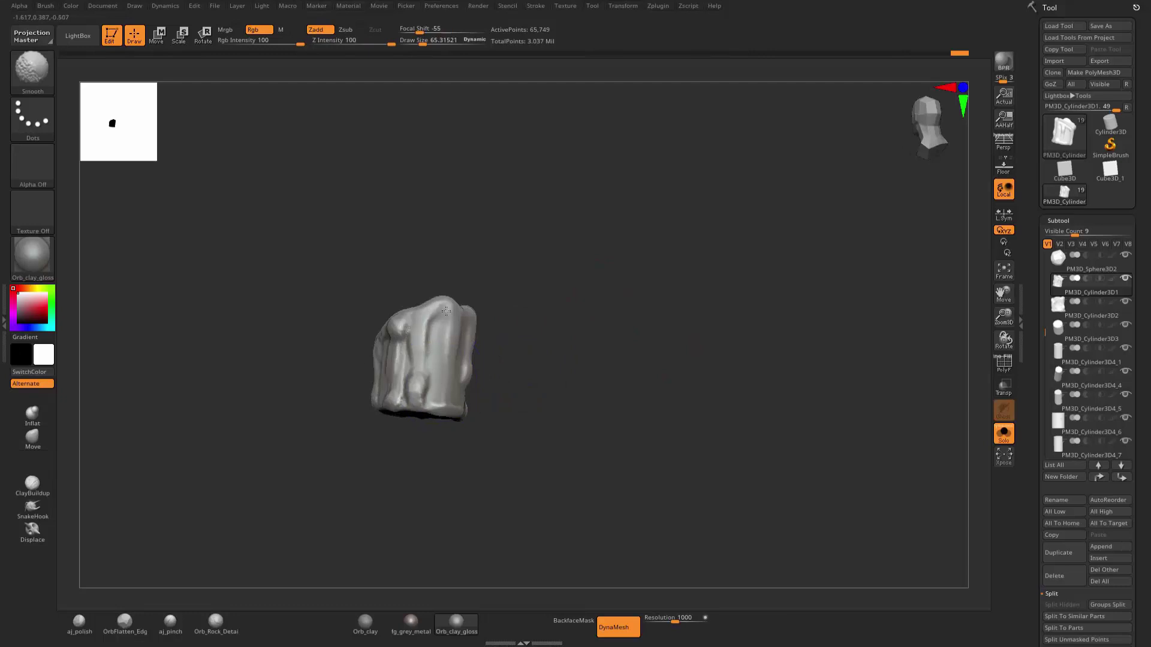
pyautogui.moveTo(539, 354); pyautogui.dragTo(504, 376)
pyautogui.moveTo(522, 300)
pyautogui.keyDown('alt'); pyautogui.mouseDown()
pyautogui.moveTo(633, 275)
pyautogui.moveTo(604, 375)
pyautogui.moveTo(650, 324)
pyautogui.mouseUp(); pyautogui.keyUp('alt')
# Choose a carving brush from the brush list and look down on the candle.
pyautogui.press('b')
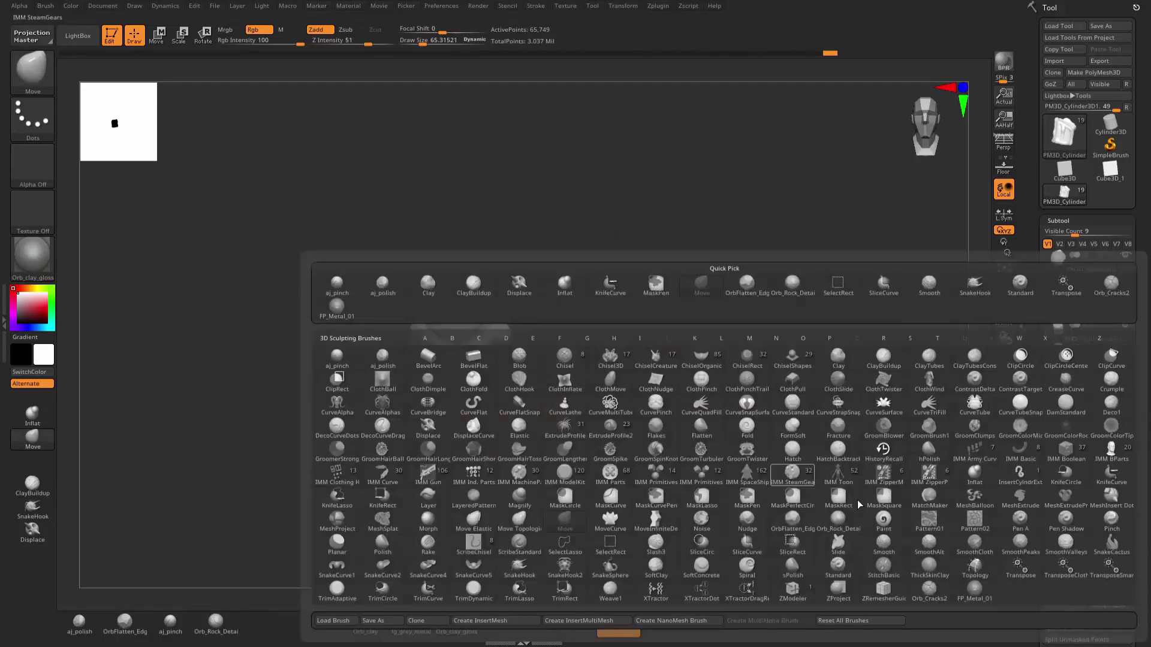
pyautogui.click(965, 575)
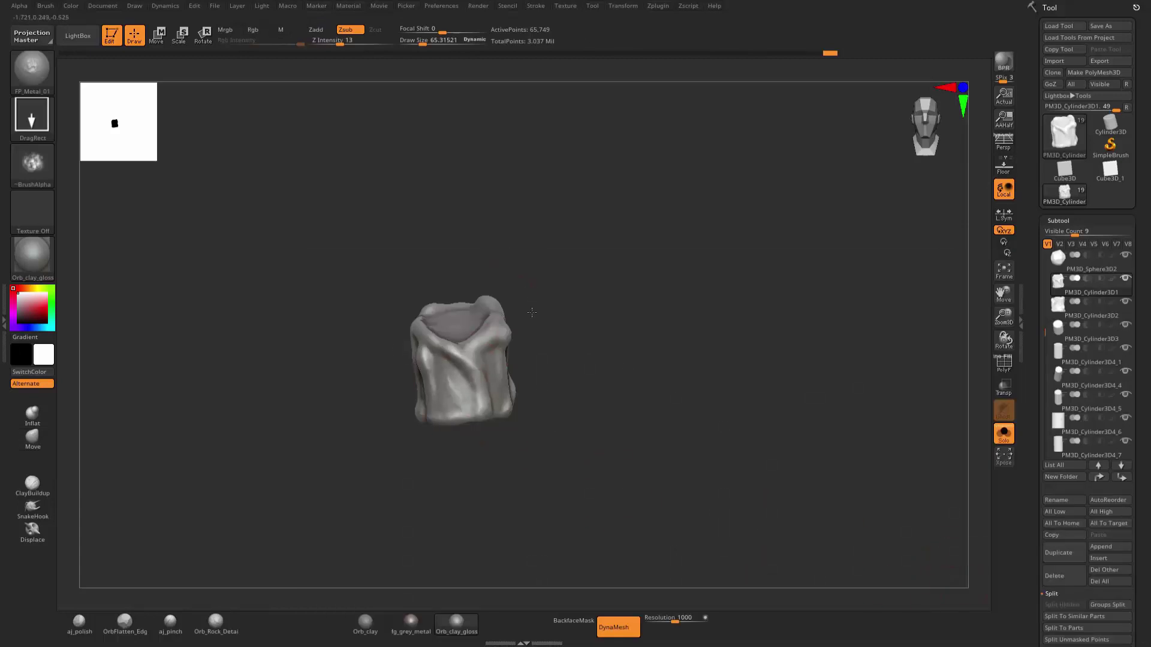
pyautogui.moveTo(532, 312); pyautogui.dragTo(498, 368)
pyautogui.moveTo(590, 374); pyautogui.dragTo(626, 313)
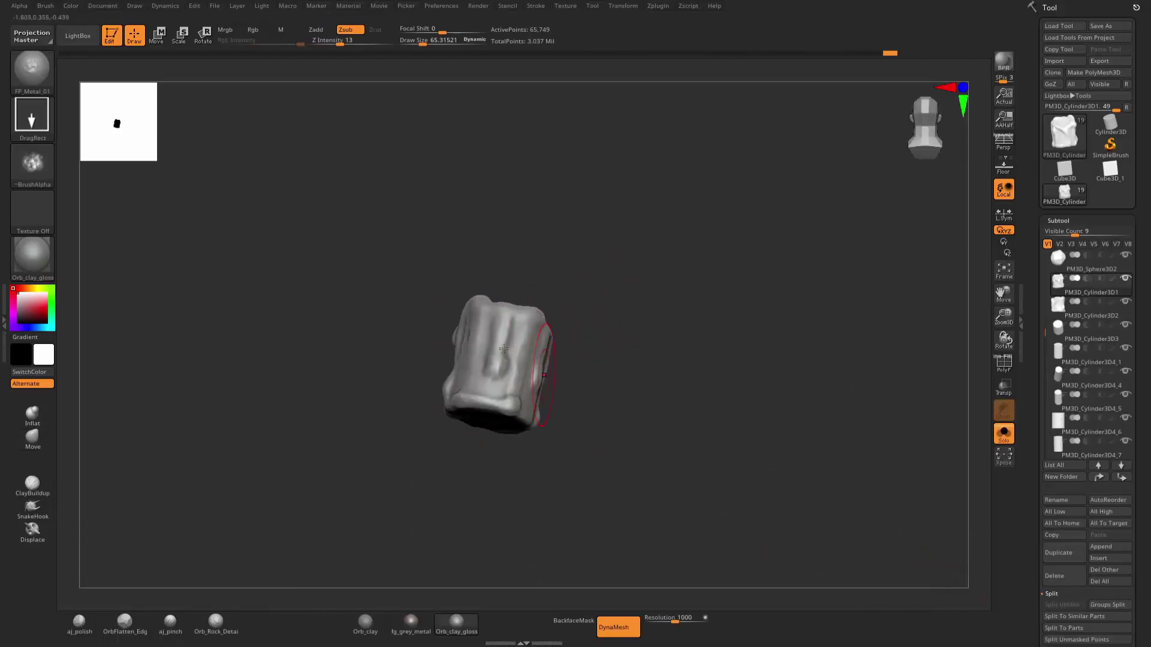
pyautogui.moveTo(588, 378)
pyautogui.mouseDown()
pyautogui.moveTo(602, 305)
pyautogui.moveTo(580, 358)
pyautogui.mouseUp()
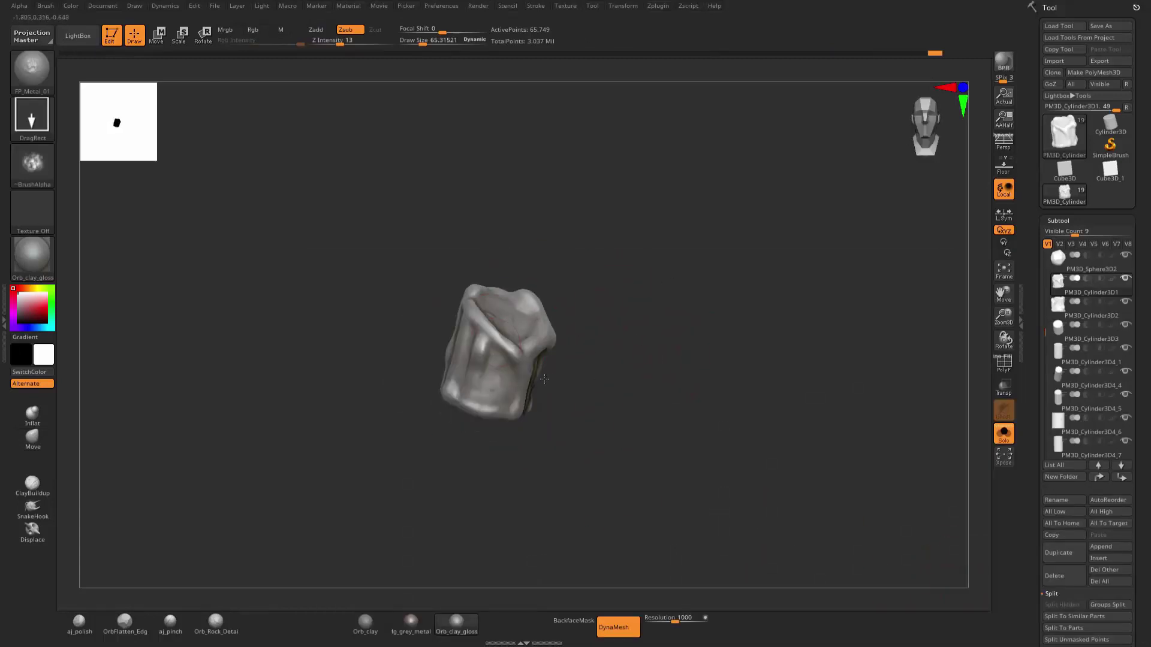
# Turn Solo off and frame the whole shelf model, viewed from slightly above.
pyautogui.click(1003, 433)
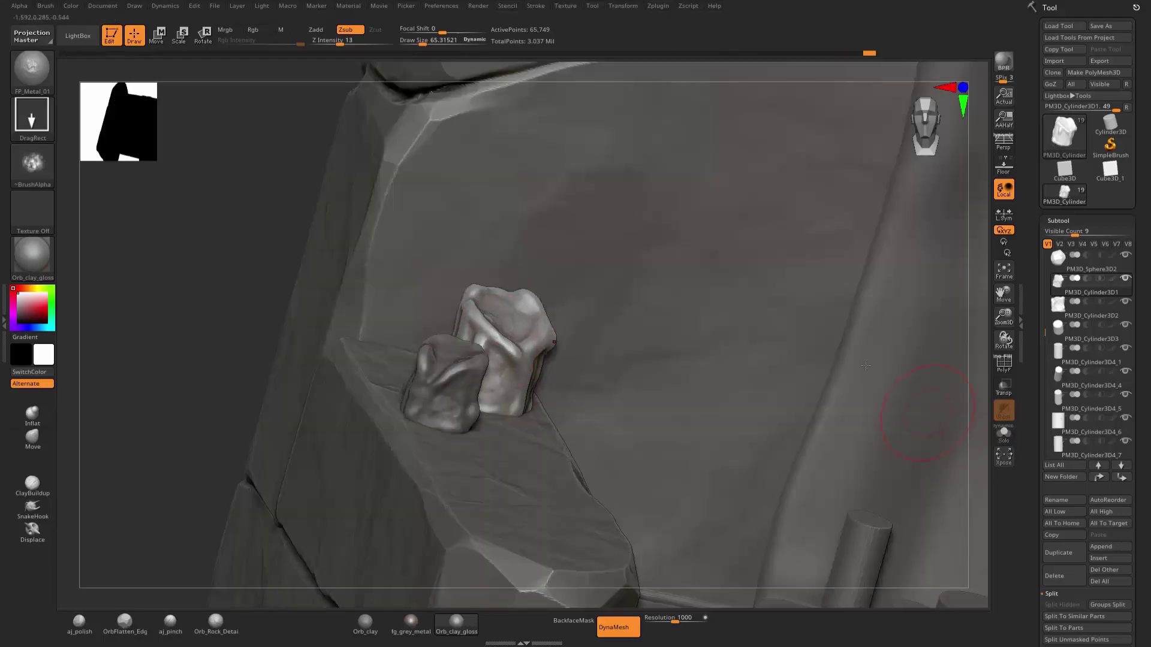
pyautogui.moveTo(262, 297)
pyautogui.mouseDown()
pyautogui.moveTo(236, 272)
pyautogui.moveTo(437, 269)
pyautogui.mouseUp()
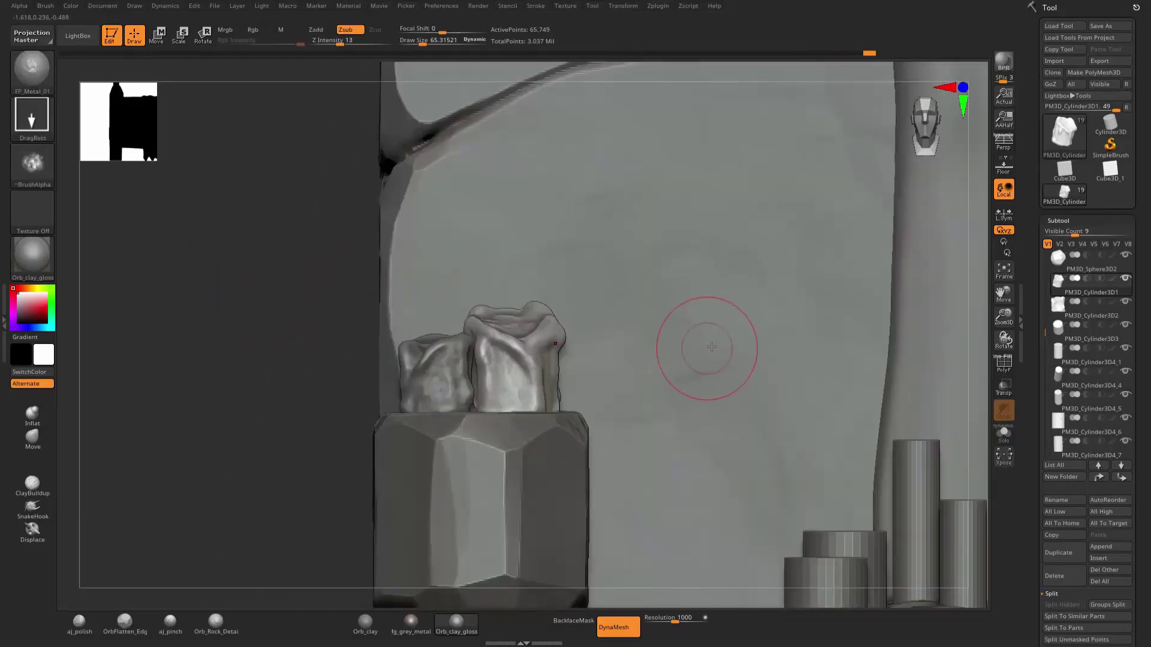
pyautogui.scroll(-3, 695, 350)
pyautogui.press('f')
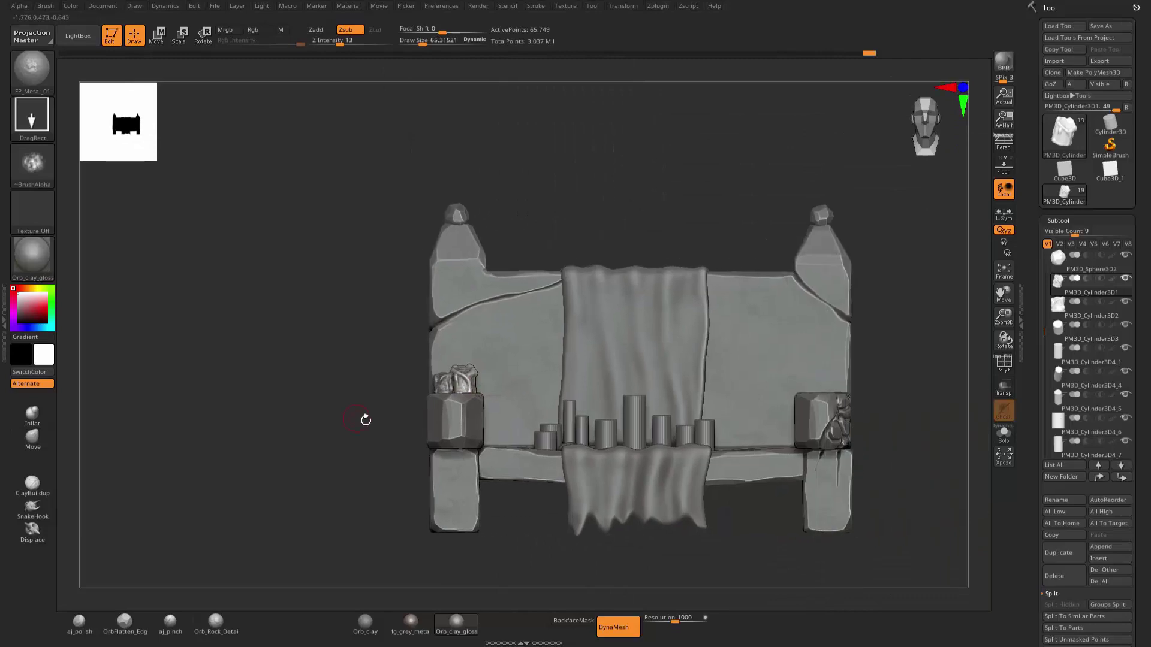
pyautogui.moveTo(365, 419)
pyautogui.mouseDown()
pyautogui.moveTo(384, 413)
pyautogui.moveTo(371, 444)
pyautogui.moveTo(343, 428)
pyautogui.moveTo(329, 442)
pyautogui.mouseUp()
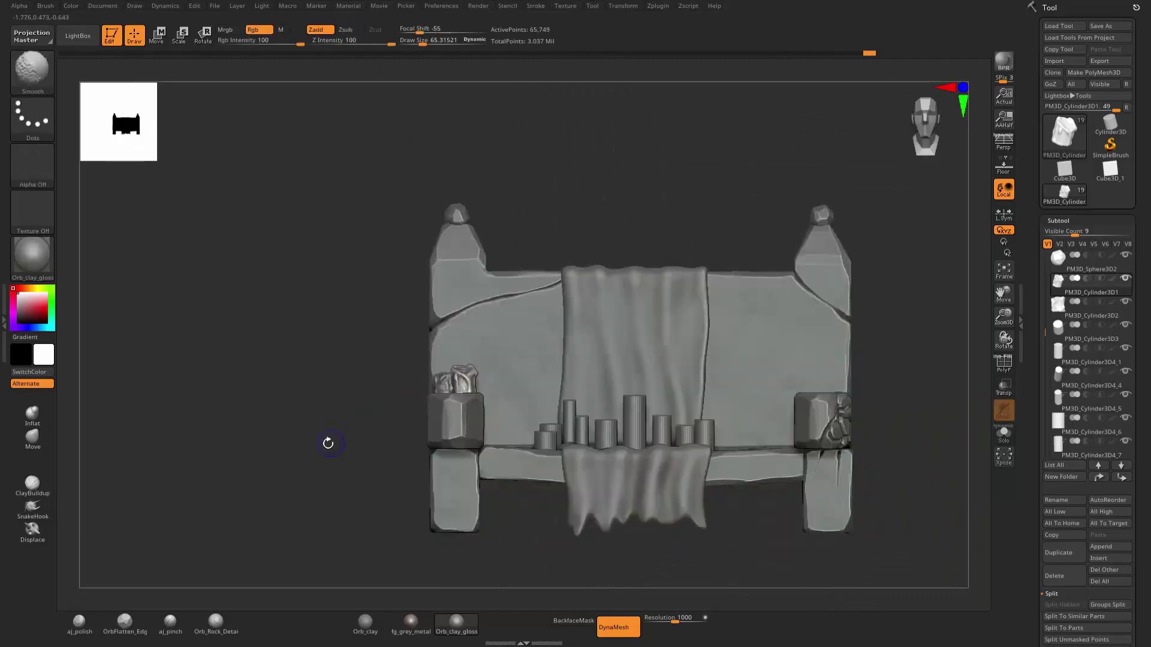
pyautogui.keyDown('alt'); pyautogui.moveTo(582, 412); pyautogui.dragTo(540, 407); pyautogui.keyUp('alt')
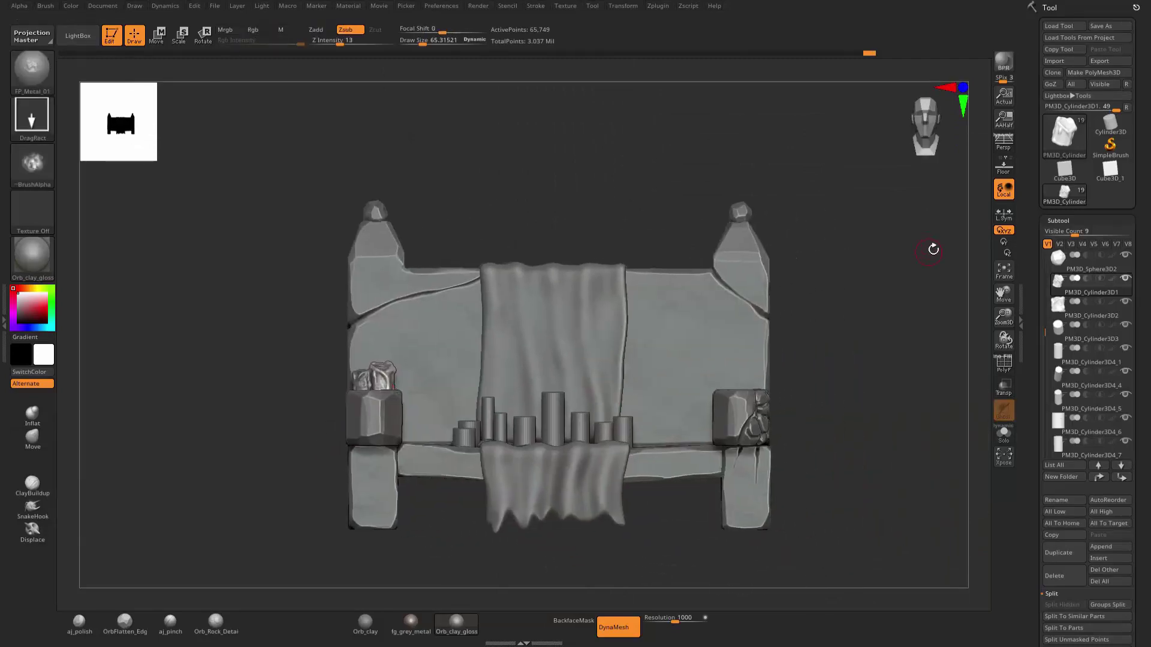
pyautogui.moveTo(933, 249); pyautogui.dragTo(511, 449)
# Make PM3D_Cylinder3D4 the active subtool and isolate it with Solo.
pyautogui.keyDown('alt'); pyautogui.click(482, 461); pyautogui.keyUp('alt')
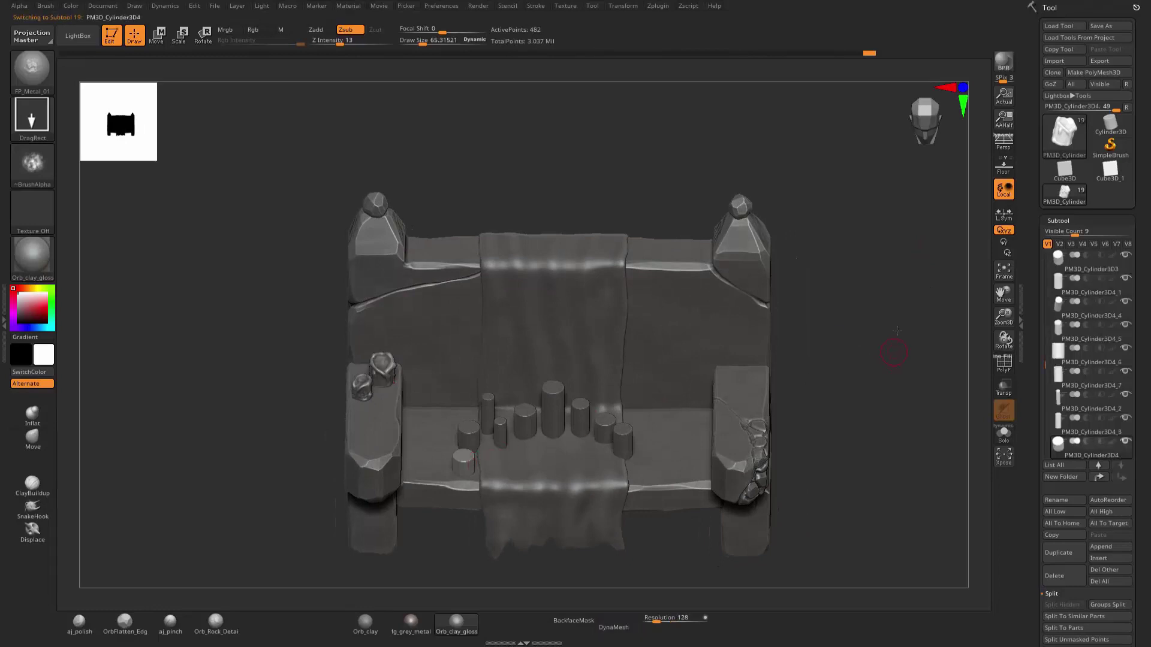
pyautogui.moveTo(894, 342)
pyautogui.mouseDown()
pyautogui.moveTo(901, 290)
pyautogui.moveTo(970, 372)
pyautogui.mouseUp()
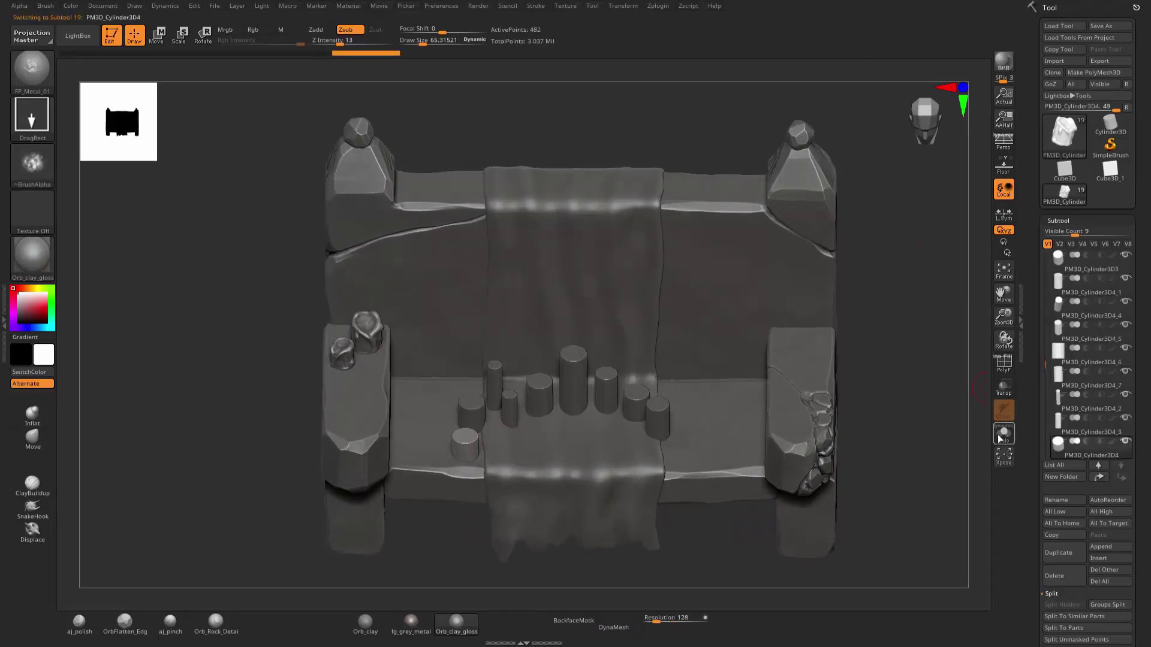
pyautogui.click(998, 434)
pyautogui.moveTo(492, 312)
pyautogui.mouseDown()
pyautogui.moveTo(446, 418)
pyautogui.moveTo(681, 239)
pyautogui.moveTo(648, 346)
pyautogui.moveTo(674, 410)
pyautogui.mouseUp()
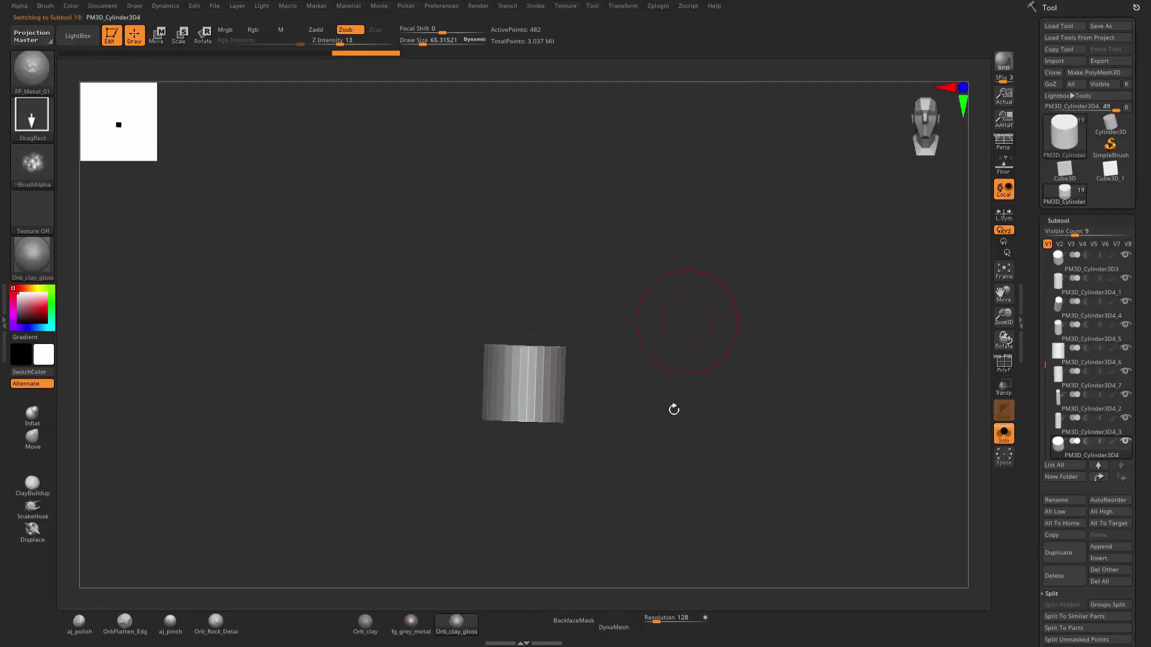
# Remesh the cylinder with DynaMesh at resolution 328, then again at 504.
pyautogui.click(658, 617)
pyautogui.write('328')
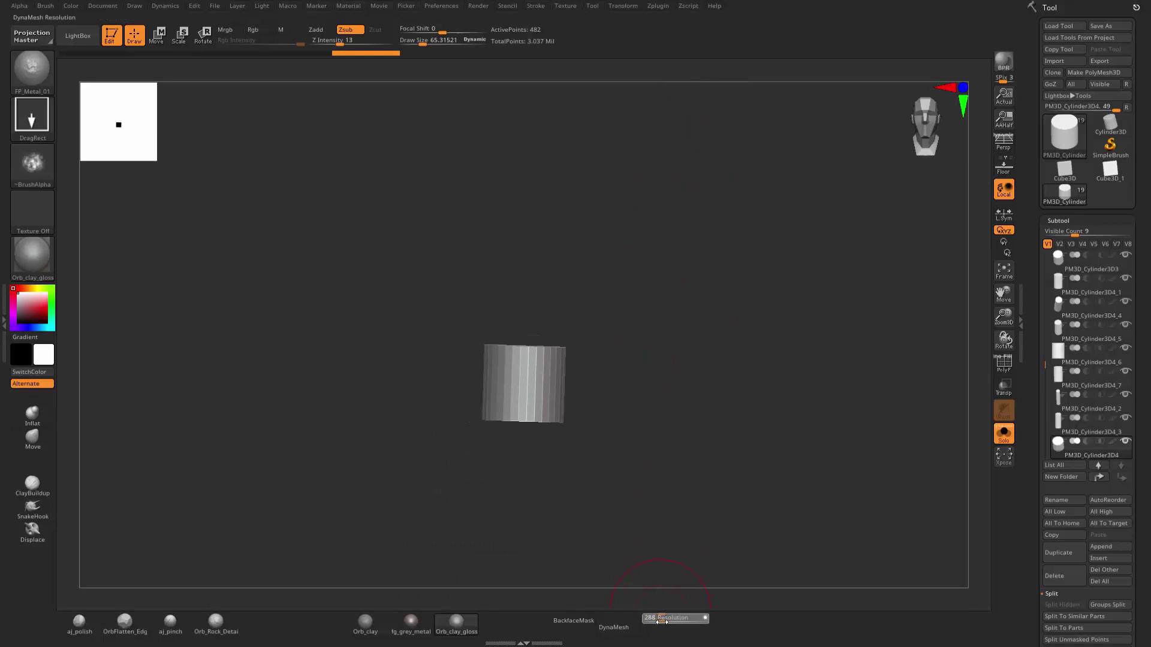
pyautogui.press('Return')
pyautogui.click(617, 627)
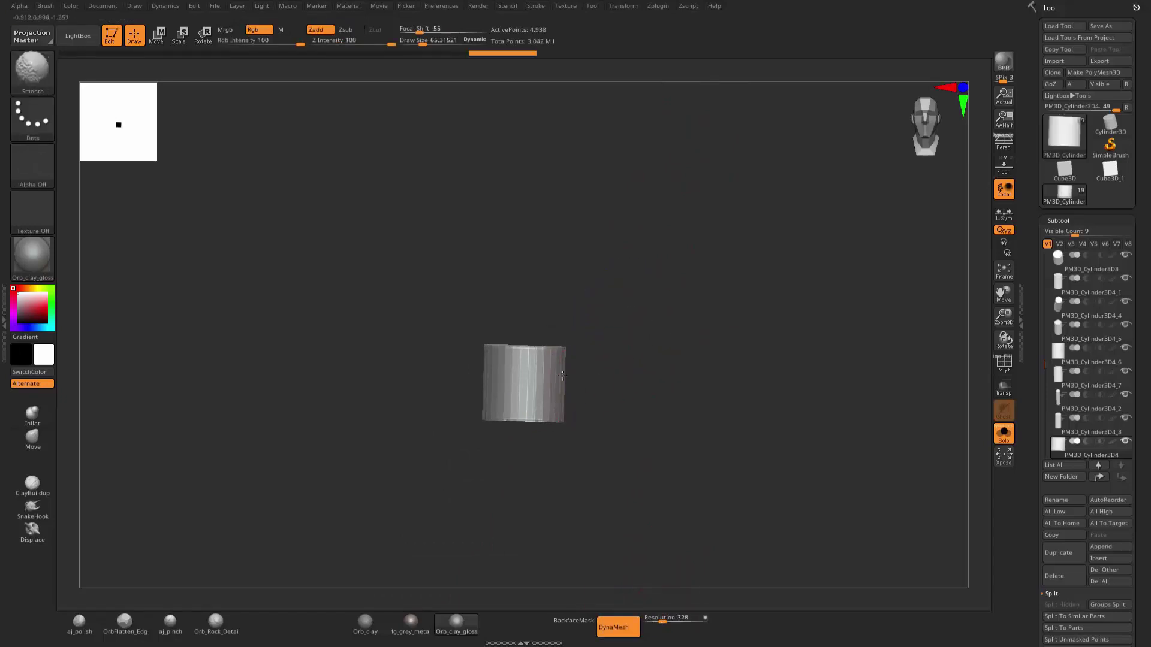
pyautogui.moveTo(616, 334)
pyautogui.mouseDown()
pyautogui.moveTo(690, 351)
pyautogui.moveTo(688, 580)
pyautogui.mouseUp()
pyautogui.write('500')
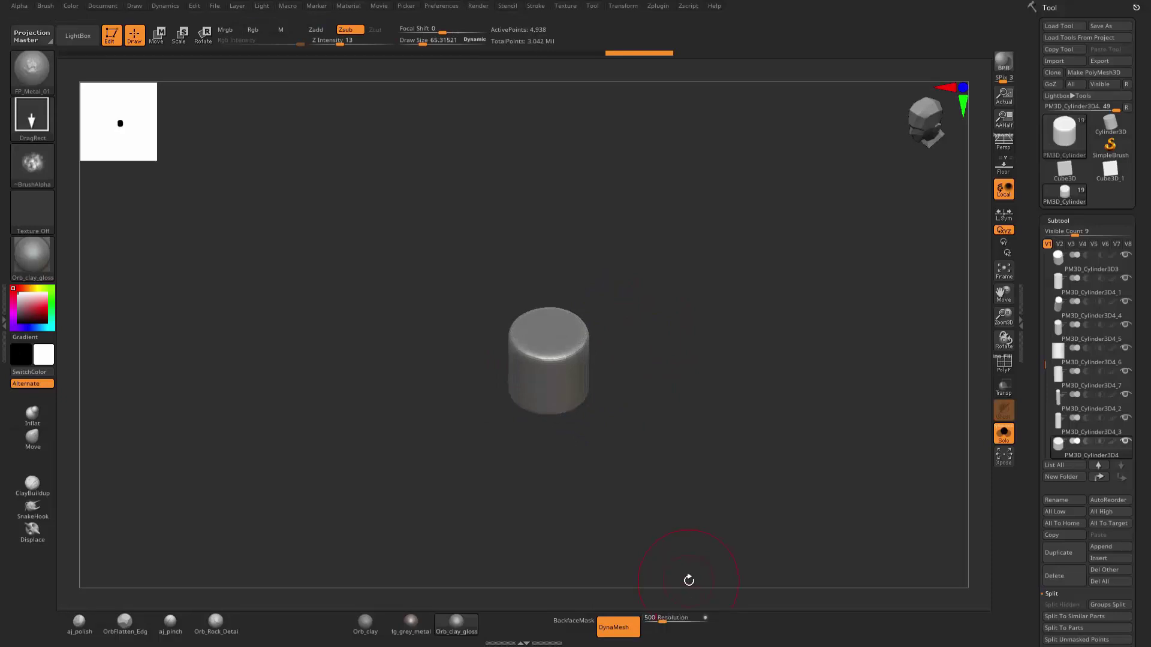
pyautogui.press('Return')
pyautogui.moveTo(668, 329)
pyautogui.keyDown('ctrl'); pyautogui.mouseDown()
pyautogui.moveTo(628, 292)
pyautogui.moveTo(491, 316)
pyautogui.mouseUp(); pyautogui.keyUp('ctrl')
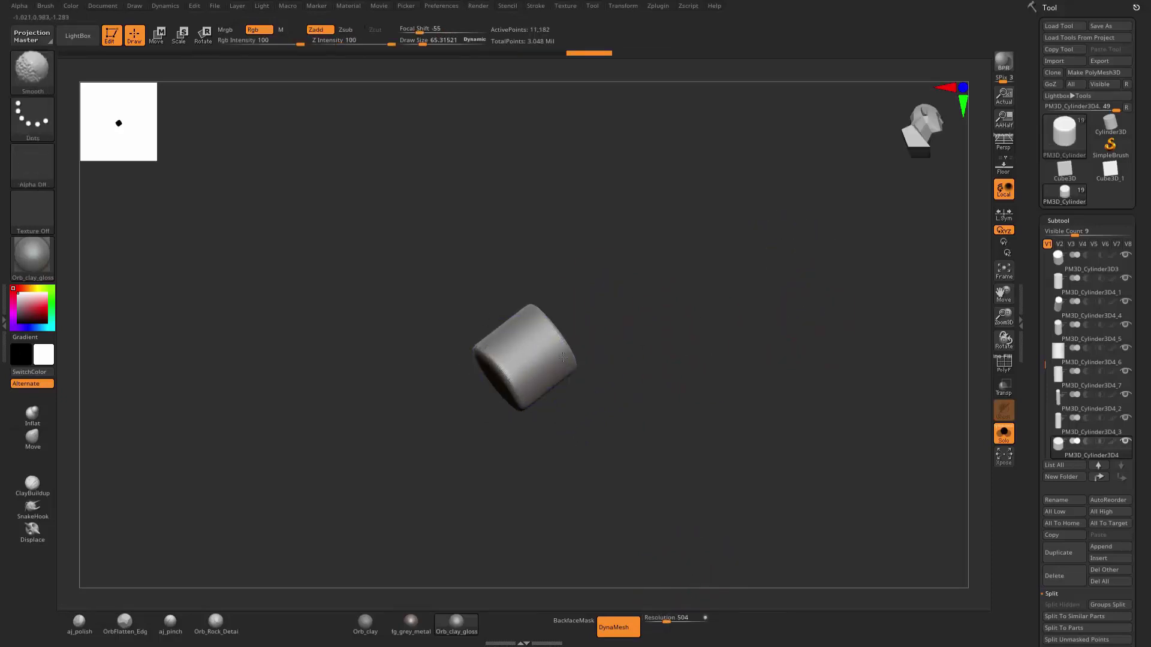
pyautogui.moveTo(563, 357)
pyautogui.mouseDown()
pyautogui.moveTo(624, 275)
pyautogui.moveTo(642, 350)
pyautogui.mouseUp()
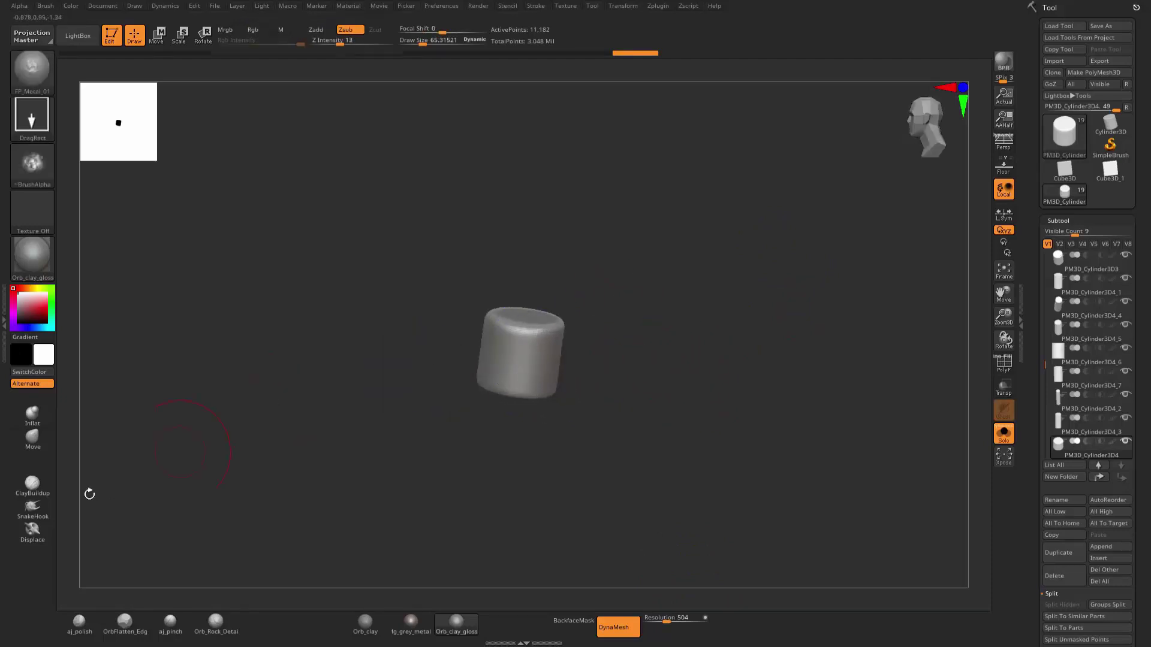
pyautogui.moveTo(116, 474)
pyautogui.keyDown('shift'); pyautogui.mouseDown()
pyautogui.moveTo(753, 329)
pyautogui.moveTo(616, 356)
pyautogui.mouseUp(); pyautogui.keyUp('shift')
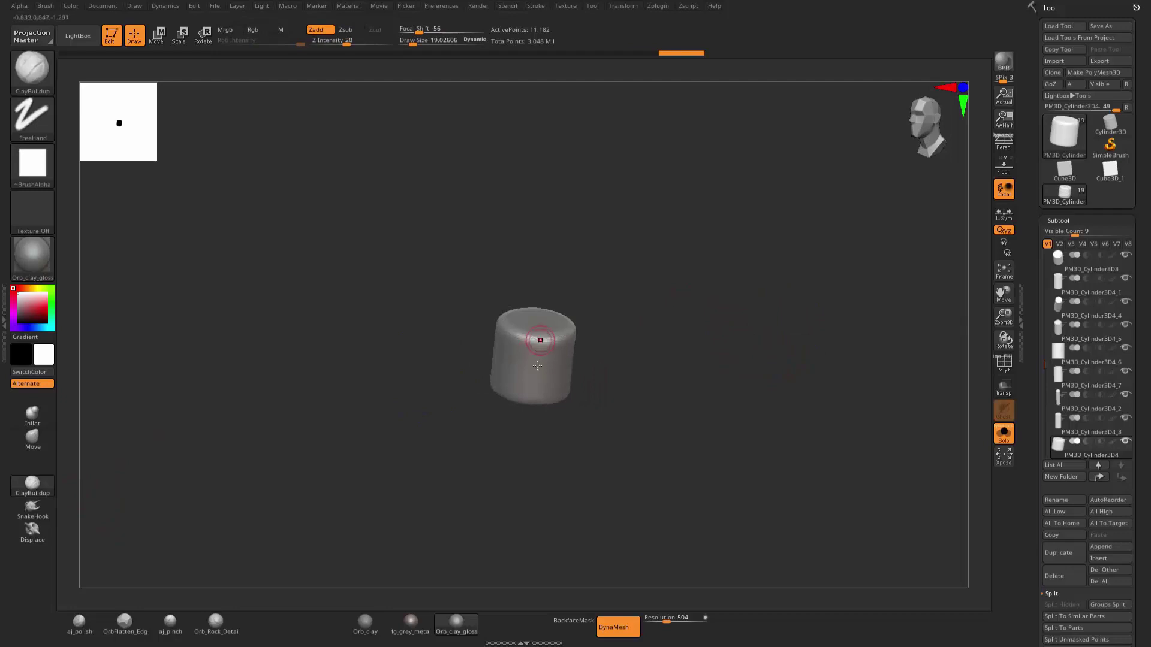
# Build up a vertical drip on the right side and wax around the top rim.
pyautogui.moveTo(540, 340)
pyautogui.mouseDown()
pyautogui.moveTo(536, 394)
pyautogui.moveTo(576, 360)
pyautogui.mouseUp()
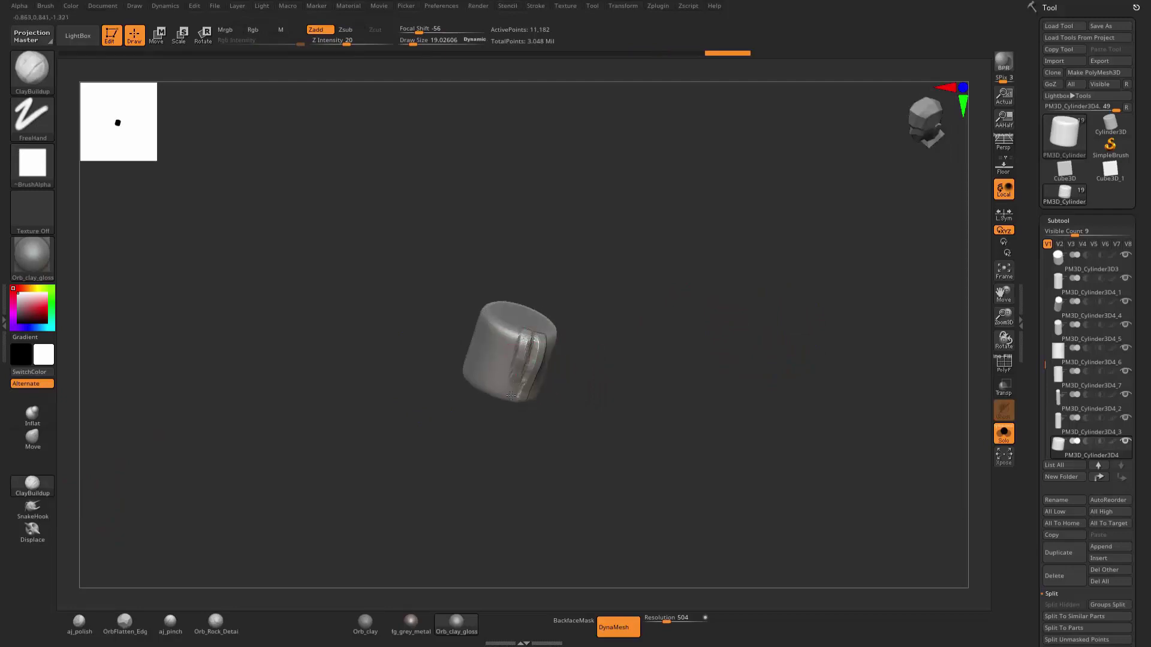
pyautogui.moveTo(587, 413); pyautogui.dragTo(525, 386)
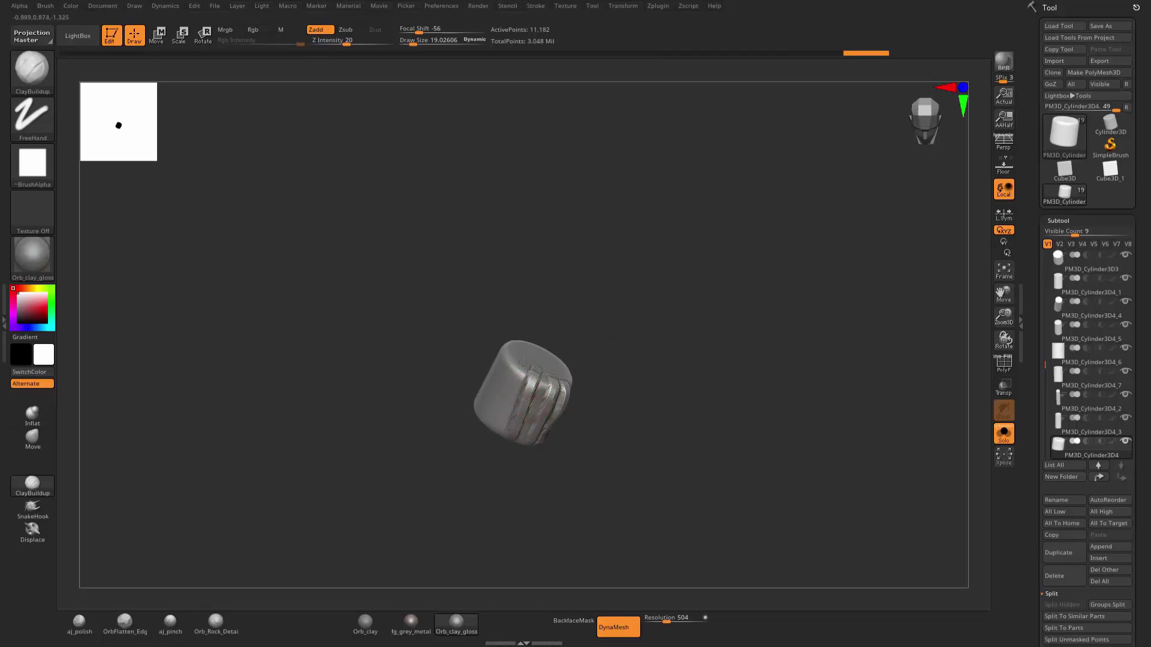
pyautogui.moveTo(598, 337); pyautogui.dragTo(579, 391)
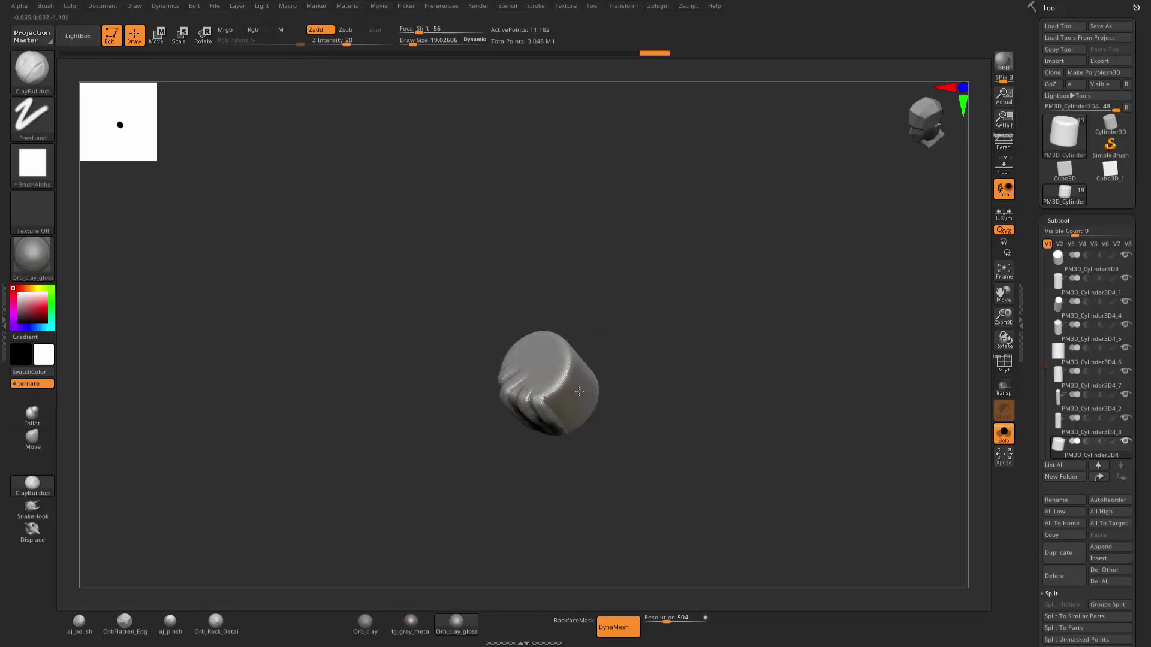
pyautogui.moveTo(631, 359)
pyautogui.mouseDown()
pyautogui.moveTo(580, 357)
pyautogui.moveTo(548, 316)
pyautogui.mouseUp()
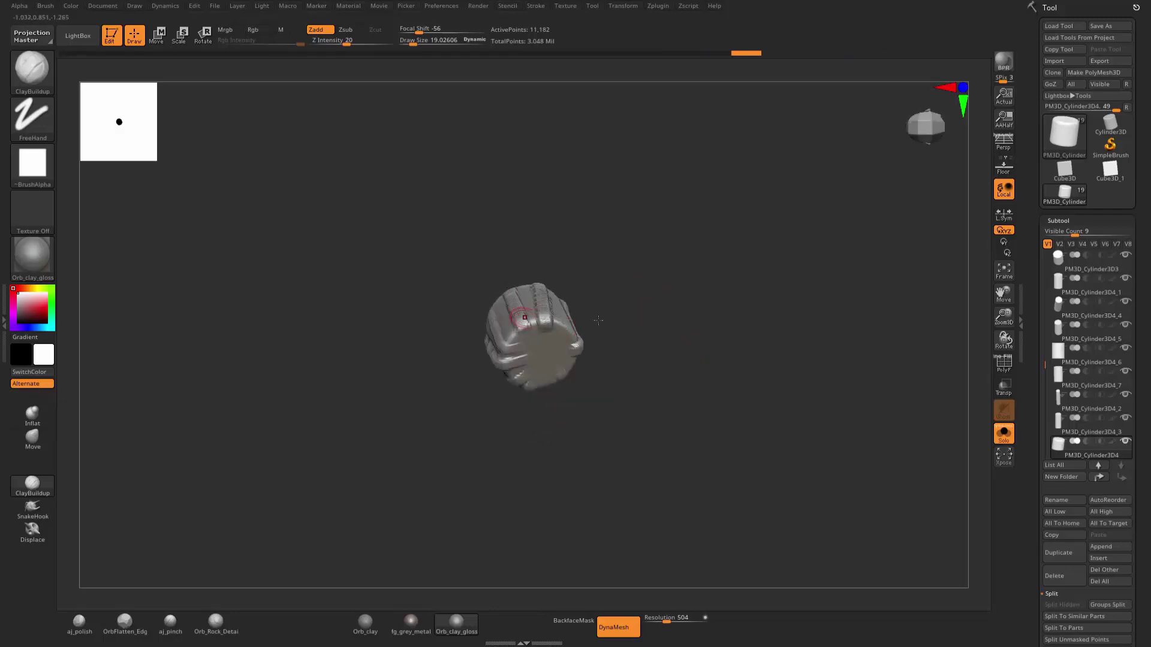
pyautogui.moveTo(599, 320)
pyautogui.mouseDown()
pyautogui.moveTo(631, 287)
pyautogui.moveTo(517, 364)
pyautogui.mouseUp()
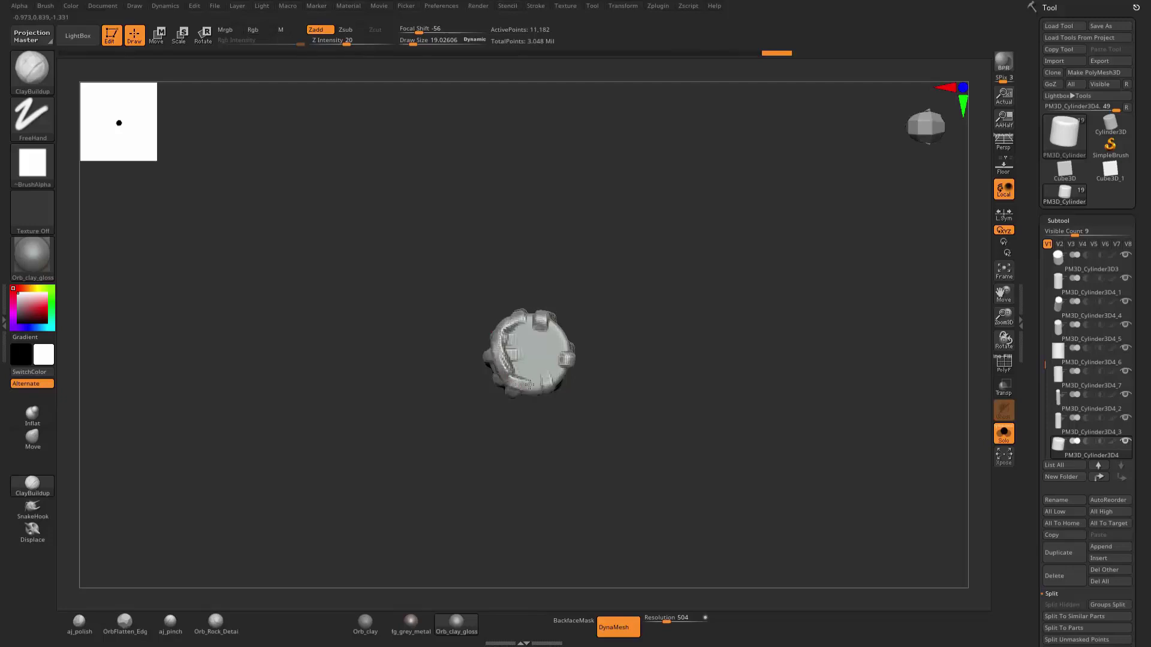
pyautogui.moveTo(562, 359); pyautogui.dragTo(548, 371)
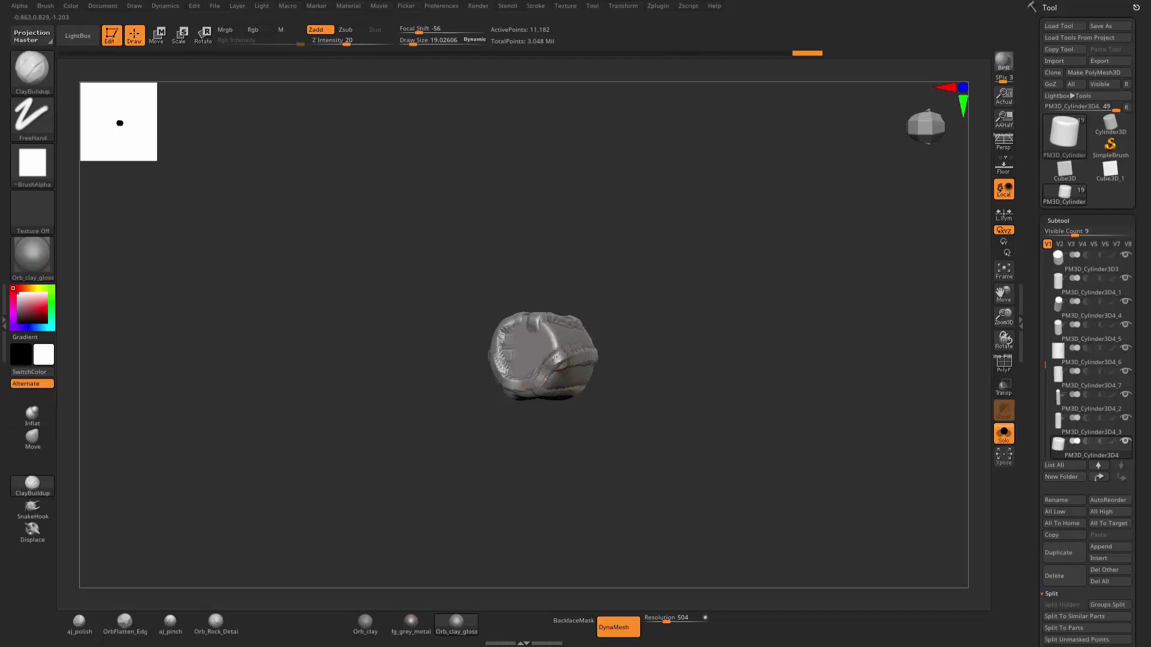
pyautogui.moveTo(562, 339); pyautogui.dragTo(535, 321)
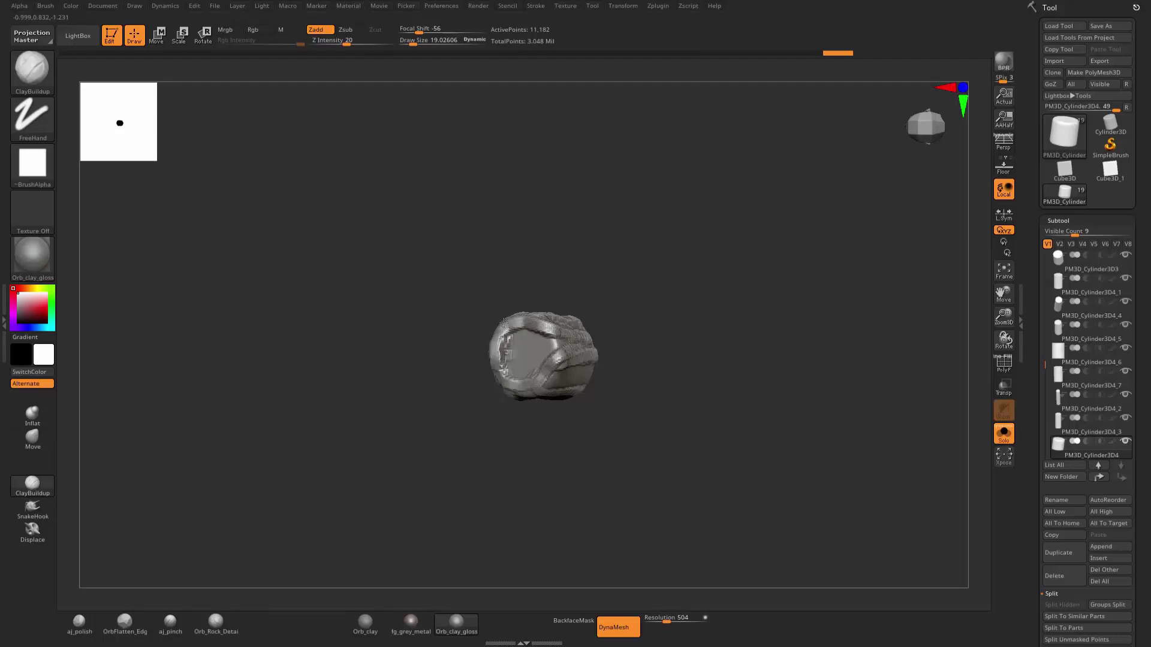
pyautogui.moveTo(505, 322); pyautogui.dragTo(515, 326)
# Sculpt several more vertical drip ridges down the candle's front and sides.
pyautogui.moveTo(676, 327)
pyautogui.mouseDown()
pyautogui.moveTo(691, 313)
pyautogui.moveTo(529, 336)
pyautogui.mouseUp()
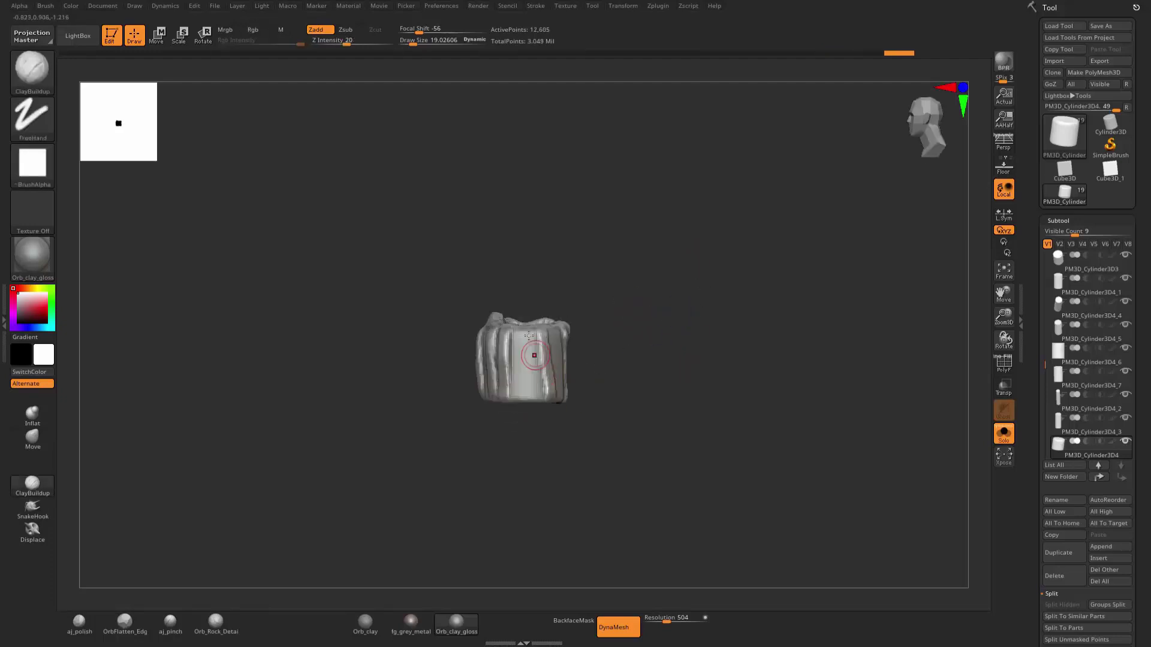
pyautogui.moveTo(527, 386)
pyautogui.mouseDown()
pyautogui.moveTo(529, 401)
pyautogui.moveTo(581, 365)
pyautogui.moveTo(617, 365)
pyautogui.moveTo(566, 397)
pyautogui.moveTo(533, 395)
pyautogui.mouseUp()
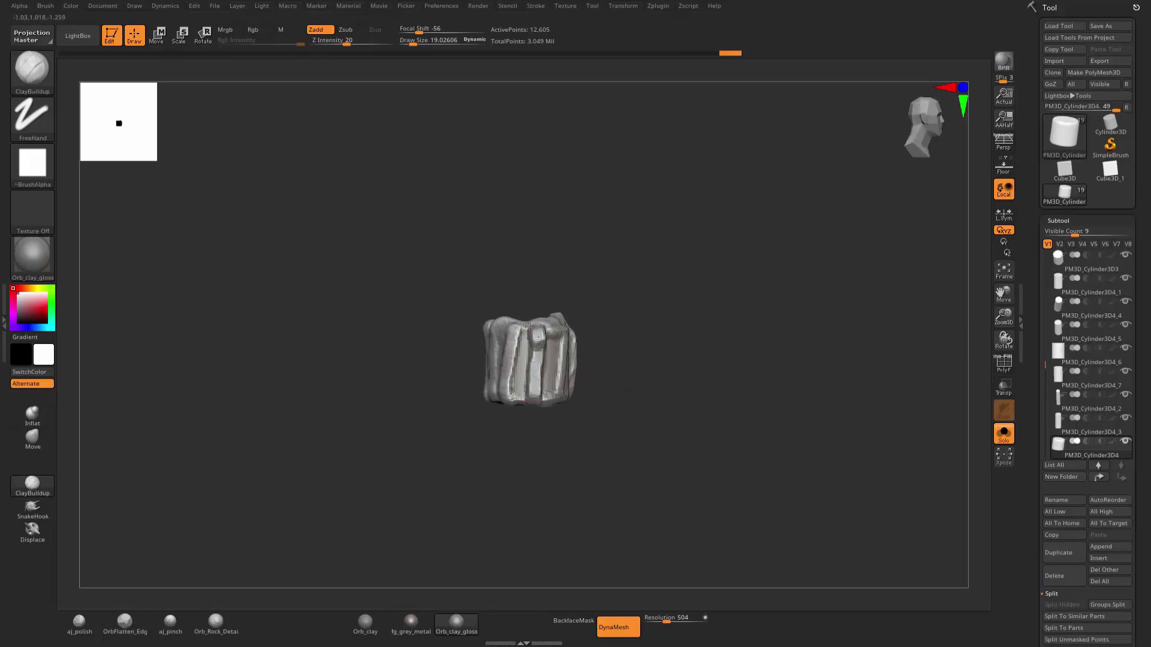
pyautogui.moveTo(495, 363); pyautogui.dragTo(509, 335, button='right')
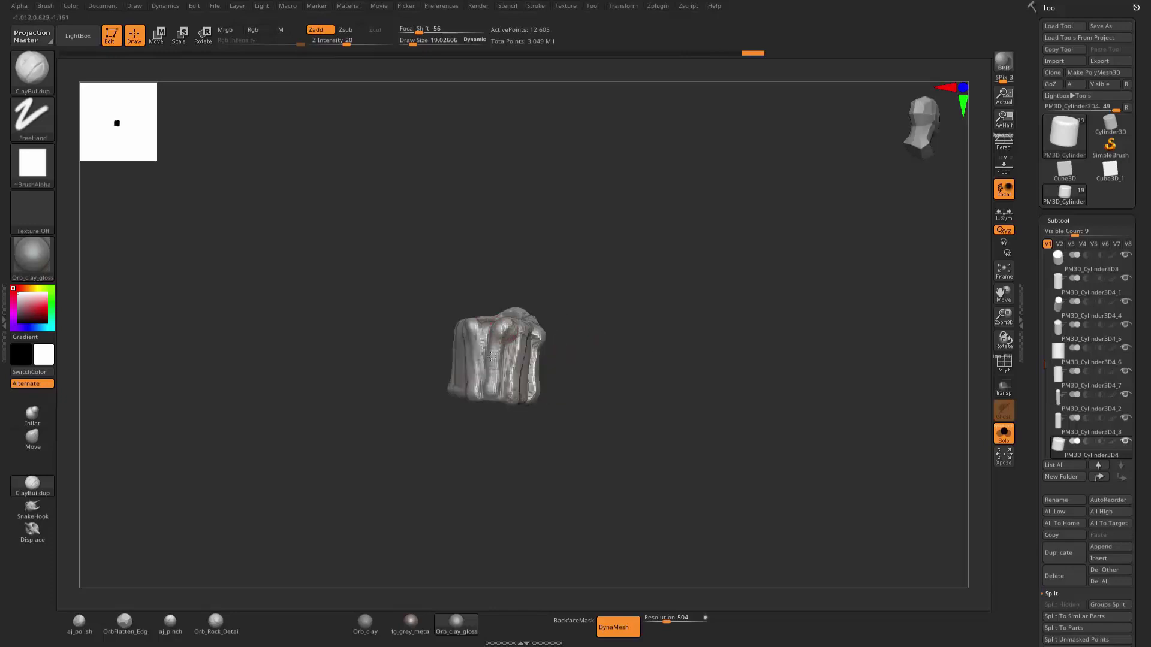
pyautogui.moveTo(491, 356); pyautogui.dragTo(485, 393)
pyautogui.moveTo(586, 308)
pyautogui.mouseDown()
pyautogui.moveTo(599, 324)
pyautogui.moveTo(449, 327)
pyautogui.mouseUp()
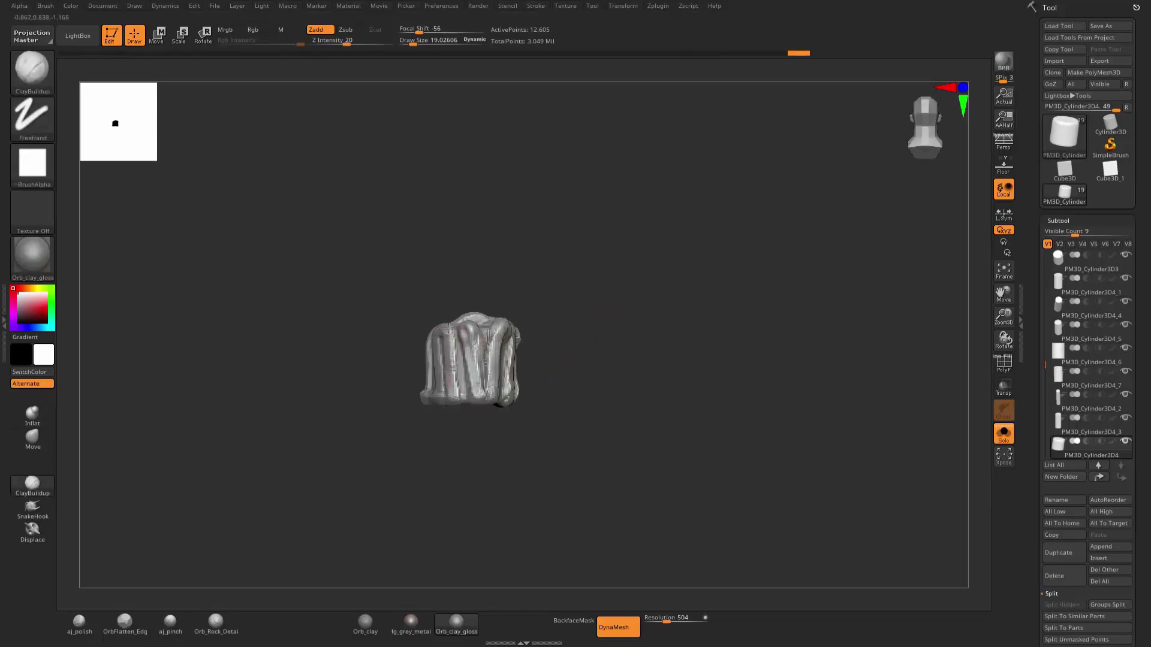
pyautogui.moveTo(660, 334); pyautogui.dragTo(443, 327)
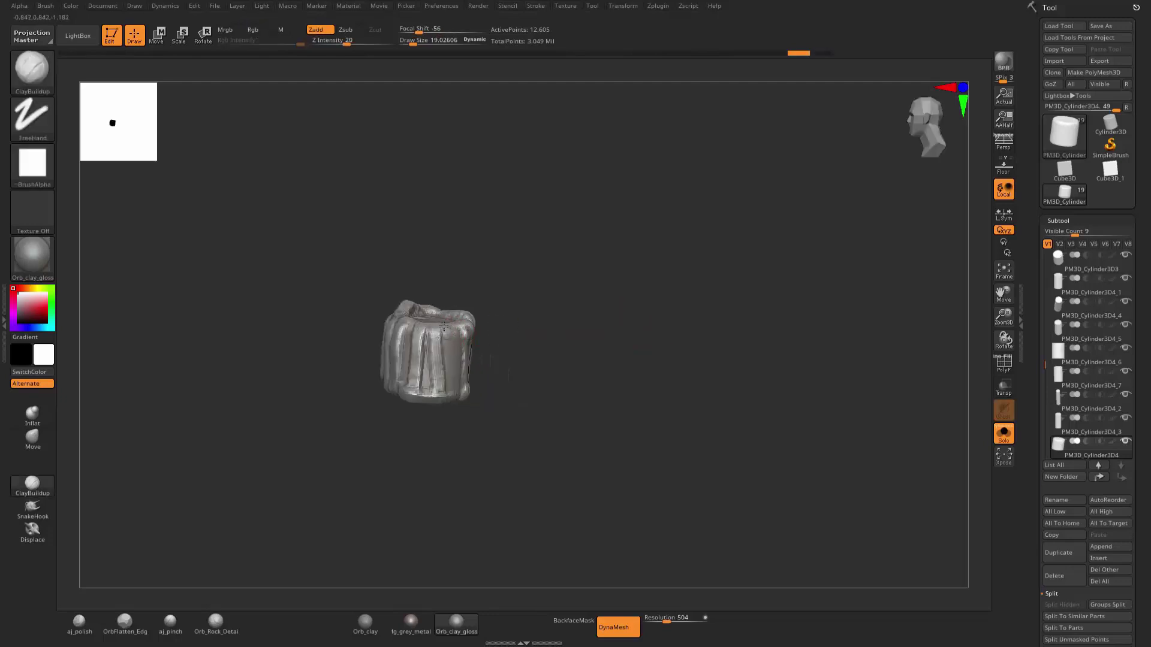
pyautogui.moveTo(456, 405); pyautogui.dragTo(451, 324)
pyautogui.moveTo(544, 324)
pyautogui.mouseDown()
pyautogui.moveTo(655, 347)
pyautogui.moveTo(650, 392)
pyautogui.moveTo(657, 340)
pyautogui.moveTo(591, 326)
pyautogui.mouseUp()
pyautogui.press('shift')
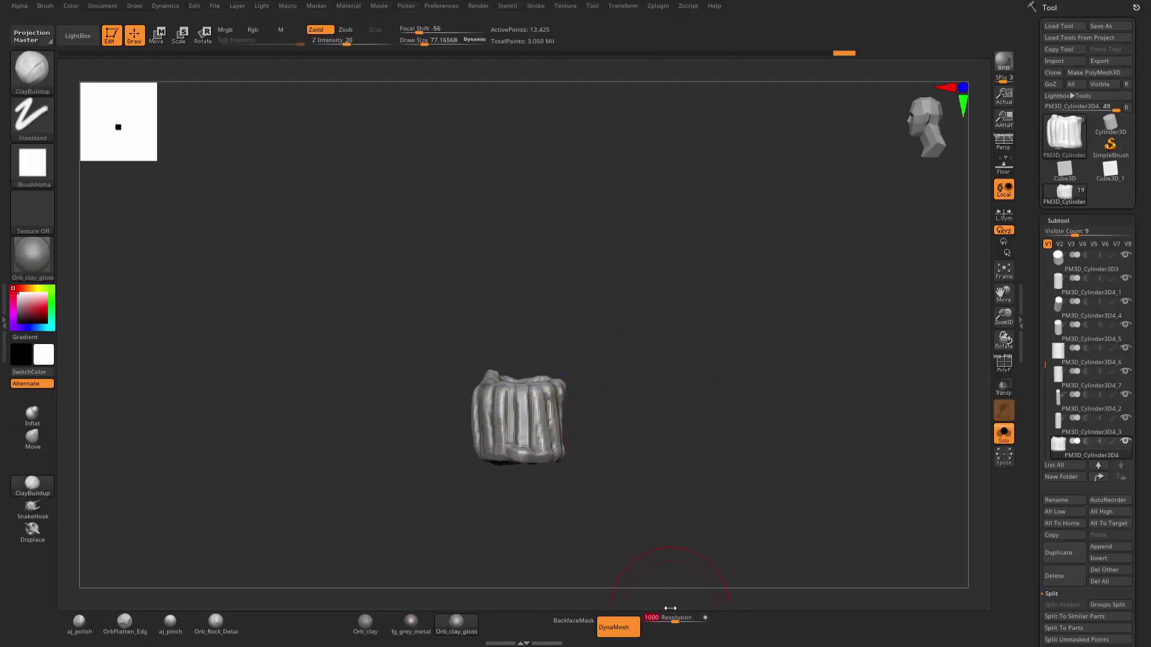
# Soften the drips slightly and remesh the candle denser at resolution 1000.
pyautogui.moveTo(522, 419)
pyautogui.keyDown('shift'); pyautogui.mouseDown()
pyautogui.moveTo(655, 350)
pyautogui.moveTo(623, 379)
pyautogui.mouseUp(); pyautogui.keyUp('shift')
pyautogui.press('s')
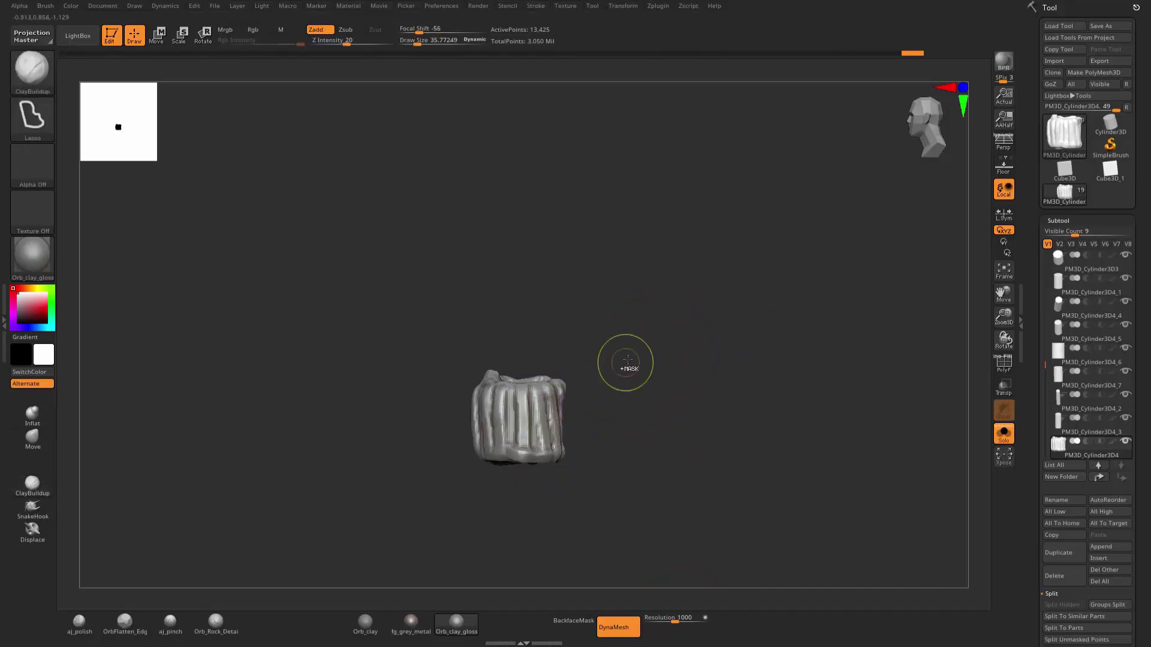
pyautogui.hotkey('ctrl', 'd')
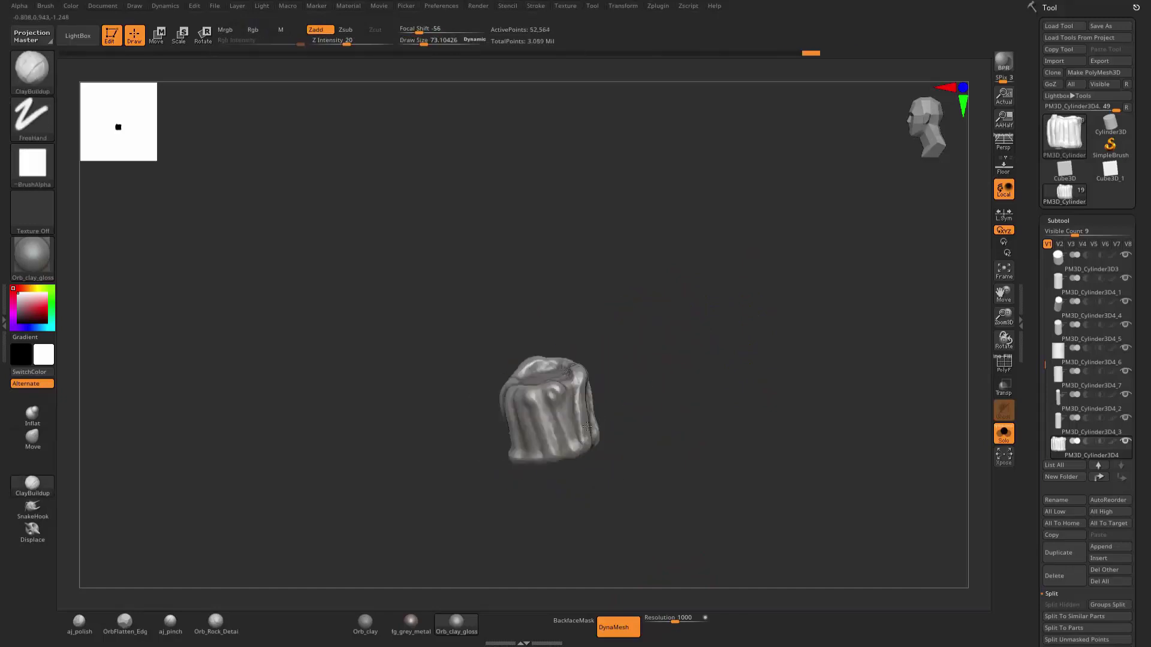
pyautogui.moveTo(552, 451); pyautogui.dragTo(480, 371)
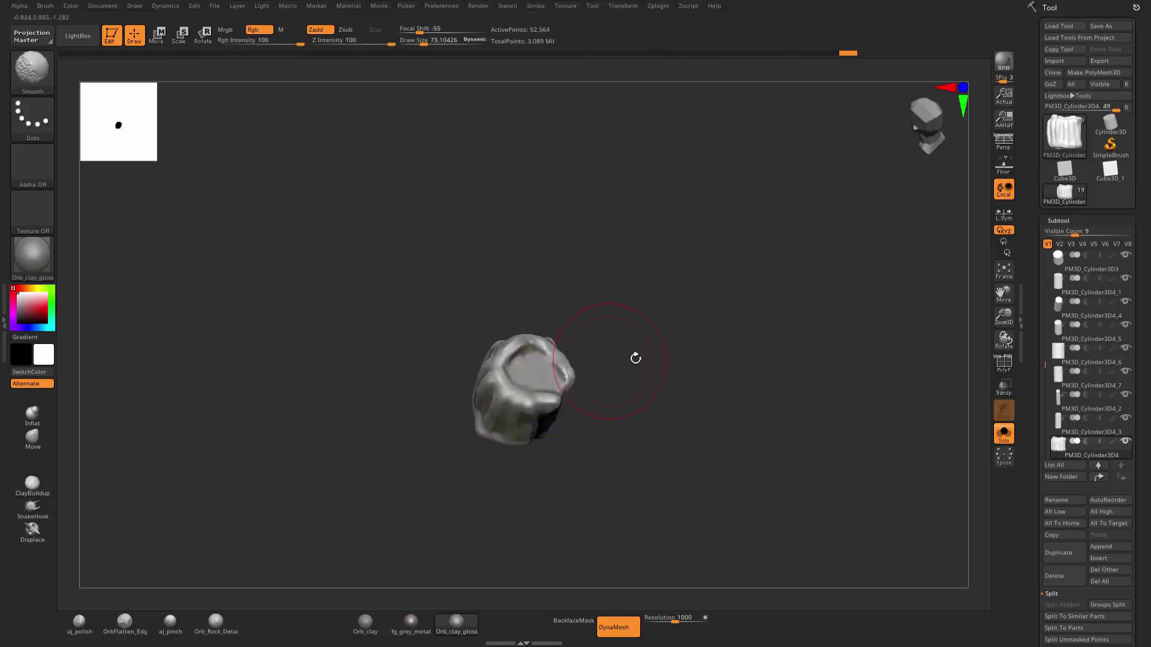
pyautogui.moveTo(635, 358); pyautogui.dragTo(436, 386)
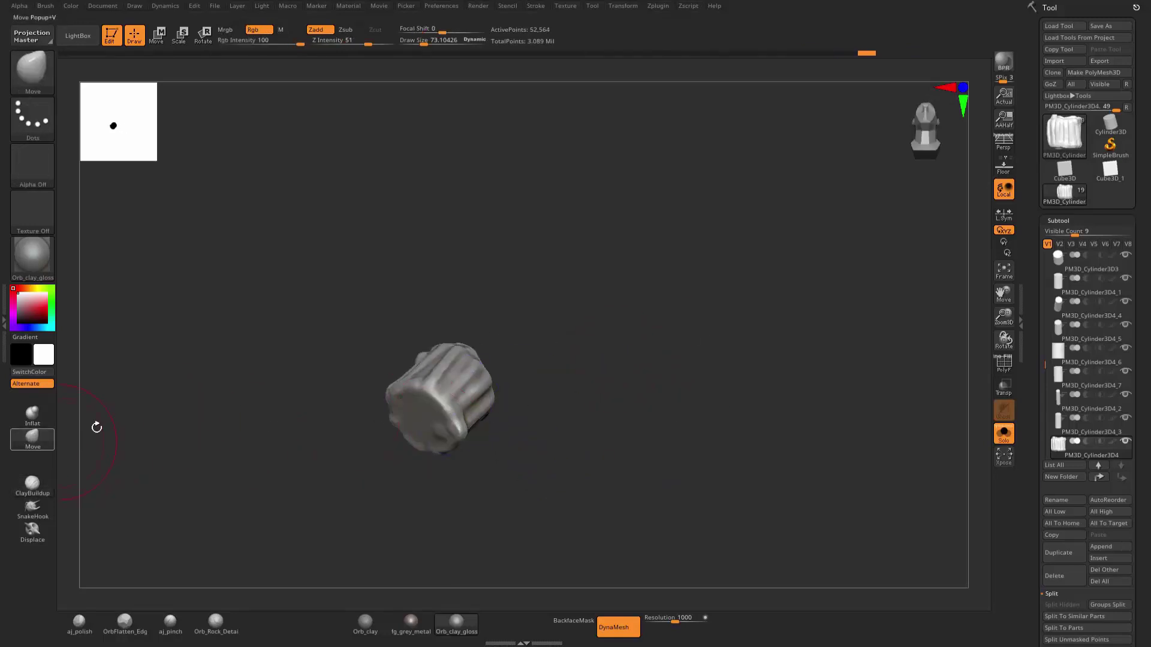
pyautogui.moveTo(589, 333)
pyautogui.mouseDown()
pyautogui.moveTo(600, 323)
pyautogui.moveTo(614, 337)
pyautogui.moveTo(655, 303)
pyautogui.moveTo(689, 342)
pyautogui.moveTo(618, 345)
pyautogui.mouseUp()
# Set brush size to 44.6, inspect the candle's top and sides, then turn Solo off.
pyautogui.press('s')
pyautogui.click(677, 348)
pyautogui.moveTo(611, 304); pyautogui.dragTo(525, 377)
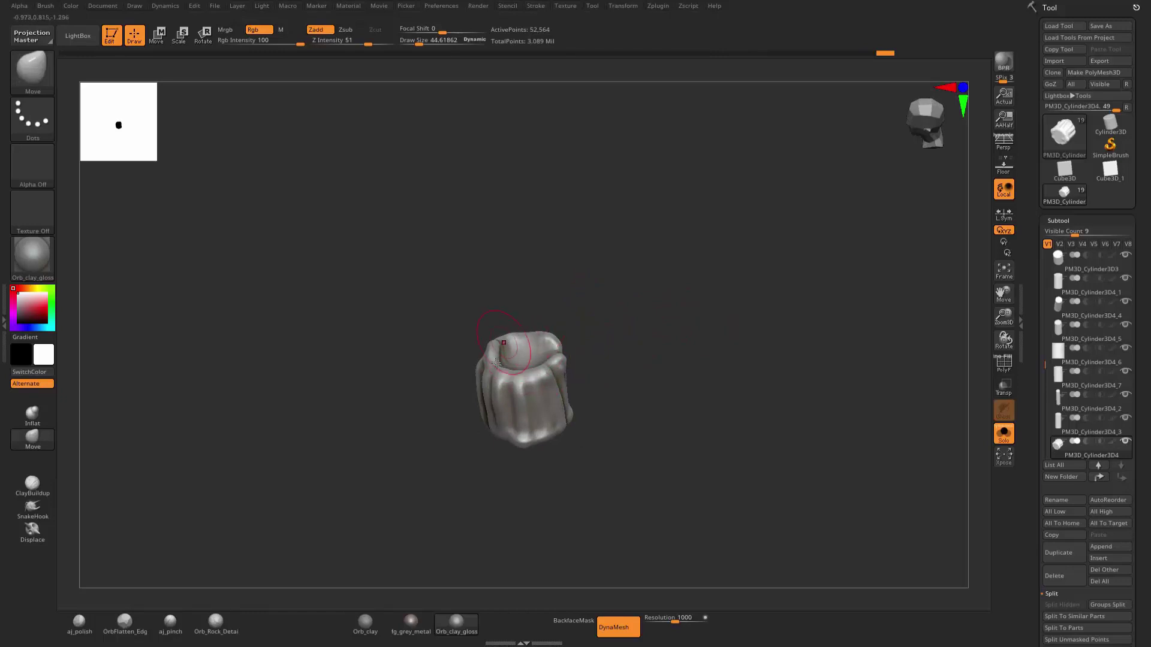
pyautogui.moveTo(576, 336)
pyautogui.mouseDown()
pyautogui.moveTo(634, 336)
pyautogui.moveTo(556, 449)
pyautogui.mouseUp()
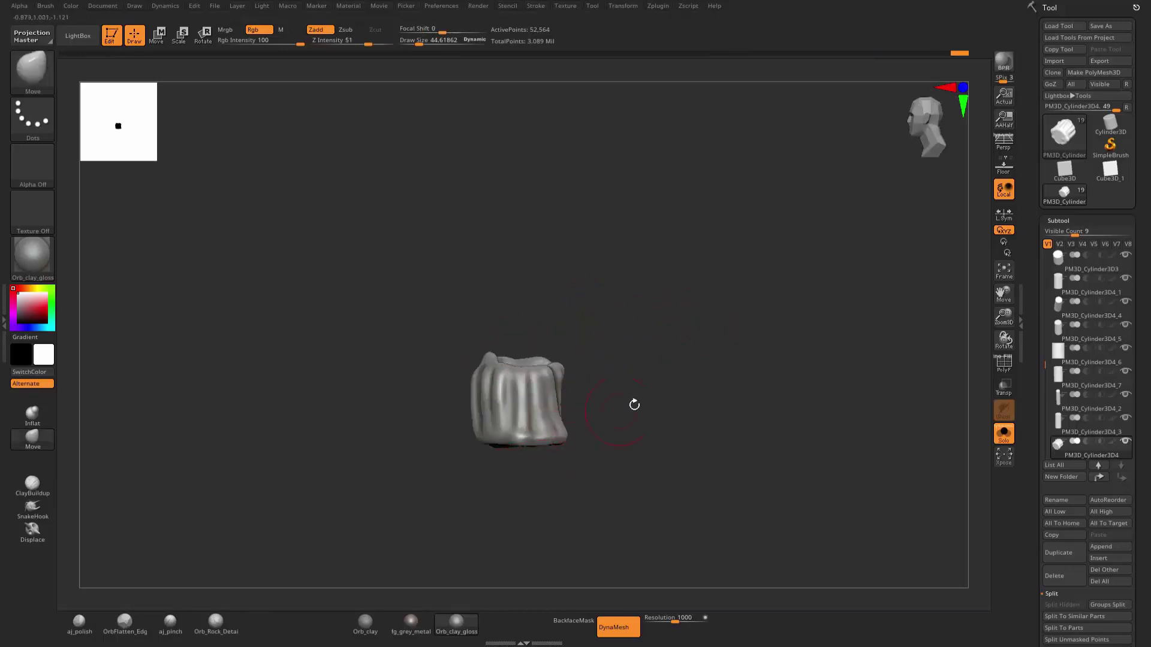
pyautogui.moveTo(634, 405); pyautogui.dragTo(493, 444)
pyautogui.moveTo(649, 370); pyautogui.dragTo(529, 357)
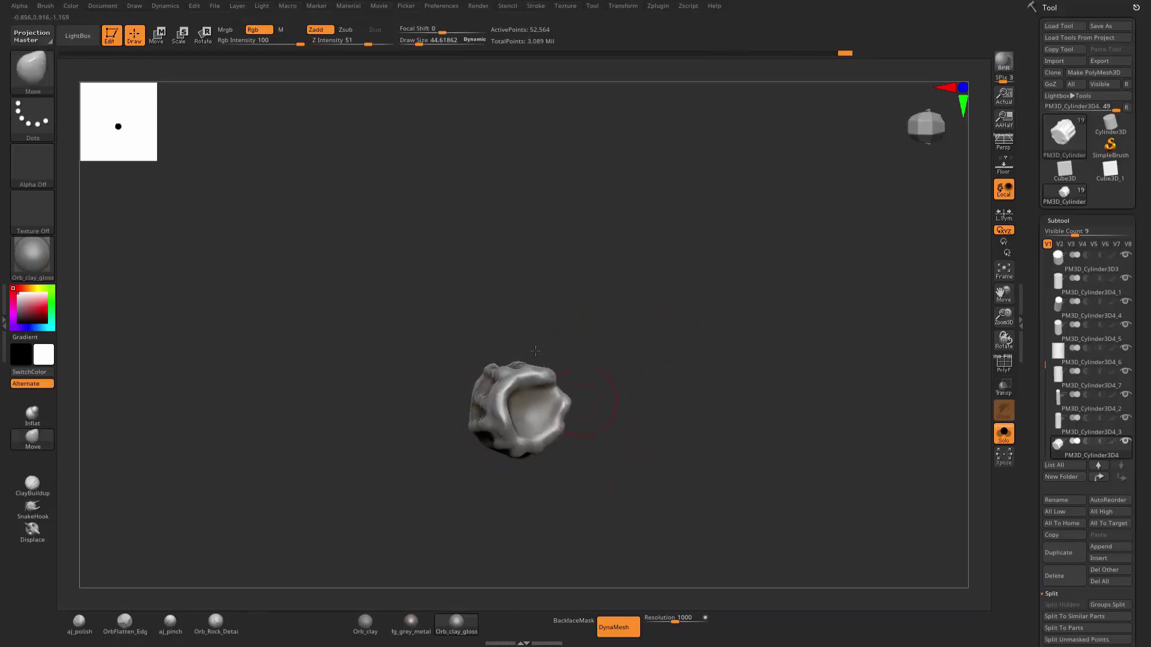
pyautogui.moveTo(474, 367)
pyautogui.mouseDown(button='right')
pyautogui.moveTo(457, 370)
pyautogui.moveTo(470, 385)
pyautogui.mouseUp(button='right')
pyautogui.moveTo(582, 378)
pyautogui.mouseDown()
pyautogui.moveTo(600, 396)
pyautogui.moveTo(652, 326)
pyautogui.moveTo(596, 398)
pyautogui.mouseUp()
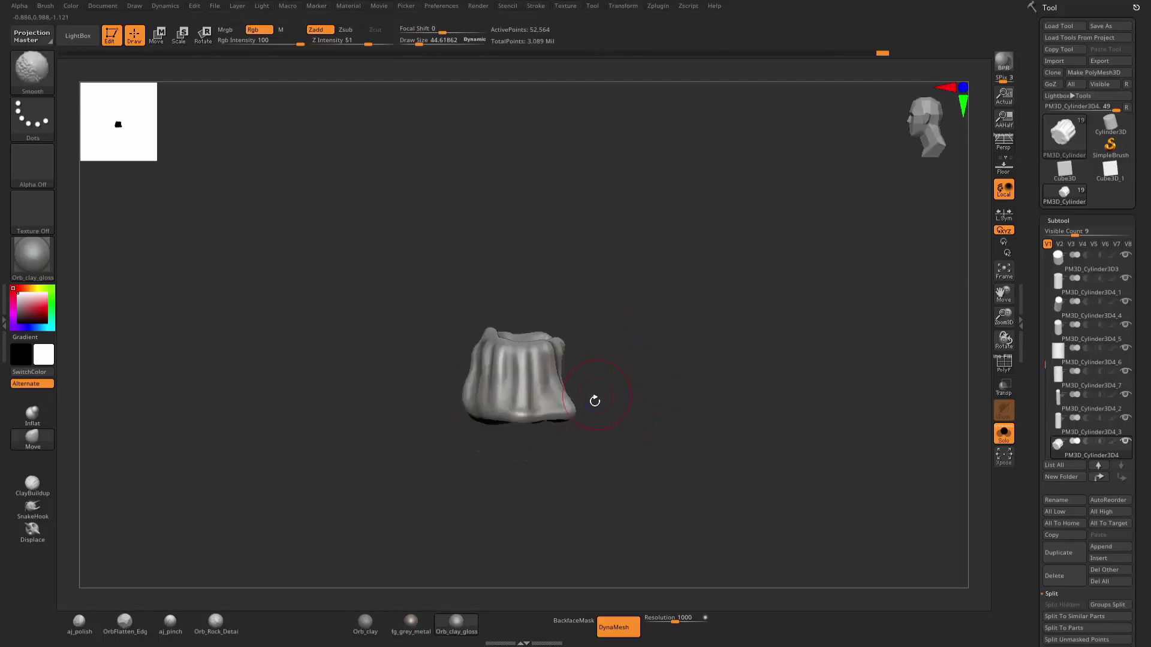
pyautogui.click(1004, 433)
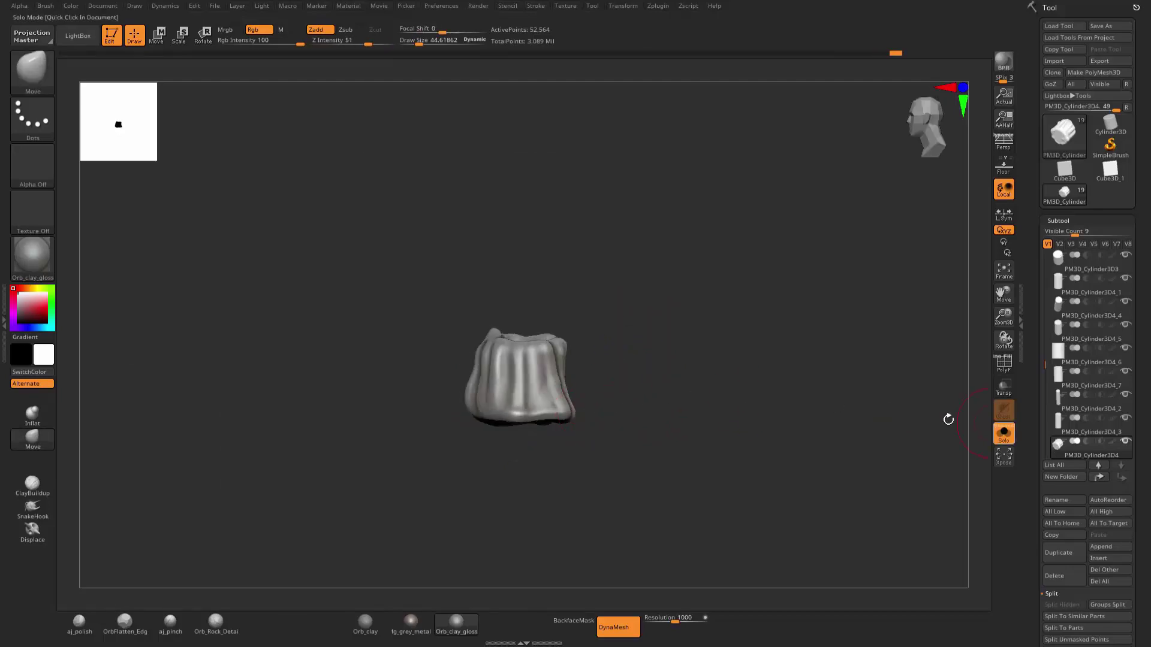
# Frame the bench scene and rotate the short candle on the shelf with the Move gizmo.
pyautogui.moveTo(216, 458); pyautogui.dragTo(282, 423)
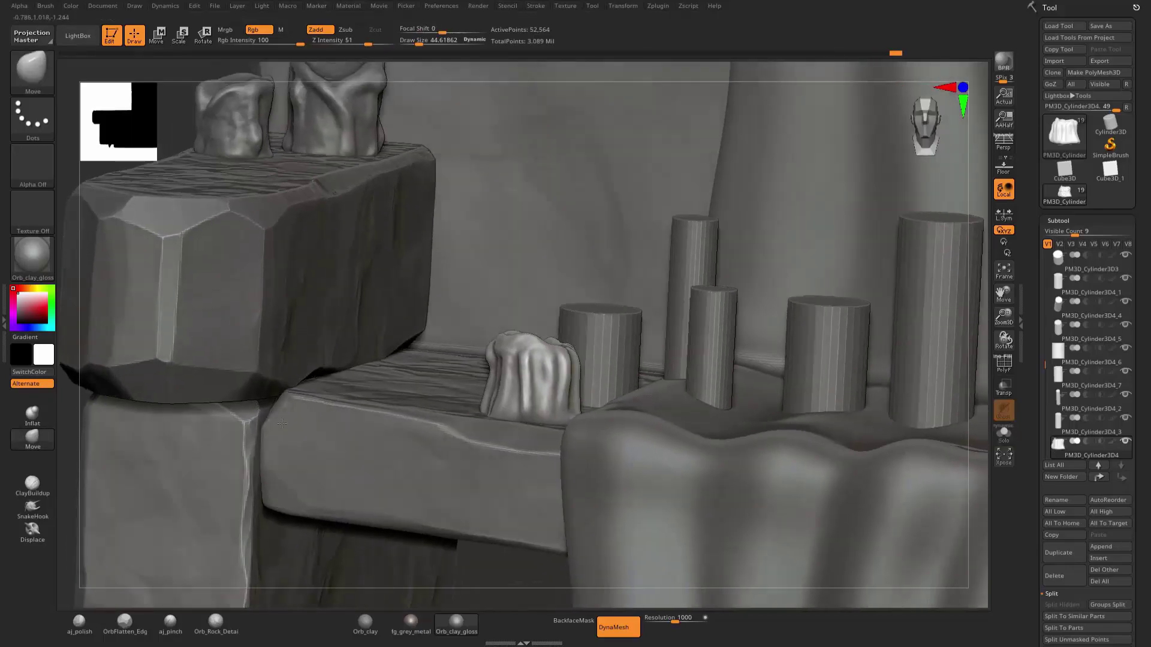
pyautogui.press('f')
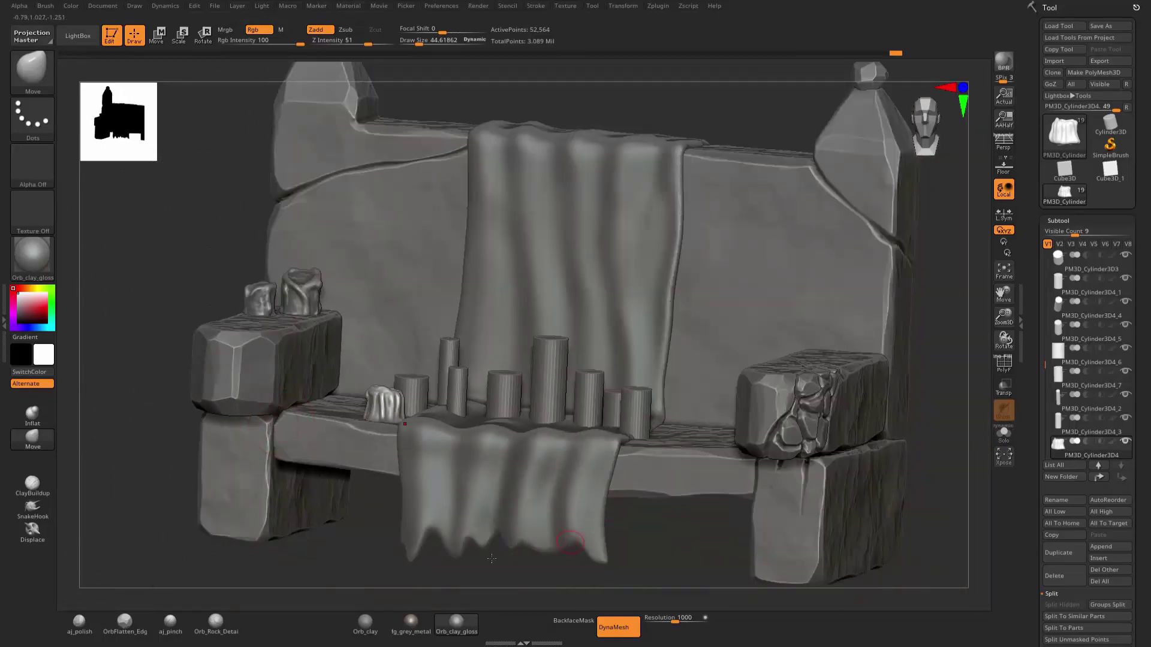
pyautogui.moveTo(367, 539)
pyautogui.keyDown('shift'); pyautogui.mouseDown()
pyautogui.moveTo(381, 528)
pyautogui.moveTo(381, 564)
pyautogui.moveTo(386, 539)
pyautogui.mouseUp(); pyautogui.keyUp('shift')
pyautogui.press('w')
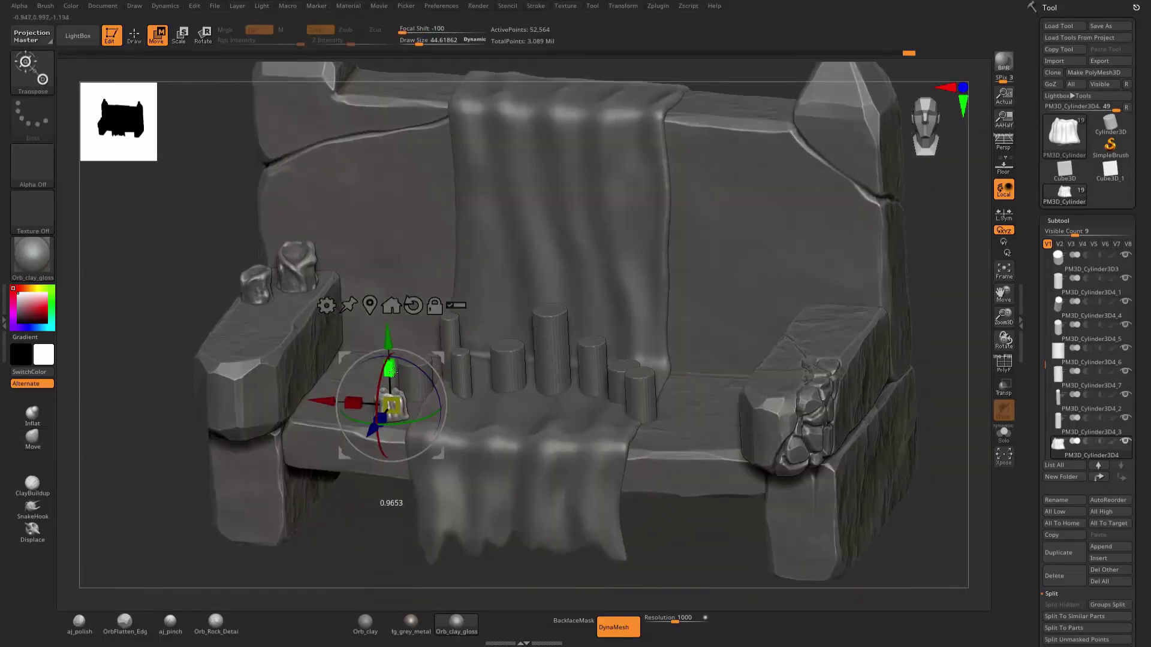
pyautogui.moveTo(414, 426); pyautogui.dragTo(334, 434)
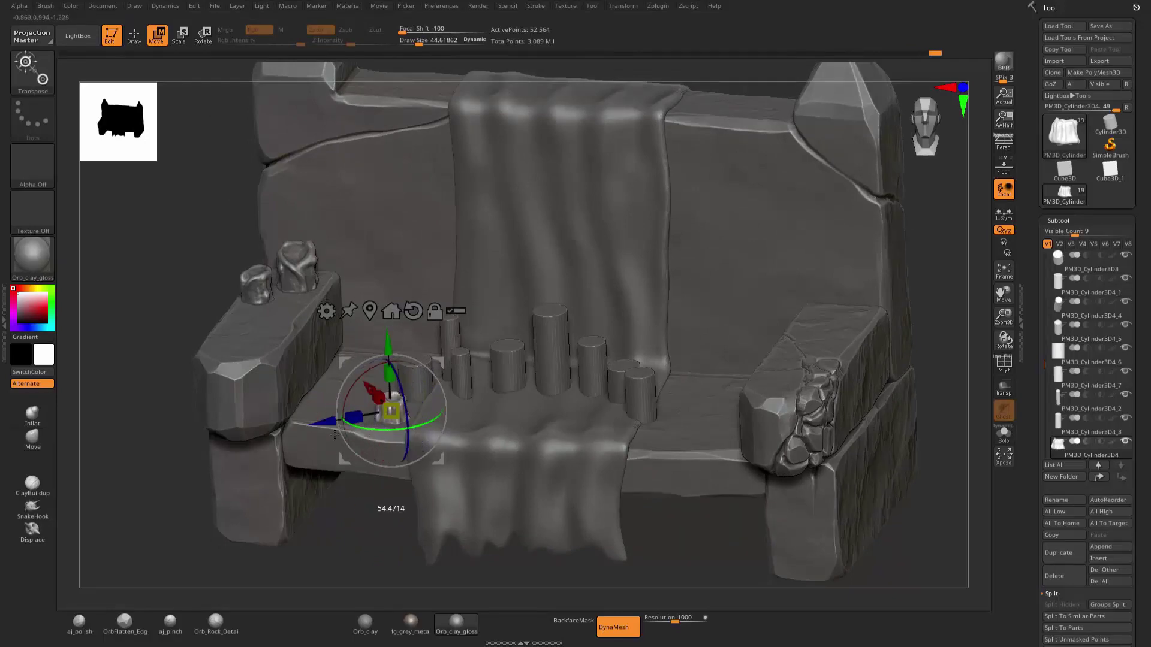
pyautogui.press('q')
pyautogui.keyDown('shift'); pyautogui.moveTo(380, 539); pyautogui.dragTo(406, 486); pyautogui.keyUp('shift')
# Select the carved piece on the bench's left armrest.
pyautogui.keyDown('alt'); pyautogui.click(414, 439); pyautogui.keyUp('alt')
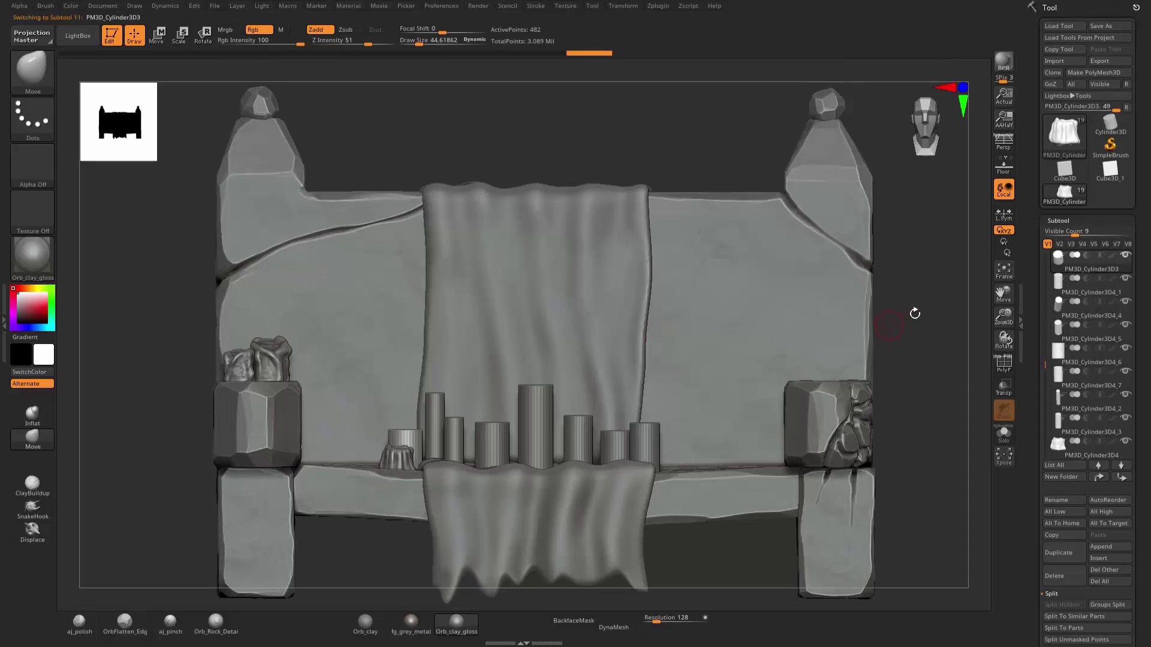
pyautogui.moveTo(914, 313)
pyautogui.mouseDown()
pyautogui.moveTo(921, 342)
pyautogui.moveTo(941, 332)
pyautogui.mouseUp()
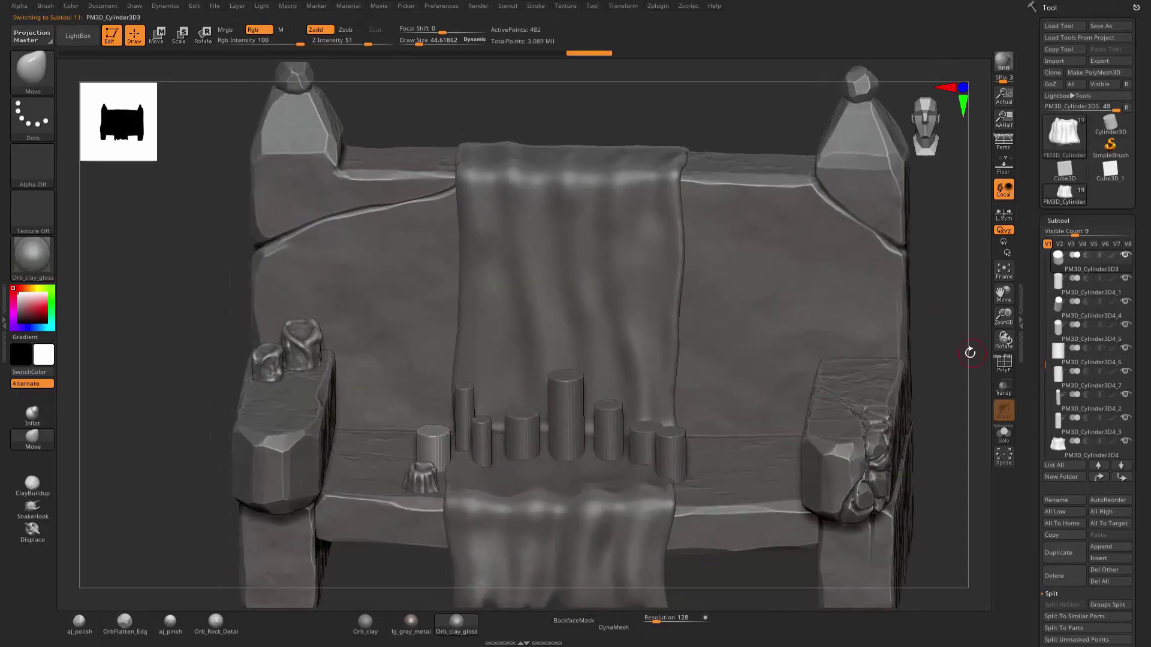
pyautogui.moveTo(948, 352); pyautogui.dragTo(777, 361)
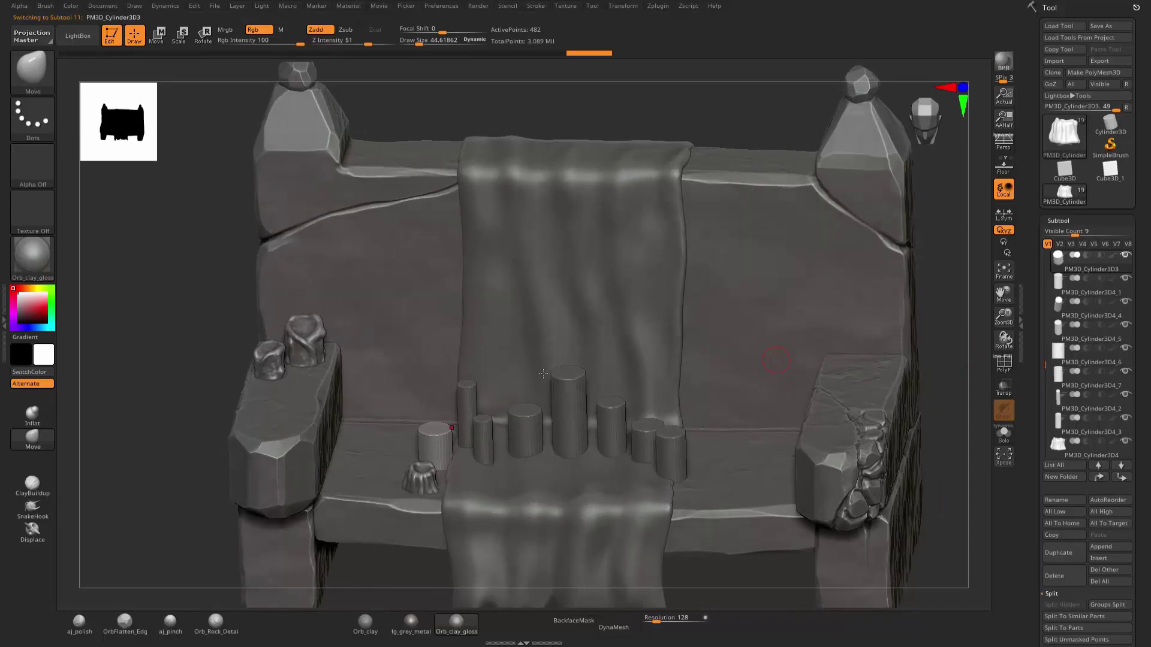
pyautogui.keyDown('alt'); pyautogui.click(297, 345); pyautogui.keyUp('alt')
# Duplicate the armrest piece and move the copy right and down onto the shelf.
pyautogui.press('w')
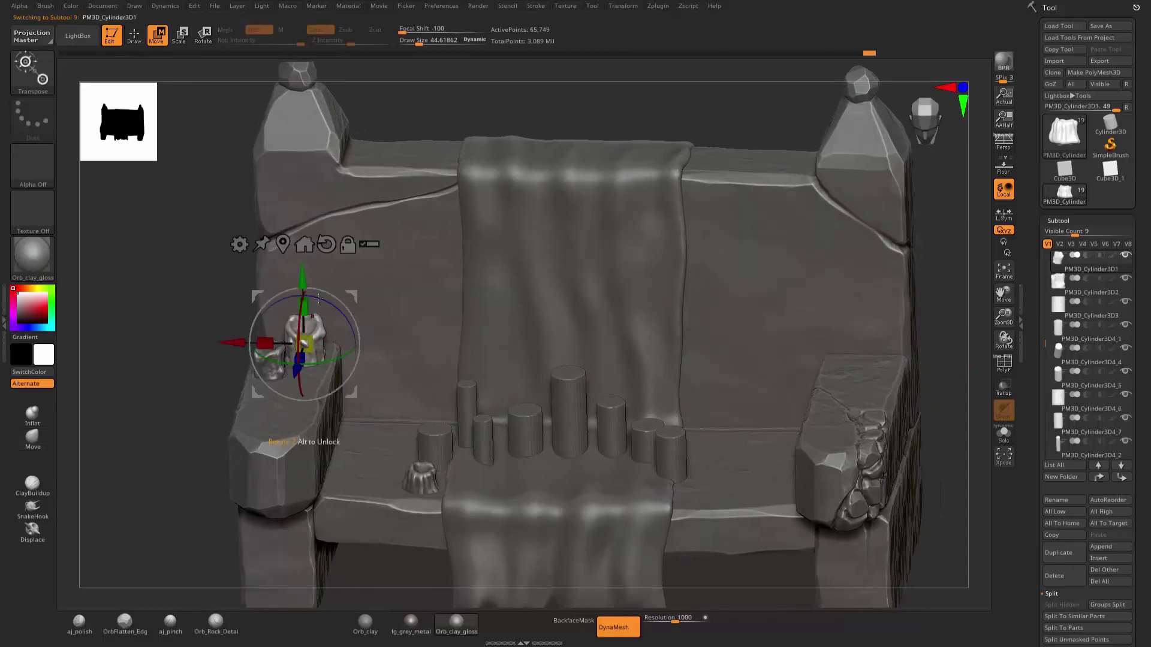
pyautogui.keyDown('ctrl'); pyautogui.click(217, 340); pyautogui.keyUp('ctrl')
pyautogui.moveTo(233, 340); pyautogui.dragTo(352, 344)
pyautogui.moveTo(426, 272); pyautogui.dragTo(440, 387)
pyautogui.press('q')
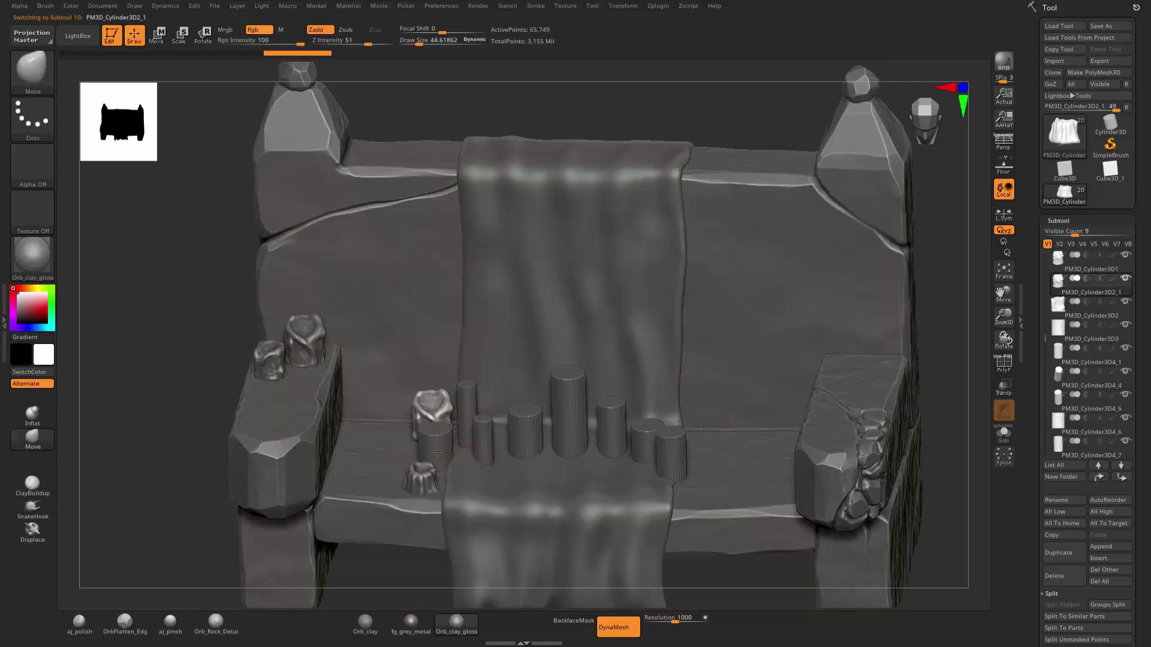
# Dismiss the warning and nudge the copy down and right onto the bench seat.
pyautogui.keyDown('alt'); pyautogui.click(438, 452); pyautogui.keyUp('alt')
pyautogui.click(1046, 568)
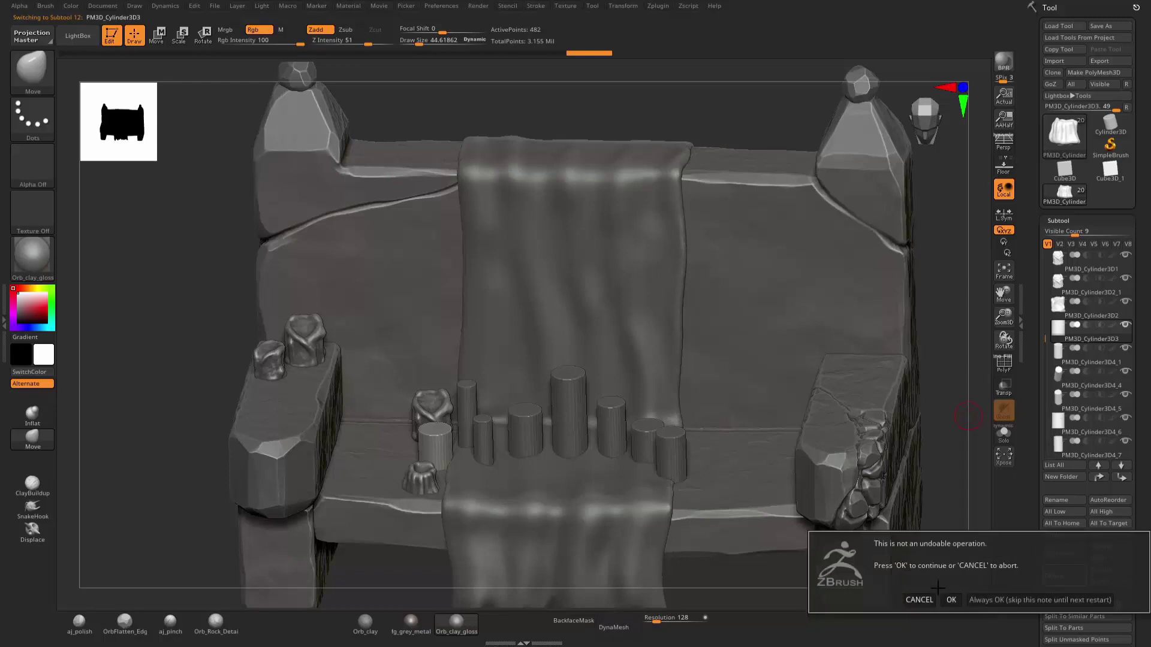
pyautogui.click(951, 600)
pyautogui.keyDown('alt'); pyautogui.click(429, 454); pyautogui.keyUp('alt')
pyautogui.press('w')
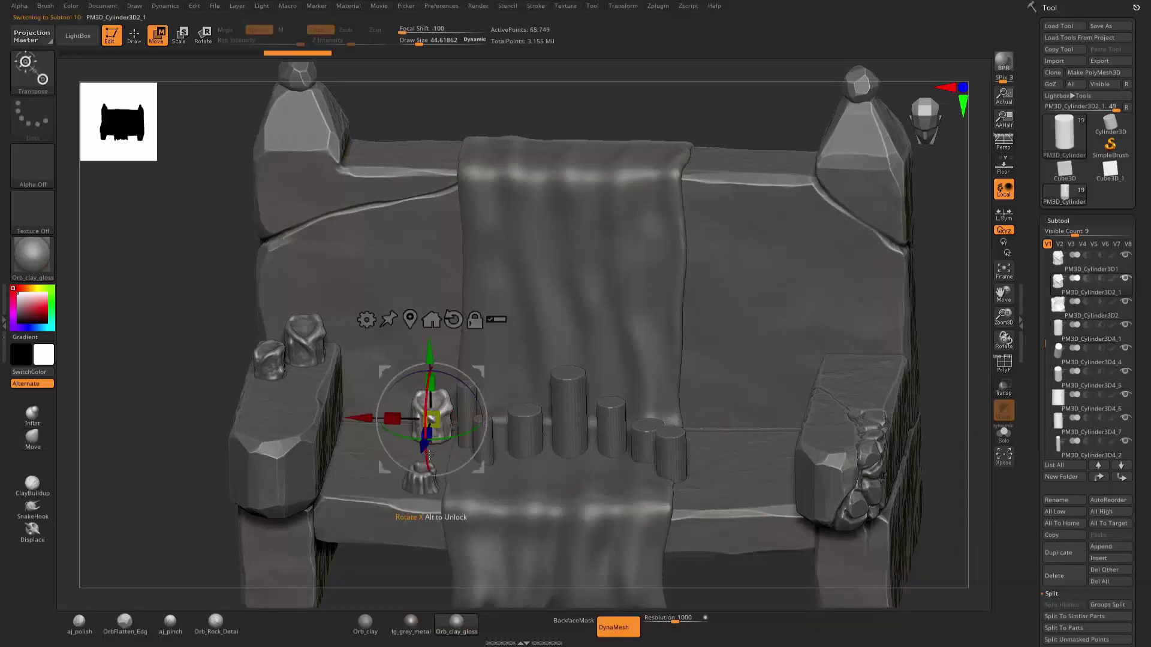
pyautogui.moveTo(429, 454)
pyautogui.mouseDown()
pyautogui.moveTo(432, 468)
pyautogui.moveTo(435, 433)
pyautogui.moveTo(425, 474)
pyautogui.moveTo(572, 423)
pyautogui.mouseUp()
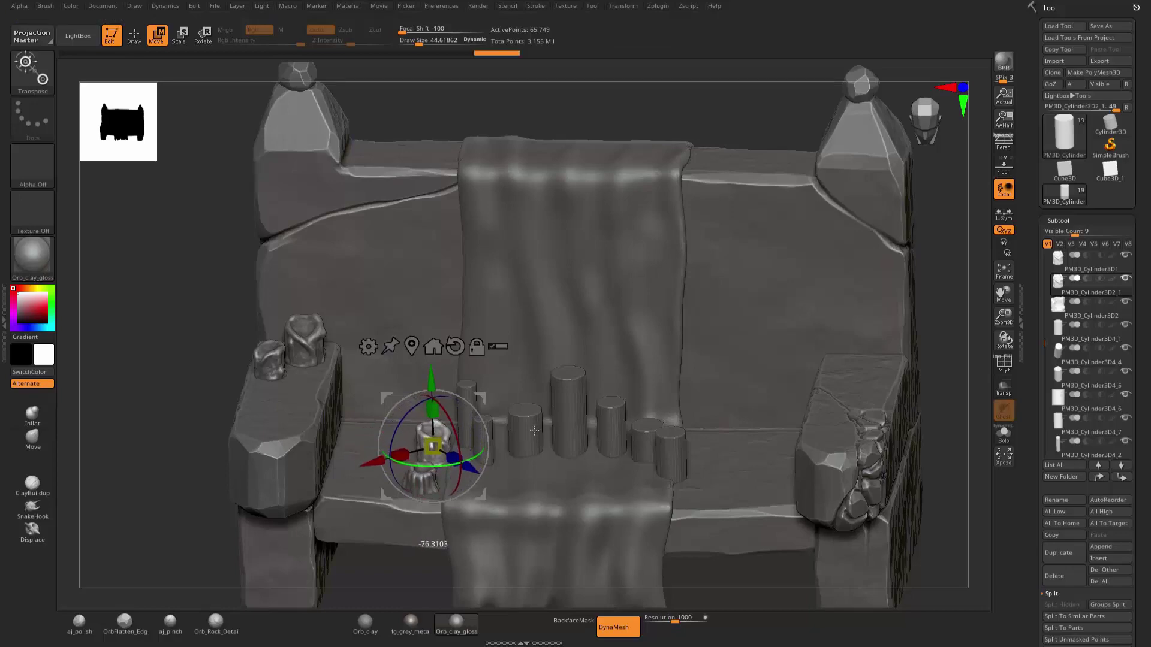
pyautogui.press('q')
pyautogui.moveTo(927, 301)
pyautogui.mouseDown()
pyautogui.moveTo(930, 344)
pyautogui.moveTo(469, 473)
pyautogui.mouseUp()
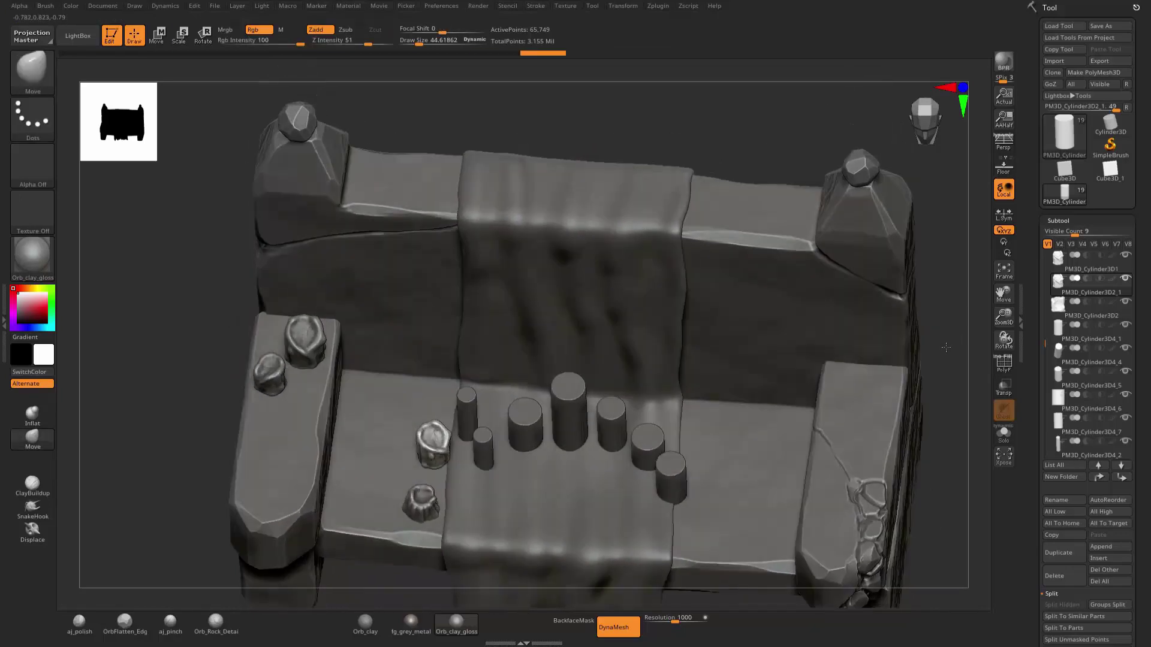
pyautogui.press('w')
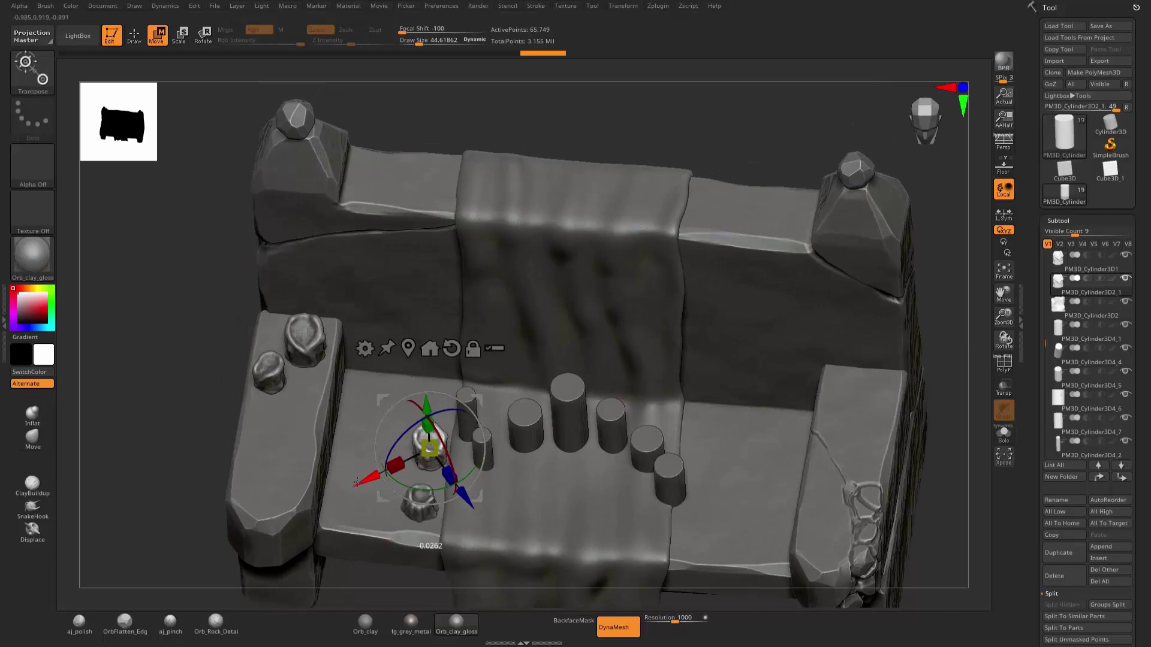
pyautogui.press('q')
pyautogui.moveTo(957, 290); pyautogui.dragTo(939, 278)
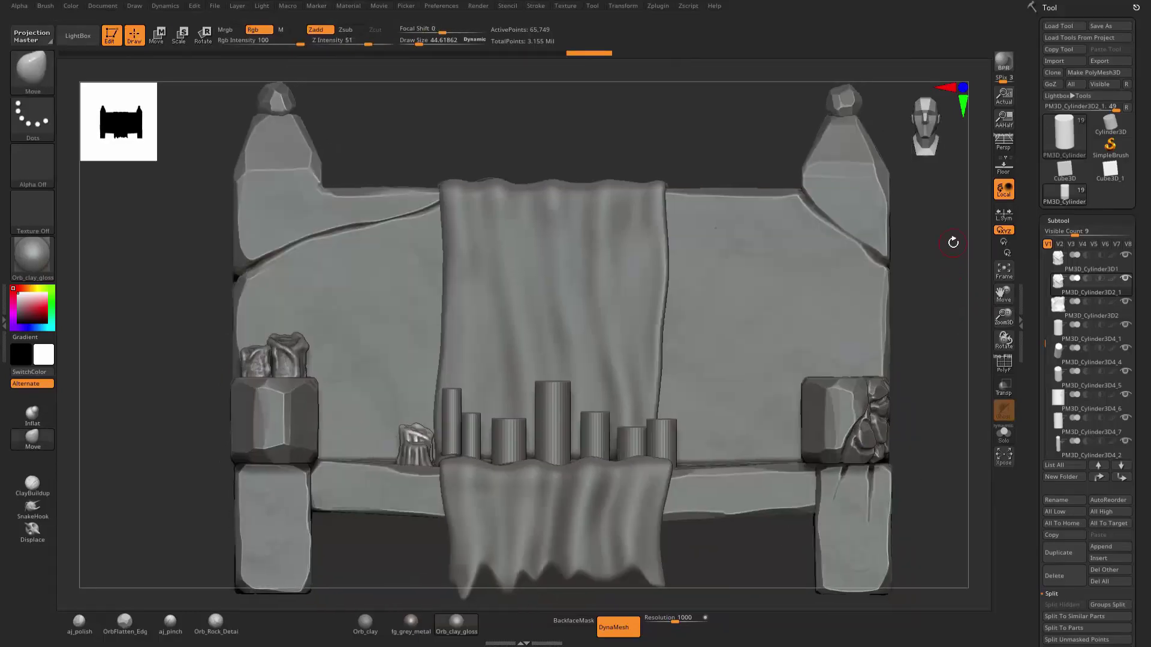
# Select the thin PM3D_Cylinder3D4_2 cylinder, skip subdivision, frame it and show it in Solo.
pyautogui.keyDown('alt'); pyautogui.click(447, 425); pyautogui.keyUp('alt')
pyautogui.moveTo(966, 279); pyautogui.dragTo(964, 392)
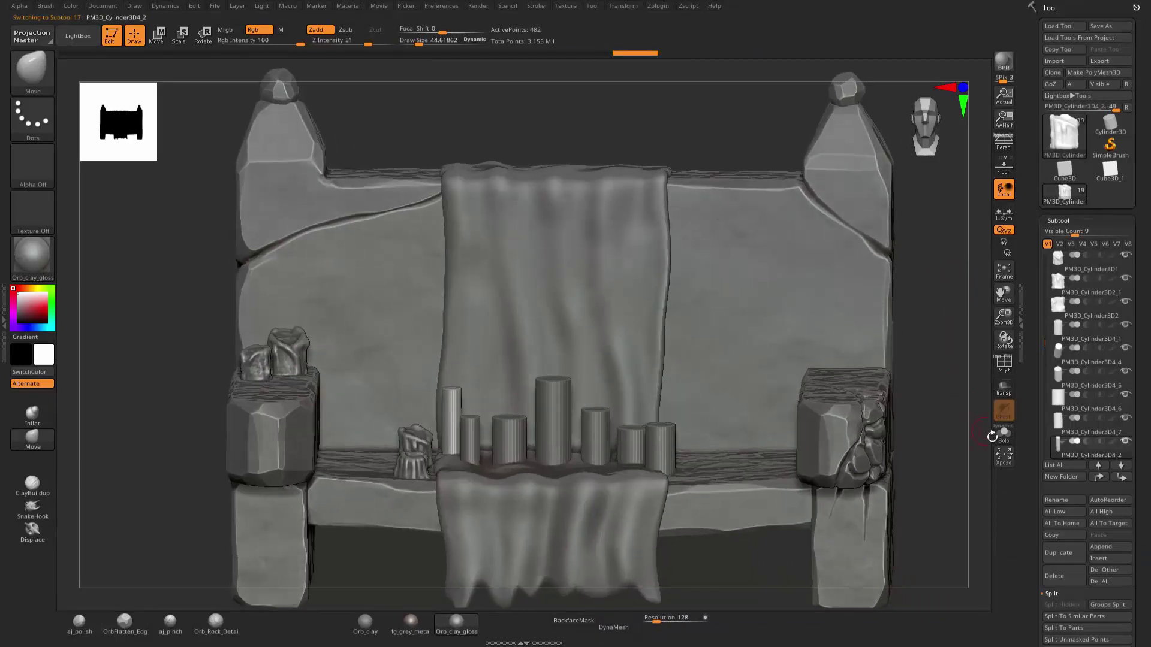
pyautogui.press('d')
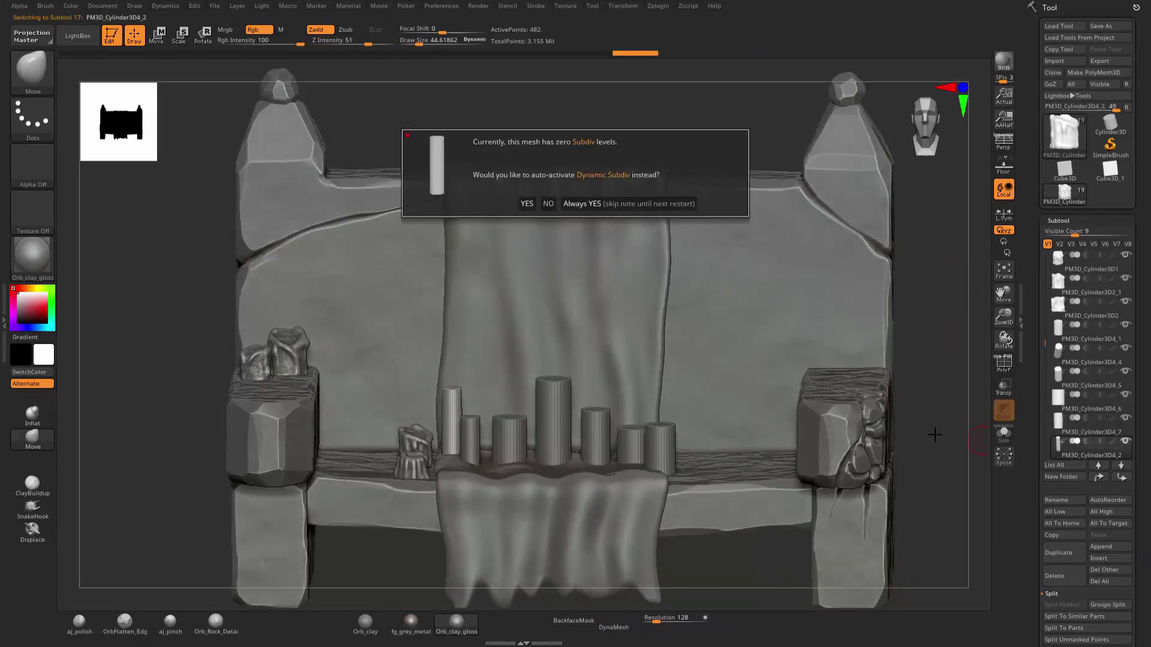
pyautogui.press('Escape')
pyautogui.press('f')
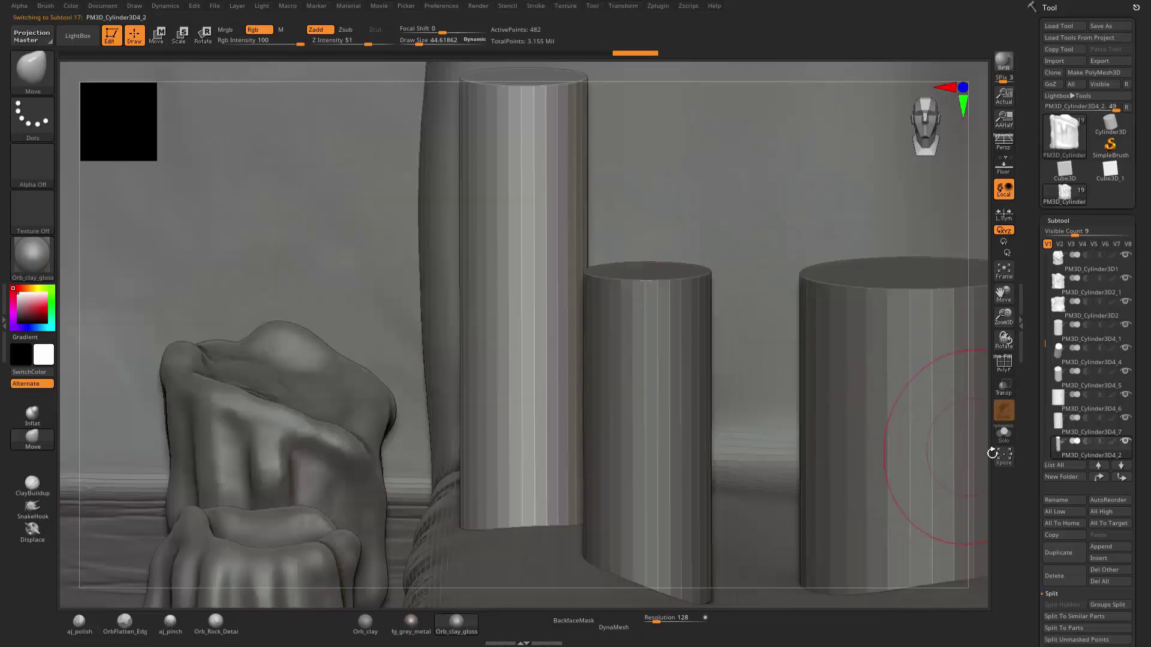
pyautogui.click(999, 441)
pyautogui.moveTo(853, 442)
pyautogui.mouseDown()
pyautogui.moveTo(794, 406)
pyautogui.moveTo(791, 380)
pyautogui.moveTo(809, 367)
pyautogui.moveTo(708, 420)
pyautogui.mouseUp()
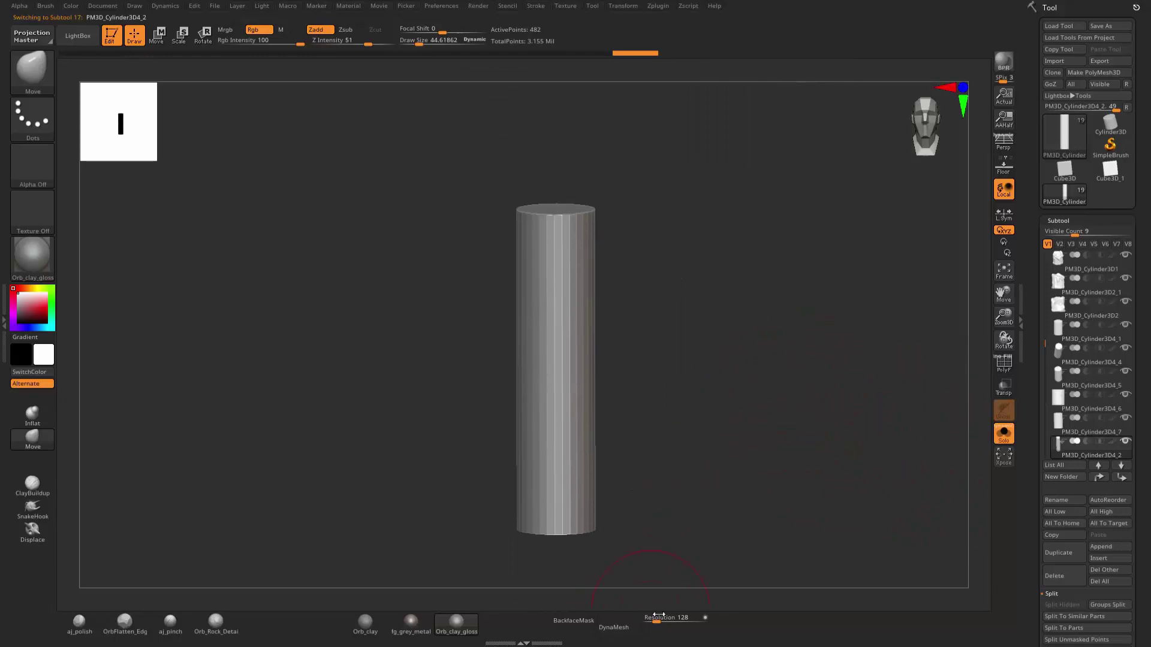
# Remesh the thin cylinder with DynaMesh at resolution 504.
pyautogui.write('504')
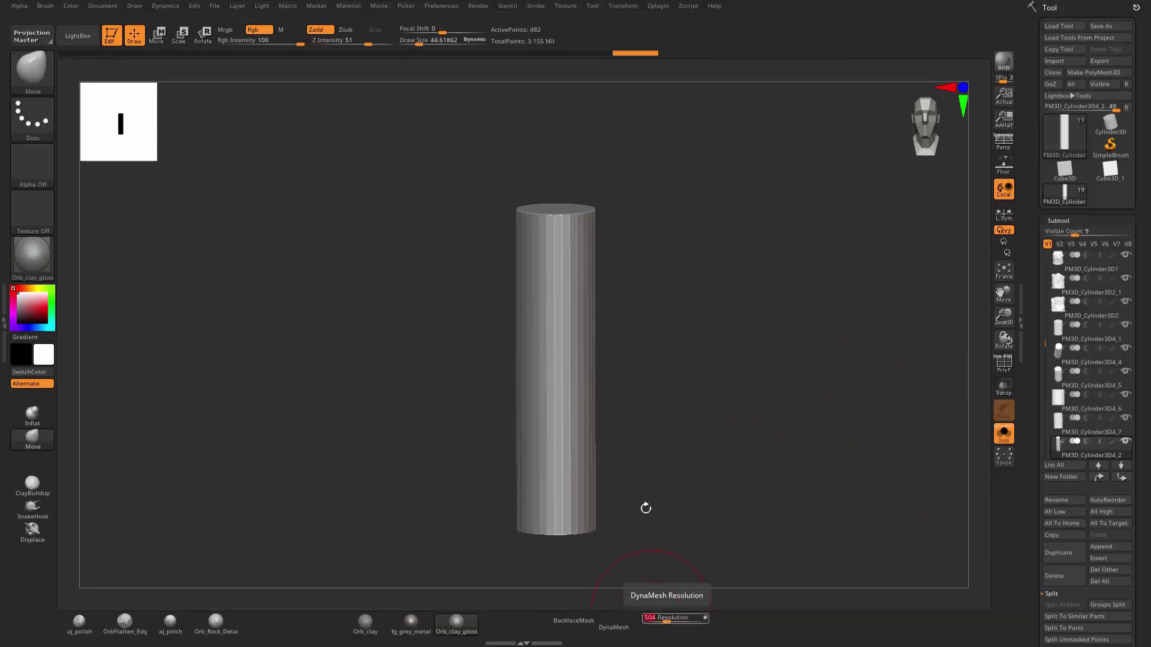
pyautogui.click(628, 630)
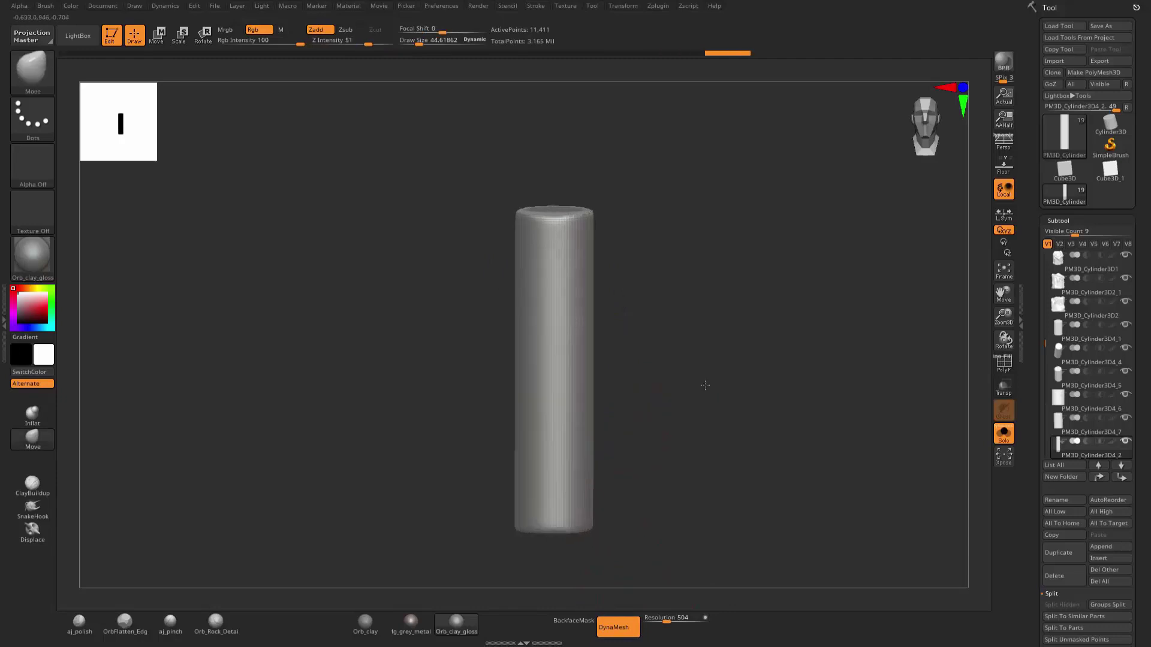
pyautogui.moveTo(704, 386); pyautogui.dragTo(553, 498)
pyautogui.keyDown('shift'); pyautogui.moveTo(482, 260); pyautogui.dragTo(485, 237); pyautogui.keyUp('shift')
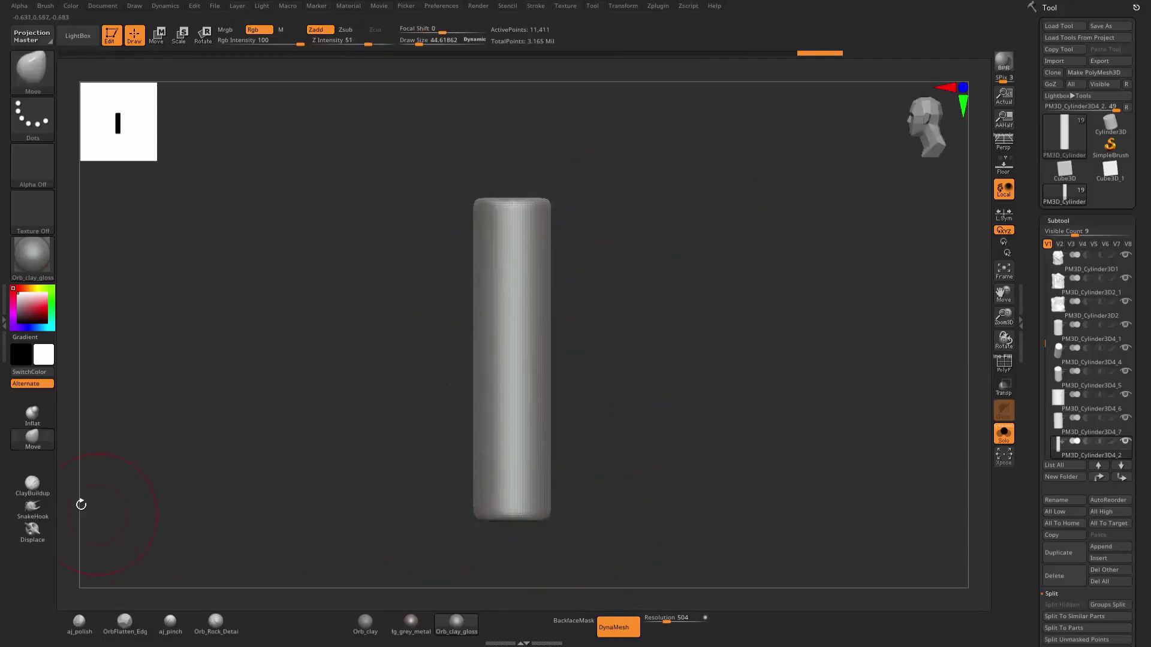
pyautogui.click(32, 484)
# Resize the brush, undo the stray clay blob on top, and turn the cylinder to a three-quarter view.
pyautogui.press('s')
pyautogui.moveTo(660, 330)
pyautogui.mouseDown()
pyautogui.moveTo(714, 281)
pyautogui.moveTo(624, 245)
pyautogui.mouseUp()
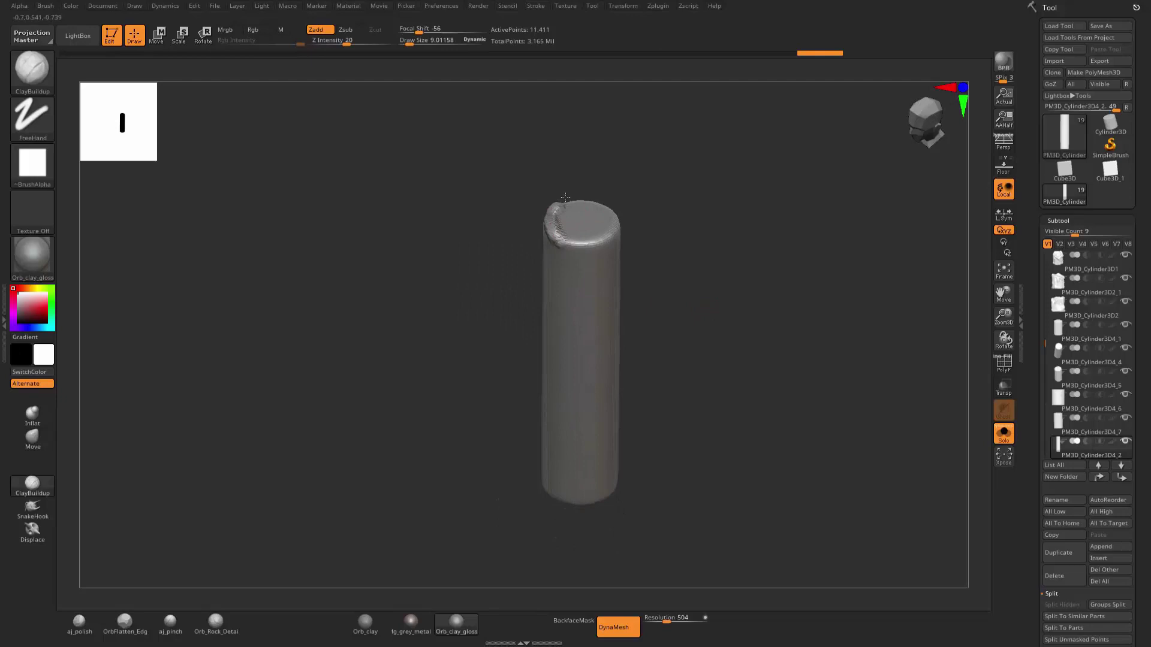
pyautogui.hotkey('ctrl', 'z')
pyautogui.moveTo(650, 188); pyautogui.dragTo(563, 200)
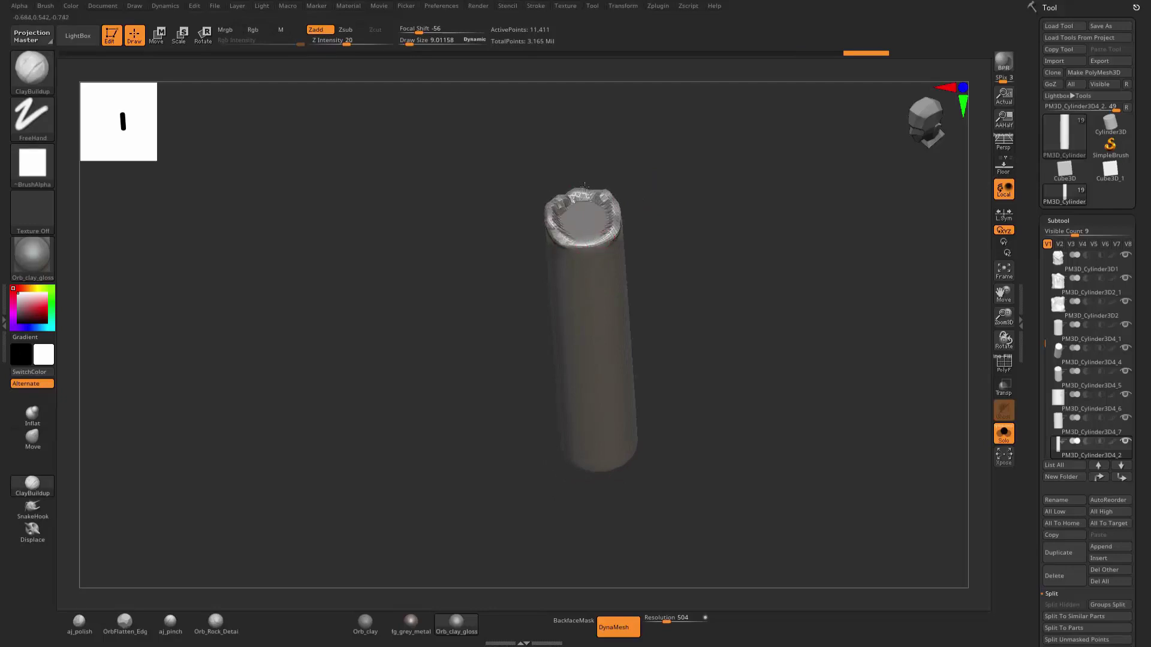
pyautogui.moveTo(701, 214)
pyautogui.mouseDown()
pyautogui.moveTo(696, 193)
pyautogui.moveTo(593, 240)
pyautogui.mouseUp()
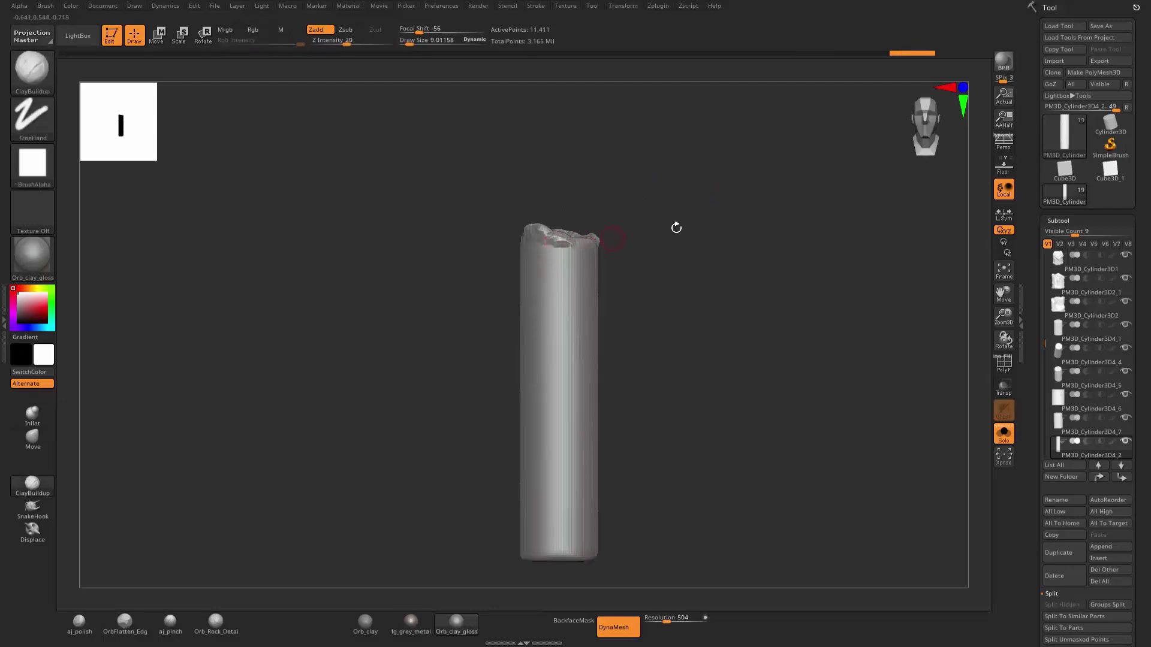
pyautogui.moveTo(676, 227); pyautogui.dragTo(576, 245)
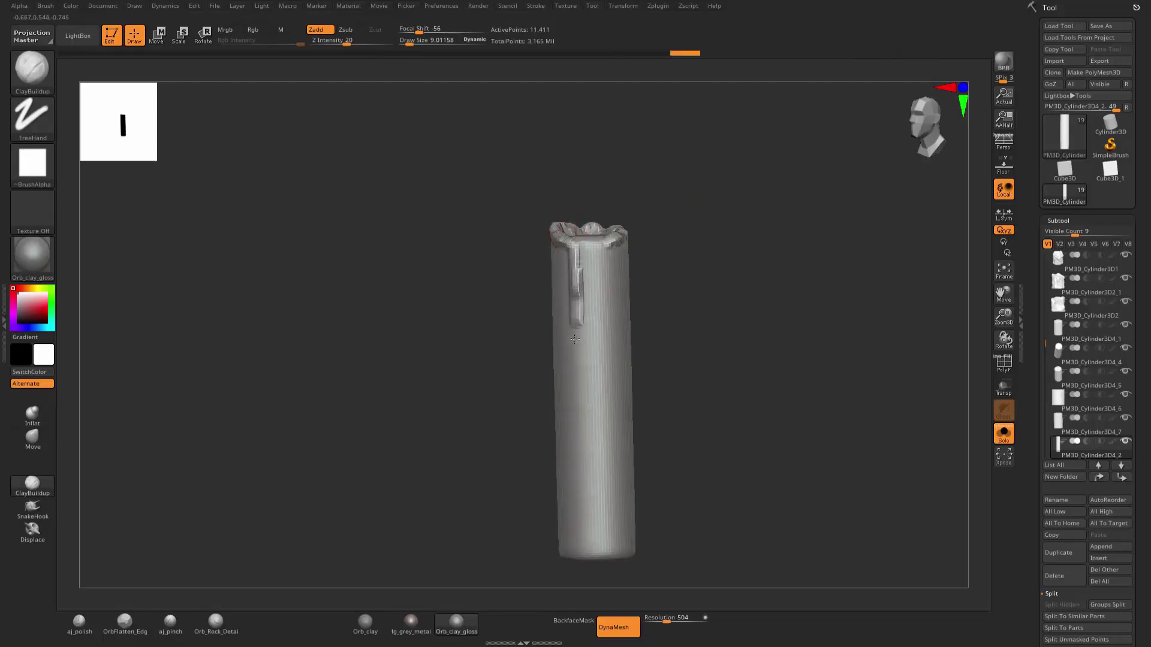
# Draw several ClayBuildup wax drips from the top rim down the cylinder's sides.
pyautogui.moveTo(575, 339)
pyautogui.mouseDown()
pyautogui.moveTo(578, 363)
pyautogui.moveTo(575, 239)
pyautogui.moveTo(595, 301)
pyautogui.moveTo(594, 282)
pyautogui.mouseUp()
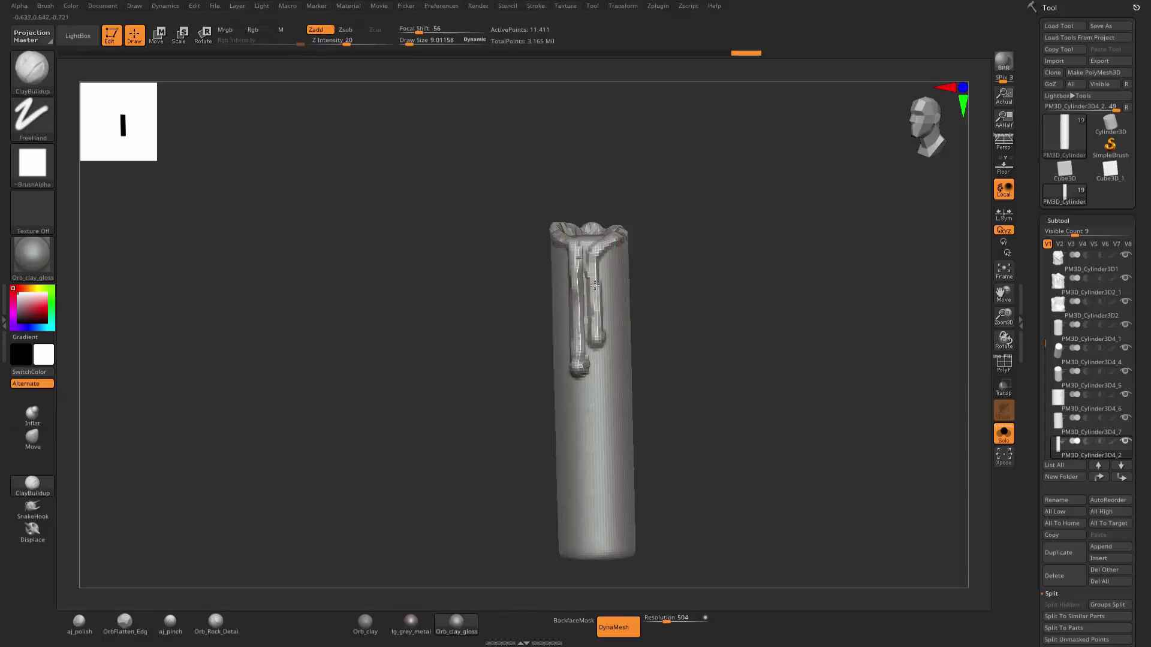
pyautogui.moveTo(594, 264); pyautogui.dragTo(635, 240, button='right')
pyautogui.moveTo(553, 232); pyautogui.dragTo(546, 336)
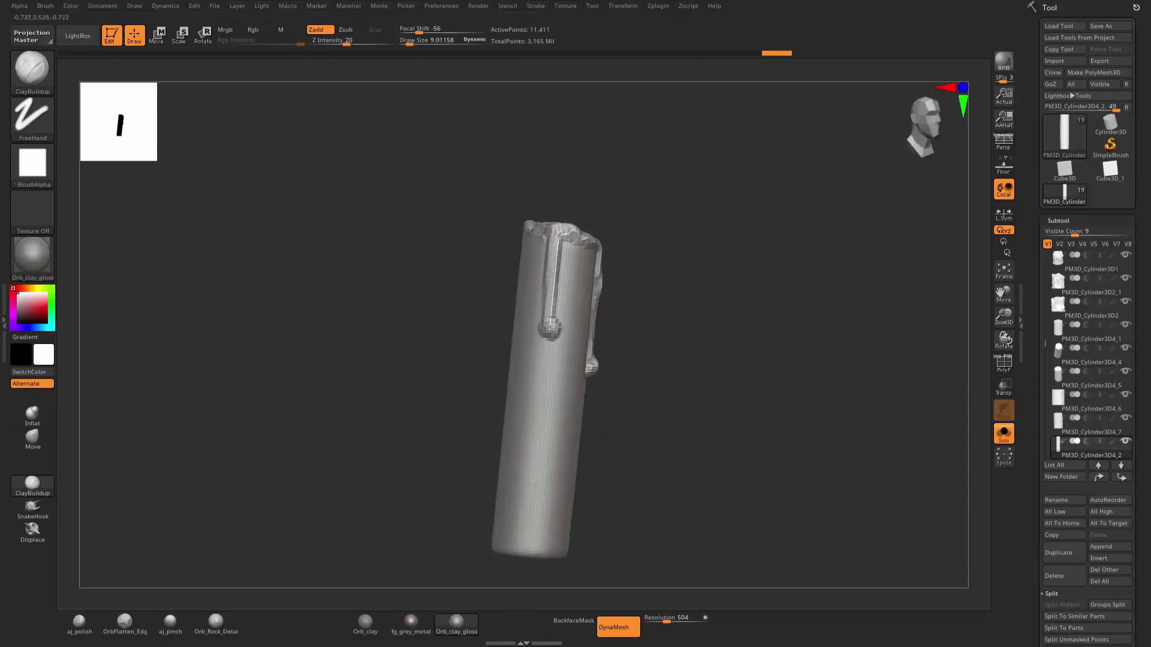
pyautogui.moveTo(576, 264); pyautogui.dragTo(601, 242, button='right')
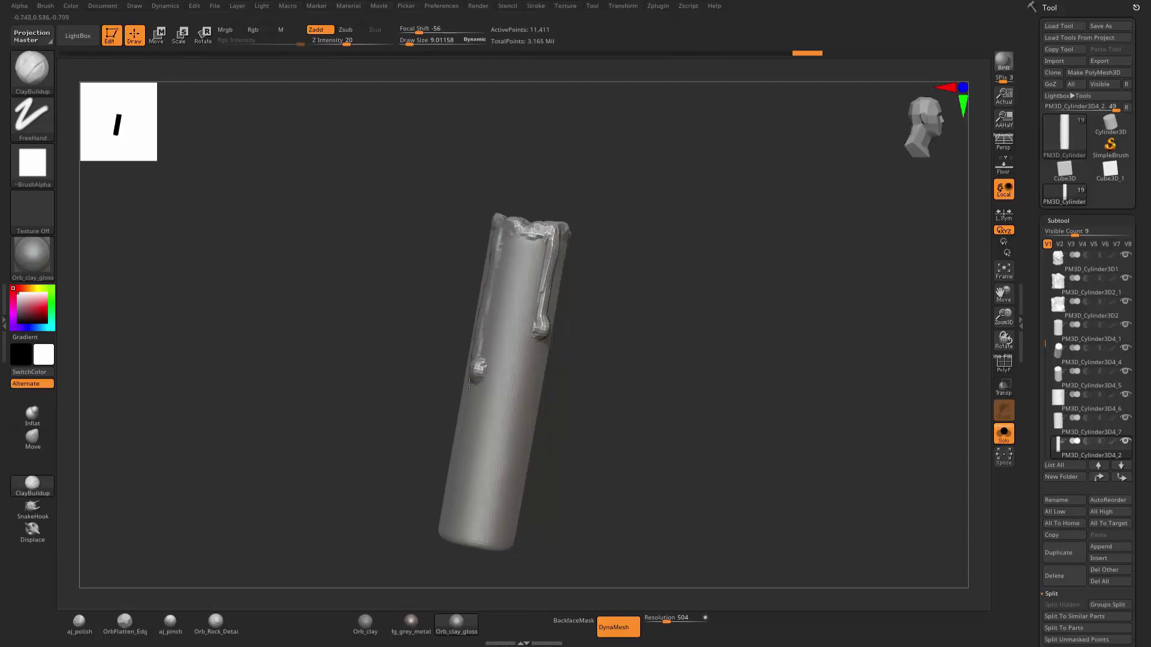
pyautogui.moveTo(658, 296)
pyautogui.mouseDown(button='right')
pyautogui.moveTo(693, 301)
pyautogui.moveTo(717, 324)
pyautogui.mouseUp(button='right')
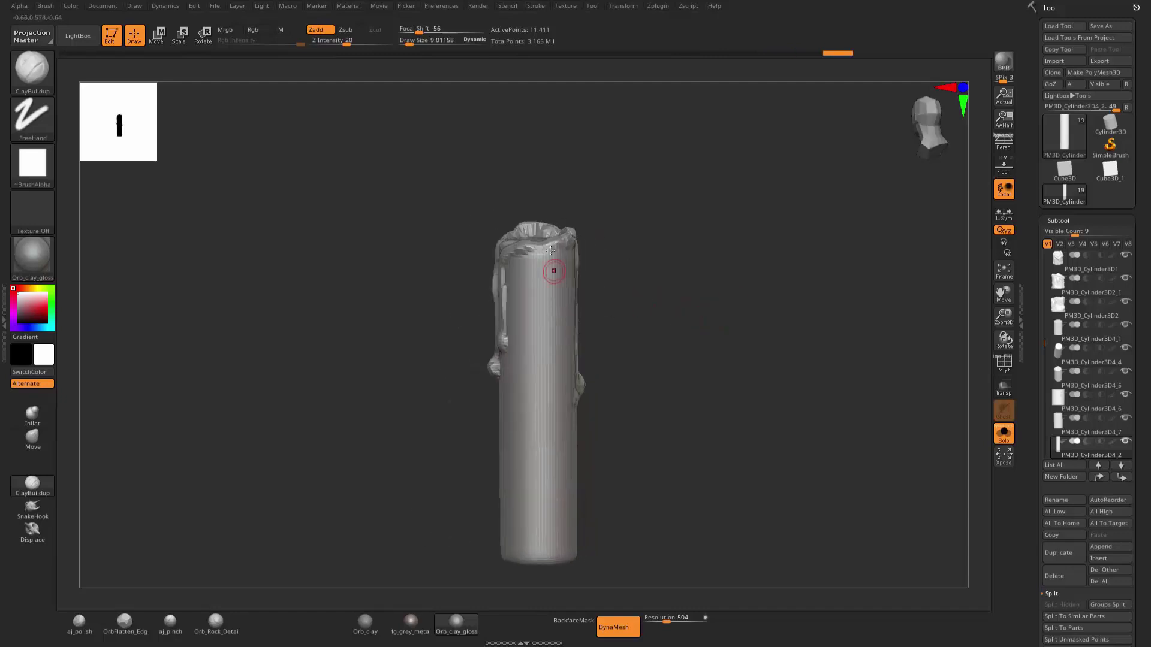
pyautogui.moveTo(541, 280); pyautogui.dragTo(542, 414)
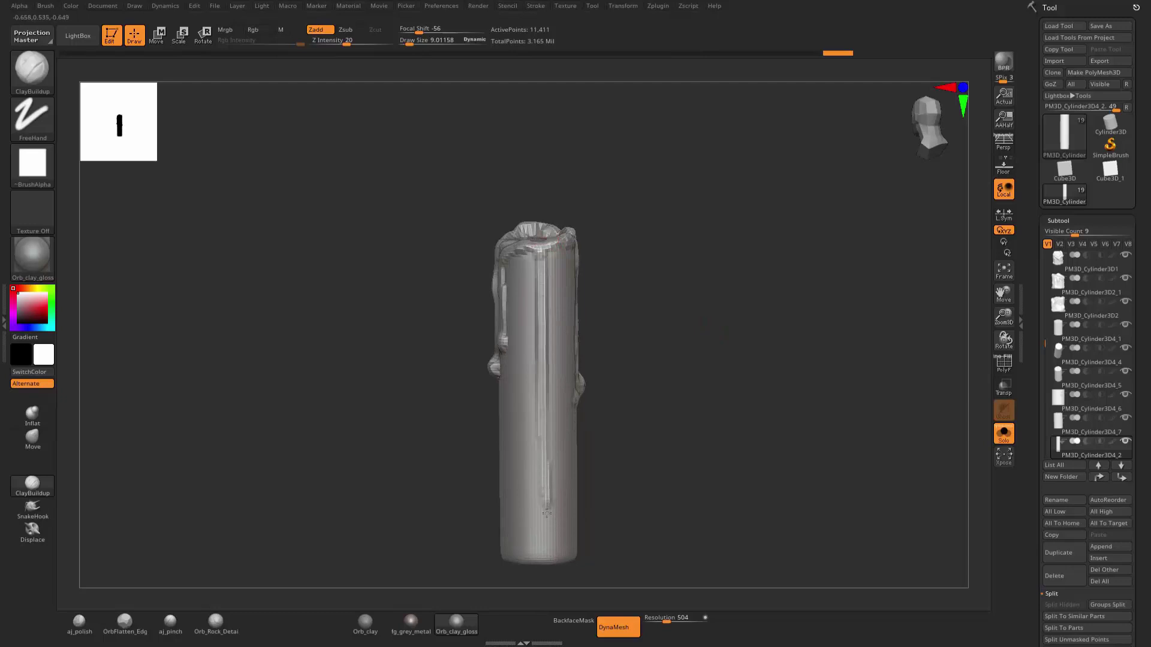
pyautogui.moveTo(547, 514); pyautogui.dragTo(541, 245)
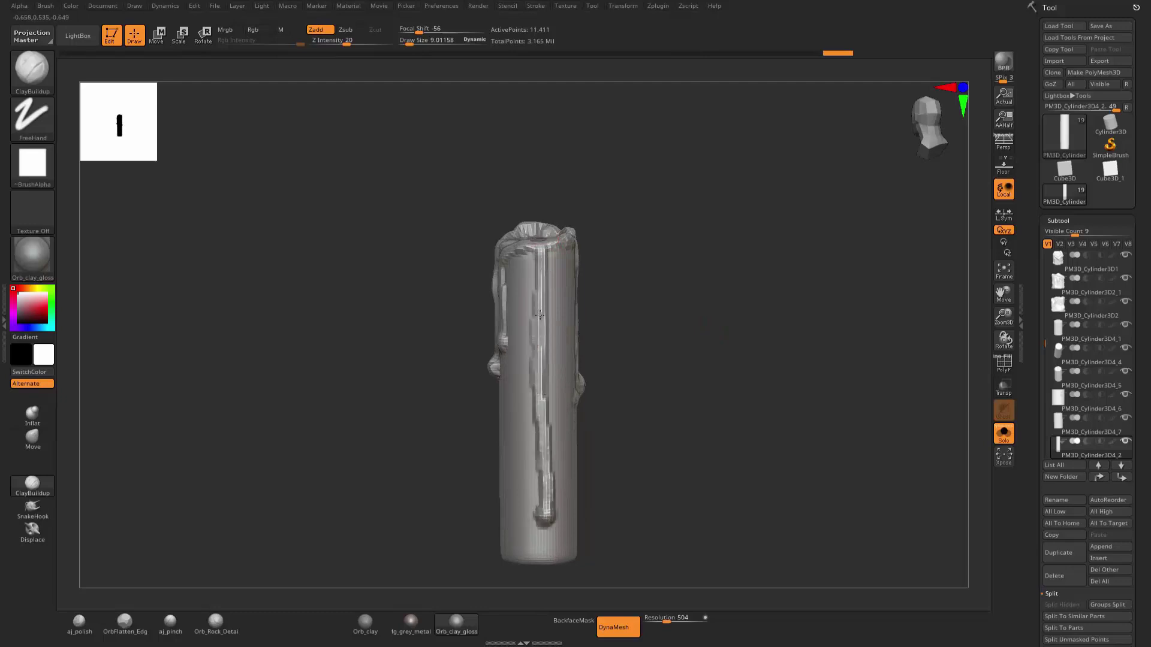
# Thicken and extend the right-side drips and round off their bulging ends.
pyautogui.moveTo(672, 288)
pyautogui.mouseDown(button='right')
pyautogui.moveTo(727, 325)
pyautogui.moveTo(707, 337)
pyautogui.moveTo(783, 321)
pyautogui.moveTo(792, 337)
pyautogui.mouseUp(button='right')
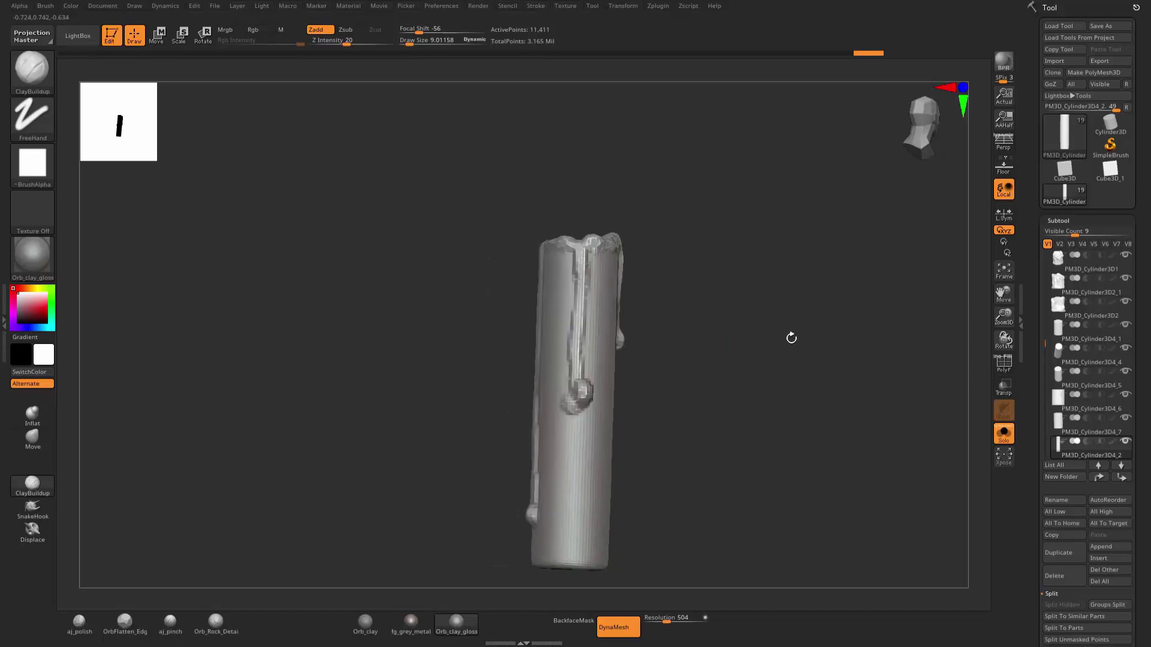
pyautogui.moveTo(592, 258); pyautogui.dragTo(572, 417)
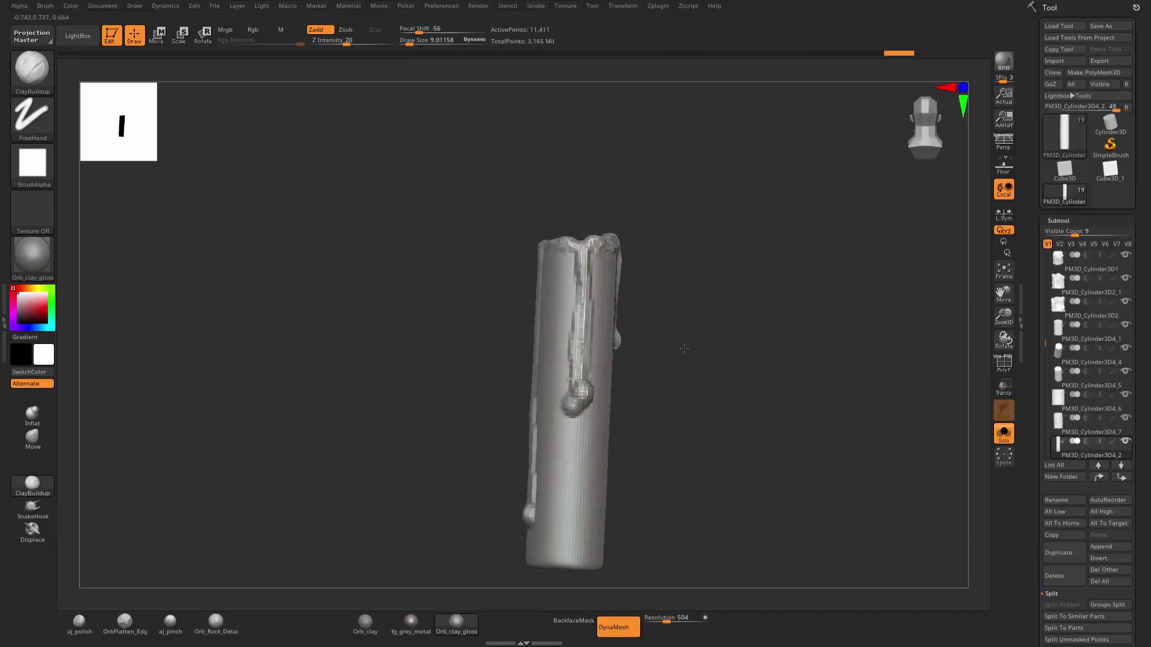
pyautogui.moveTo(573, 416); pyautogui.dragTo(638, 321, button='right')
pyautogui.moveTo(637, 314); pyautogui.dragTo(633, 248)
pyautogui.moveTo(722, 257); pyautogui.dragTo(723, 260, button='right')
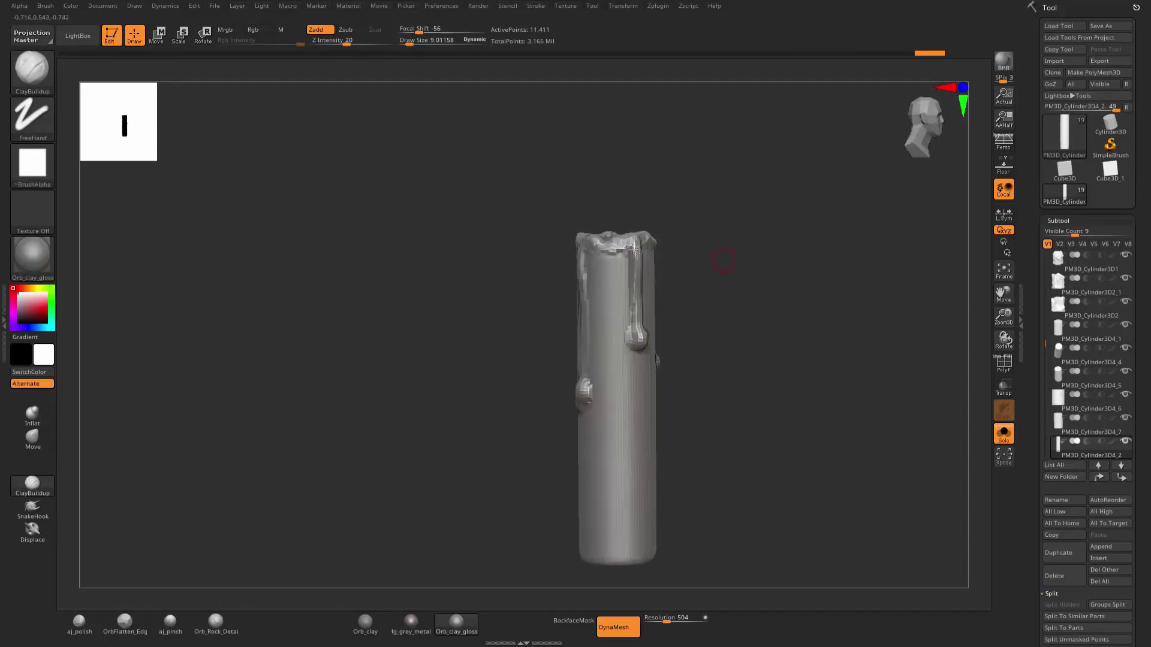
pyautogui.moveTo(584, 224)
pyautogui.mouseDown(button='right')
pyautogui.moveTo(783, 257)
pyautogui.moveTo(868, 306)
pyautogui.moveTo(808, 254)
pyautogui.mouseUp(button='right')
pyautogui.press('s')
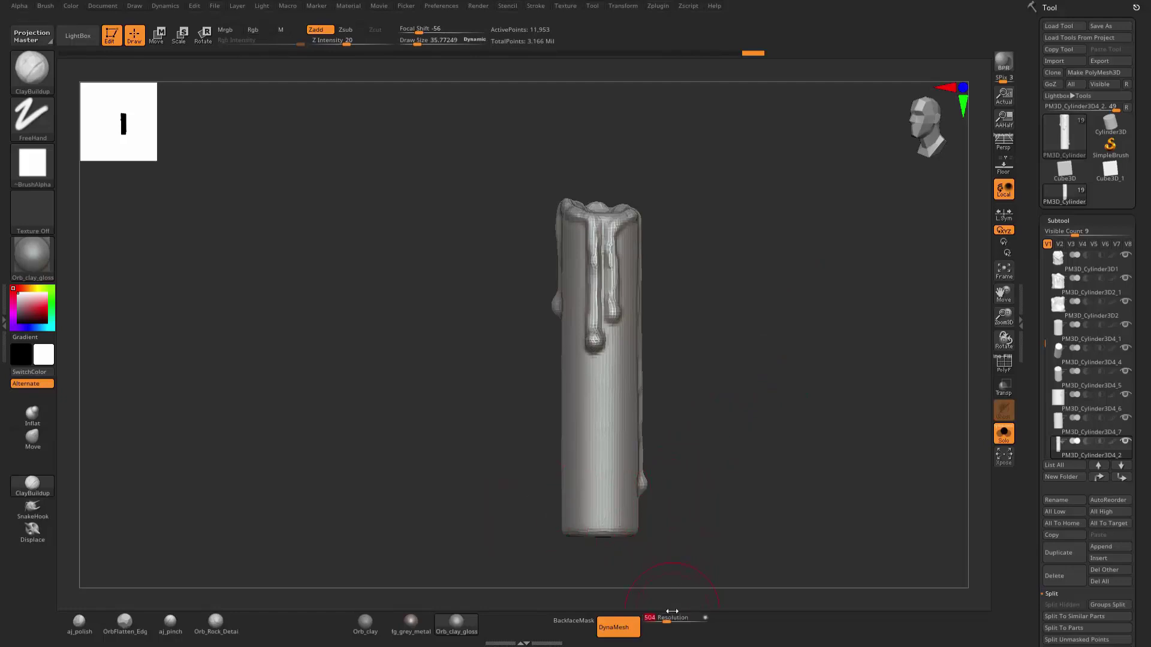
# Remesh the dripping candle at DynaMesh resolution 1000 and Shift-smooth its surface.
pyautogui.keyDown('ctrl'); pyautogui.moveTo(740, 236); pyautogui.dragTo(690, 246); pyautogui.keyUp('ctrl')
pyautogui.press('shift')
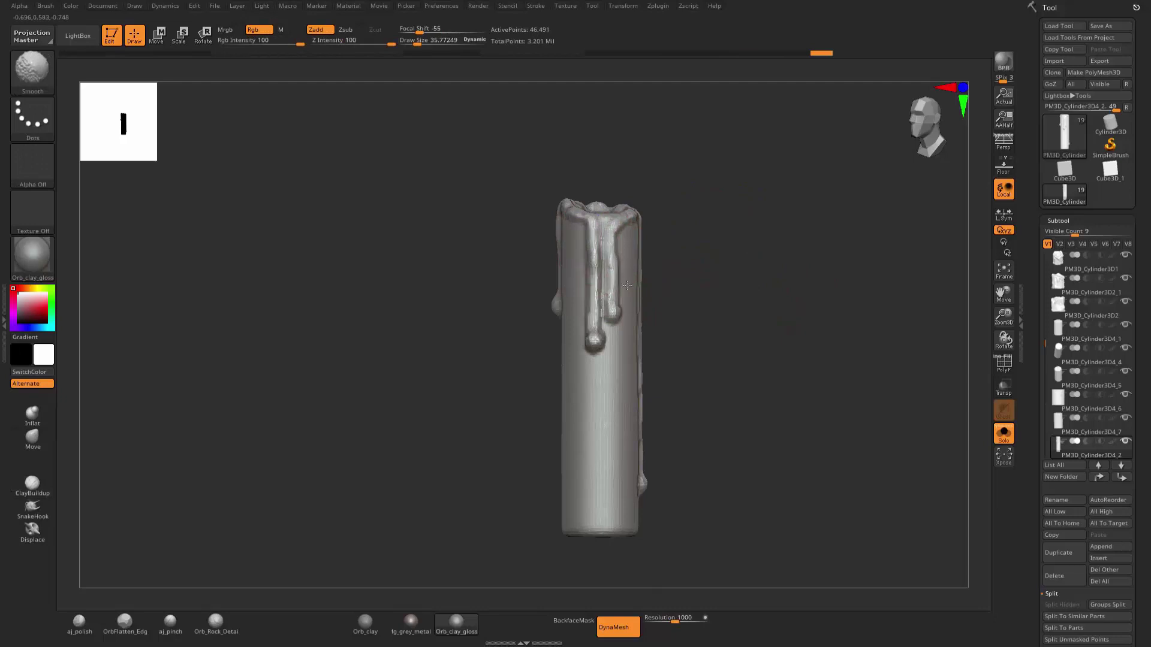
pyautogui.moveTo(639, 546); pyautogui.dragTo(601, 403)
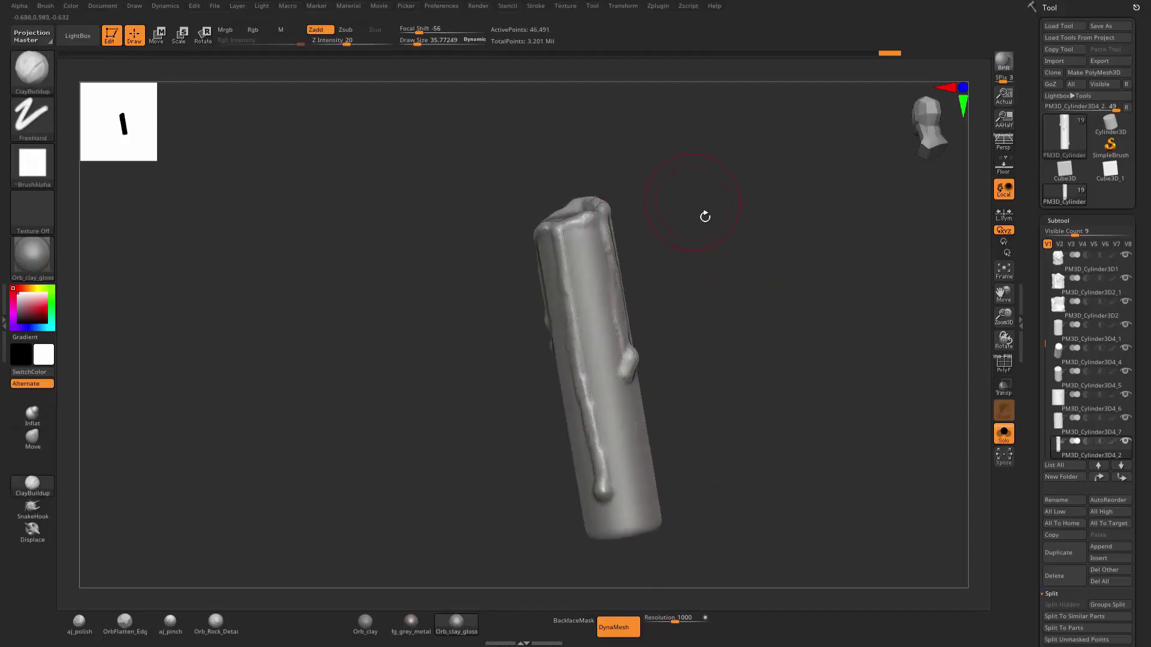
pyautogui.moveTo(704, 216); pyautogui.dragTo(634, 475)
pyautogui.keyDown('shift'); pyautogui.moveTo(626, 524); pyautogui.dragTo(890, 393); pyautogui.keyUp('shift')
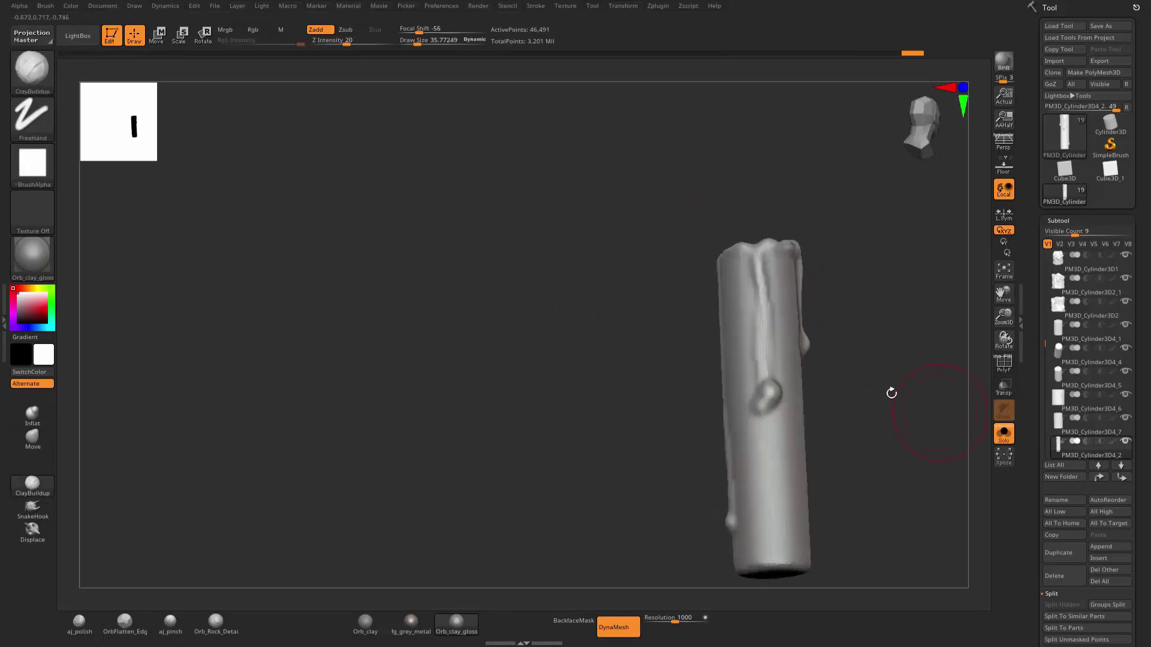
pyautogui.keyDown('shift'); pyautogui.moveTo(874, 301); pyautogui.dragTo(737, 217); pyautogui.keyUp('shift')
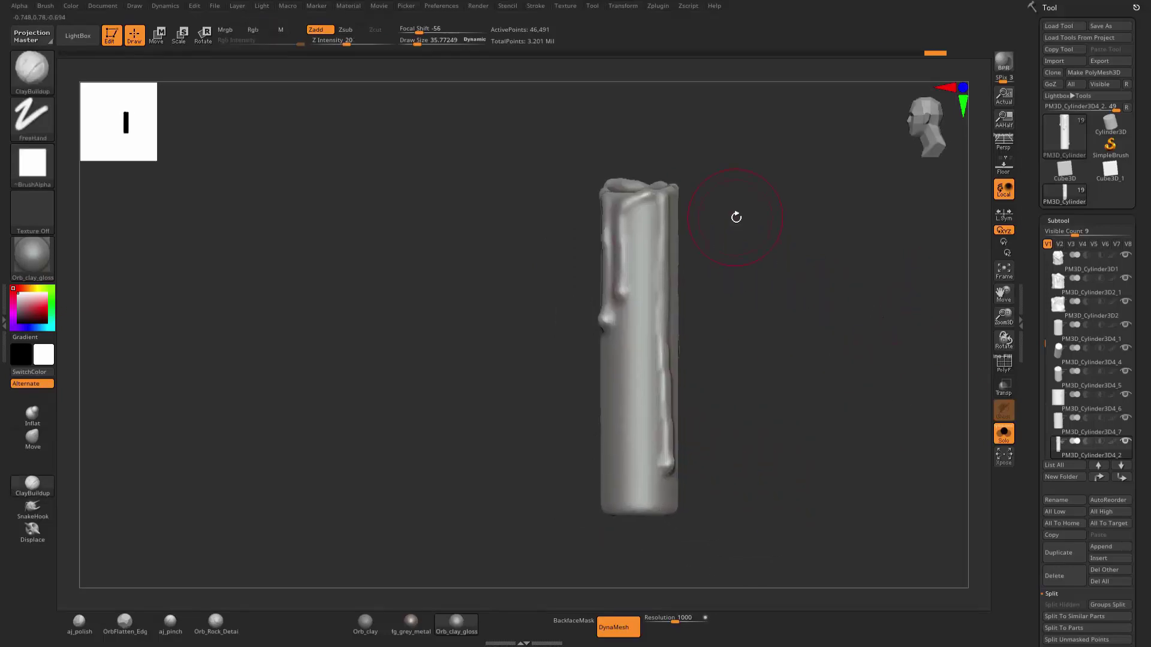
# Pick the FP_Metal_01 brush for surface dents, check the candle, and turn Solo off.
pyautogui.press('b')
pyautogui.click(972, 545)
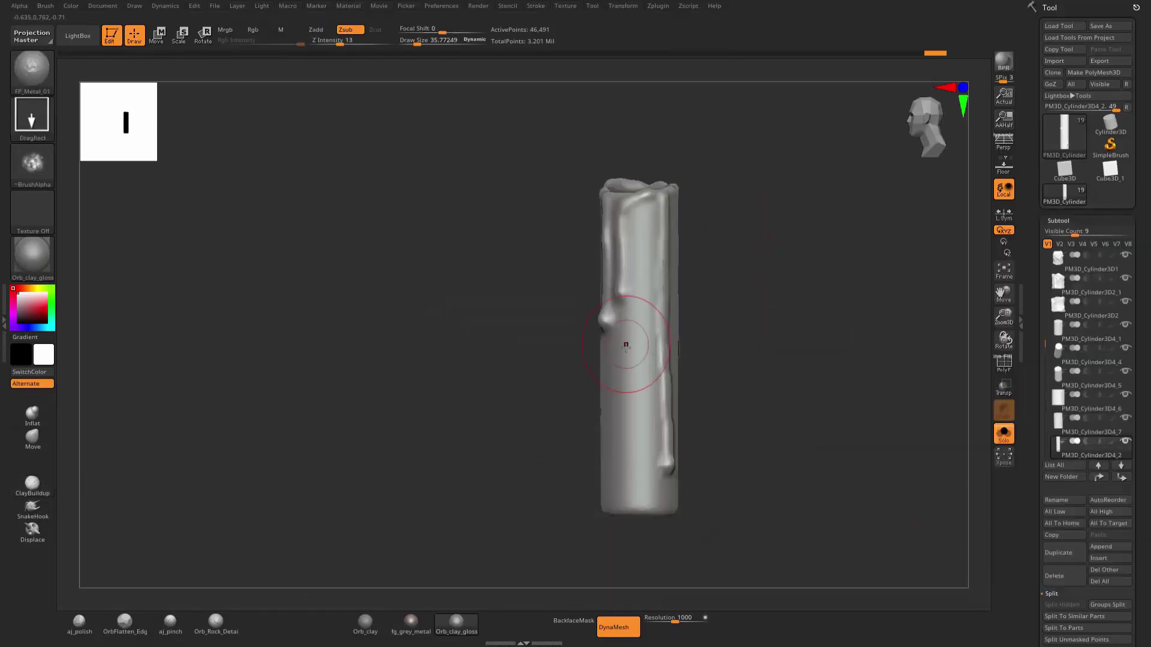
pyautogui.moveTo(743, 275)
pyautogui.mouseDown()
pyautogui.moveTo(723, 314)
pyautogui.moveTo(581, 473)
pyautogui.mouseUp()
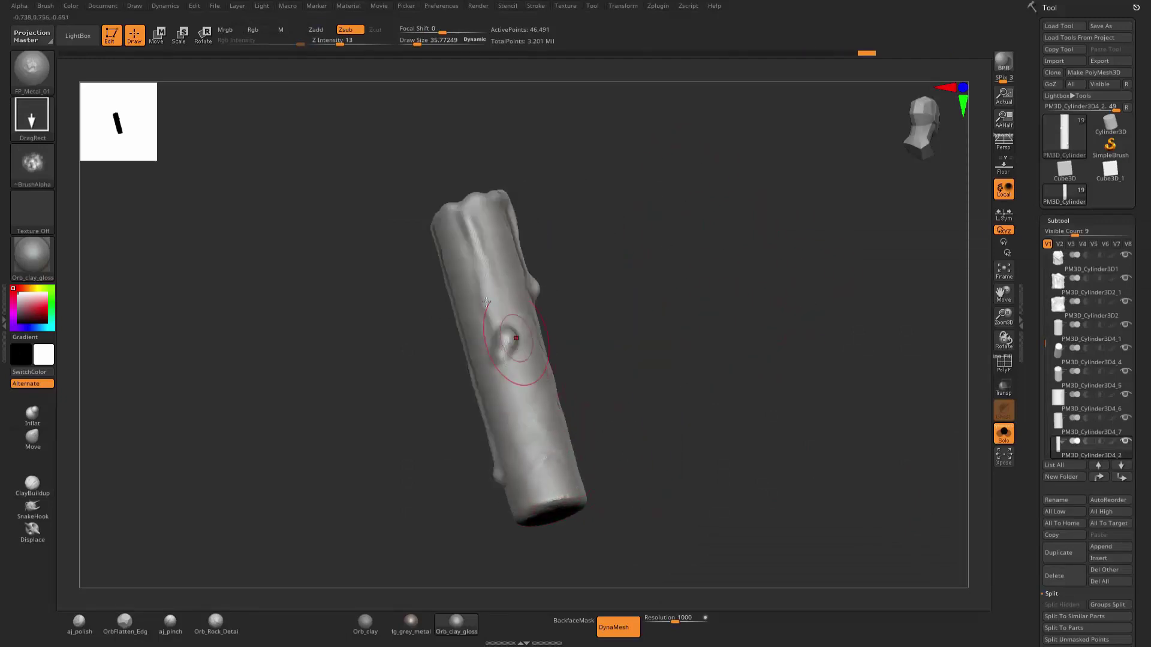
pyautogui.moveTo(643, 343); pyautogui.dragTo(413, 220)
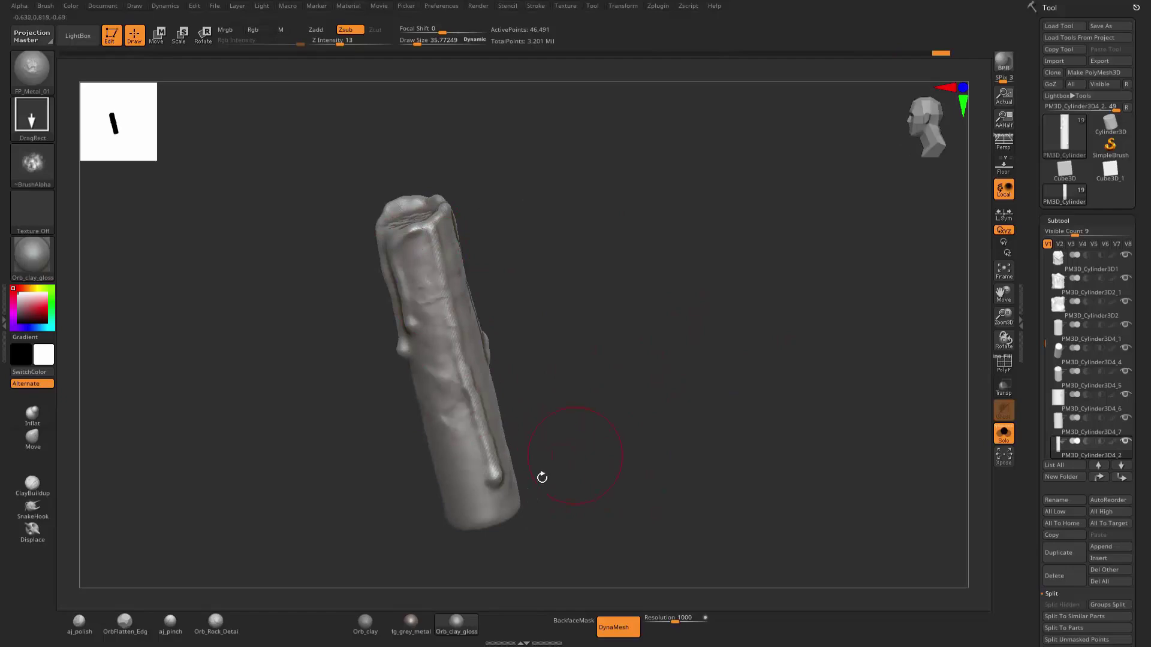
pyautogui.click(1004, 433)
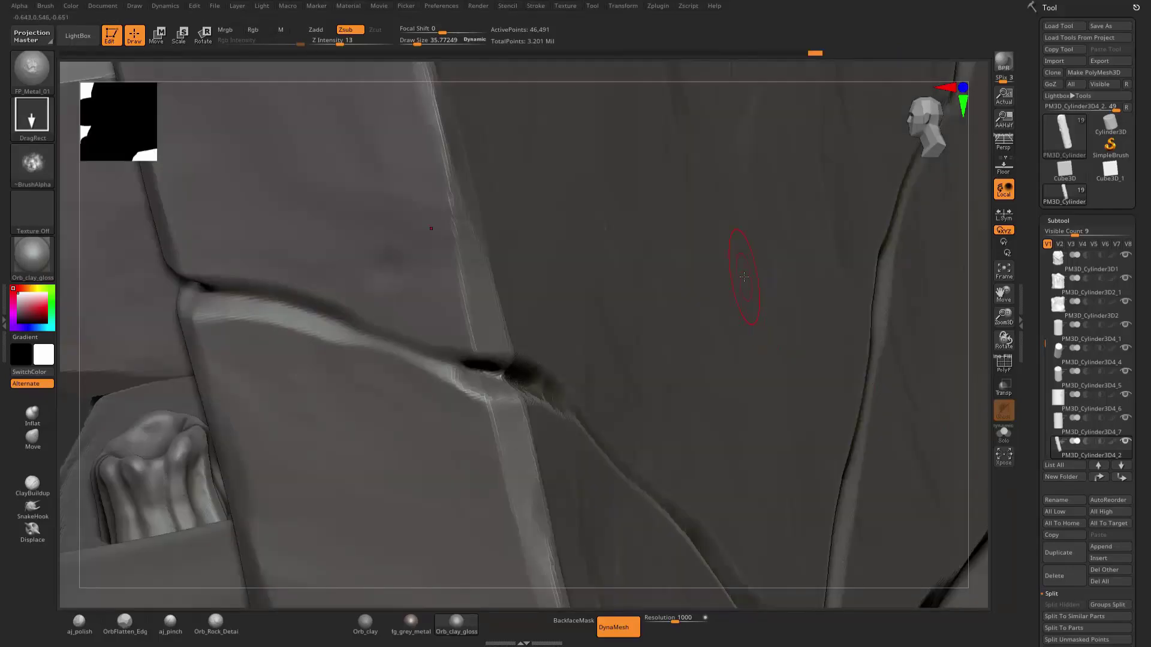
# Select the small melted candle and scale it down to about 0.92 with Transpose.
pyautogui.moveTo(744, 277); pyautogui.dragTo(397, 343)
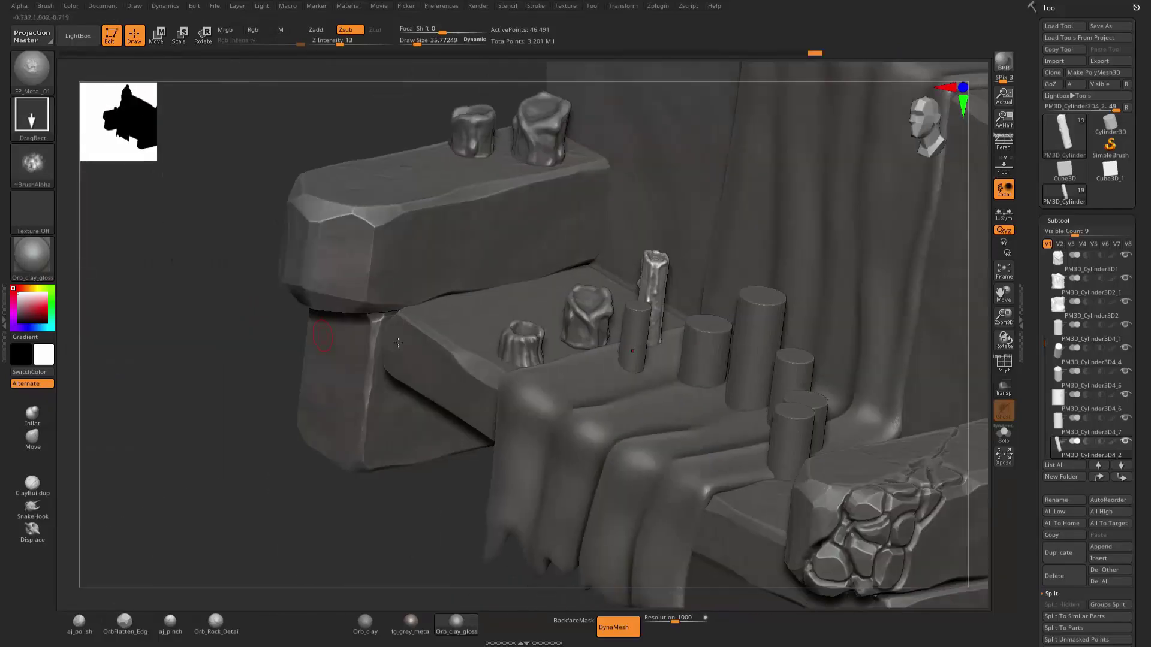
pyautogui.keyDown('alt'); pyautogui.click(523, 349); pyautogui.keyUp('alt')
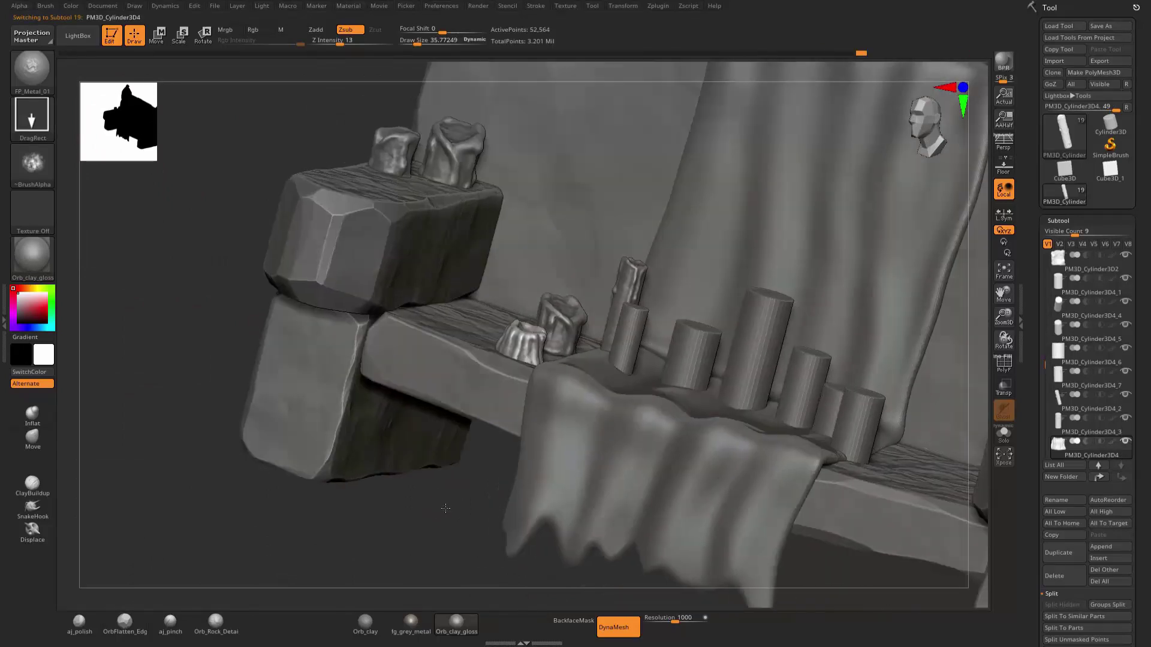
pyautogui.keyDown('shift'); pyautogui.moveTo(522, 410); pyautogui.dragTo(442, 521); pyautogui.keyUp('shift')
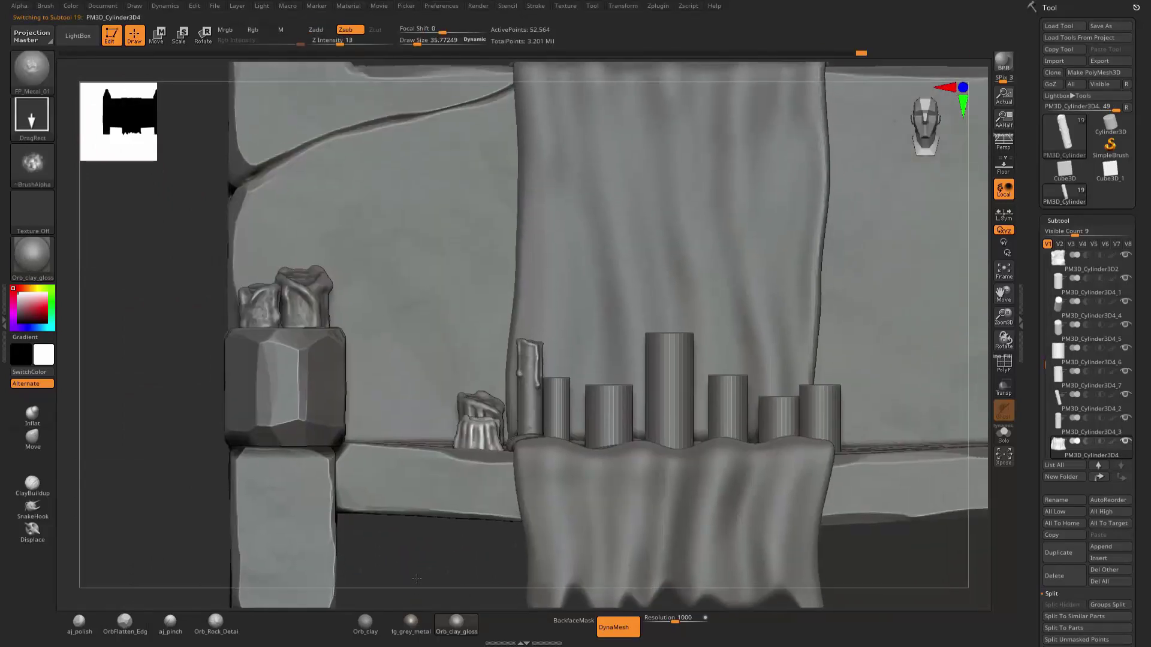
pyautogui.moveTo(515, 467); pyautogui.dragTo(475, 555)
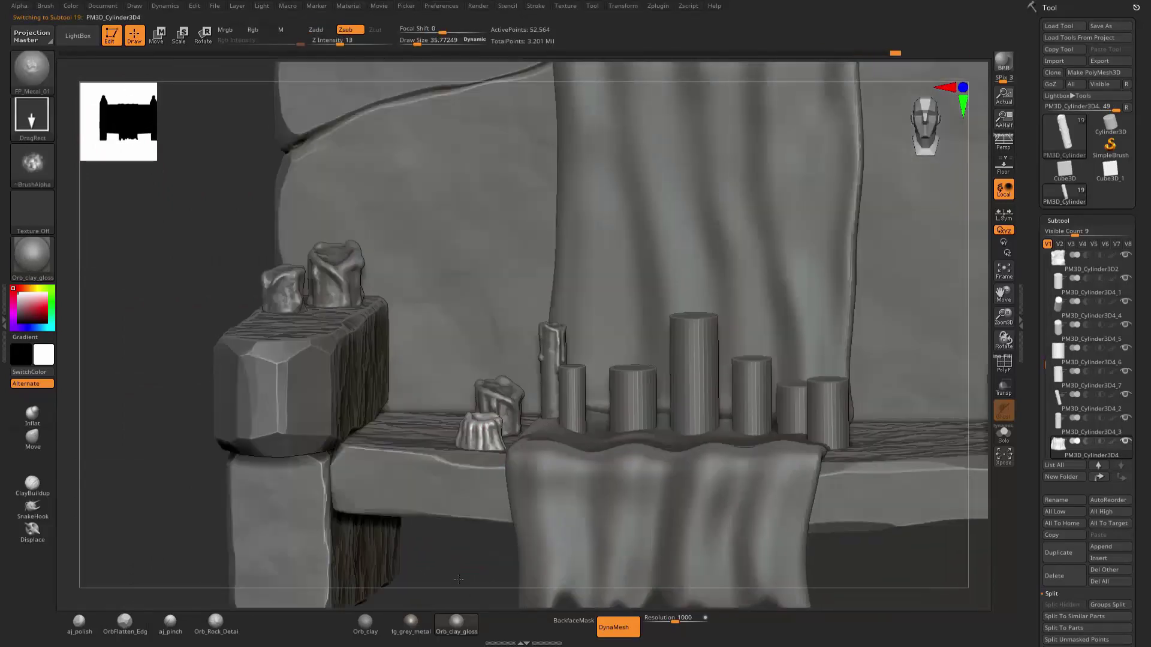
pyautogui.press('w')
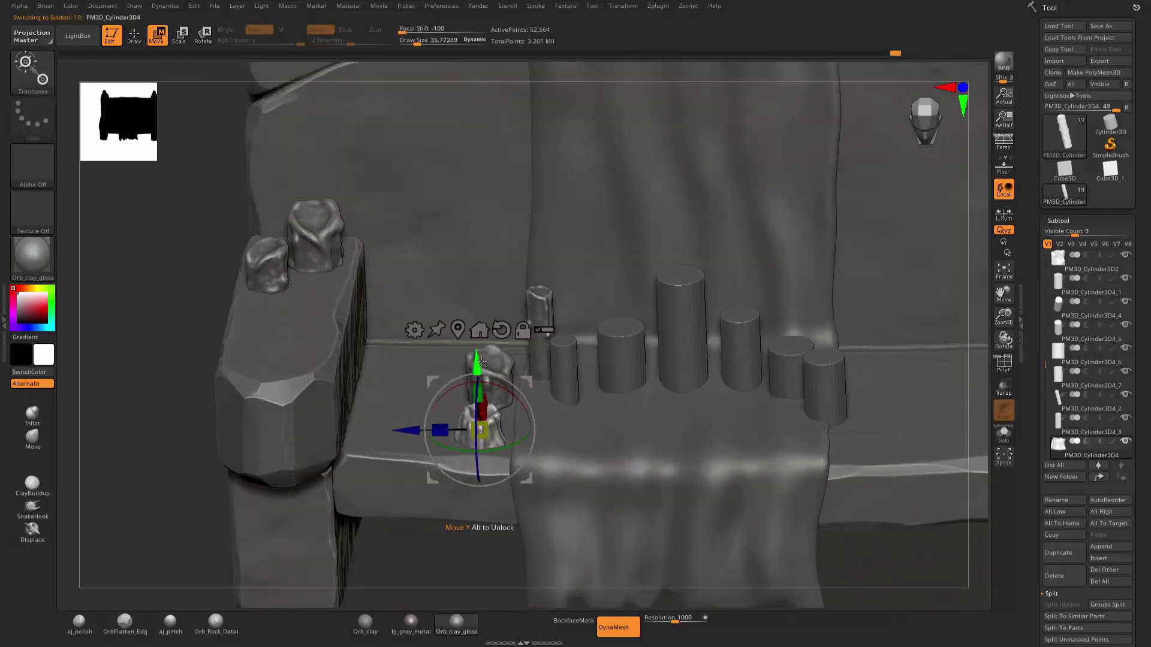
pyautogui.moveTo(479, 429)
pyautogui.mouseDown()
pyautogui.moveTo(470, 422)
pyautogui.moveTo(489, 402)
pyautogui.moveTo(481, 391)
pyautogui.mouseUp()
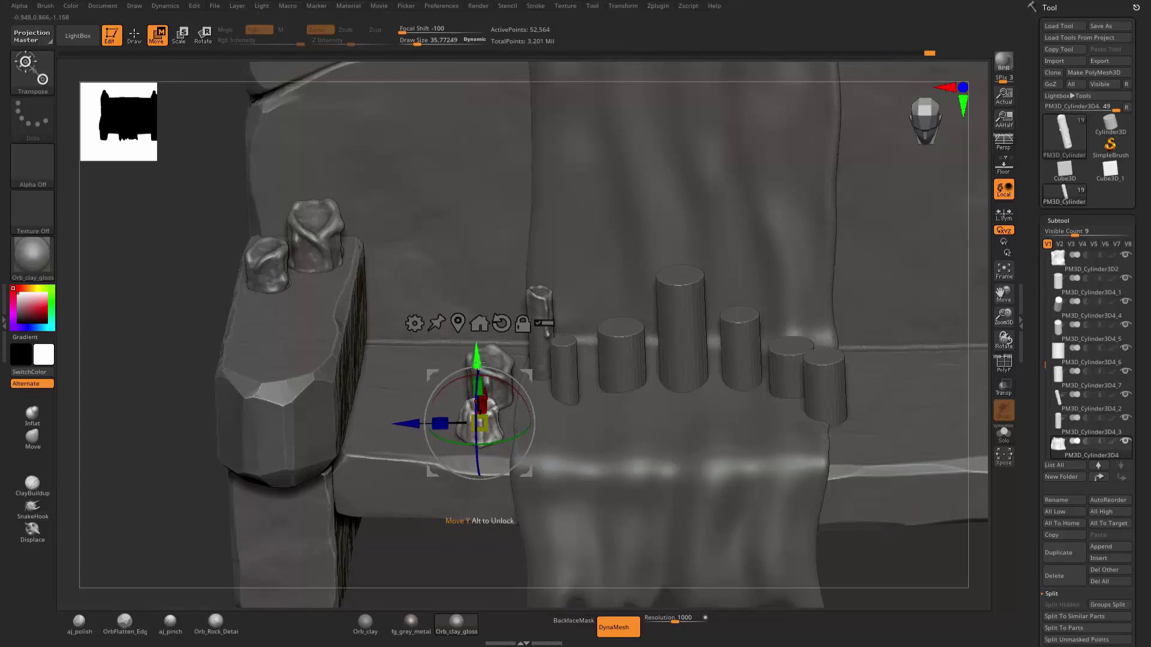
pyautogui.press('q')
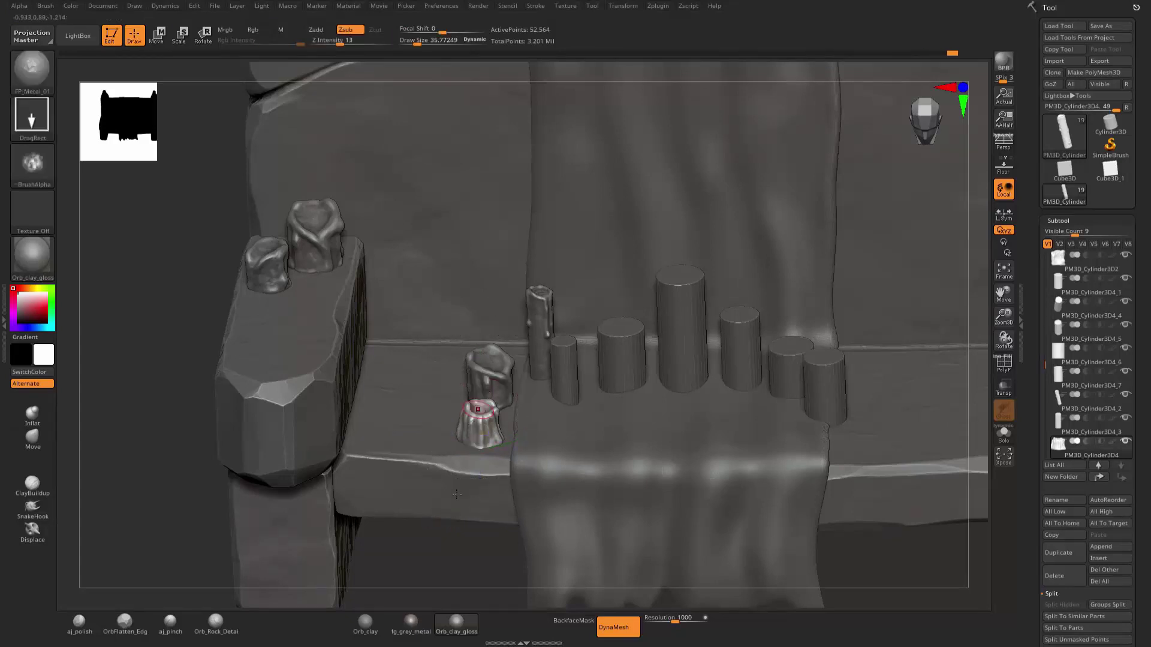
pyautogui.moveTo(480, 391)
pyautogui.mouseDown(button='right')
pyautogui.moveTo(396, 619)
pyautogui.moveTo(491, 412)
pyautogui.mouseUp(button='right')
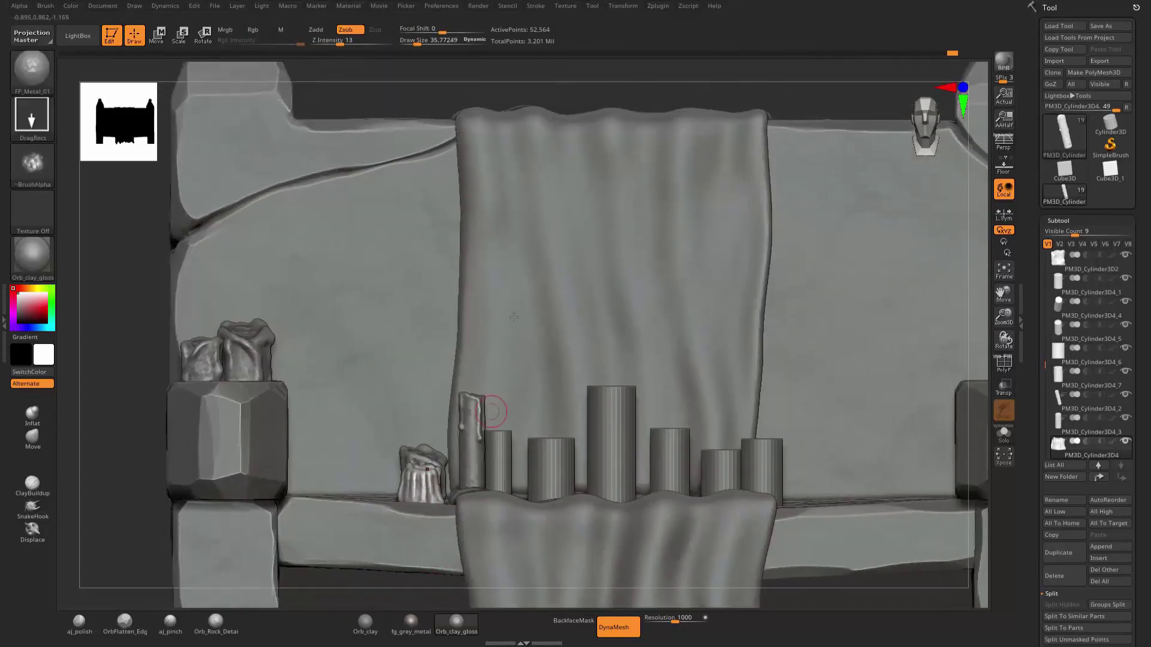
# Select the tall dripping candle PM3D_Cylinder3D4_2 and switch to the Move brush.
pyautogui.moveTo(634, 108); pyautogui.dragTo(512, 418, button='right')
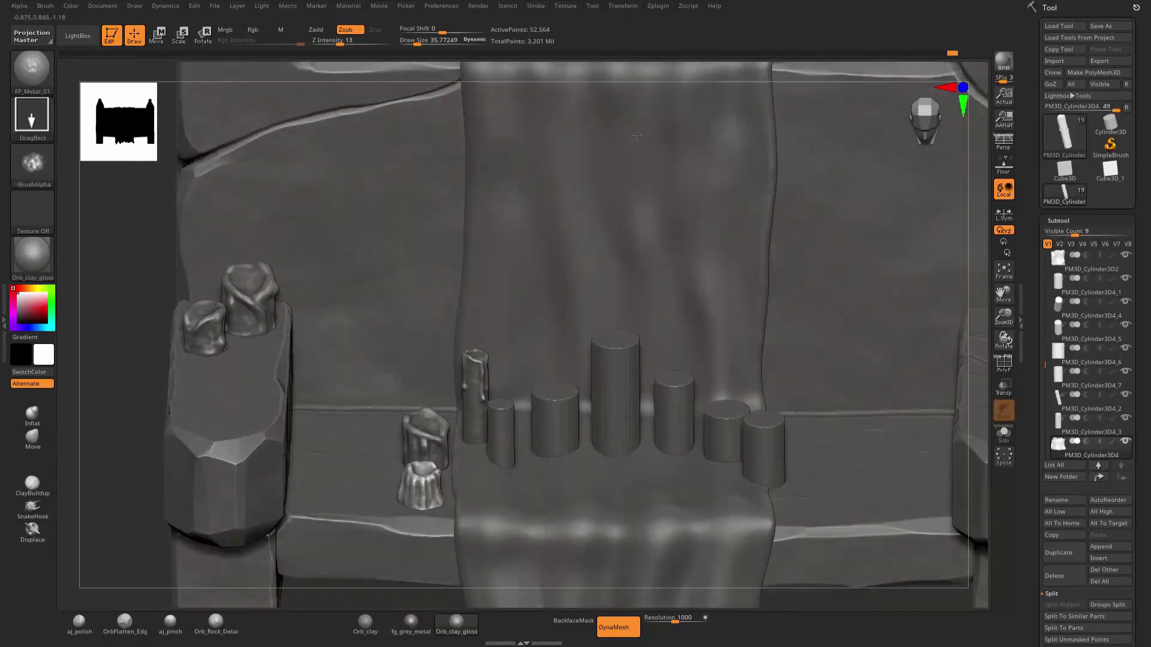
pyautogui.keyDown('alt'); pyautogui.click(473, 419); pyautogui.keyUp('alt')
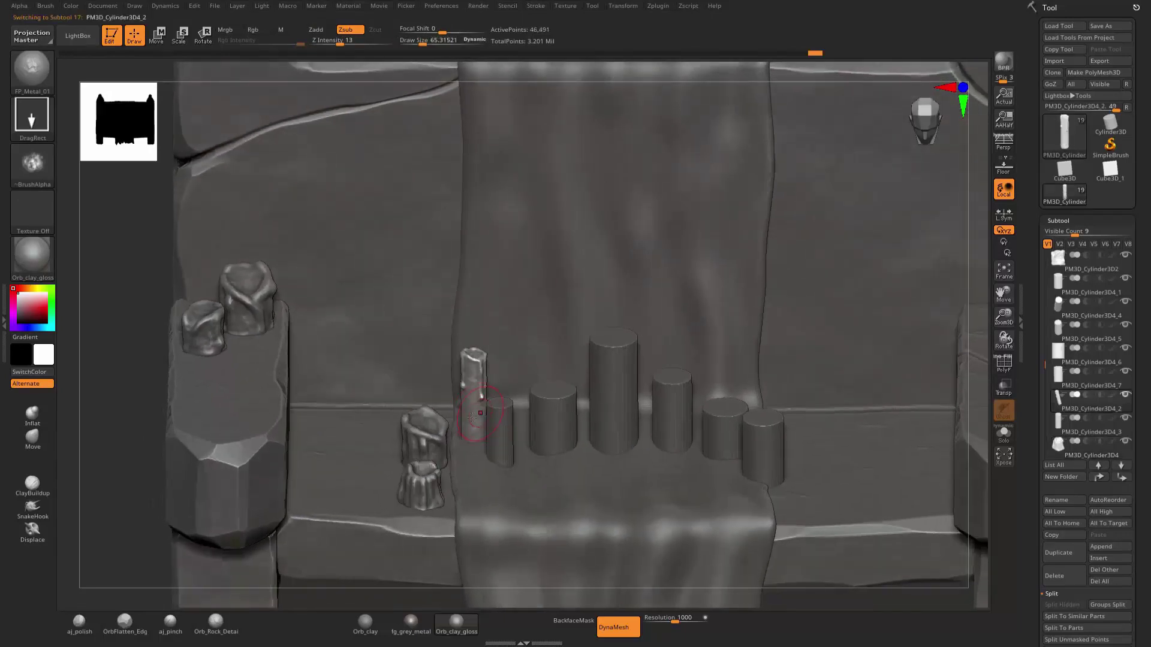
pyautogui.click(32, 437)
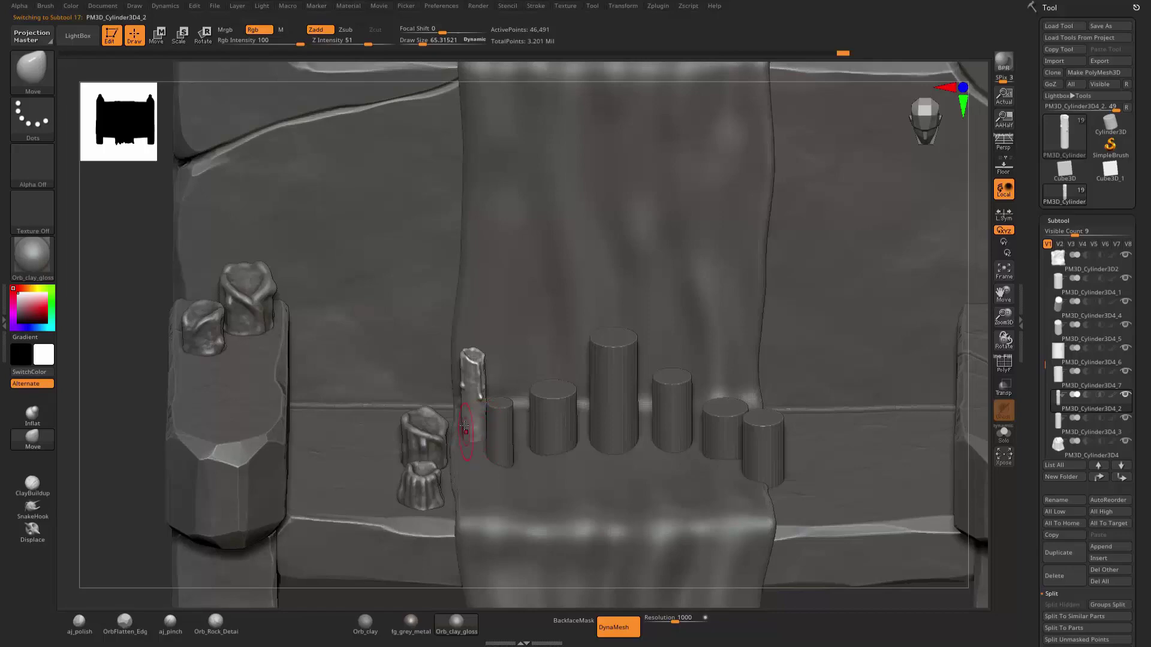
pyautogui.moveTo(173, 391); pyautogui.dragTo(409, 394, button='right')
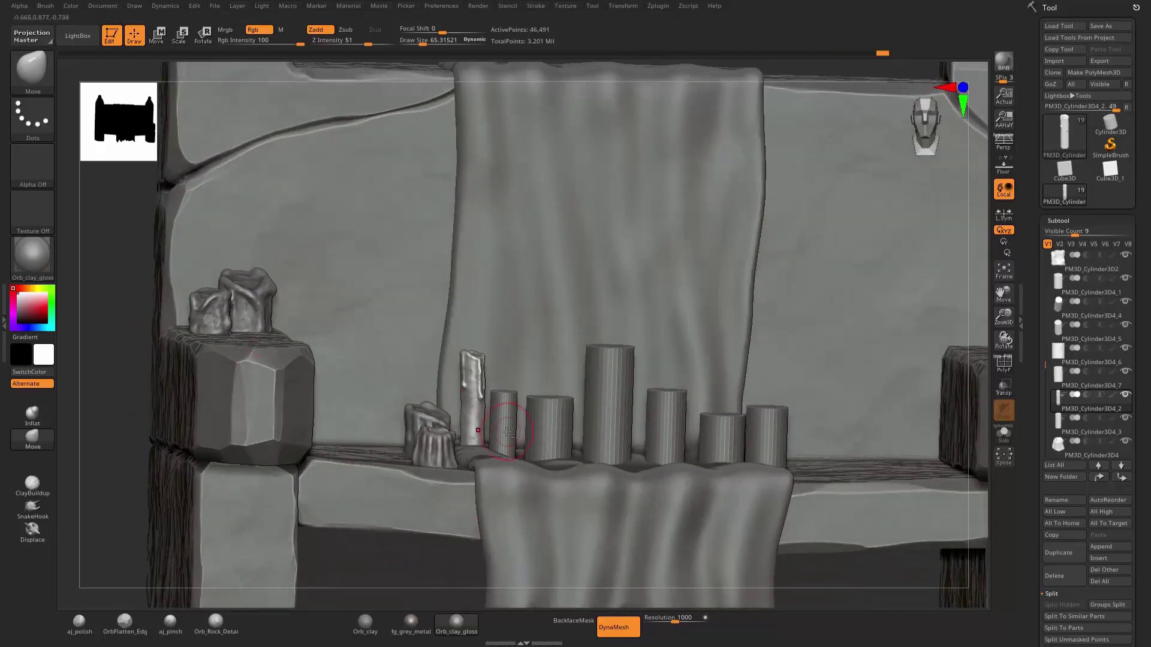
# Select the plain cylinder PM3D_Cylinder3D4_3, Solo it, and frame it in view.
pyautogui.keyDown('alt'); pyautogui.click(501, 425); pyautogui.keyUp('alt')
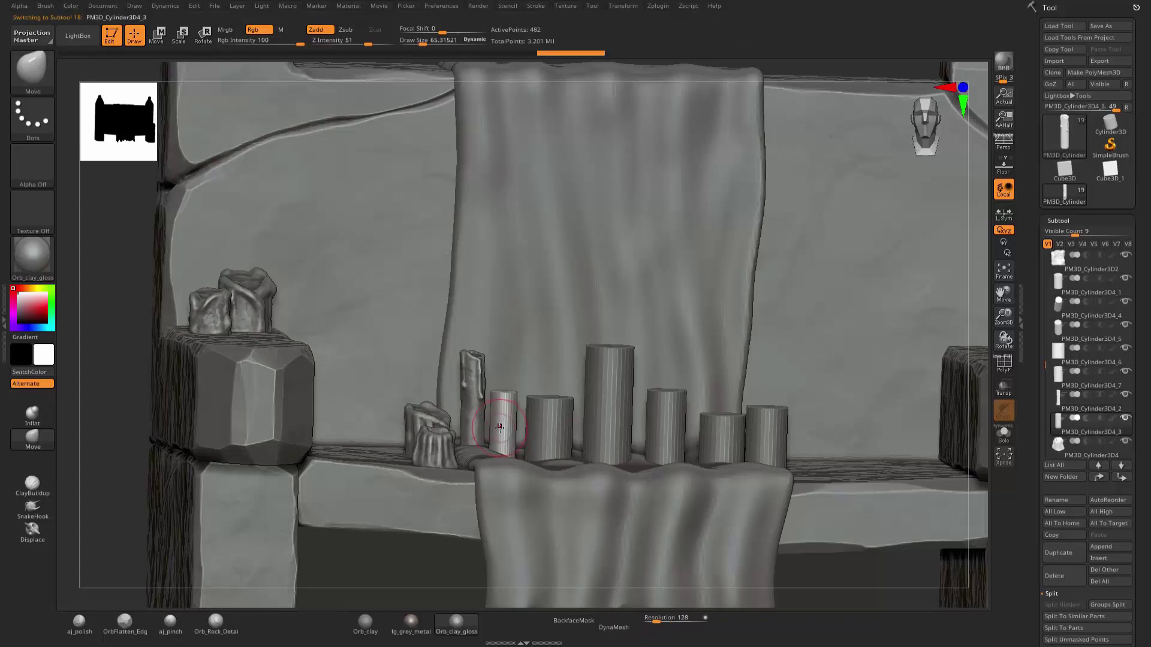
pyautogui.click(1005, 436)
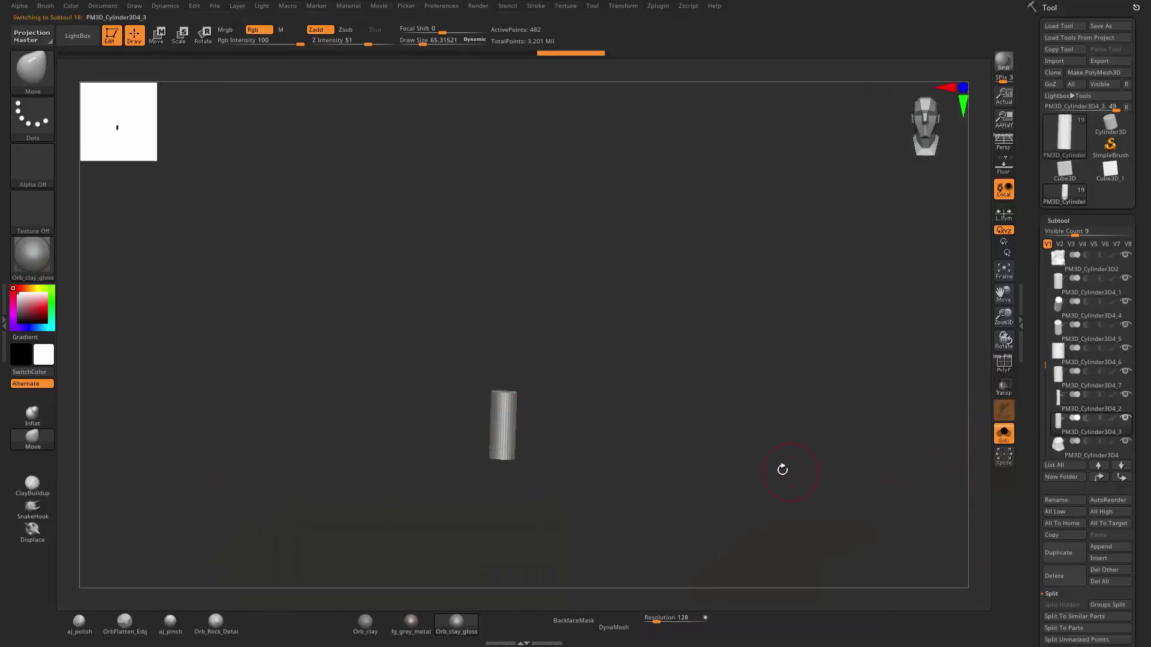
pyautogui.press('f')
pyautogui.write('504')
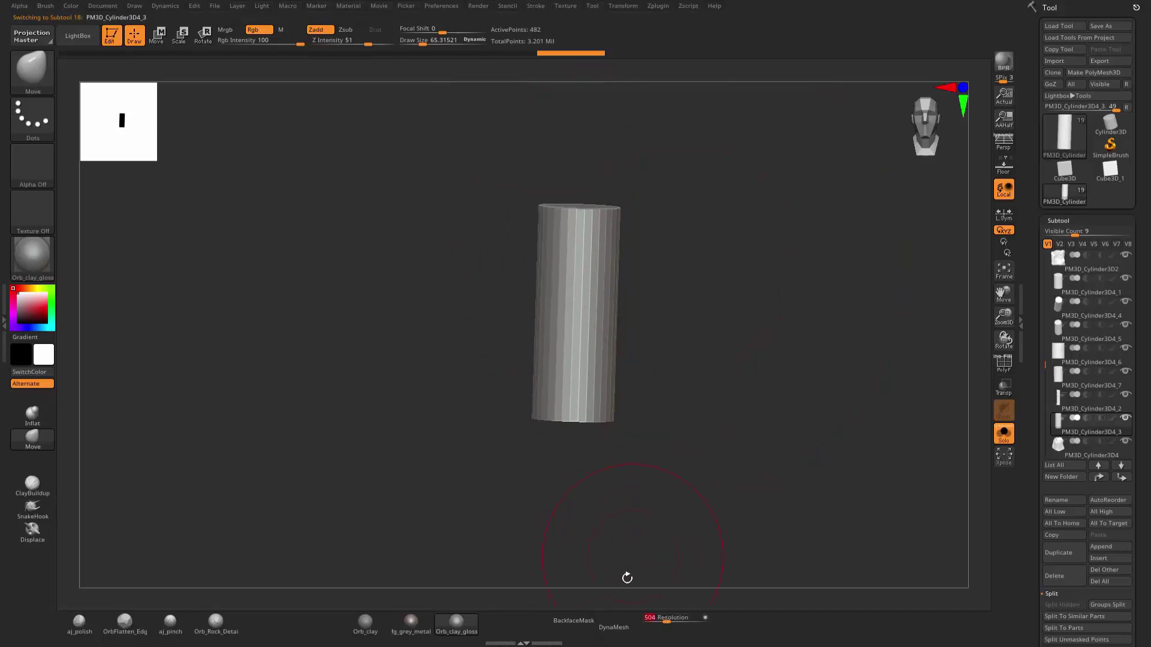
# DynaMesh the cylinder at resolution 504 and smooth its top edge round.
pyautogui.click(618, 628)
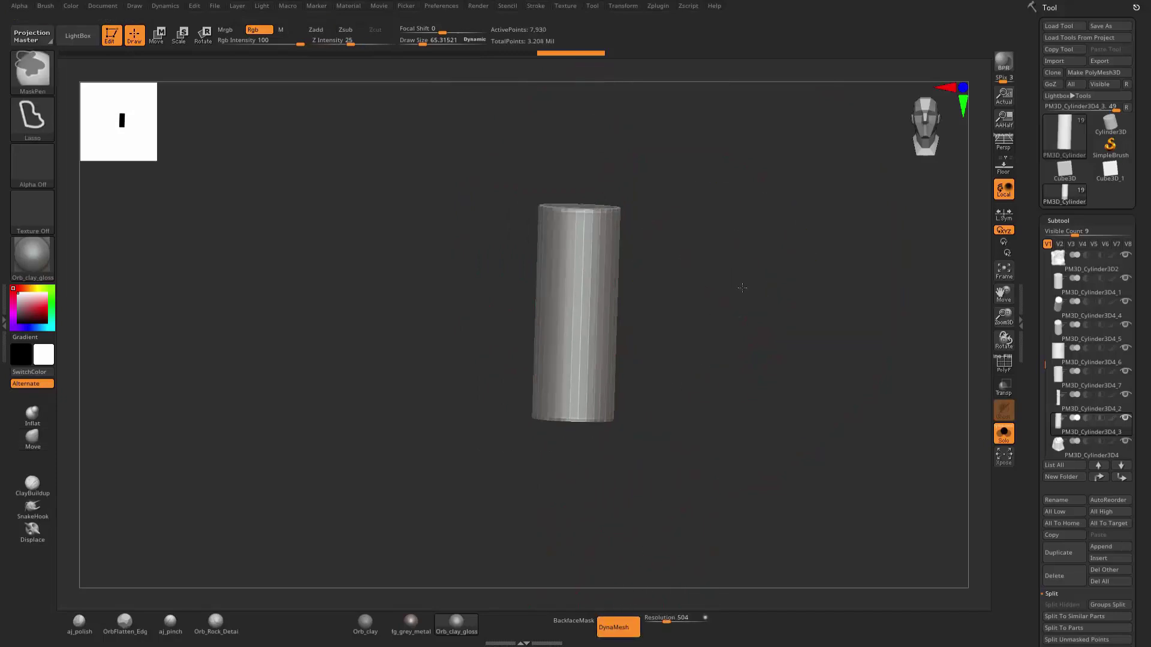
pyautogui.moveTo(576, 234)
pyautogui.keyDown('shift'); pyautogui.mouseDown()
pyautogui.moveTo(609, 259)
pyautogui.moveTo(656, 414)
pyautogui.mouseUp(); pyautogui.keyUp('shift')
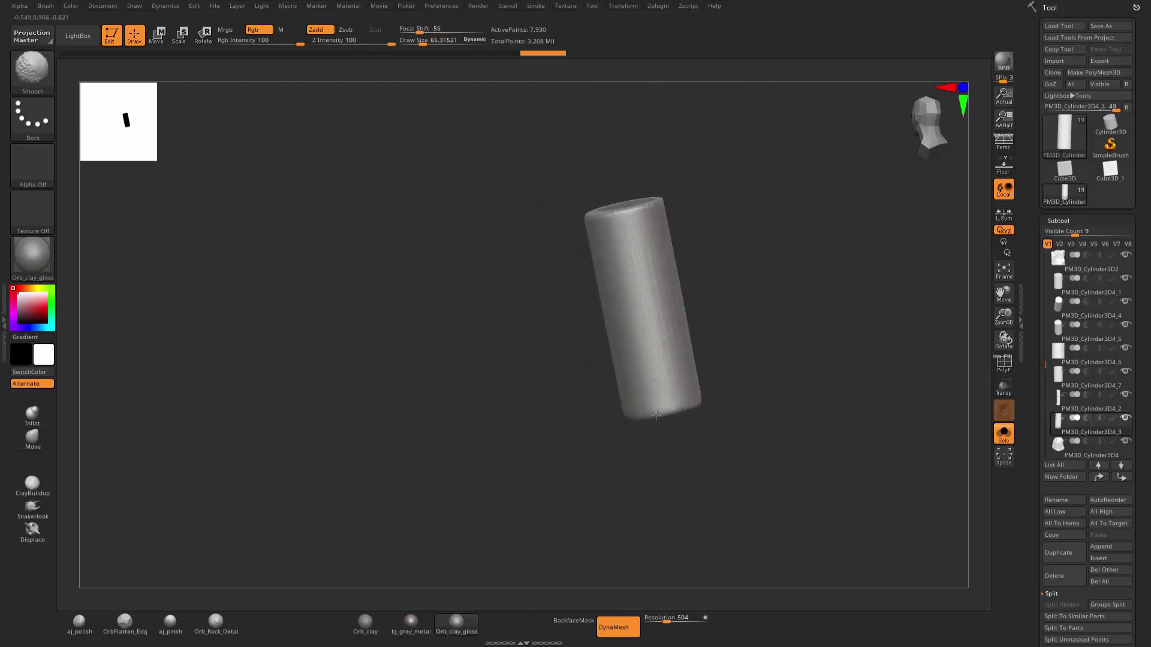
pyautogui.keyDown('shift'); pyautogui.moveTo(612, 211); pyautogui.dragTo(666, 342); pyautogui.keyUp('shift')
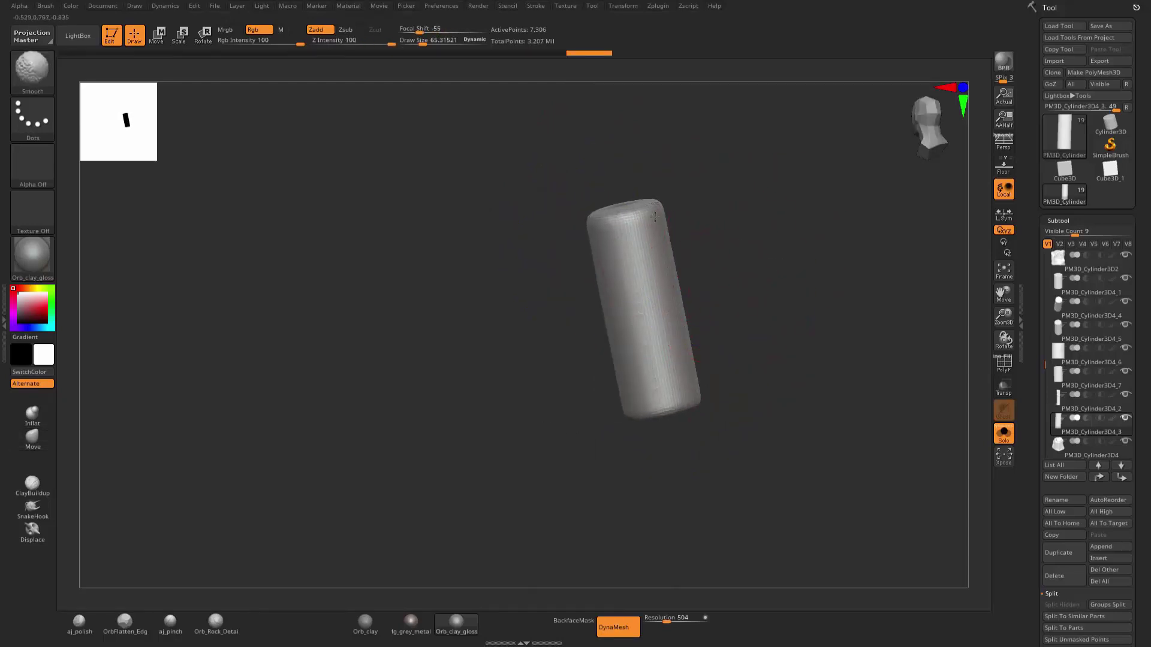
pyautogui.keyDown('shift'); pyautogui.moveTo(706, 393); pyautogui.dragTo(753, 346); pyautogui.keyUp('shift')
# Turn on Transform symmetry with L.Sym and set the brush size to about 41.6.
pyautogui.press('s')
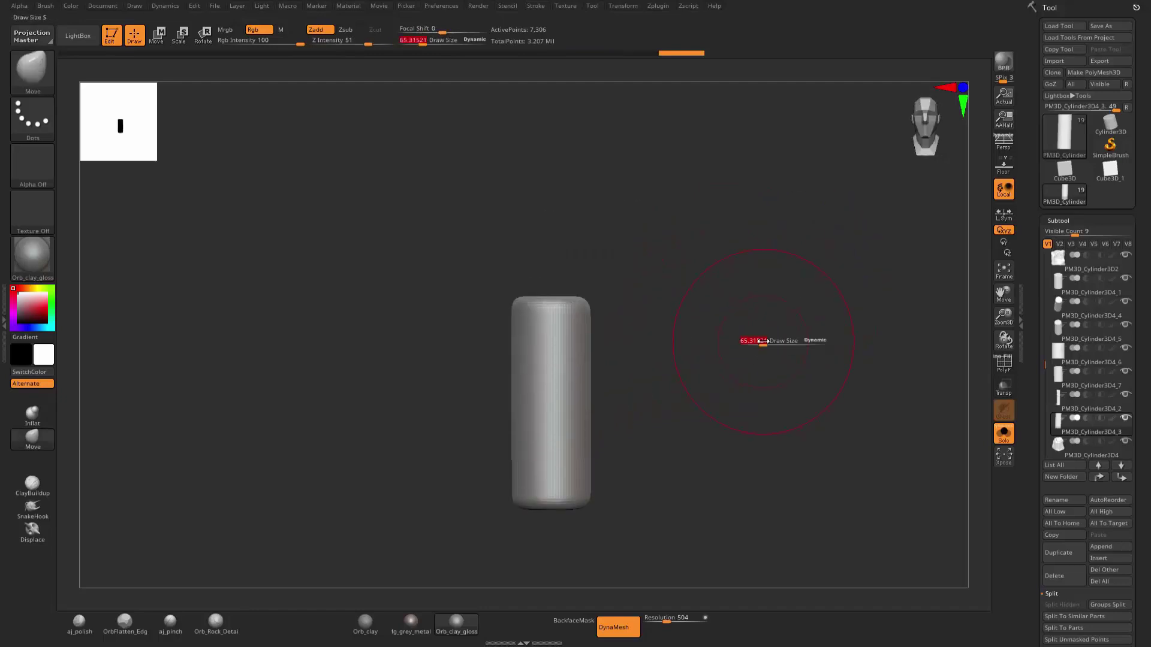
pyautogui.click(752, 346)
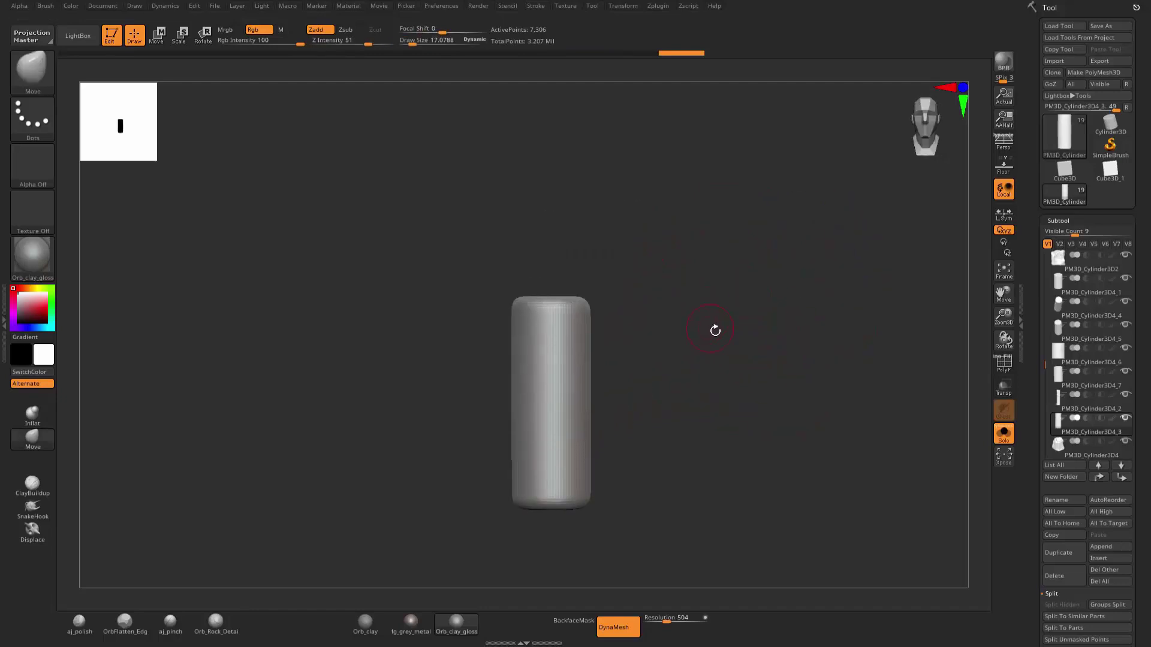
pyautogui.click(623, 5)
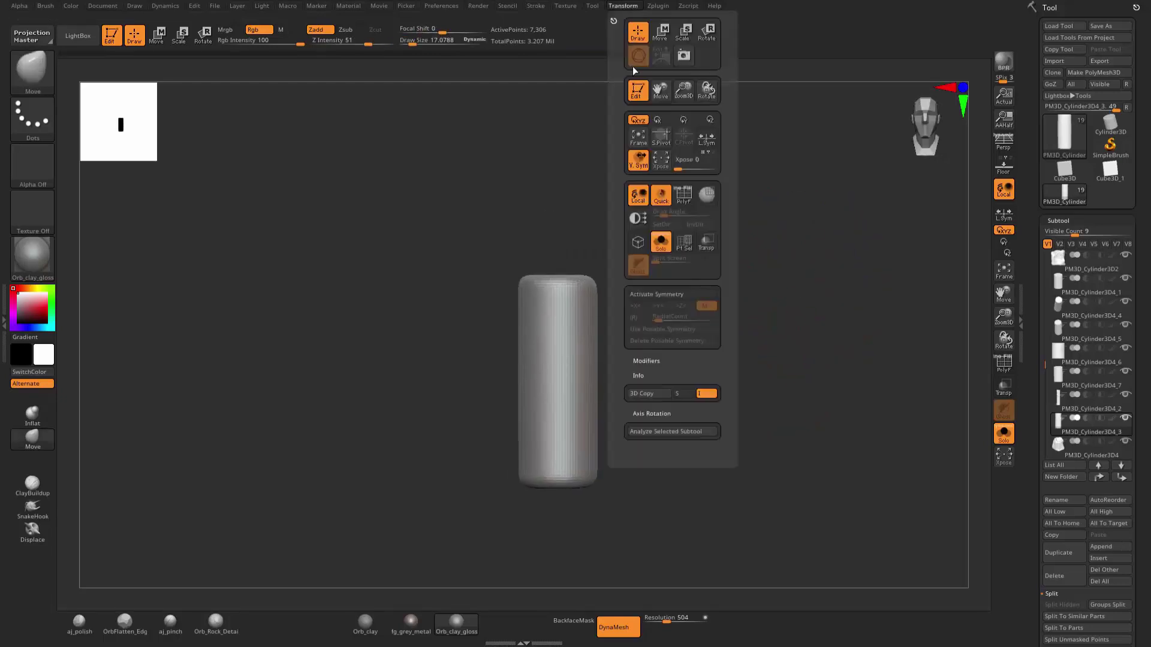
pyautogui.click(663, 295)
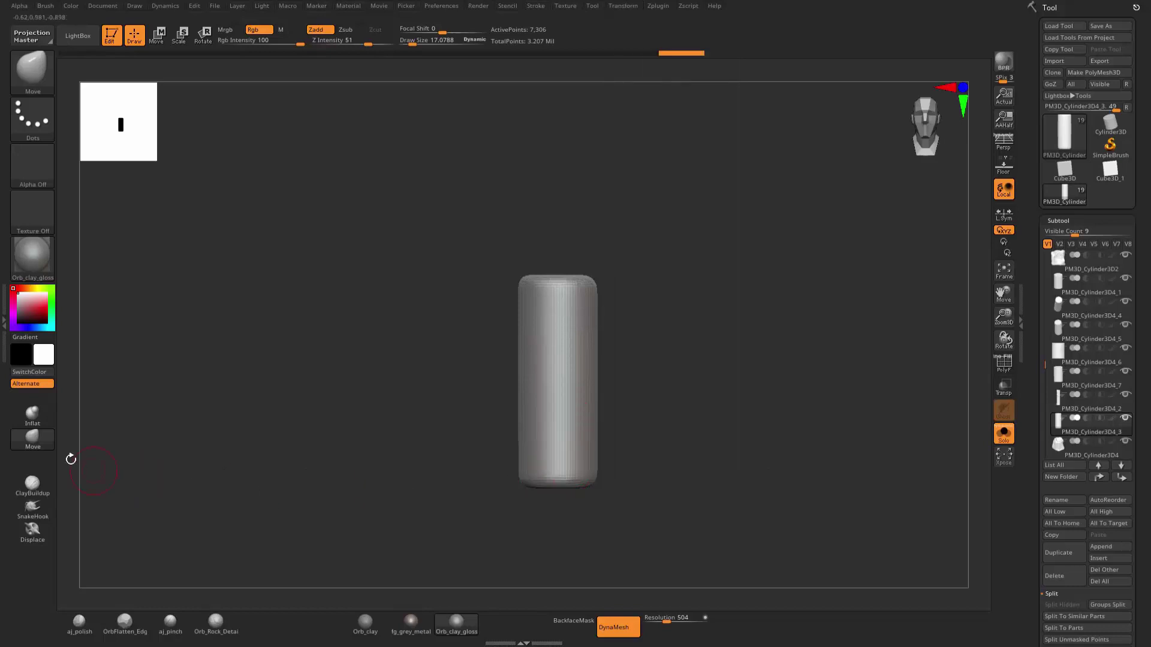
pyautogui.click(1005, 213)
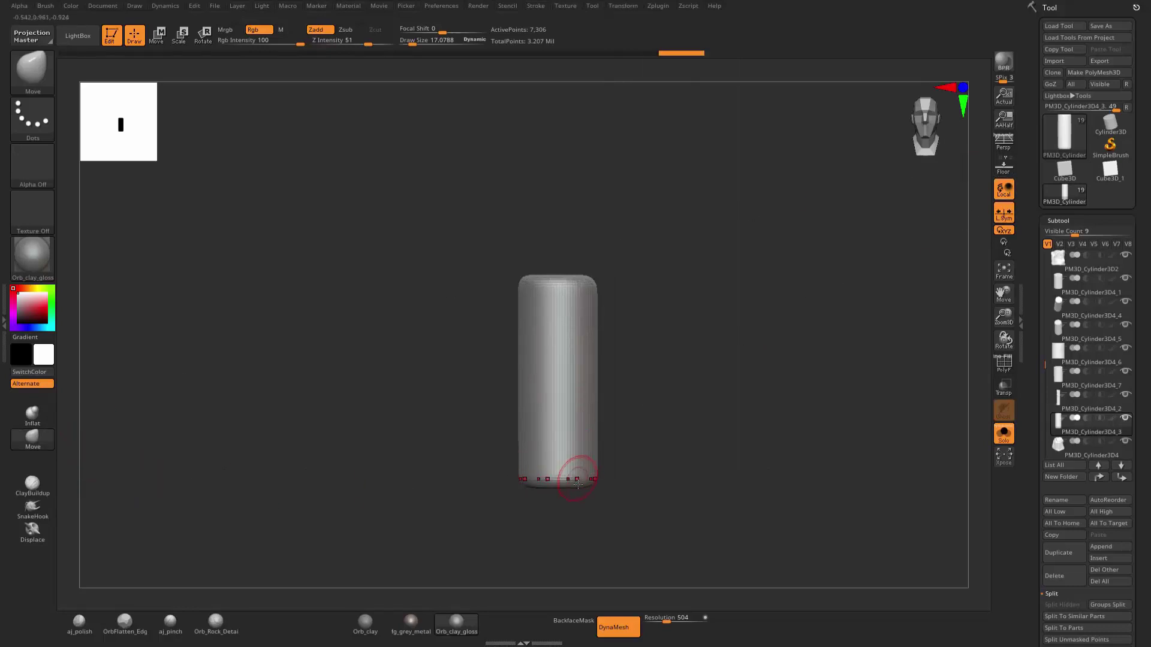
pyautogui.press('s')
pyautogui.moveTo(621, 360); pyautogui.dragTo(636, 361)
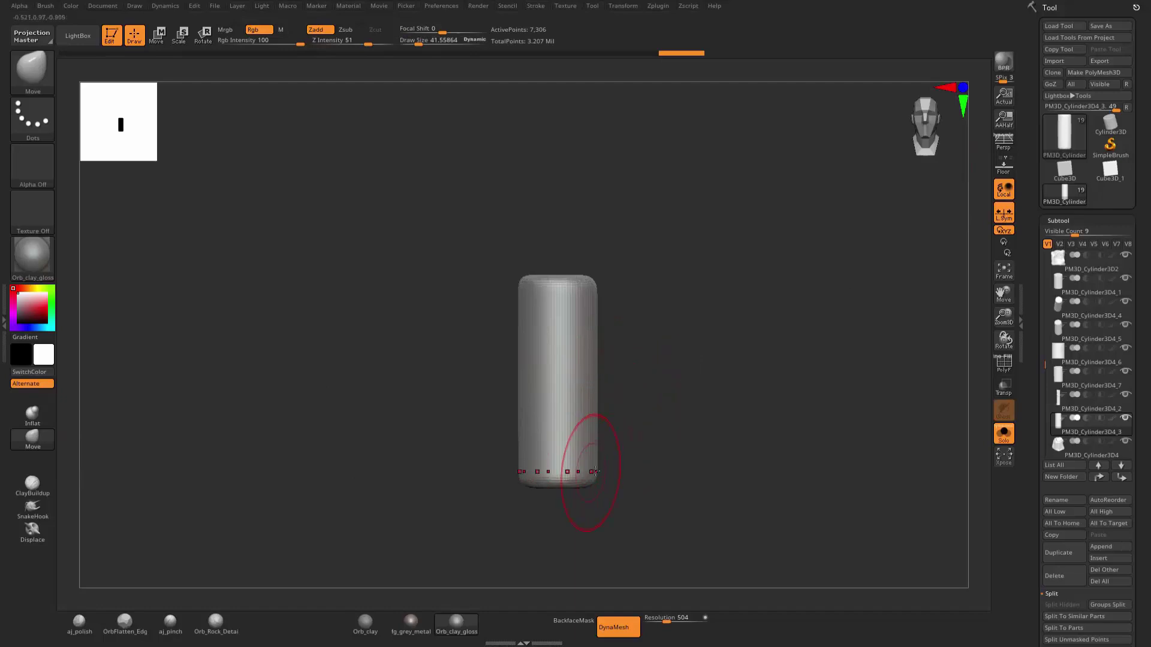
# Flare the cylinder's base outward and pinch its middle into a narrow waist.
pyautogui.moveTo(594, 470); pyautogui.dragTo(606, 473)
pyautogui.moveTo(596, 421); pyautogui.dragTo(588, 300)
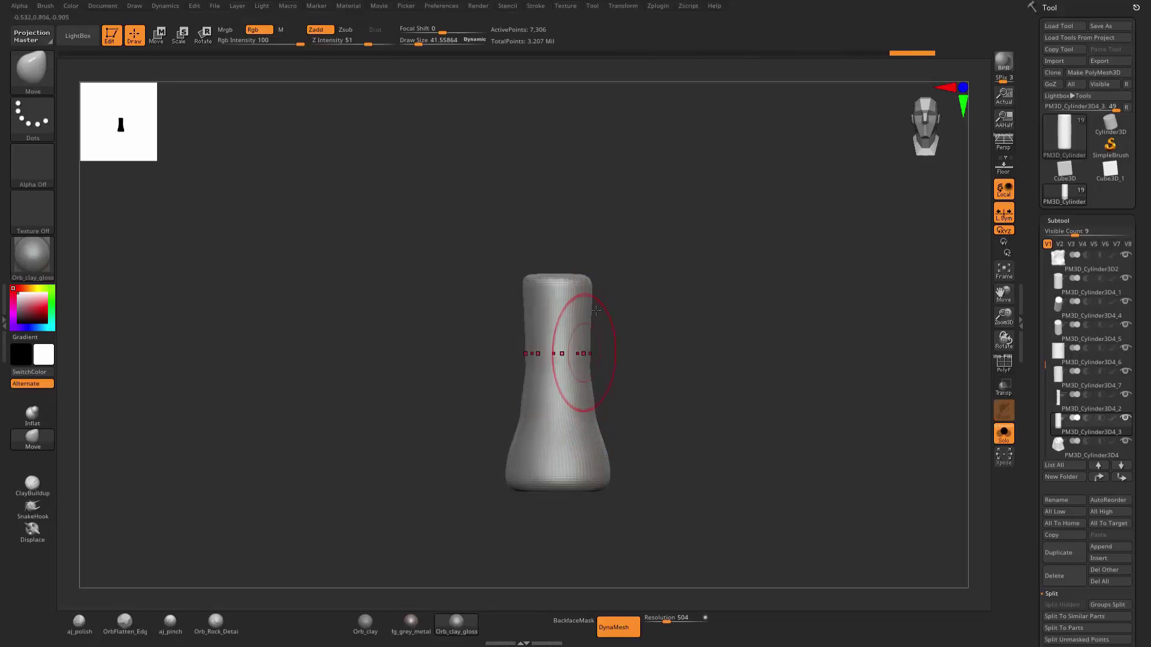
pyautogui.moveTo(578, 352); pyautogui.dragTo(606, 375)
pyautogui.moveTo(591, 419)
pyautogui.mouseDown()
pyautogui.moveTo(570, 477)
pyautogui.moveTo(578, 480)
pyautogui.mouseUp()
pyautogui.moveTo(557, 317); pyautogui.dragTo(555, 416)
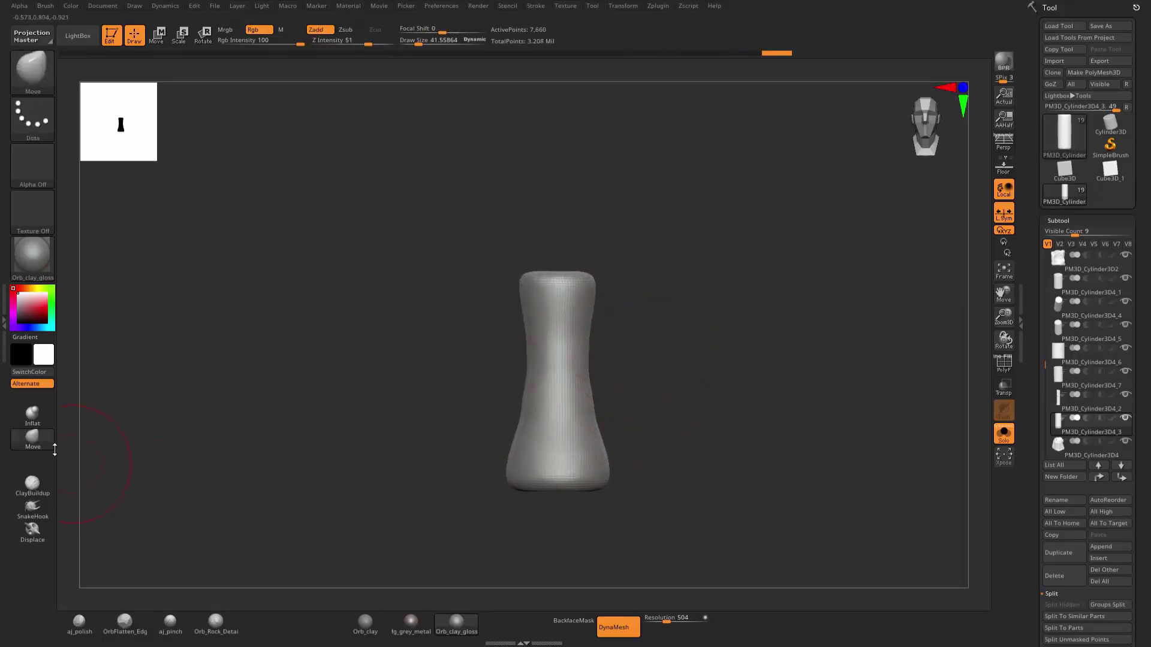
# Switch to ClayBuildup and add a wax drip running down below the rim.
pyautogui.click(32, 487)
pyautogui.press('s')
pyautogui.moveTo(654, 318)
pyautogui.mouseDown()
pyautogui.moveTo(640, 318)
pyautogui.moveTo(650, 335)
pyautogui.mouseUp()
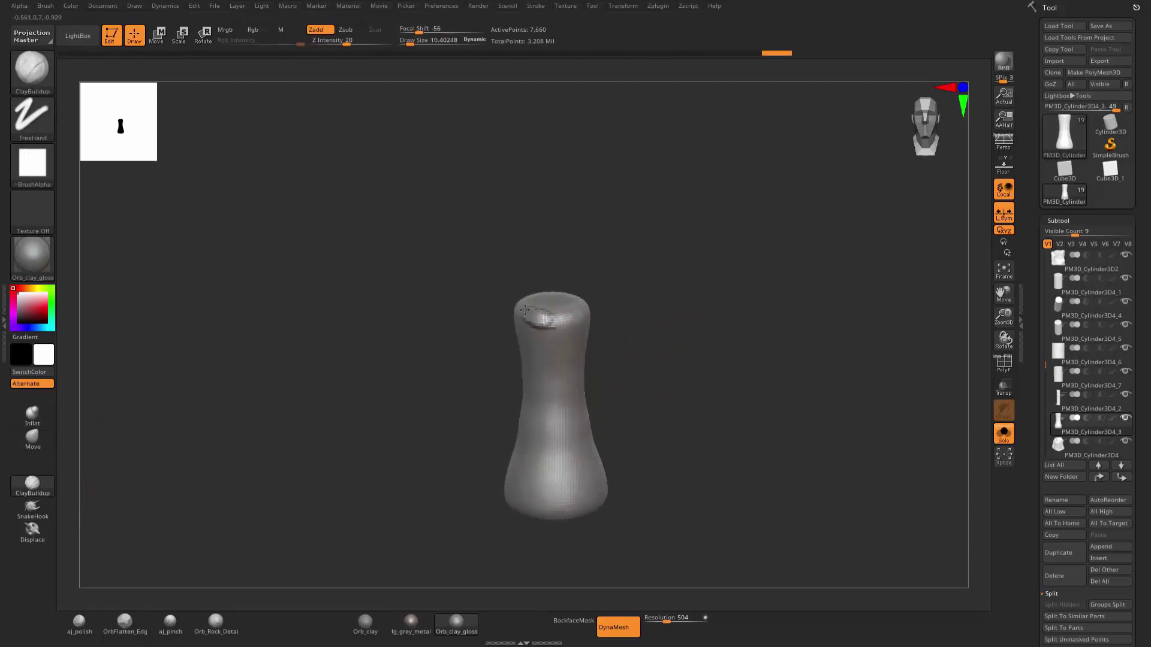
pyautogui.moveTo(618, 266)
pyautogui.mouseDown()
pyautogui.moveTo(547, 273)
pyautogui.moveTo(552, 265)
pyautogui.mouseUp()
pyautogui.keyDown('shift'); pyautogui.moveTo(698, 287); pyautogui.dragTo(617, 300); pyautogui.keyUp('shift')
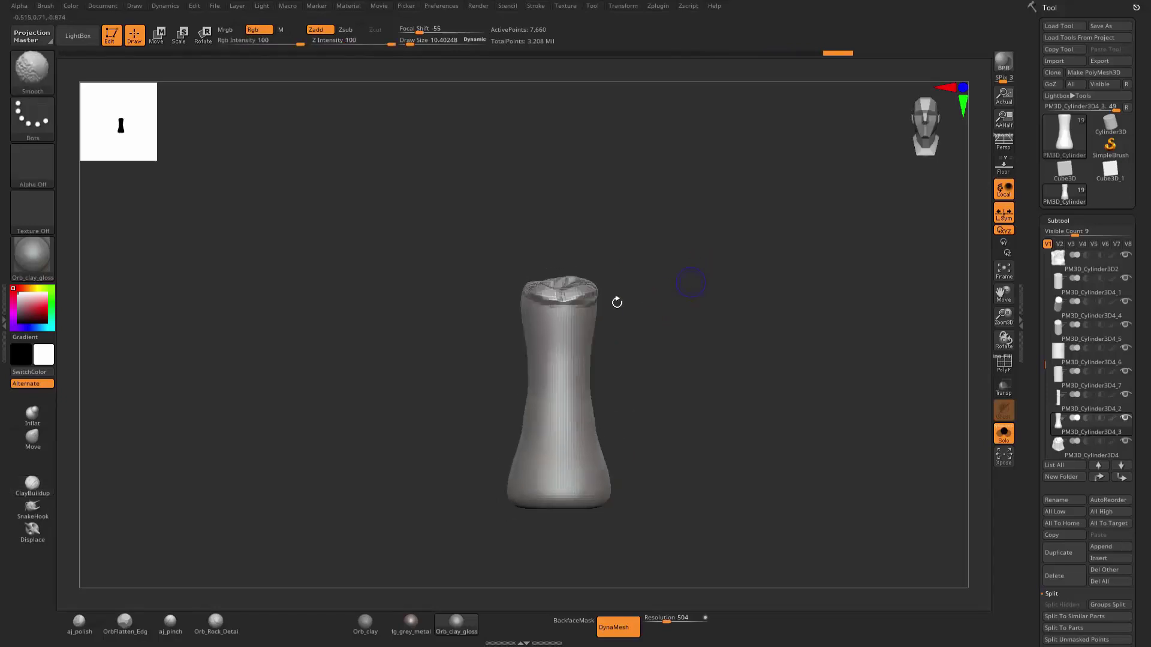
pyautogui.moveTo(552, 334); pyautogui.dragTo(551, 382)
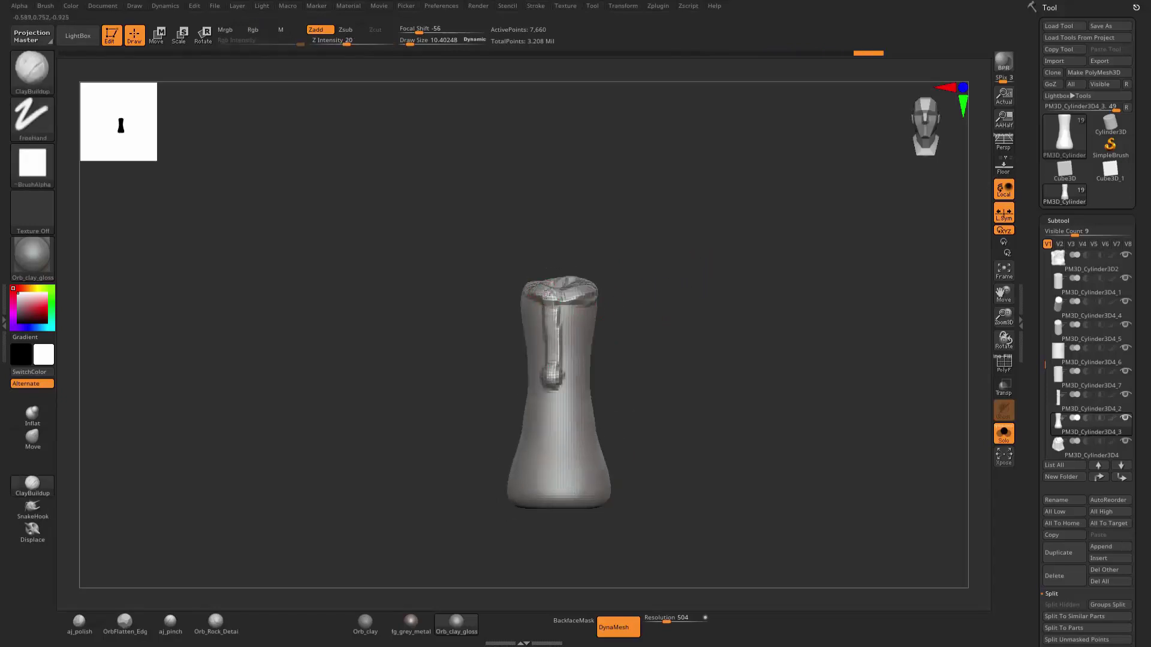
pyautogui.moveTo(659, 335)
pyautogui.mouseDown()
pyautogui.moveTo(590, 443)
pyautogui.moveTo(591, 387)
pyautogui.mouseUp()
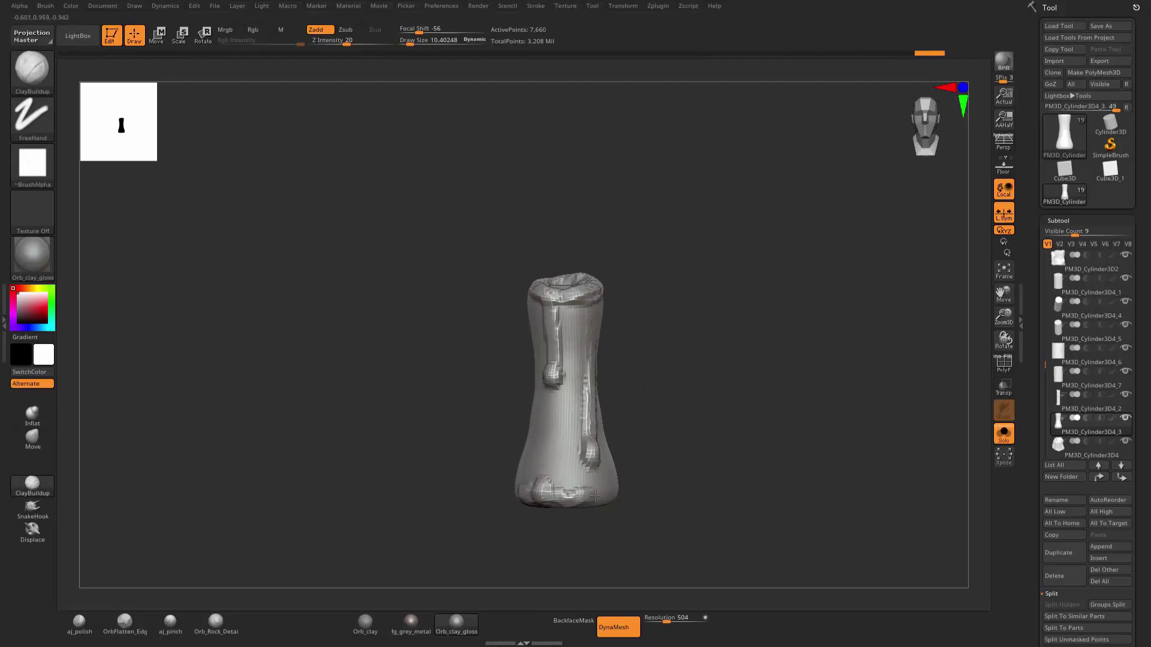
# Add more drips, including a long one from rim to base, around the candle's sides.
pyautogui.moveTo(624, 487); pyautogui.dragTo(728, 450)
pyautogui.moveTo(483, 311); pyautogui.dragTo(497, 493)
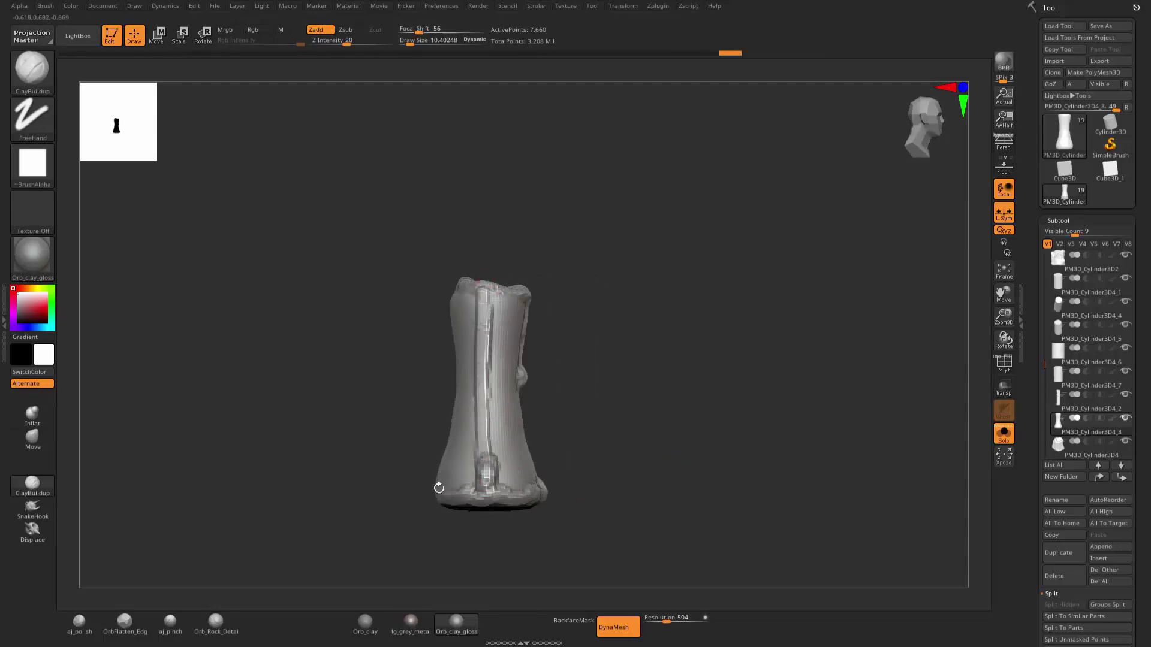
pyautogui.moveTo(437, 483); pyautogui.dragTo(484, 447)
pyautogui.moveTo(557, 269)
pyautogui.mouseDown()
pyautogui.moveTo(599, 273)
pyautogui.moveTo(459, 287)
pyautogui.mouseUp()
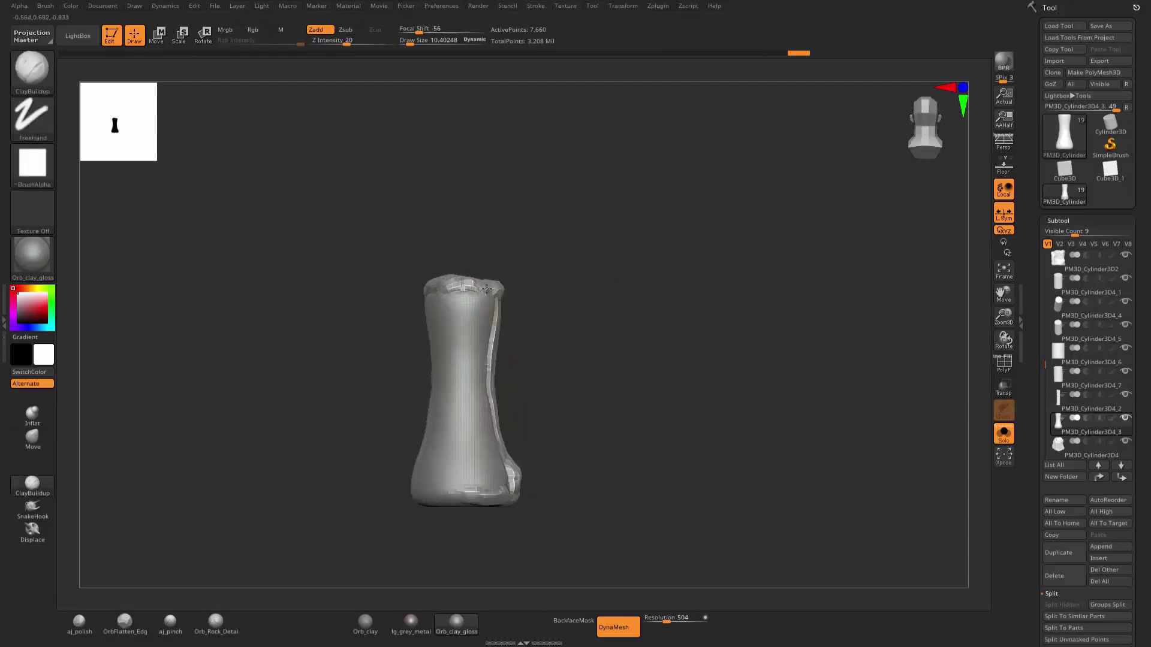
pyautogui.moveTo(545, 298)
pyautogui.mouseDown()
pyautogui.moveTo(451, 281)
pyautogui.moveTo(457, 377)
pyautogui.mouseUp()
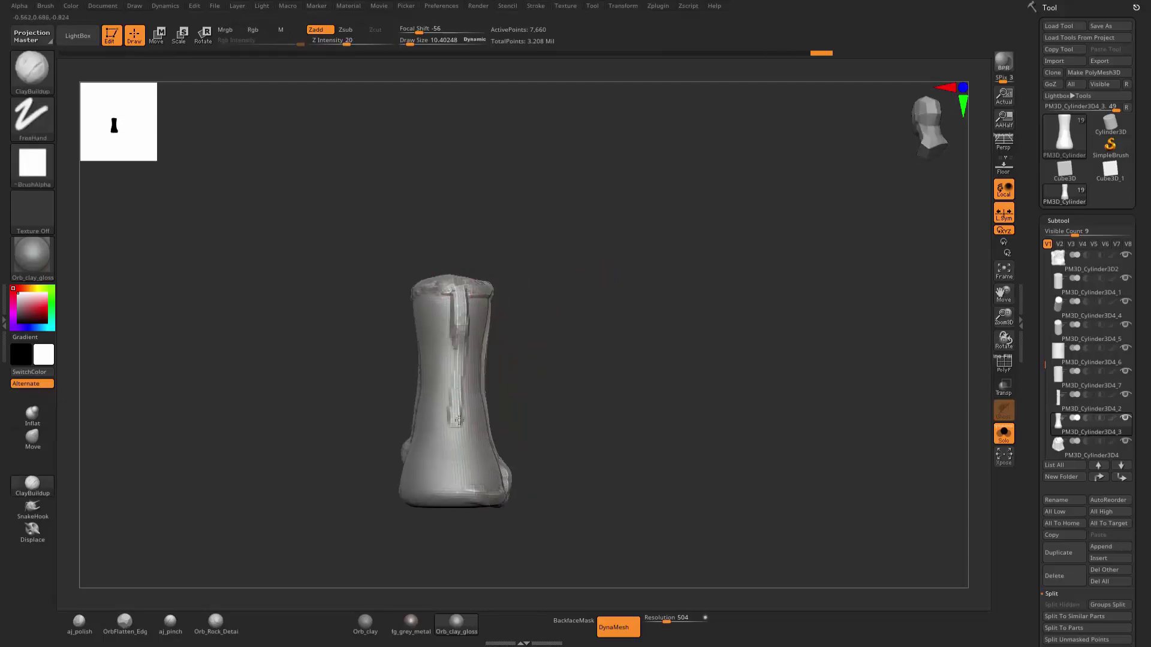
pyautogui.moveTo(527, 303); pyautogui.dragTo(429, 290)
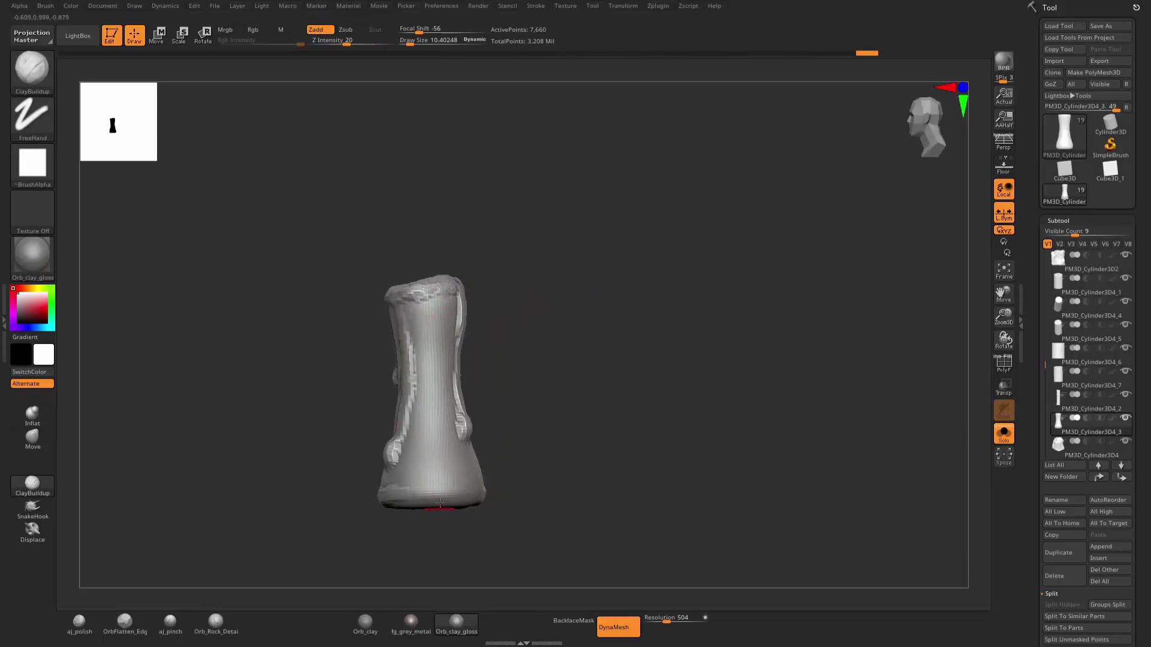
pyautogui.moveTo(504, 492); pyautogui.dragTo(547, 470)
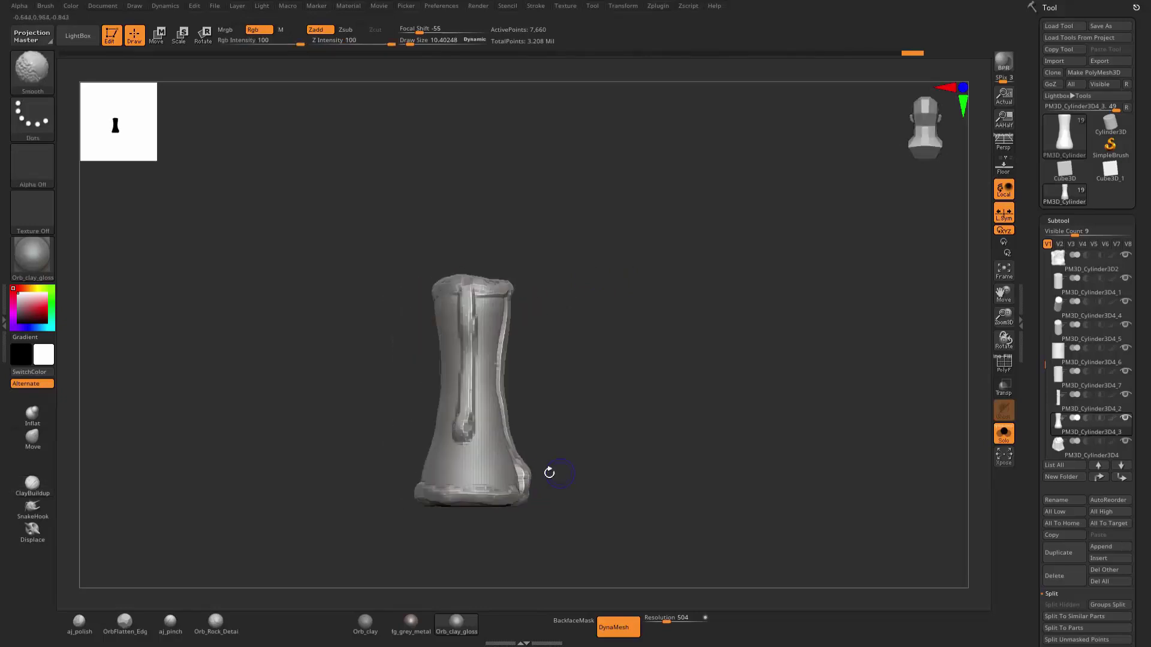
pyautogui.moveTo(643, 342)
pyautogui.mouseDown()
pyautogui.moveTo(650, 323)
pyautogui.moveTo(636, 316)
pyautogui.moveTo(715, 312)
pyautogui.mouseUp()
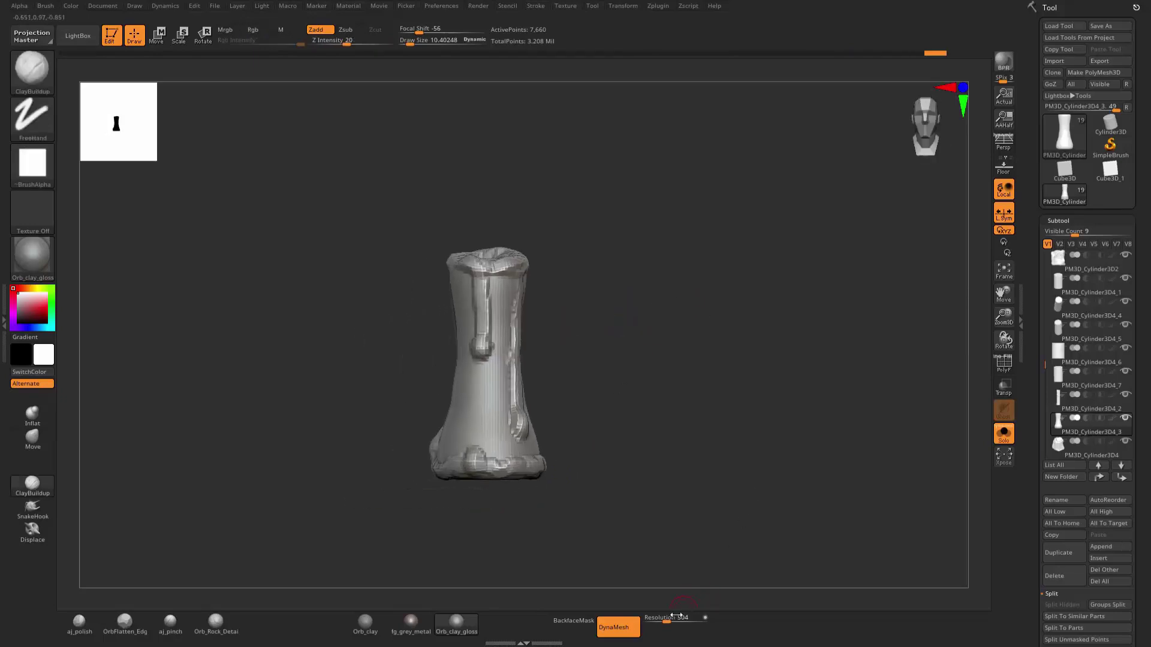
# Remesh the candle at DynaMesh resolution 1000 and smooth its base with a size 47.8 brush.
pyautogui.moveTo(680, 616); pyautogui.dragTo(687, 608)
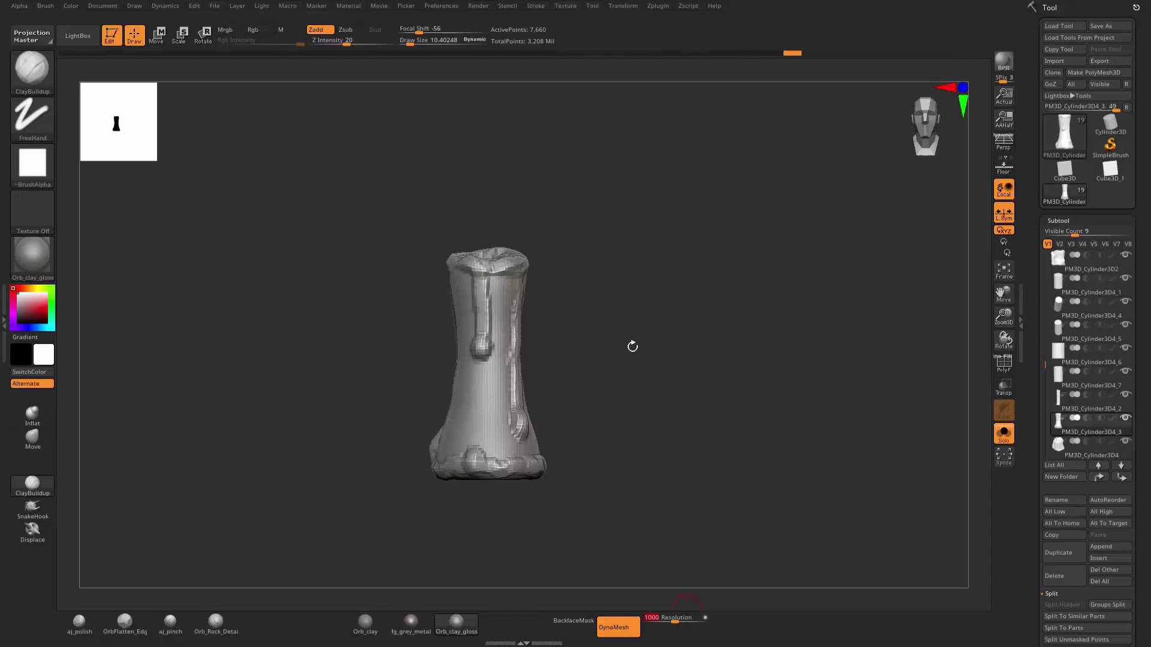
pyautogui.keyDown('ctrl'); pyautogui.moveTo(633, 347); pyautogui.dragTo(681, 307); pyautogui.keyUp('ctrl')
pyautogui.press('s')
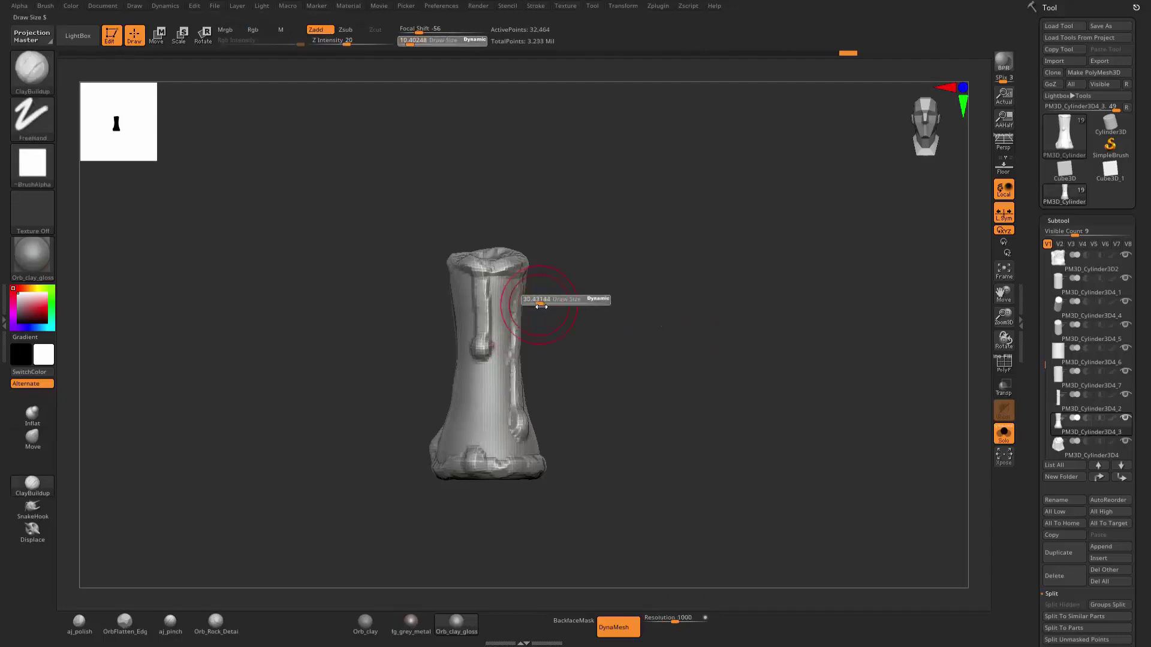
pyautogui.press('shift')
pyautogui.moveTo(511, 500); pyautogui.dragTo(562, 460)
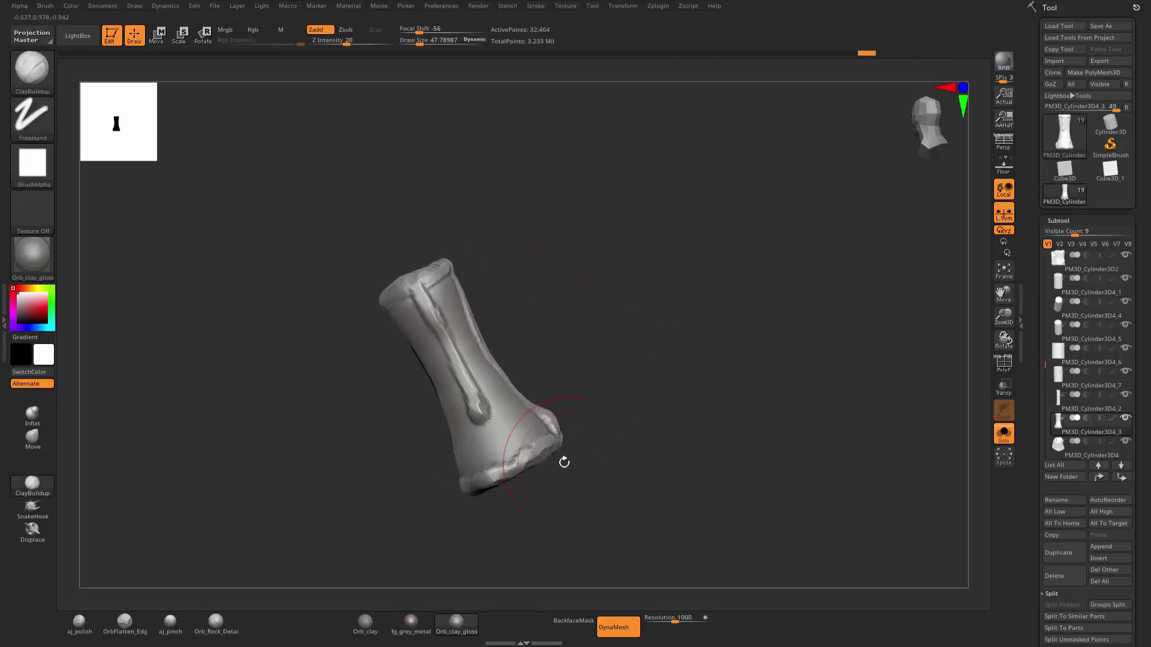
pyautogui.moveTo(403, 250)
pyautogui.mouseDown()
pyautogui.moveTo(670, 221)
pyautogui.moveTo(475, 462)
pyautogui.mouseUp()
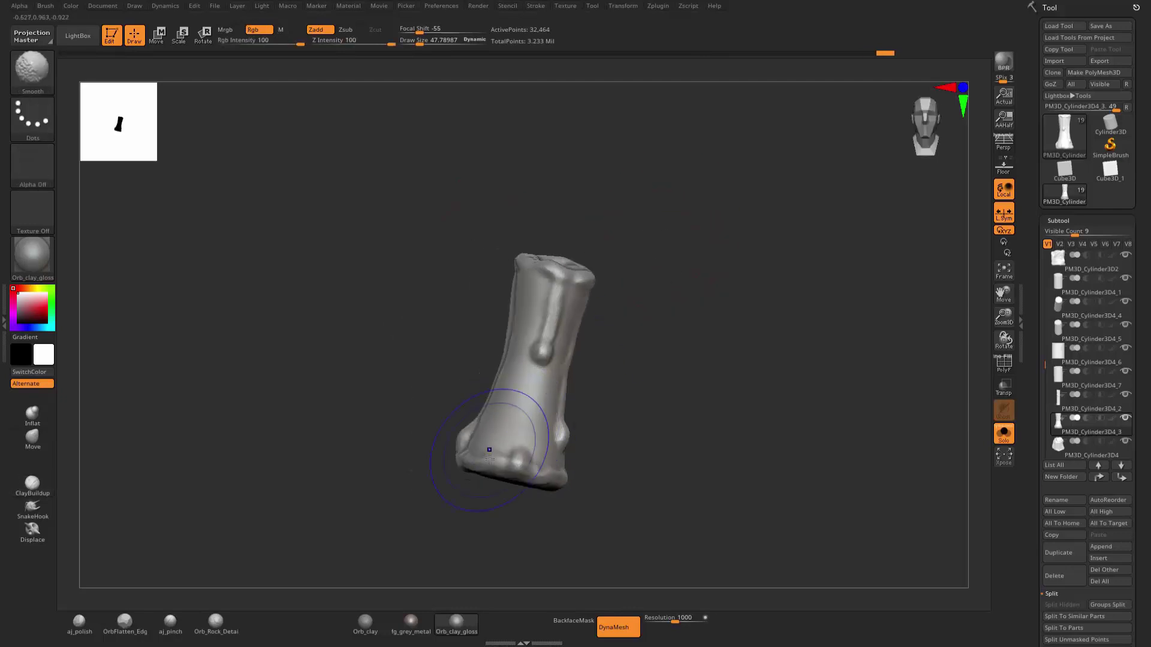
pyautogui.moveTo(681, 347); pyautogui.dragTo(452, 251)
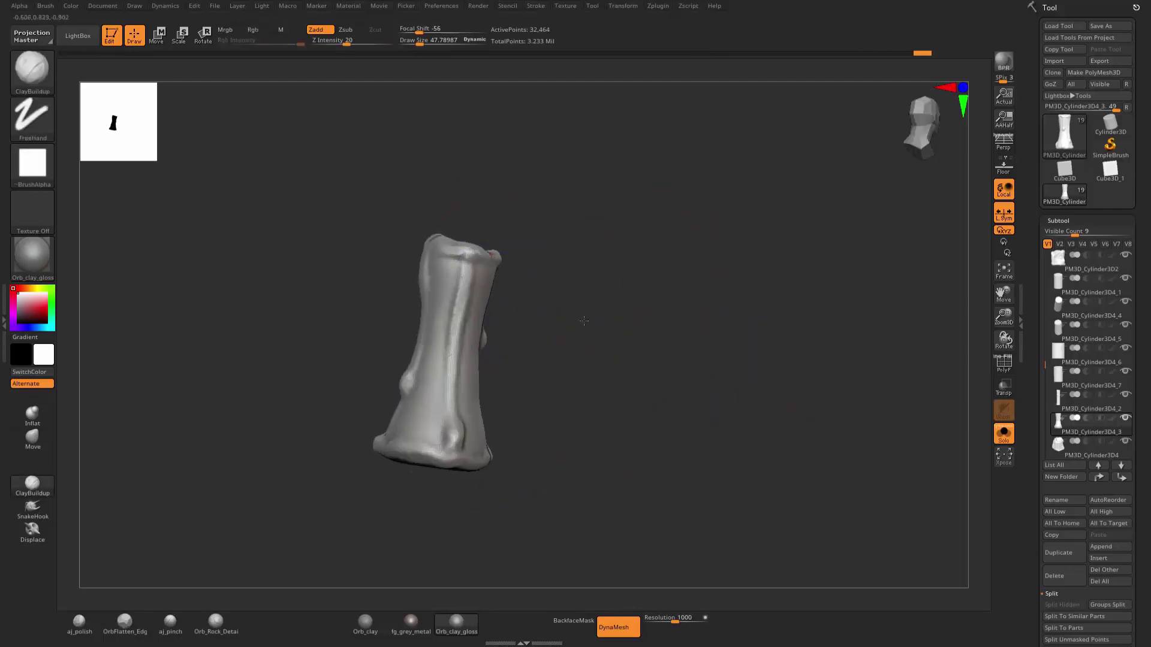
pyautogui.moveTo(486, 510); pyautogui.dragTo(688, 259)
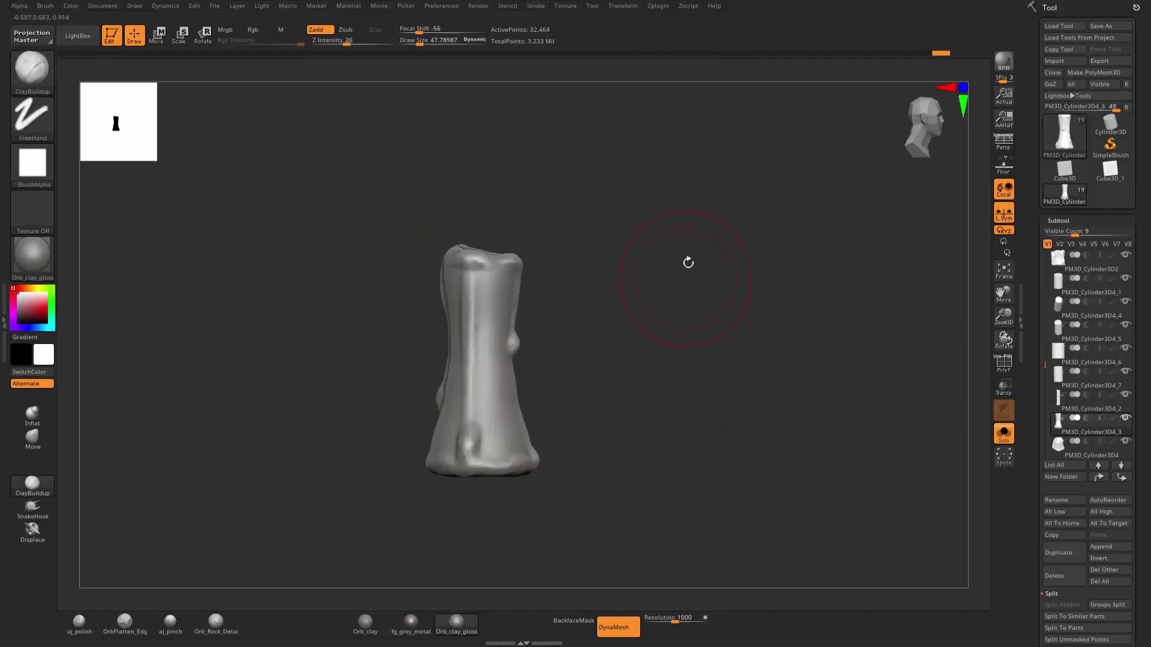
# Pick the FP_Metal_01 brush, inspect the candle, and turn Solo off to show the shelf.
pyautogui.press('b')
pyautogui.click(927, 592)
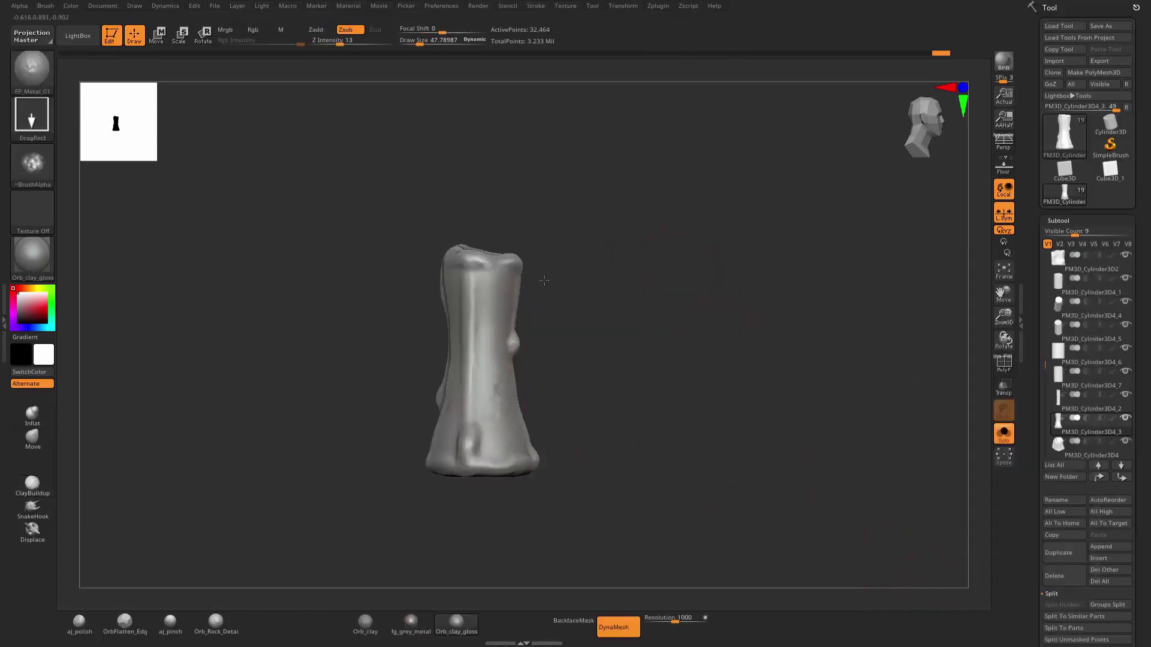
pyautogui.moveTo(624, 262); pyautogui.dragTo(540, 305)
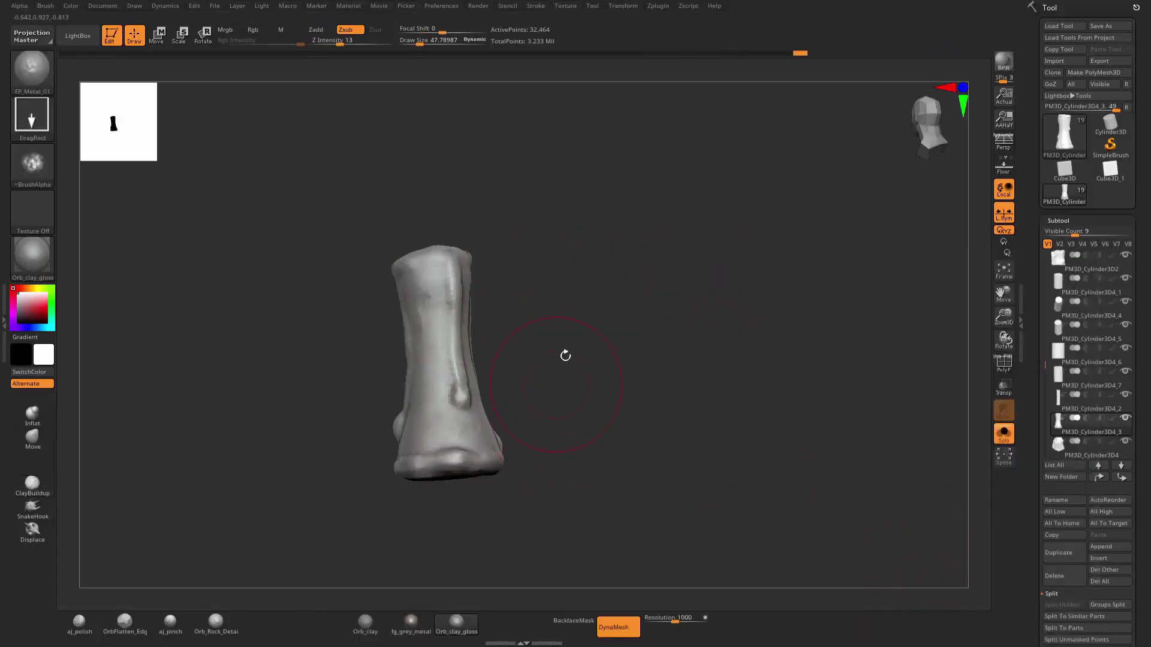
pyautogui.moveTo(566, 356); pyautogui.dragTo(504, 321)
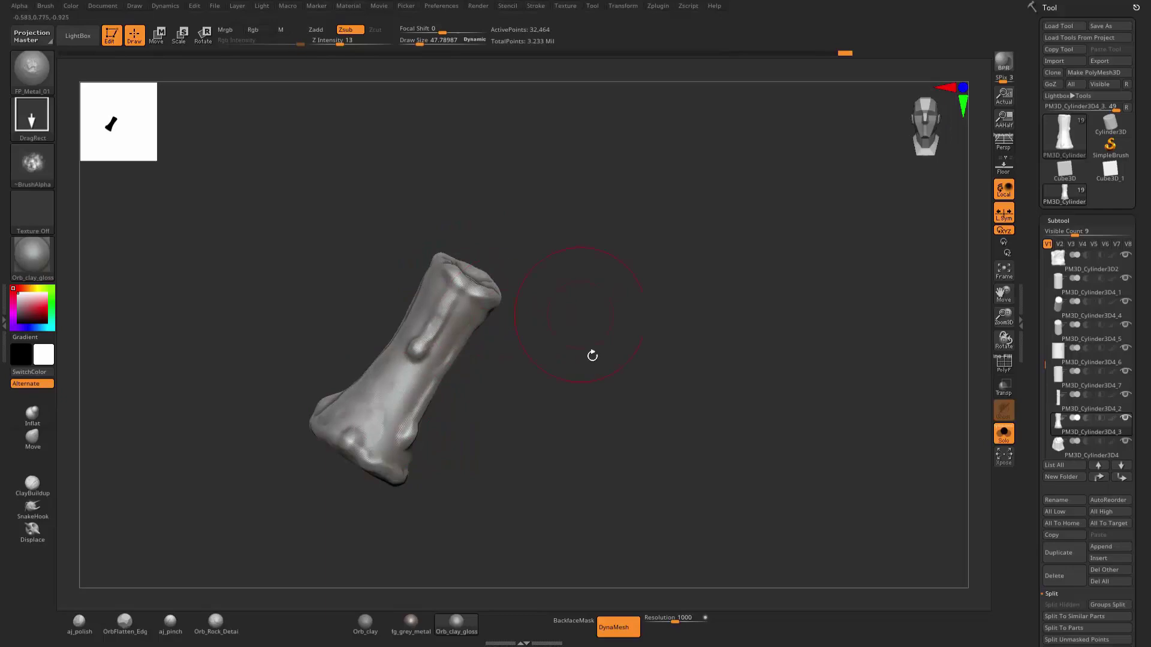
pyautogui.moveTo(592, 356); pyautogui.dragTo(525, 308)
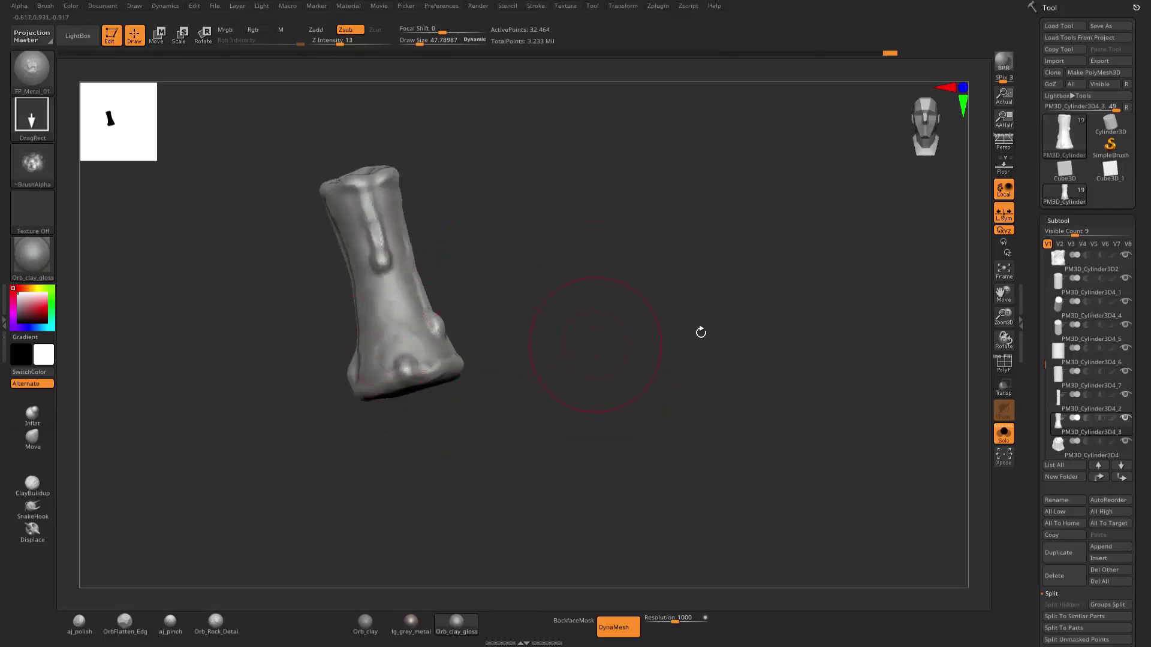
pyautogui.click(1005, 447)
# Select the Extract0 cloth subtool and switch to a larger Move brush.
pyautogui.moveTo(693, 270)
pyautogui.mouseDown()
pyautogui.moveTo(706, 248)
pyautogui.moveTo(426, 519)
pyautogui.moveTo(541, 370)
pyautogui.moveTo(569, 351)
pyautogui.mouseUp()
pyautogui.press('w')
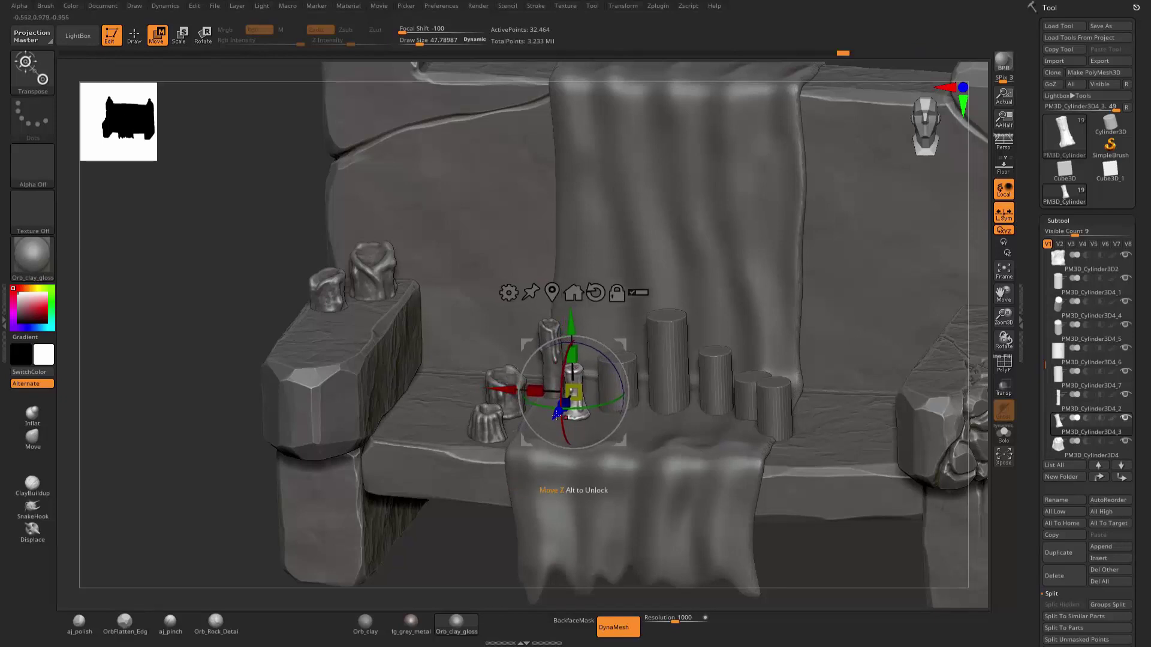
pyautogui.press('q')
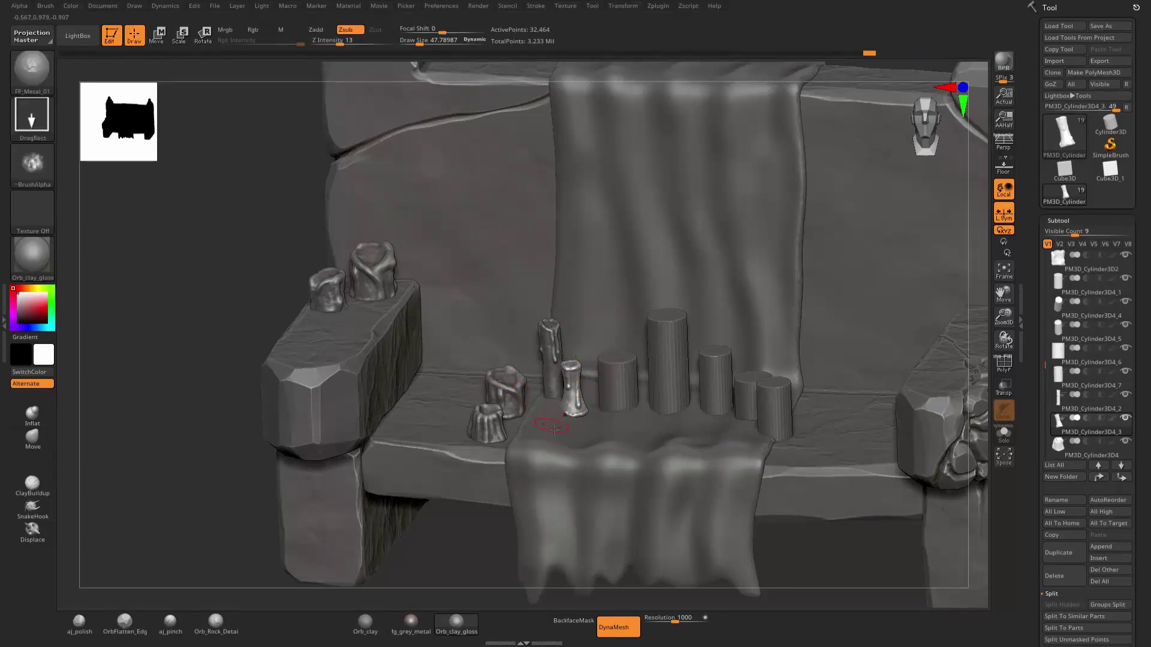
pyautogui.keyDown('alt'); pyautogui.click(558, 424); pyautogui.keyUp('alt')
pyautogui.click(32, 437)
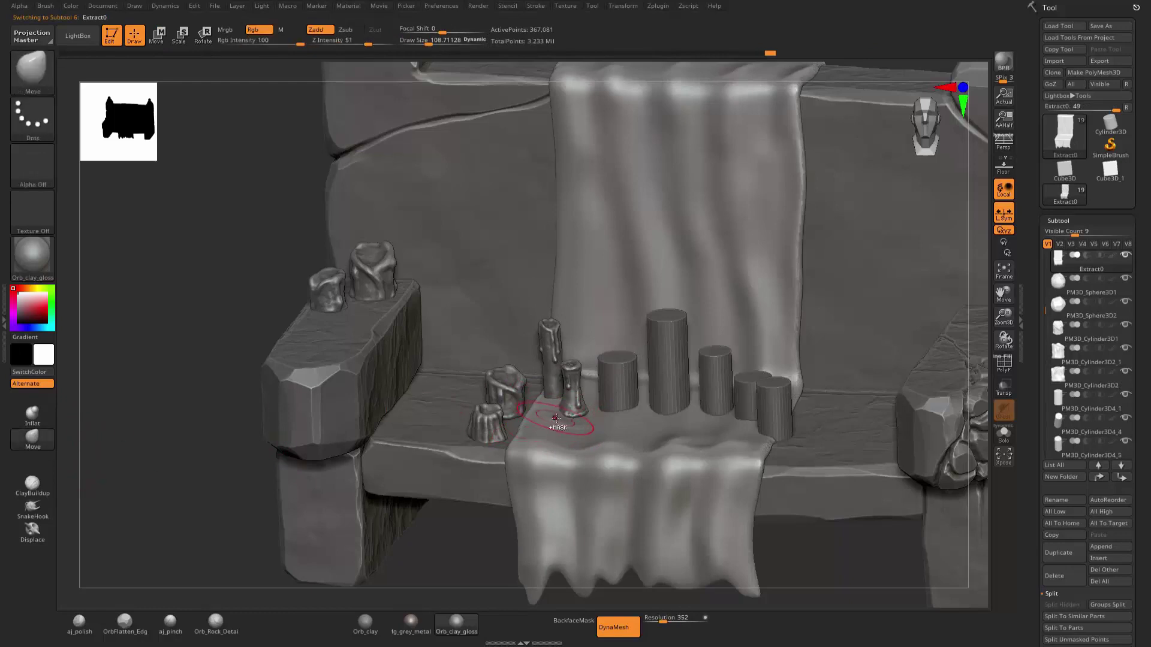
pyautogui.press(']')
pyautogui.press(']')
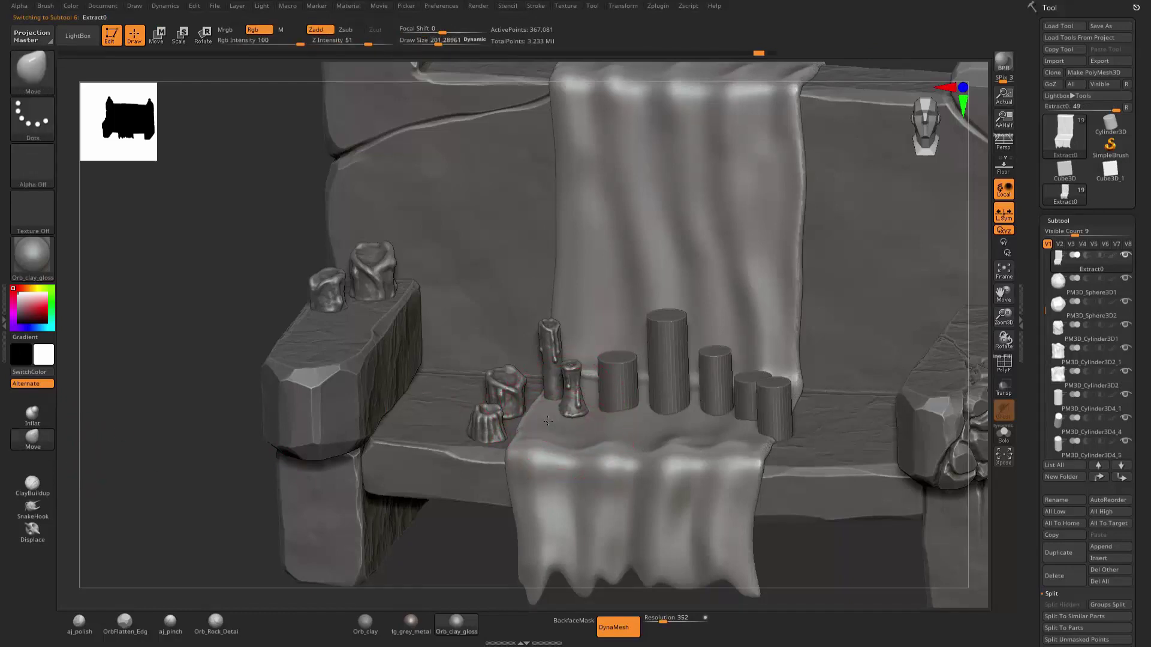
# Frame the shelf in a zoomed front view and select the left pillar candle PM3D_Cylinder3D3.
pyautogui.moveTo(450, 569); pyautogui.dragTo(507, 461)
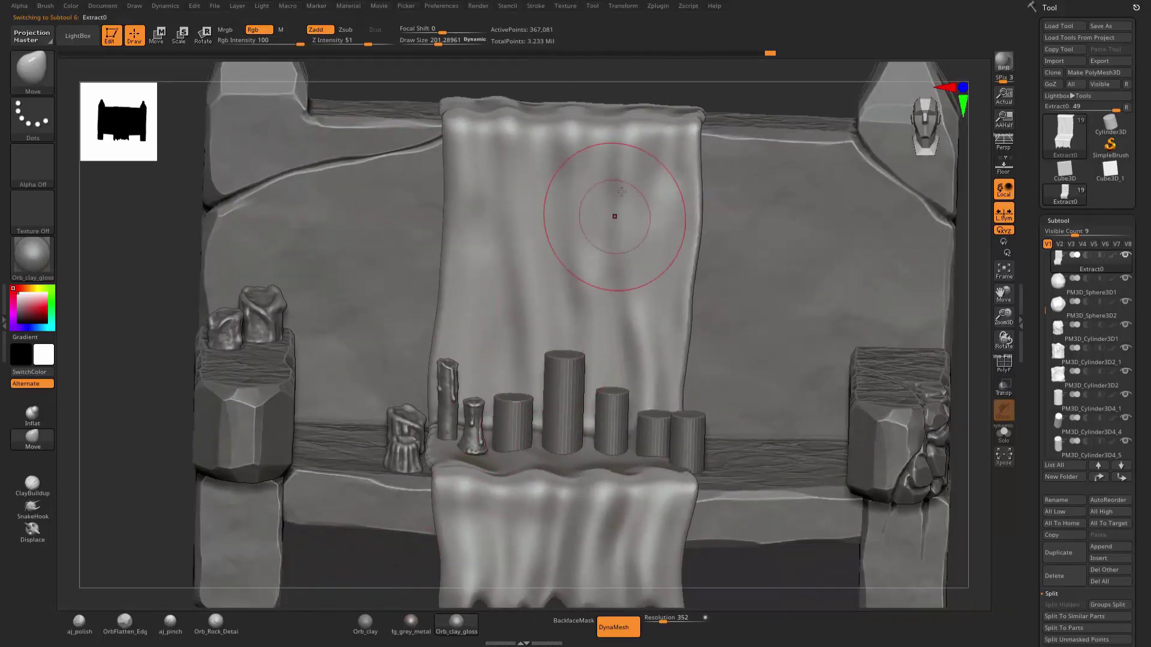
pyautogui.press('f')
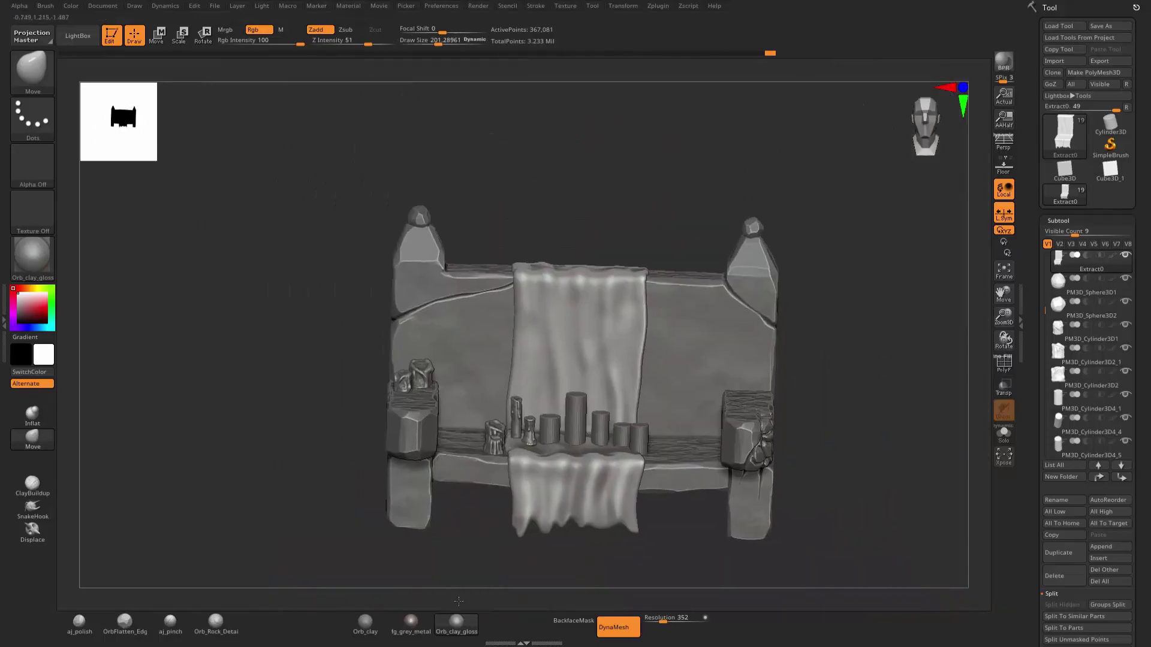
pyautogui.moveTo(474, 486); pyautogui.dragTo(460, 558)
pyautogui.scroll(3, 460, 558)
pyautogui.scroll(2, 457, 552)
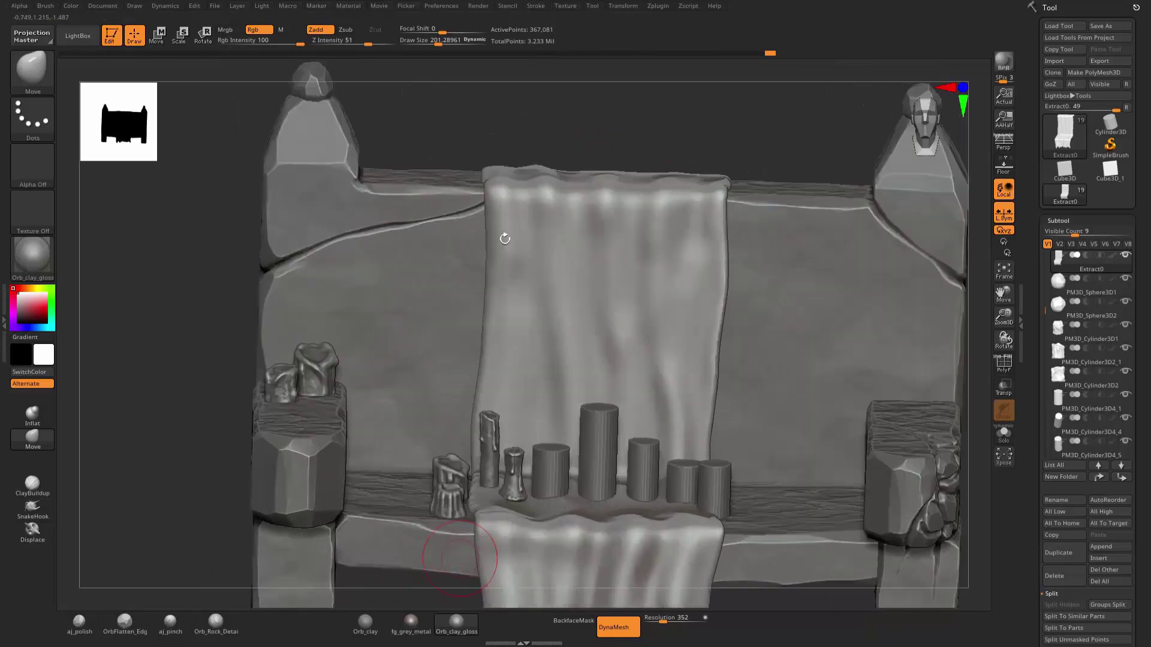
pyautogui.keyDown('alt'); pyautogui.click(286, 390); pyautogui.keyUp('alt')
# Place a duplicate of the pillar candle on the first cylinder and delete PM3D_Cylinder3D4_1.
pyautogui.press('w')
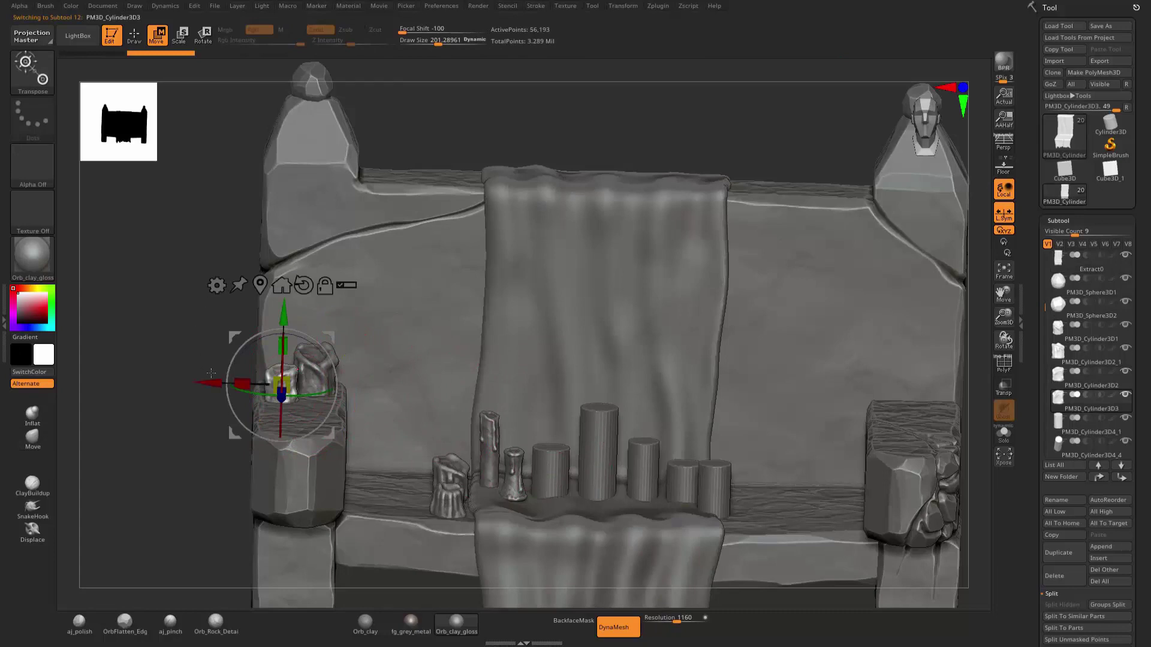
pyautogui.moveTo(211, 373); pyautogui.dragTo(478, 403)
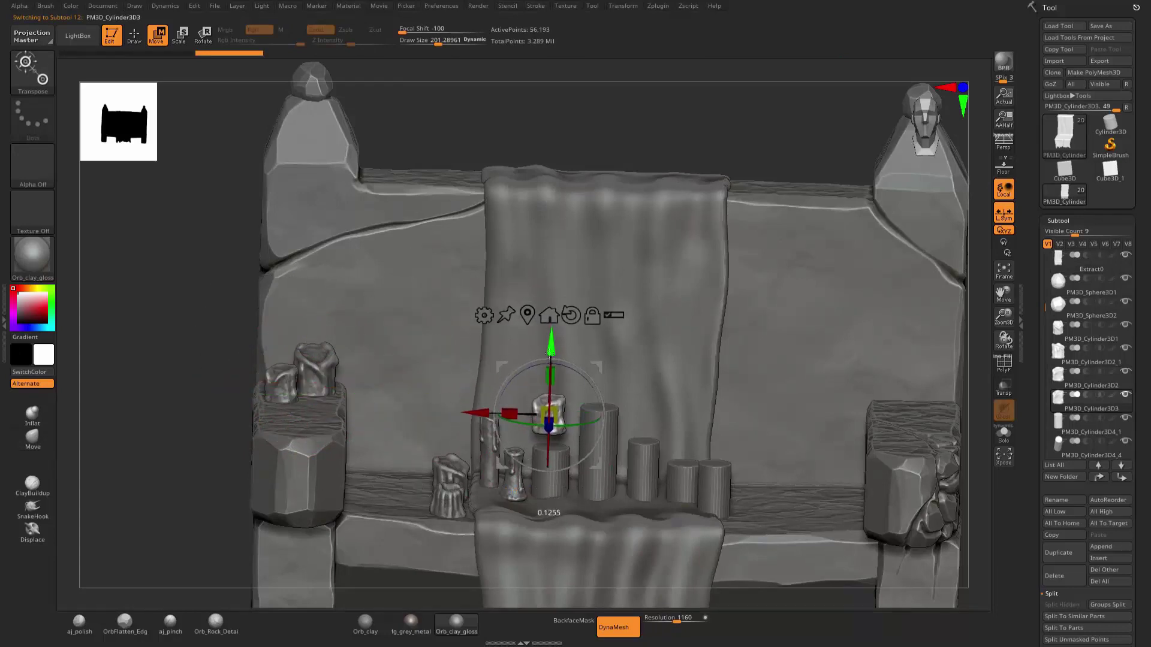
pyautogui.moveTo(551, 353)
pyautogui.mouseDown()
pyautogui.moveTo(563, 460)
pyautogui.moveTo(552, 443)
pyautogui.moveTo(548, 478)
pyautogui.mouseUp()
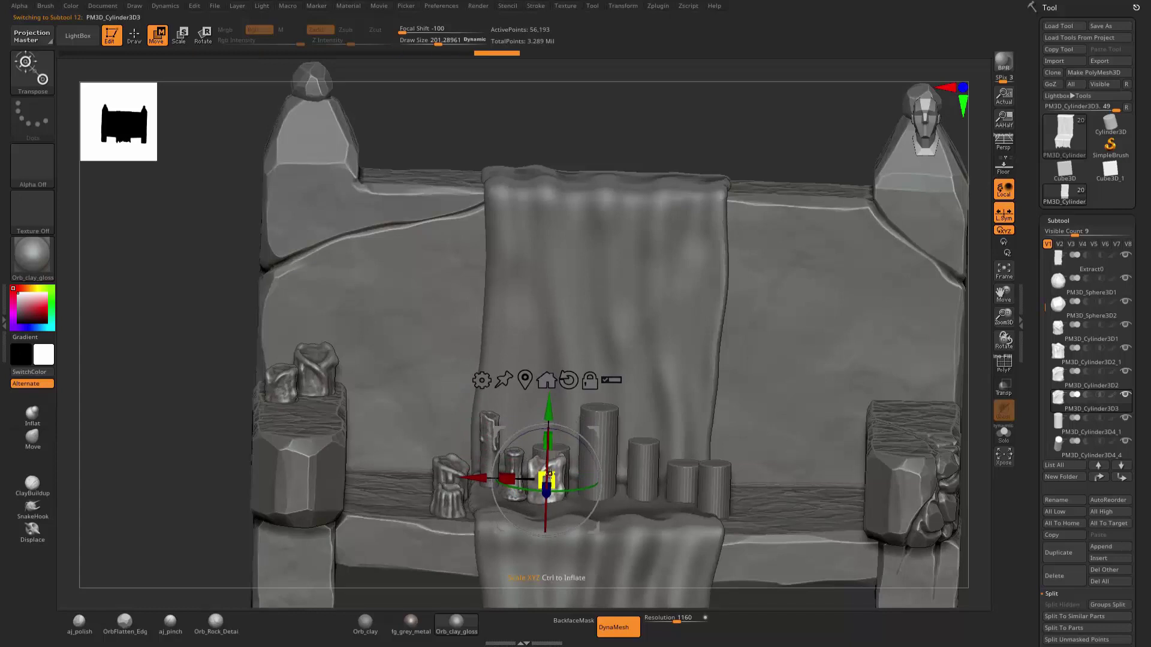
pyautogui.press('q')
pyautogui.keyDown('alt'); pyautogui.click(599, 444); pyautogui.keyUp('alt')
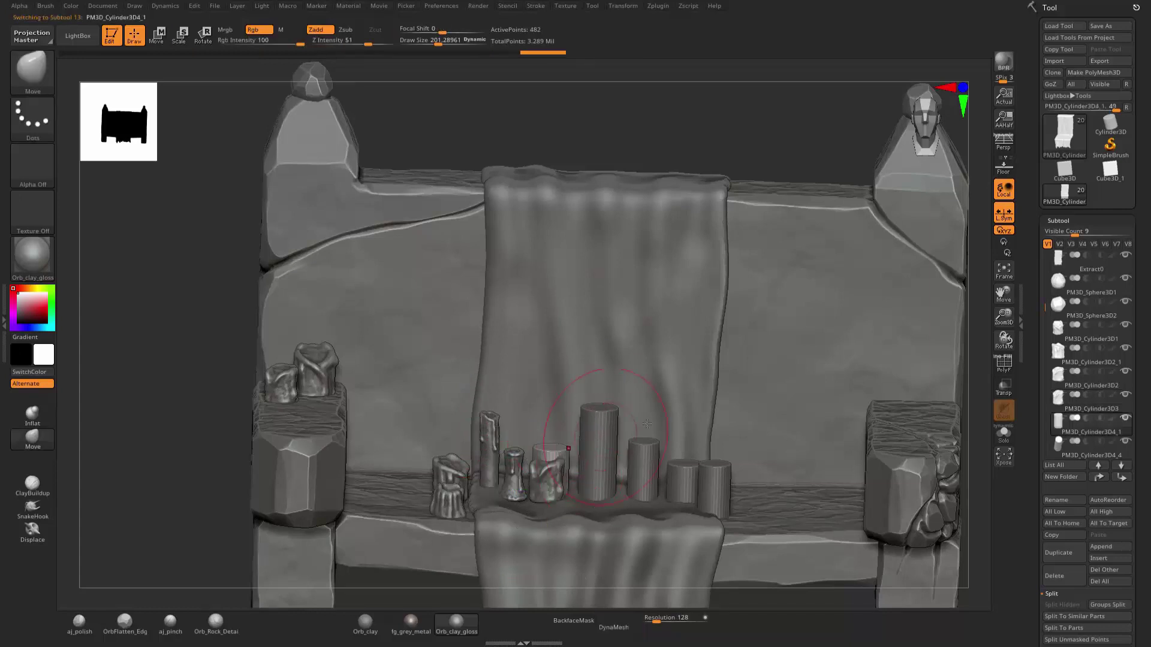
pyautogui.click(1054, 575)
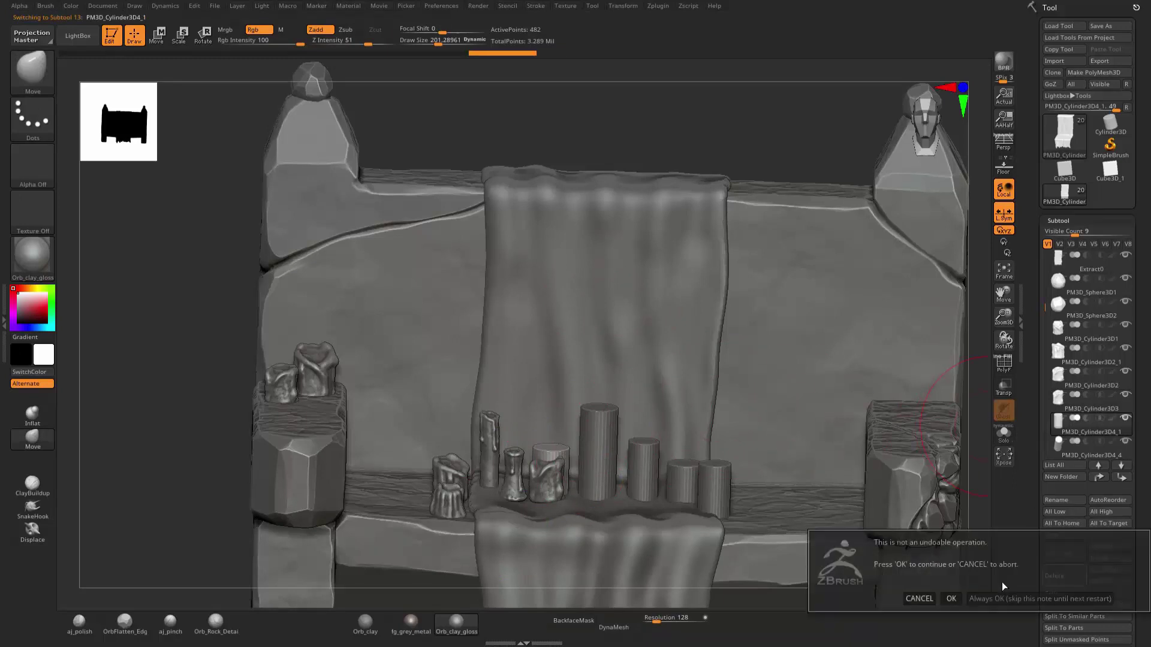
pyautogui.click(949, 599)
# Rotate the copied candle to vary its angle on the shelf, then Solo it.
pyautogui.keyDown('alt'); pyautogui.click(558, 483); pyautogui.keyUp('alt')
pyautogui.press('w')
pyautogui.moveTo(590, 487)
pyautogui.mouseDown()
pyautogui.moveTo(624, 473)
pyautogui.moveTo(553, 489)
pyautogui.mouseUp()
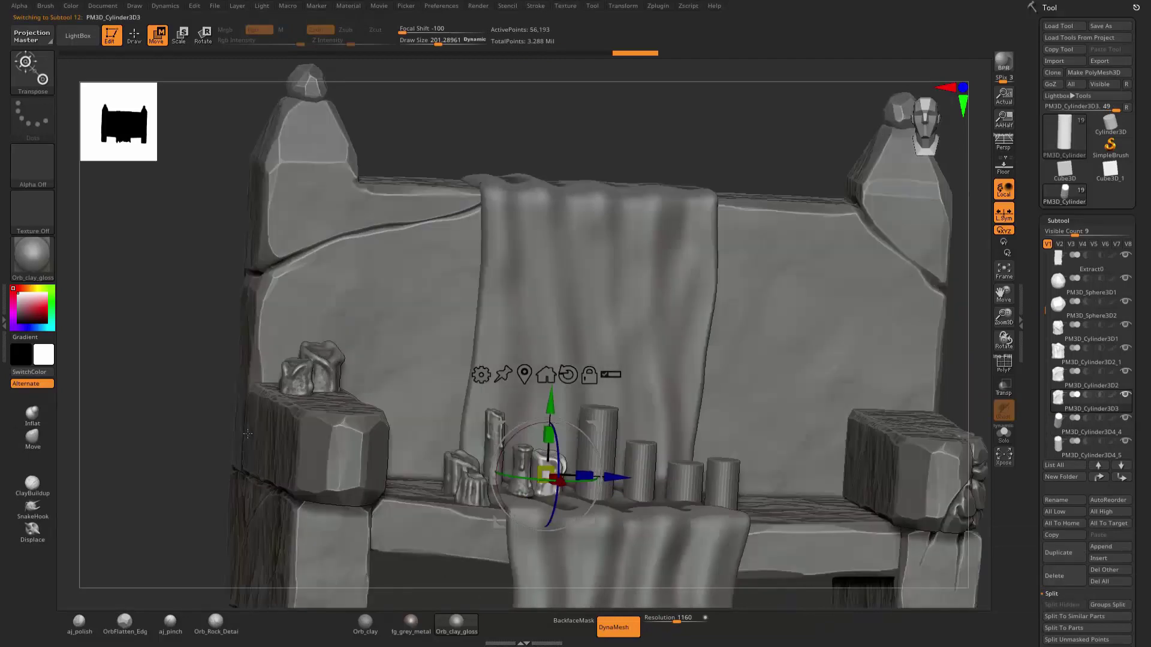
pyautogui.moveTo(553, 488); pyautogui.dragTo(498, 419)
pyautogui.press('q')
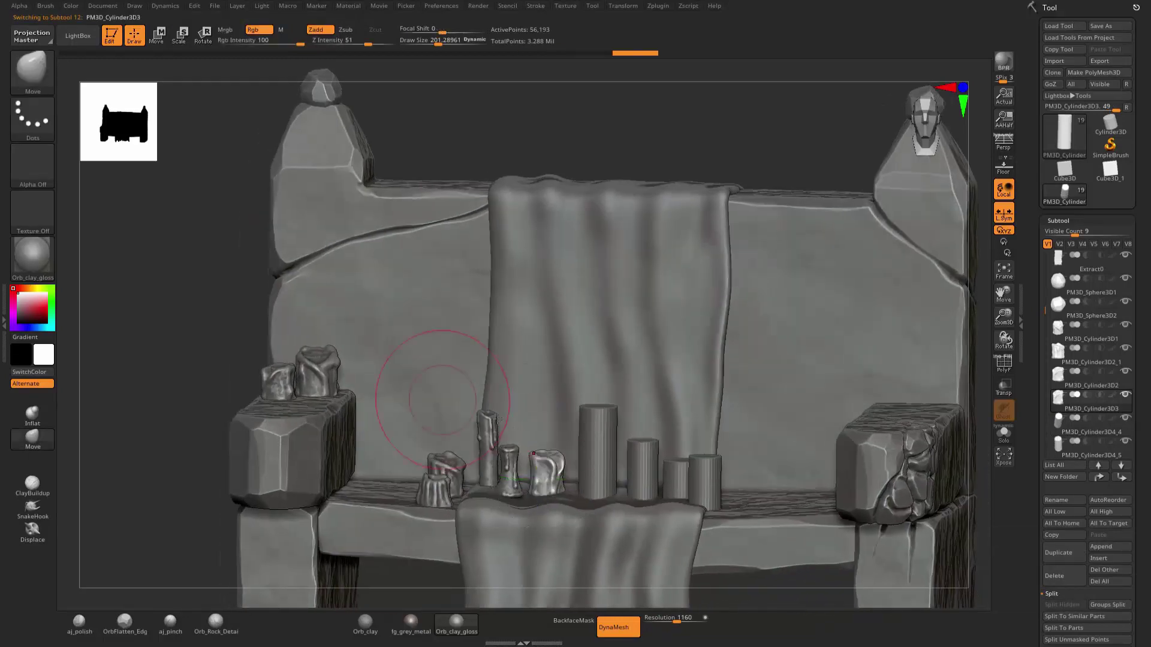
pyautogui.click(1002, 442)
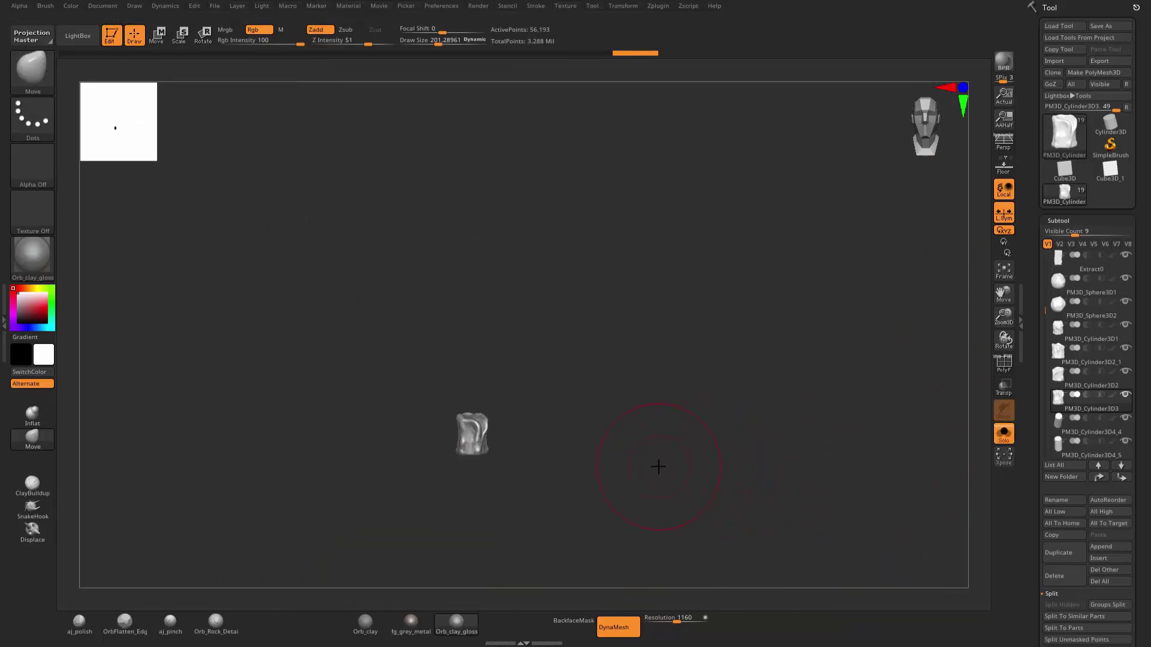
# Frame the candle and set the brush size to about 62.
pyautogui.press('f')
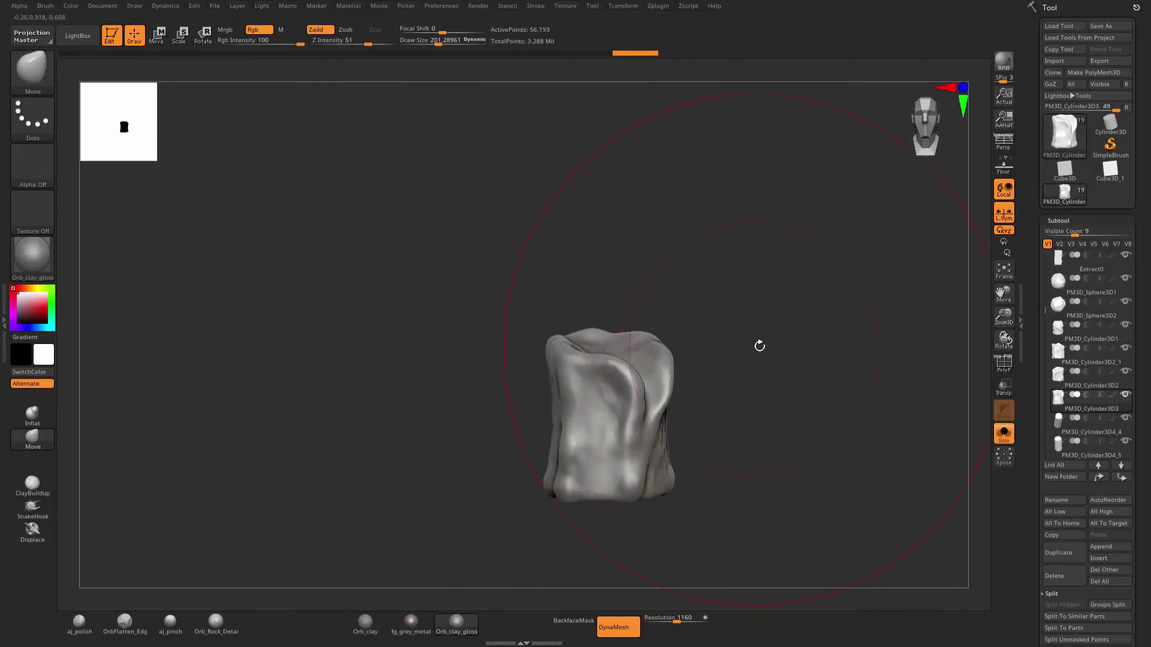
pyautogui.press('s')
pyautogui.moveTo(757, 340); pyautogui.dragTo(743, 340)
pyautogui.moveTo(750, 280); pyautogui.dragTo(773, 282)
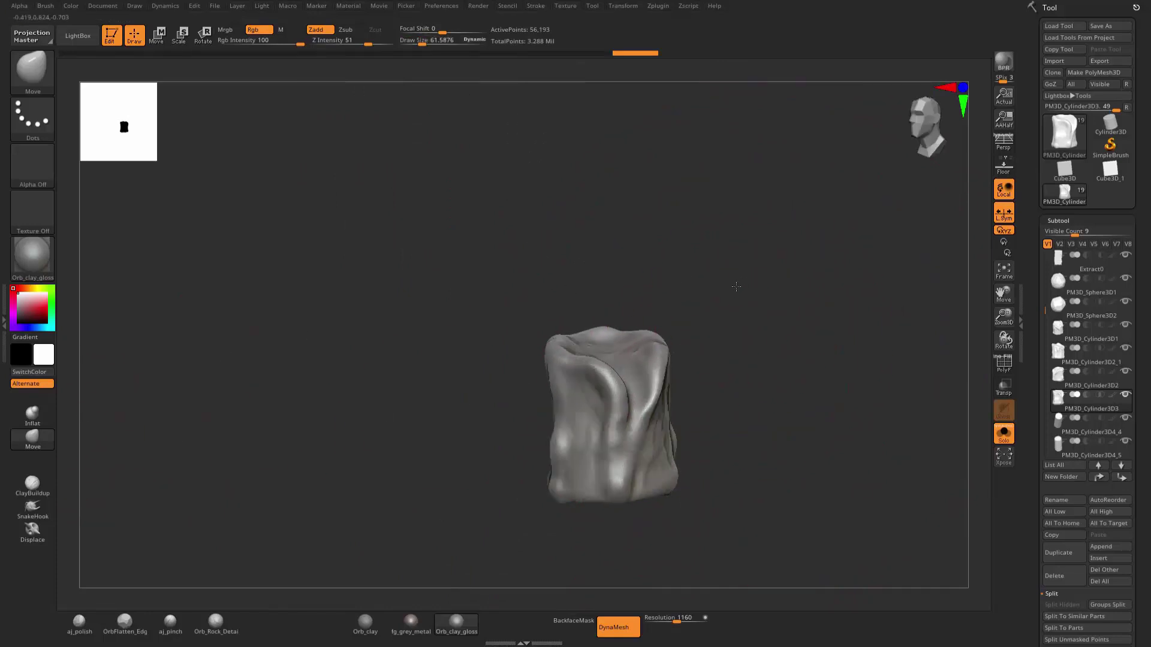
pyautogui.moveTo(727, 334)
pyautogui.mouseDown()
pyautogui.moveTo(706, 355)
pyautogui.moveTo(521, 383)
pyautogui.mouseUp()
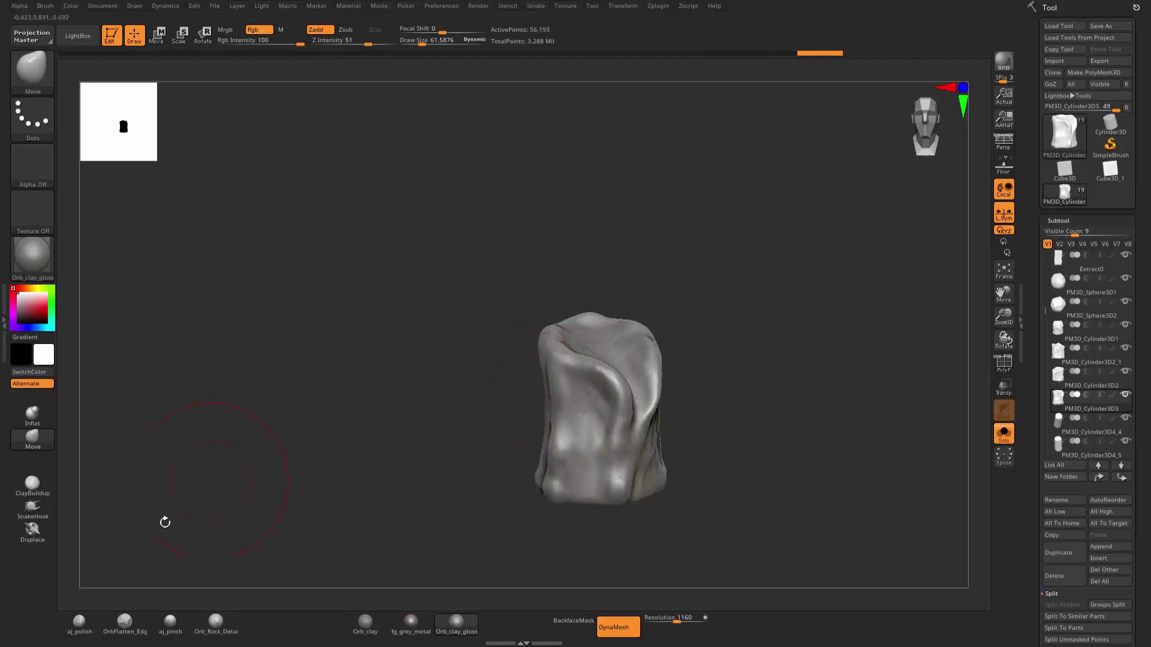
# With ClayBuildup at size about 19, add a wax ridge, a right-side drip and a small lump.
pyautogui.click(32, 484)
pyautogui.press('s')
pyautogui.moveTo(323, 365); pyautogui.dragTo(313, 365)
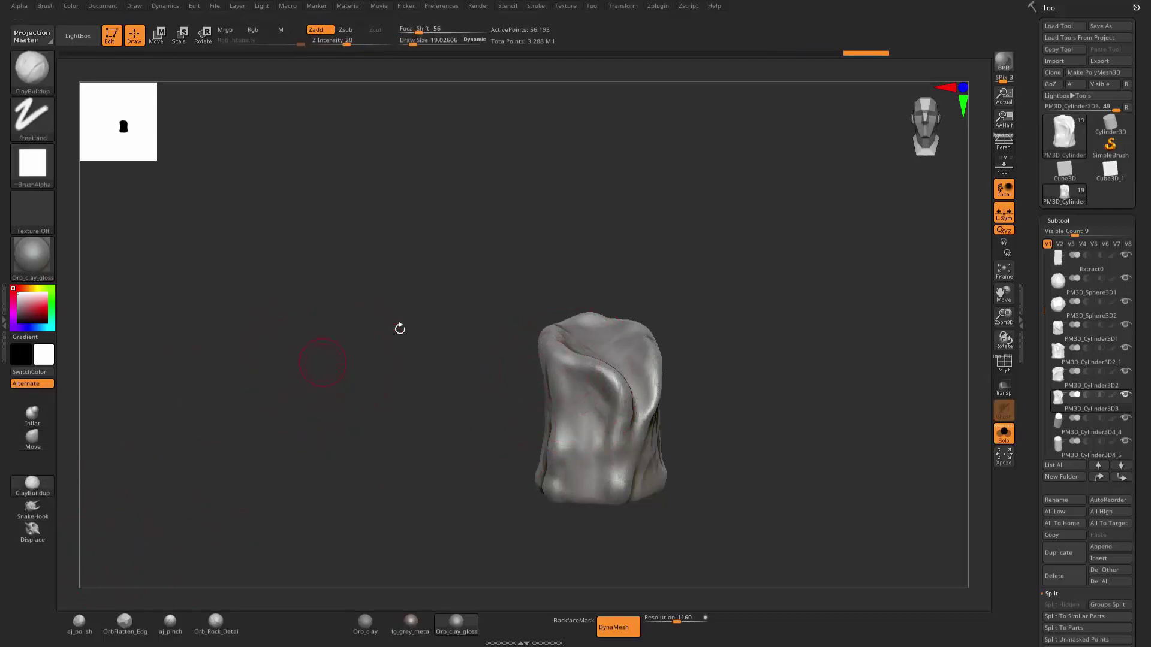
pyautogui.moveTo(783, 296); pyautogui.dragTo(681, 342)
pyautogui.moveTo(575, 371)
pyautogui.mouseDown()
pyautogui.moveTo(563, 456)
pyautogui.moveTo(563, 358)
pyautogui.moveTo(553, 442)
pyautogui.mouseUp()
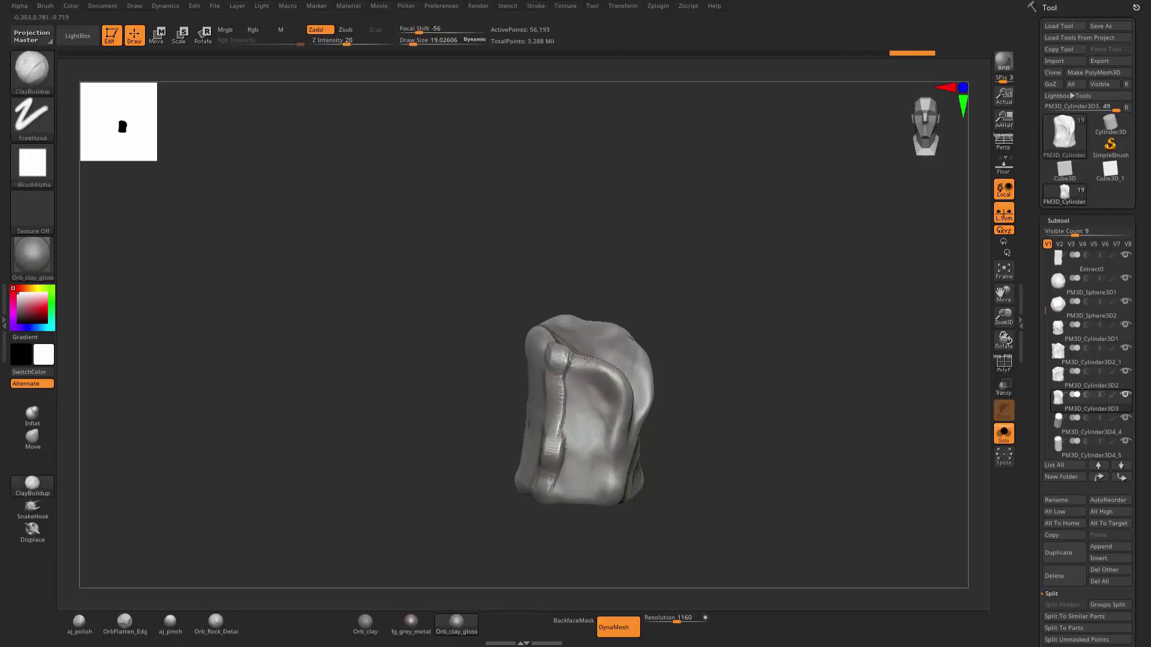
pyautogui.moveTo(612, 376); pyautogui.dragTo(612, 498)
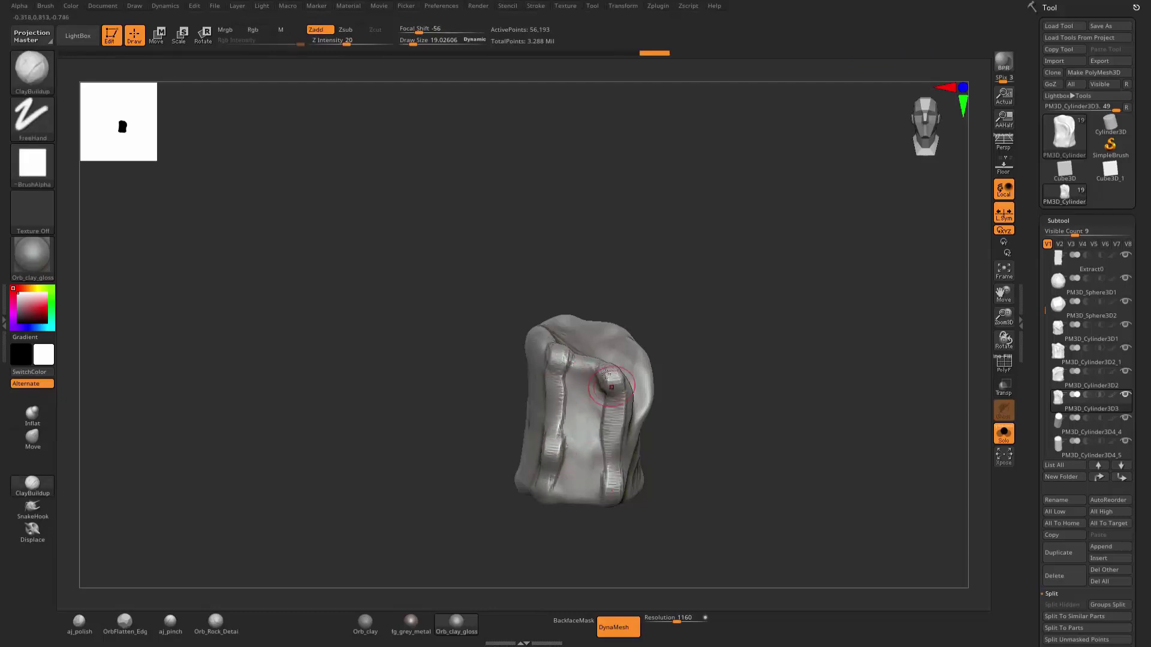
pyautogui.moveTo(609, 376); pyautogui.dragTo(617, 362)
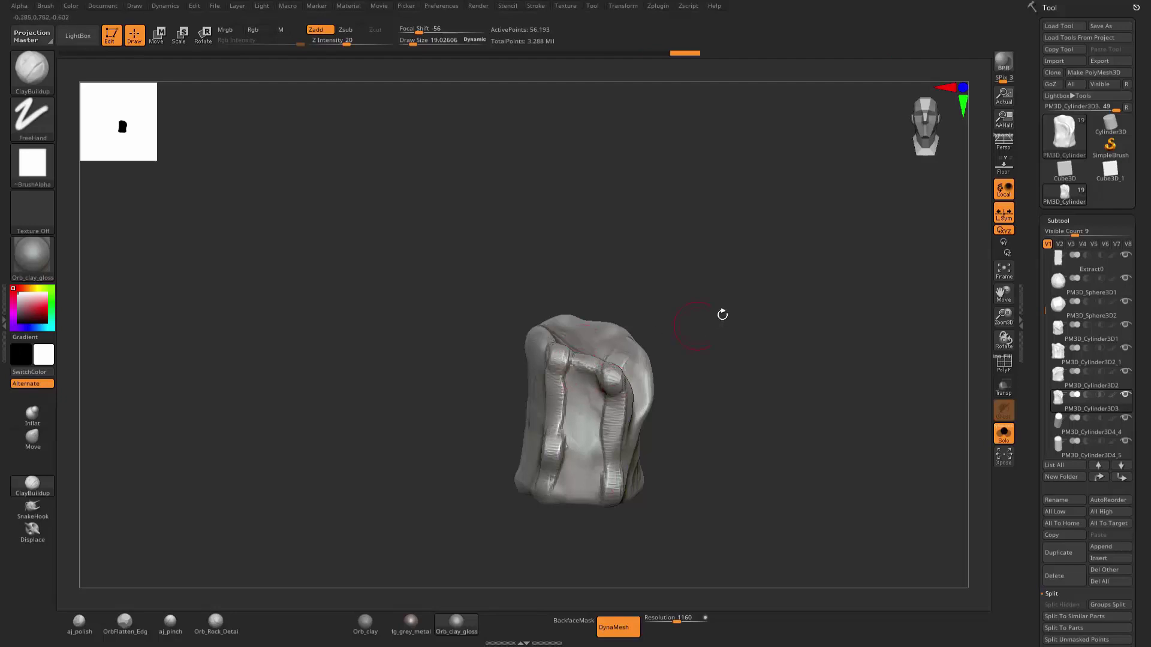
# Add a round wax blob on top, lower-front wax, a small lump and a central ridge.
pyautogui.moveTo(721, 314); pyautogui.dragTo(767, 319)
pyautogui.moveTo(523, 330); pyautogui.dragTo(480, 441)
pyautogui.moveTo(600, 455); pyautogui.dragTo(458, 344)
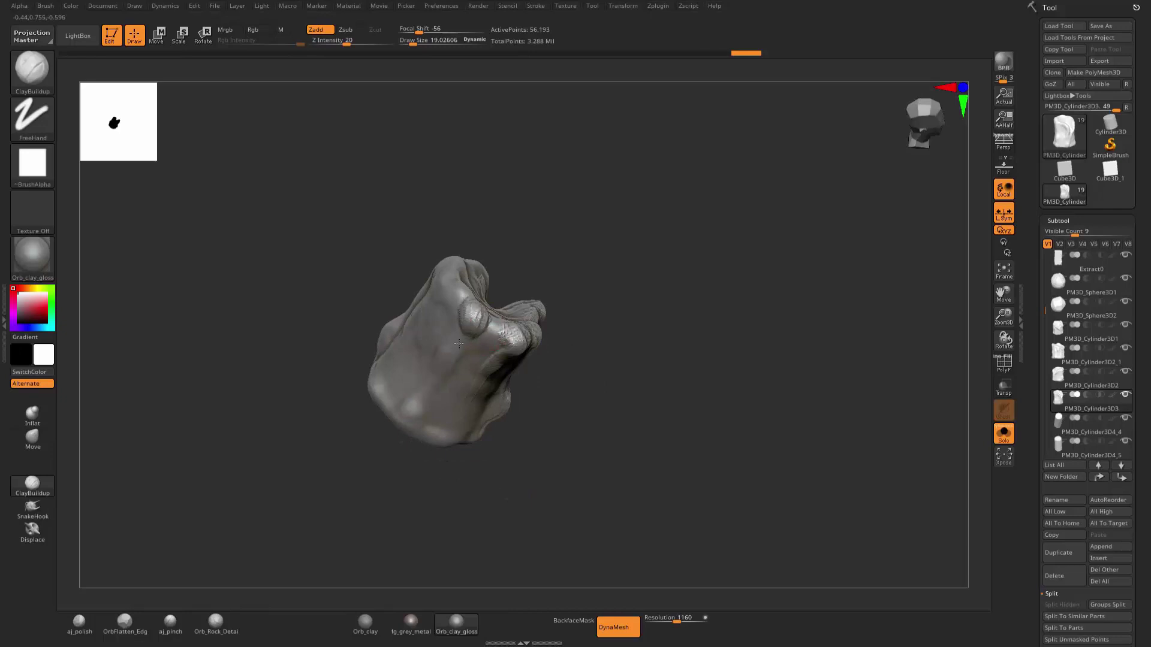
pyautogui.moveTo(408, 422); pyautogui.dragTo(414, 418)
pyautogui.moveTo(677, 390); pyautogui.dragTo(686, 303)
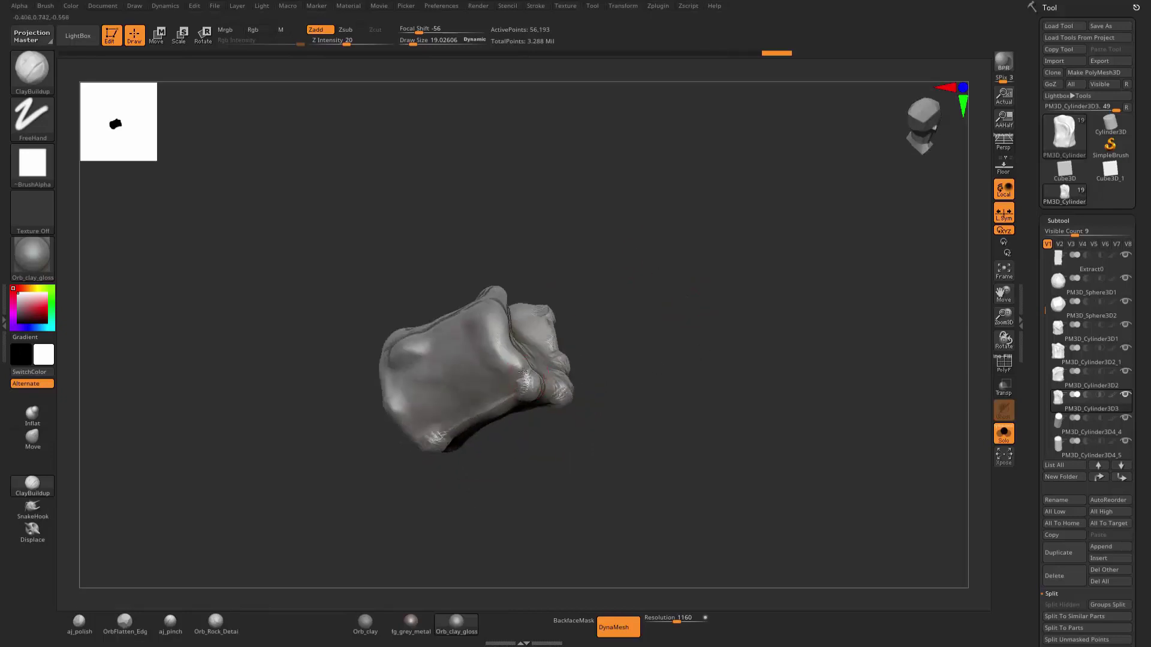
pyautogui.moveTo(511, 359); pyautogui.dragTo(496, 310)
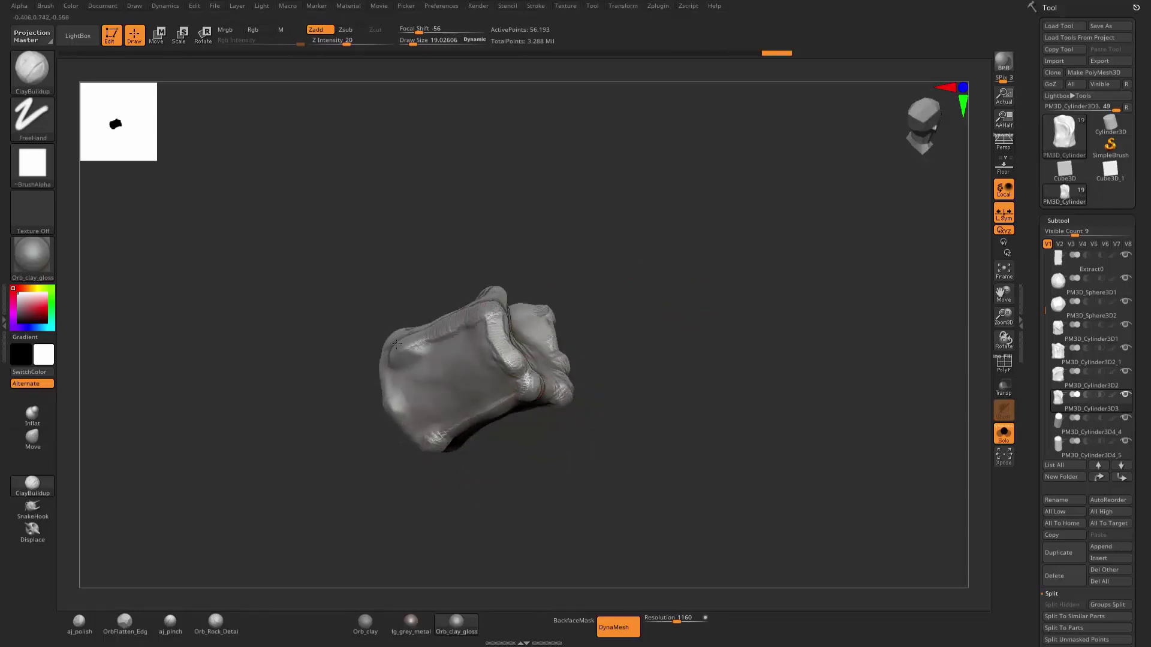
pyautogui.moveTo(638, 290); pyautogui.dragTo(487, 290)
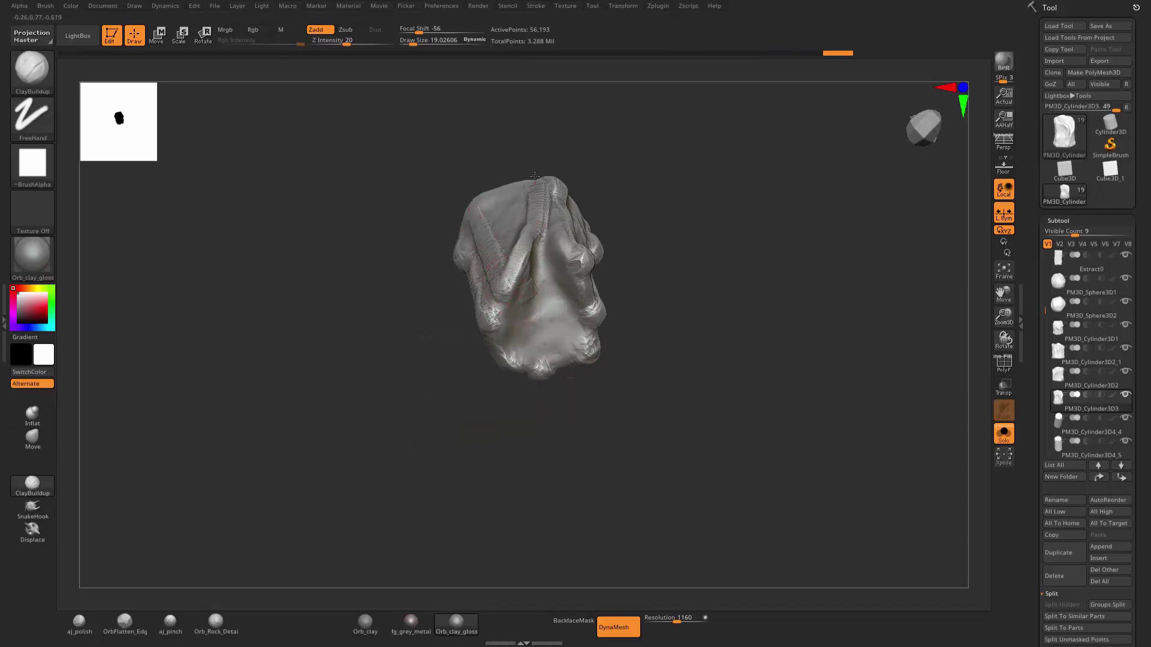
# DynaMesh the candle at resolution 1160 and smooth the buildup with a size-108 brush.
pyautogui.moveTo(659, 179)
pyautogui.mouseDown()
pyautogui.moveTo(736, 282)
pyautogui.moveTo(689, 296)
pyautogui.mouseUp()
pyautogui.press('s')
pyautogui.press('s')
pyautogui.press('s')
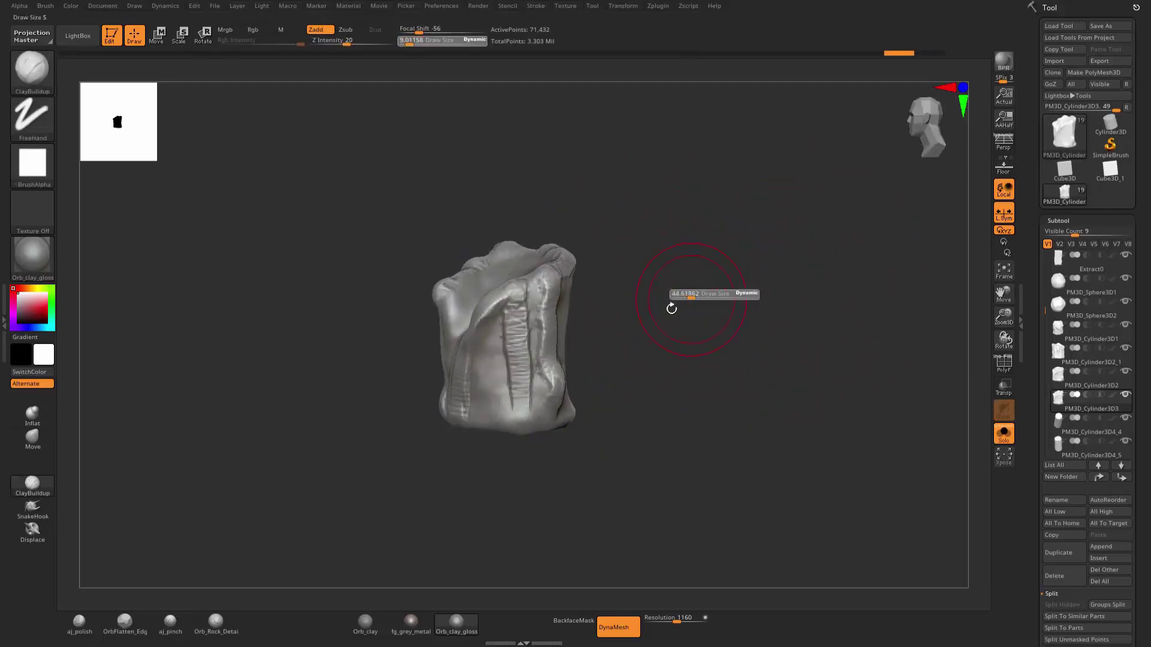
pyautogui.press('shift')
pyautogui.moveTo(627, 290)
pyautogui.mouseDown()
pyautogui.moveTo(459, 323)
pyautogui.moveTo(670, 304)
pyautogui.moveTo(333, 282)
pyautogui.mouseUp()
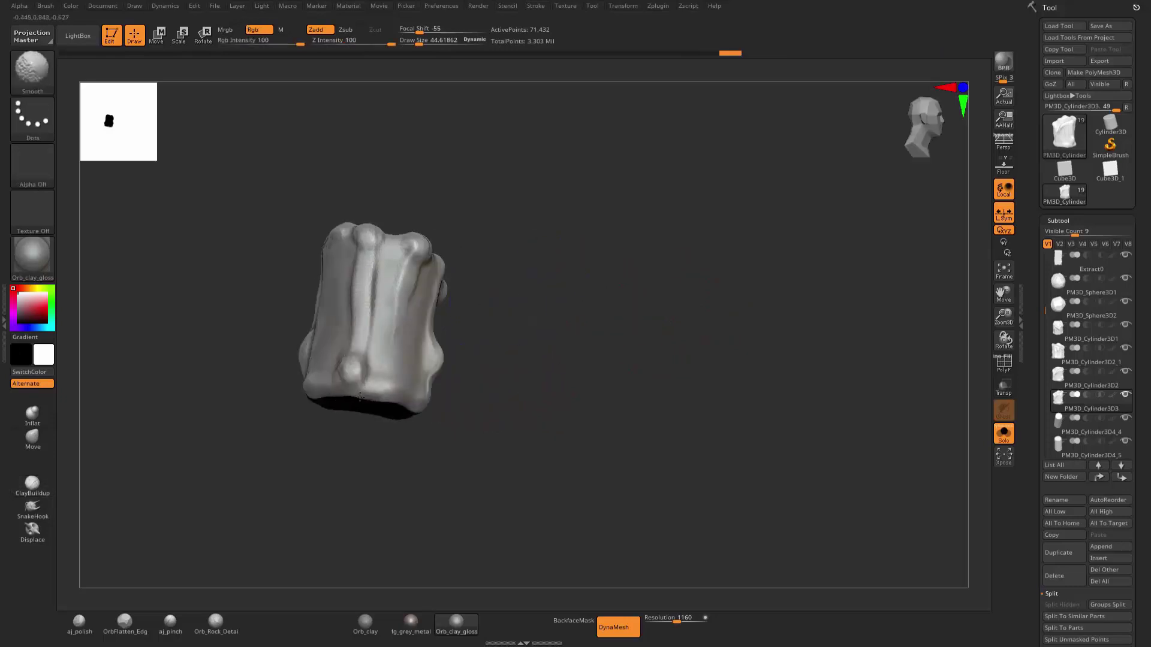
pyautogui.moveTo(360, 396)
pyautogui.mouseDown()
pyautogui.moveTo(524, 308)
pyautogui.moveTo(600, 311)
pyautogui.moveTo(248, 302)
pyautogui.mouseUp()
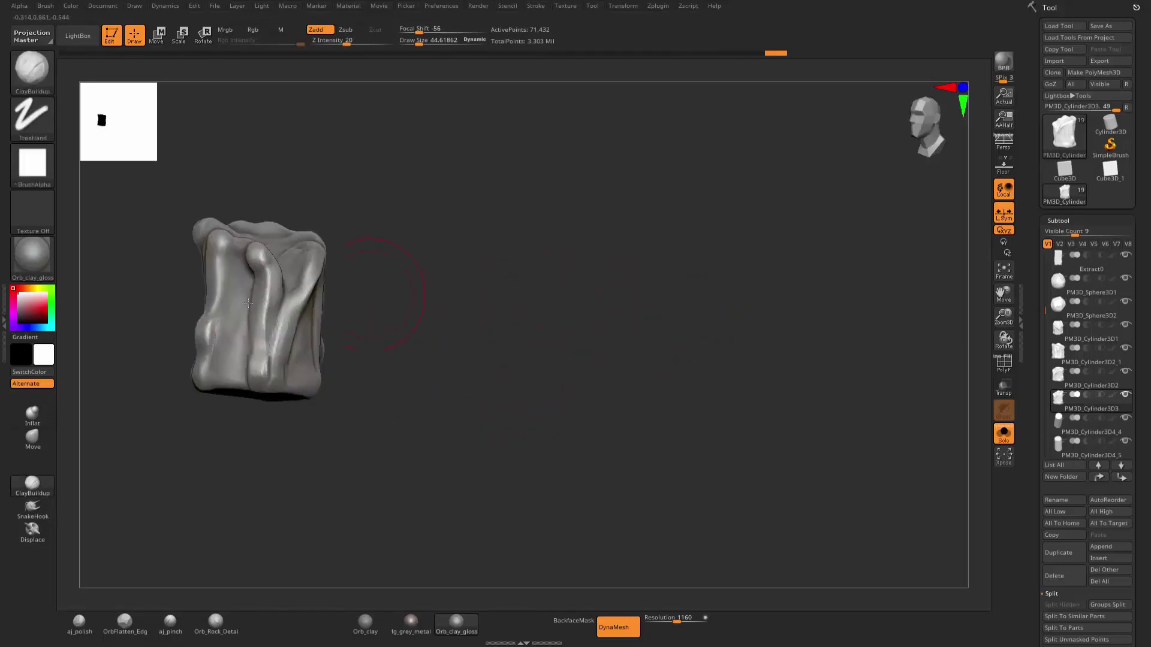
pyautogui.keyDown('alt'); pyautogui.moveTo(472, 301); pyautogui.dragTo(656, 285); pyautogui.keyUp('alt')
# Choose the FP_Metal_01 brush and orbit to inspect the candle's underside.
pyautogui.press('b')
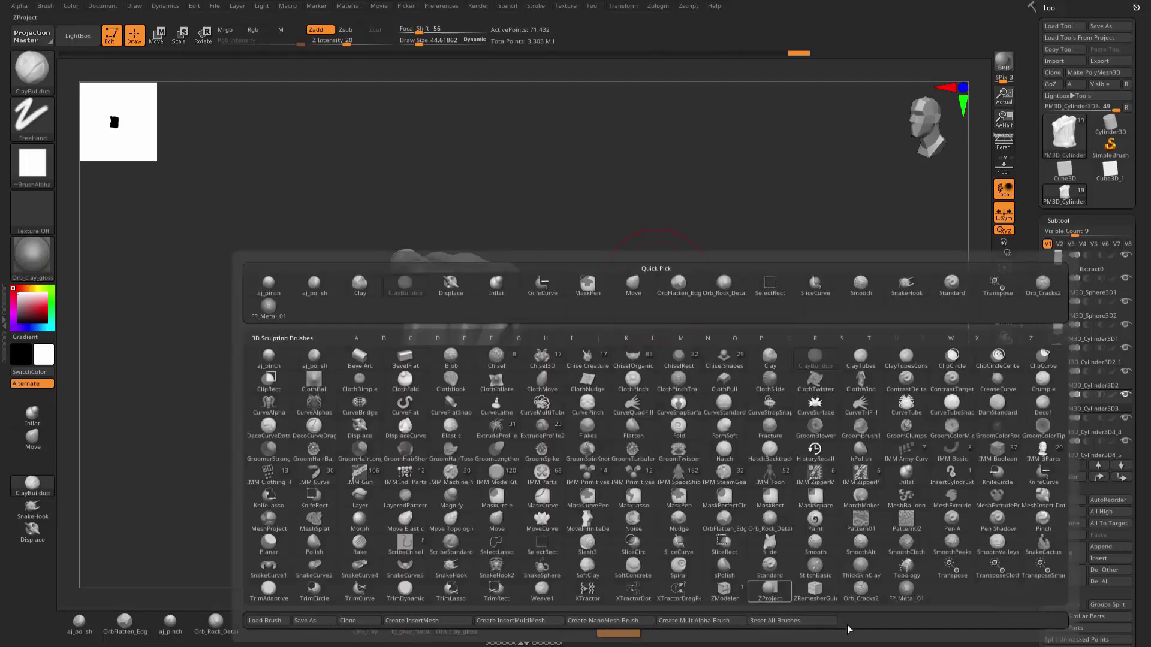
pyautogui.click(906, 592)
pyautogui.moveTo(560, 273)
pyautogui.mouseDown()
pyautogui.moveTo(583, 304)
pyautogui.moveTo(433, 383)
pyautogui.mouseUp()
pyautogui.moveTo(441, 292); pyautogui.dragTo(398, 334)
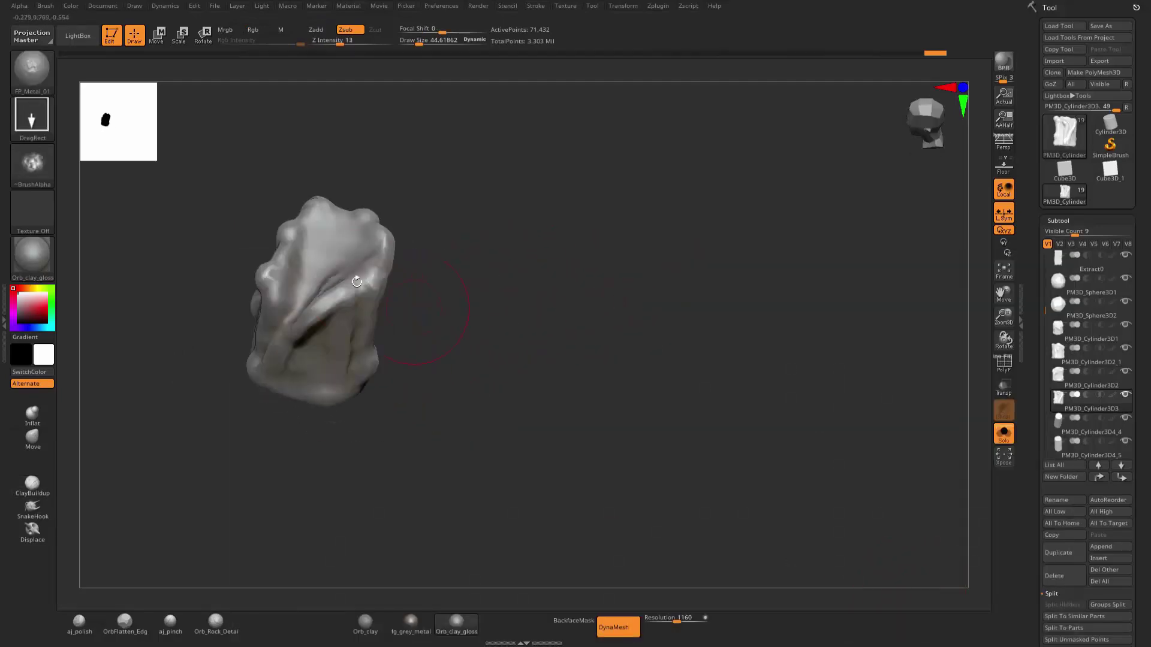
pyautogui.moveTo(334, 231)
pyautogui.mouseDown()
pyautogui.moveTo(417, 308)
pyautogui.moveTo(513, 286)
pyautogui.moveTo(491, 262)
pyautogui.moveTo(647, 362)
pyautogui.moveTo(645, 314)
pyautogui.moveTo(660, 342)
pyautogui.moveTo(668, 274)
pyautogui.moveTo(645, 288)
pyautogui.moveTo(631, 271)
pyautogui.moveTo(719, 258)
pyautogui.mouseUp()
# Turn off Solo, view the shelf from the front, and select PM3D_Cylinder3D4_4.
pyautogui.click(1004, 433)
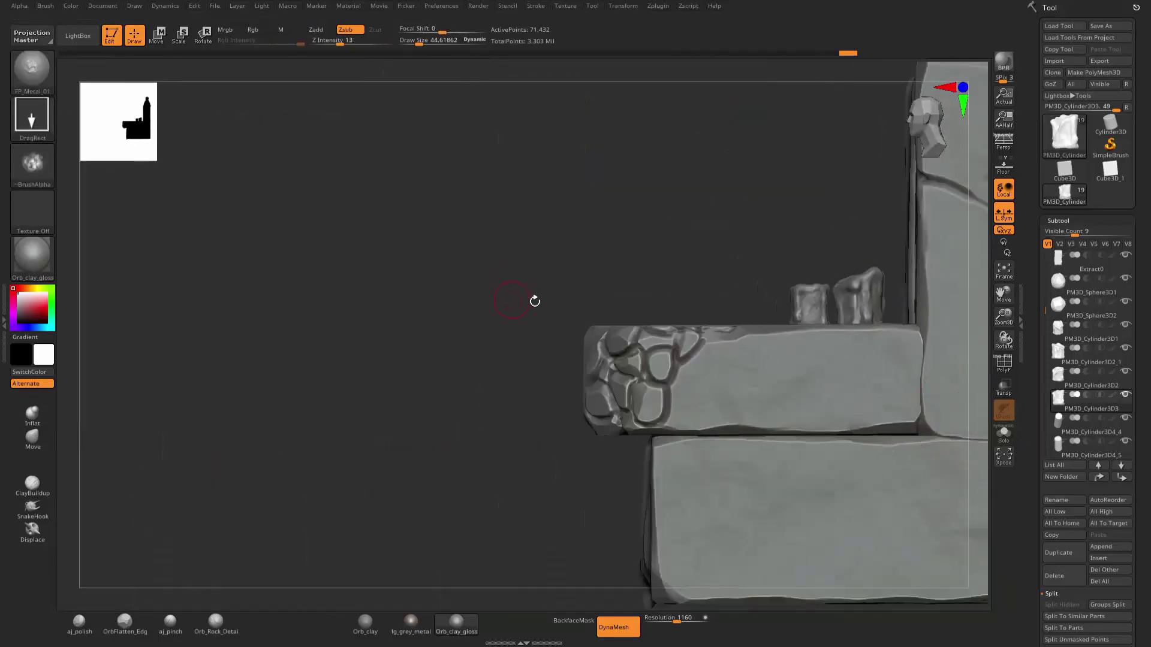
pyautogui.moveTo(532, 300); pyautogui.dragTo(93, 425)
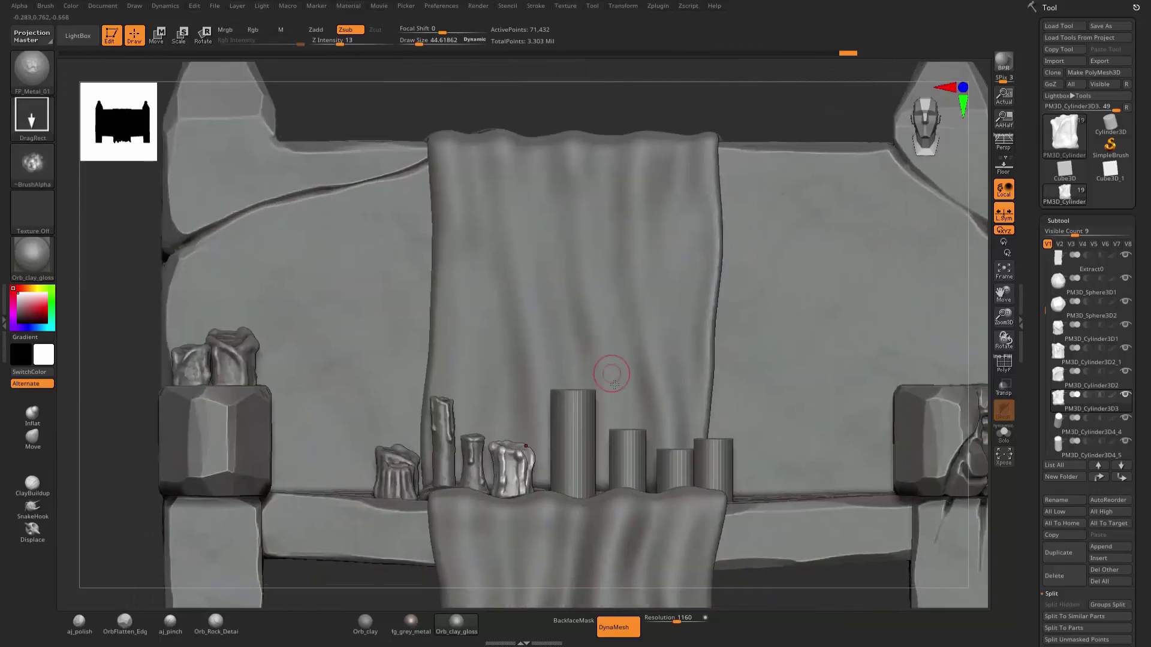
pyautogui.keyDown('alt'); pyautogui.click(574, 427); pyautogui.keyUp('alt')
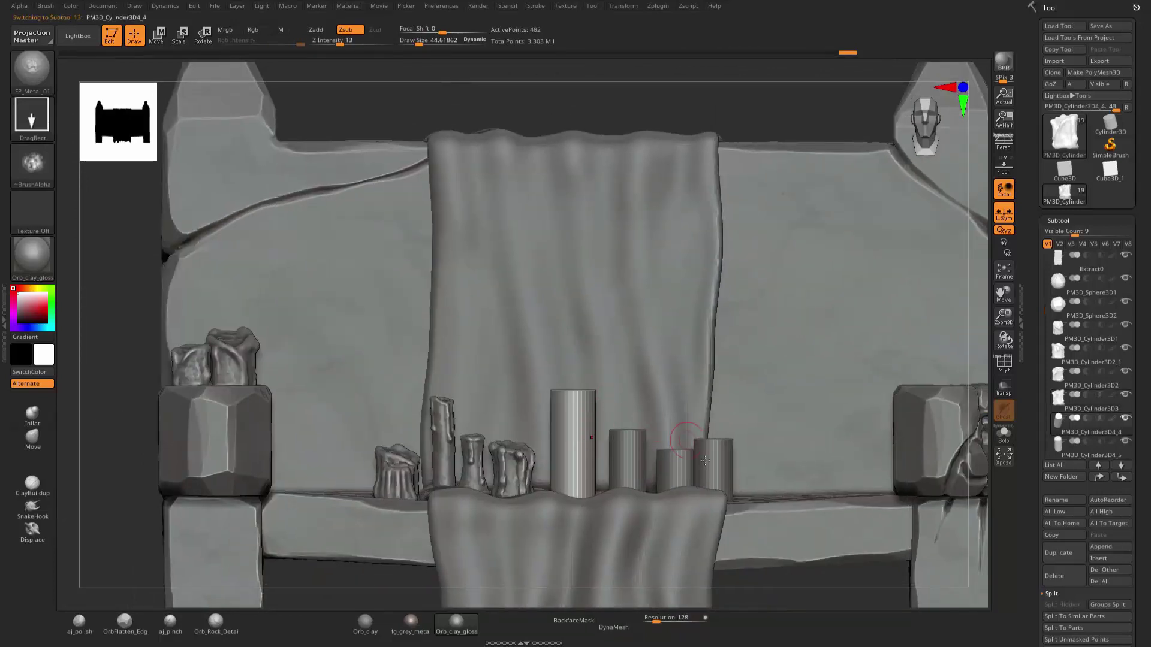
# Isolate the tall cylinder with Solo, frame it, and enlarge the brush.
pyautogui.click(1005, 441)
pyautogui.press('f')
pyautogui.write('504')
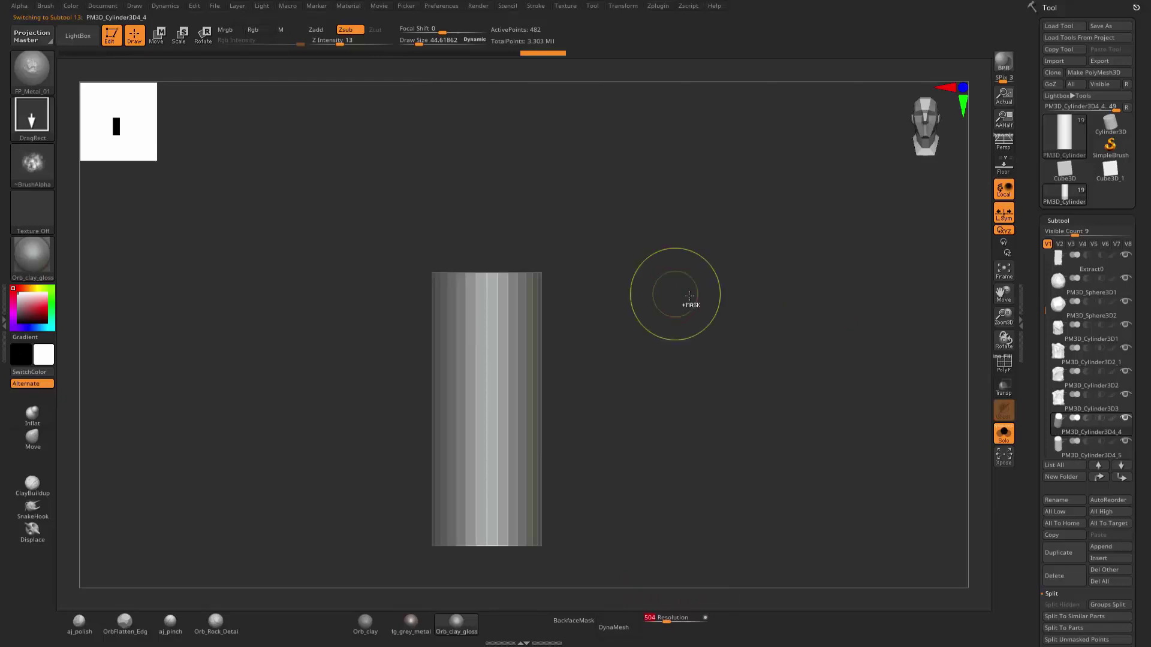
pyautogui.press('s')
pyautogui.moveTo(660, 298); pyautogui.dragTo(669, 298)
# DynaMesh the cylinder at resolution 504 and smooth off its streaks with a size-51 brush.
pyautogui.click(602, 624)
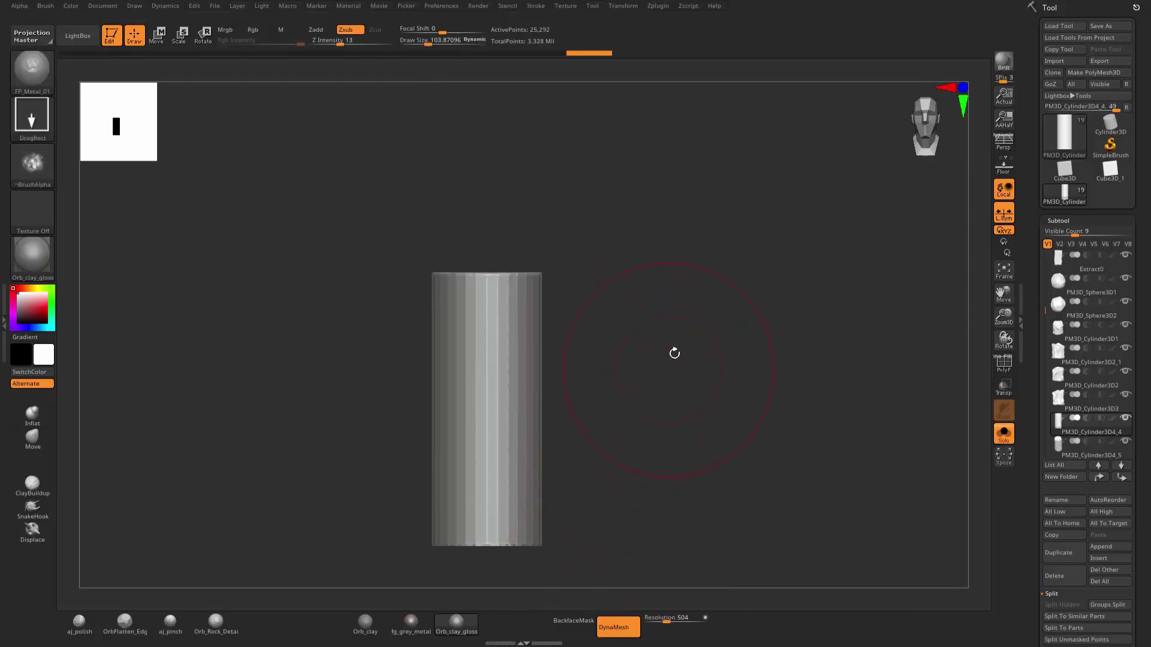
pyautogui.press('s')
pyautogui.moveTo(663, 353); pyautogui.dragTo(659, 353)
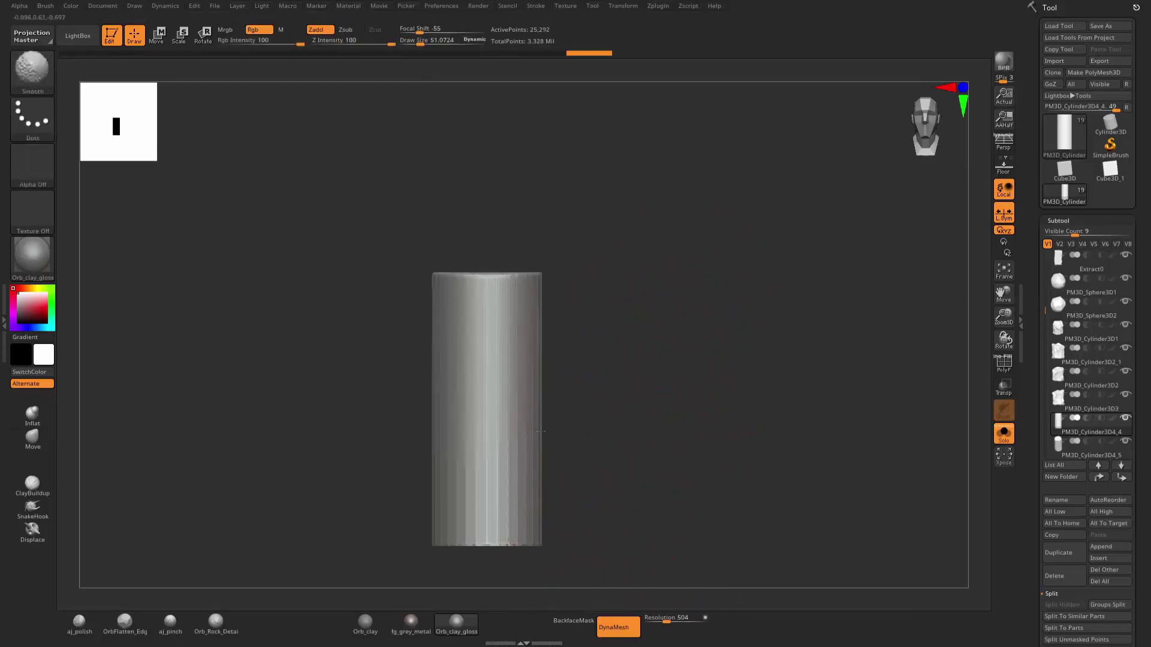
pyautogui.moveTo(579, 302)
pyautogui.mouseDown()
pyautogui.moveTo(588, 347)
pyautogui.moveTo(474, 264)
pyautogui.mouseUp()
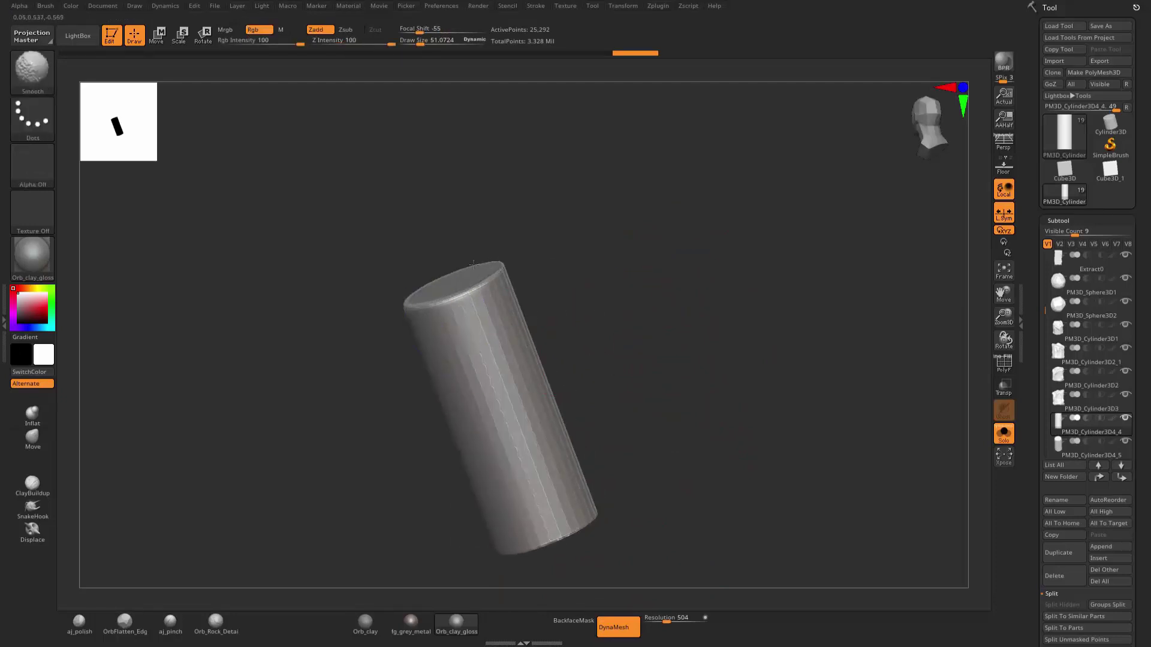
pyautogui.moveTo(475, 309)
pyautogui.keyDown('shift'); pyautogui.mouseDown()
pyautogui.moveTo(528, 407)
pyautogui.moveTo(609, 511)
pyautogui.mouseUp(); pyautogui.keyUp('shift')
pyautogui.keyDown('shift'); pyautogui.moveTo(422, 328); pyautogui.dragTo(656, 334); pyautogui.keyUp('shift')
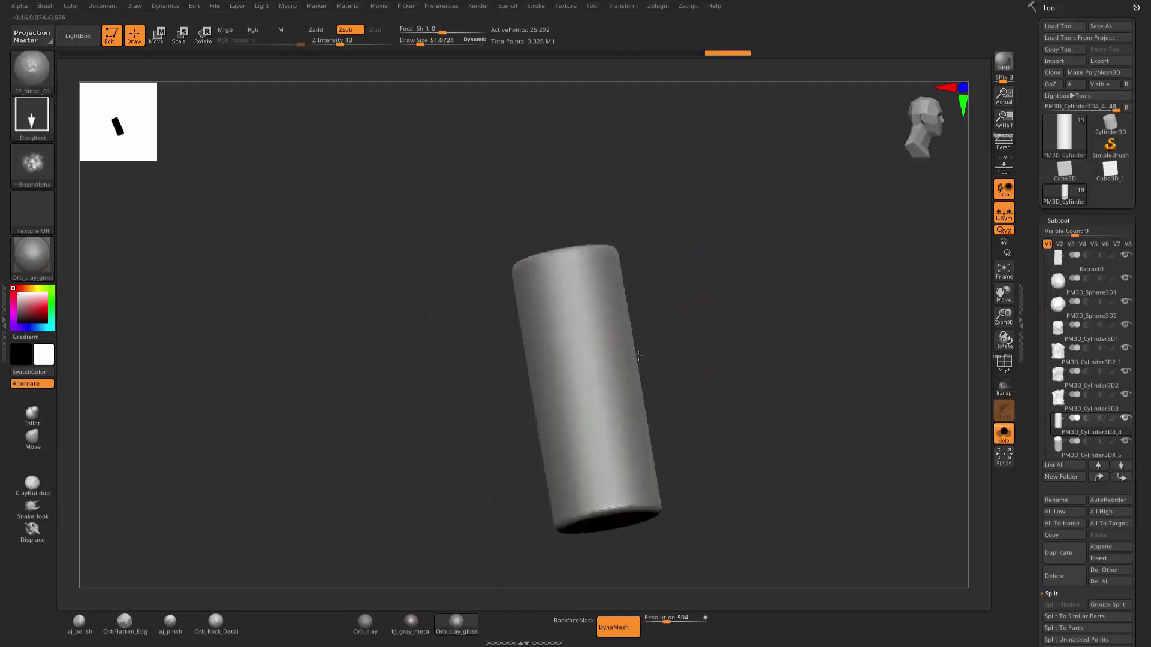
pyautogui.click(33, 487)
# At brush size about 13.5, build a wax rim along the cylinder's top edge.
pyautogui.press('s')
pyautogui.moveTo(747, 308)
pyautogui.mouseDown()
pyautogui.moveTo(563, 358)
pyautogui.moveTo(623, 327)
pyautogui.moveTo(546, 329)
pyautogui.mouseUp()
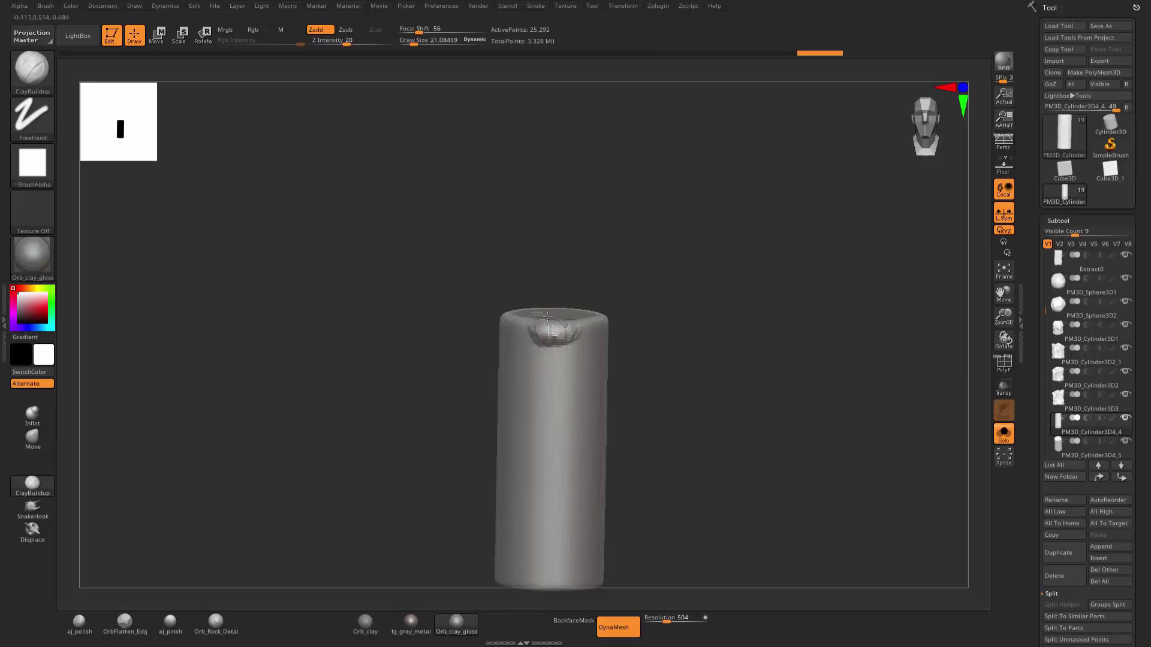
pyautogui.moveTo(655, 288)
pyautogui.mouseDown()
pyautogui.moveTo(543, 325)
pyautogui.moveTo(574, 371)
pyautogui.moveTo(578, 457)
pyautogui.moveTo(576, 339)
pyautogui.moveTo(668, 321)
pyautogui.moveTo(593, 367)
pyautogui.moveTo(515, 361)
pyautogui.mouseUp()
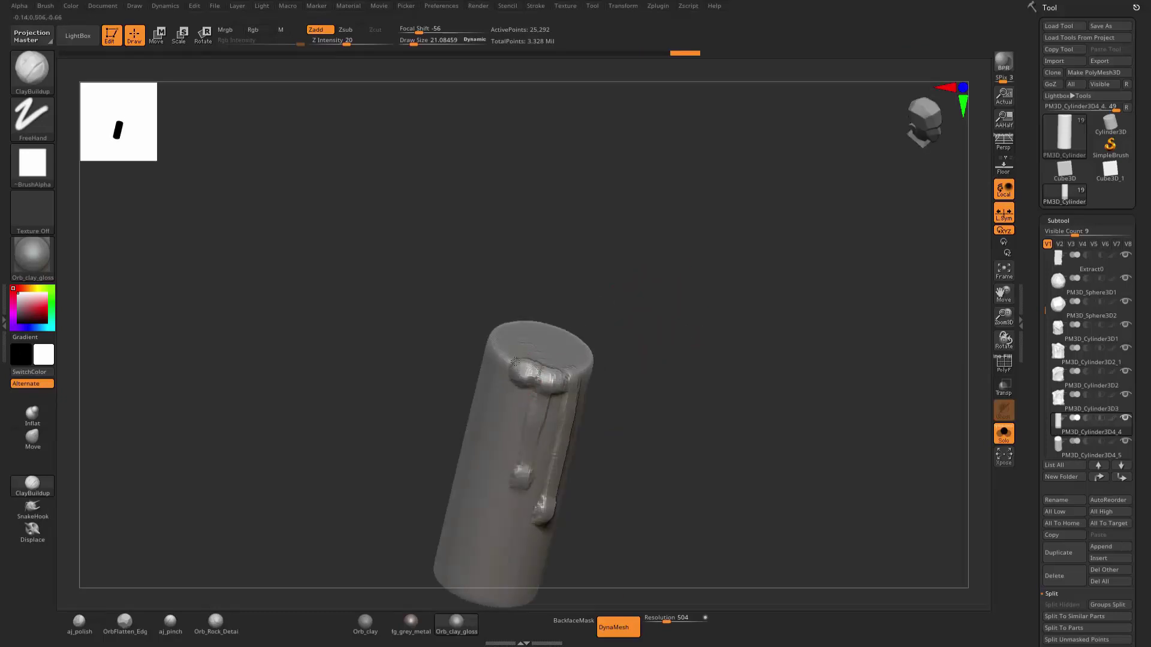
pyautogui.moveTo(491, 324); pyautogui.dragTo(521, 292)
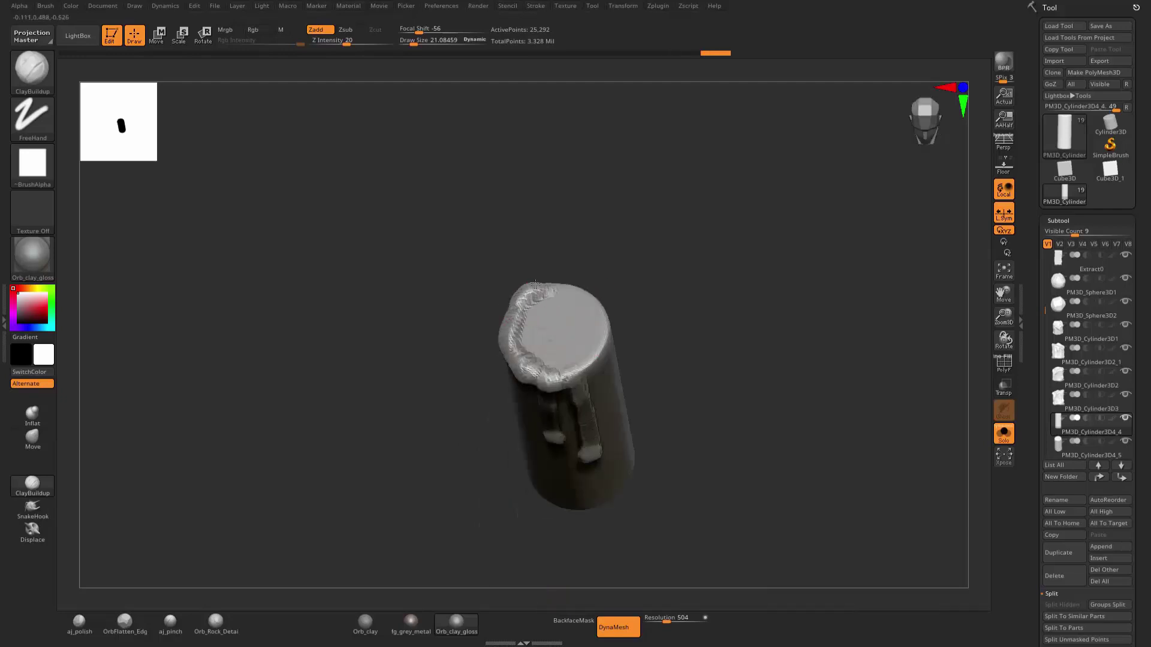
pyautogui.moveTo(603, 296)
pyautogui.mouseDown()
pyautogui.moveTo(596, 282)
pyautogui.moveTo(607, 324)
pyautogui.moveTo(576, 374)
pyautogui.mouseUp()
# Pull a left drip into a rounded blob, undo a stray stroke, and add a front drip.
pyautogui.moveTo(653, 299)
pyautogui.mouseDown()
pyautogui.moveTo(690, 282)
pyautogui.moveTo(732, 303)
pyautogui.moveTo(695, 258)
pyautogui.moveTo(722, 290)
pyautogui.moveTo(738, 288)
pyautogui.moveTo(547, 308)
pyautogui.moveTo(545, 356)
pyautogui.mouseUp()
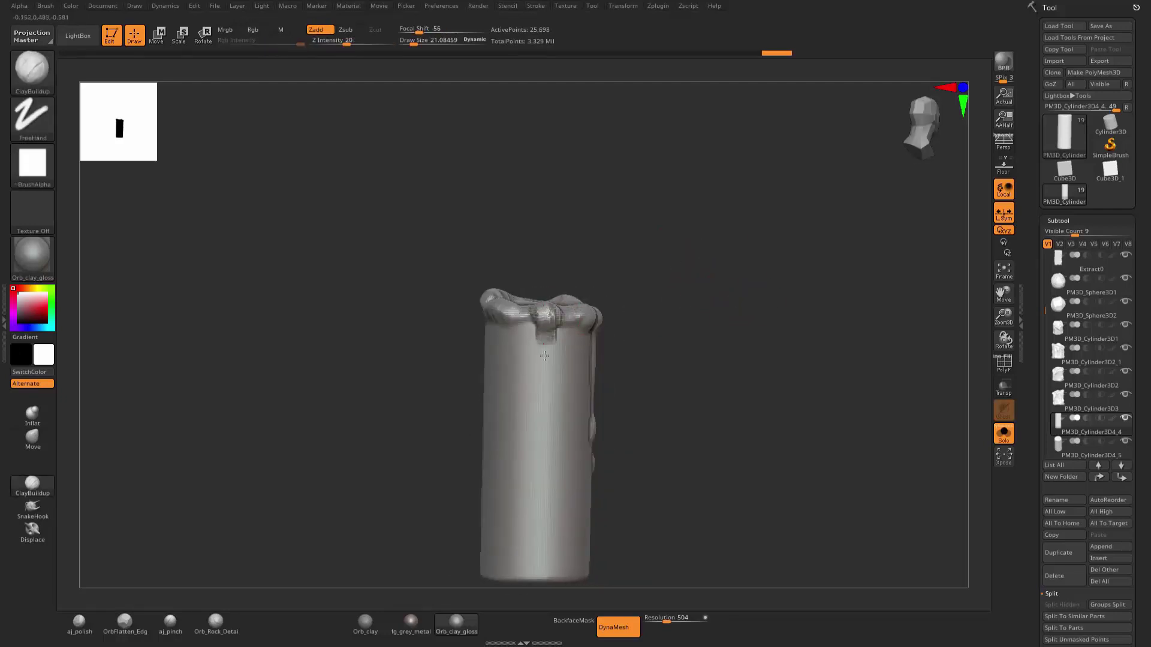
pyautogui.moveTo(547, 303); pyautogui.dragTo(485, 327)
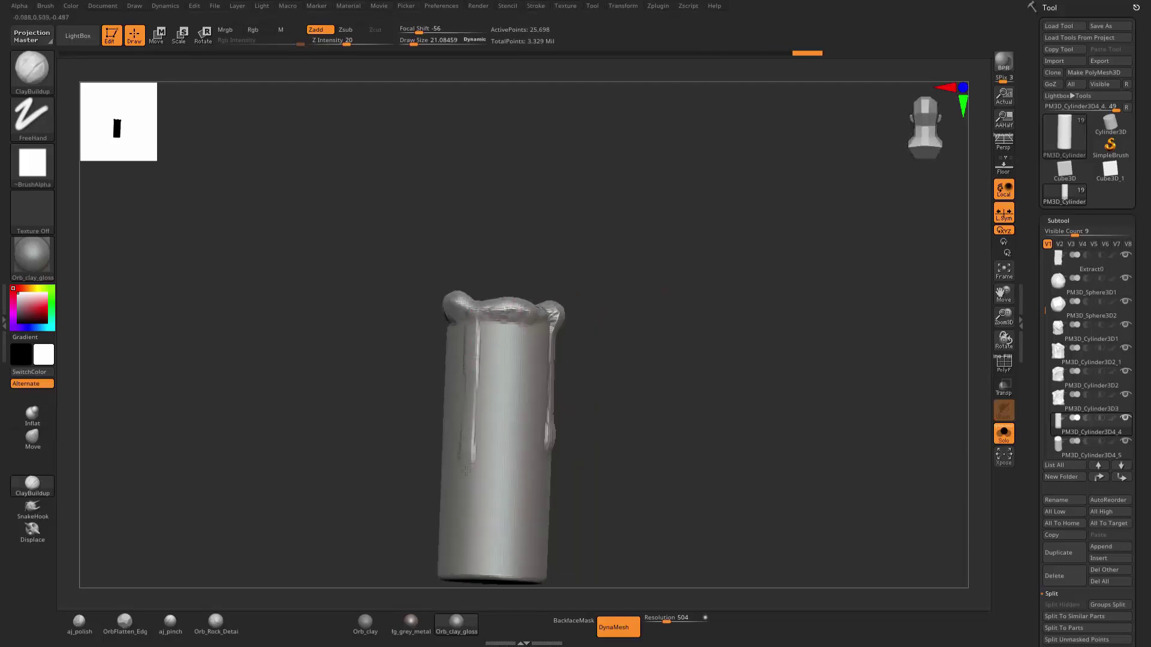
pyautogui.moveTo(466, 471)
pyautogui.mouseDown()
pyautogui.moveTo(472, 497)
pyautogui.moveTo(468, 392)
pyautogui.mouseUp()
pyautogui.moveTo(474, 309)
pyautogui.mouseDown()
pyautogui.moveTo(531, 336)
pyautogui.moveTo(494, 416)
pyautogui.mouseUp()
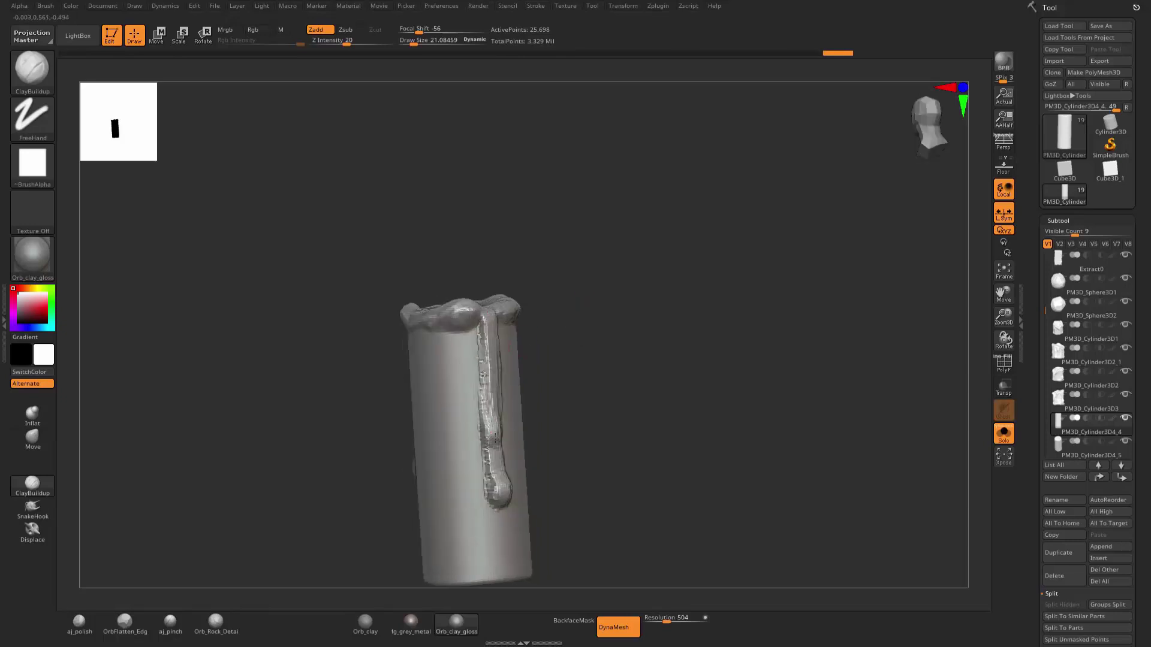
pyautogui.moveTo(565, 411)
pyautogui.mouseDown()
pyautogui.moveTo(430, 334)
pyautogui.moveTo(454, 539)
pyautogui.mouseUp()
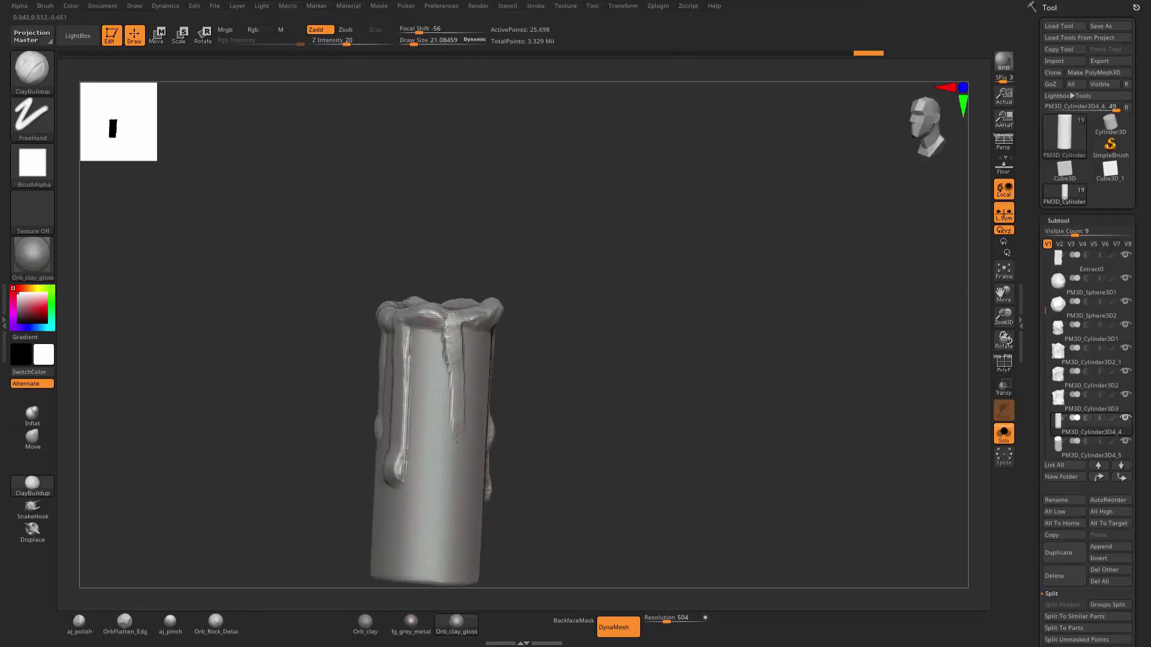
pyautogui.hotkey('ctrl', 'z')
pyautogui.moveTo(573, 342); pyautogui.dragTo(467, 334)
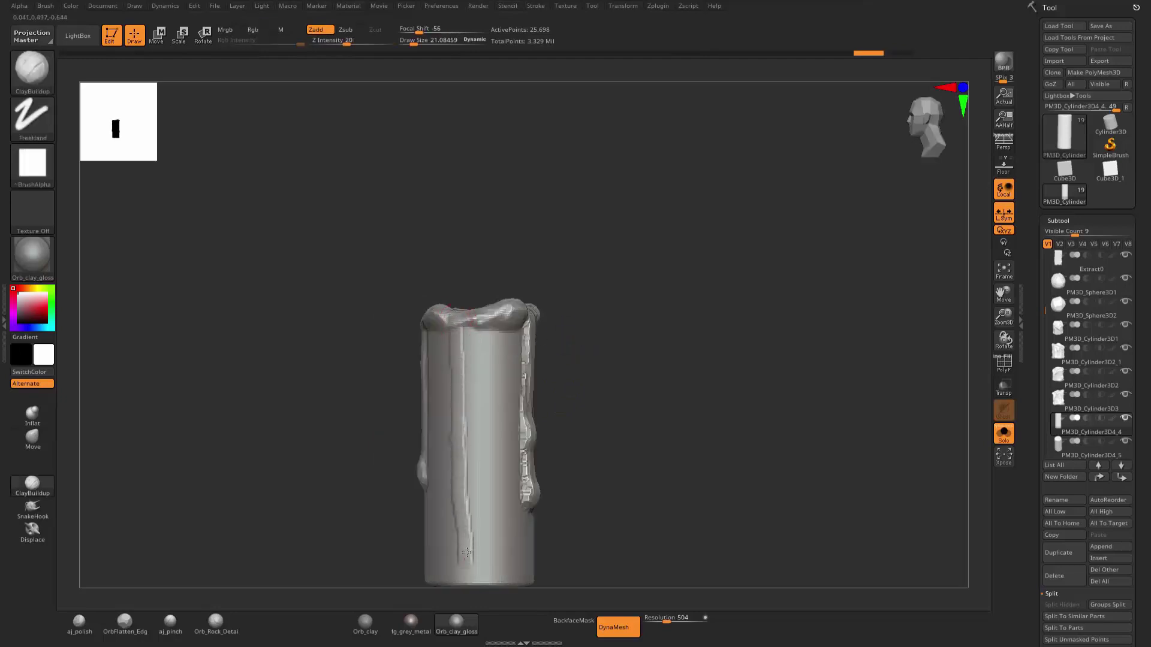
pyautogui.moveTo(467, 553); pyautogui.dragTo(458, 357)
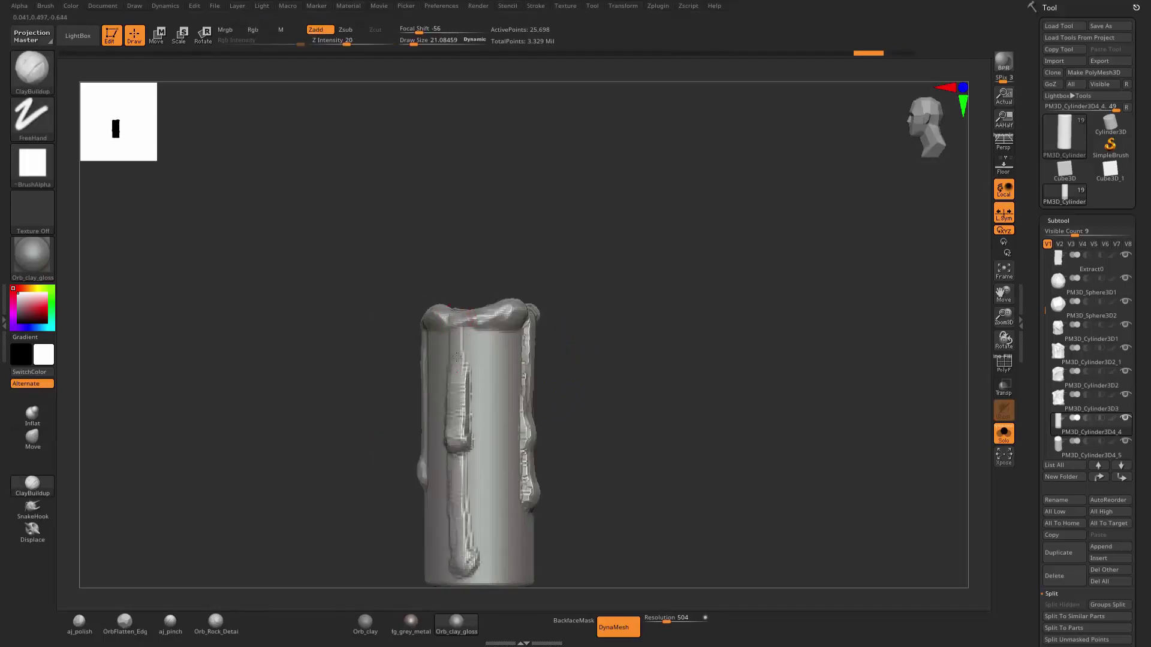
# Add lumpy wax around the candle's base and raise the DynaMesh resolution to 1000.
pyautogui.moveTo(653, 404)
pyautogui.mouseDown()
pyautogui.moveTo(734, 294)
pyautogui.moveTo(709, 322)
pyautogui.moveTo(453, 453)
pyautogui.mouseUp()
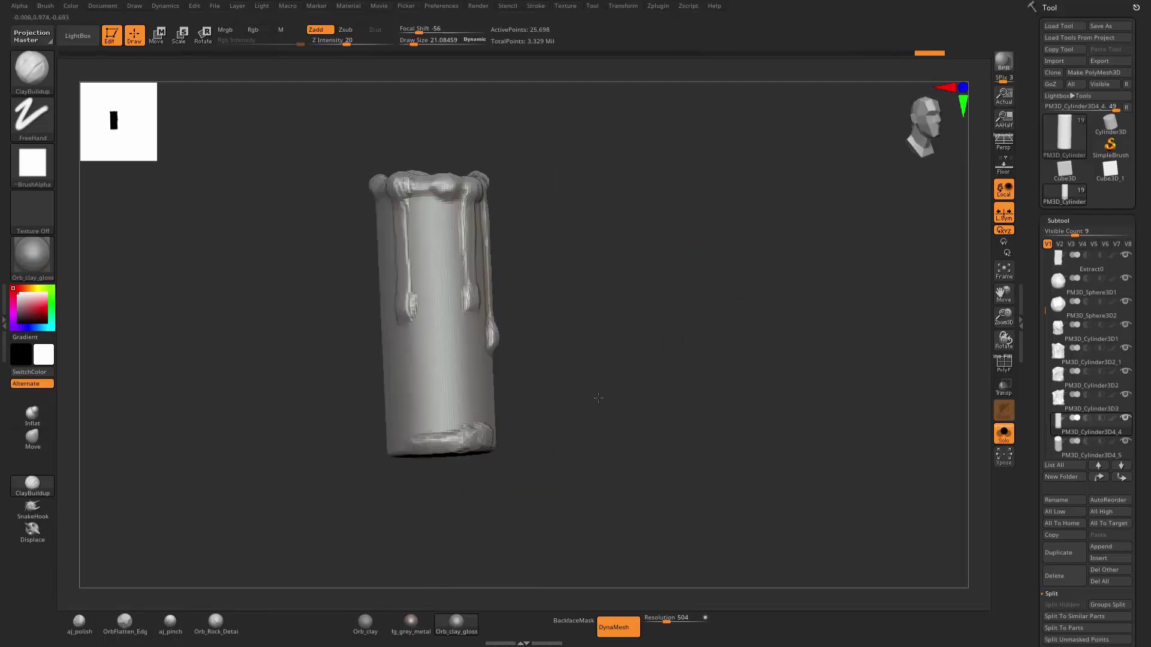
pyautogui.moveTo(422, 447); pyautogui.dragTo(433, 442, button='right')
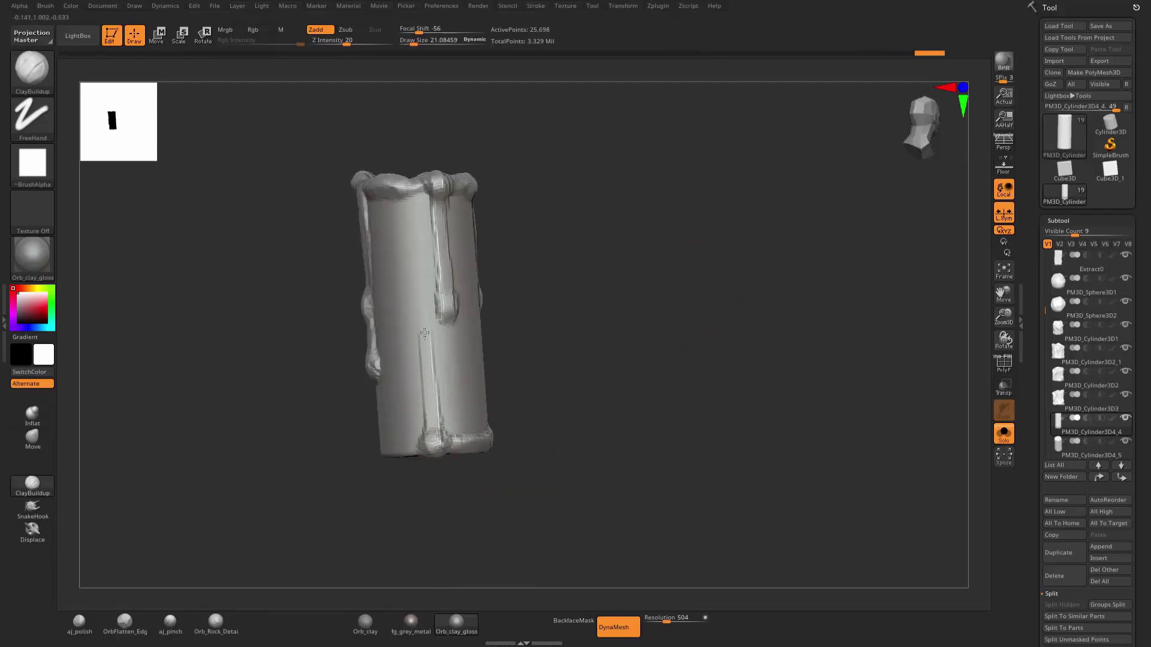
pyautogui.moveTo(542, 331); pyautogui.dragTo(392, 466)
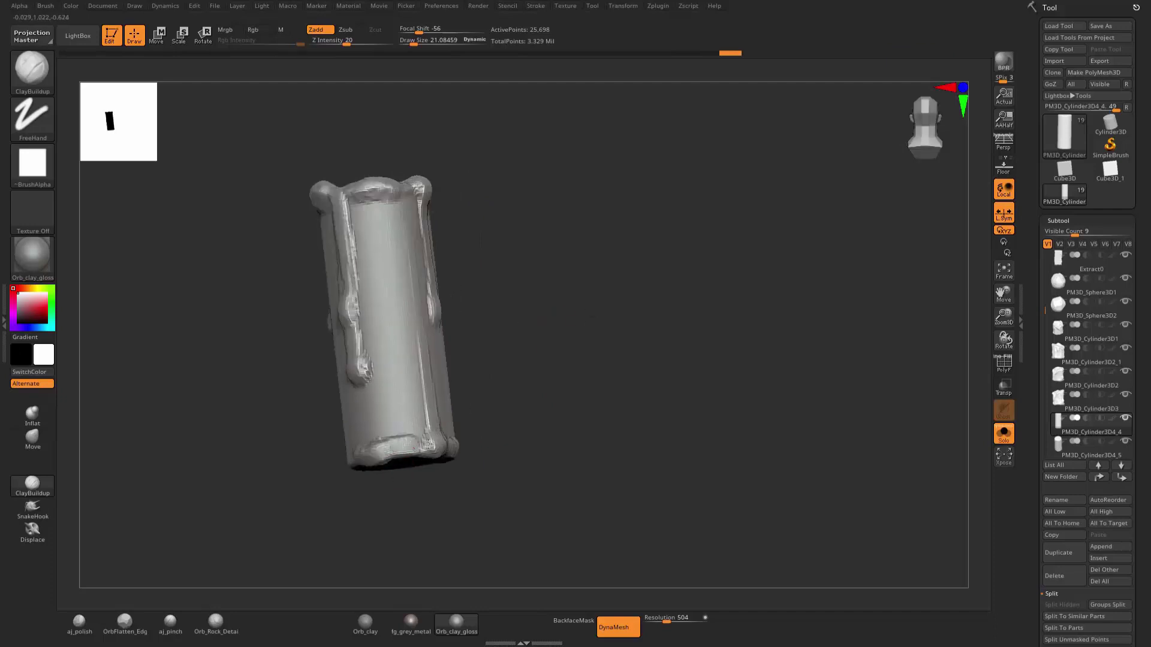
pyautogui.moveTo(427, 445); pyautogui.dragTo(420, 459, button='right')
pyautogui.moveTo(399, 456); pyautogui.dragTo(397, 458)
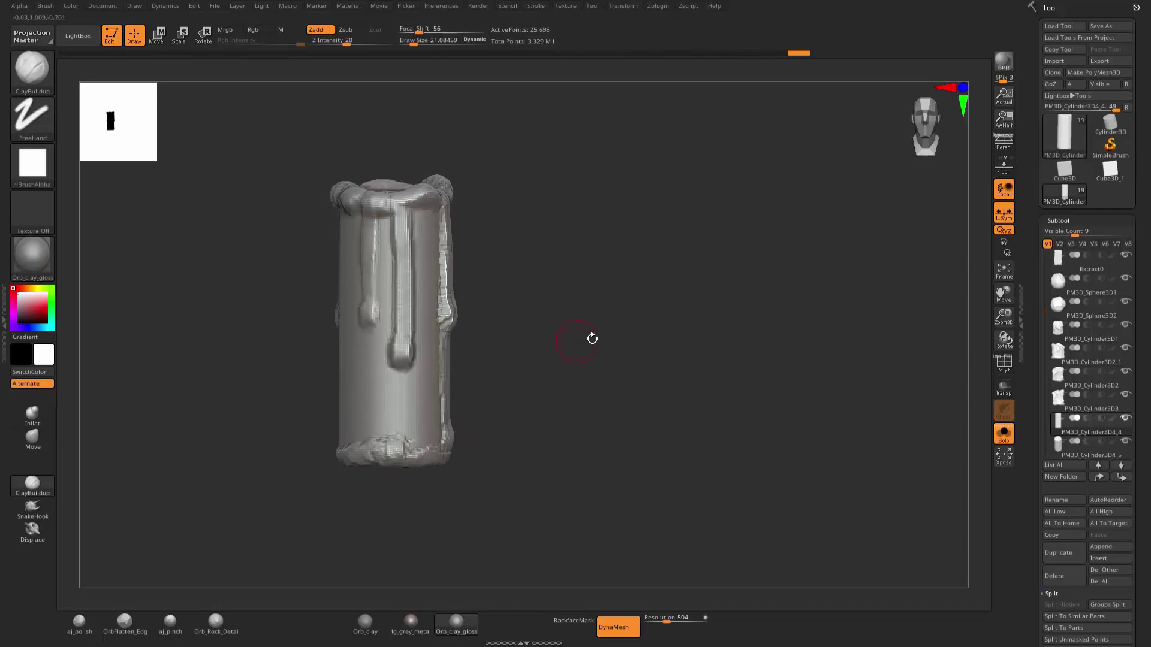
pyautogui.moveTo(592, 339)
pyautogui.mouseDown(button='right')
pyautogui.moveTo(603, 321)
pyautogui.moveTo(753, 316)
pyautogui.moveTo(799, 288)
pyautogui.moveTo(745, 301)
pyautogui.mouseUp(button='right')
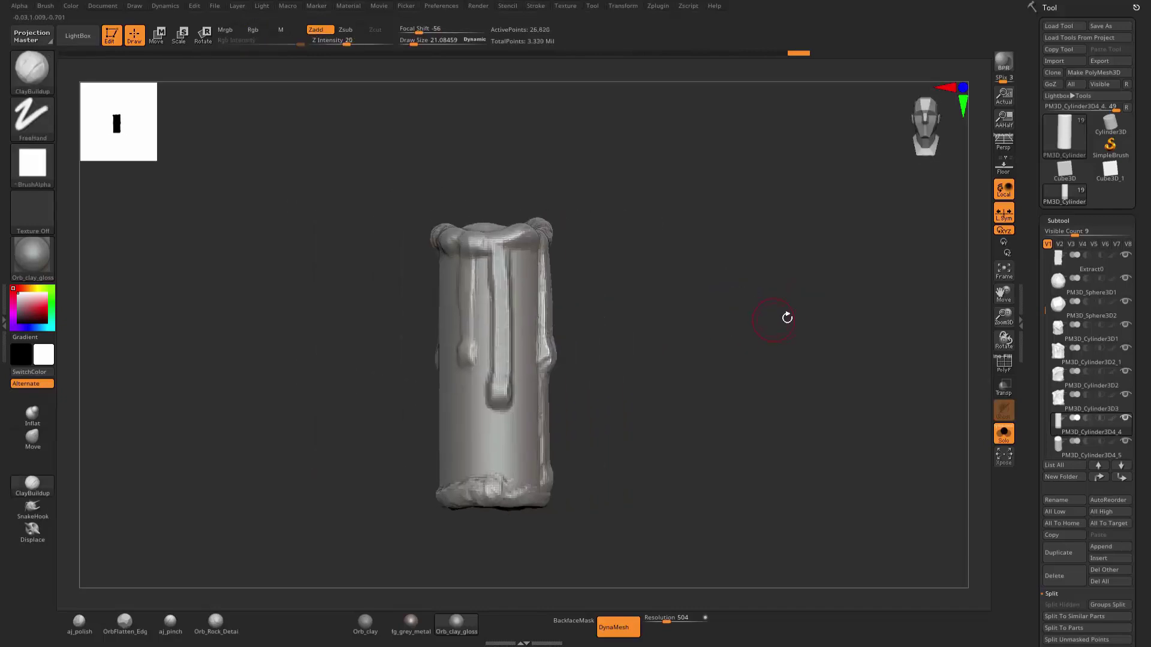
pyautogui.press('s')
pyautogui.click(730, 359)
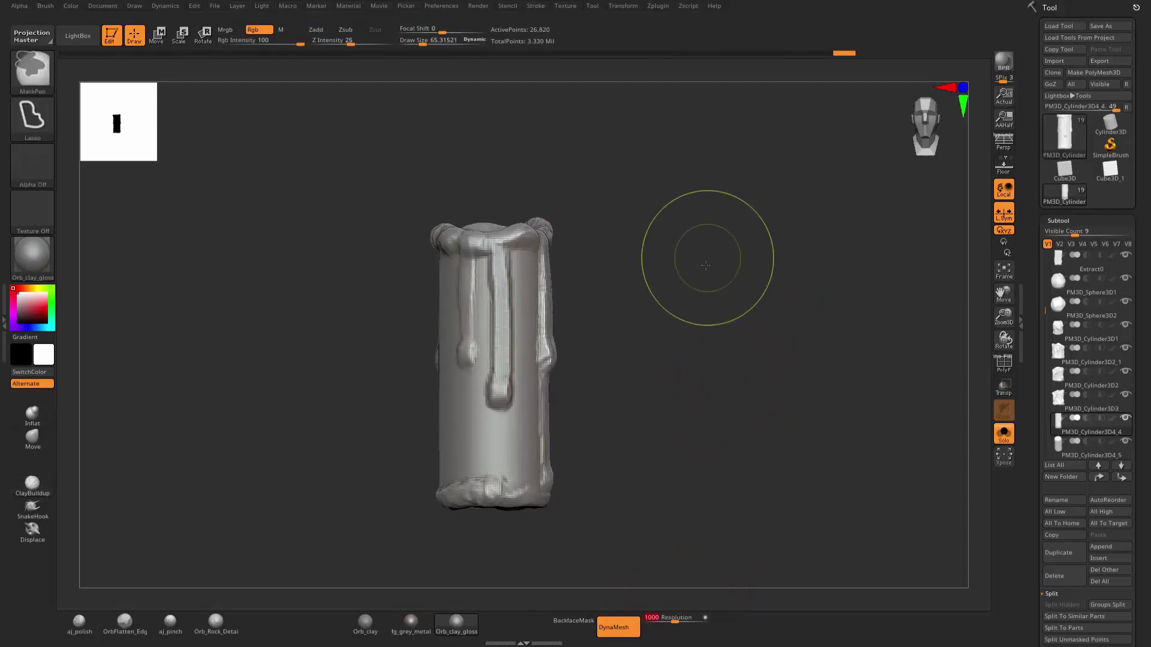
# Re-DynaMesh the candle to 105,389 points and smooth its drips.
pyautogui.keyDown('ctrl'); pyautogui.moveTo(707, 258); pyautogui.dragTo(689, 267); pyautogui.keyUp('ctrl')
pyautogui.press('shift')
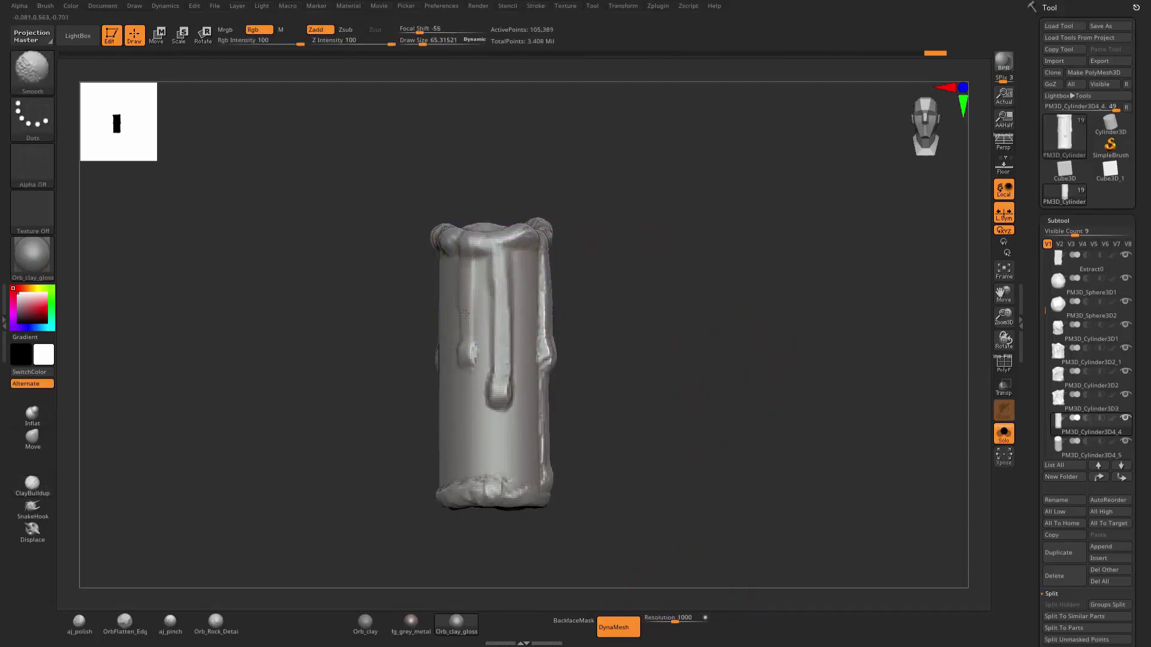
pyautogui.moveTo(590, 474); pyautogui.dragTo(664, 440)
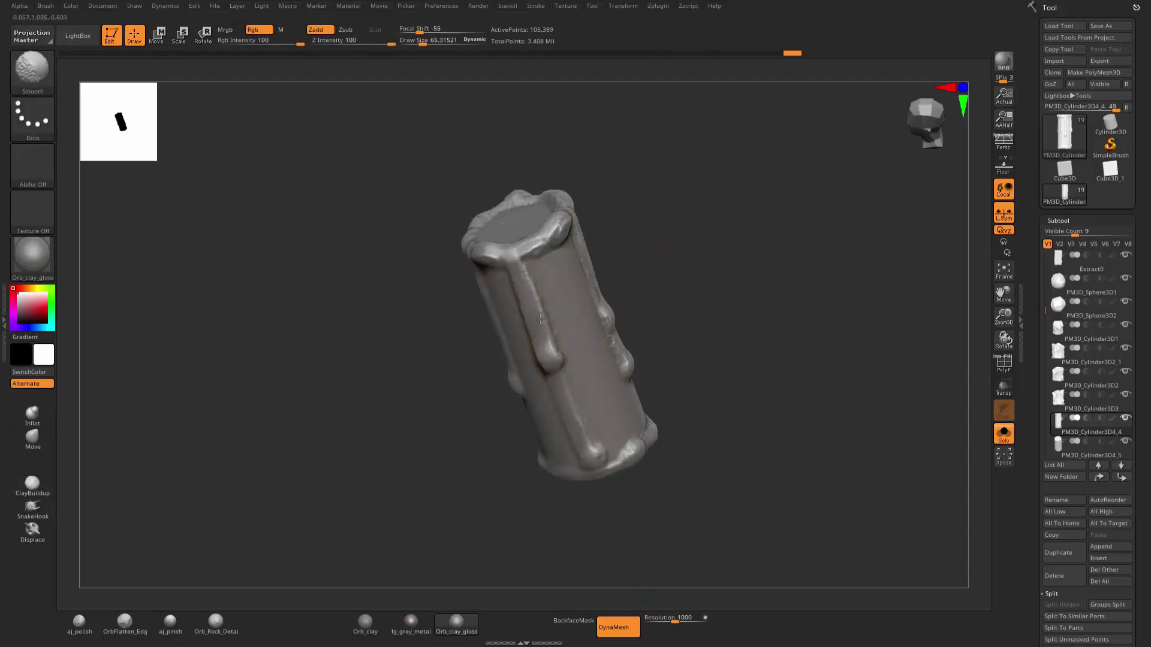
pyautogui.moveTo(599, 177)
pyautogui.mouseDown()
pyautogui.moveTo(619, 252)
pyautogui.moveTo(635, 233)
pyautogui.mouseUp()
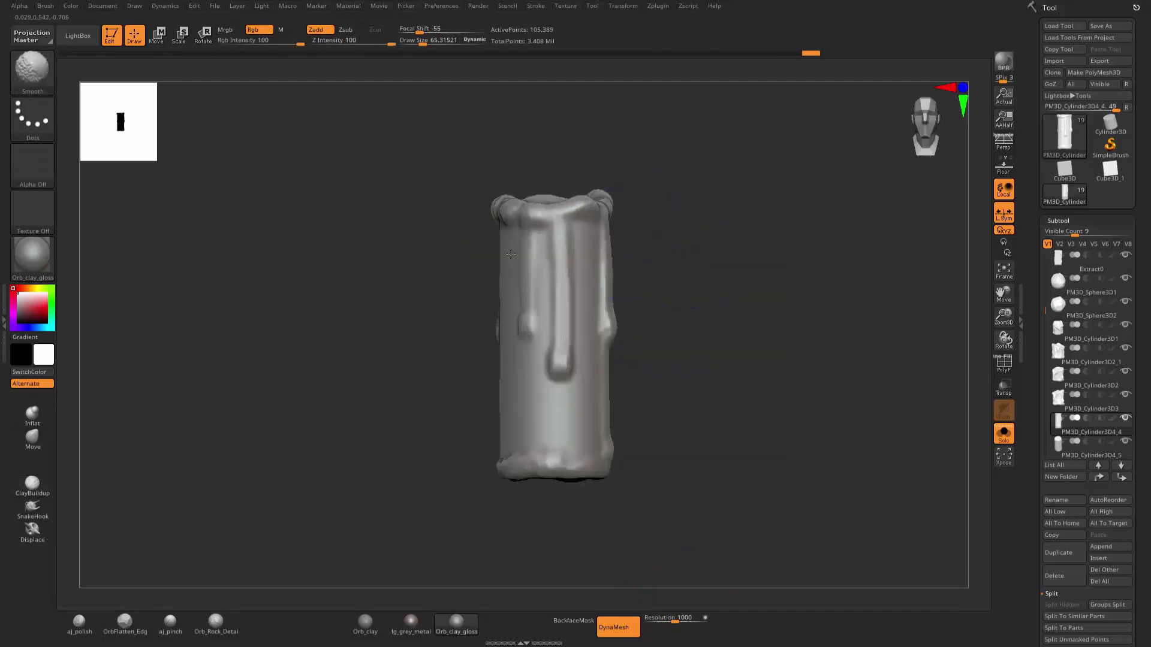
pyautogui.moveTo(514, 484); pyautogui.dragTo(515, 487)
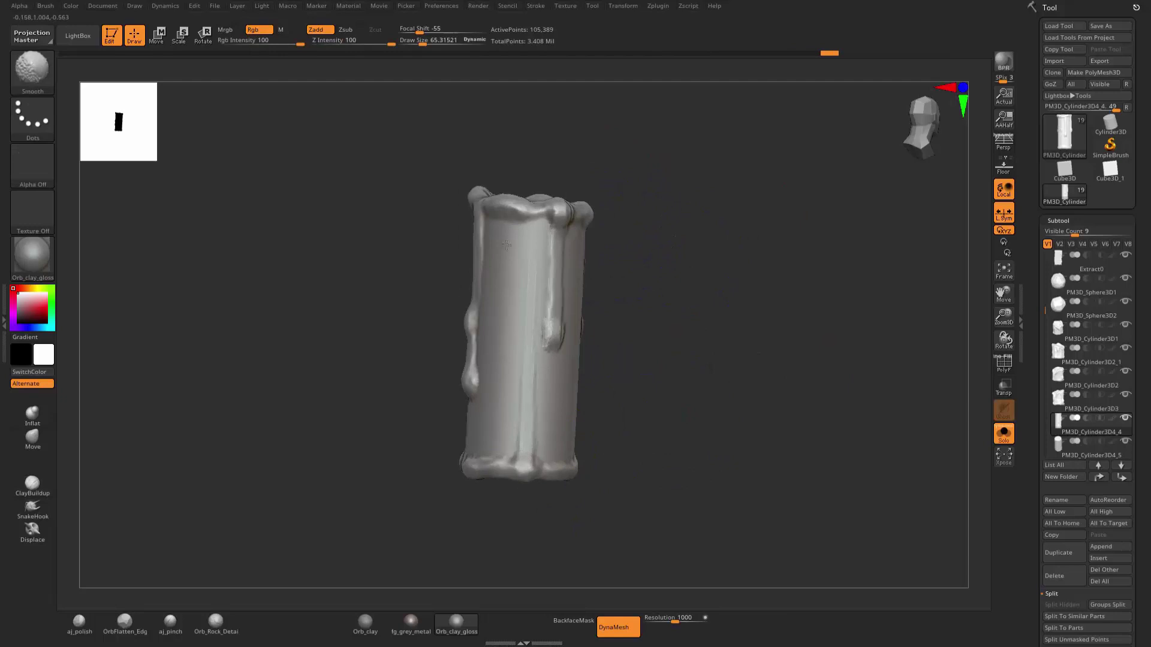
pyautogui.moveTo(668, 196); pyautogui.dragTo(485, 238)
pyautogui.moveTo(492, 417); pyautogui.dragTo(586, 368)
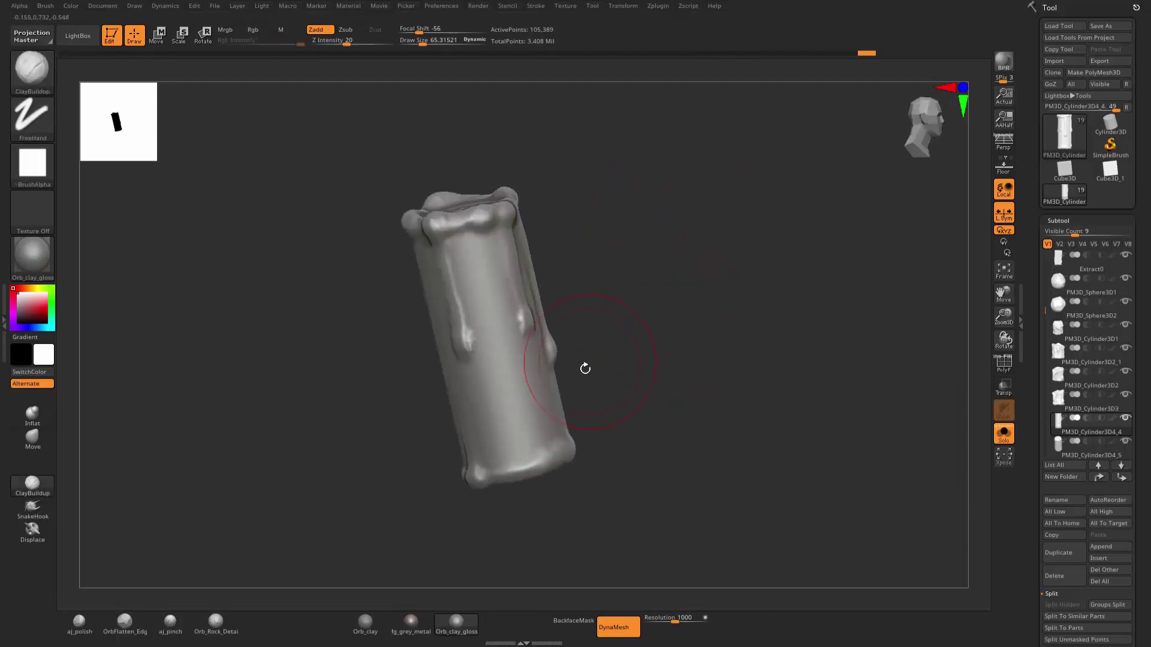
pyautogui.moveTo(617, 308)
pyautogui.mouseDown()
pyautogui.moveTo(683, 352)
pyautogui.moveTo(657, 352)
pyautogui.moveTo(767, 294)
pyautogui.moveTo(819, 294)
pyautogui.moveTo(749, 305)
pyautogui.mouseUp()
# Reshape the candle with the Move brush at size about 104.
pyautogui.click(32, 437)
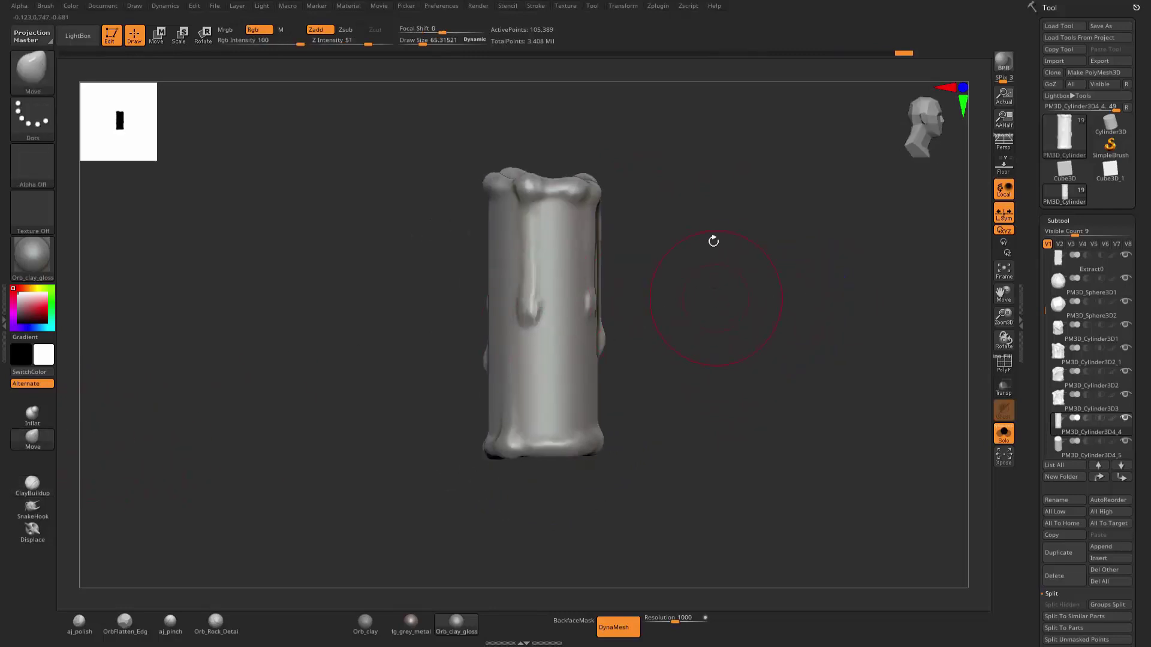
pyautogui.keyDown('alt'); pyautogui.moveTo(712, 231); pyautogui.dragTo(712, 231); pyautogui.keyUp('alt')
pyautogui.moveTo(702, 287)
pyautogui.keyDown('alt'); pyautogui.mouseDown()
pyautogui.moveTo(708, 336)
pyautogui.moveTo(696, 348)
pyautogui.mouseUp(); pyautogui.keyUp('alt')
pyautogui.press('s')
pyautogui.moveTo(526, 295)
pyautogui.mouseDown()
pyautogui.moveTo(513, 308)
pyautogui.moveTo(528, 203)
pyautogui.moveTo(510, 239)
pyautogui.moveTo(661, 235)
pyautogui.mouseUp()
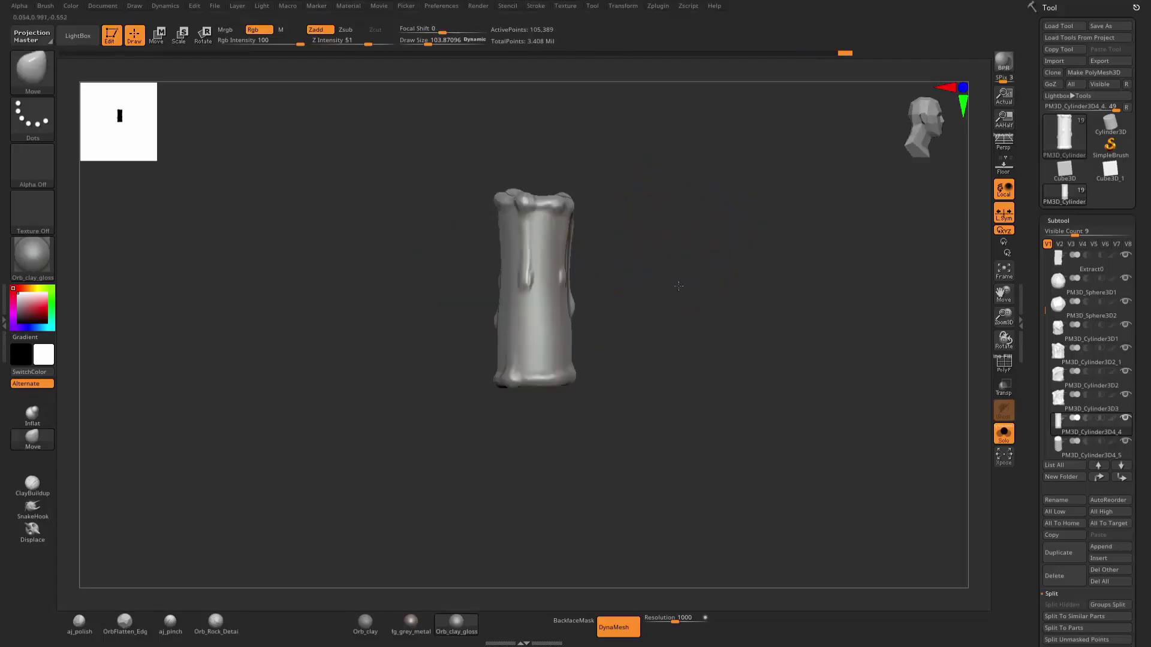
# Choose the FP_Metal_01 brush and orbit the candle upright and centred.
pyautogui.press('b')
pyautogui.click(920, 590)
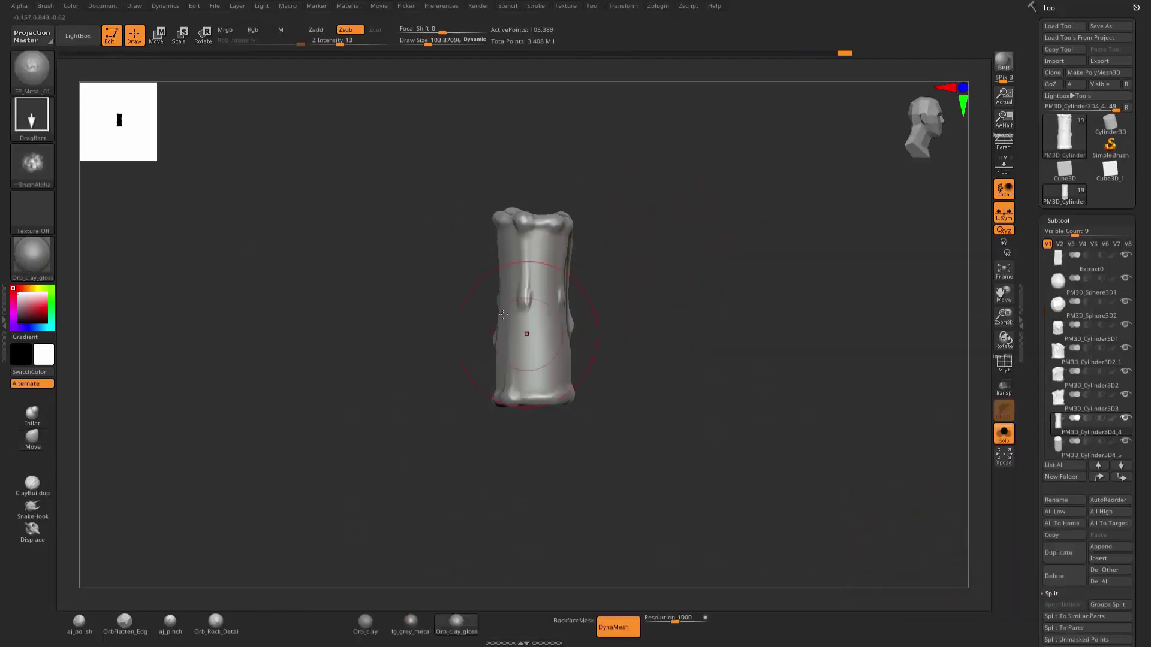
pyautogui.moveTo(561, 238); pyautogui.dragTo(583, 344)
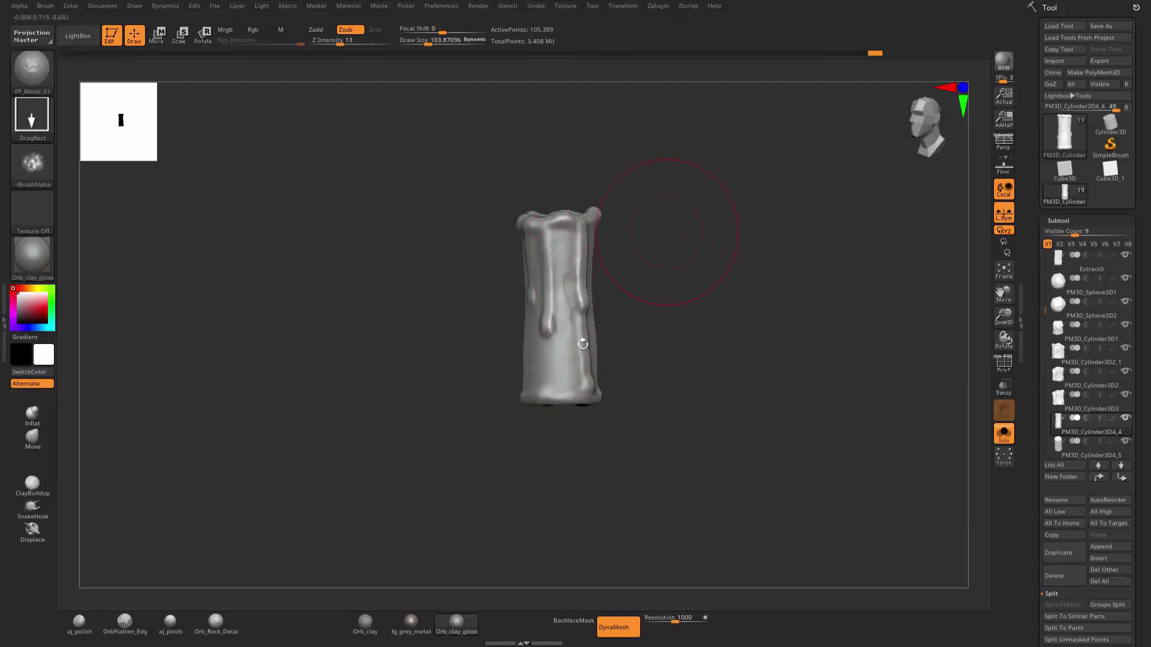
pyautogui.moveTo(682, 303)
pyautogui.mouseDown()
pyautogui.moveTo(644, 220)
pyautogui.moveTo(660, 205)
pyautogui.moveTo(597, 298)
pyautogui.mouseUp()
pyautogui.moveTo(650, 375); pyautogui.dragTo(714, 262)
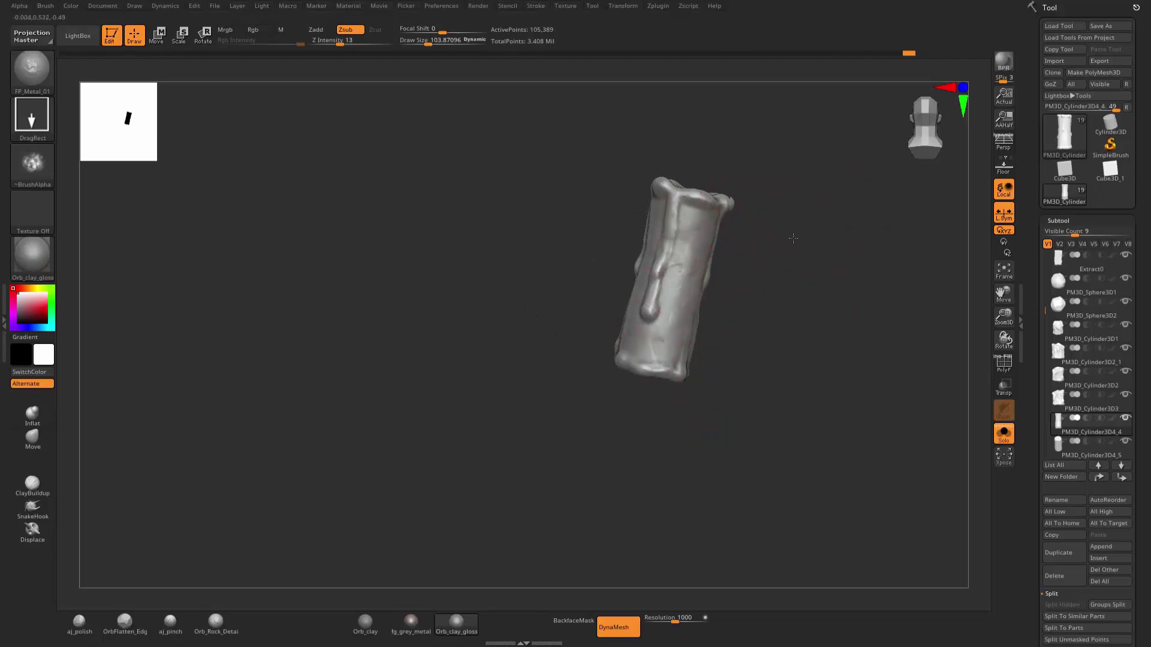
pyautogui.moveTo(794, 238)
pyautogui.mouseDown()
pyautogui.moveTo(835, 231)
pyautogui.moveTo(952, 368)
pyautogui.mouseUp()
# Show the whole model, face it front-on, and zoom in on the tall candle.
pyautogui.click(1005, 437)
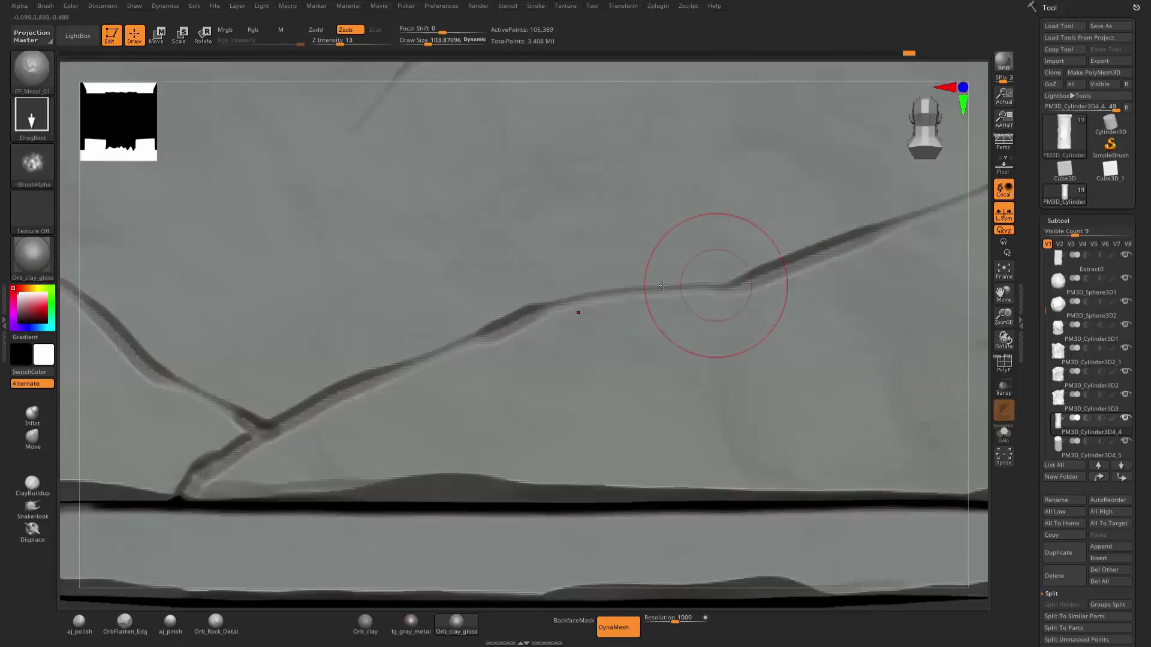
pyautogui.press('f')
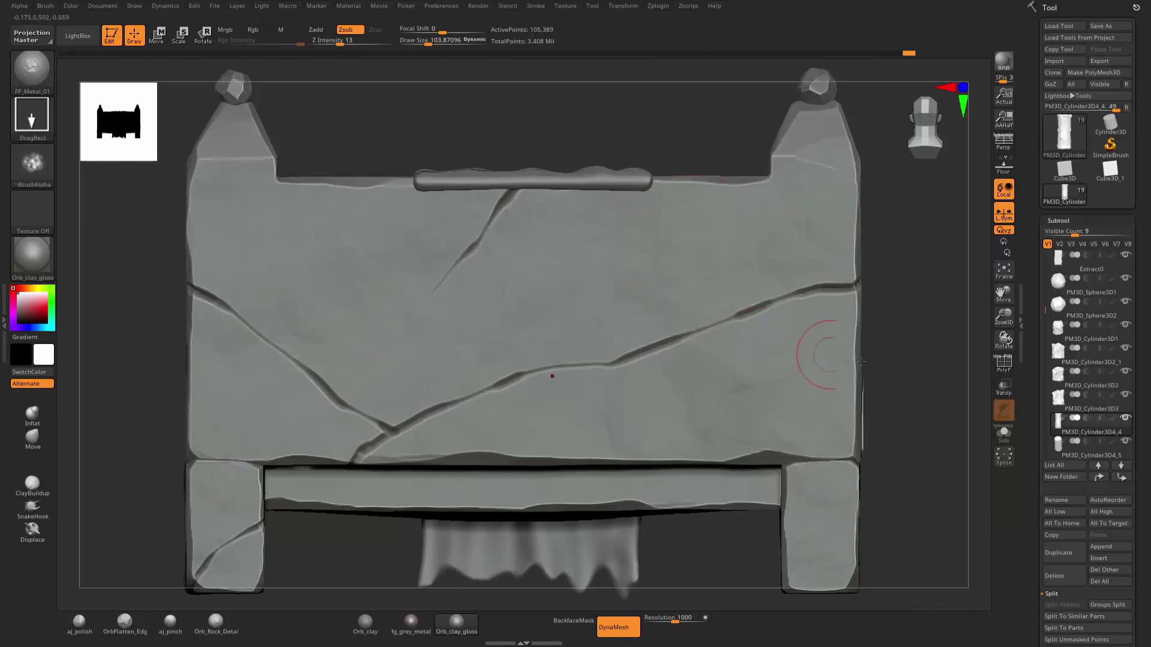
pyautogui.moveTo(937, 336)
pyautogui.mouseDown()
pyautogui.moveTo(656, 249)
pyautogui.moveTo(608, 133)
pyautogui.moveTo(594, 140)
pyautogui.mouseUp()
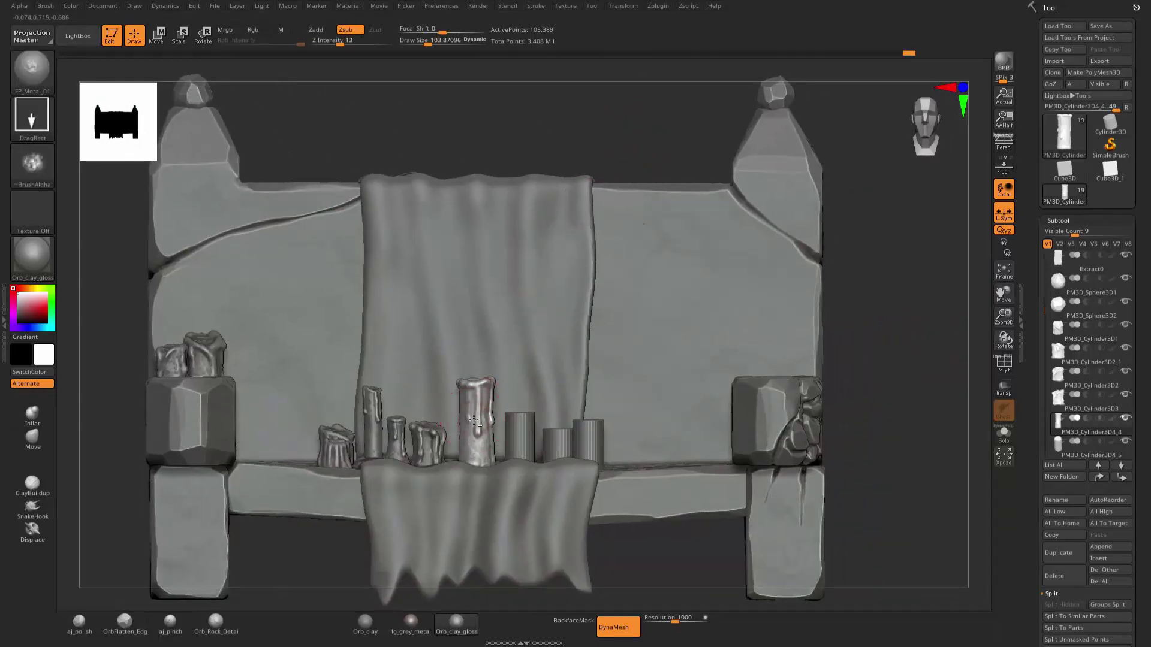
pyautogui.scroll(5, 477, 411)
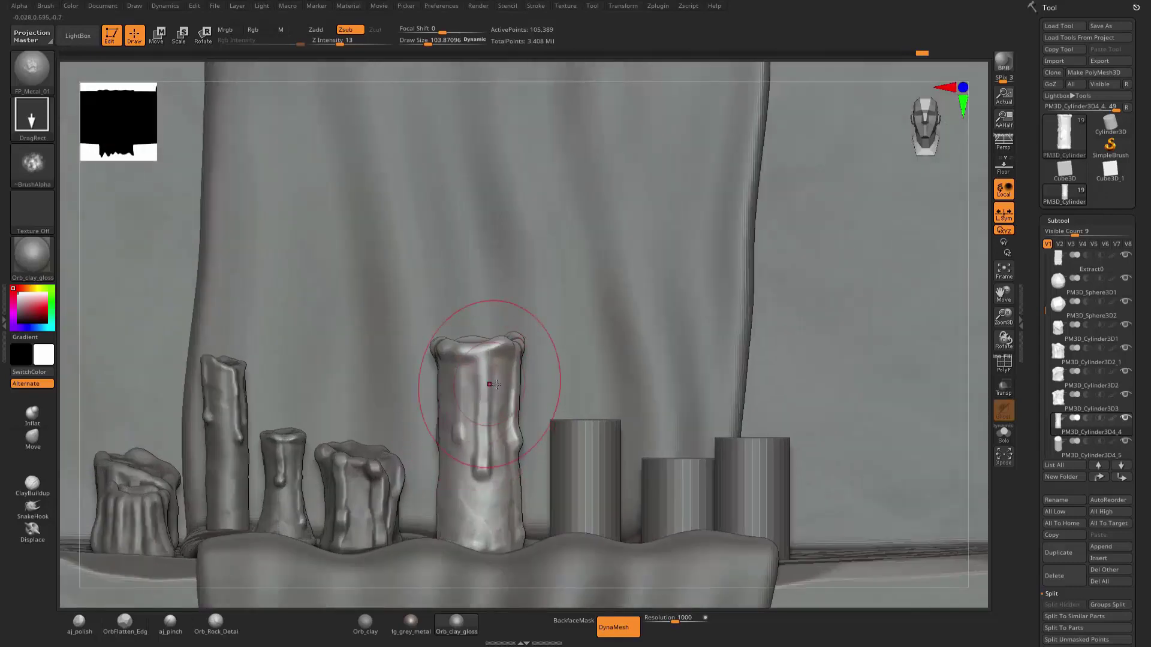
pyautogui.press('s')
pyautogui.moveTo(528, 387); pyautogui.dragTo(499, 390)
# Isolate the tall candle and pull its top rim up into a lip with the Move brush.
pyautogui.click(32, 437)
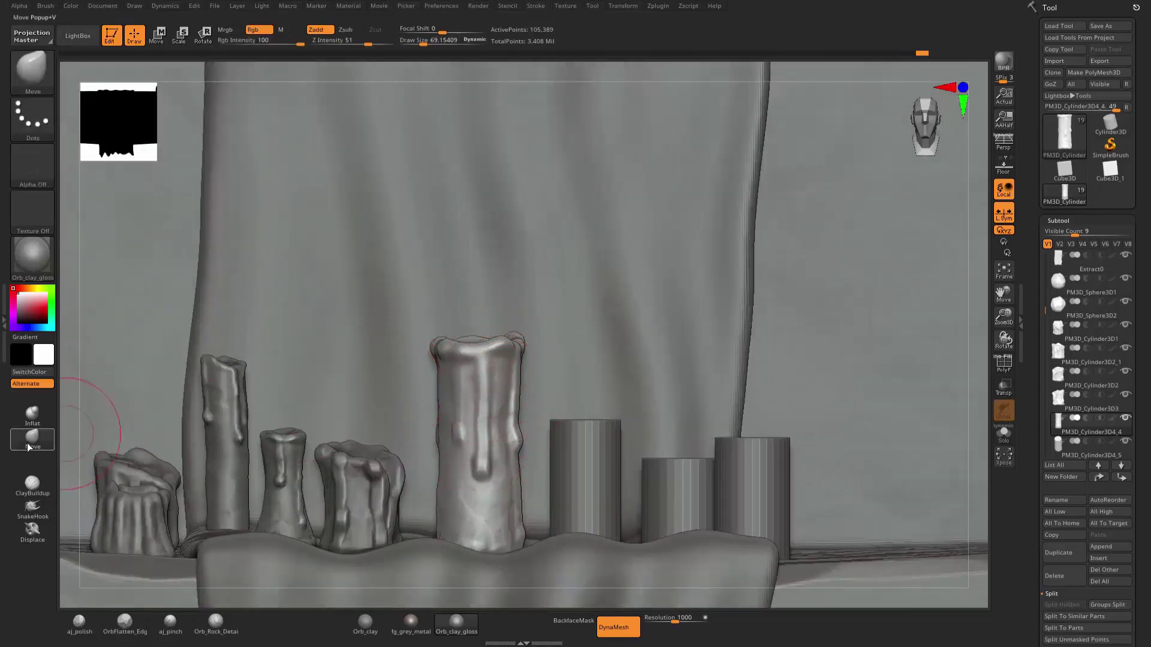
pyautogui.click(1003, 434)
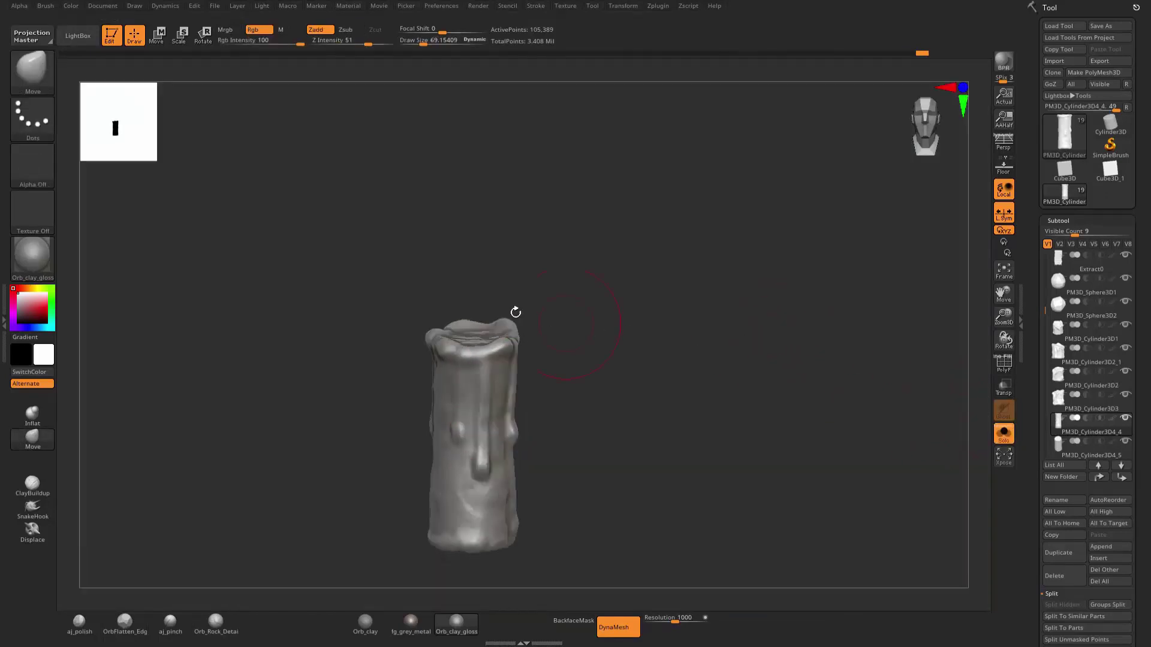
pyautogui.moveTo(481, 312); pyautogui.dragTo(446, 339)
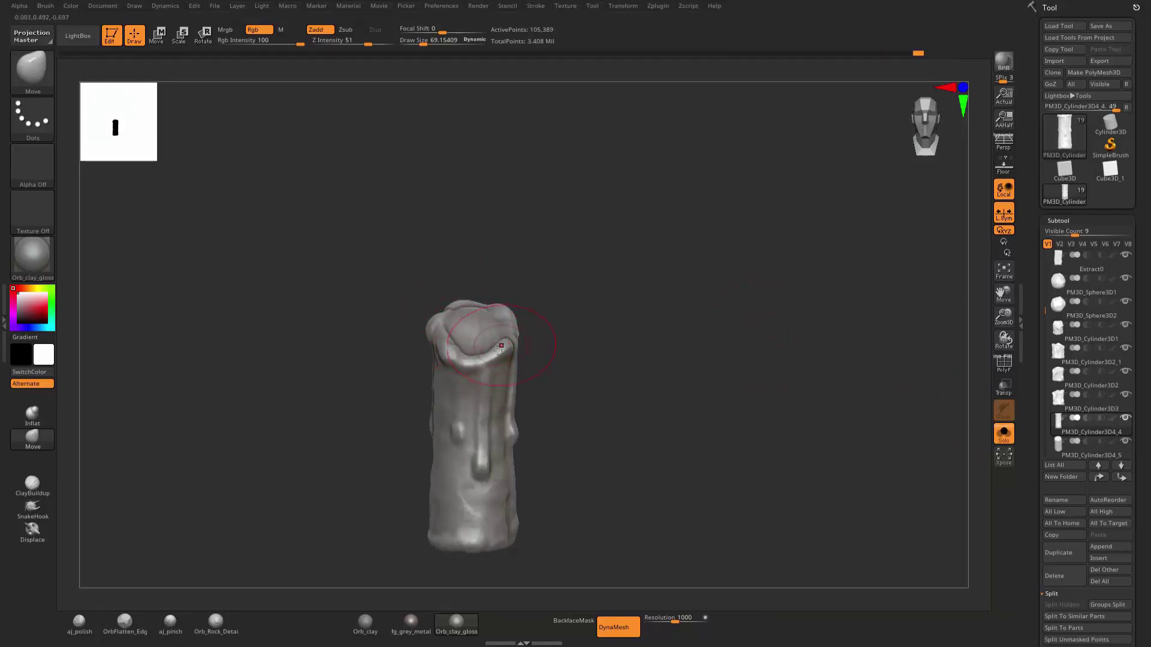
pyautogui.moveTo(539, 339)
pyautogui.mouseDown()
pyautogui.moveTo(621, 344)
pyautogui.moveTo(473, 330)
pyautogui.moveTo(462, 318)
pyautogui.moveTo(521, 279)
pyautogui.moveTo(427, 309)
pyautogui.moveTo(498, 311)
pyautogui.moveTo(413, 270)
pyautogui.moveTo(547, 250)
pyautogui.moveTo(444, 337)
pyautogui.mouseUp()
pyautogui.press('s')
pyautogui.press('s')
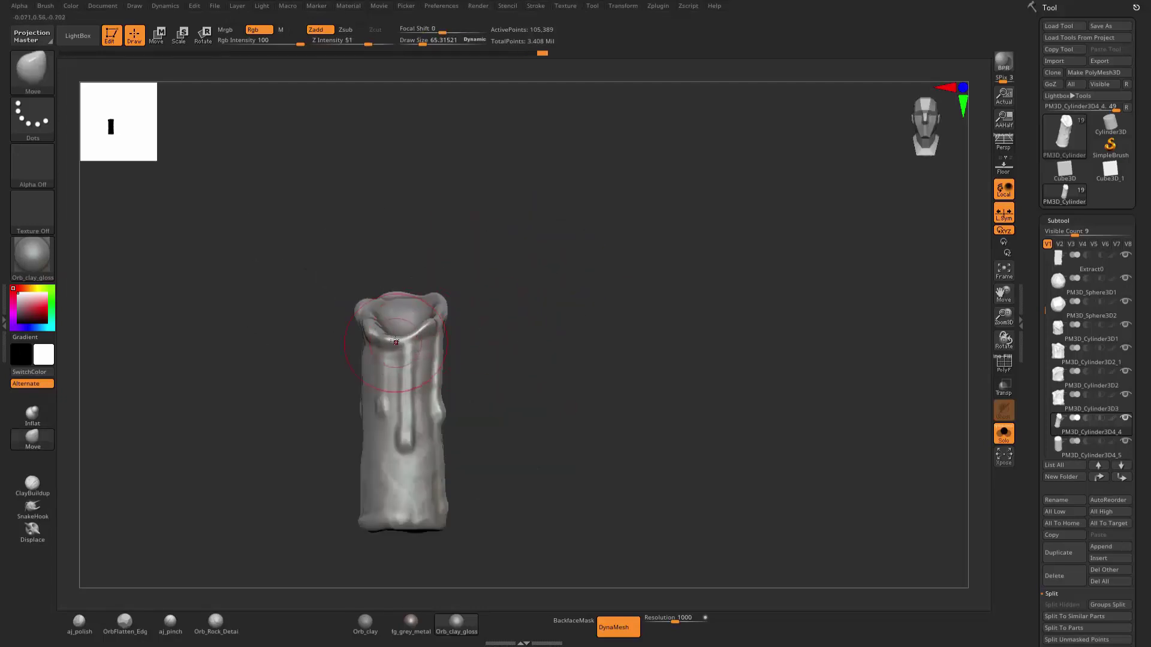
pyautogui.moveTo(360, 321)
pyautogui.mouseDown()
pyautogui.moveTo(634, 312)
pyautogui.moveTo(621, 328)
pyautogui.moveTo(638, 339)
pyautogui.mouseUp()
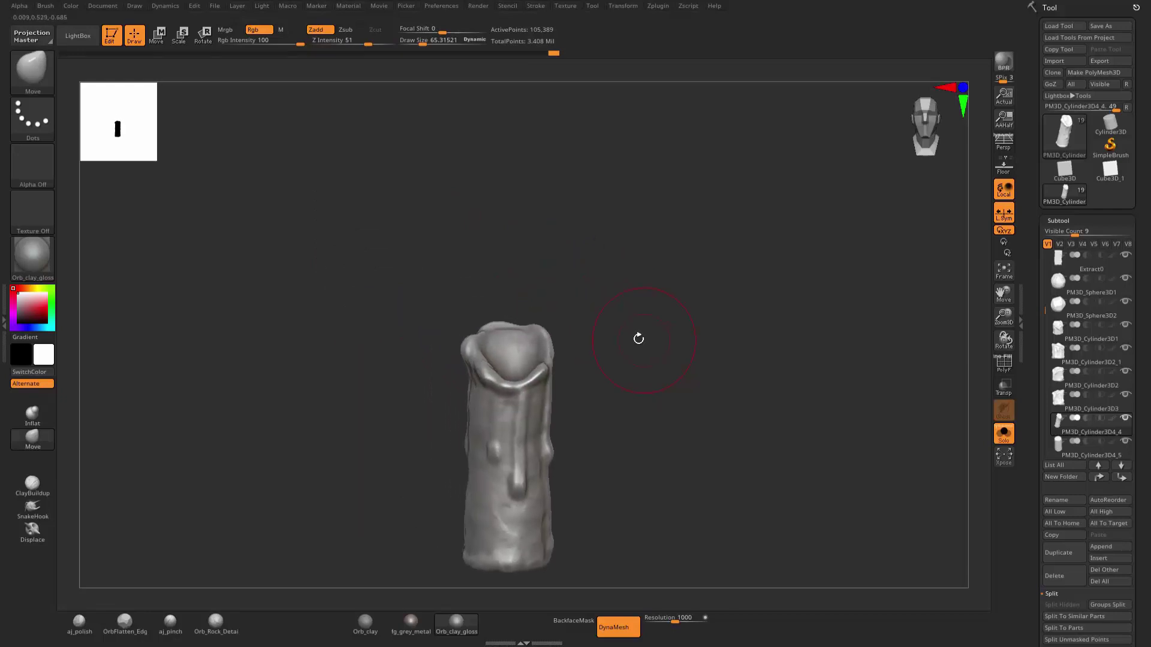
# Bring back the full bench scene and return to a straight front view.
pyautogui.click(1004, 433)
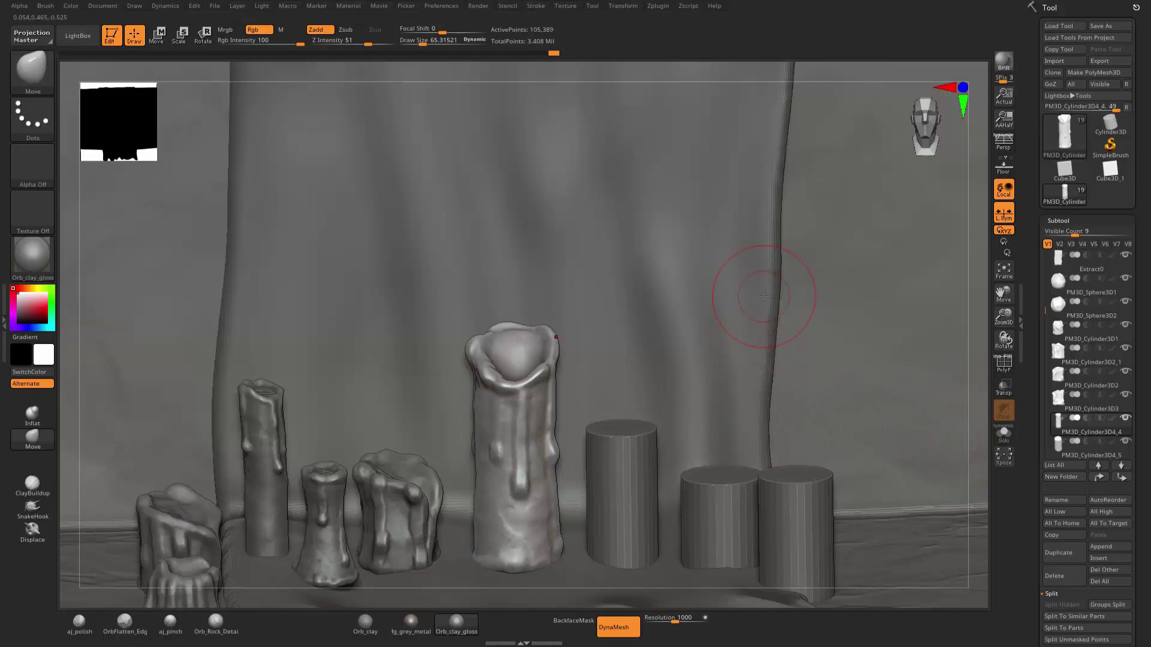
pyautogui.keyDown('alt'); pyautogui.moveTo(764, 296); pyautogui.dragTo(427, 407); pyautogui.keyUp('alt')
pyautogui.keyDown('alt'); pyautogui.moveTo(250, 484); pyautogui.dragTo(90, 538); pyautogui.keyUp('alt')
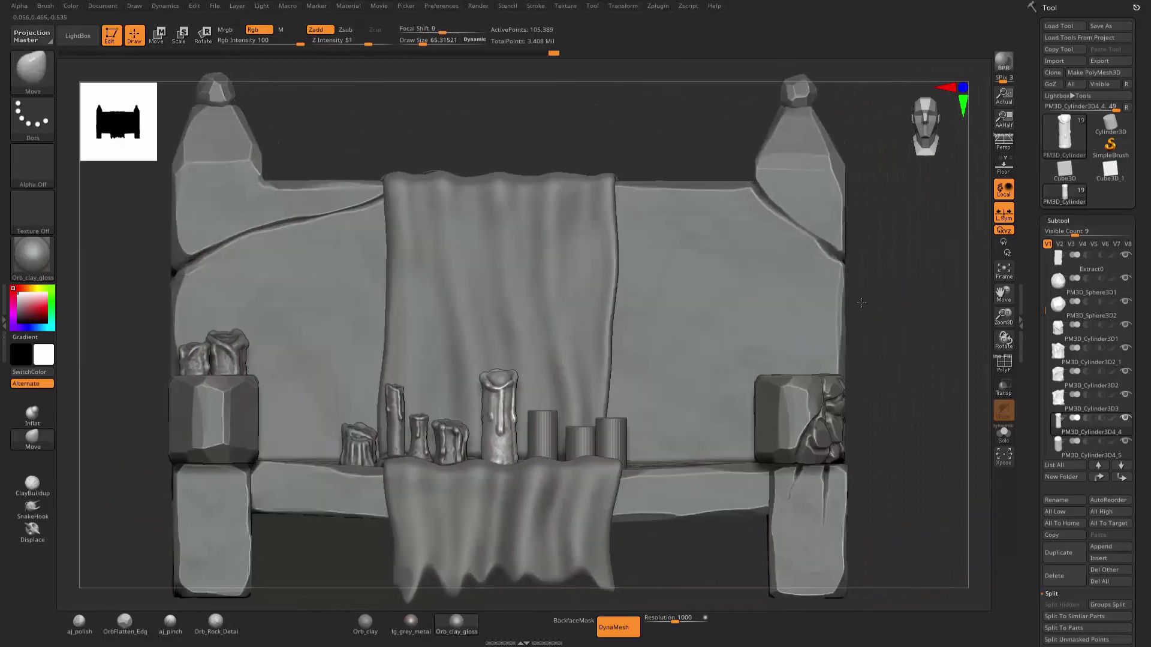
pyautogui.keyDown('shift'); pyautogui.moveTo(781, 327); pyautogui.dragTo(840, 299); pyautogui.keyUp('shift')
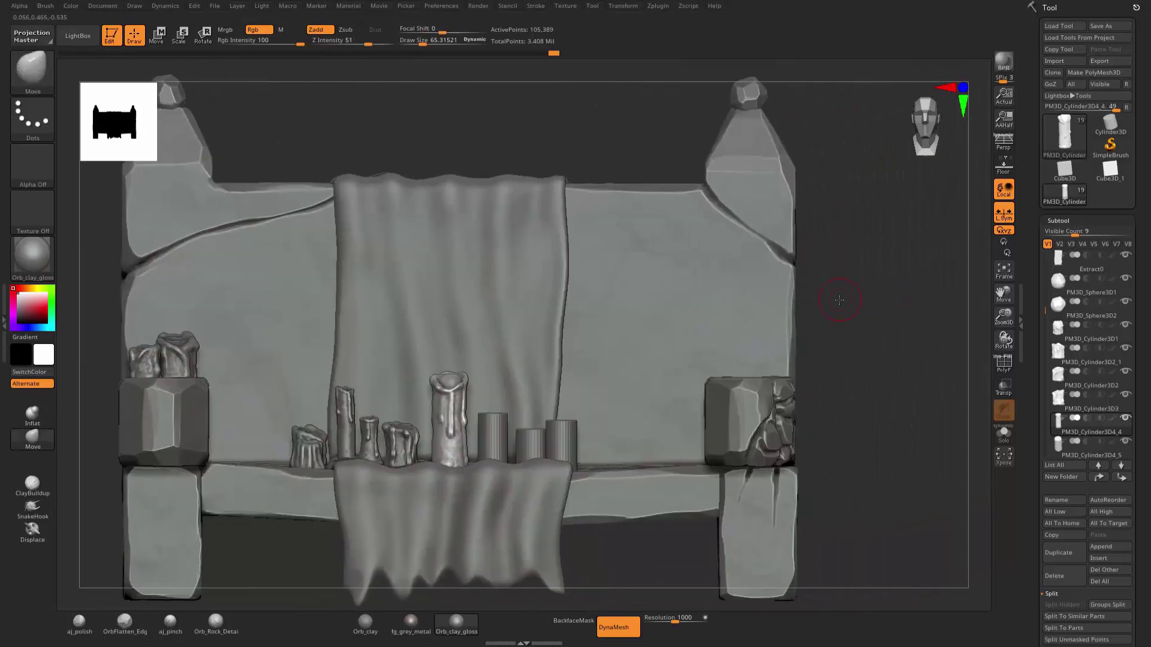
# Slide the tall candle to the right with the move gizmo.
pyautogui.press('w')
pyautogui.keyDown('alt'); pyautogui.click(450, 403); pyautogui.keyUp('alt')
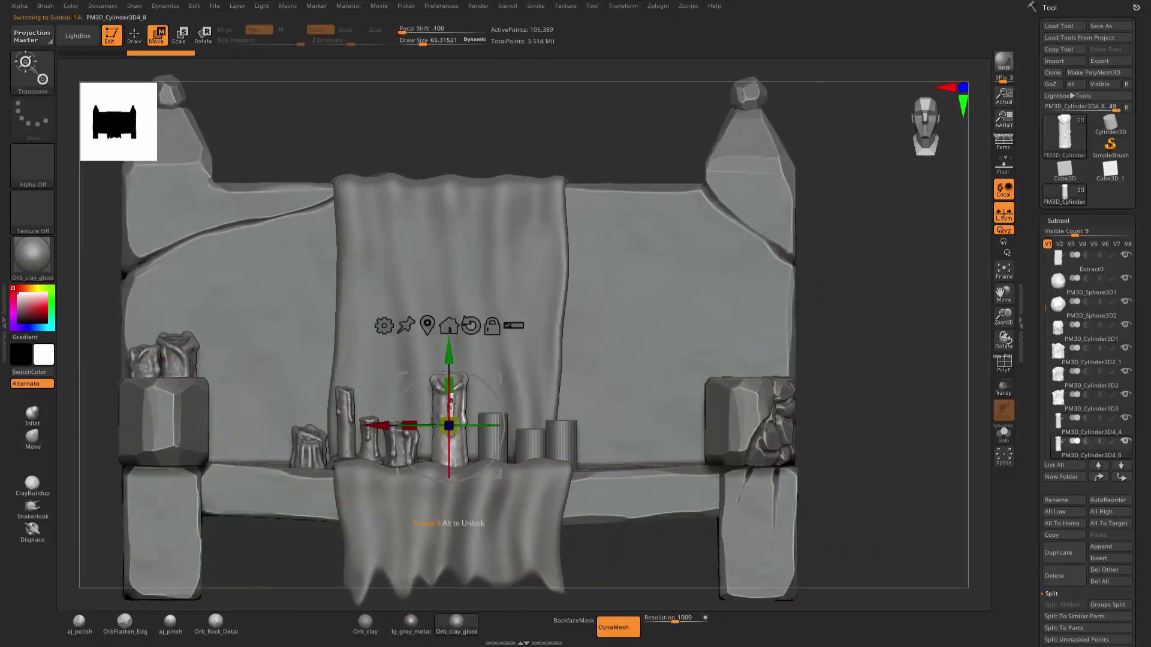
pyautogui.keyDown('alt'); pyautogui.click(456, 413); pyautogui.keyUp('alt')
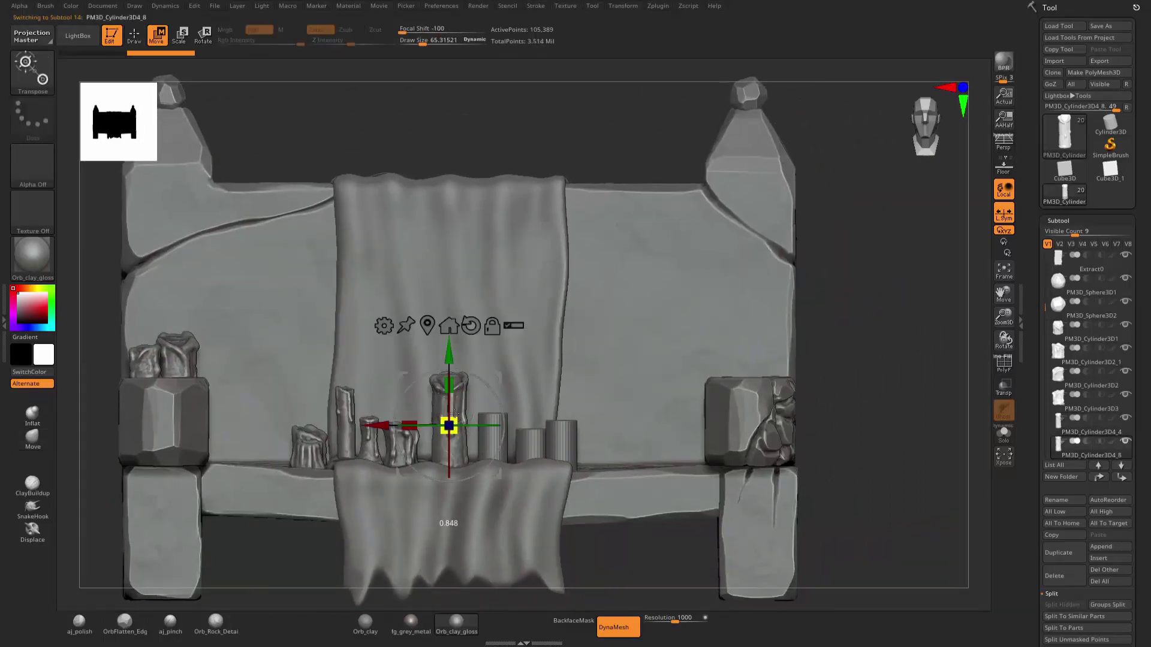
pyautogui.moveTo(409, 433); pyautogui.dragTo(447, 434)
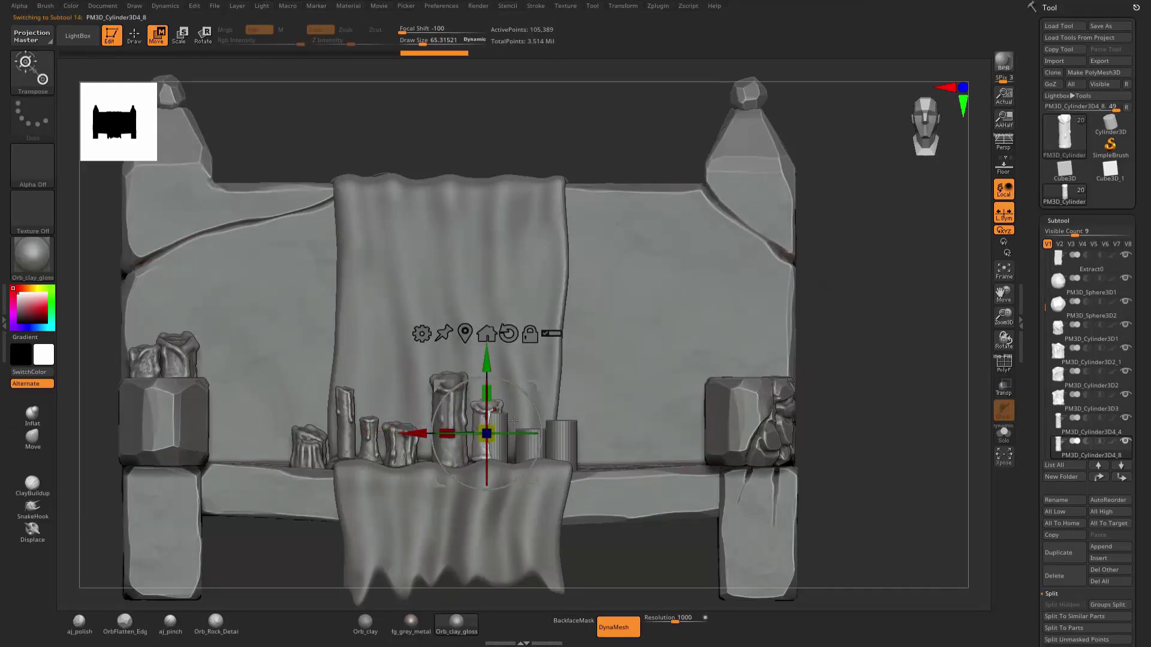
pyautogui.press('q')
# Delete the plain cylinder behind the tall candle and settle the candle onto the shelf.
pyautogui.keyDown('alt'); pyautogui.click(497, 438); pyautogui.keyUp('alt')
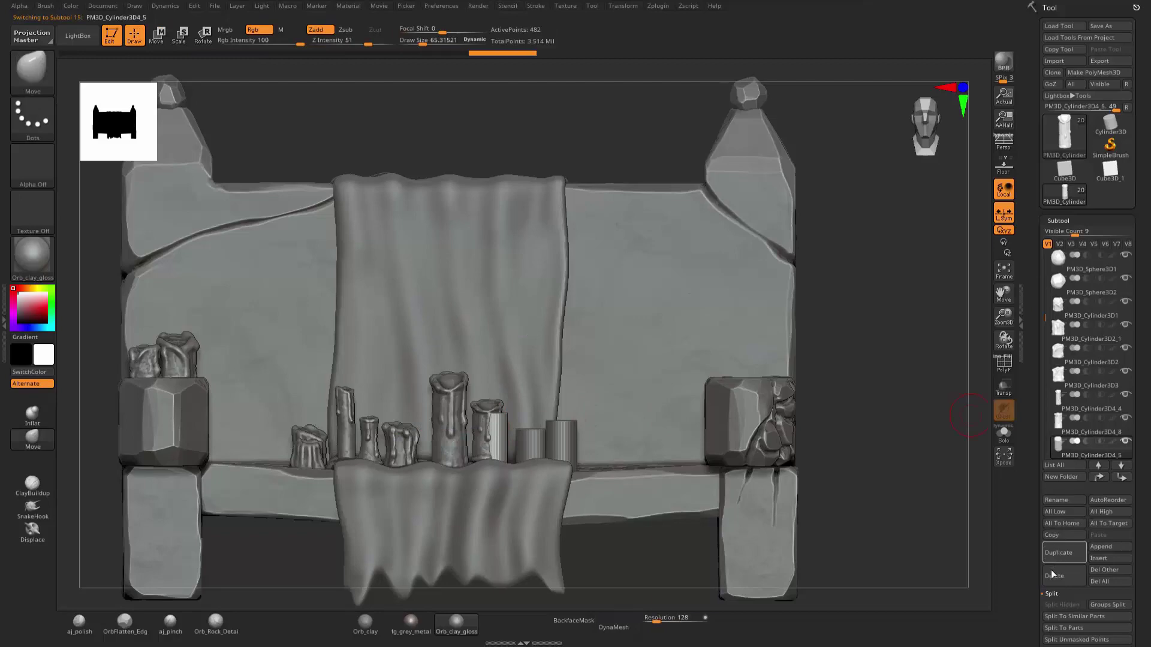
pyautogui.click(1058, 576)
pyautogui.click(947, 600)
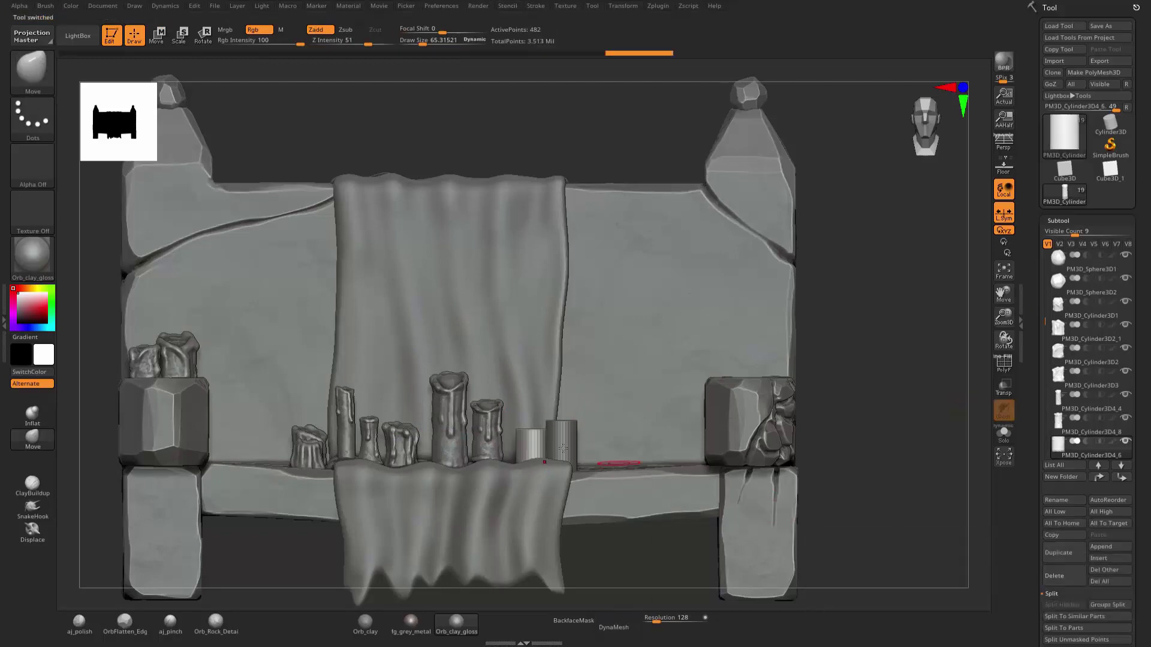
pyautogui.keyDown('alt'); pyautogui.click(501, 438); pyautogui.keyUp('alt')
pyautogui.press('w')
pyautogui.moveTo(594, 414); pyautogui.dragTo(562, 390)
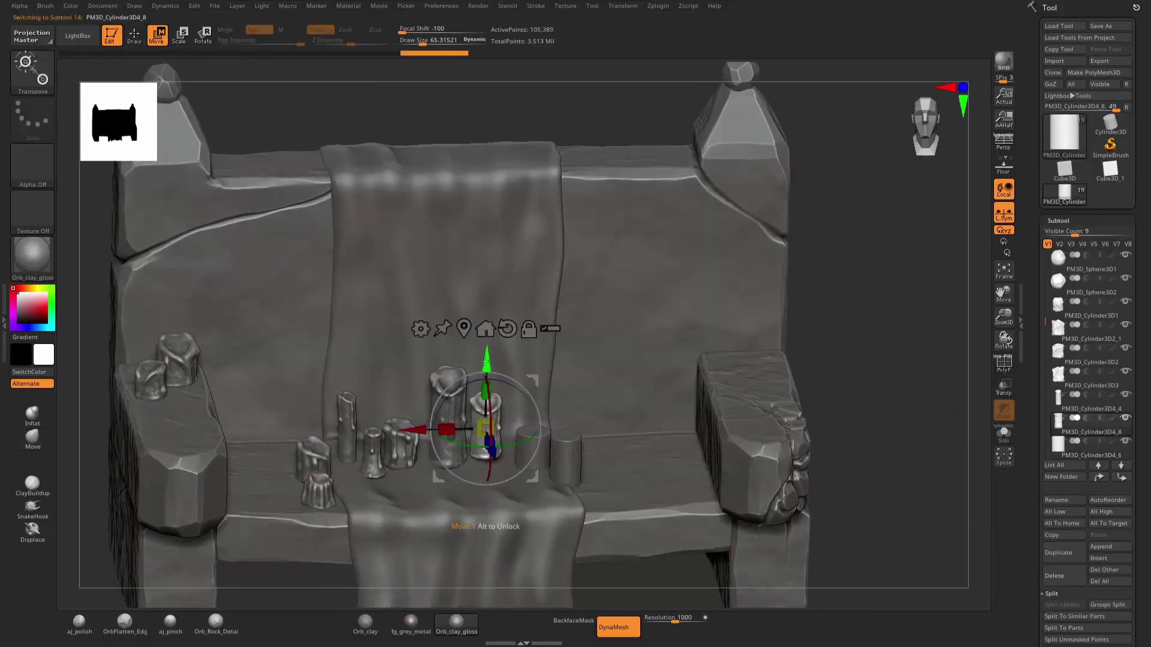
pyautogui.moveTo(483, 361); pyautogui.dragTo(484, 367)
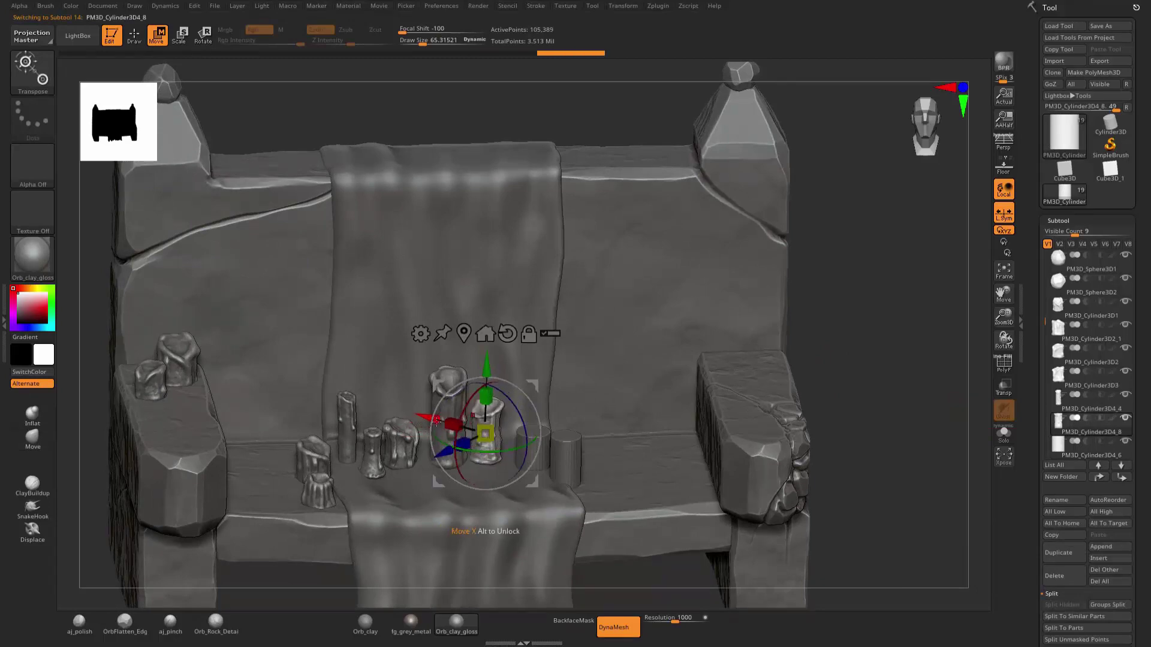
pyautogui.moveTo(436, 421); pyautogui.dragTo(436, 420)
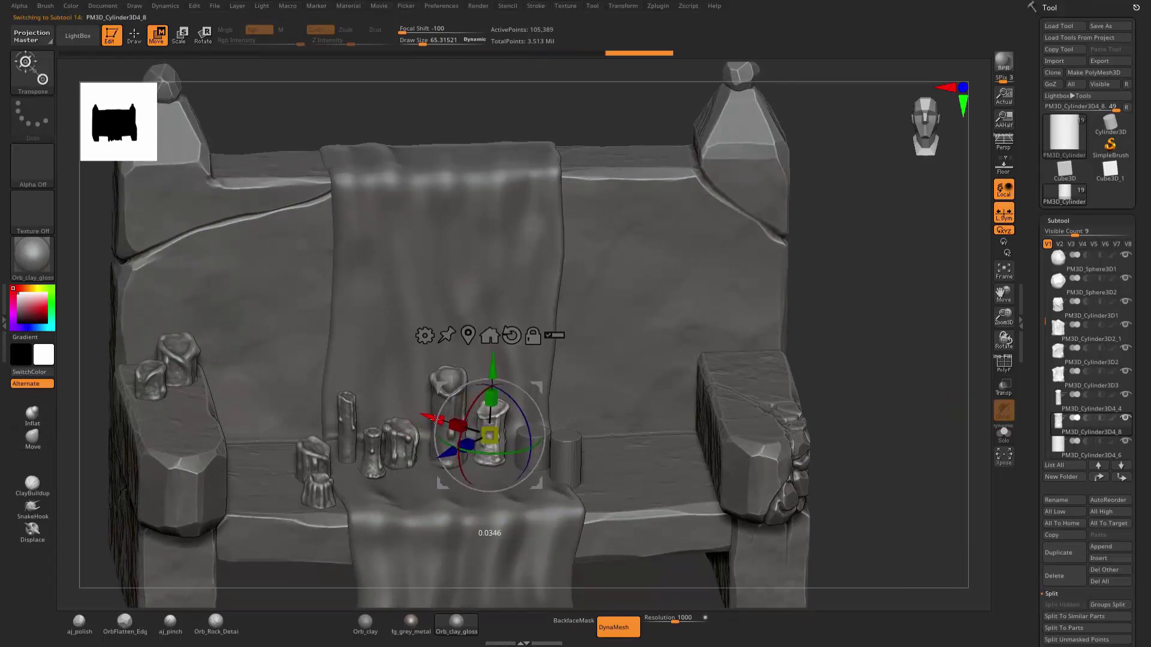
pyautogui.moveTo(879, 258)
pyautogui.mouseDown()
pyautogui.moveTo(879, 419)
pyautogui.moveTo(878, 300)
pyautogui.moveTo(890, 333)
pyautogui.moveTo(581, 346)
pyautogui.mouseUp()
pyautogui.press('q')
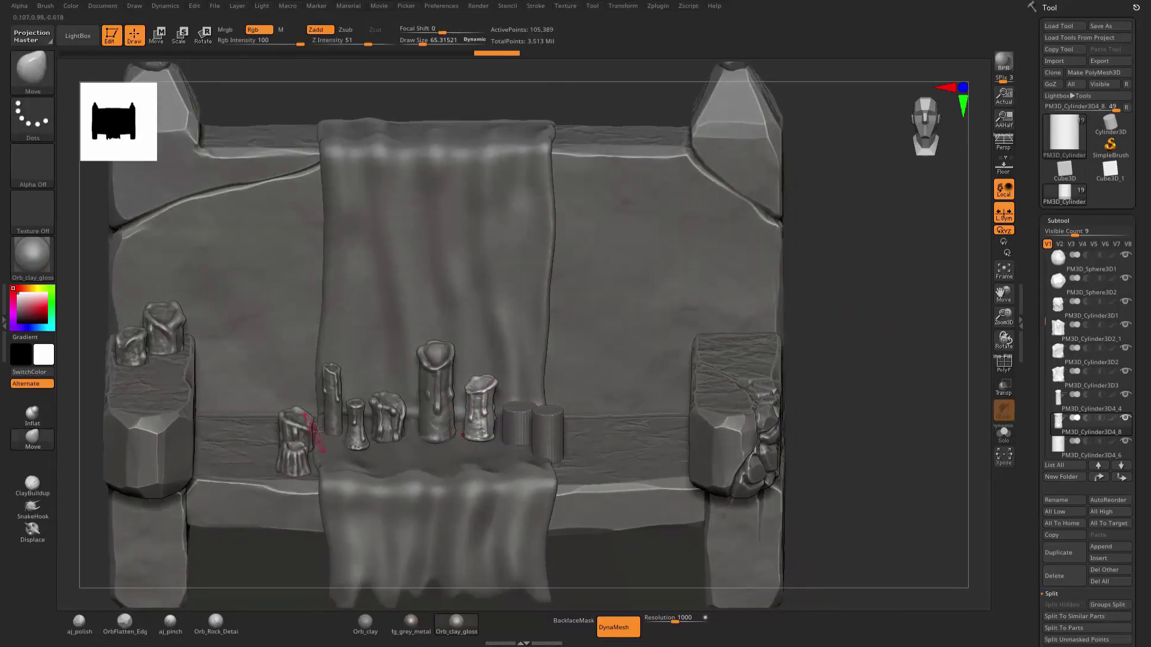
# Duplicate the small left candle by Ctrl-dragging its world-aligned gizmo.
pyautogui.keyDown('alt'); pyautogui.click(302, 432); pyautogui.keyUp('alt')
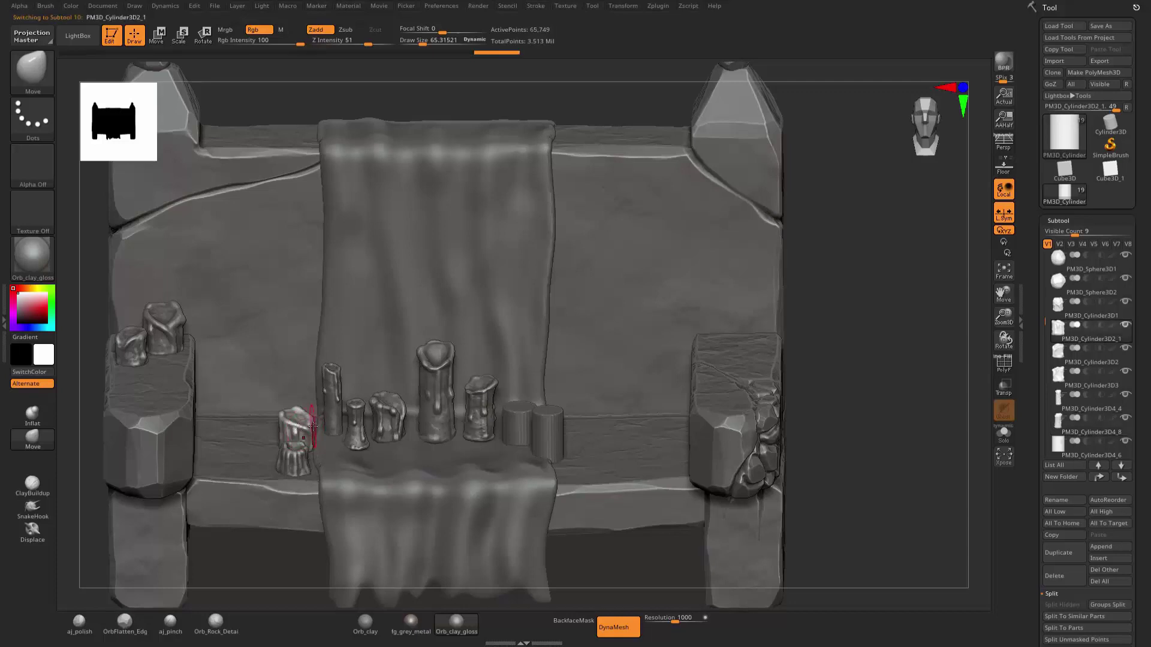
pyautogui.press('w')
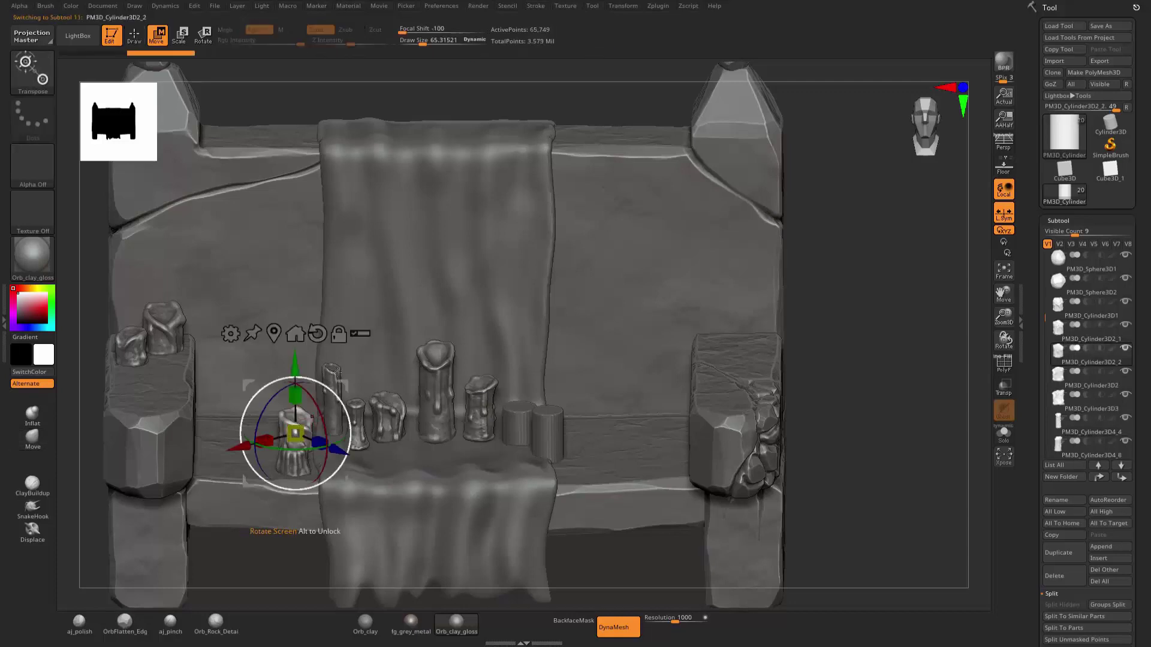
pyautogui.click(318, 334)
pyautogui.keyDown('ctrl'); pyautogui.moveTo(239, 431); pyautogui.dragTo(444, 432); pyautogui.keyUp('ctrl')
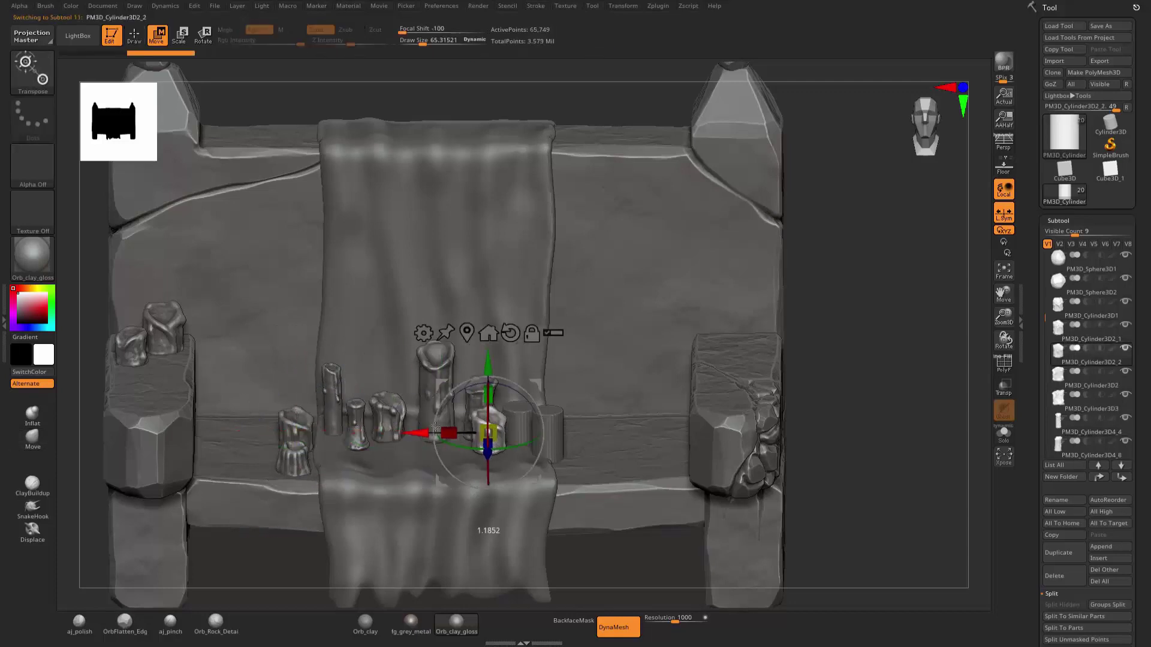
pyautogui.press('q')
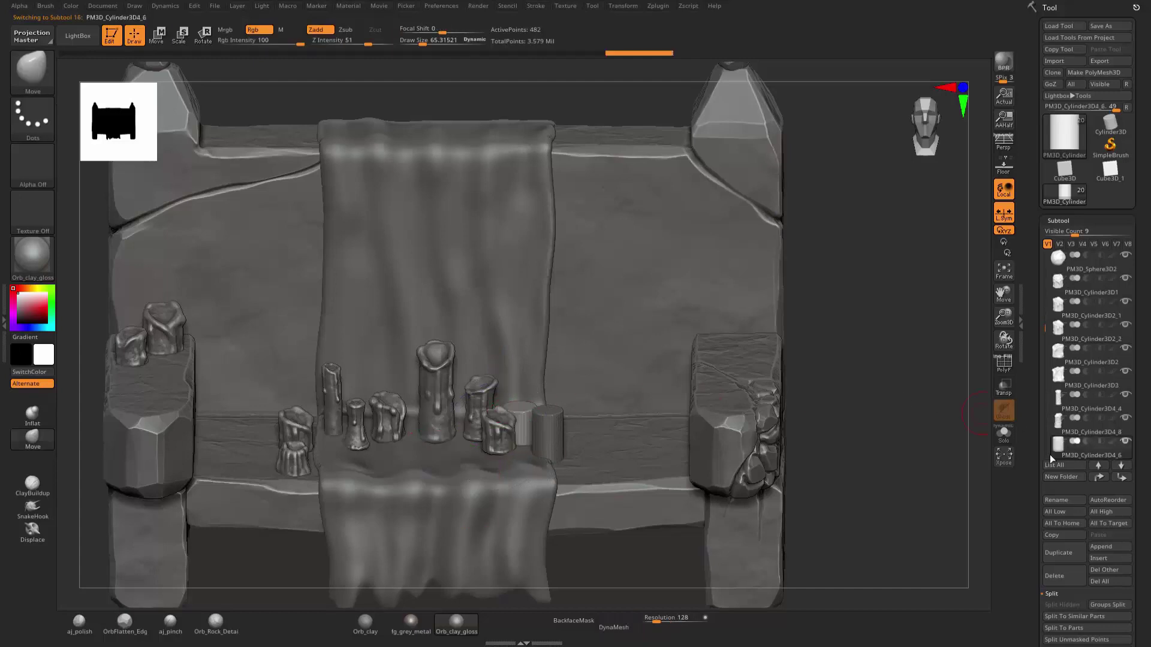
# Delete the short plain cylinder and slide the copied candle right into the gap.
pyautogui.click(1062, 579)
pyautogui.click(952, 604)
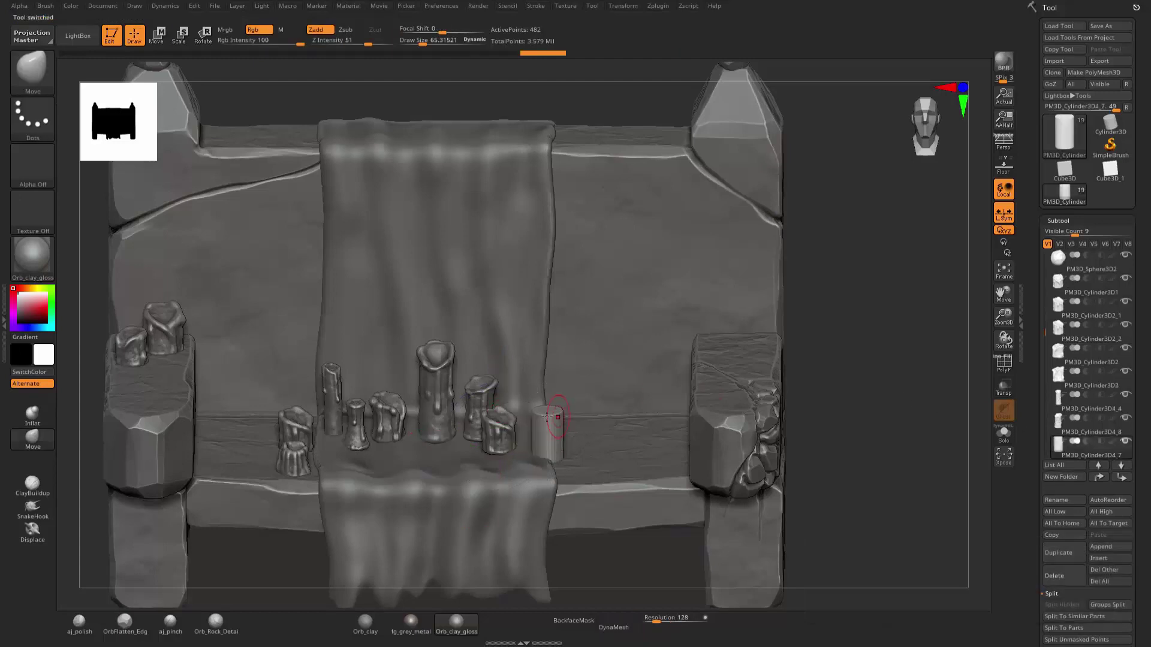
pyautogui.keyDown('alt'); pyautogui.click(501, 427); pyautogui.keyUp('alt')
pyautogui.press('w')
pyautogui.moveTo(427, 432); pyautogui.dragTo(462, 432)
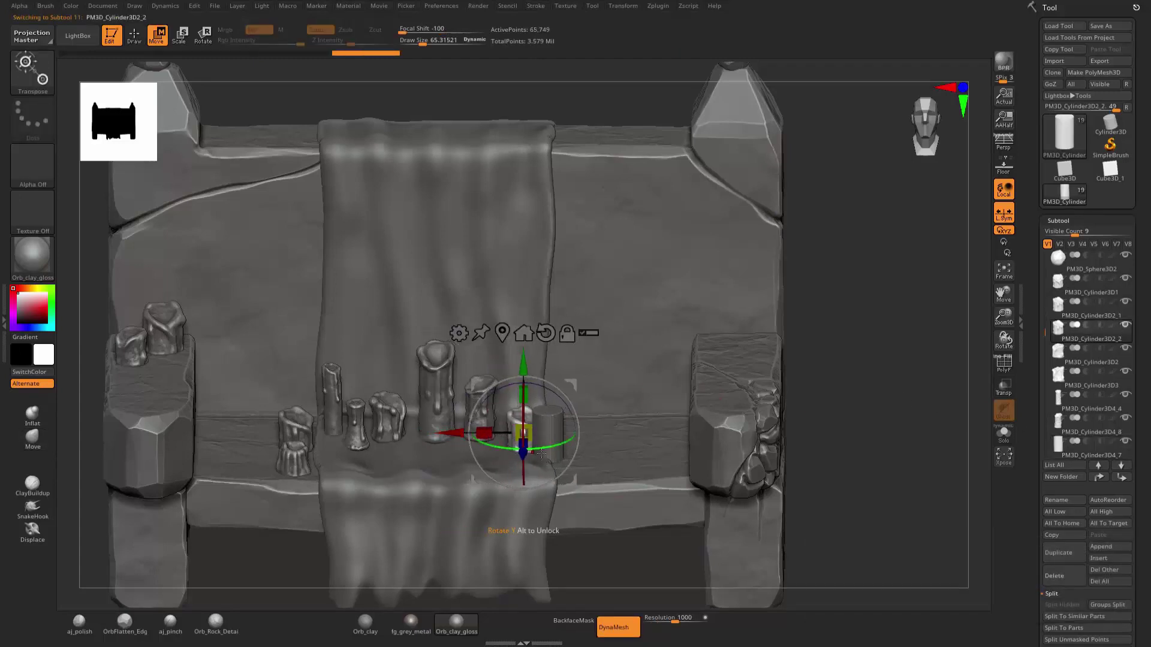
pyautogui.press('q')
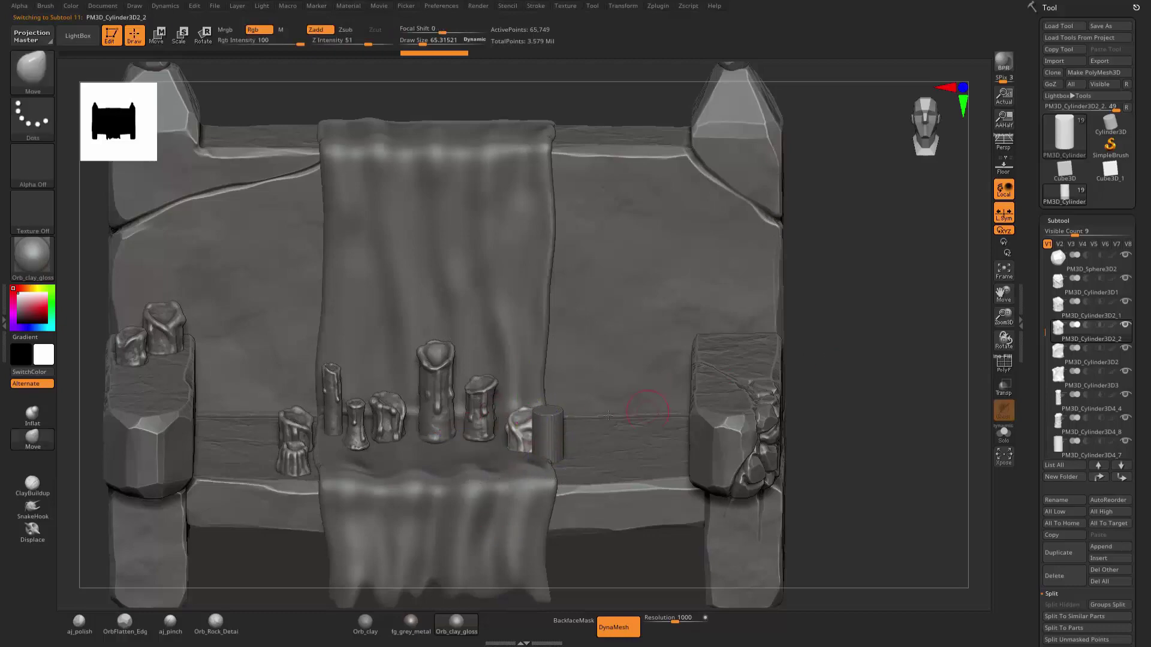
# Check the candle placement from above, then return to the front view.
pyautogui.press('w')
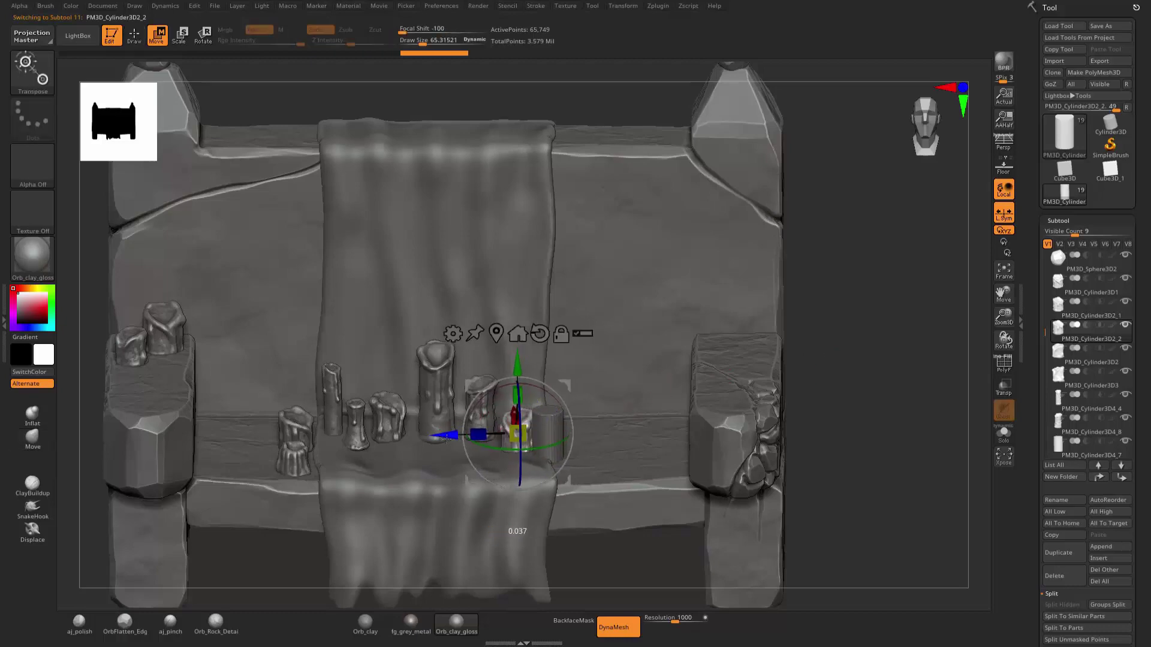
pyautogui.moveTo(896, 331); pyautogui.dragTo(849, 350)
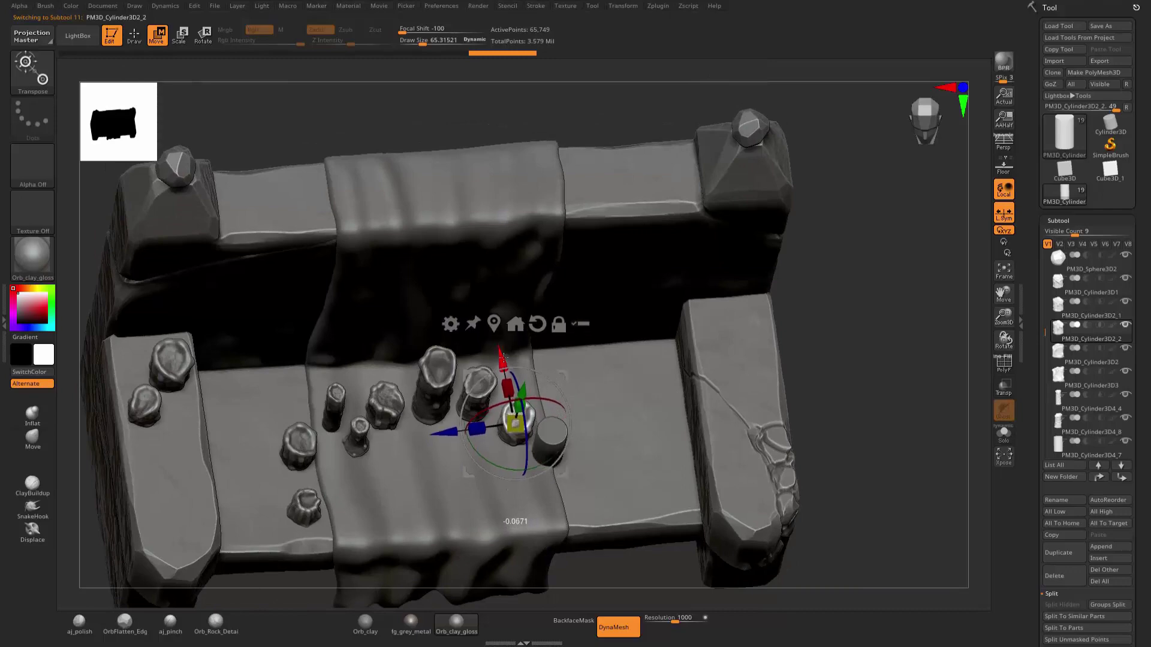
pyautogui.press('q')
pyautogui.moveTo(881, 385)
pyautogui.mouseDown()
pyautogui.moveTo(879, 312)
pyautogui.moveTo(846, 336)
pyautogui.moveTo(507, 424)
pyautogui.mouseUp()
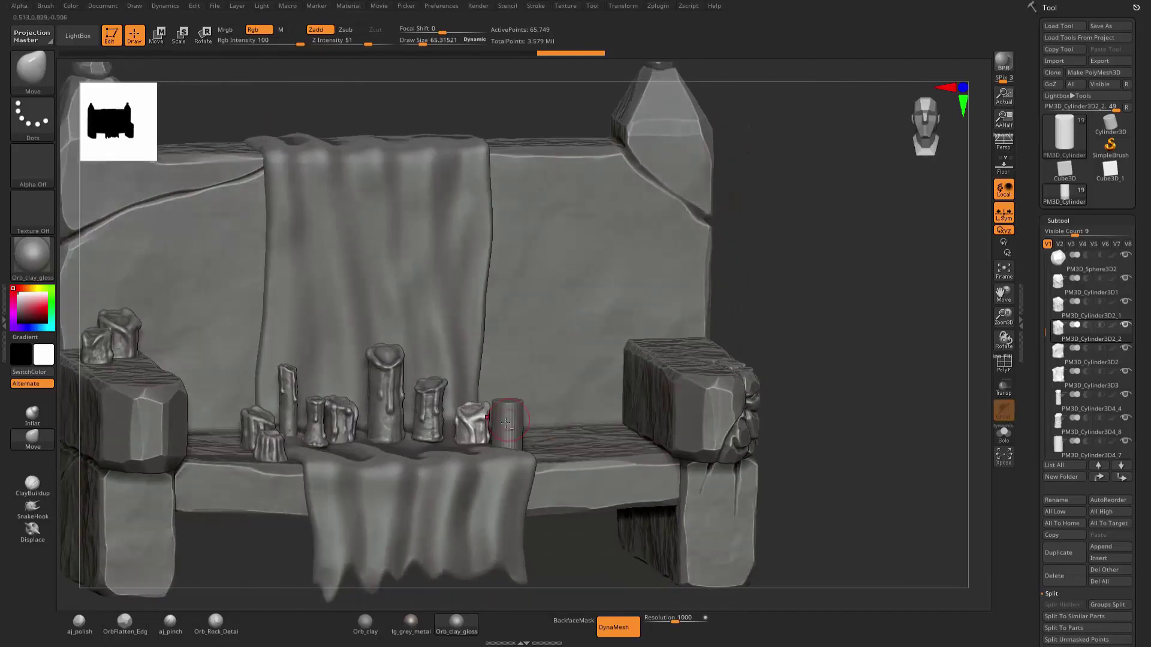
# Isolate the last plain cylinder, PM3D_Cylinder3D4_7, and DynaMesh it at resolution 504.
pyautogui.keyDown('alt'); pyautogui.click(507, 425); pyautogui.keyUp('alt')
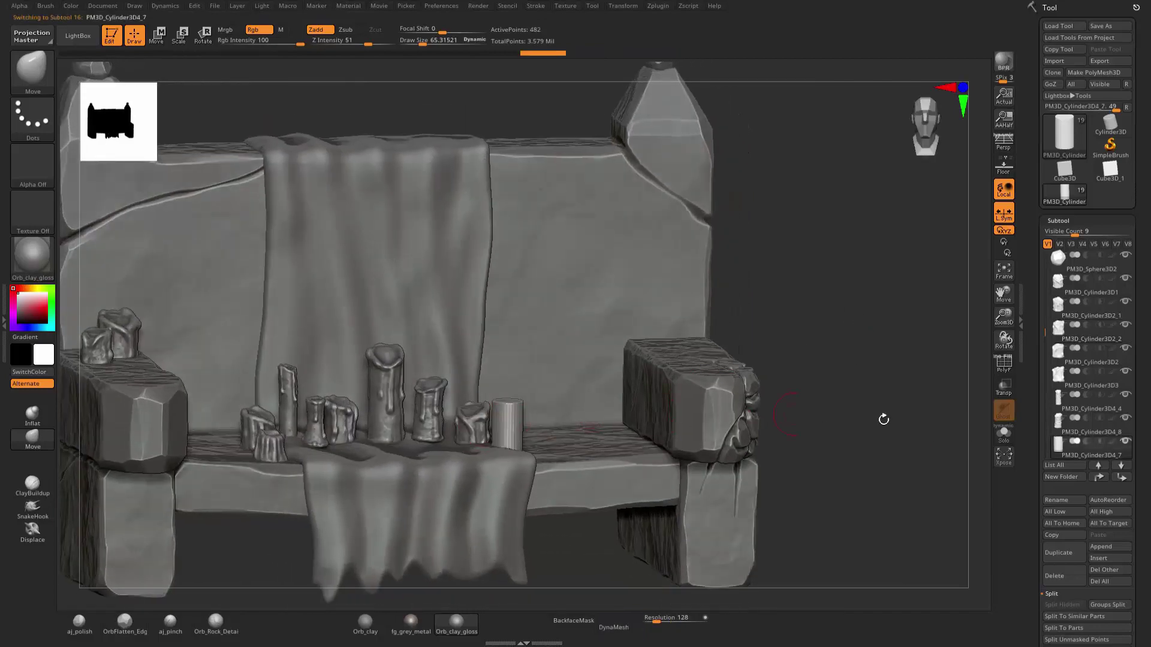
pyautogui.click(1009, 439)
pyautogui.press('f')
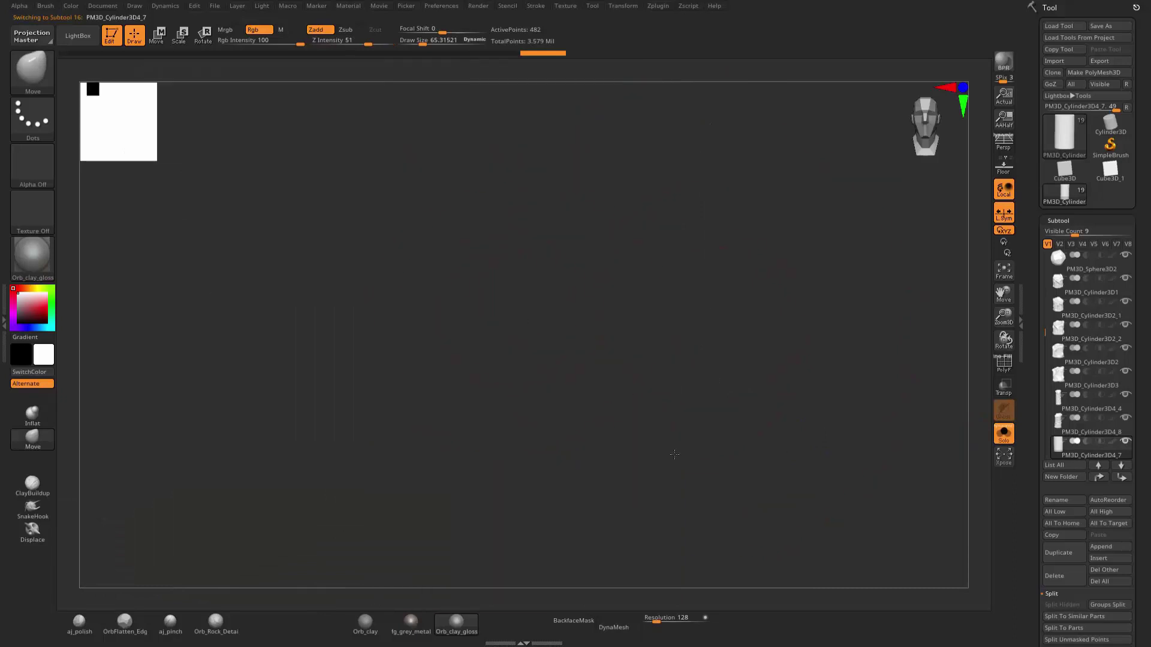
pyautogui.press('f')
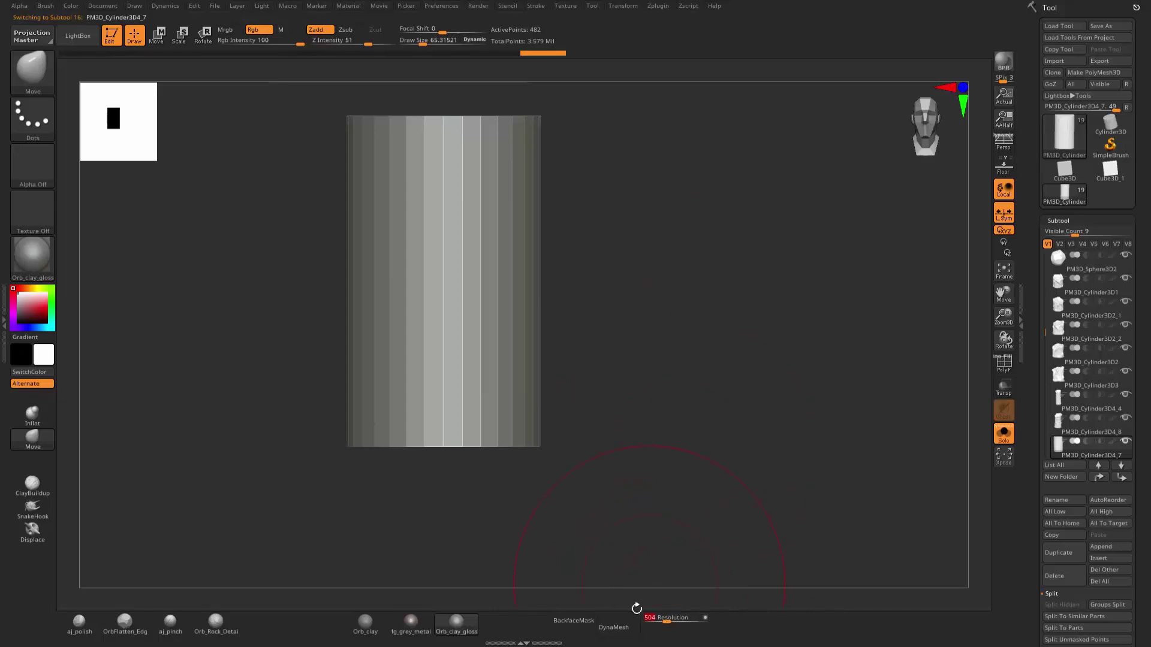
pyautogui.click(624, 626)
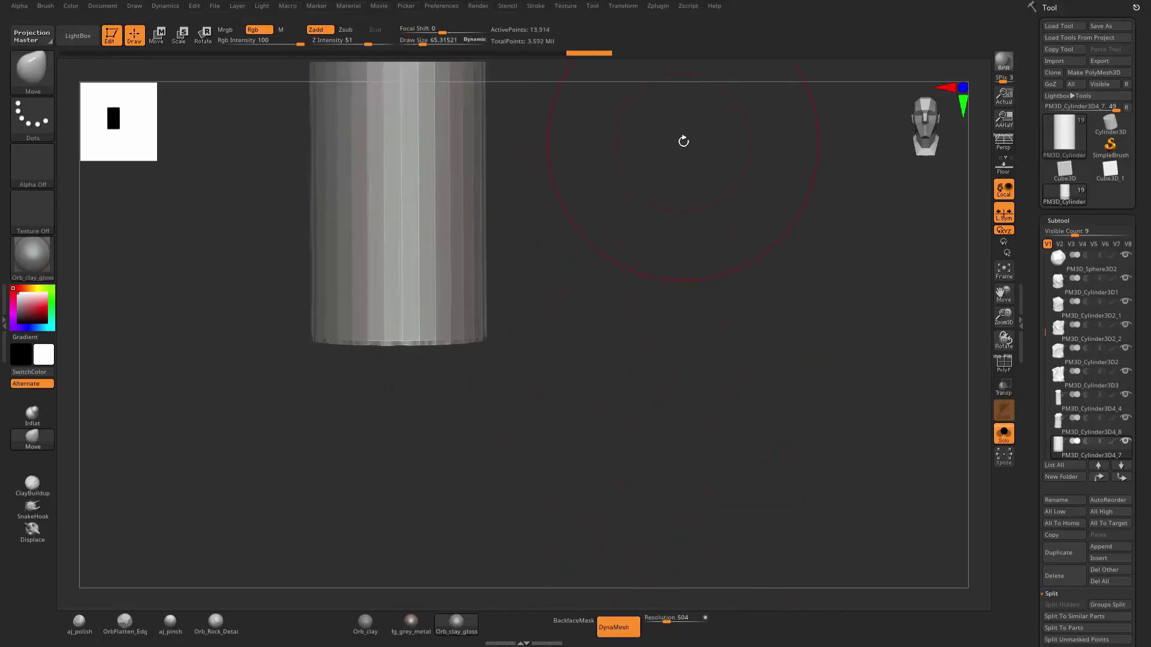
# Frame the remeshed cylinder and straighten the view so it stands upright and centred.
pyautogui.press('f')
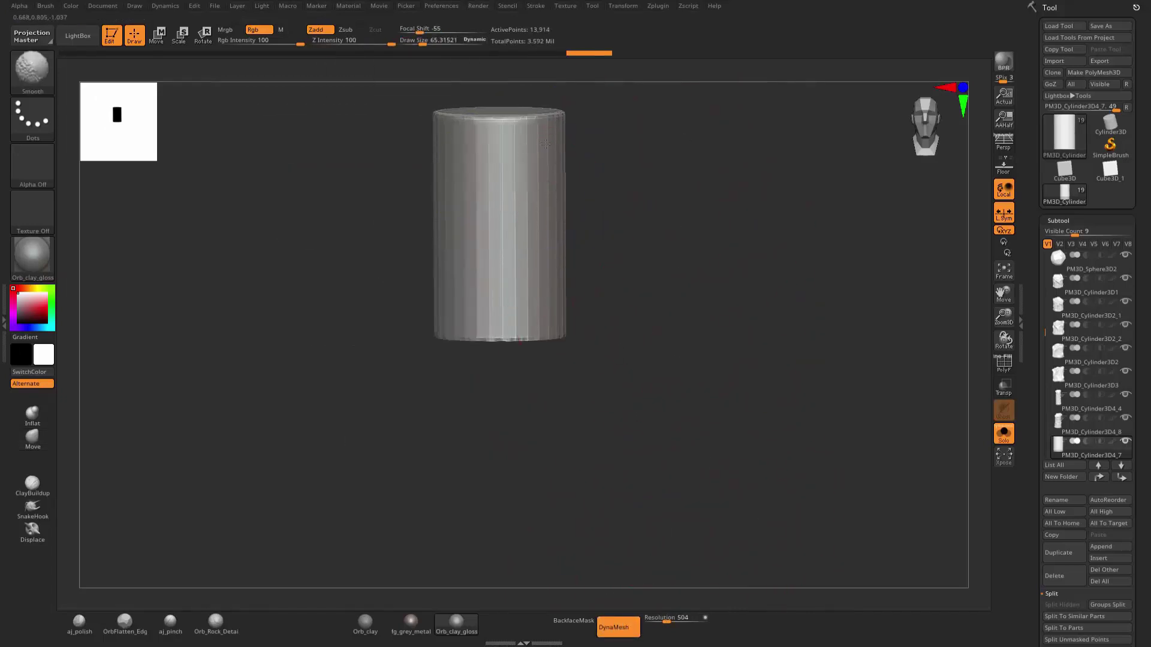
pyautogui.keyDown('shift'); pyautogui.moveTo(660, 276); pyautogui.dragTo(582, 302); pyautogui.keyUp('shift')
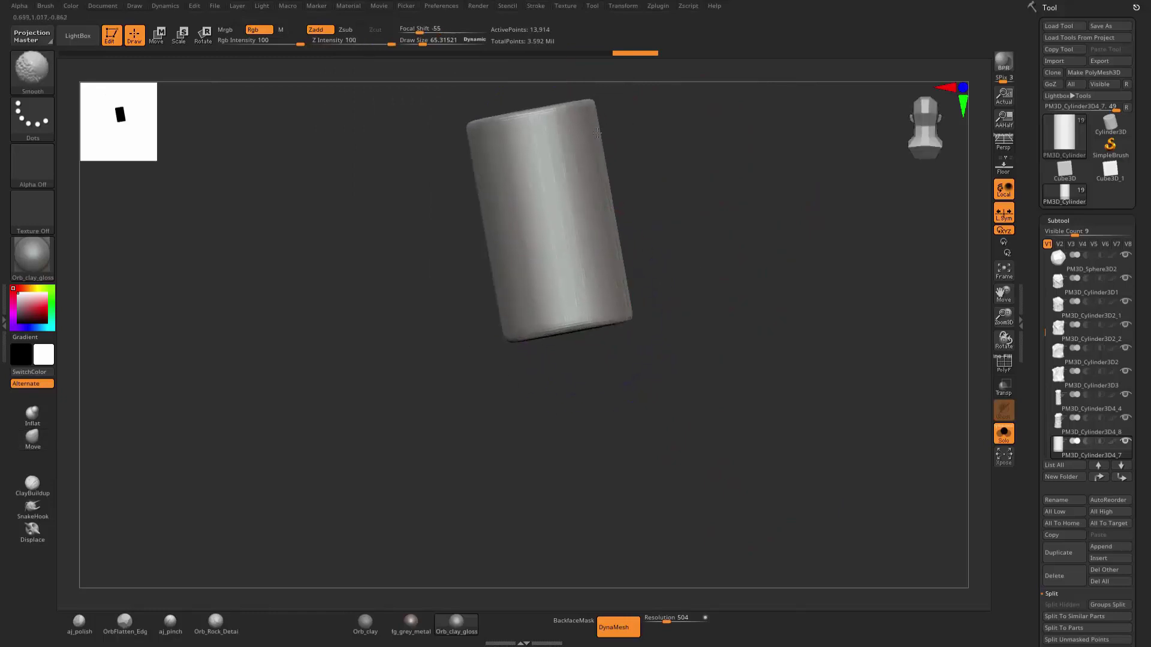
pyautogui.moveTo(597, 132)
pyautogui.keyDown('shift'); pyautogui.mouseDown()
pyautogui.moveTo(686, 195)
pyautogui.moveTo(664, 335)
pyautogui.mouseUp(); pyautogui.keyUp('shift')
pyautogui.keyDown('shift'); pyautogui.moveTo(661, 114); pyautogui.dragTo(708, 180); pyautogui.keyUp('shift')
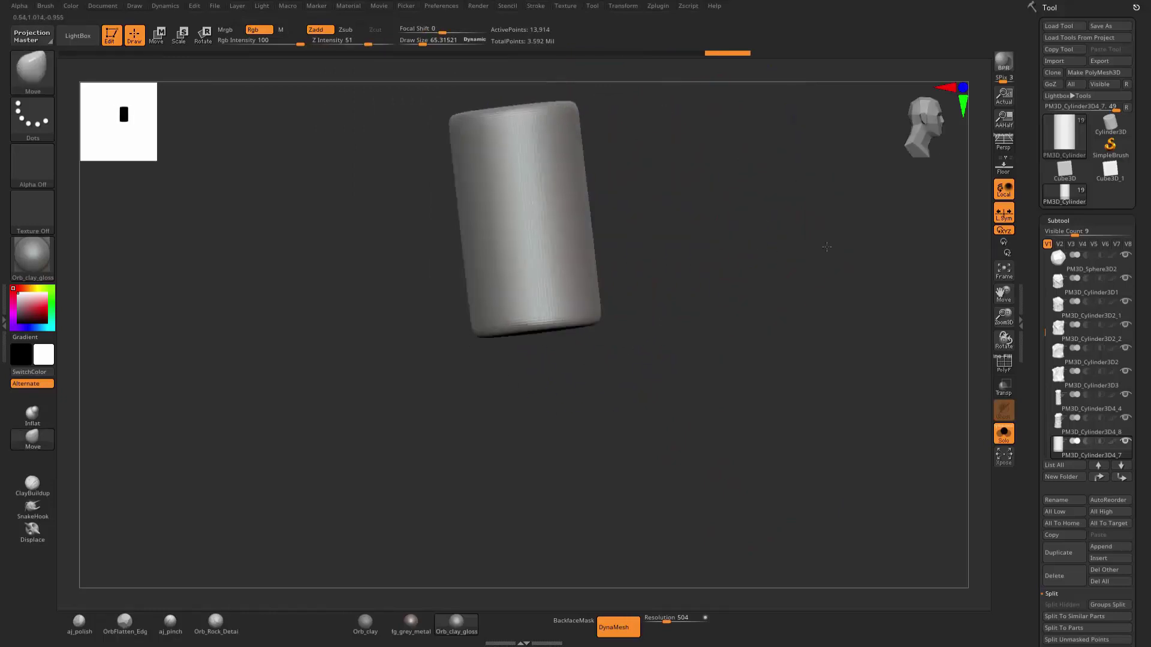
pyautogui.moveTo(810, 162)
pyautogui.keyDown('alt'); pyautogui.mouseDown()
pyautogui.moveTo(799, 318)
pyautogui.moveTo(817, 322)
pyautogui.moveTo(791, 319)
pyautogui.mouseUp(); pyautogui.keyUp('alt')
# Switch to a smaller ClayBuildup brush and orbit the view to expose the candle's rim.
pyautogui.press('s')
pyautogui.click(34, 489)
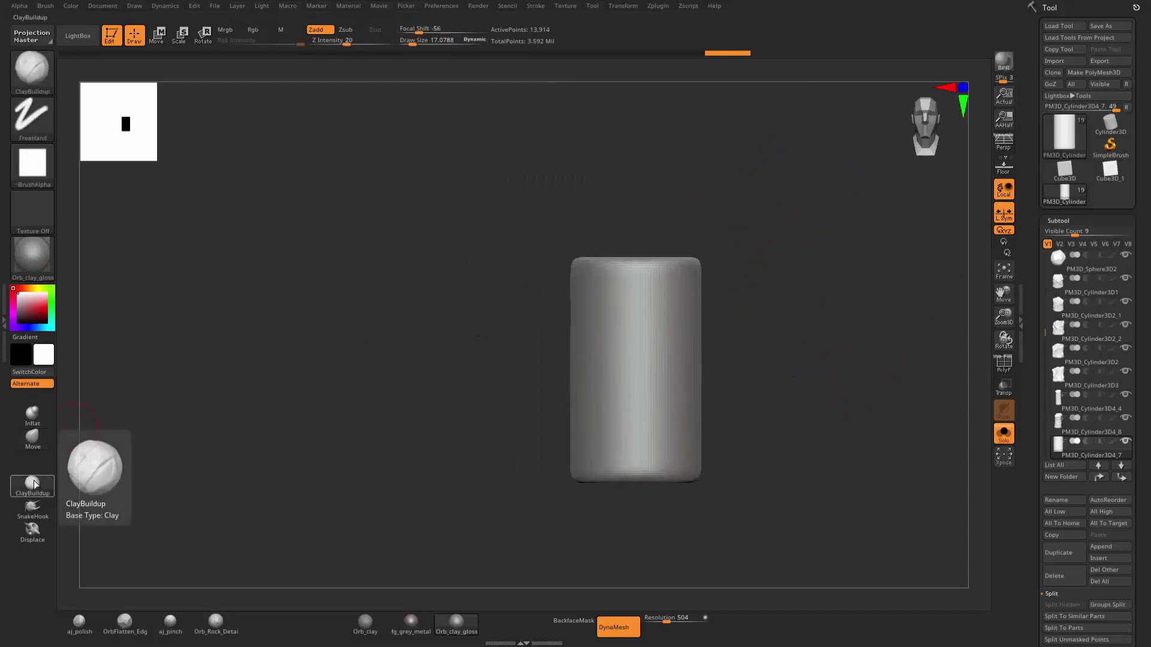
pyautogui.moveTo(776, 313); pyautogui.dragTo(653, 318)
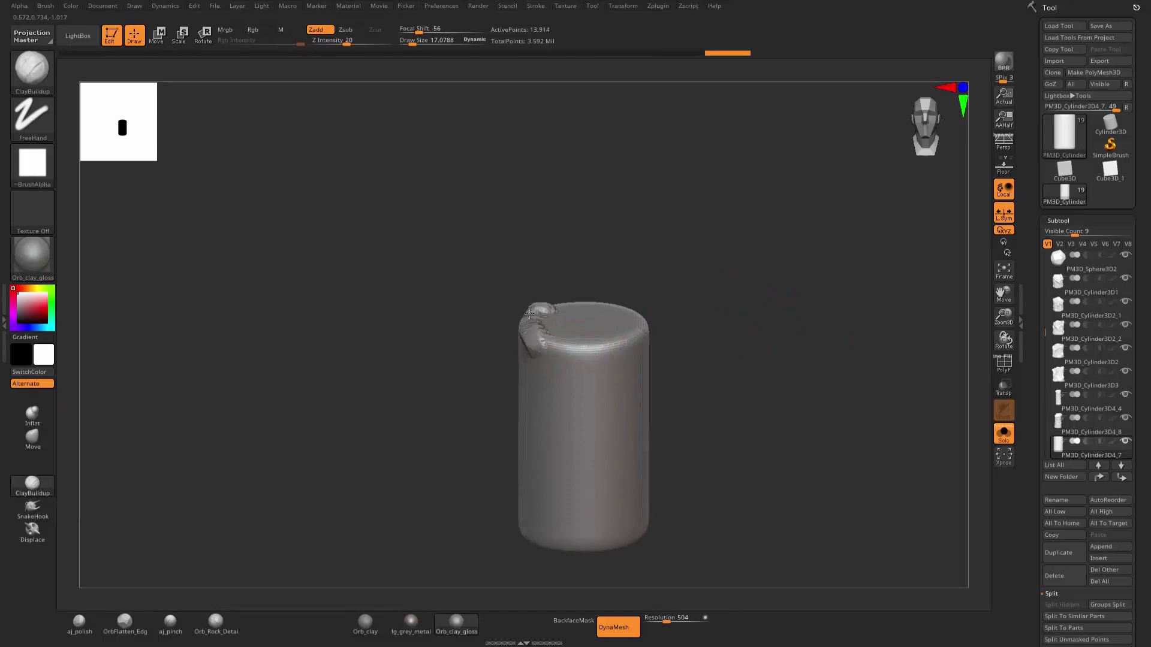
pyautogui.moveTo(597, 288)
pyautogui.mouseDown()
pyautogui.moveTo(553, 257)
pyautogui.moveTo(637, 267)
pyautogui.moveTo(648, 297)
pyautogui.moveTo(625, 348)
pyautogui.mouseUp()
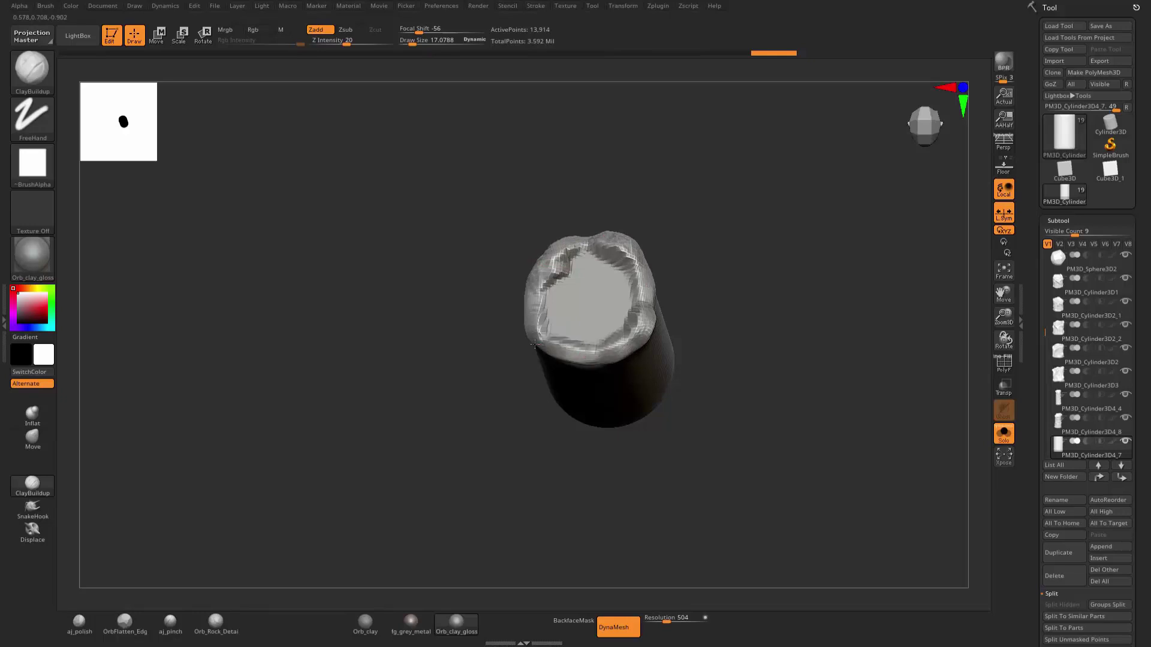
pyautogui.moveTo(535, 344)
pyautogui.mouseDown()
pyautogui.moveTo(760, 262)
pyautogui.moveTo(691, 226)
pyautogui.mouseUp()
pyautogui.moveTo(715, 269); pyautogui.dragTo(647, 296)
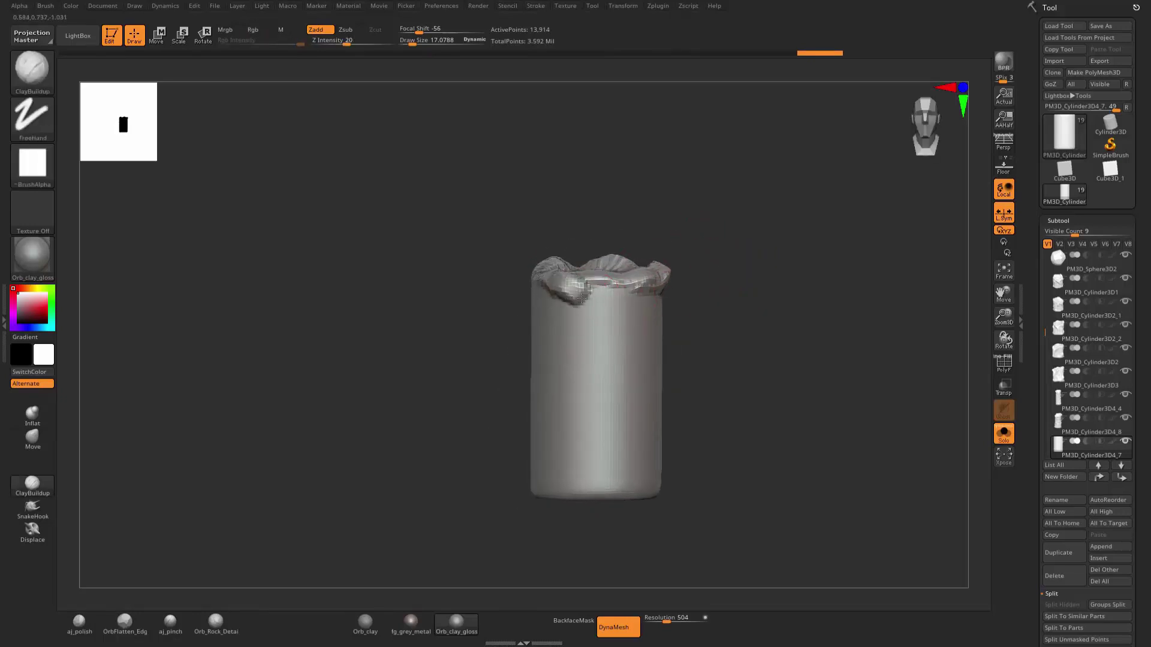
# Build thick wax drips running from the rim down the cylinder's side.
pyautogui.moveTo(590, 314); pyautogui.dragTo(592, 384)
pyautogui.moveTo(592, 425); pyautogui.dragTo(593, 435)
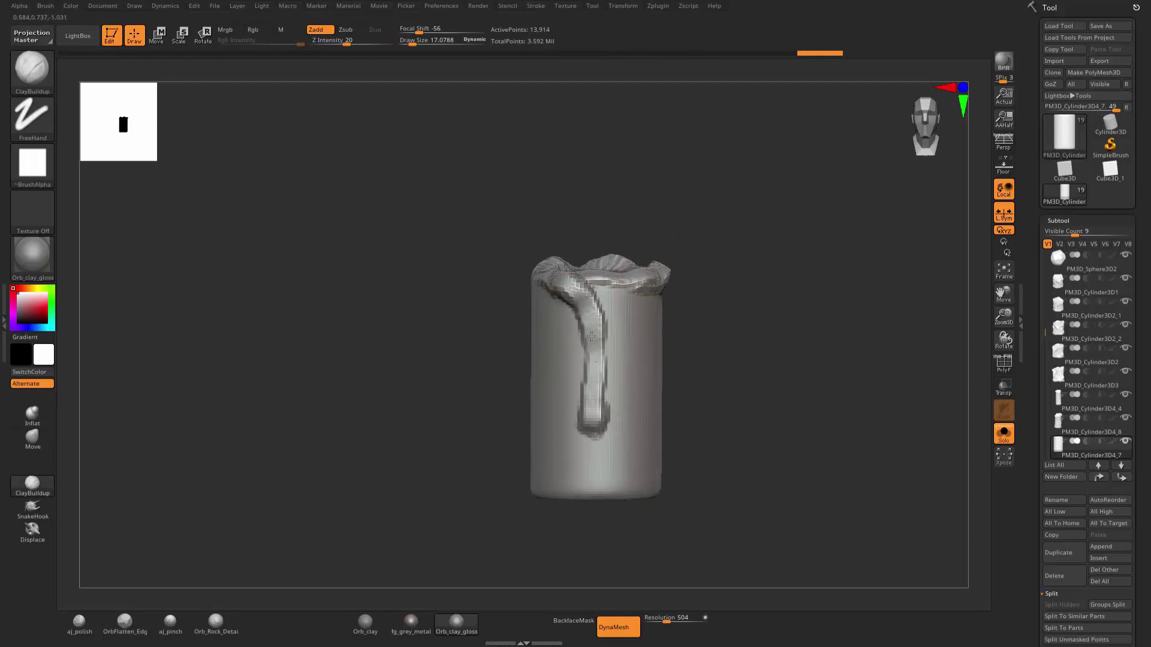
pyautogui.moveTo(606, 281); pyautogui.dragTo(596, 444)
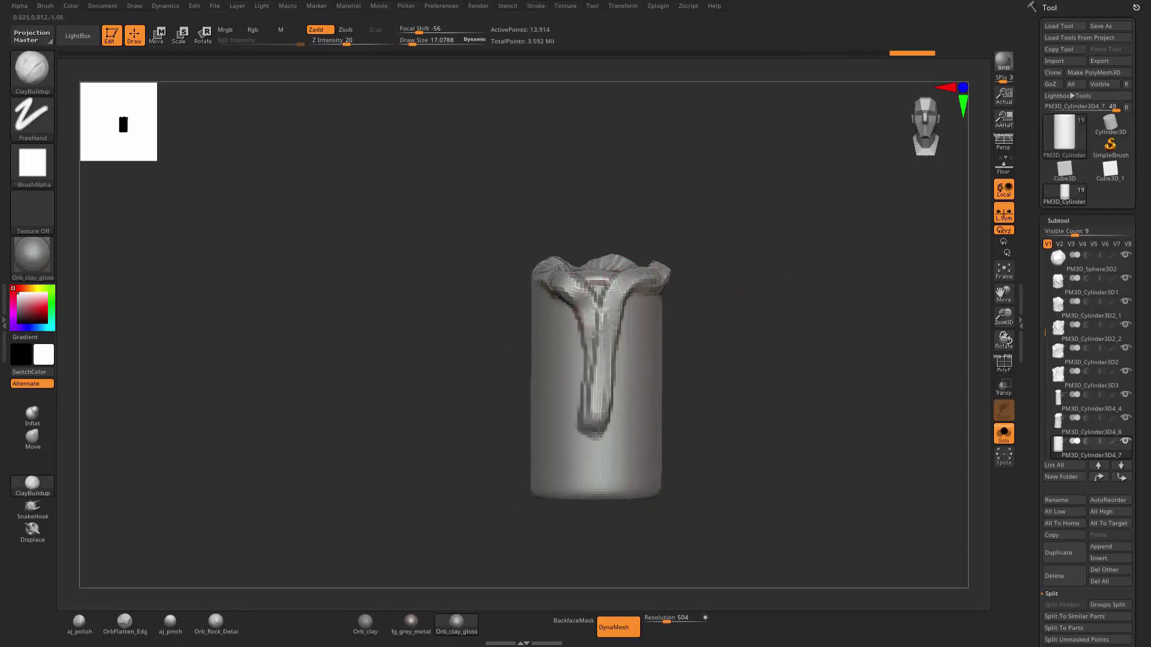
pyautogui.moveTo(743, 288)
pyautogui.mouseDown()
pyautogui.moveTo(699, 272)
pyautogui.moveTo(607, 287)
pyautogui.mouseUp()
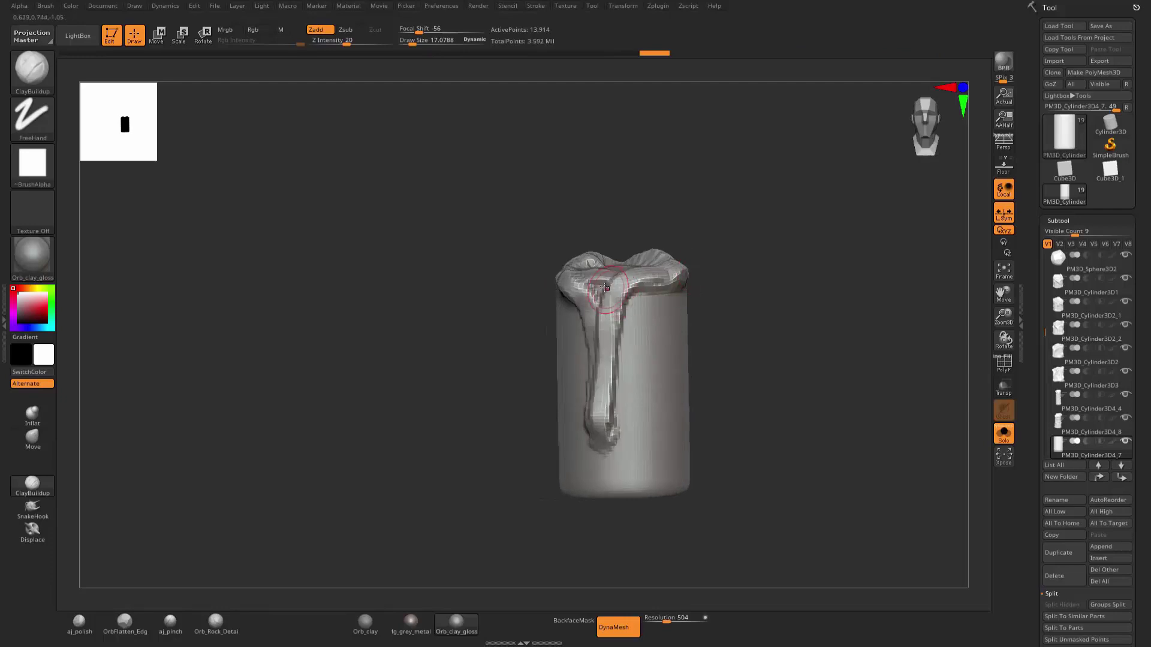
# Add a wax drip down the front from the rim, then return to the front view.
pyautogui.moveTo(762, 283); pyautogui.dragTo(593, 286)
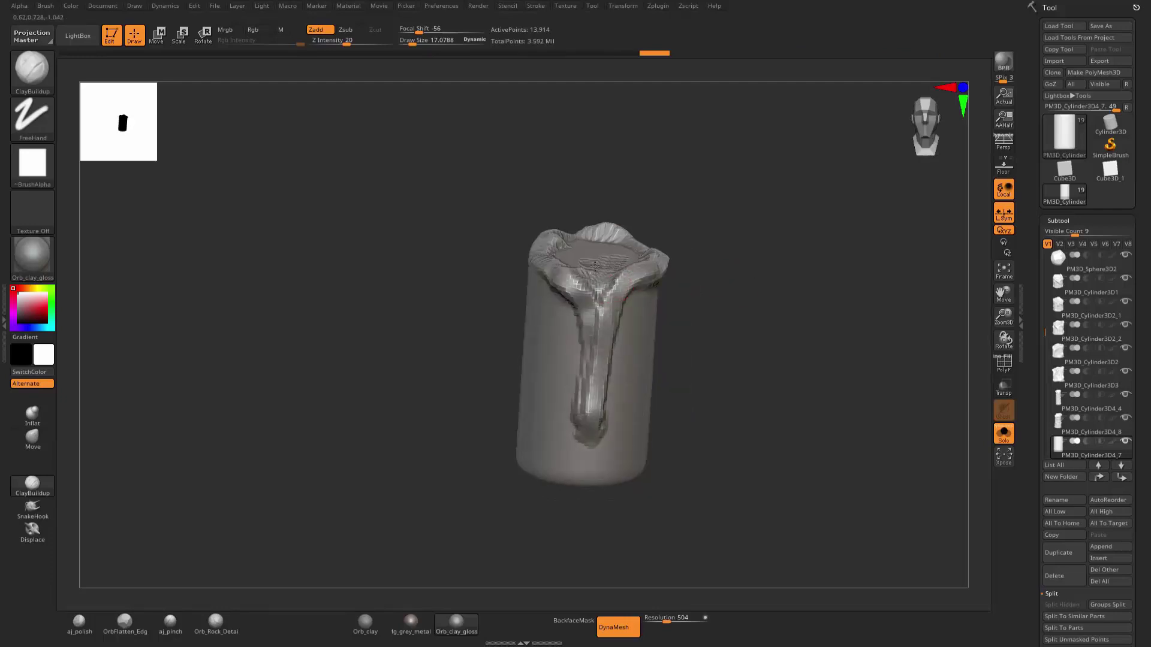
pyautogui.moveTo(791, 287); pyautogui.dragTo(604, 295)
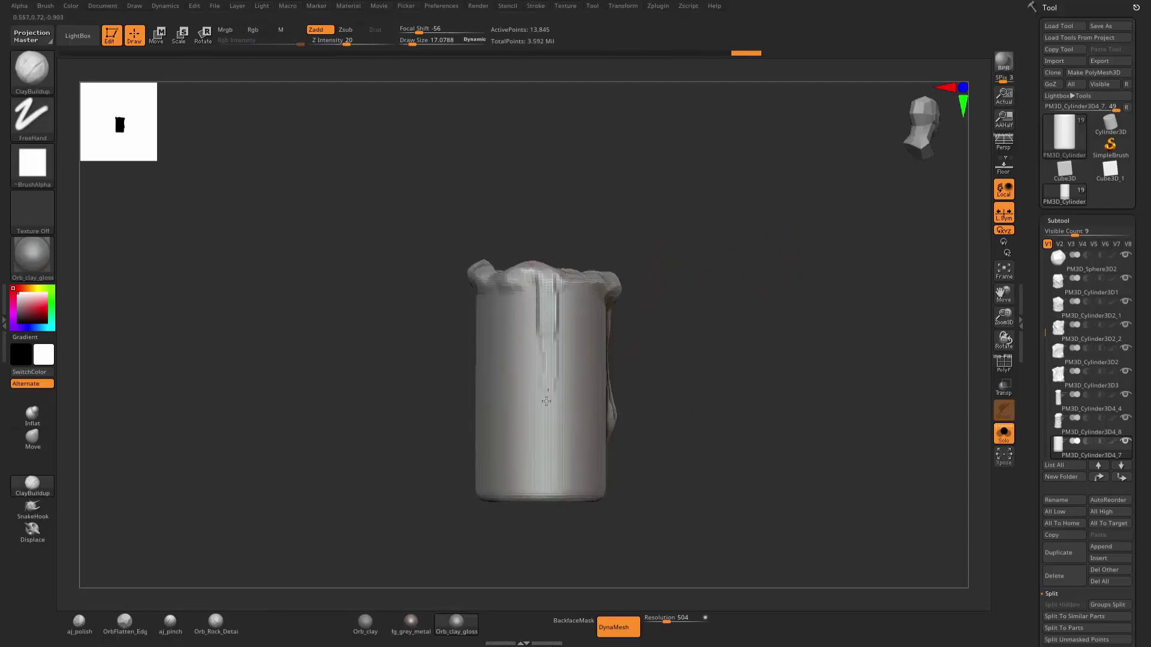
pyautogui.moveTo(668, 315)
pyautogui.mouseDown()
pyautogui.moveTo(539, 268)
pyautogui.moveTo(492, 274)
pyautogui.mouseUp()
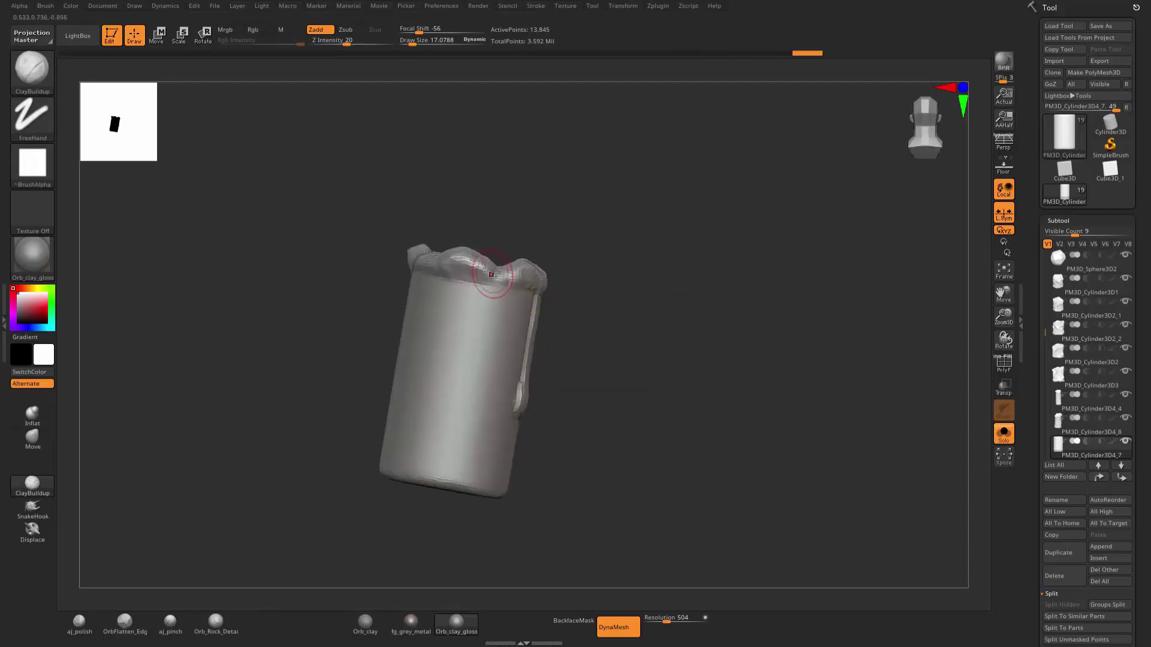
pyautogui.moveTo(655, 320); pyautogui.dragTo(501, 344)
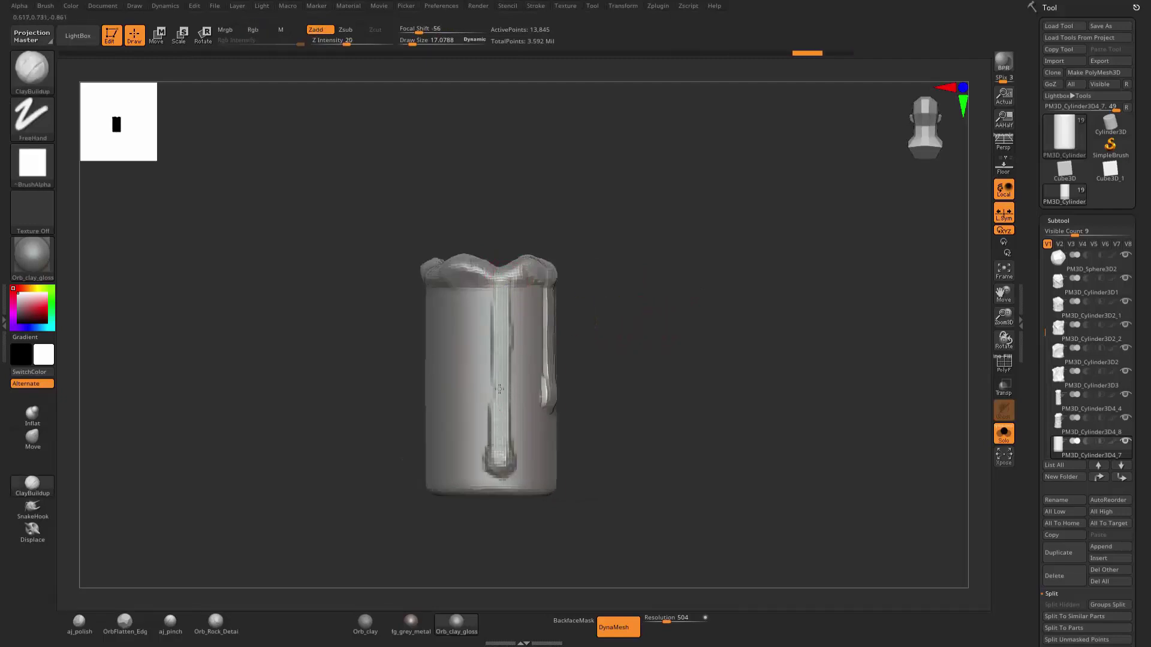
pyautogui.moveTo(566, 280)
pyautogui.mouseDown()
pyautogui.moveTo(505, 298)
pyautogui.moveTo(632, 286)
pyautogui.mouseUp()
pyautogui.moveTo(416, 314); pyautogui.dragTo(429, 414)
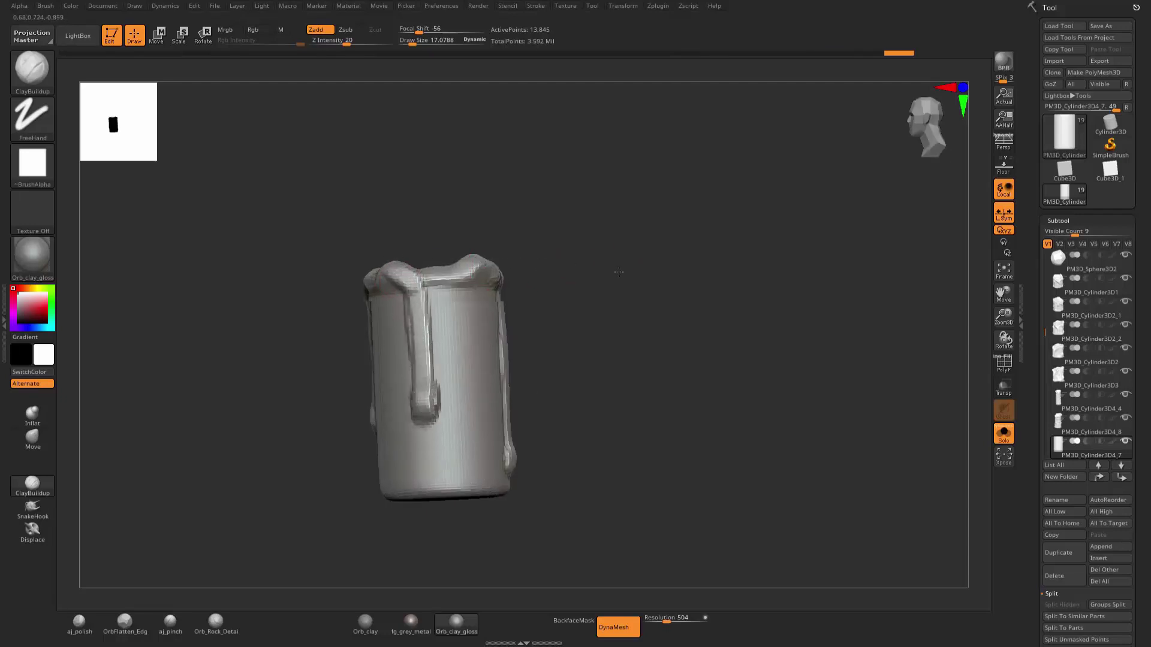
pyautogui.moveTo(619, 272)
pyautogui.mouseDown()
pyautogui.moveTo(653, 285)
pyautogui.moveTo(593, 314)
pyautogui.moveTo(556, 278)
pyautogui.moveTo(710, 293)
pyautogui.mouseUp()
pyautogui.press('s')
pyautogui.moveTo(612, 282); pyautogui.dragTo(642, 291)
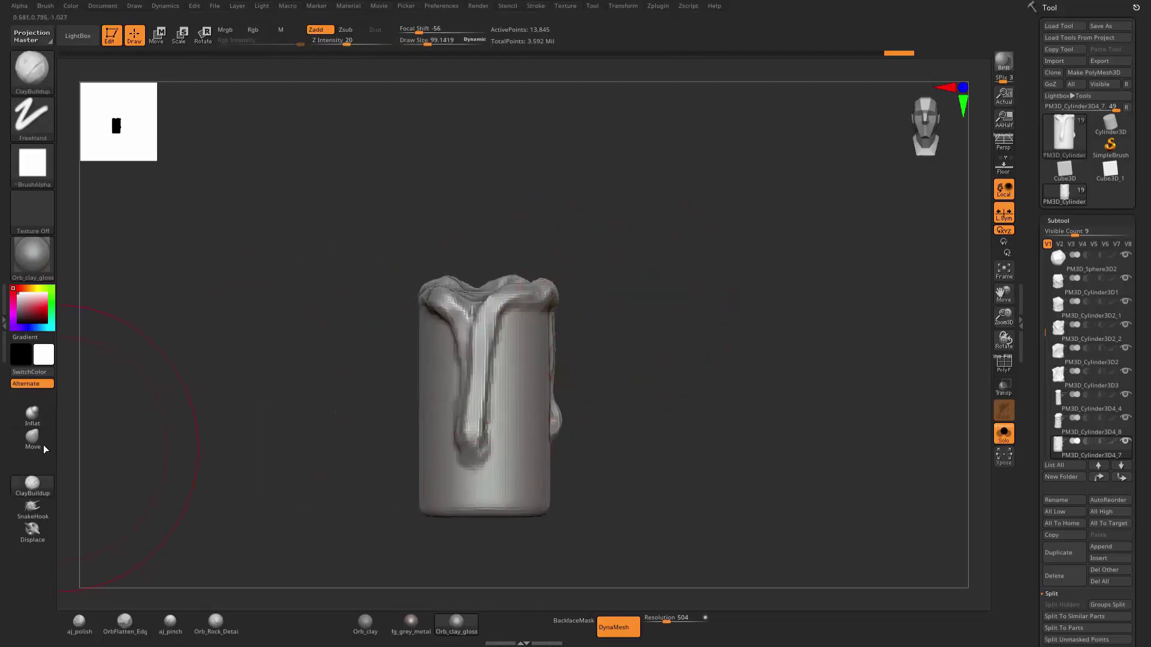
# Puff up the right-side wax drips with the Inflat brush.
pyautogui.click(44, 447)
pyautogui.press('s')
pyautogui.moveTo(671, 330); pyautogui.dragTo(659, 331)
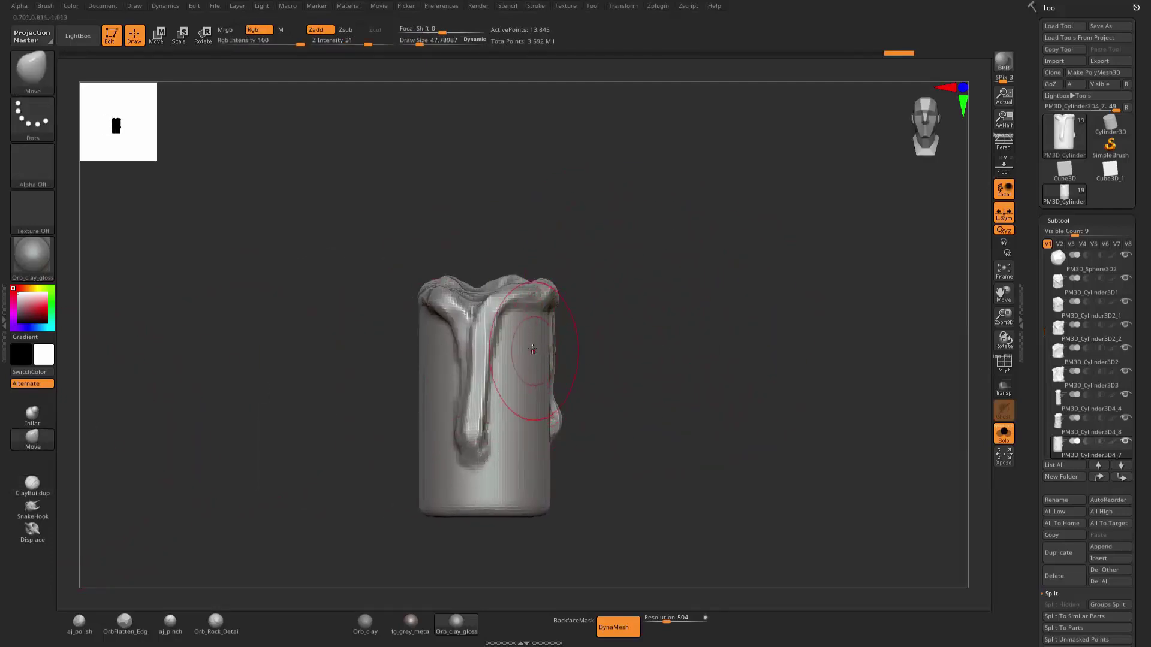
pyautogui.click(42, 414)
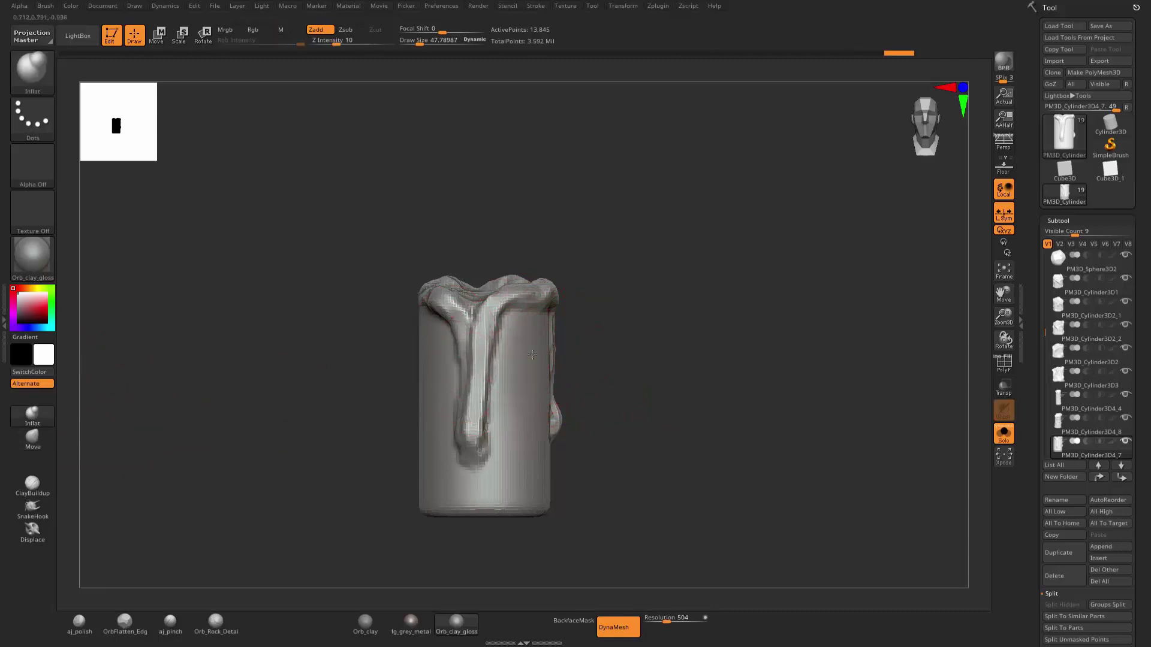
pyautogui.moveTo(533, 354); pyautogui.dragTo(506, 447)
pyautogui.moveTo(623, 399); pyautogui.dragTo(440, 465)
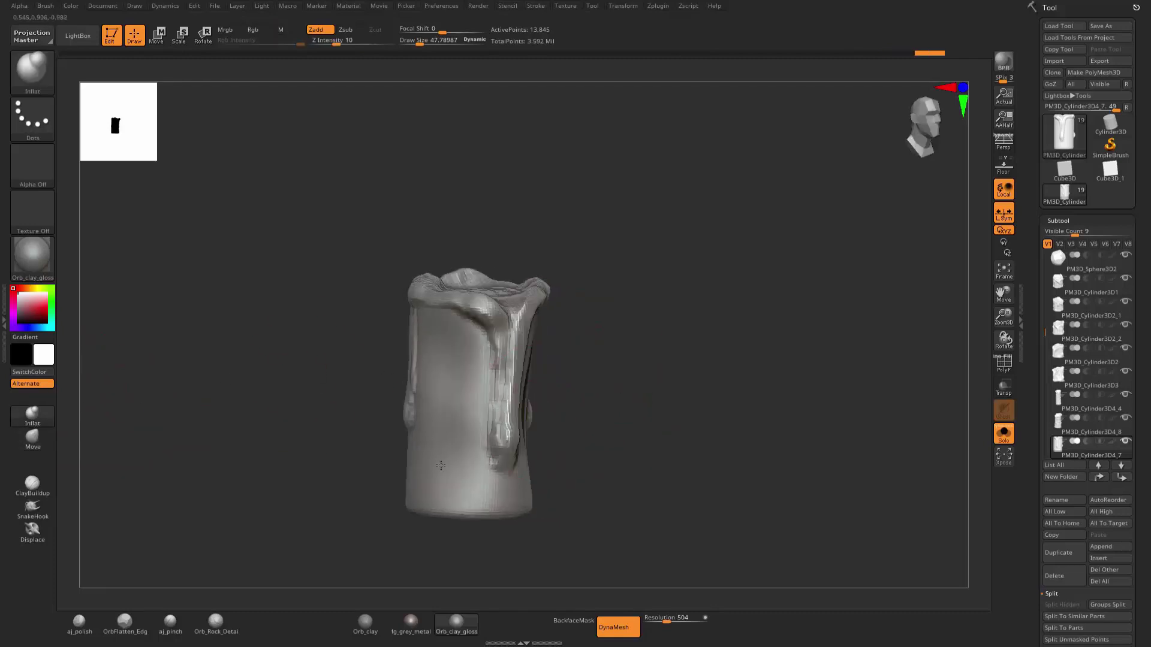
pyautogui.moveTo(444, 478); pyautogui.dragTo(394, 384, button='right')
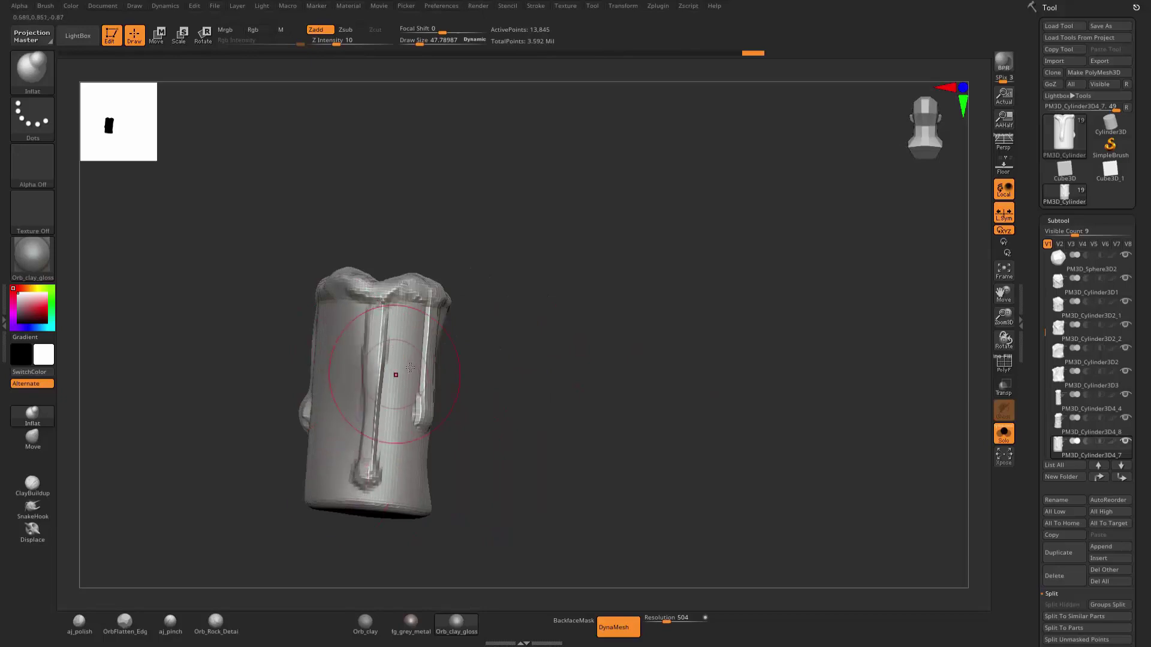
# Pull the candle's top rim down into a V-shaped dip and DynaMesh it.
pyautogui.press('[')
pyautogui.press('[')
pyautogui.press('[')
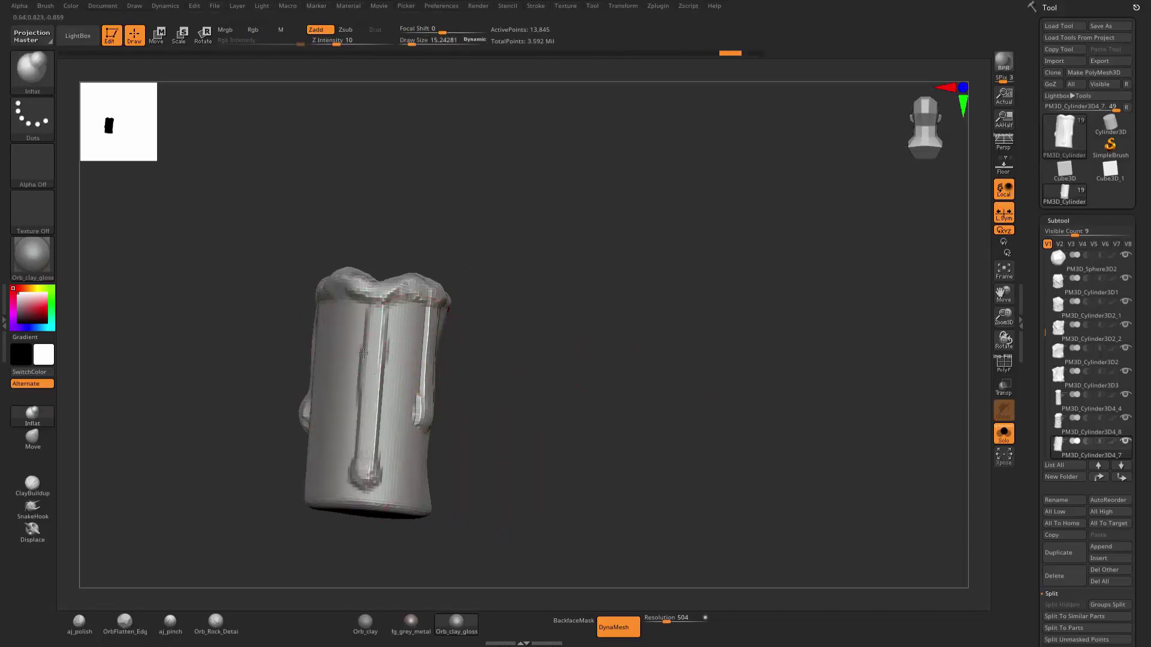
pyautogui.press(']')
pyautogui.press(']')
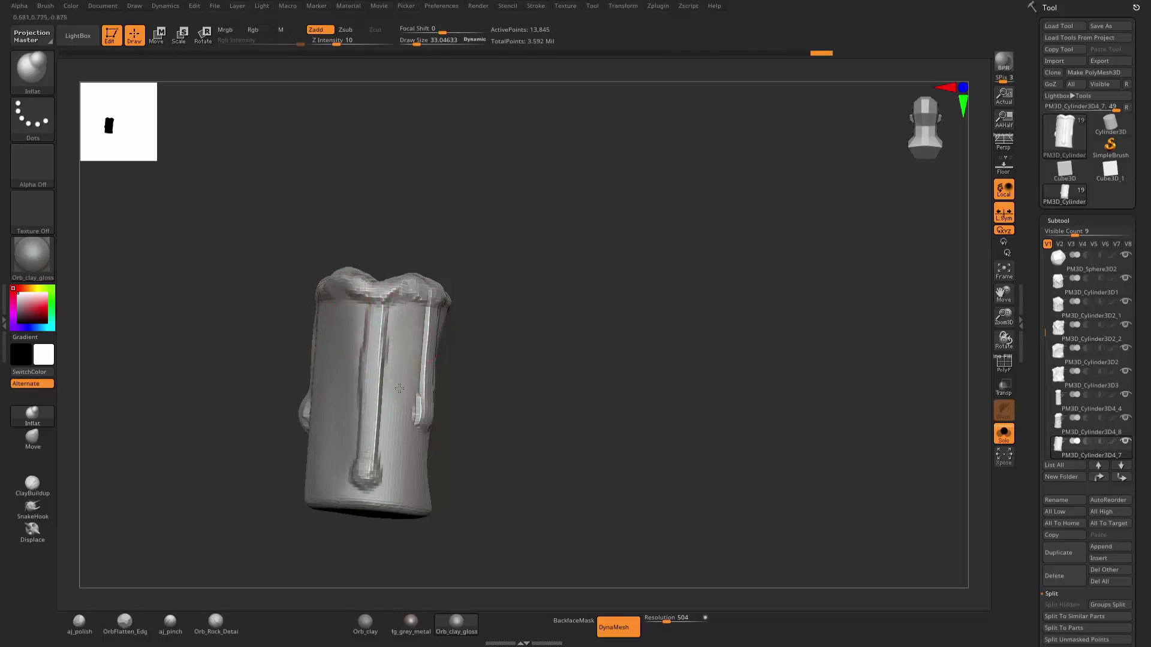
pyautogui.moveTo(527, 412)
pyautogui.mouseDown()
pyautogui.moveTo(653, 348)
pyautogui.moveTo(638, 333)
pyautogui.moveTo(611, 359)
pyautogui.moveTo(549, 346)
pyautogui.mouseUp()
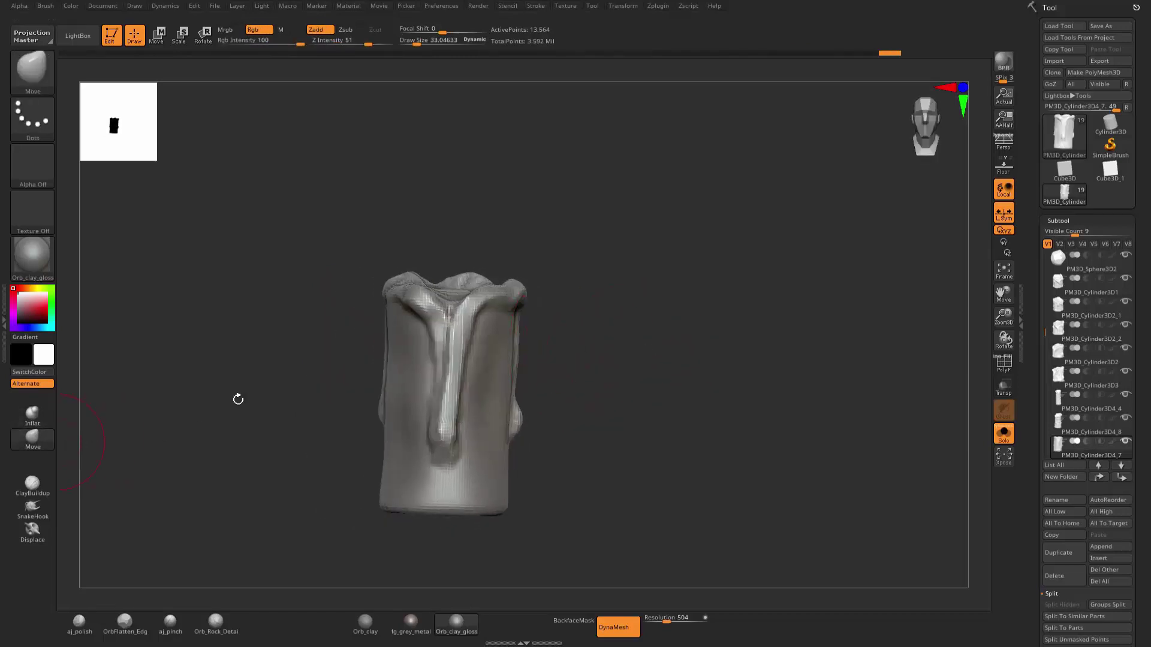
pyautogui.moveTo(237, 398)
pyautogui.mouseDown()
pyautogui.moveTo(603, 322)
pyautogui.moveTo(605, 308)
pyautogui.mouseUp()
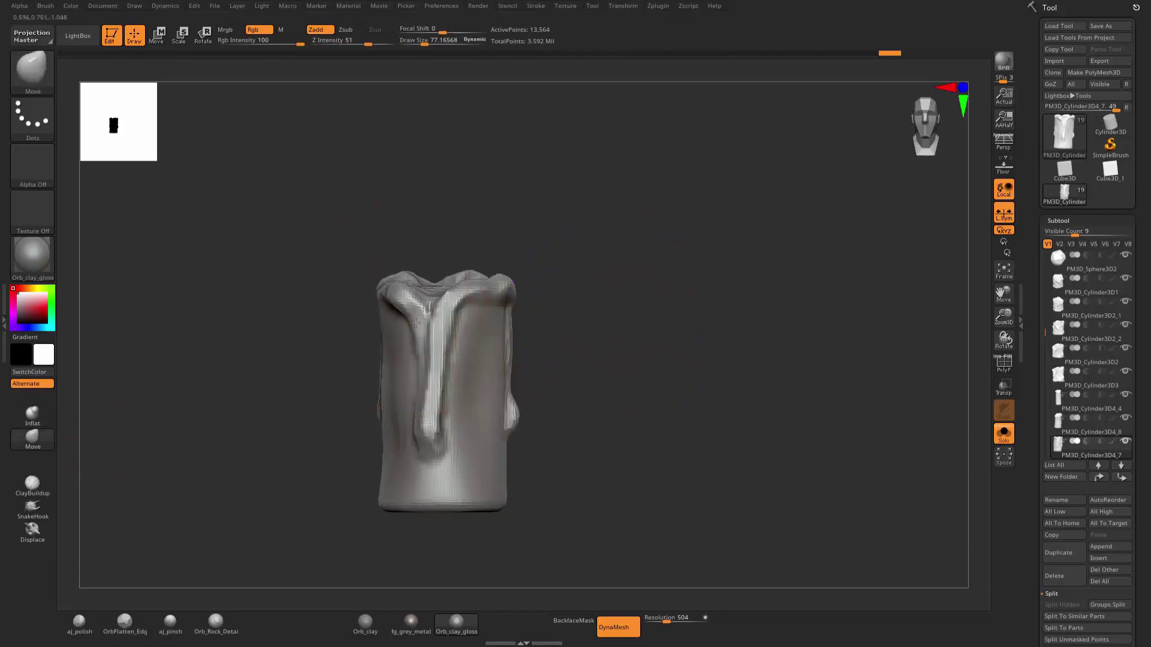
pyautogui.moveTo(444, 282); pyautogui.dragTo(444, 332)
pyautogui.keyDown('ctrl'); pyautogui.moveTo(516, 281); pyautogui.dragTo(527, 293); pyautogui.keyUp('ctrl')
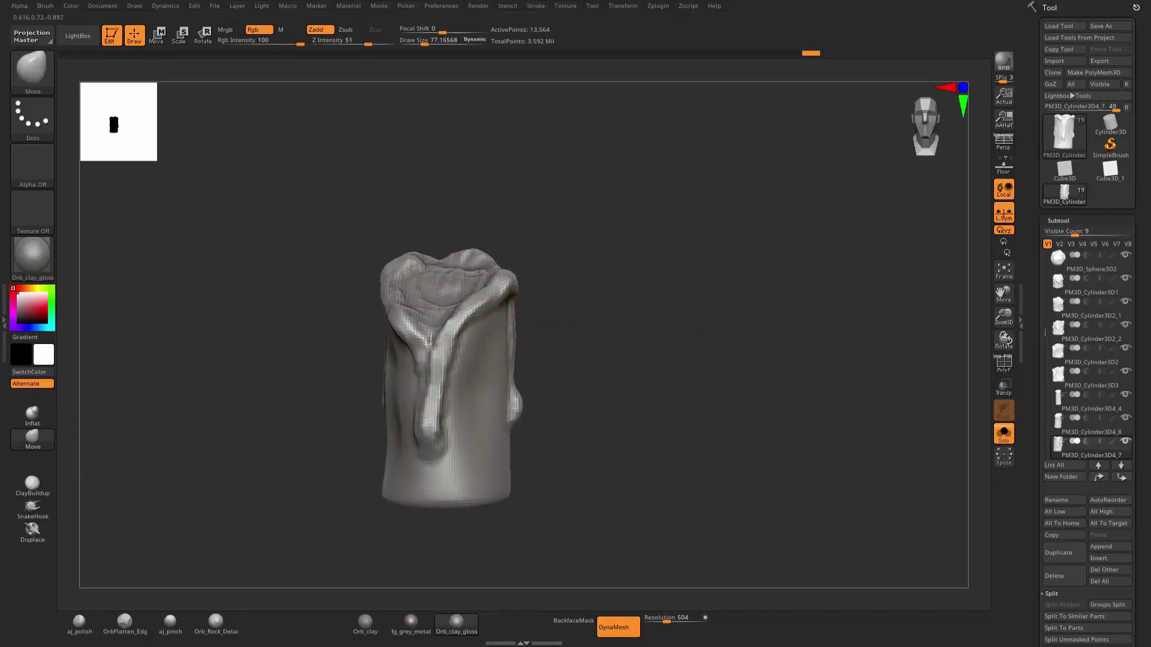
pyautogui.moveTo(481, 259); pyautogui.dragTo(426, 273)
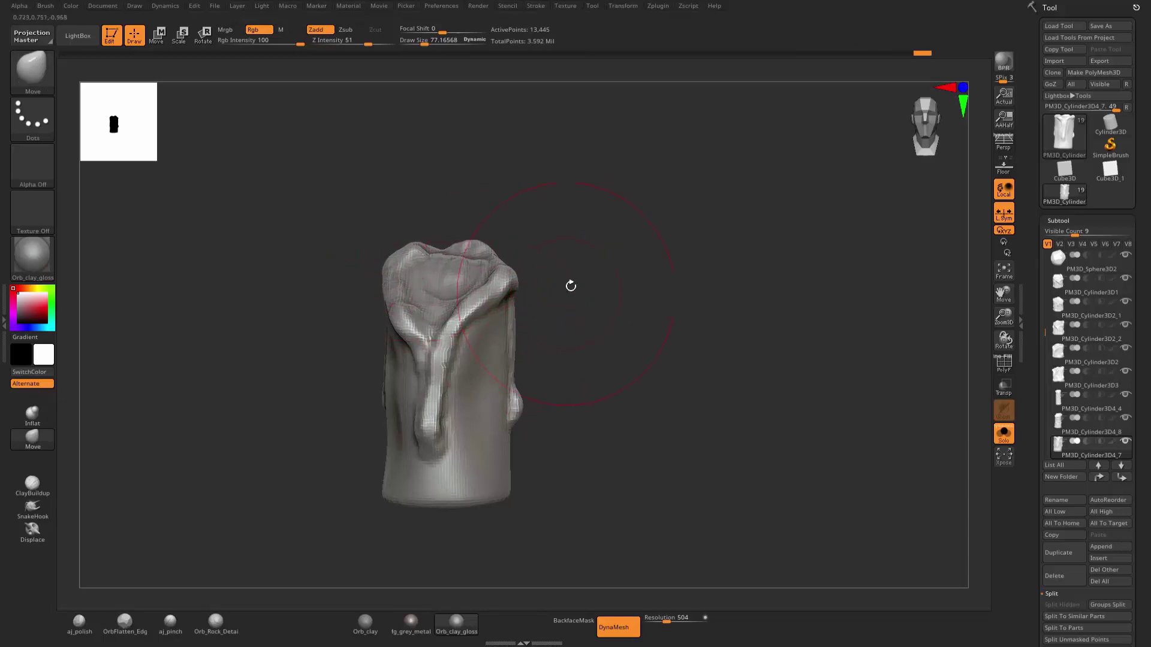
pyautogui.moveTo(571, 286); pyautogui.dragTo(434, 326)
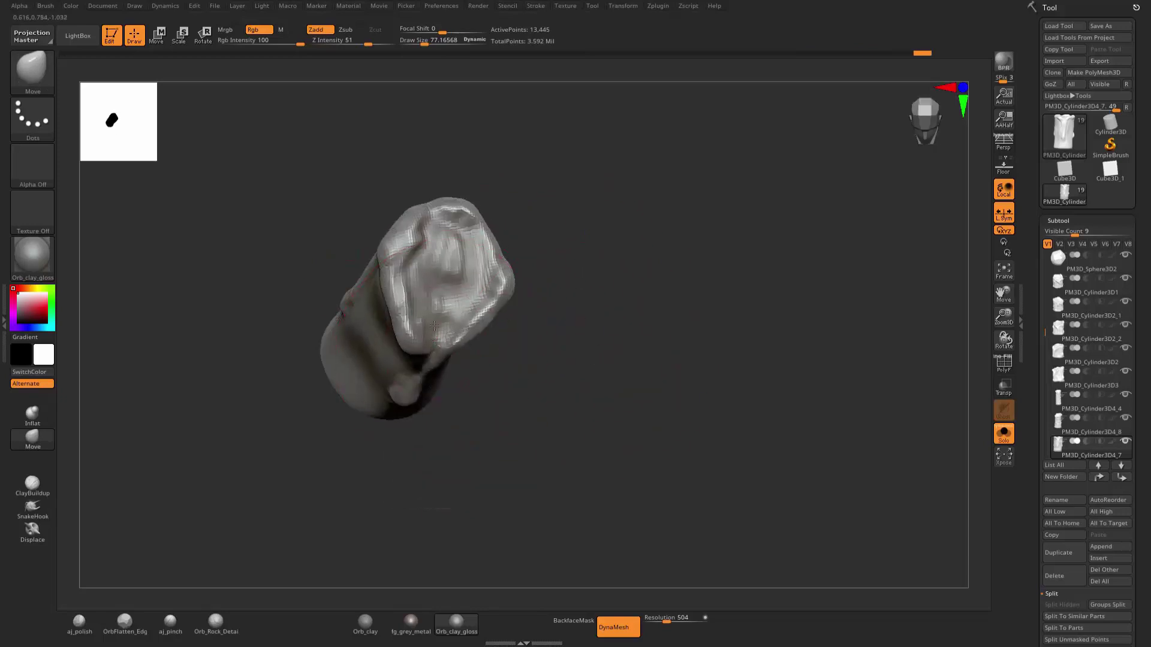
# Set the brush to about 33 and reframe the candle to inspect its melted top.
pyautogui.press('s')
pyautogui.moveTo(540, 303); pyautogui.dragTo(522, 303)
pyautogui.moveTo(602, 291)
pyautogui.mouseDown()
pyautogui.moveTo(616, 256)
pyautogui.moveTo(582, 215)
pyautogui.moveTo(516, 292)
pyautogui.moveTo(568, 228)
pyautogui.moveTo(578, 254)
pyautogui.moveTo(461, 316)
pyautogui.moveTo(453, 333)
pyautogui.moveTo(571, 265)
pyautogui.moveTo(598, 328)
pyautogui.moveTo(584, 275)
pyautogui.moveTo(505, 296)
pyautogui.mouseUp()
pyautogui.press('s')
pyautogui.press('s')
pyautogui.press('s')
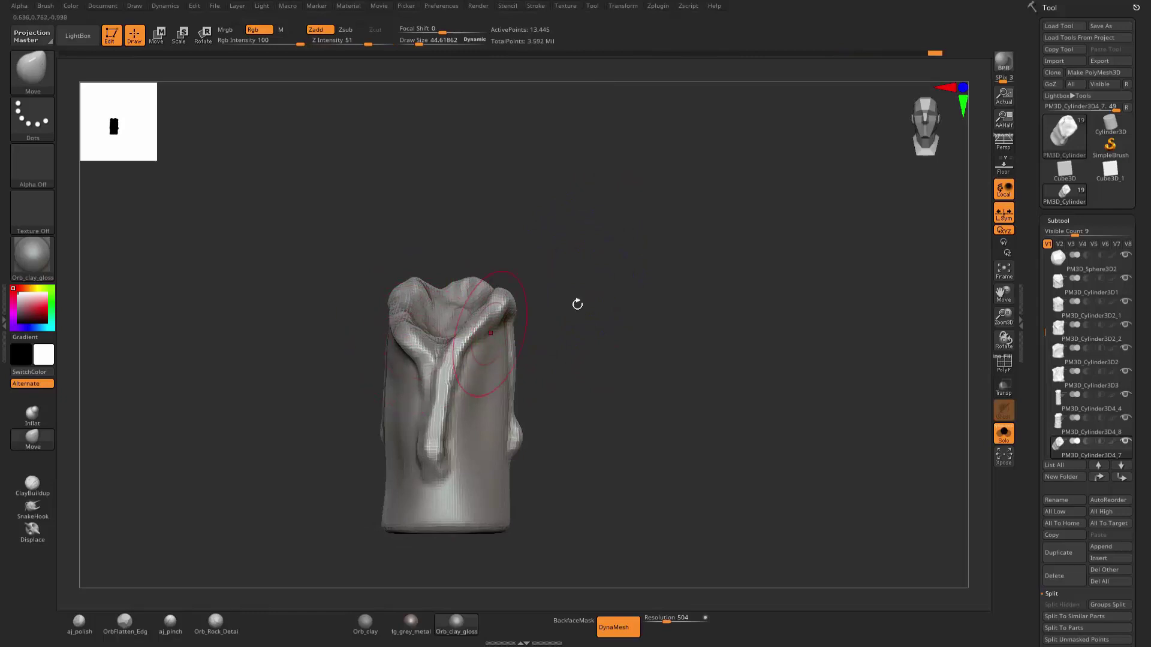
pyautogui.keyDown('alt'); pyautogui.moveTo(646, 327); pyautogui.dragTo(695, 301); pyautogui.keyUp('alt')
pyautogui.keyDown('alt'); pyautogui.moveTo(703, 345); pyautogui.dragTo(709, 363); pyautogui.keyUp('alt')
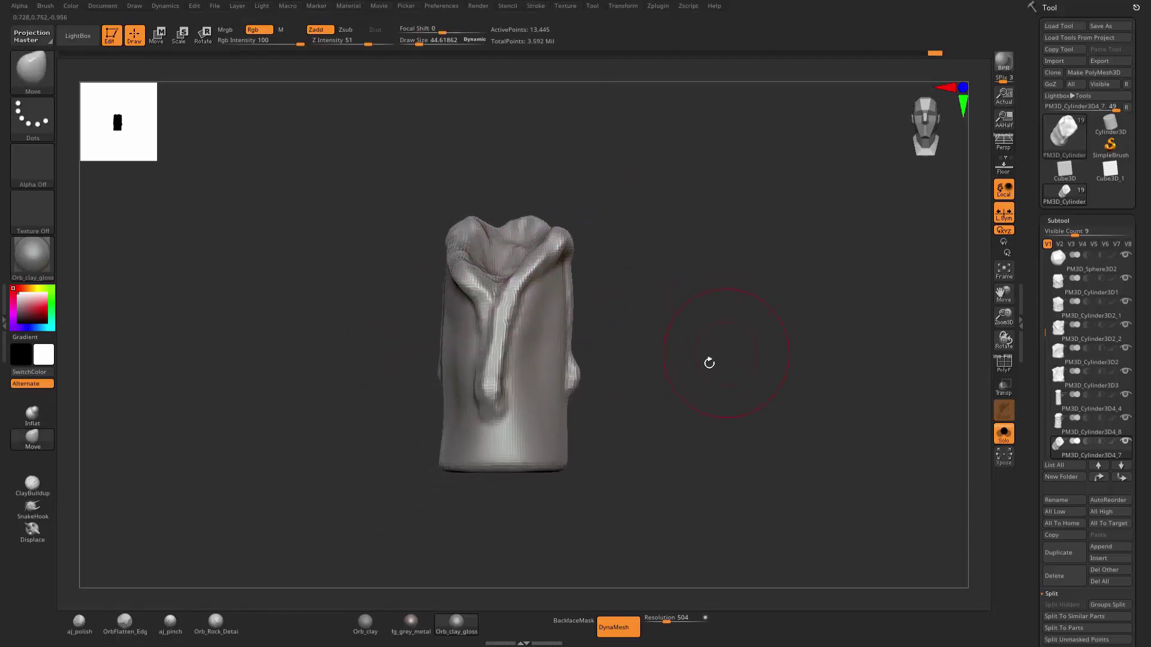
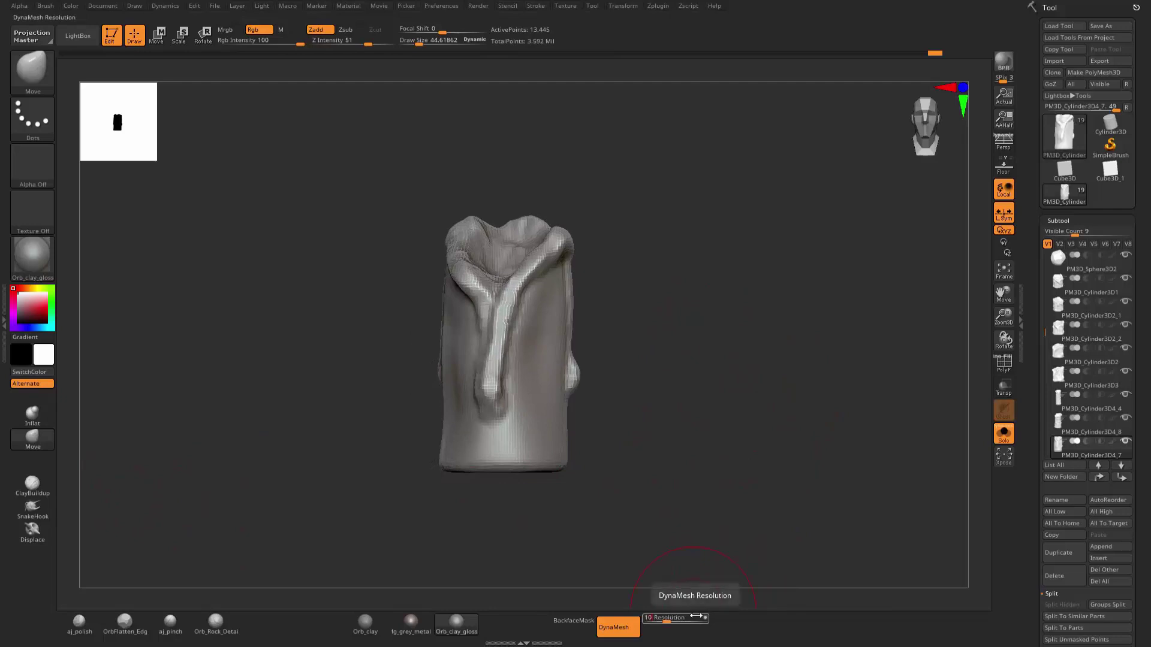
# Re-DynaMesh the candle at resolution 1000, switch to FP_Metal_01, and inspect it from several angles.
pyautogui.keyDown('ctrl'); pyautogui.moveTo(682, 301); pyautogui.dragTo(689, 298); pyautogui.keyUp('ctrl')
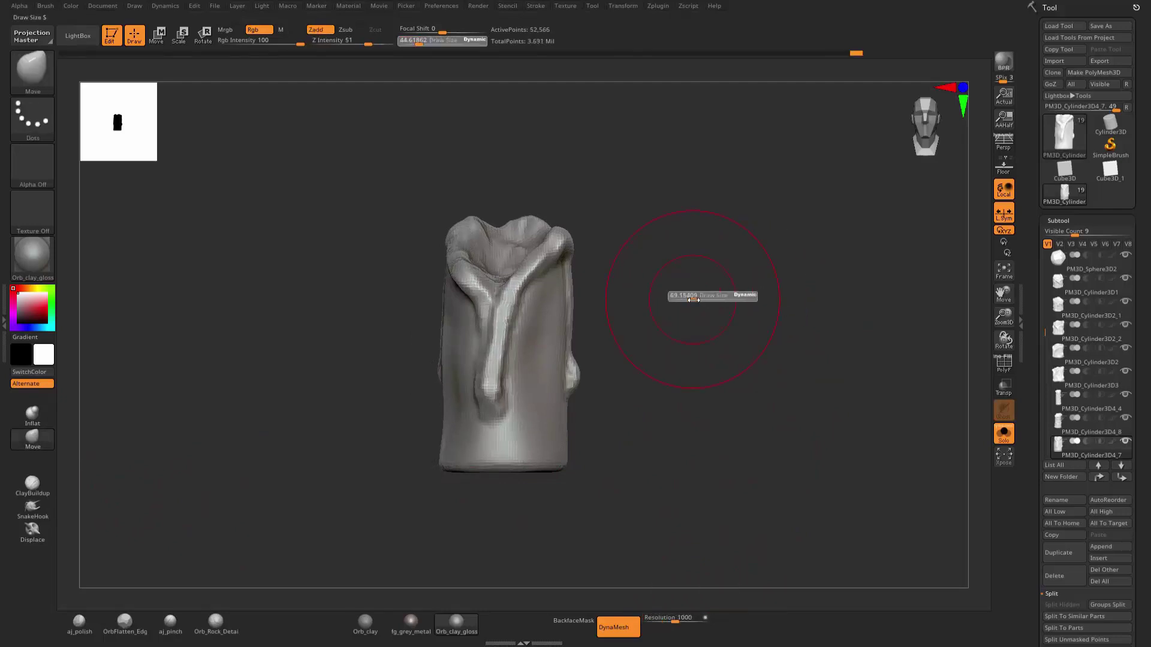
pyautogui.moveTo(694, 349)
pyautogui.mouseDown()
pyautogui.moveTo(654, 342)
pyautogui.moveTo(585, 446)
pyautogui.mouseUp()
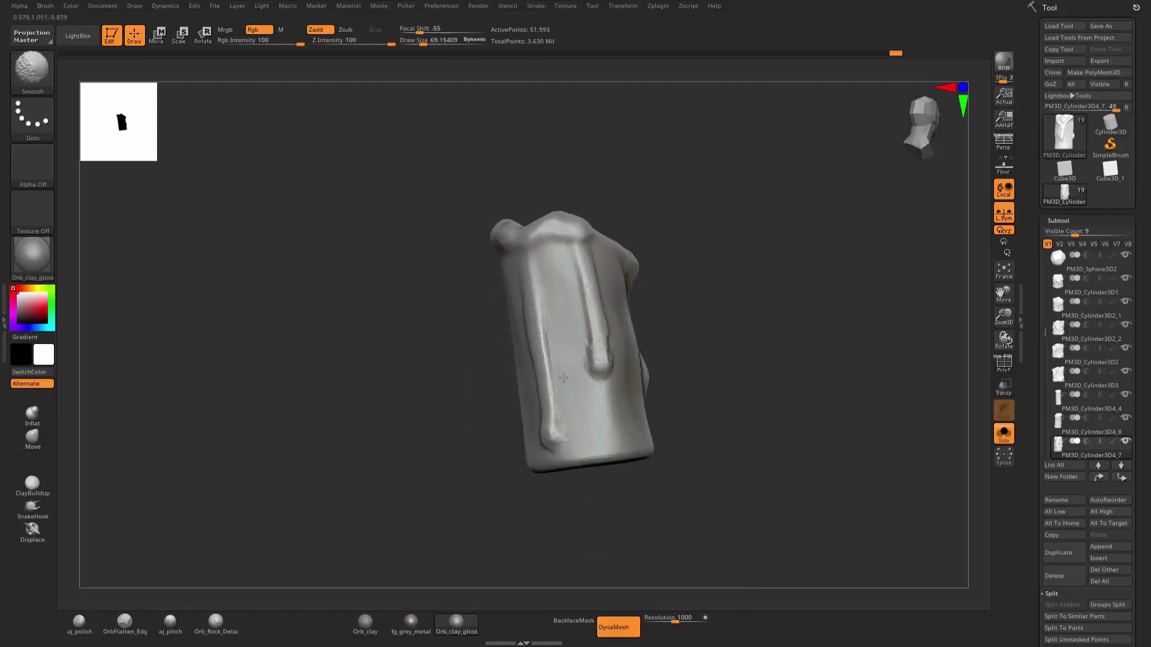
pyautogui.moveTo(661, 251)
pyautogui.keyDown('shift'); pyautogui.mouseDown()
pyautogui.moveTo(825, 249)
pyautogui.moveTo(843, 286)
pyautogui.moveTo(763, 305)
pyautogui.mouseUp(); pyautogui.keyUp('shift')
pyautogui.press('b')
pyautogui.click(973, 596)
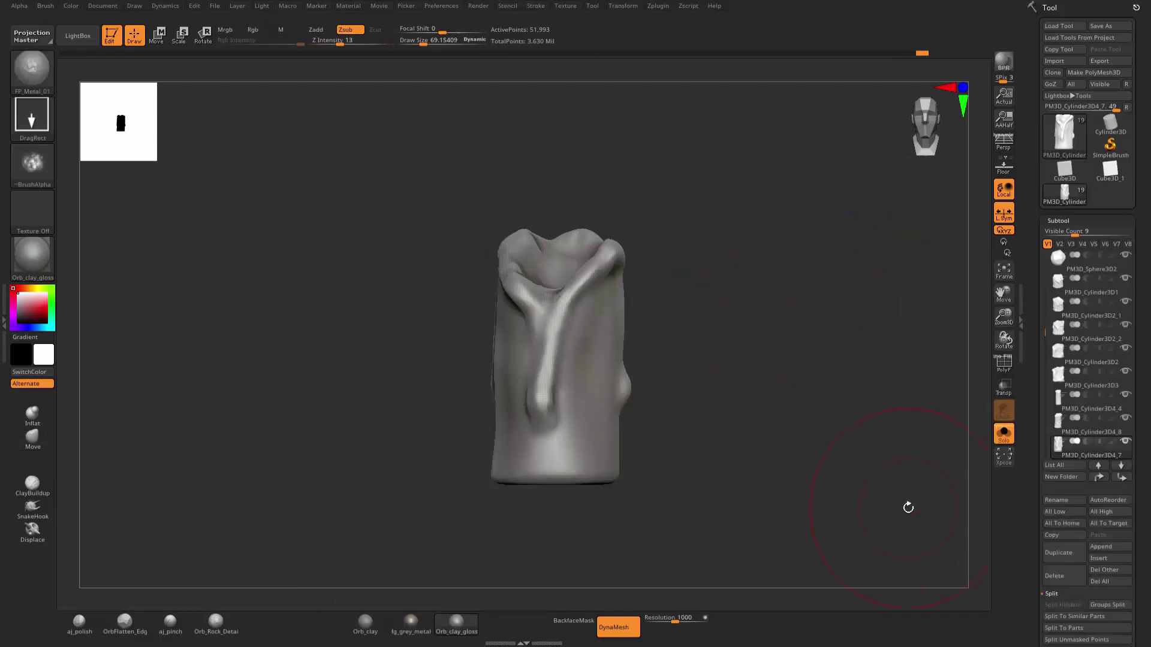
pyautogui.moveTo(680, 241); pyautogui.dragTo(544, 334)
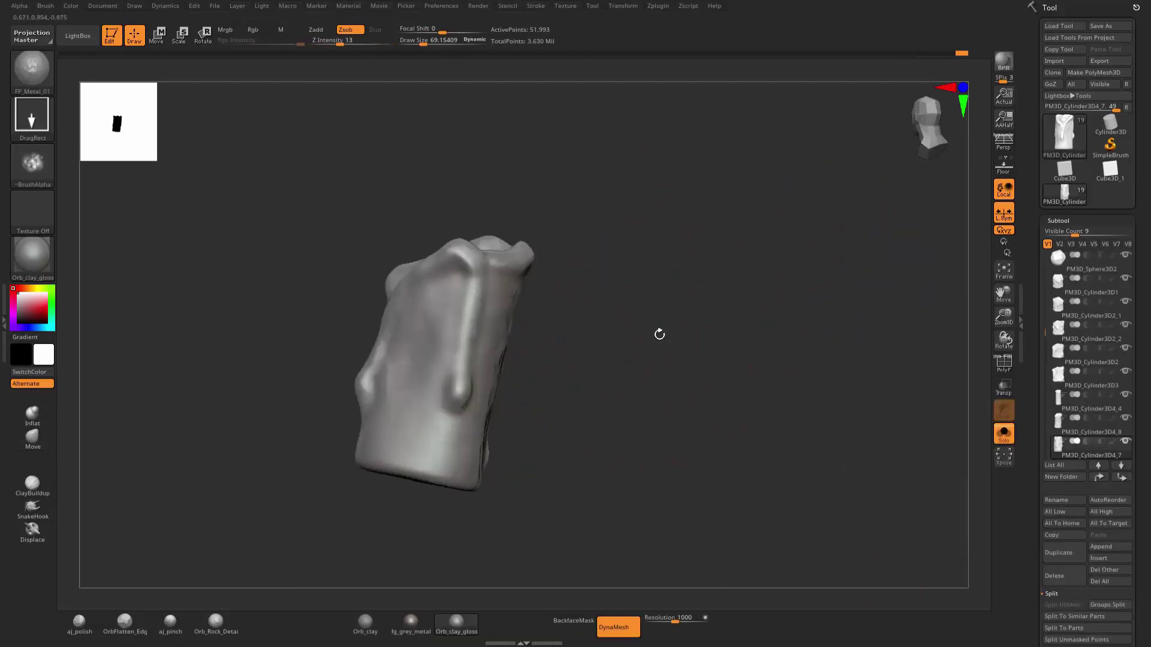
pyautogui.moveTo(624, 262)
pyautogui.mouseDown()
pyautogui.moveTo(463, 236)
pyautogui.moveTo(608, 251)
pyautogui.moveTo(569, 325)
pyautogui.moveTo(630, 261)
pyautogui.mouseUp()
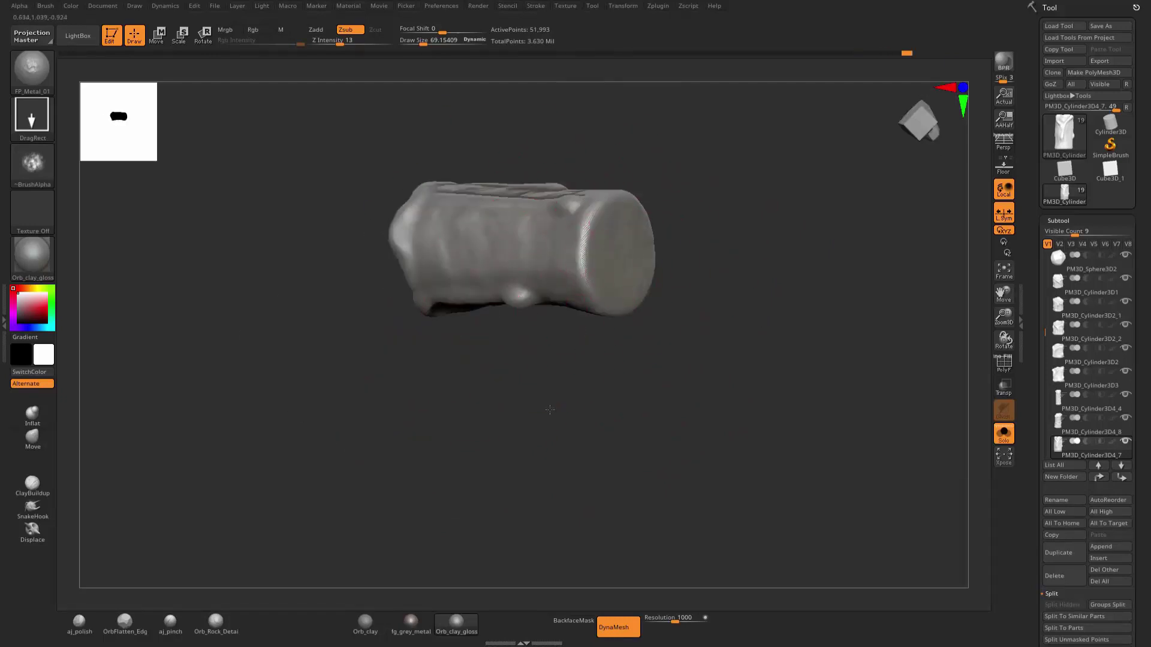
pyautogui.moveTo(550, 409)
pyautogui.mouseDown()
pyautogui.moveTo(794, 370)
pyautogui.moveTo(868, 268)
pyautogui.moveTo(943, 423)
pyautogui.mouseUp()
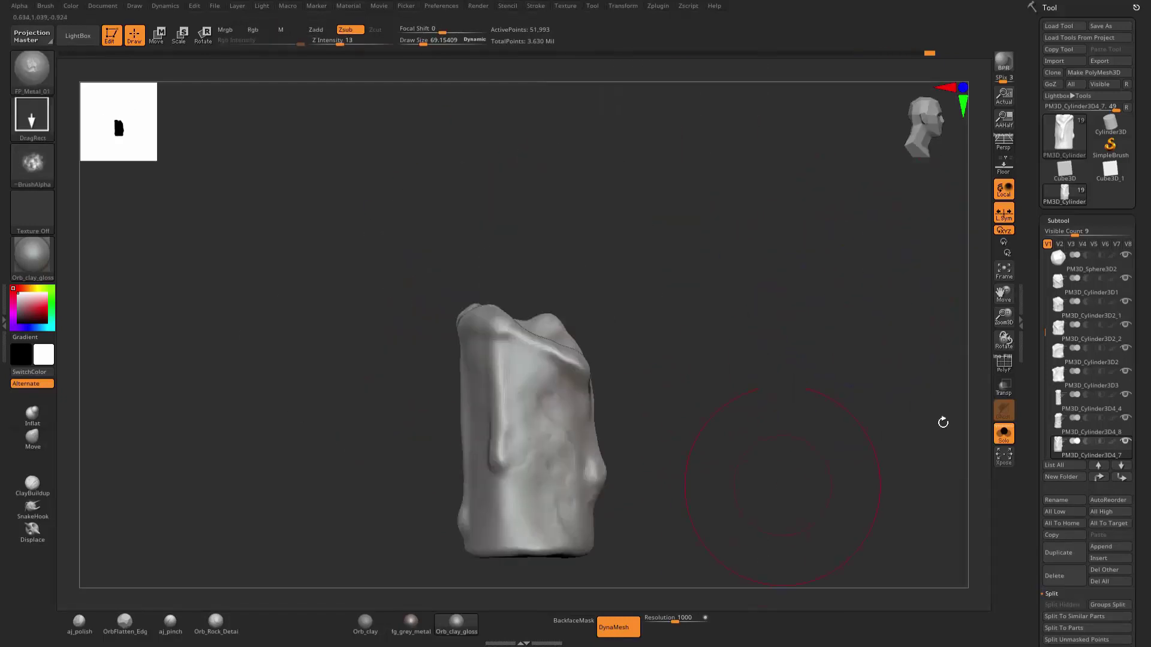
# Turn off Solo and frame the full bench in a front view.
pyautogui.click(1004, 436)
pyautogui.keyDown('ctrl'); pyautogui.moveTo(785, 365); pyautogui.dragTo(818, 246, button='right'); pyautogui.keyUp('ctrl')
pyautogui.moveTo(434, 414)
pyautogui.keyDown('shift'); pyautogui.mouseDown(button='right')
pyautogui.moveTo(432, 404)
pyautogui.moveTo(662, 447)
pyautogui.moveTo(645, 470)
pyautogui.moveTo(642, 442)
pyautogui.moveTo(828, 342)
pyautogui.moveTo(713, 471)
pyautogui.moveTo(859, 295)
pyautogui.moveTo(892, 304)
pyautogui.moveTo(889, 290)
pyautogui.mouseUp(button='right'); pyautogui.keyUp('shift')
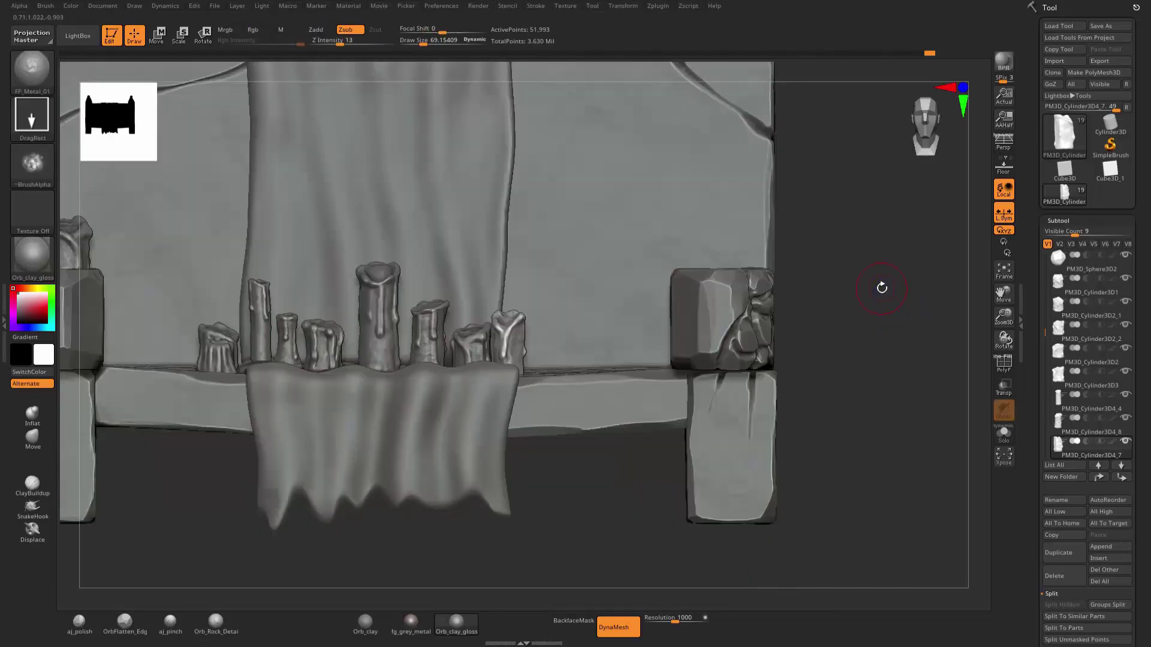
# Duplicate a candle and slide the copy right onto the bench seat.
pyautogui.press('w')
pyautogui.moveTo(489, 345); pyautogui.dragTo(522, 342)
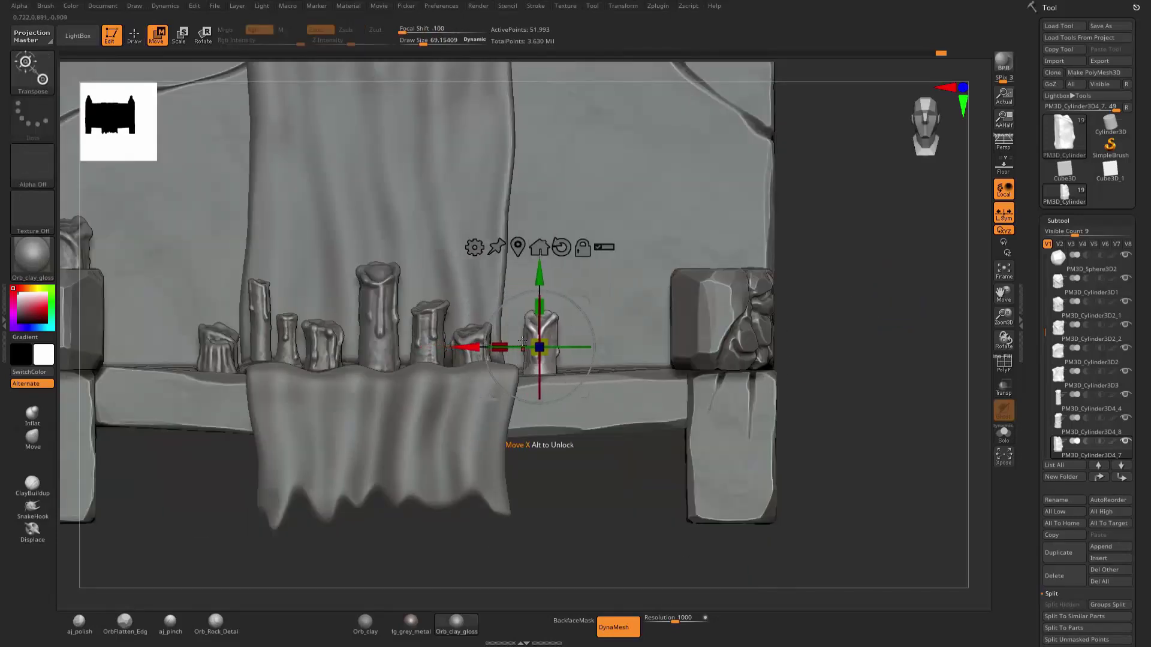
pyautogui.moveTo(825, 284); pyautogui.dragTo(803, 264)
pyautogui.keyDown('ctrl'); pyautogui.click(420, 350); pyautogui.keyUp('ctrl')
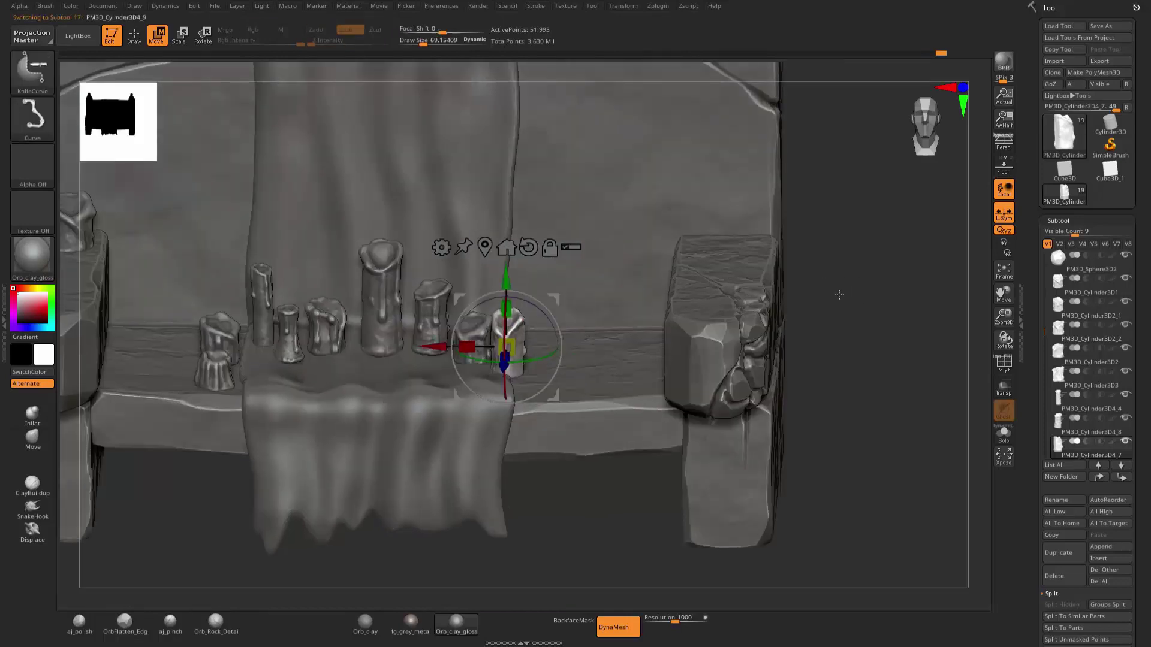
pyautogui.moveTo(417, 355); pyautogui.dragTo(519, 365)
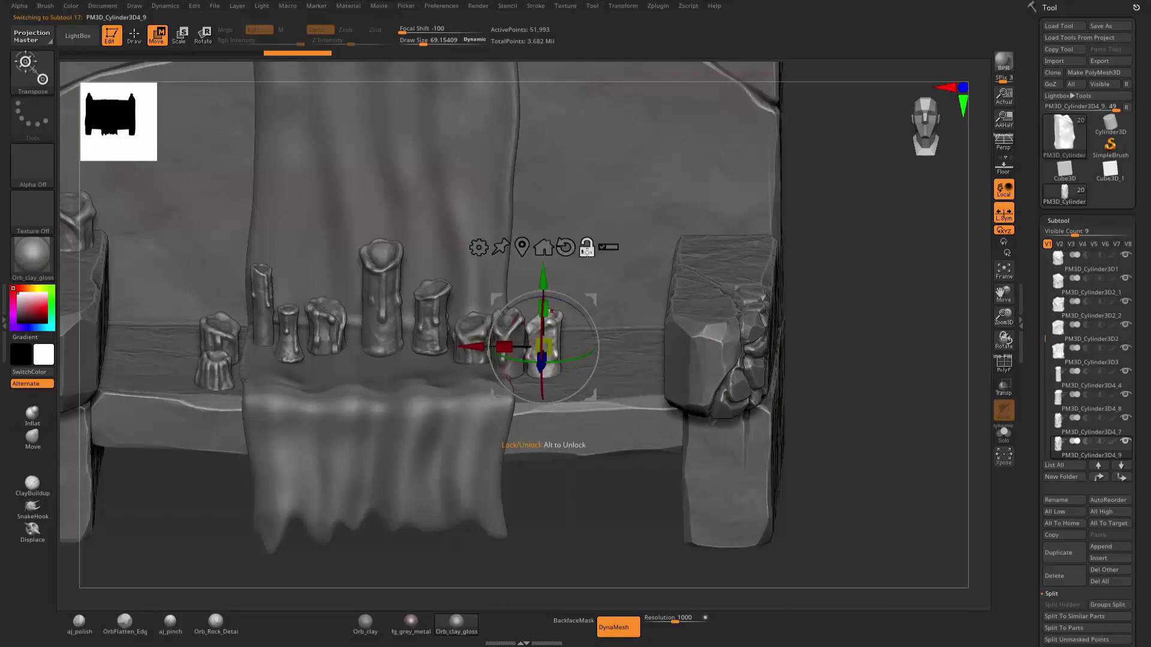
pyautogui.moveTo(527, 354)
pyautogui.mouseDown()
pyautogui.moveTo(539, 374)
pyautogui.moveTo(603, 352)
pyautogui.mouseUp()
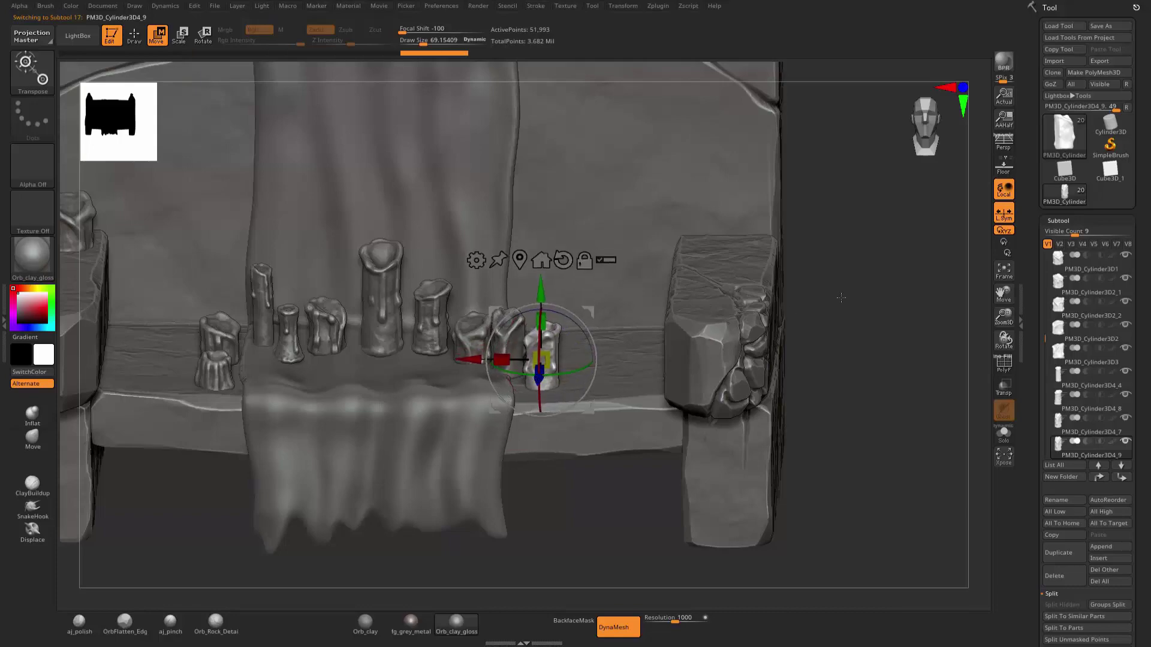
pyautogui.moveTo(842, 298)
pyautogui.mouseDown()
pyautogui.moveTo(844, 322)
pyautogui.moveTo(410, 336)
pyautogui.mouseUp()
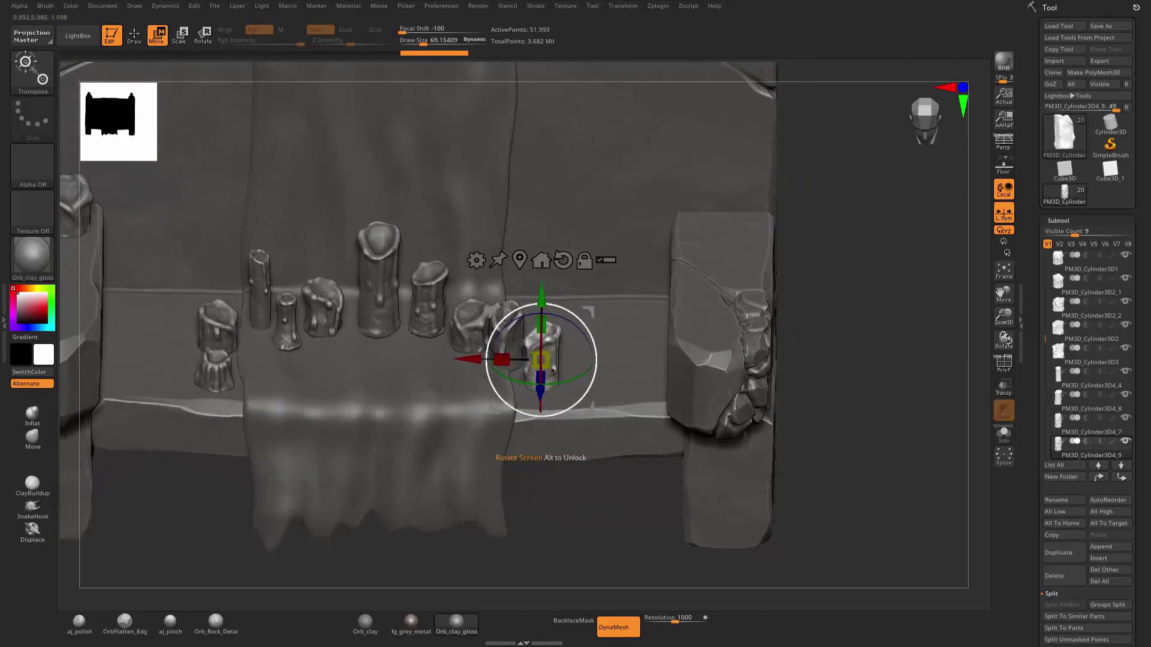
# Duplicate the left candle, move the copy right, and shrink it smaller.
pyautogui.click(226, 334)
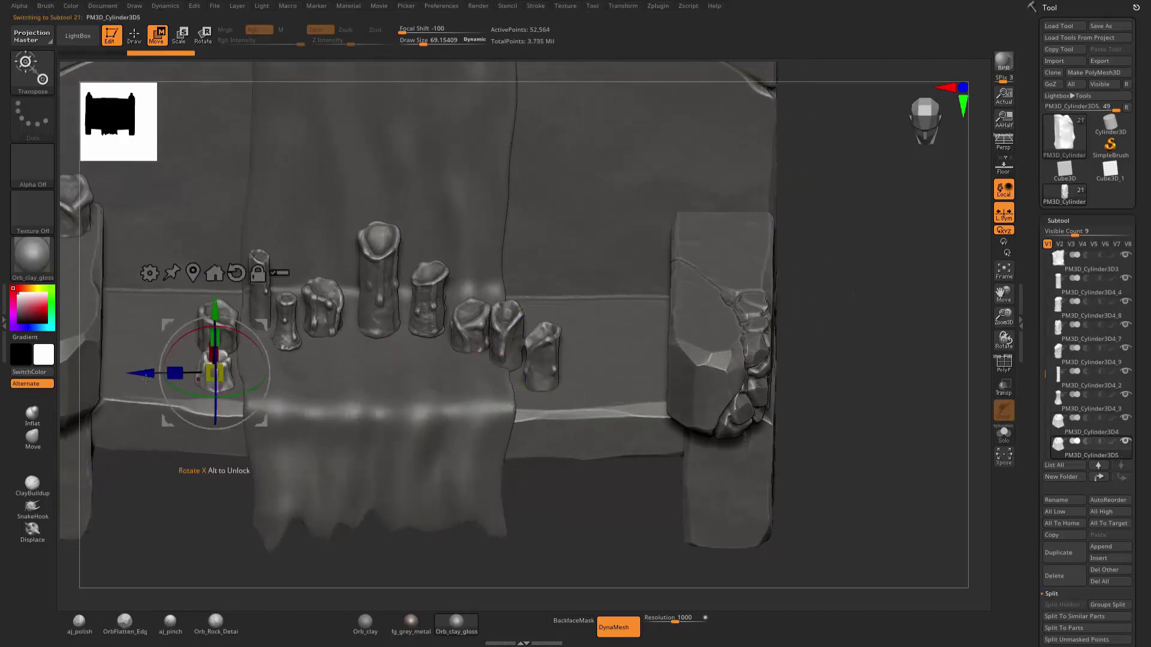
pyautogui.keyDown('ctrl'); pyautogui.moveTo(194, 373); pyautogui.dragTo(531, 377); pyautogui.keyUp('ctrl')
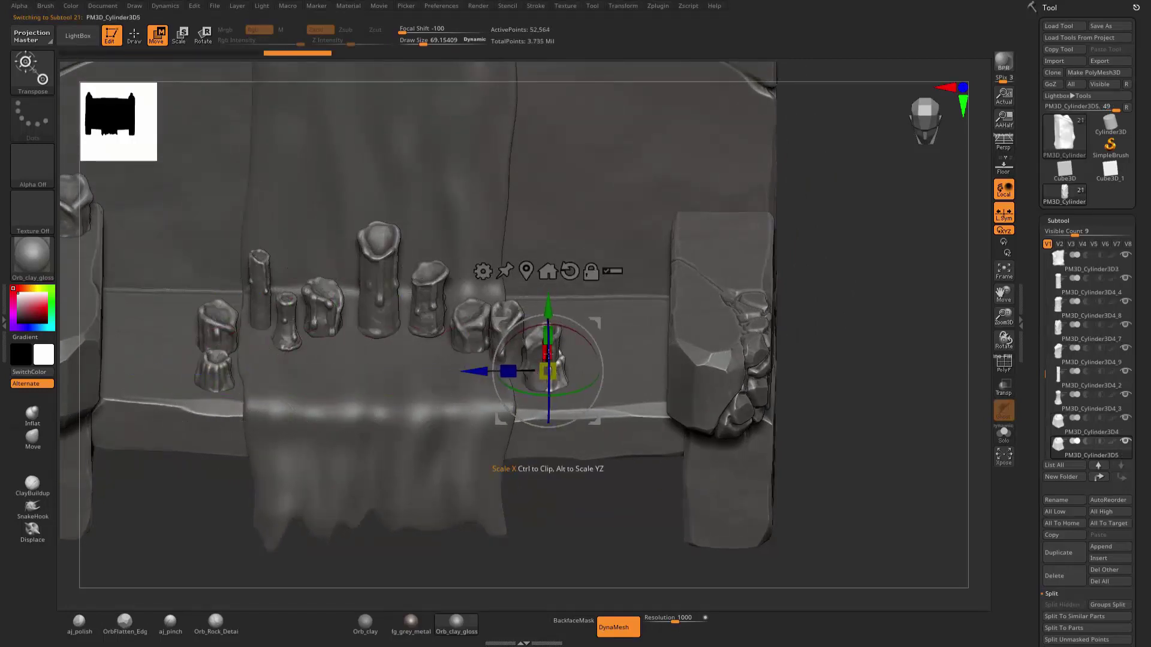
pyautogui.moveTo(869, 270); pyautogui.dragTo(863, 318)
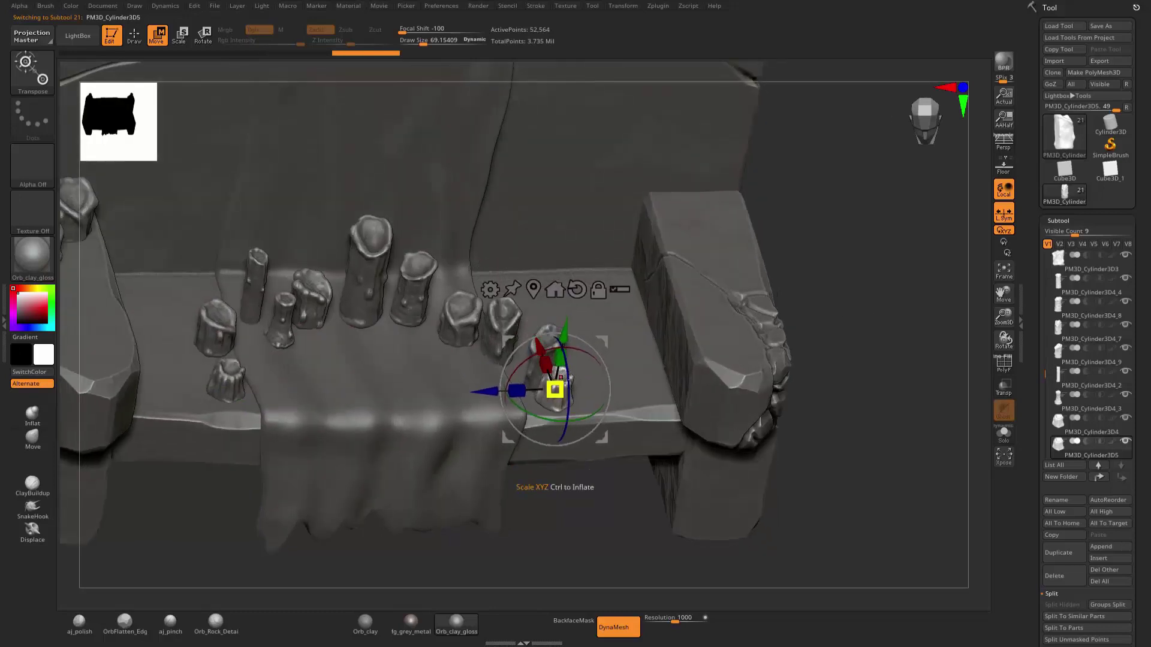
pyautogui.moveTo(562, 385); pyautogui.dragTo(559, 366)
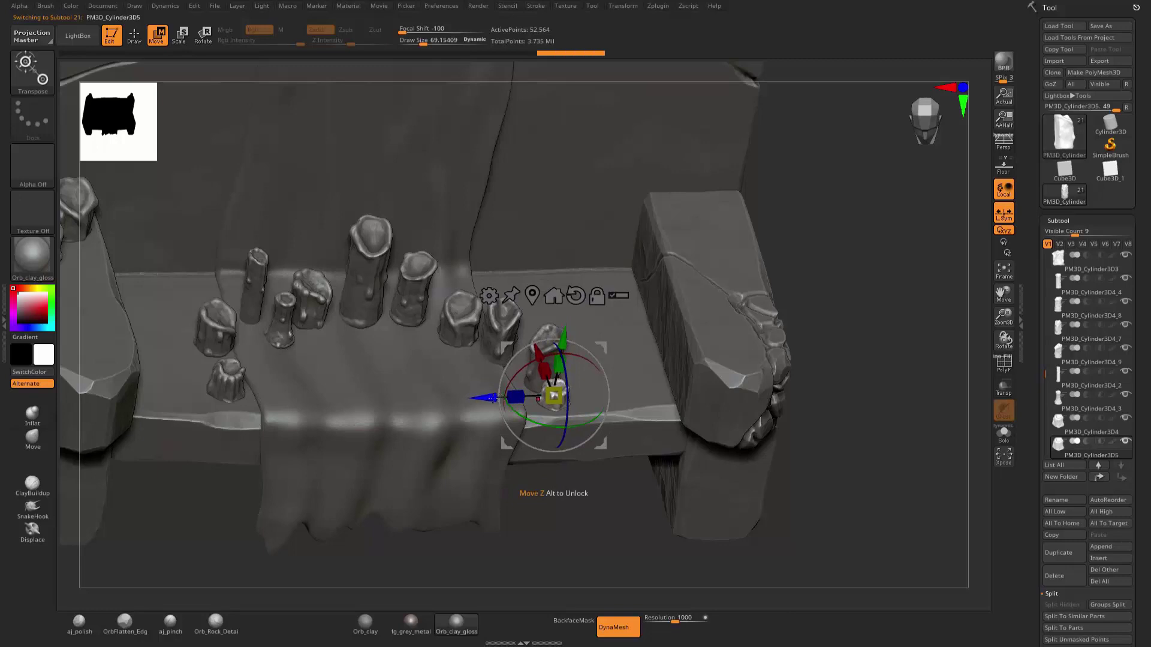
pyautogui.moveTo(491, 398); pyautogui.dragTo(511, 397)
pyautogui.moveTo(582, 391); pyautogui.dragTo(580, 389)
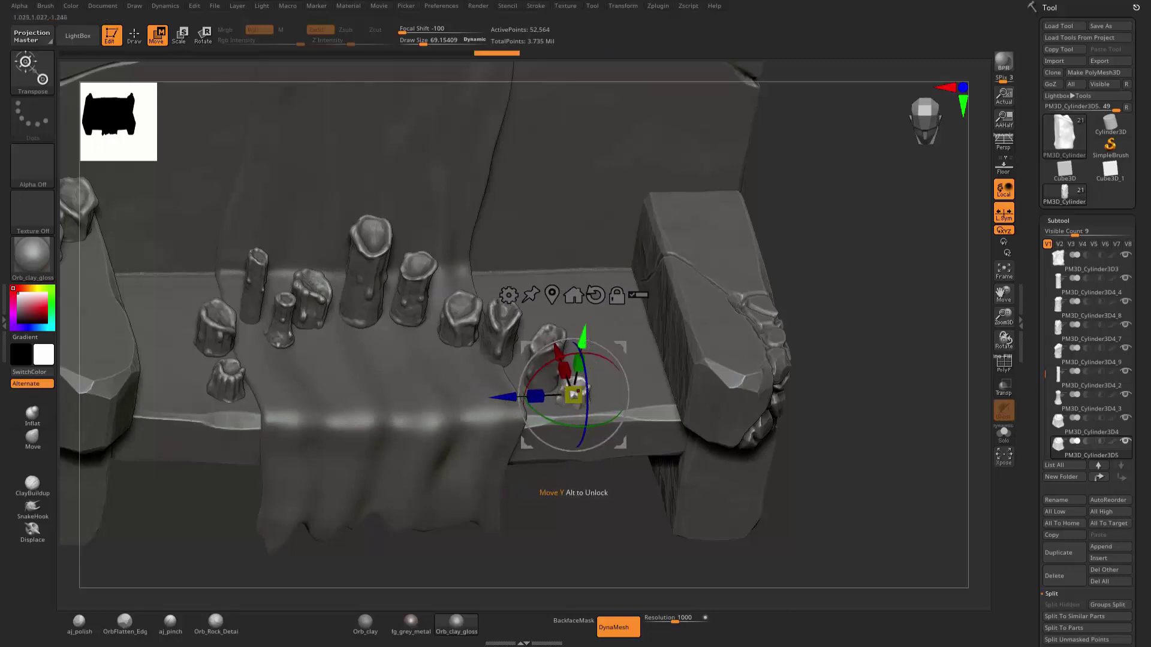
pyautogui.moveTo(588, 341); pyautogui.dragTo(588, 335)
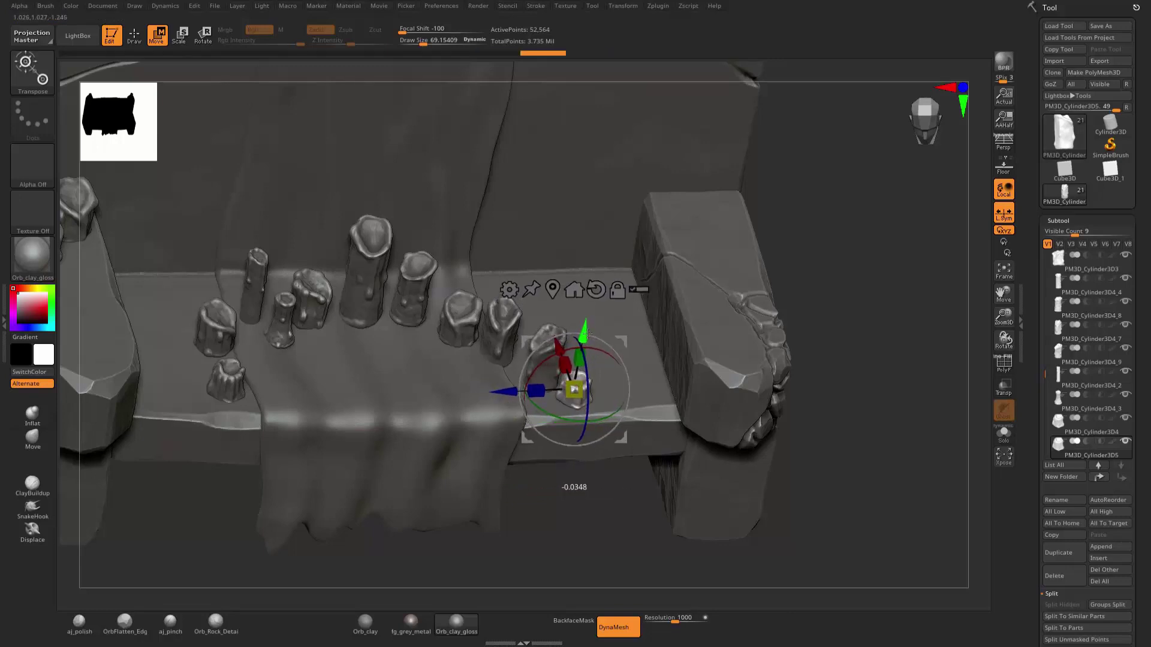
pyautogui.press('q')
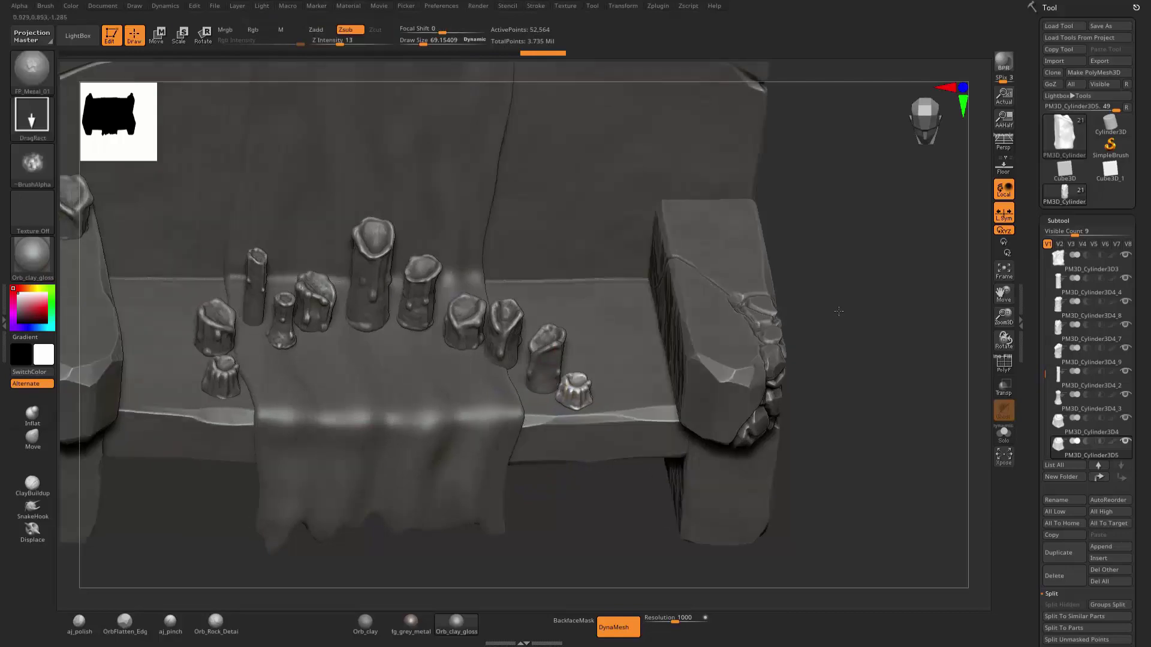
# Reposition the last small candle further along the seat.
pyautogui.moveTo(860, 328); pyautogui.dragTo(846, 304)
pyautogui.moveTo(840, 320); pyautogui.dragTo(779, 335)
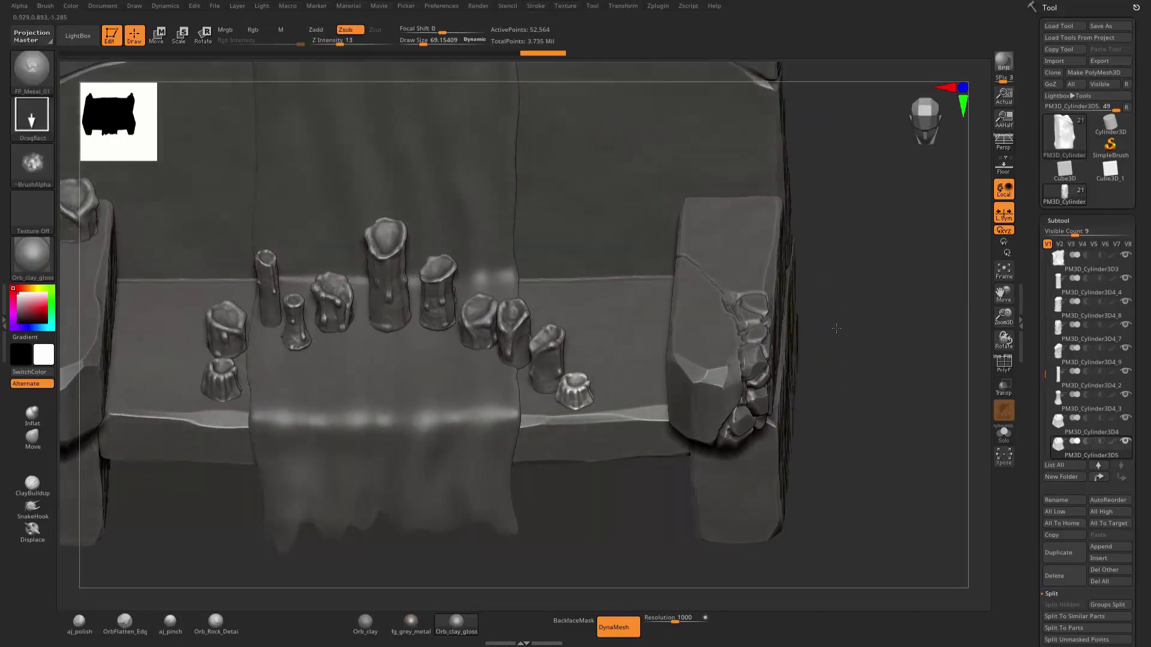
pyautogui.press('w')
pyautogui.moveTo(530, 414); pyautogui.dragTo(511, 415)
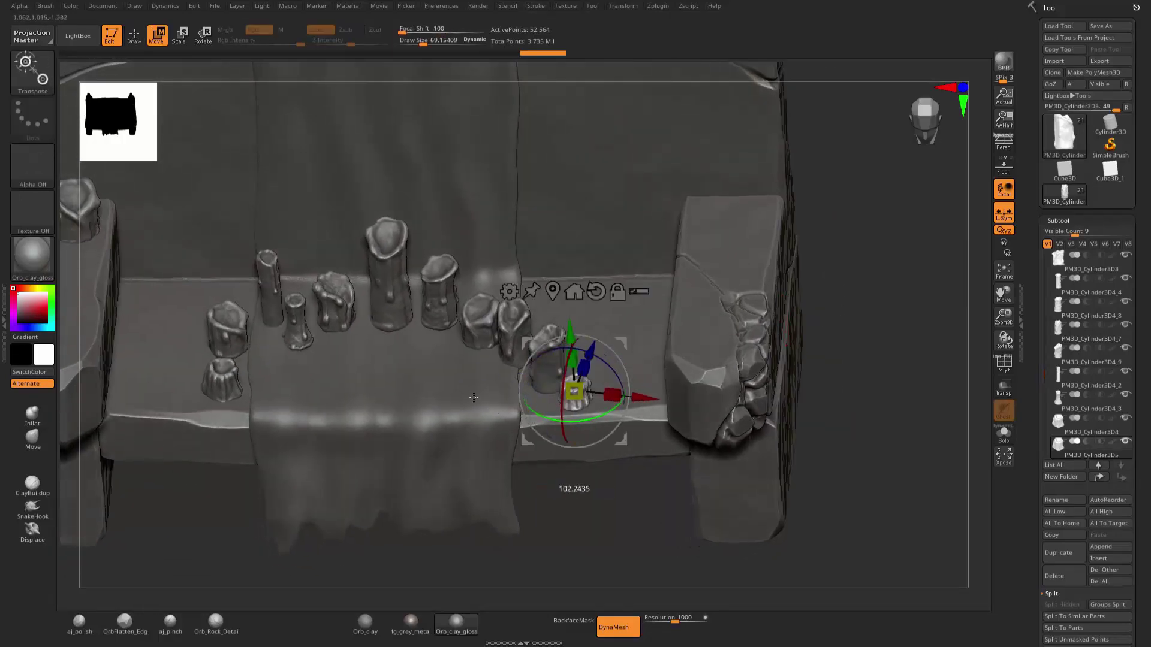
pyautogui.press('q')
pyautogui.moveTo(890, 318)
pyautogui.mouseDown()
pyautogui.moveTo(900, 319)
pyautogui.moveTo(341, 307)
pyautogui.mouseUp()
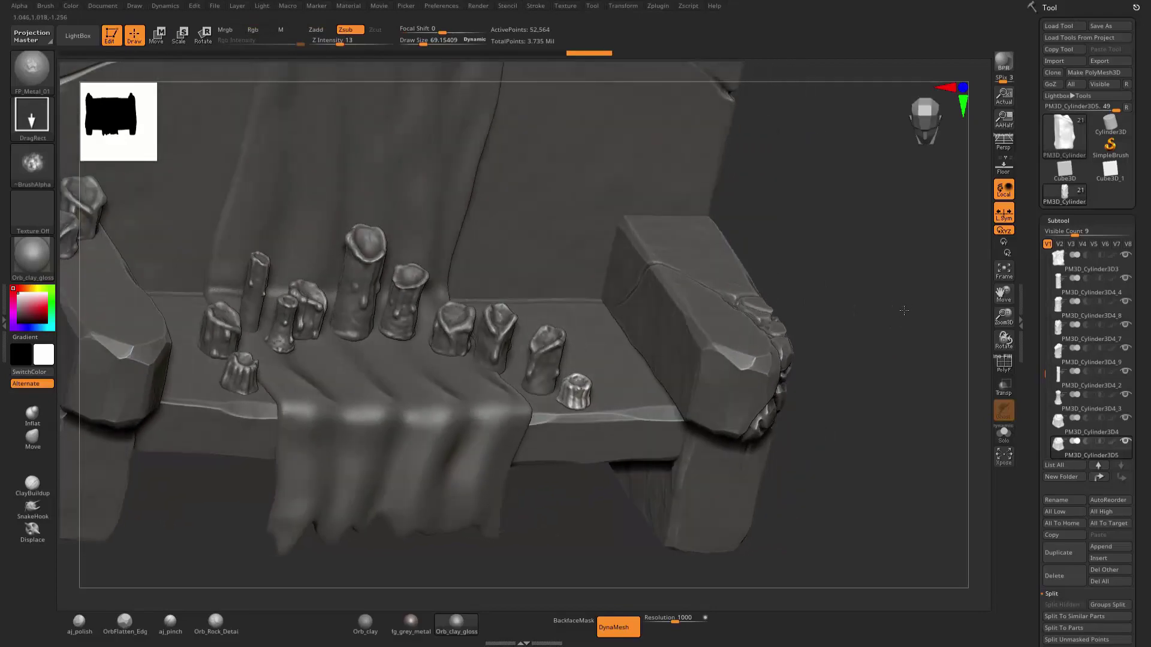
# Move another candle to the seat's right side and tilt it sideways.
pyautogui.keyDown('alt'); pyautogui.click(254, 286); pyautogui.keyUp('alt')
pyautogui.press('w')
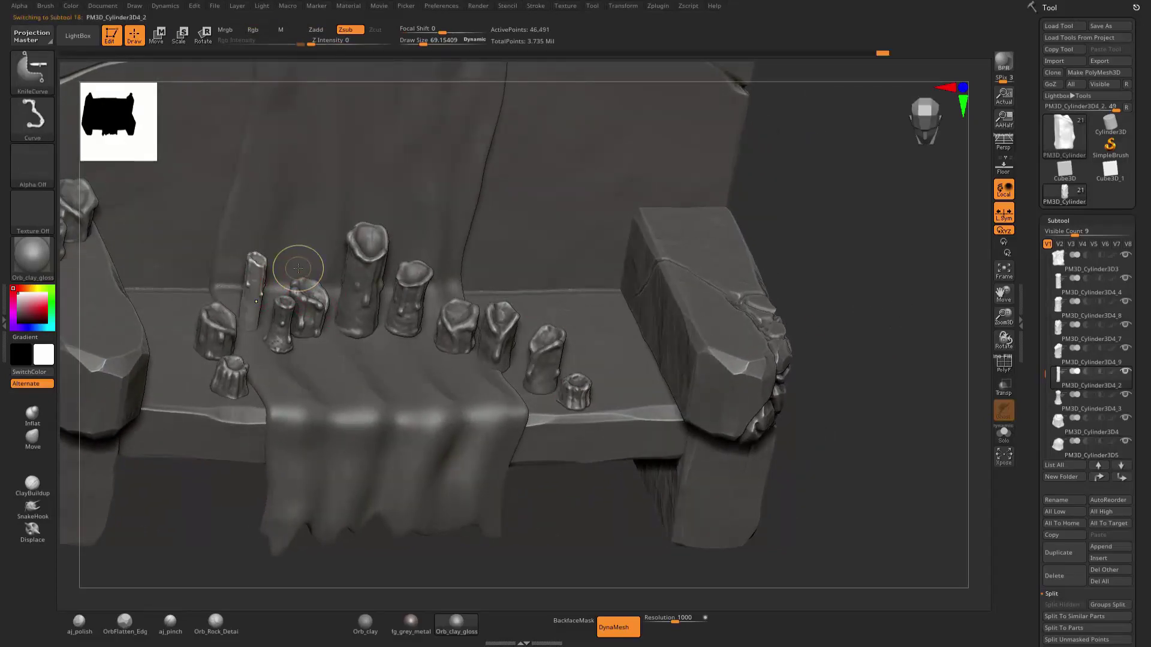
pyautogui.moveTo(203, 307); pyautogui.dragTo(479, 309)
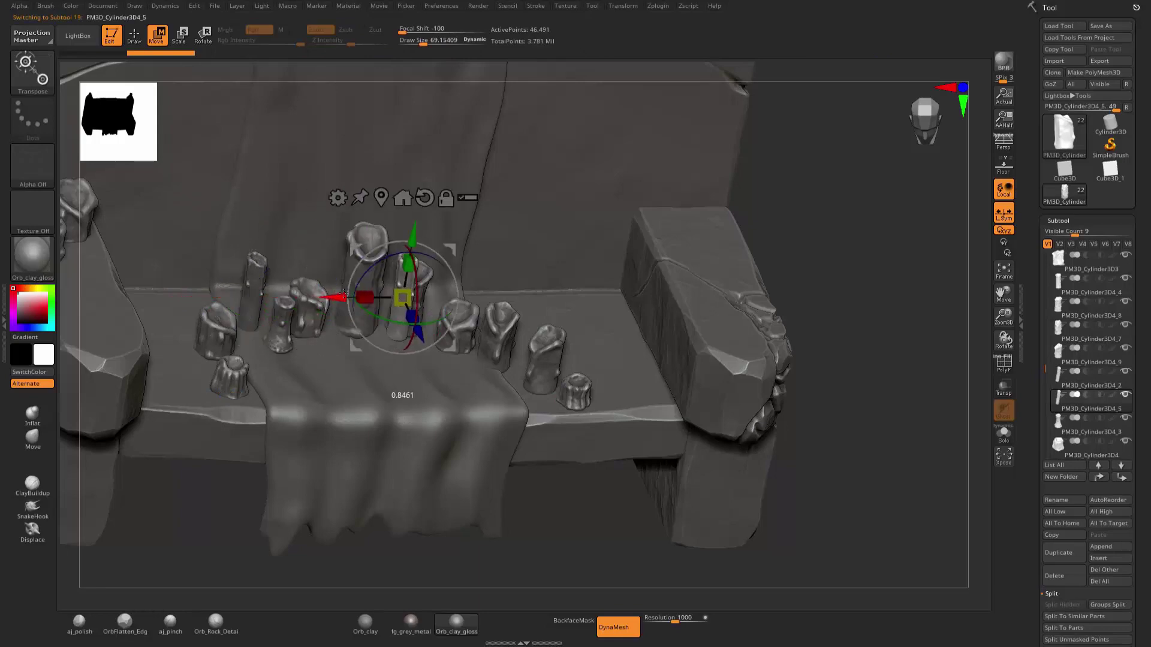
pyautogui.moveTo(852, 275); pyautogui.dragTo(887, 228)
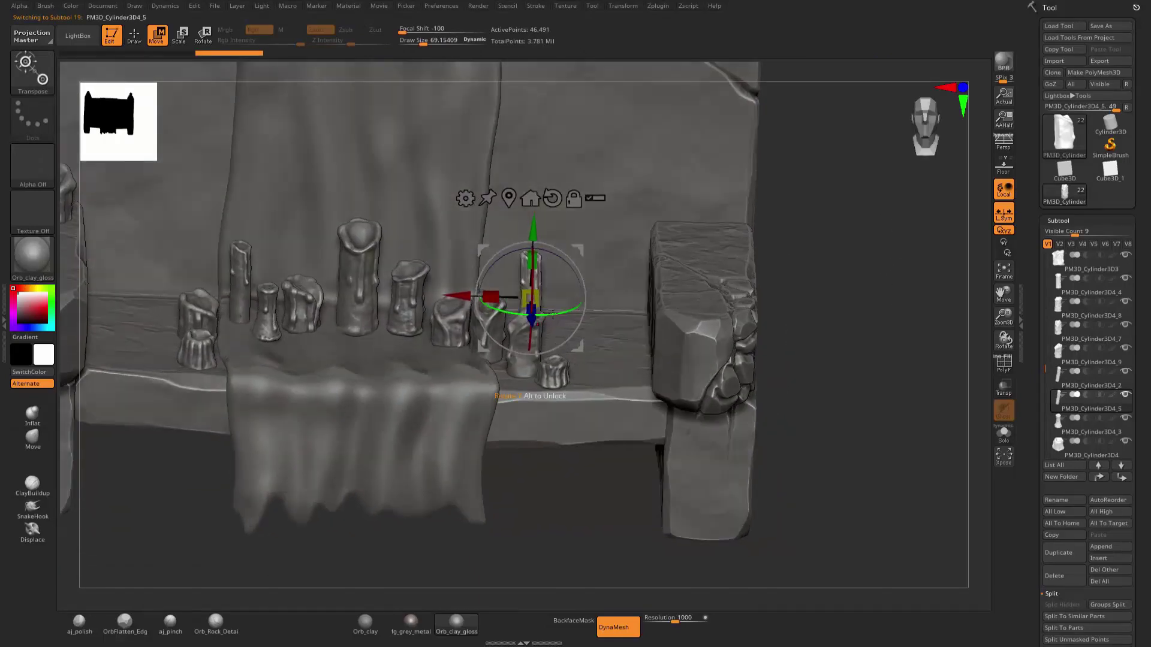
pyautogui.moveTo(577, 307)
pyautogui.mouseDown()
pyautogui.moveTo(563, 256)
pyautogui.moveTo(558, 288)
pyautogui.mouseUp()
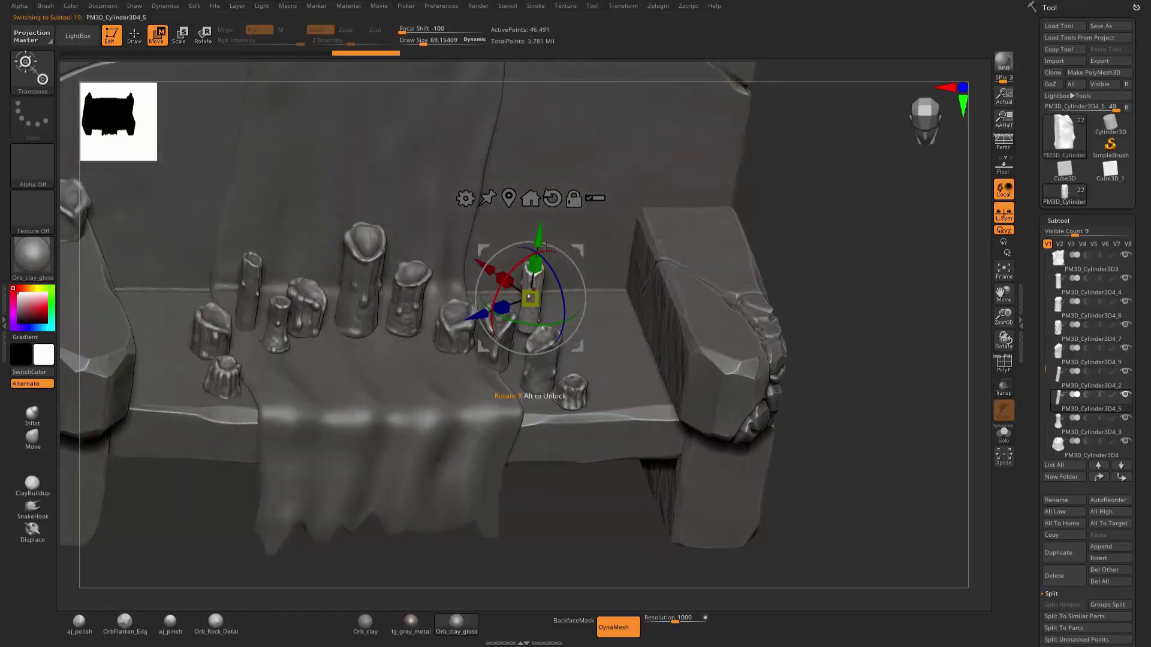
pyautogui.moveTo(544, 246); pyautogui.dragTo(671, 247)
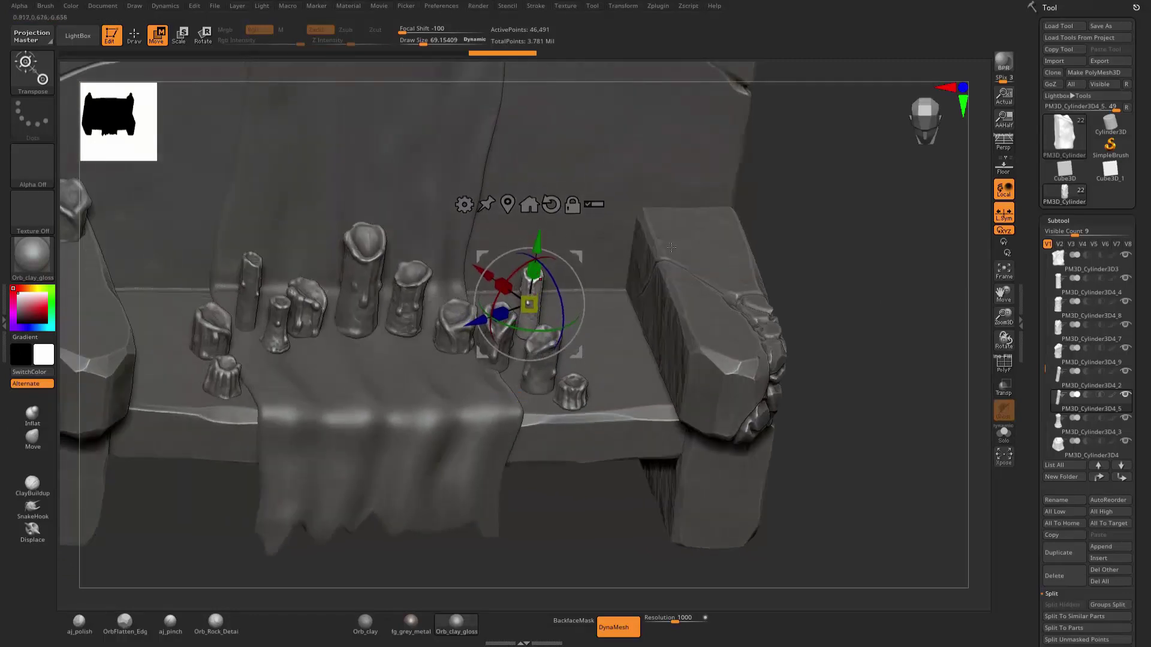
pyautogui.press('q')
pyautogui.moveTo(893, 291)
pyautogui.mouseDown()
pyautogui.moveTo(898, 254)
pyautogui.moveTo(847, 285)
pyautogui.mouseUp()
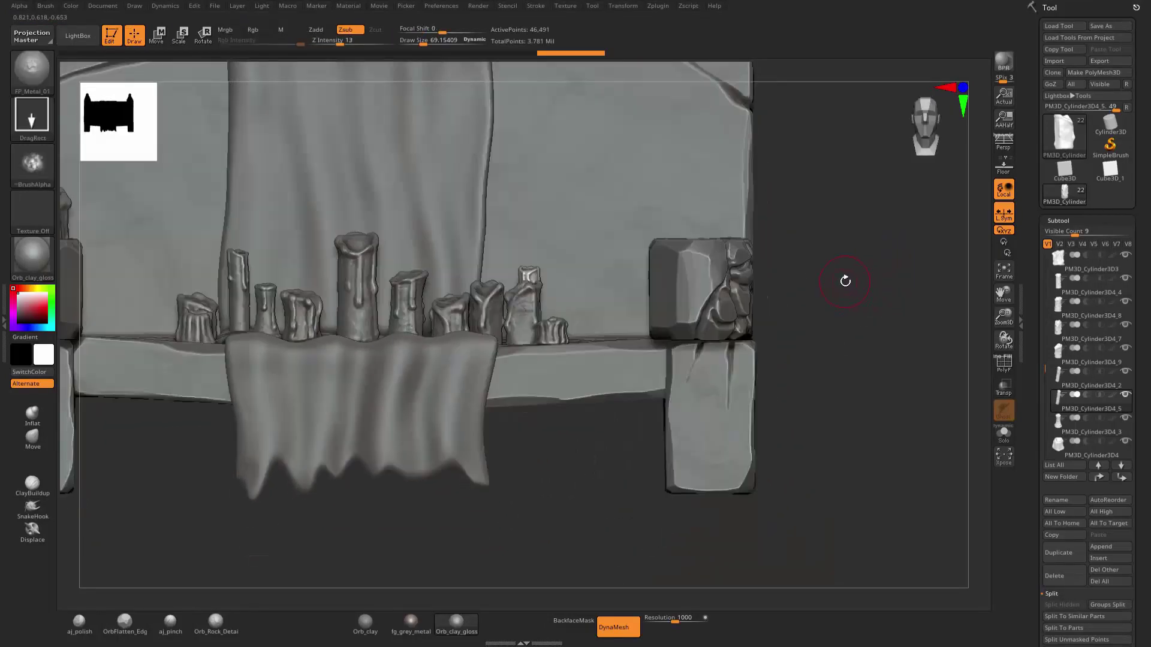
pyautogui.keyDown('alt'); pyautogui.moveTo(804, 334); pyautogui.dragTo(782, 264); pyautogui.keyUp('alt')
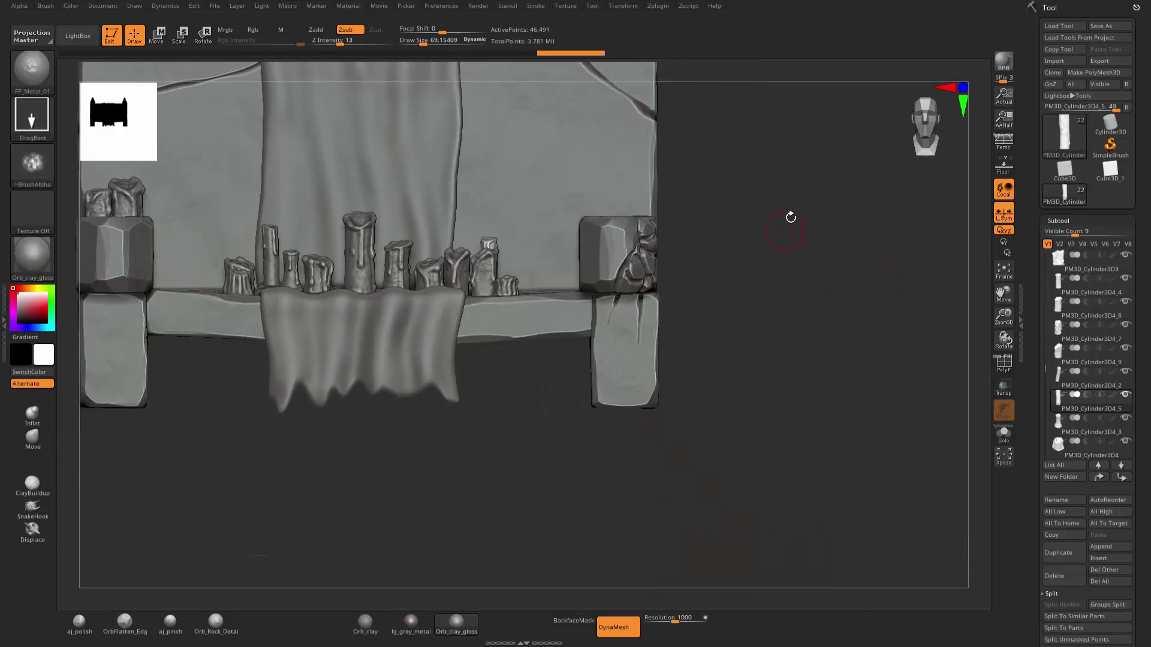
pyautogui.moveTo(790, 217)
pyautogui.mouseDown()
pyautogui.moveTo(823, 351)
pyautogui.moveTo(832, 348)
pyautogui.moveTo(713, 340)
pyautogui.mouseUp()
# Duplicate a candle onto the right armrest block and shrink it slightly.
pyautogui.keyDown('alt'); pyautogui.click(531, 409); pyautogui.keyUp('alt')
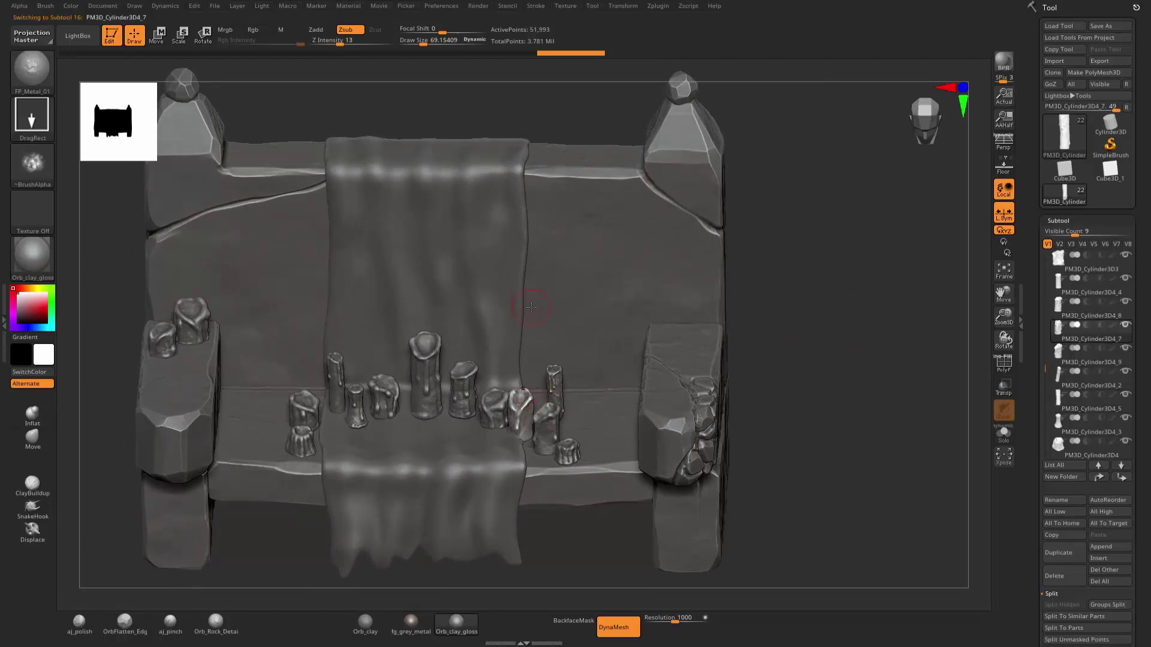
pyautogui.press('w')
pyautogui.moveTo(465, 415)
pyautogui.keyDown('ctrl'); pyautogui.mouseDown()
pyautogui.moveTo(465, 318)
pyautogui.moveTo(629, 318)
pyautogui.mouseUp(); pyautogui.keyUp('ctrl')
pyautogui.moveTo(830, 336)
pyautogui.mouseDown()
pyautogui.moveTo(830, 286)
pyautogui.moveTo(837, 299)
pyautogui.moveTo(727, 344)
pyautogui.mouseUp()
pyautogui.moveTo(627, 376); pyautogui.dragTo(787, 314)
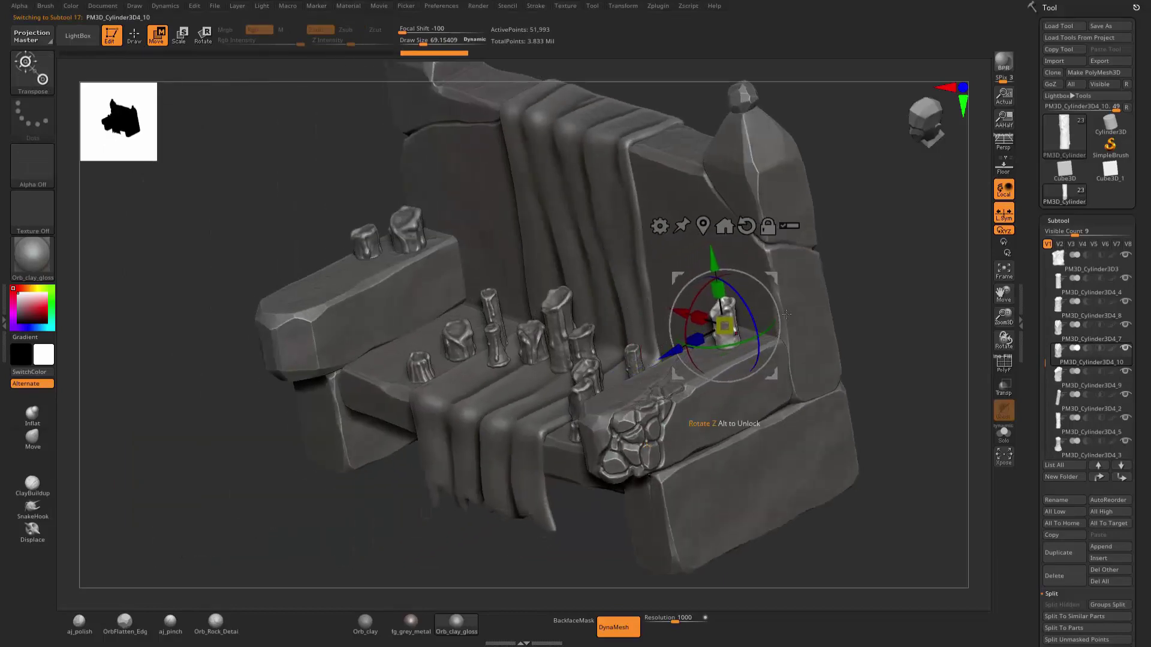
pyautogui.moveTo(898, 314); pyautogui.dragTo(953, 312)
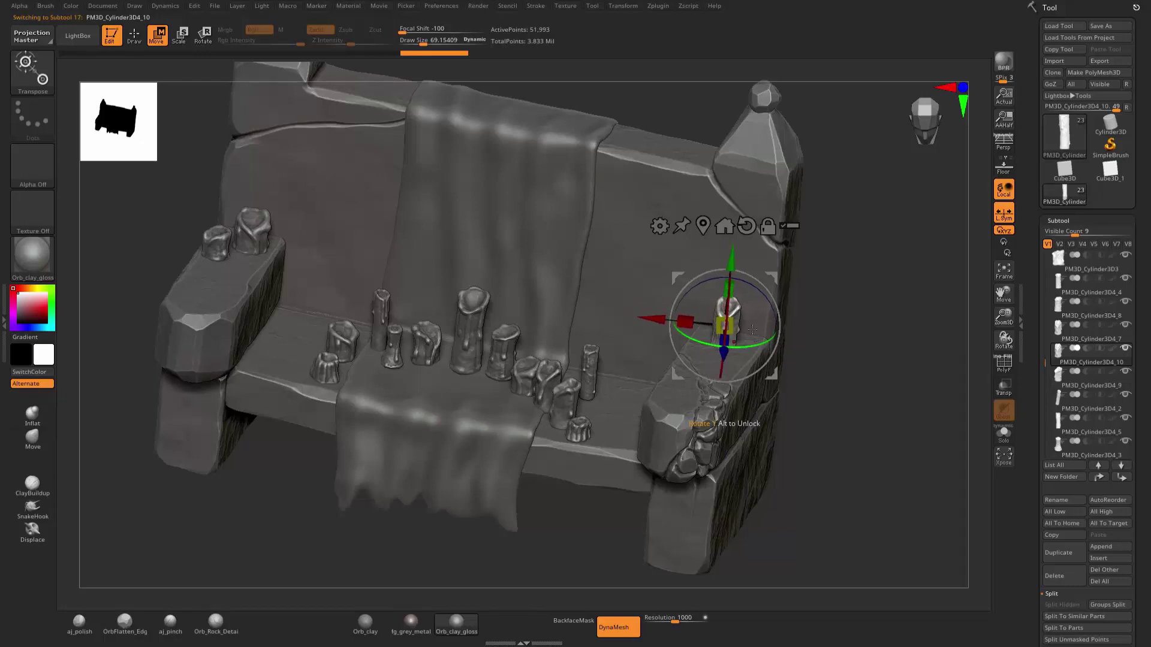
pyautogui.moveTo(736, 323); pyautogui.dragTo(738, 263)
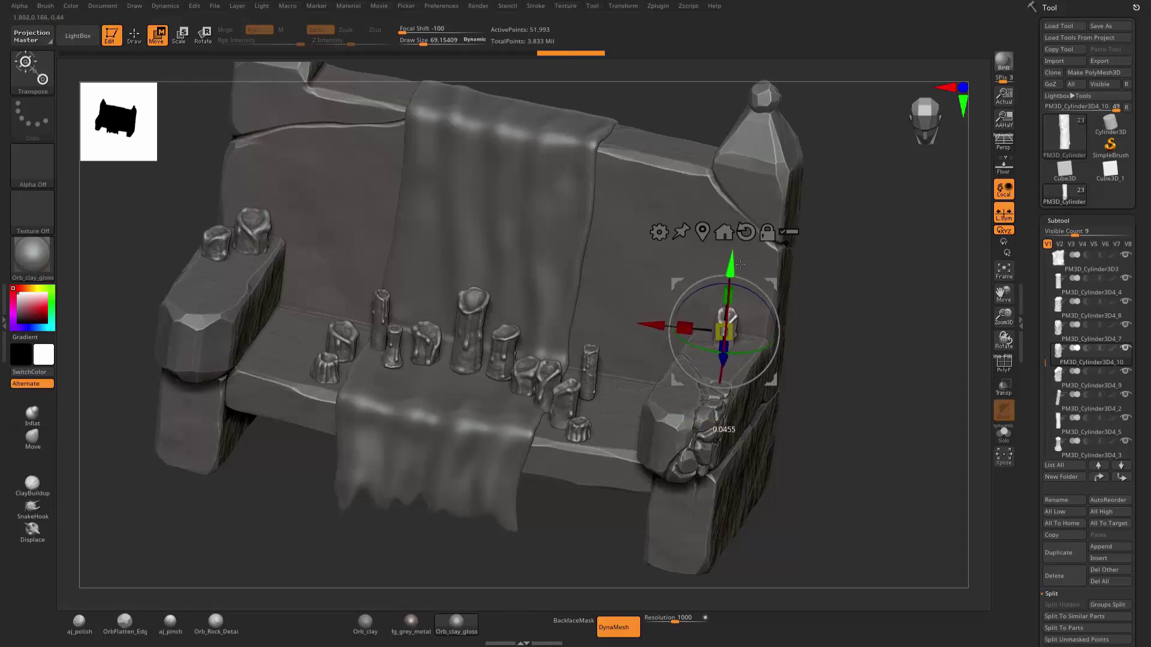
pyautogui.press('q')
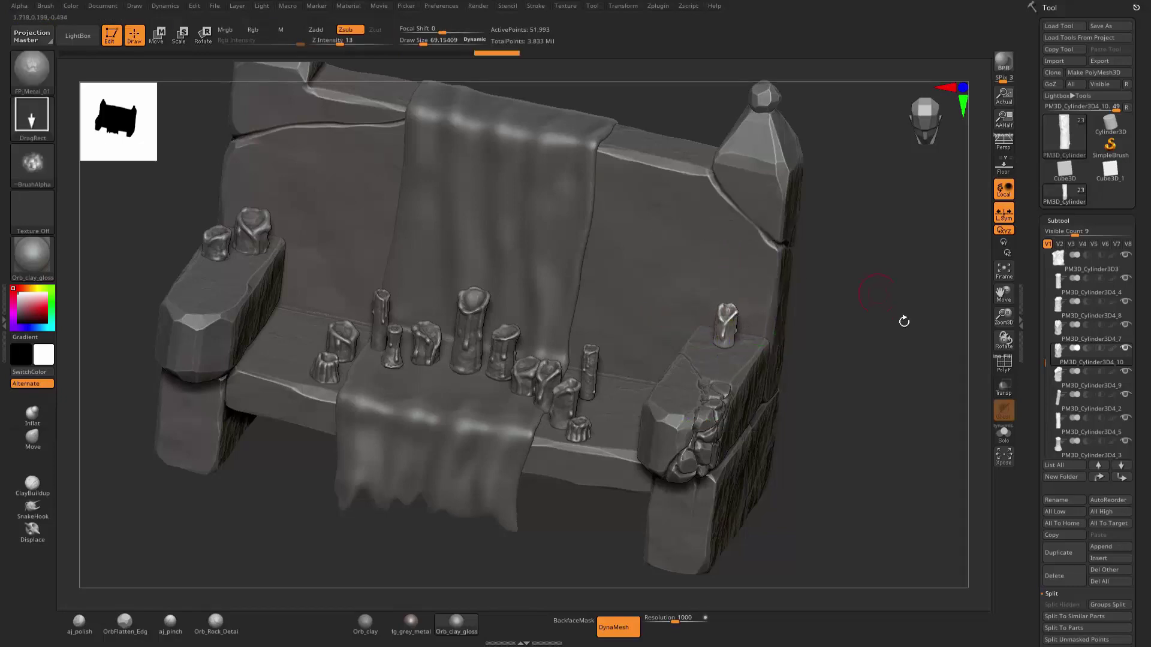
# Shrink the left armrest candle and nudge the right armrest candle into place.
pyautogui.moveTo(901, 321)
pyautogui.mouseDown()
pyautogui.moveTo(763, 347)
pyautogui.moveTo(575, 449)
pyautogui.mouseUp()
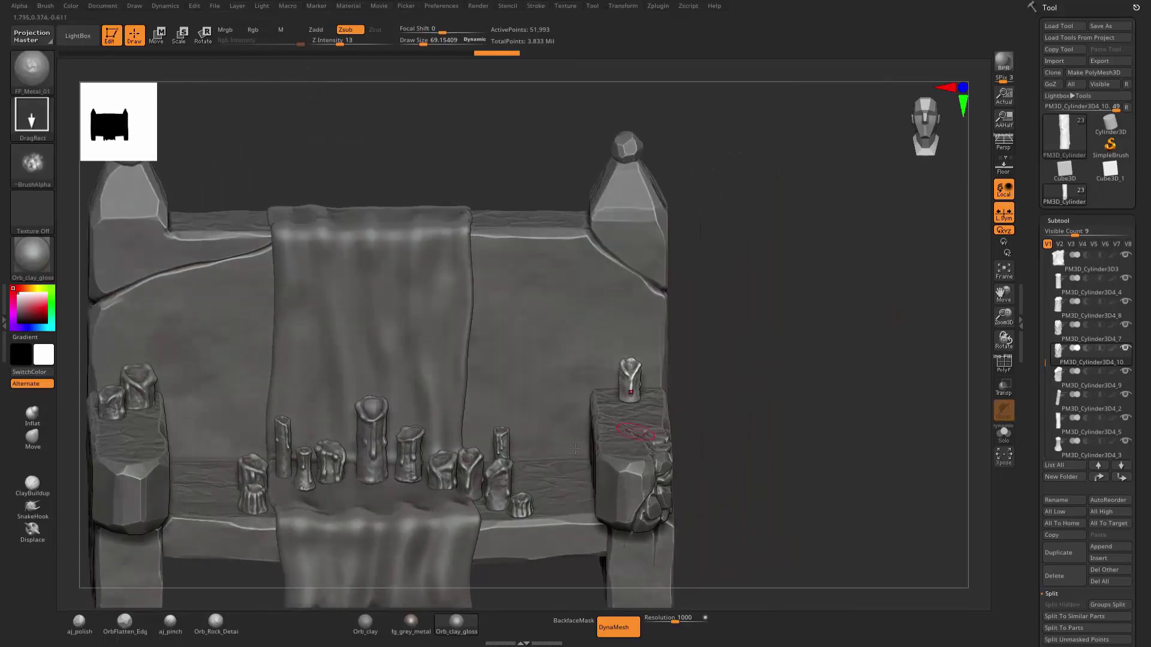
pyautogui.press('w')
pyautogui.click(114, 408)
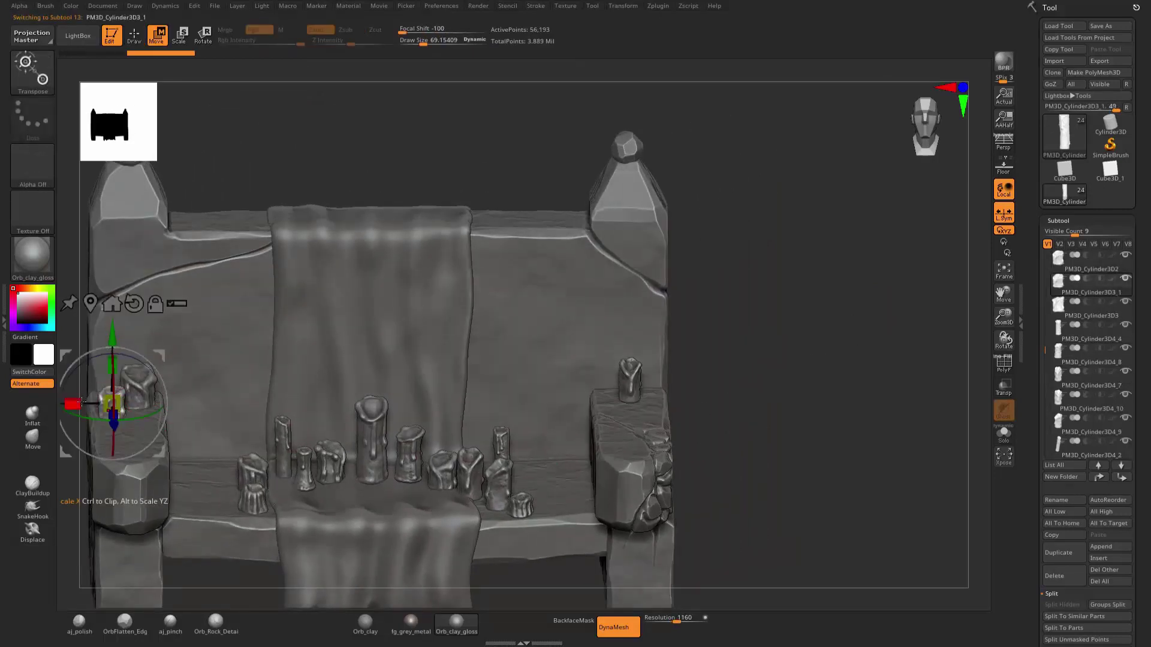
pyautogui.moveTo(83, 403); pyautogui.dragTo(85, 402)
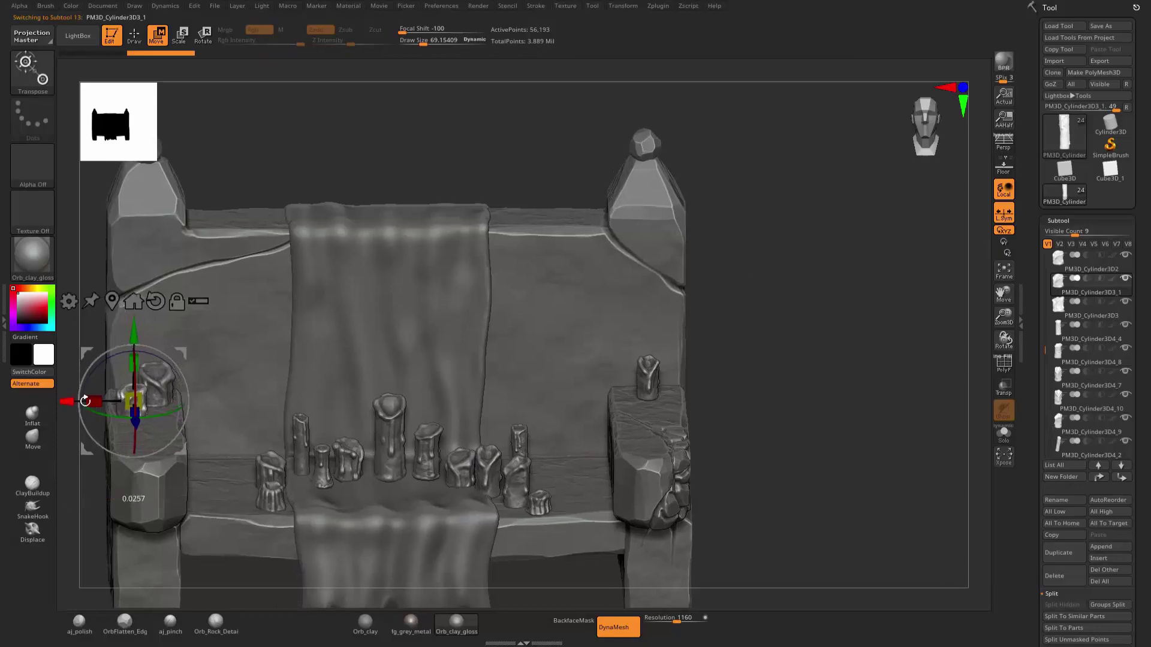
pyautogui.click(647, 375)
pyautogui.moveTo(779, 335)
pyautogui.mouseDown()
pyautogui.moveTo(838, 396)
pyautogui.moveTo(720, 414)
pyautogui.mouseUp()
pyautogui.moveTo(552, 408)
pyautogui.mouseDown()
pyautogui.moveTo(602, 409)
pyautogui.moveTo(661, 376)
pyautogui.mouseUp()
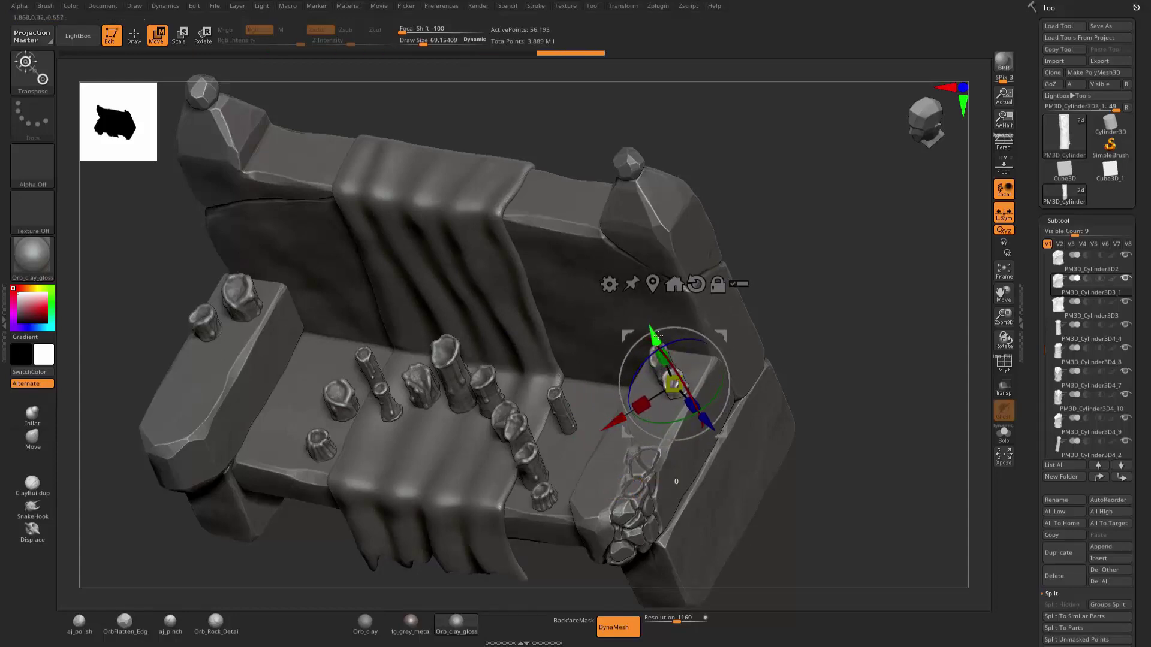
pyautogui.moveTo(658, 334); pyautogui.dragTo(660, 339)
pyautogui.press('q')
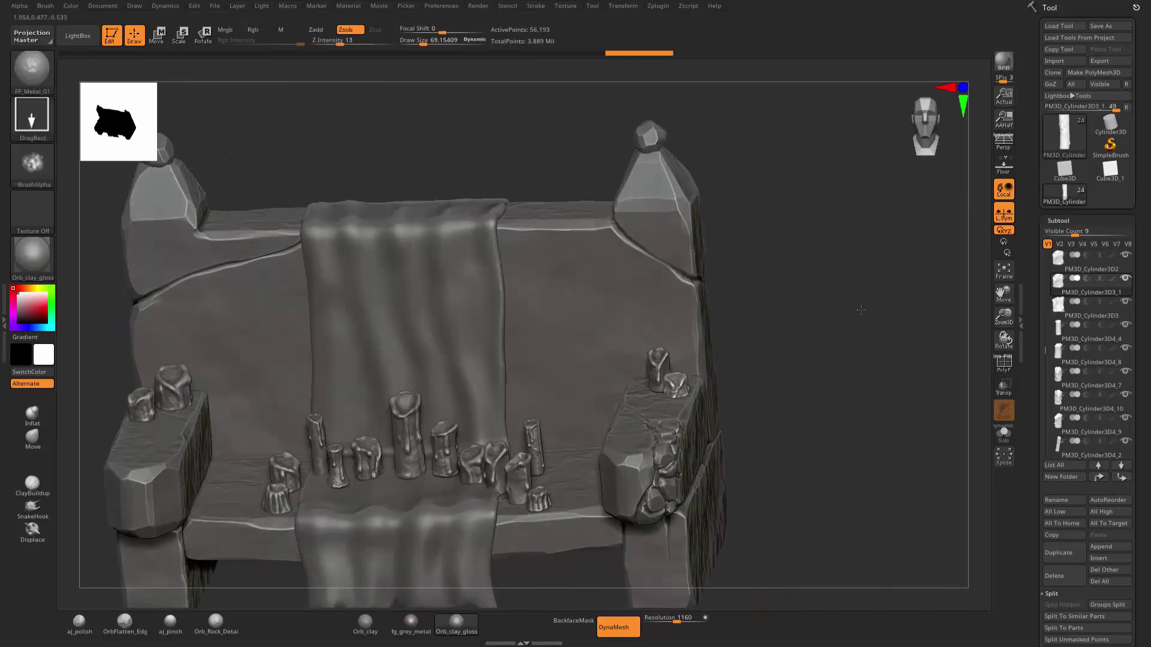
# Slide the second right armrest candle along the block into position.
pyautogui.moveTo(827, 335)
pyautogui.mouseDown()
pyautogui.moveTo(883, 373)
pyautogui.moveTo(765, 365)
pyautogui.mouseUp()
pyautogui.keyDown('alt'); pyautogui.click(662, 366); pyautogui.keyUp('alt')
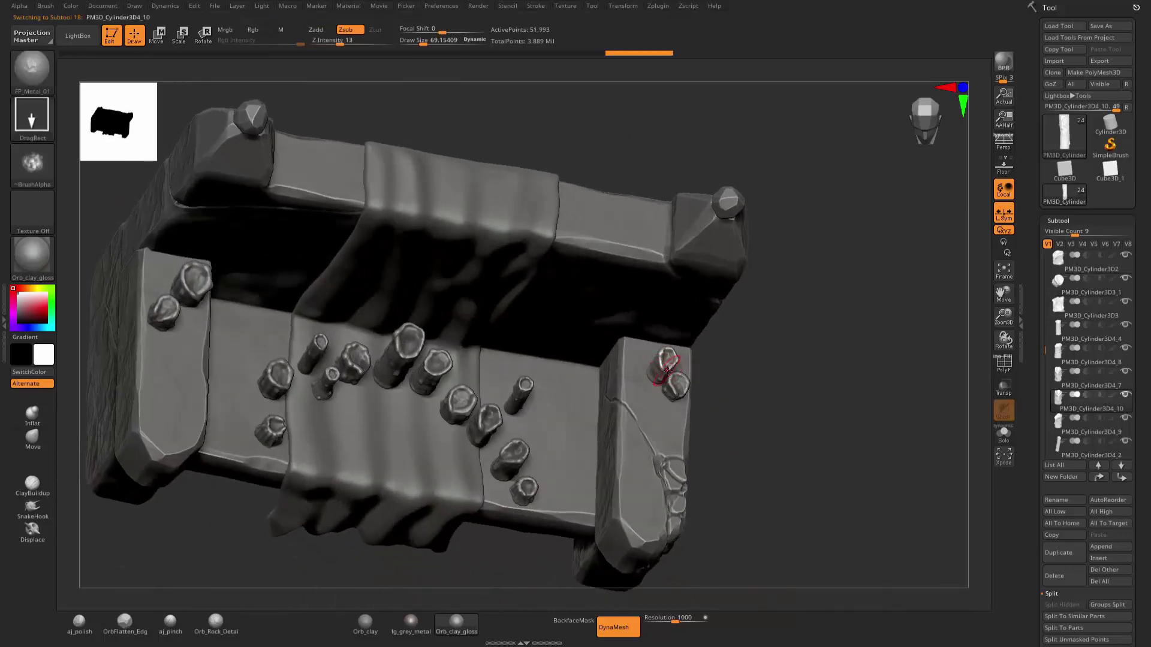
pyautogui.press('w')
pyautogui.moveTo(590, 370); pyautogui.dragTo(593, 369)
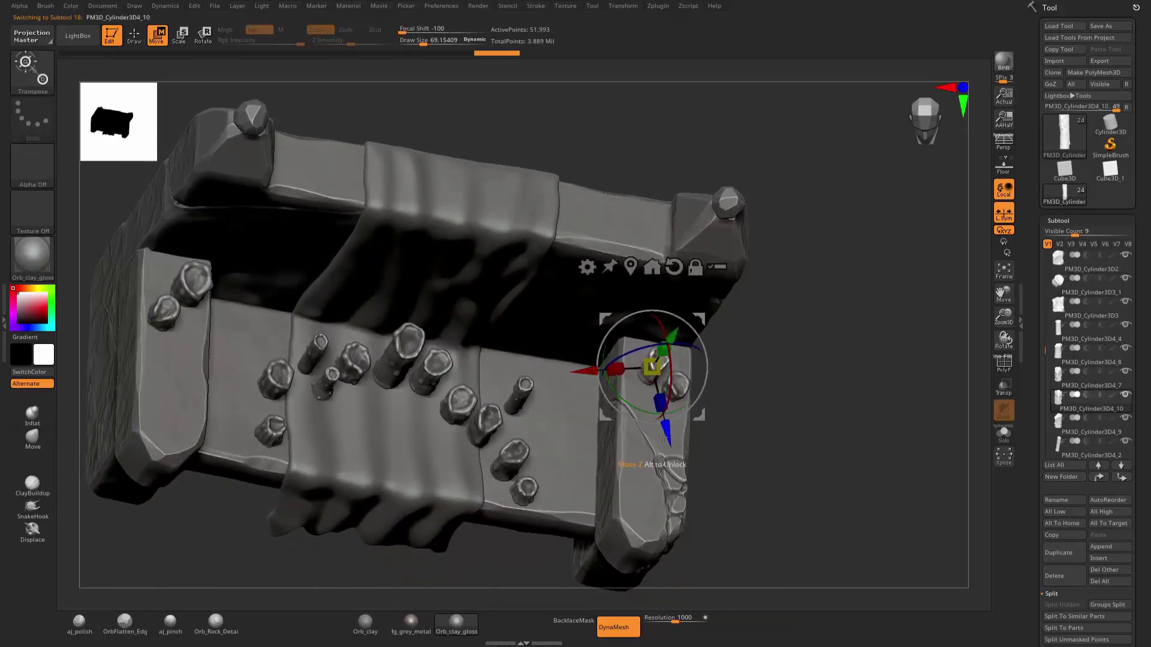
pyautogui.press('q')
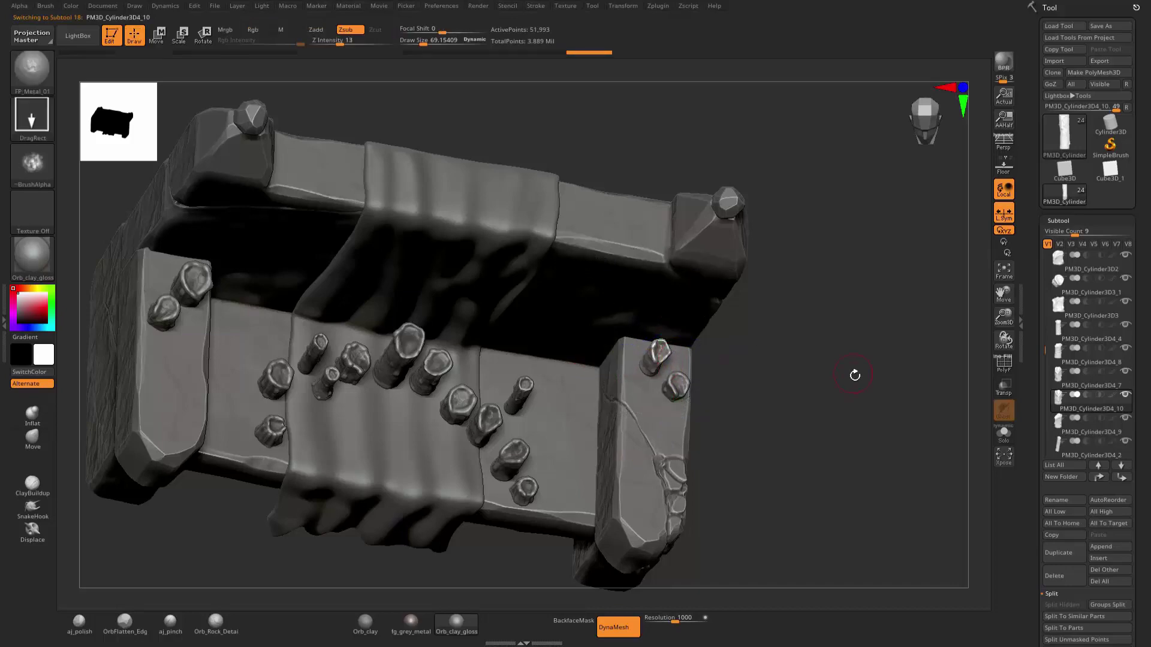
pyautogui.moveTo(854, 372)
pyautogui.mouseDown()
pyautogui.moveTo(846, 288)
pyautogui.moveTo(829, 287)
pyautogui.moveTo(897, 331)
pyautogui.moveTo(910, 307)
pyautogui.mouseUp()
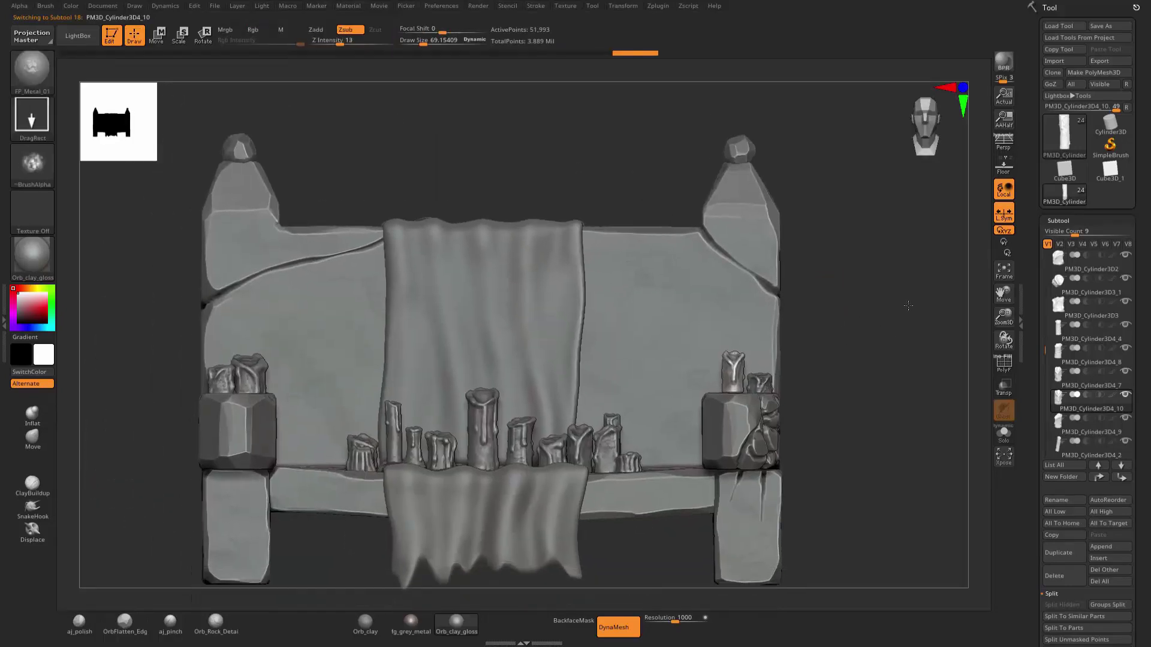
# Select the left armrest block subtool and zoom in on its top.
pyautogui.moveTo(493, 162); pyautogui.dragTo(489, 196)
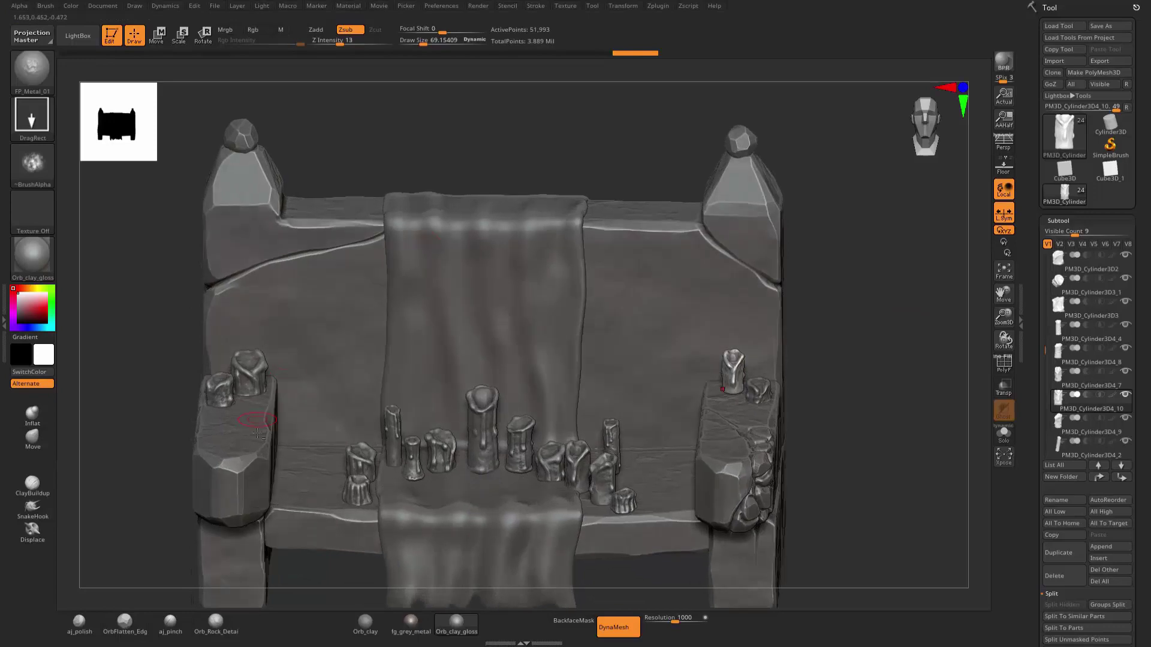
pyautogui.keyDown('alt'); pyautogui.click(204, 431); pyautogui.keyUp('alt')
pyautogui.keyDown('alt'); pyautogui.moveTo(135, 419); pyautogui.dragTo(301, 406); pyautogui.keyUp('alt')
pyautogui.scroll(1, 301, 406)
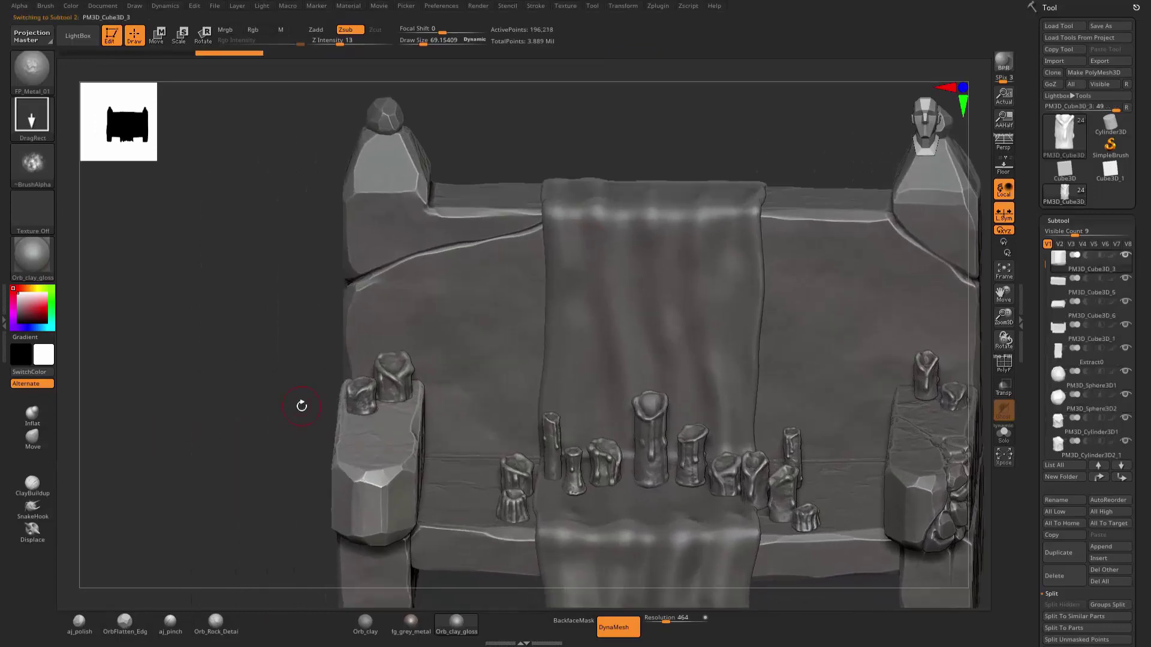
pyautogui.scroll(3, 293, 405)
pyautogui.scroll(2, 240, 403)
pyautogui.moveTo(203, 403); pyautogui.dragTo(216, 390)
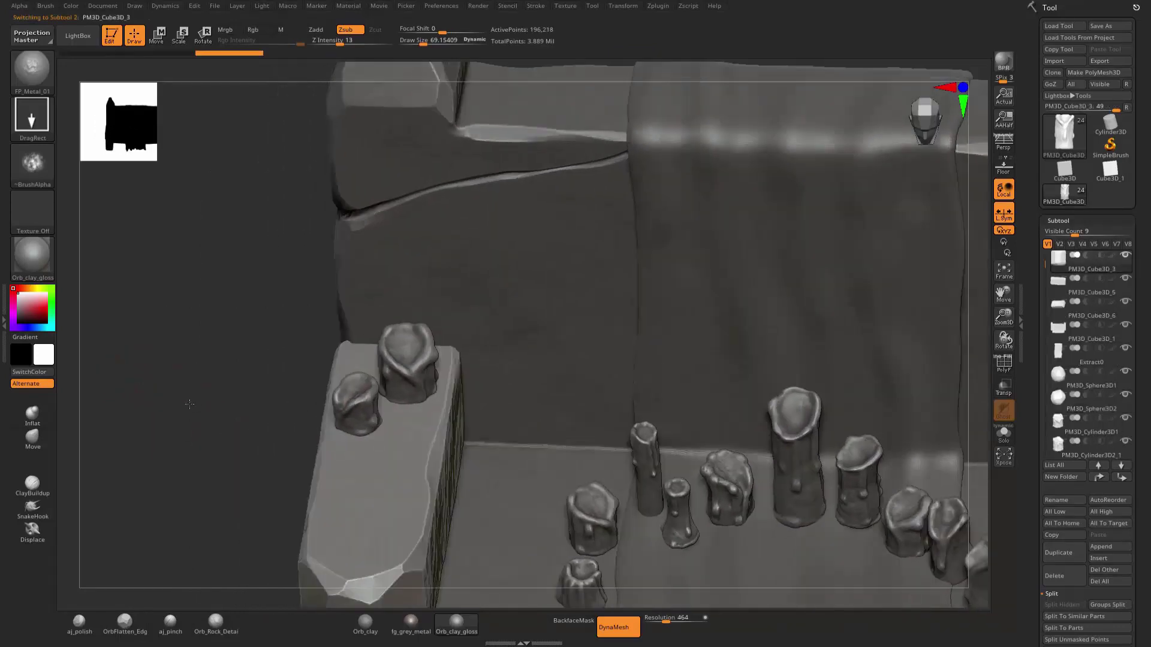
# Paint a FreeHand MaskPen mask around the candle bases with the block soloed.
pyautogui.press('s')
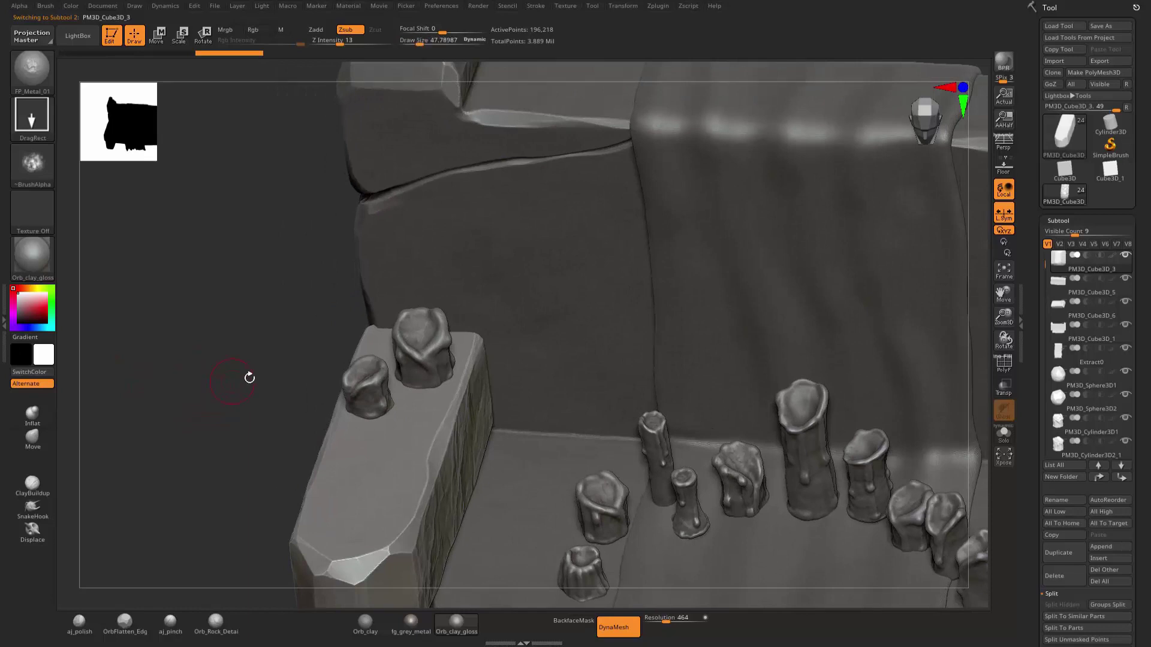
pyautogui.press('ctrl')
pyautogui.click(40, 136)
pyautogui.click(191, 131)
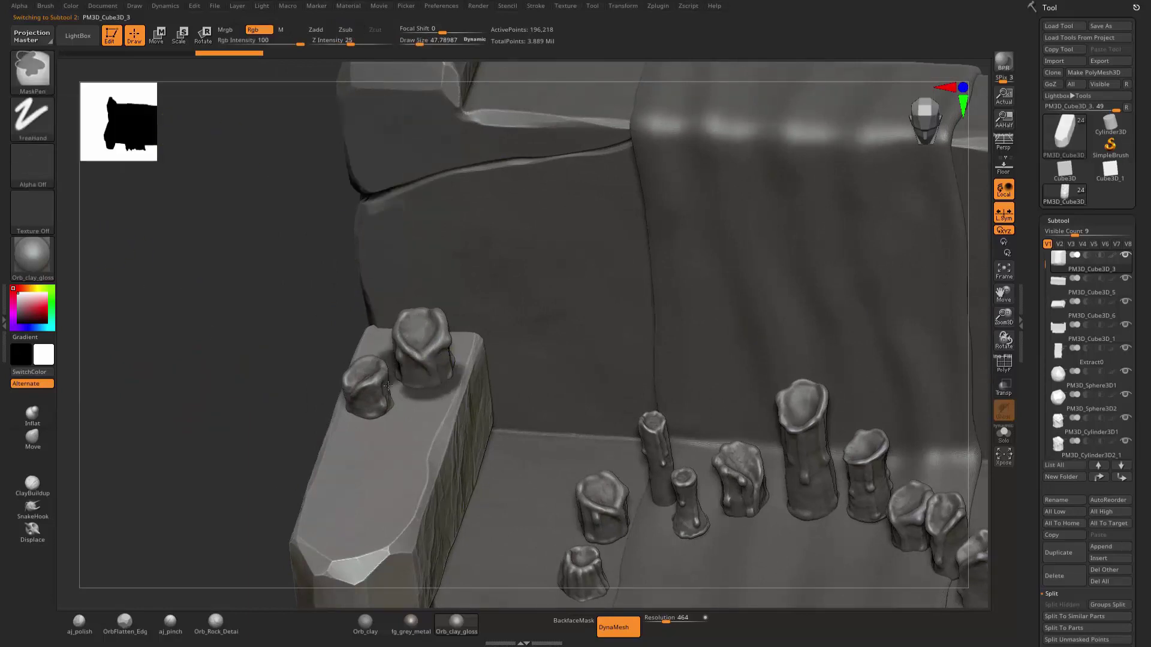
pyautogui.click(1004, 433)
pyautogui.moveTo(398, 378)
pyautogui.keyDown('ctrl'); pyautogui.mouseDown()
pyautogui.moveTo(388, 401)
pyautogui.moveTo(353, 404)
pyautogui.mouseUp(); pyautogui.keyUp('ctrl')
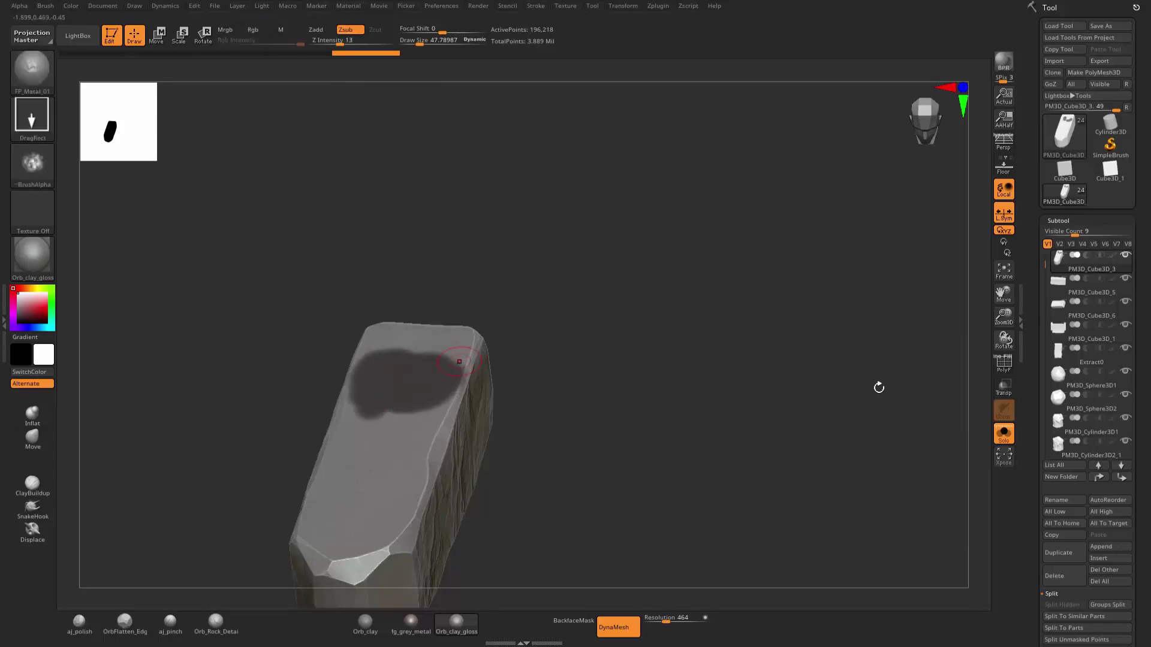
pyautogui.click(1005, 434)
pyautogui.moveTo(260, 455)
pyautogui.mouseDown()
pyautogui.moveTo(204, 413)
pyautogui.moveTo(699, 284)
pyautogui.mouseUp()
# Extract the masked patch at Thick 0.02 and accept it as subtool Extract2.
pyautogui.moveTo(1039, 587); pyautogui.dragTo(1039, 399)
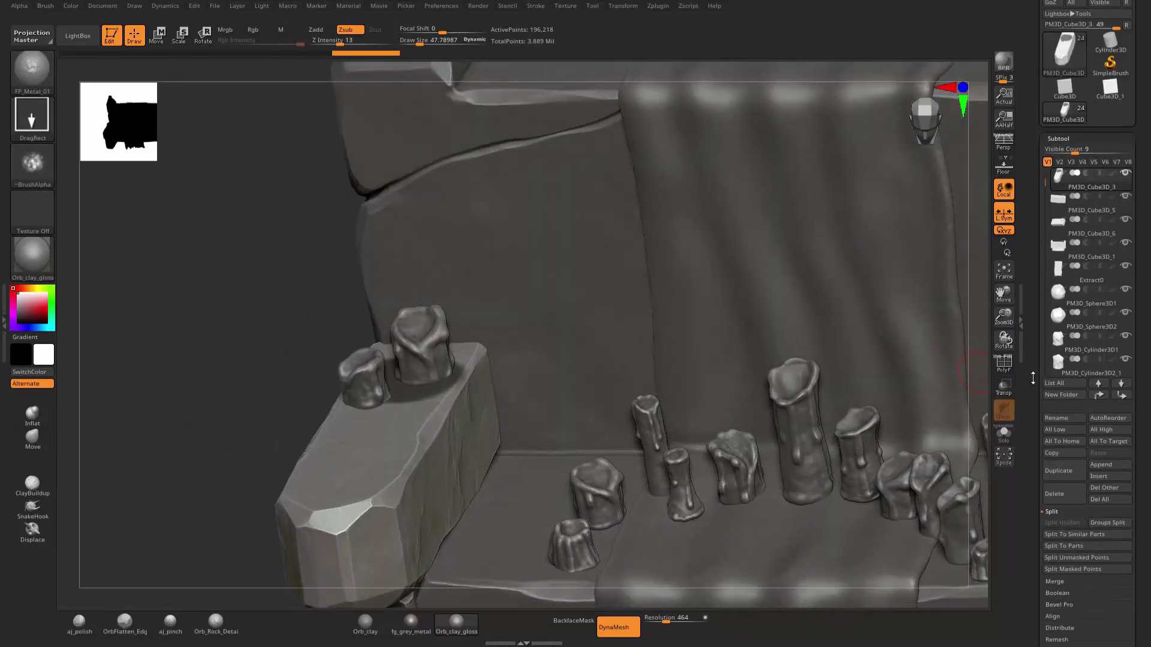
pyautogui.click(1057, 567)
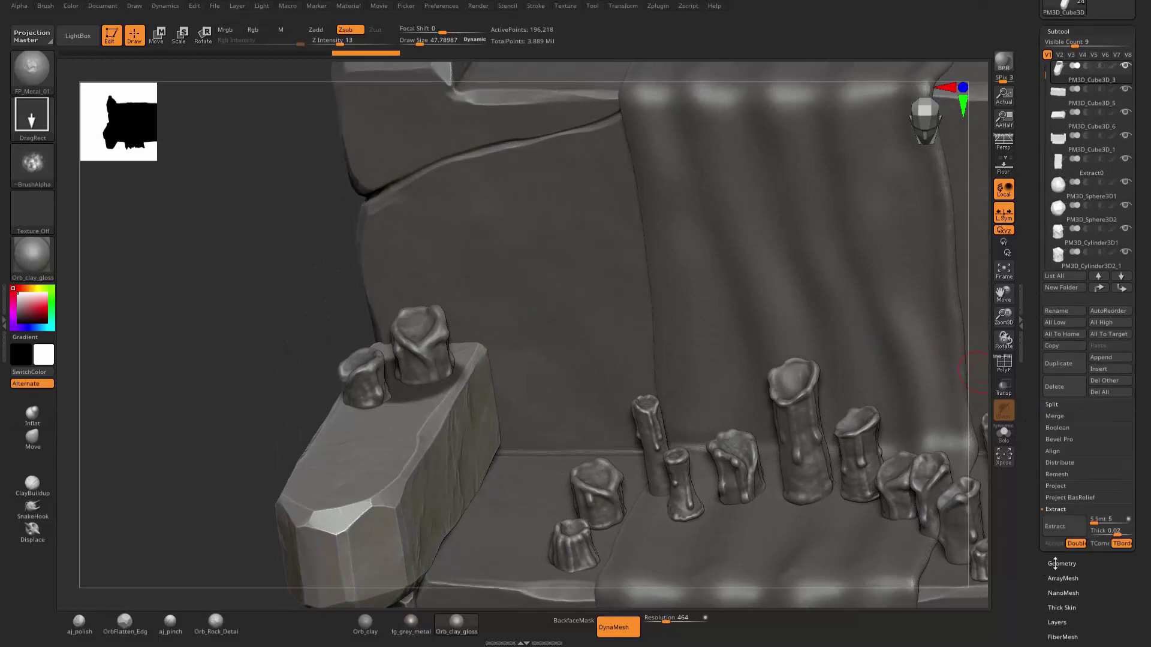
pyautogui.click(1065, 528)
pyautogui.click(1097, 531)
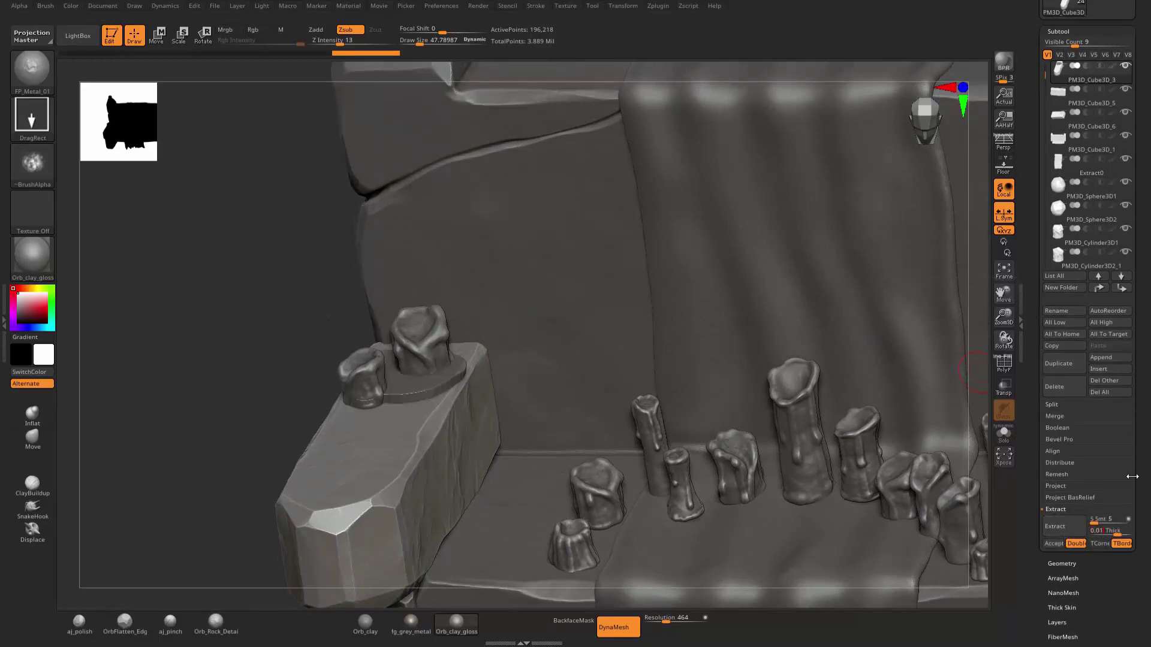
pyautogui.moveTo(555, 284); pyautogui.dragTo(584, 406, button='right')
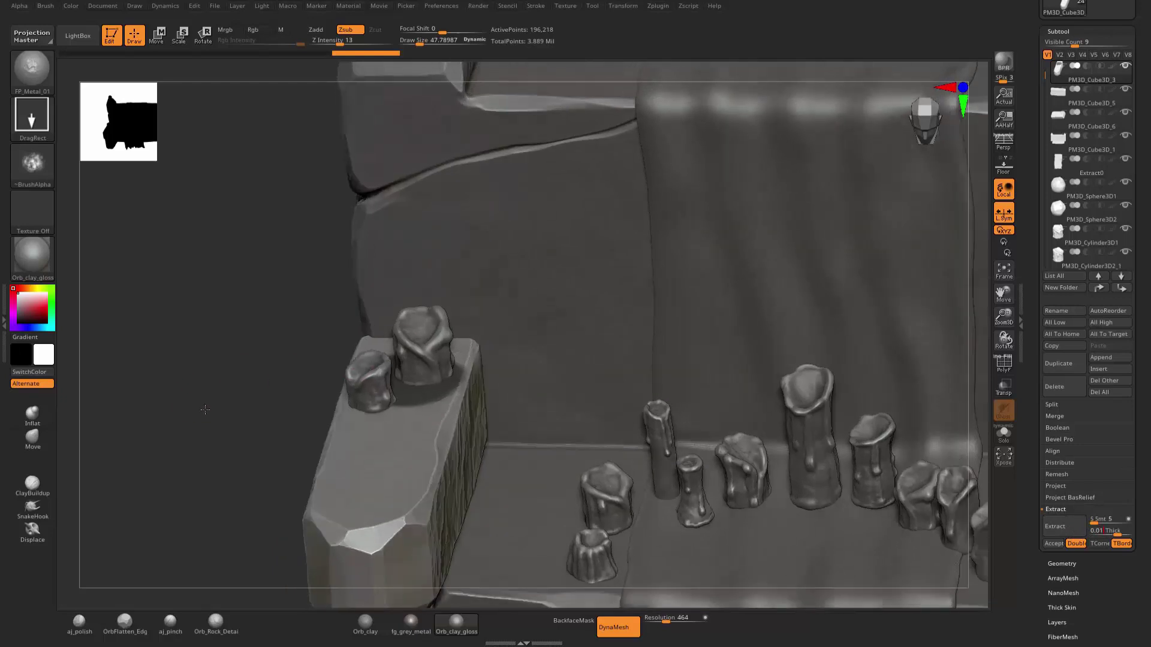
pyautogui.click(1047, 528)
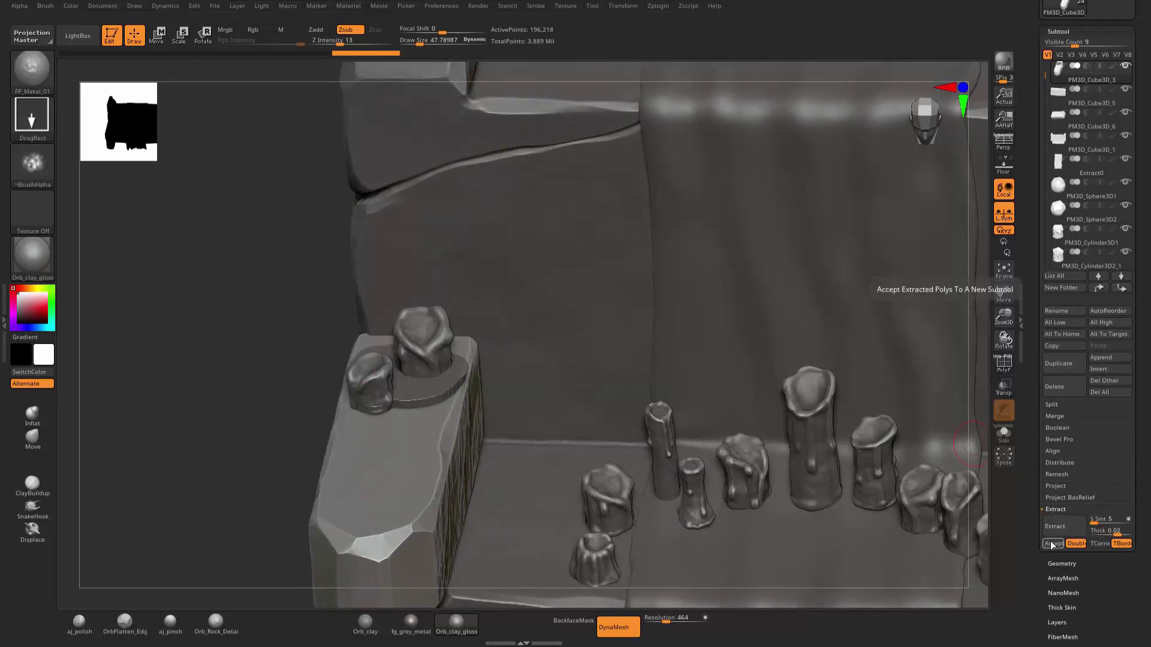
pyautogui.click(1052, 544)
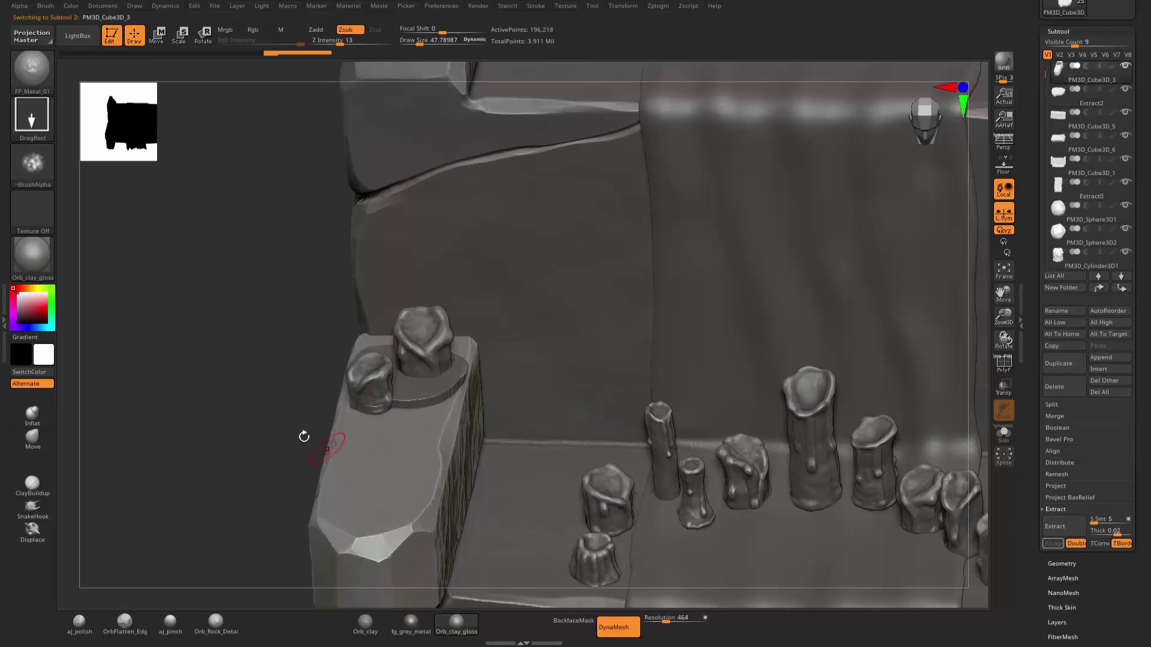
pyautogui.keyDown('alt'); pyautogui.click(414, 383); pyautogui.keyUp('alt')
# Enable DynaMesh on Extract2 and smooth the shell surface.
pyautogui.press('w')
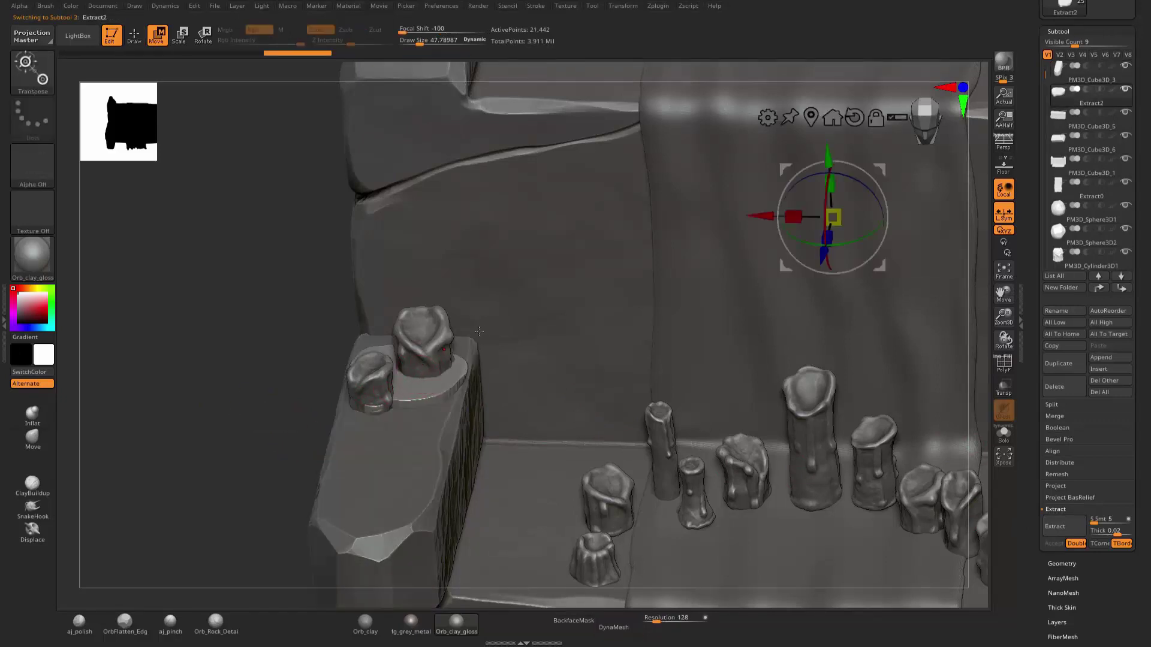
pyautogui.press('q')
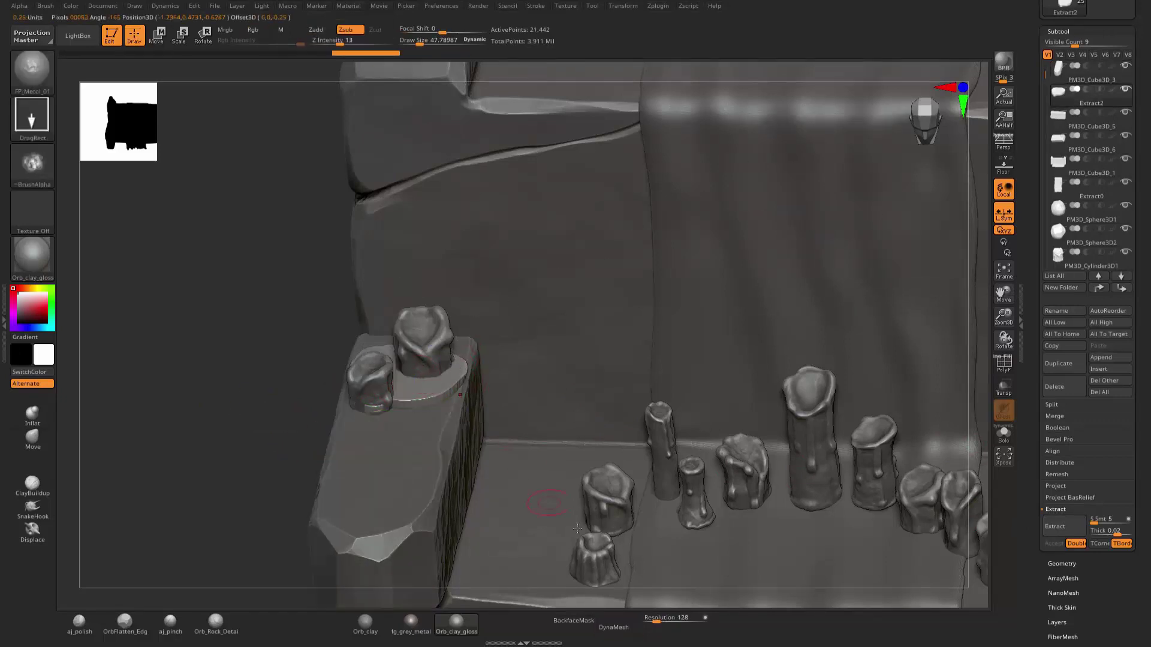
pyautogui.click(630, 627)
pyautogui.press('s')
pyautogui.moveTo(295, 424); pyautogui.dragTo(324, 423)
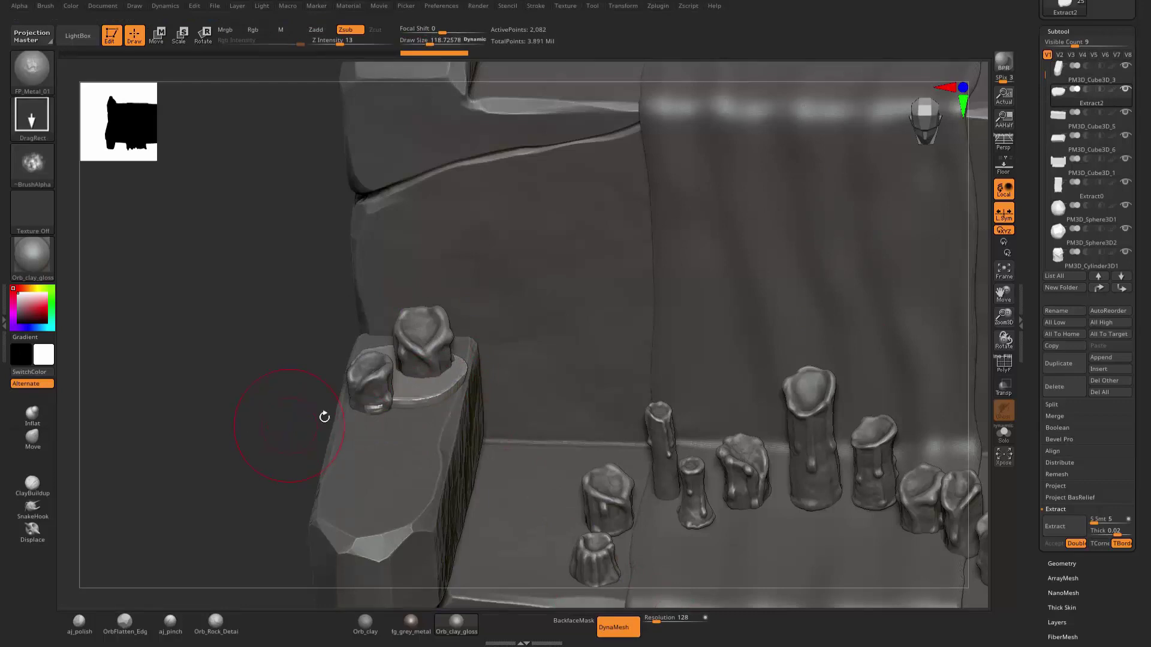
pyautogui.press('shift')
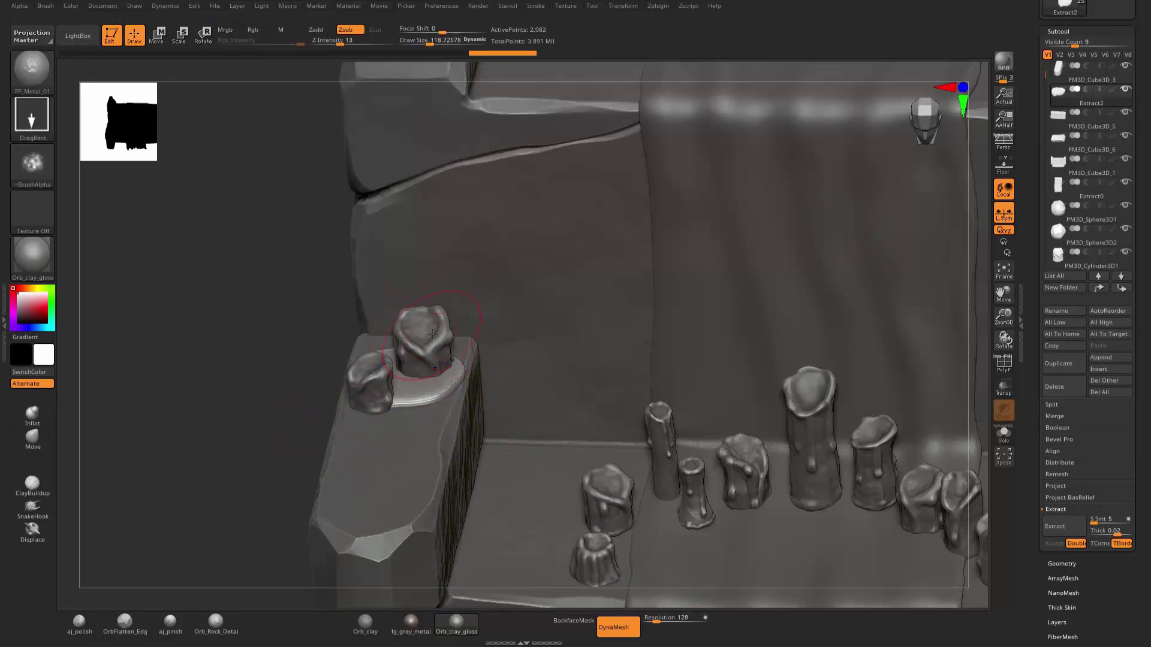
# Remesh the Extract2 puddle at DynaMesh resolution 352, giving 10,601 points.
pyautogui.press('w')
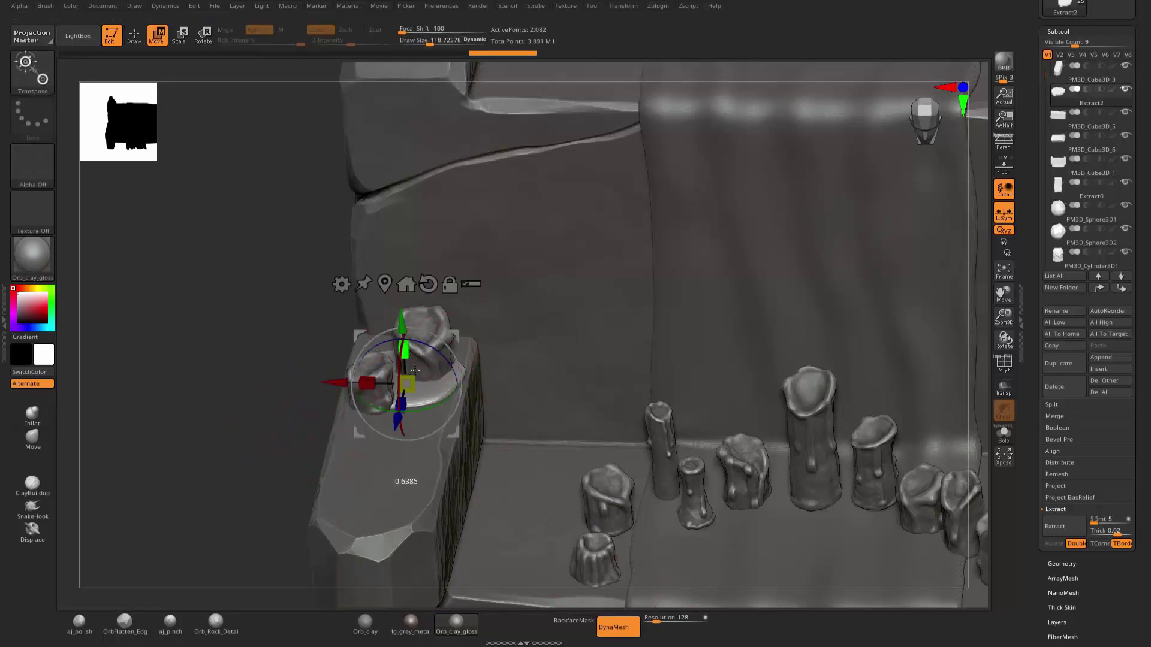
pyautogui.press('q')
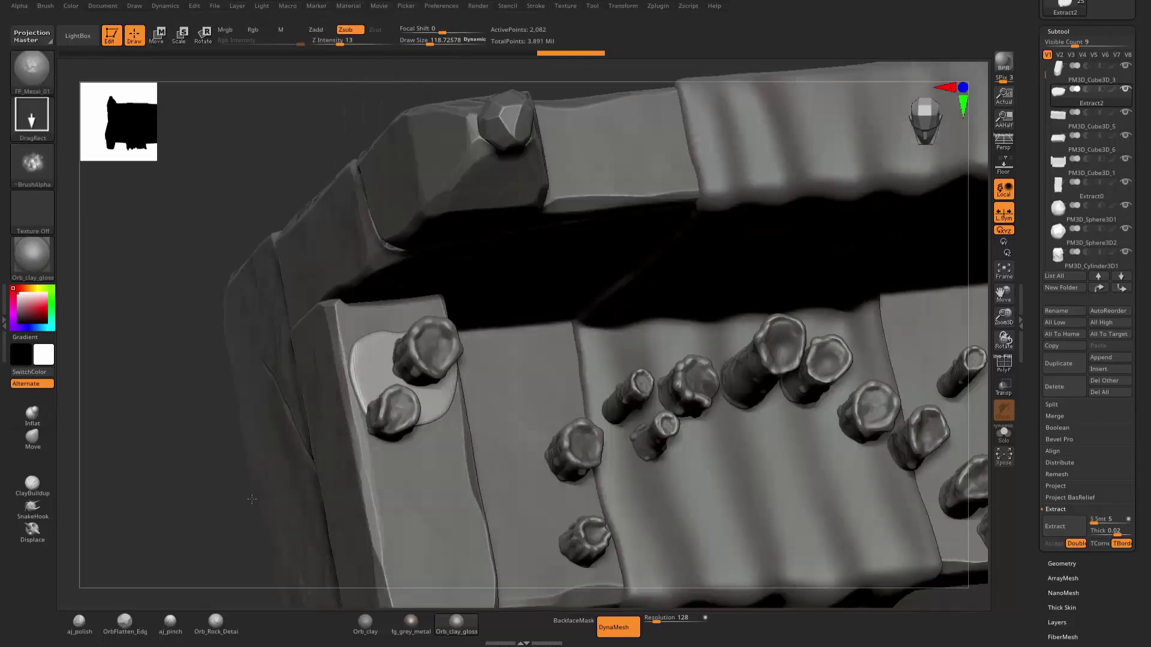
pyautogui.moveTo(420, 381)
pyautogui.mouseDown()
pyautogui.moveTo(389, 410)
pyautogui.moveTo(403, 382)
pyautogui.mouseUp()
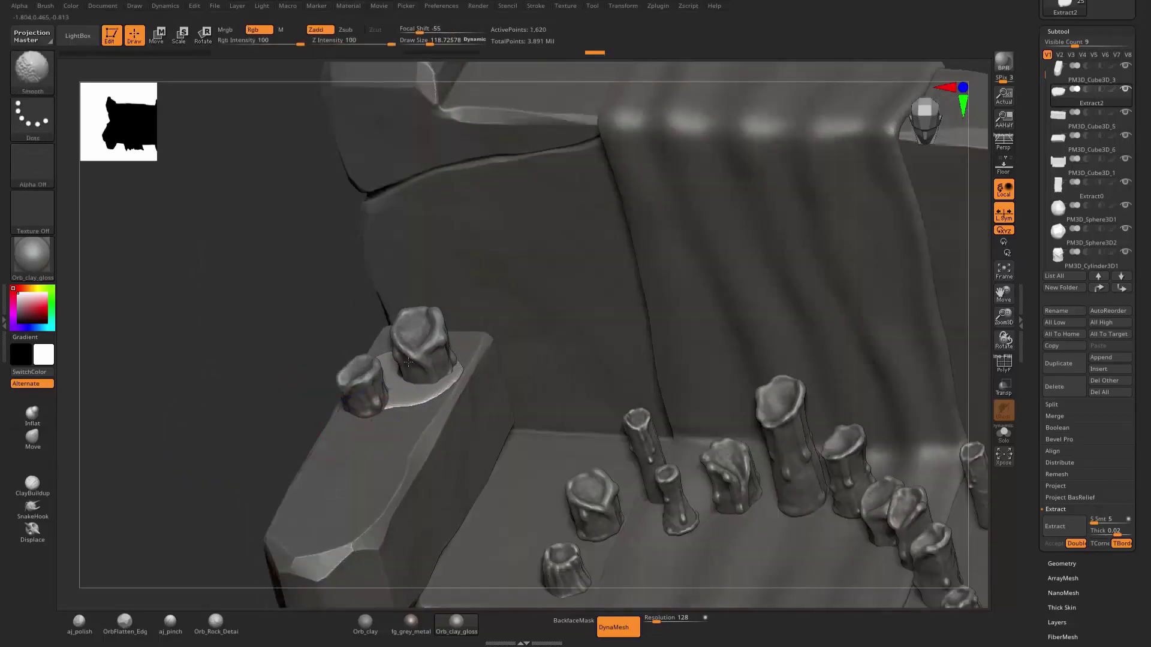
pyautogui.moveTo(278, 420); pyautogui.dragTo(677, 579)
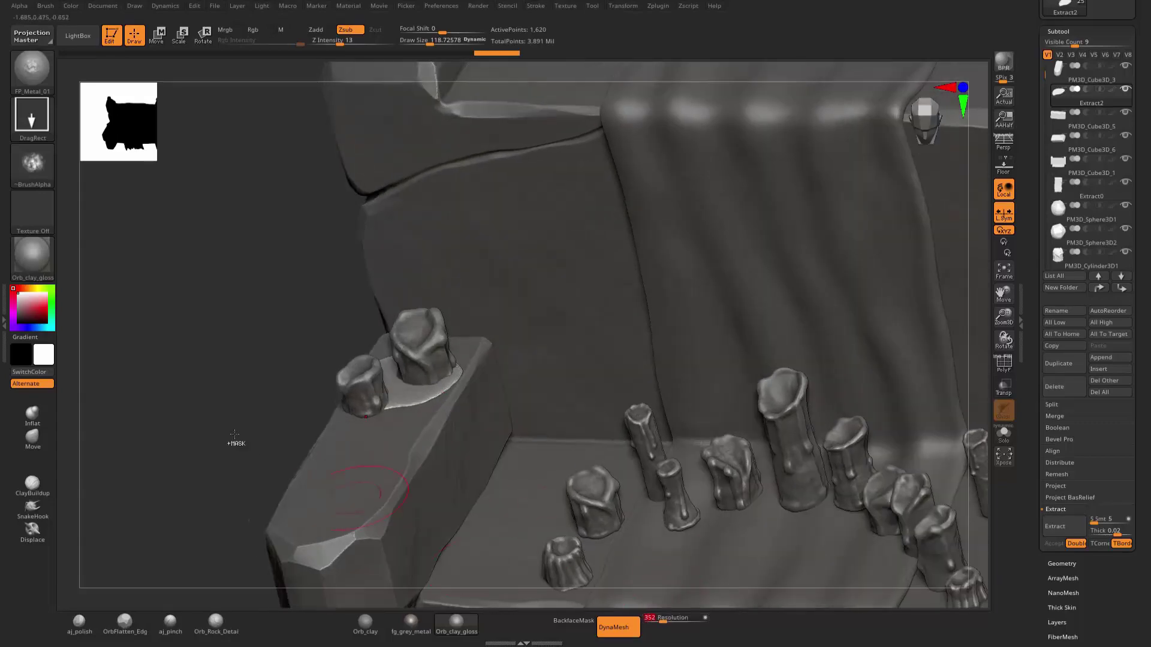
pyautogui.moveTo(236, 442)
pyautogui.keyDown('ctrl'); pyautogui.mouseDown()
pyautogui.moveTo(261, 422)
pyautogui.moveTo(173, 421)
pyautogui.moveTo(137, 444)
pyautogui.mouseUp(); pyautogui.keyUp('ctrl')
# Select the SnakeHook brush and reduce Draw Size to about 21.
pyautogui.click(33, 508)
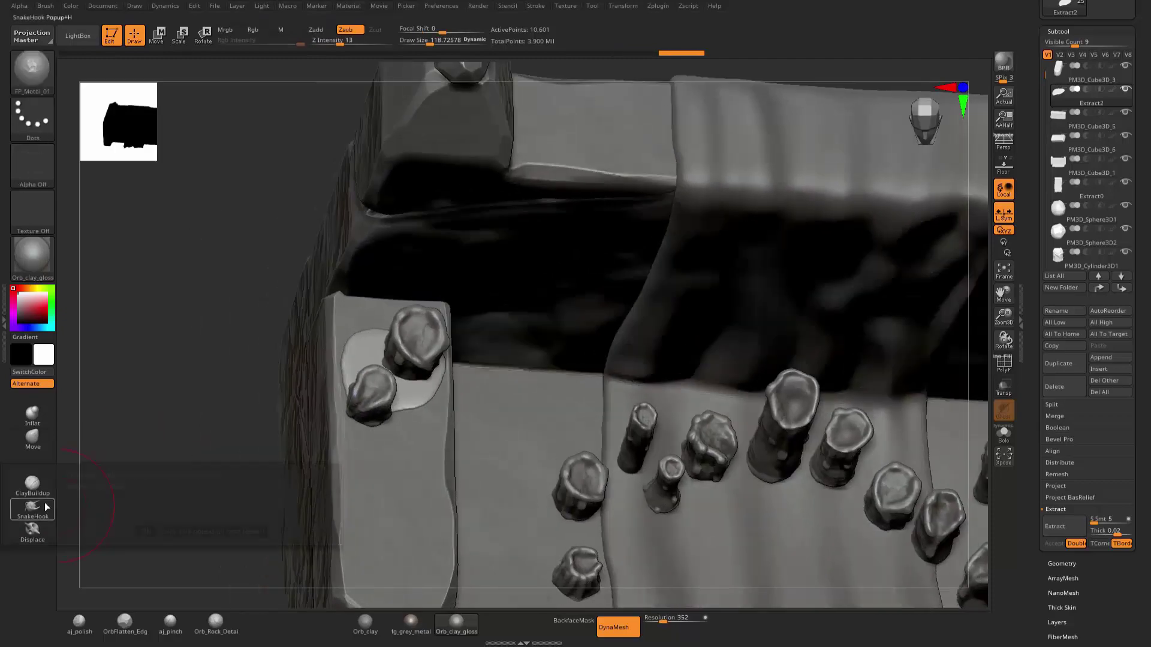
pyautogui.press('s')
pyautogui.moveTo(228, 436)
pyautogui.mouseDown()
pyautogui.moveTo(215, 446)
pyautogui.moveTo(401, 390)
pyautogui.moveTo(396, 406)
pyautogui.mouseUp()
pyautogui.press('s')
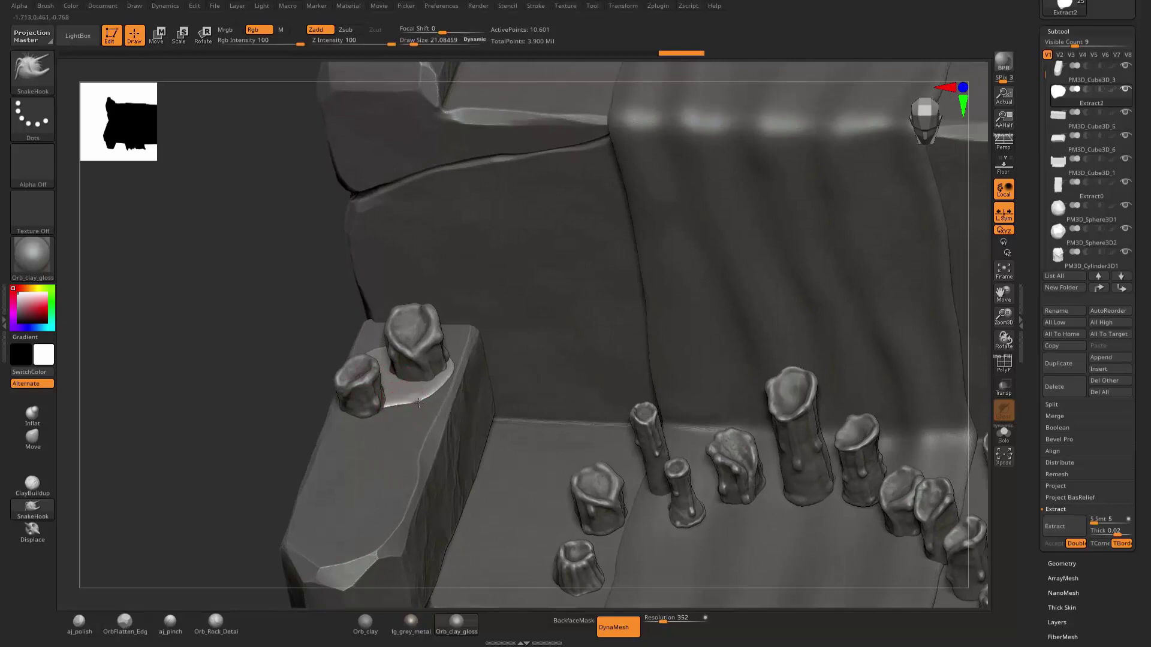
pyautogui.moveTo(322, 443); pyautogui.dragTo(423, 397)
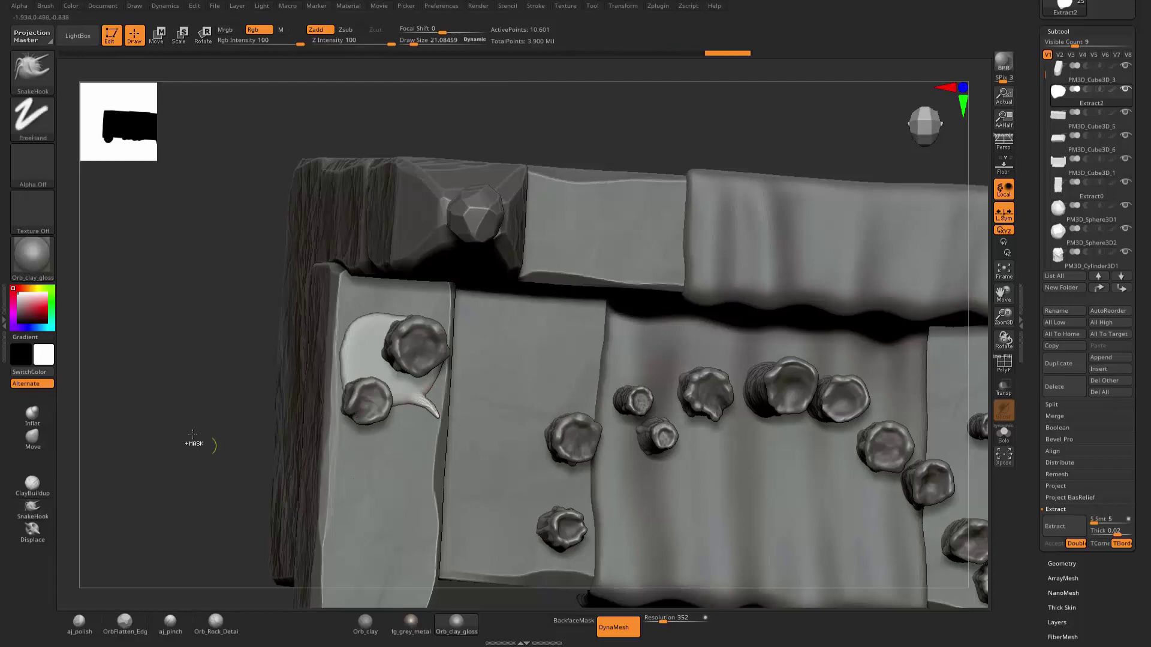
pyautogui.moveTo(203, 444)
pyautogui.mouseDown()
pyautogui.moveTo(204, 414)
pyautogui.moveTo(438, 379)
pyautogui.moveTo(471, 357)
pyautogui.mouseUp()
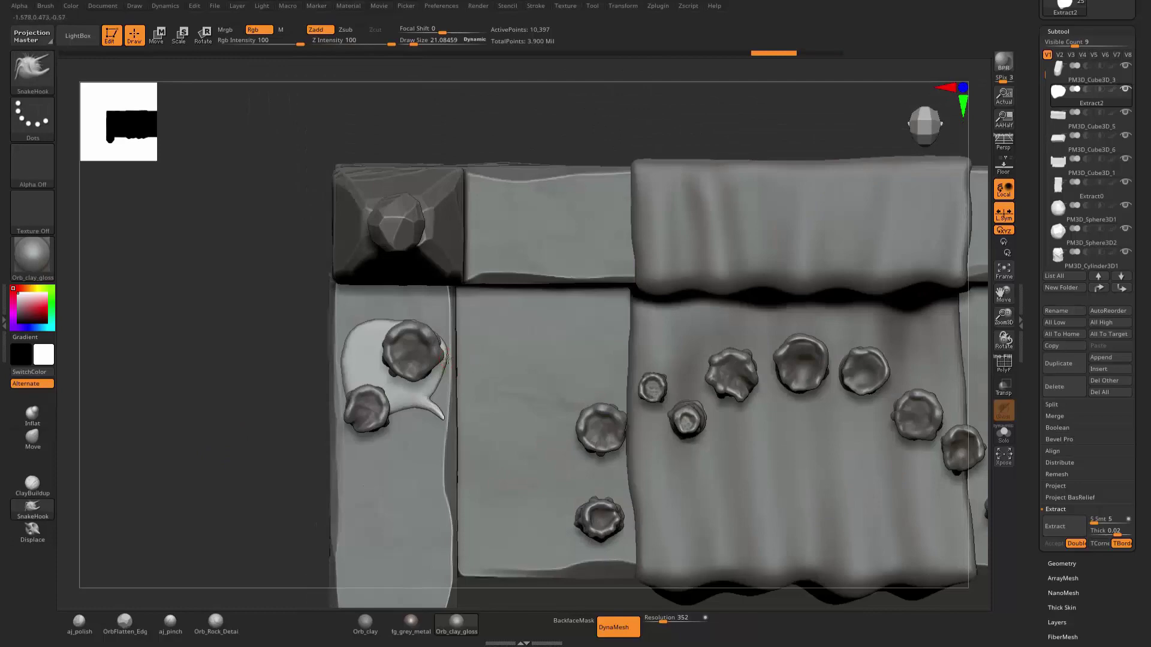
pyautogui.moveTo(236, 441)
pyautogui.mouseDown()
pyautogui.moveTo(216, 431)
pyautogui.moveTo(242, 447)
pyautogui.moveTo(399, 428)
pyautogui.mouseUp()
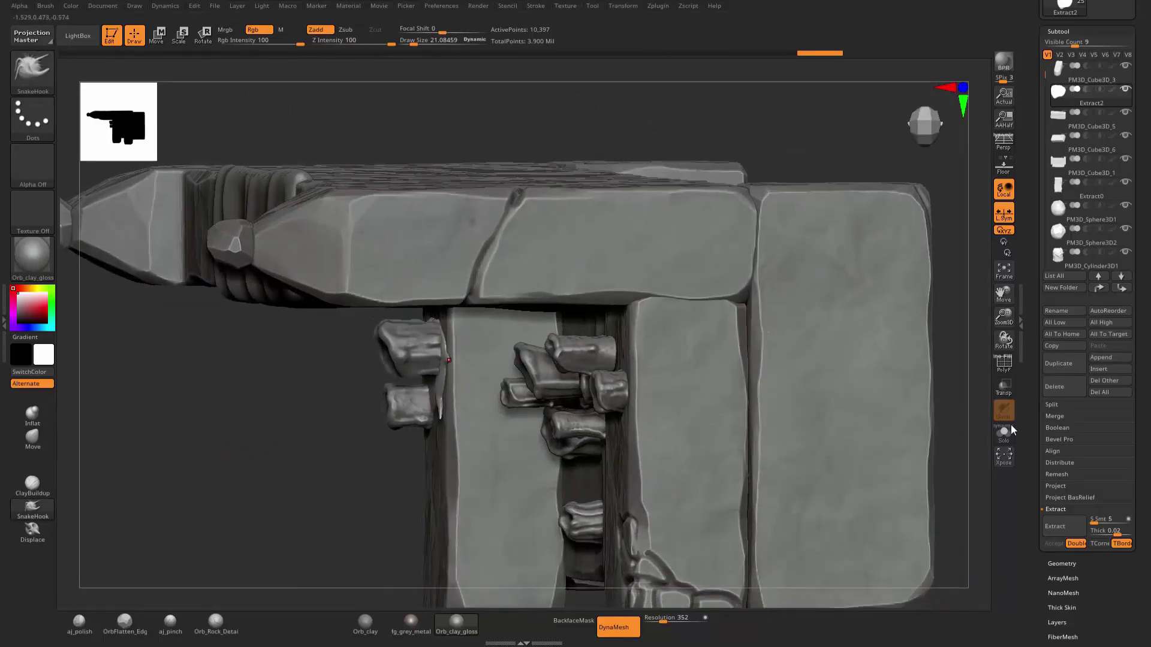
# Solo the thin drip piece and trim off its stray side arm.
pyautogui.click(1003, 434)
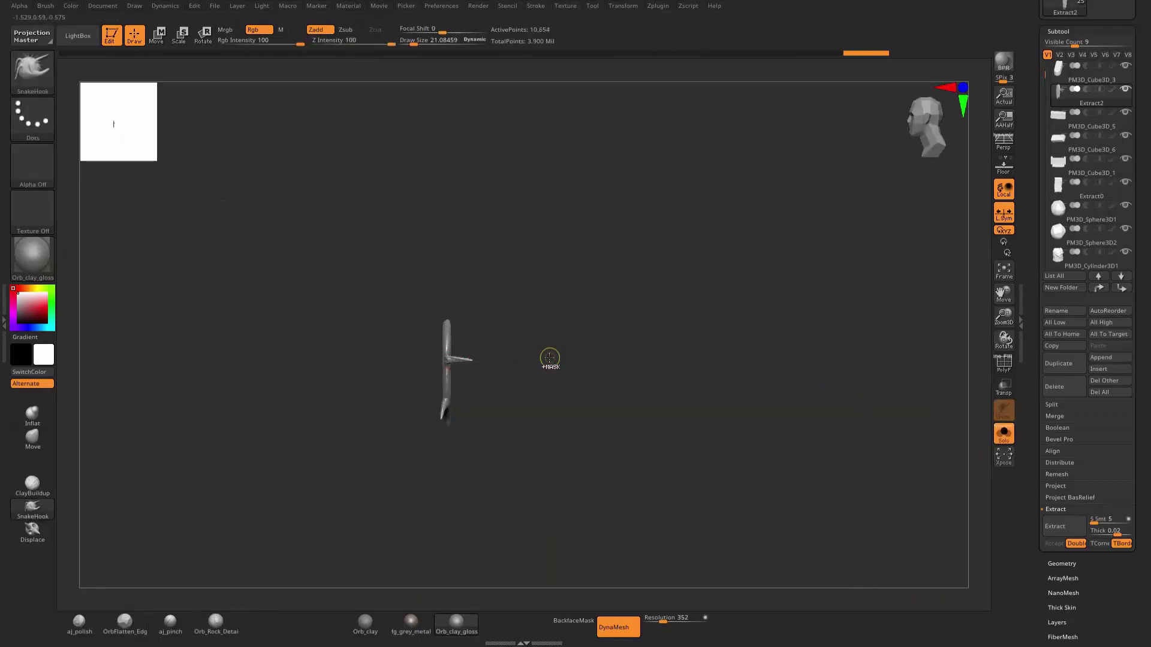
pyautogui.keyDown('ctrl'); pyautogui.moveTo(548, 355); pyautogui.dragTo(508, 360); pyautogui.keyUp('ctrl')
pyautogui.moveTo(638, 354)
pyautogui.mouseDown()
pyautogui.moveTo(694, 304)
pyautogui.moveTo(838, 369)
pyautogui.mouseUp()
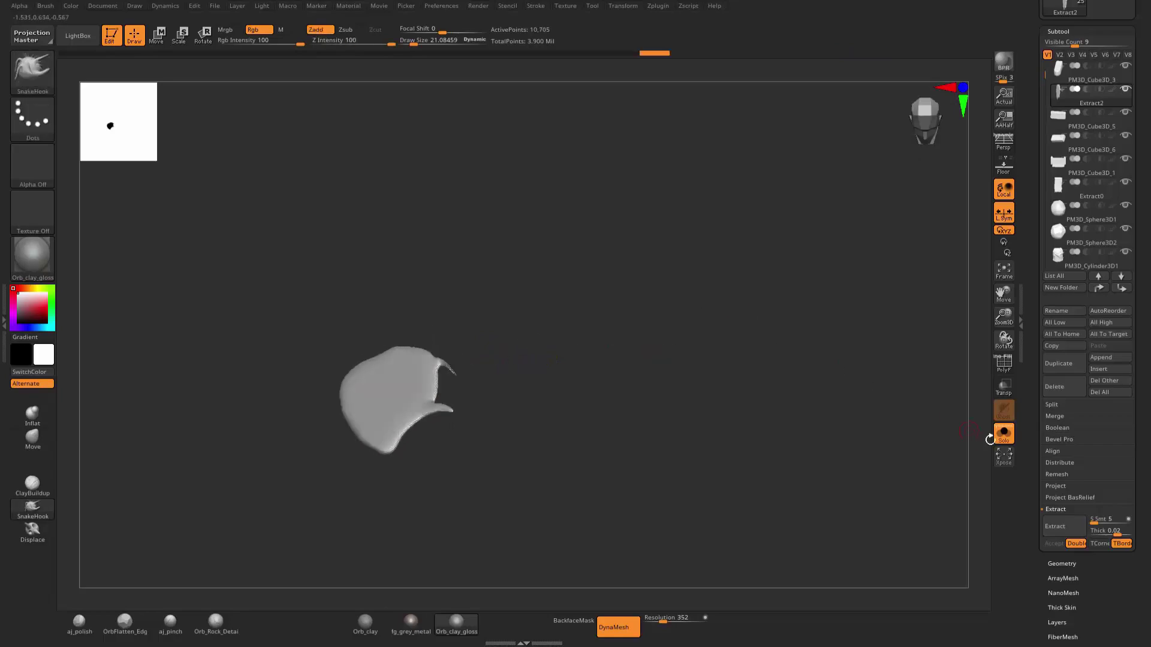
pyautogui.click(1002, 434)
pyautogui.moveTo(183, 446)
pyautogui.mouseDown()
pyautogui.moveTo(158, 434)
pyautogui.moveTo(370, 418)
pyautogui.mouseUp()
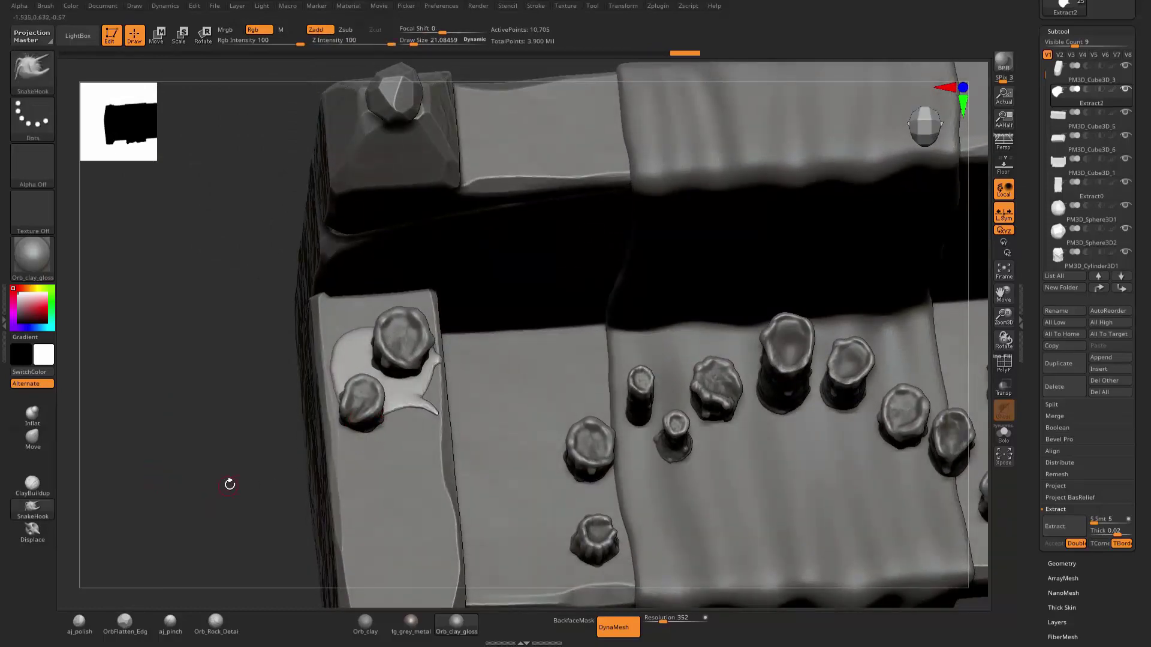
# Hook several pointed spikes out of the wax puddle around the left armrest candles.
pyautogui.moveTo(230, 484); pyautogui.dragTo(274, 475)
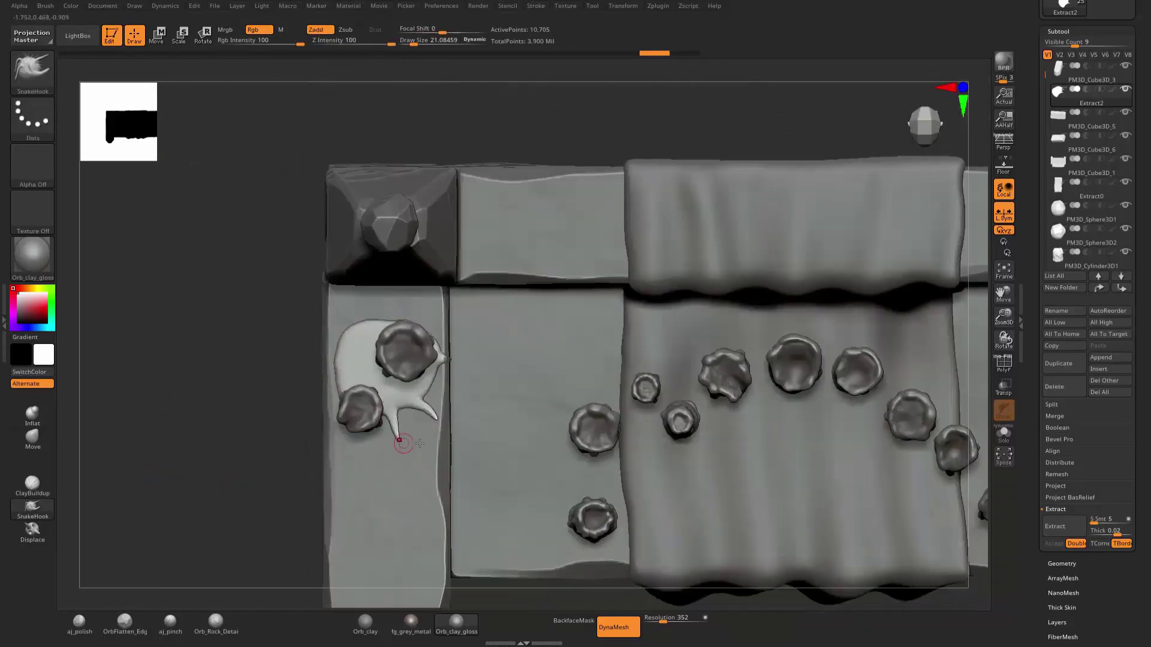
pyautogui.moveTo(335, 372); pyautogui.dragTo(322, 371)
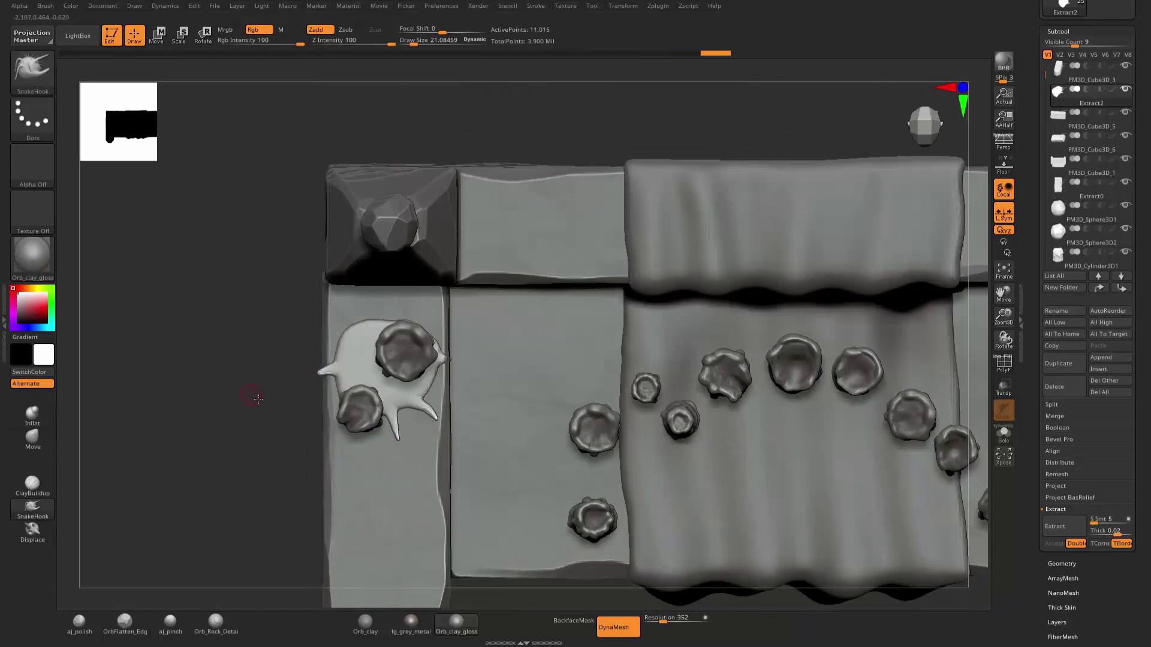
pyautogui.moveTo(252, 396); pyautogui.dragTo(336, 359)
pyautogui.moveTo(367, 326); pyautogui.dragTo(377, 324)
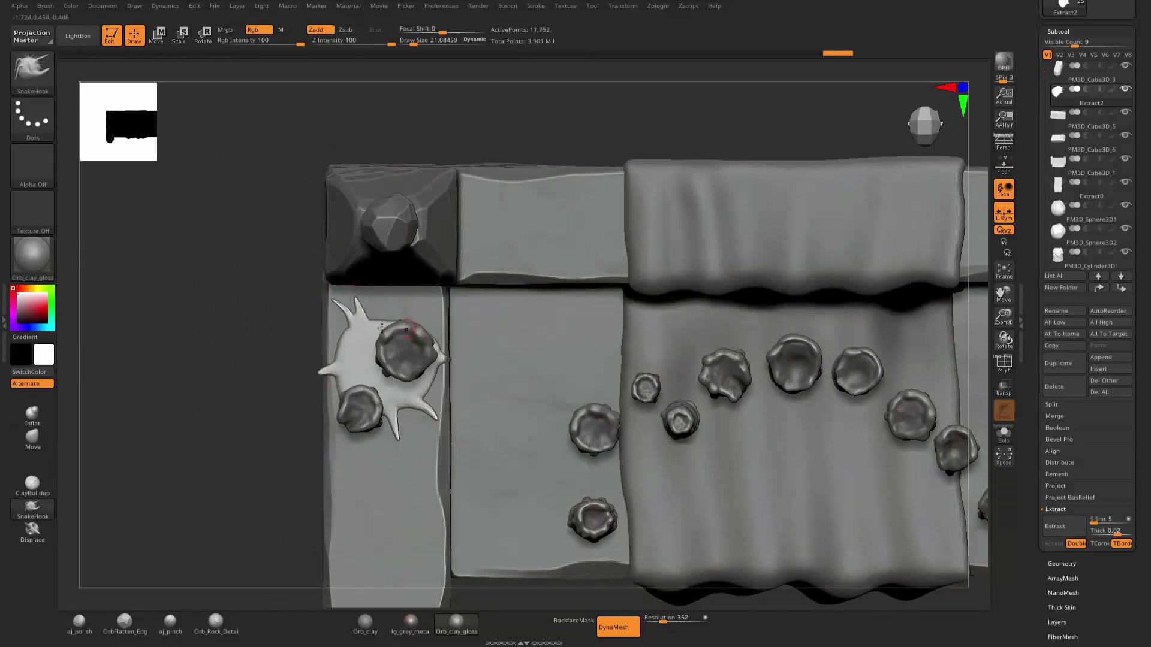
pyautogui.moveTo(259, 381); pyautogui.dragTo(278, 380)
pyautogui.moveTo(279, 379); pyautogui.dragTo(347, 375, button='right')
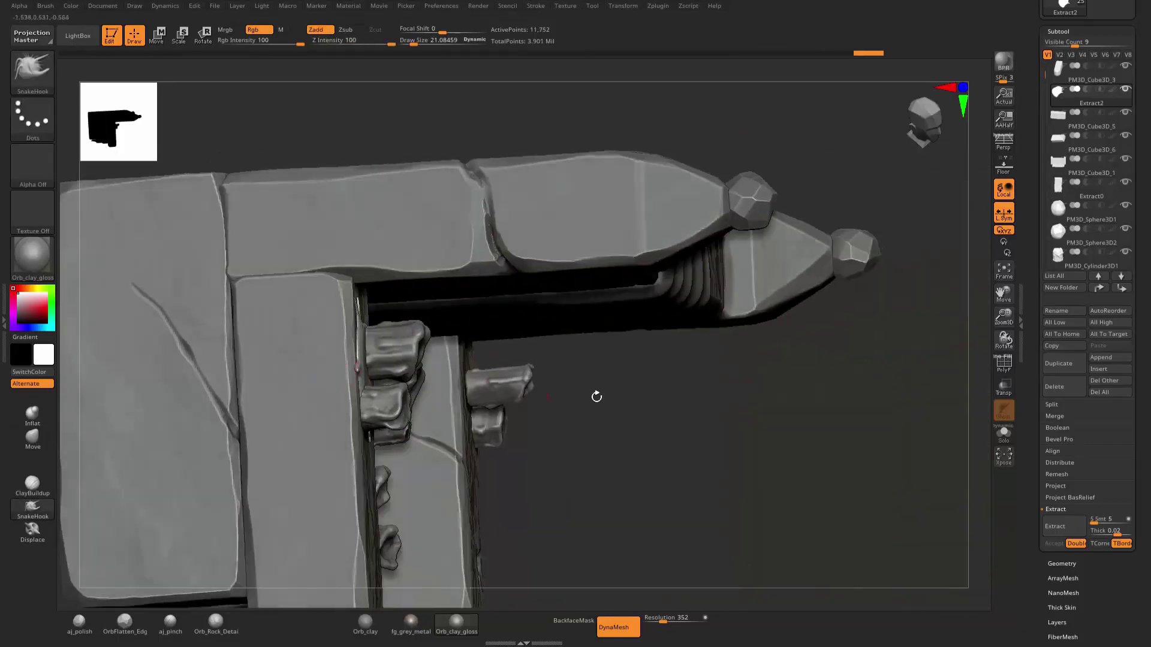
pyautogui.moveTo(596, 397); pyautogui.dragTo(336, 373, button='right')
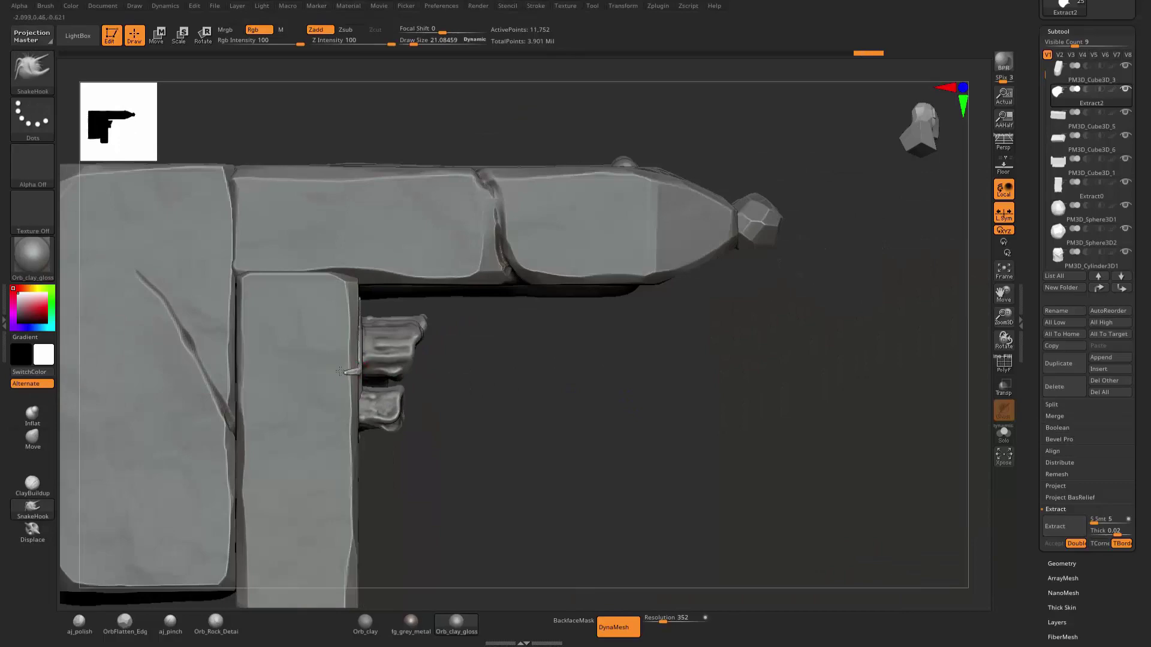
pyautogui.moveTo(678, 411); pyautogui.dragTo(228, 390)
# Inflate the spiky wax puddle on the left armrest, thickening its spike tips.
pyautogui.click(32, 414)
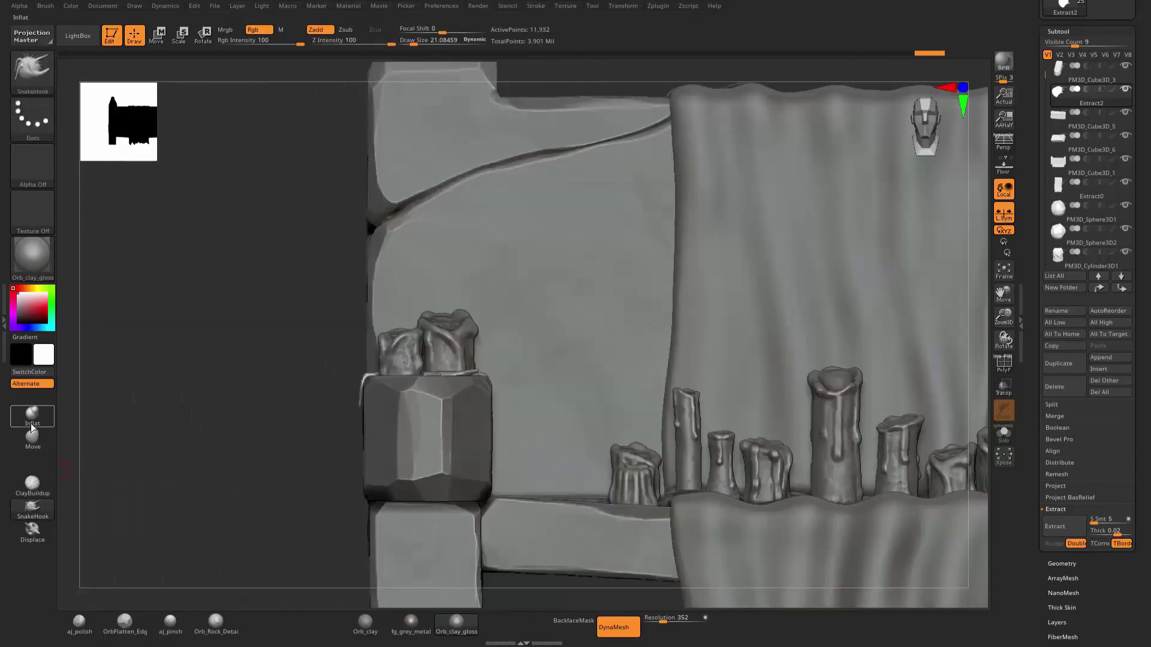
pyautogui.moveTo(192, 339); pyautogui.dragTo(229, 403)
pyautogui.moveTo(514, 417); pyautogui.dragTo(516, 411, button='right')
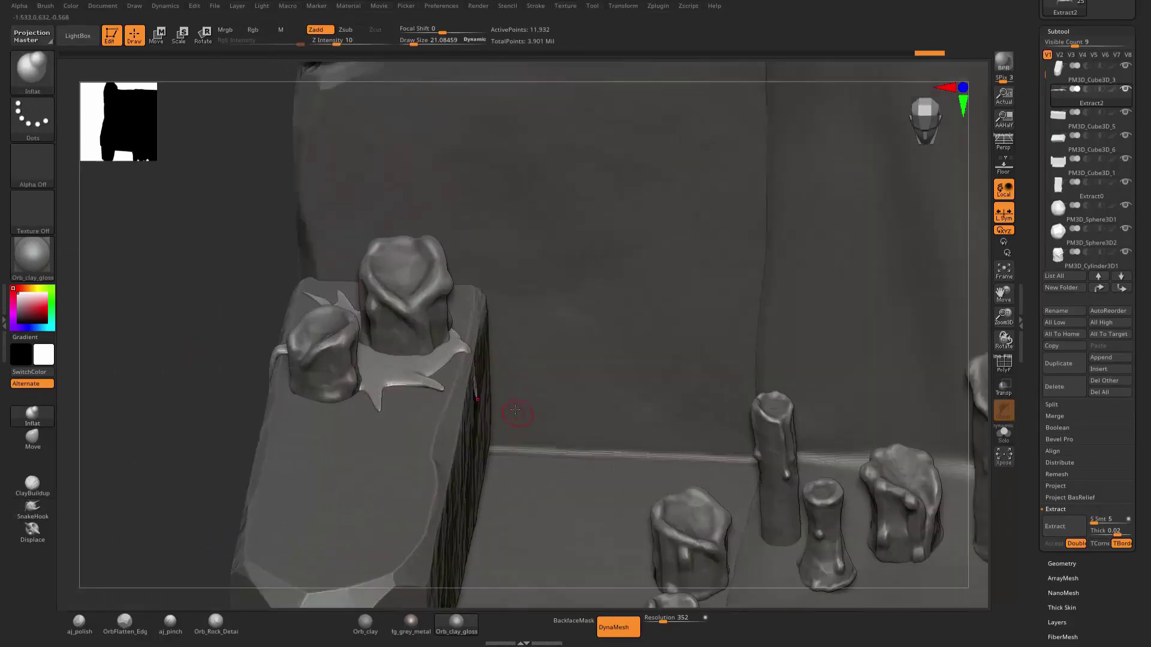
pyautogui.moveTo(187, 386); pyautogui.dragTo(307, 406)
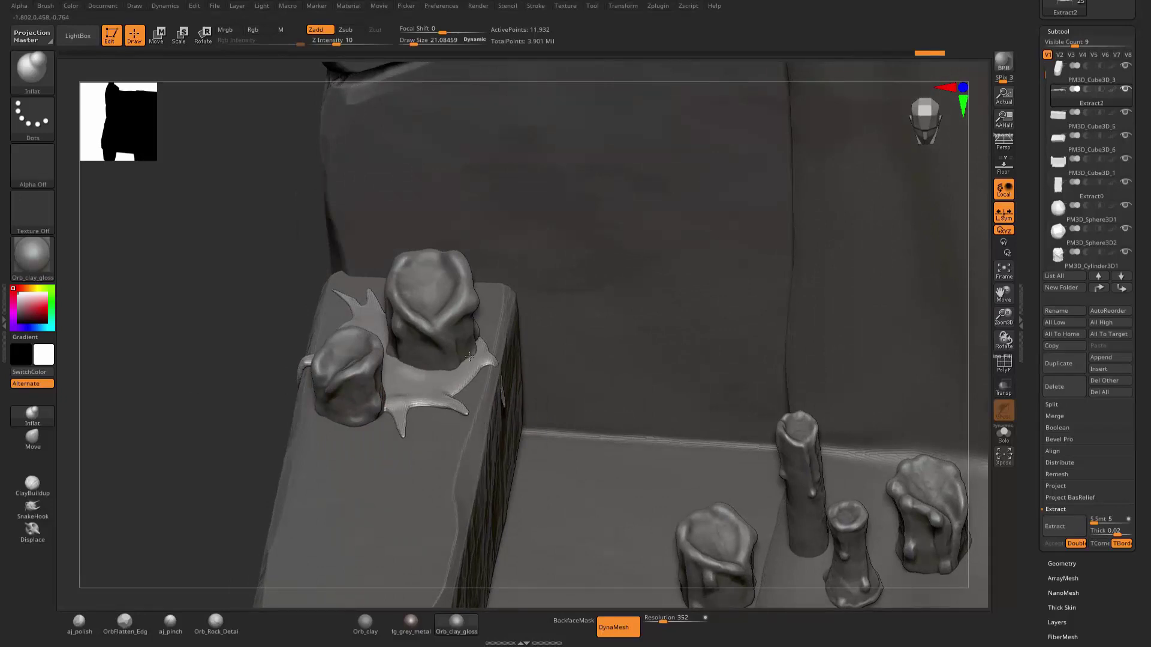
pyautogui.moveTo(393, 396); pyautogui.dragTo(512, 369, button='right')
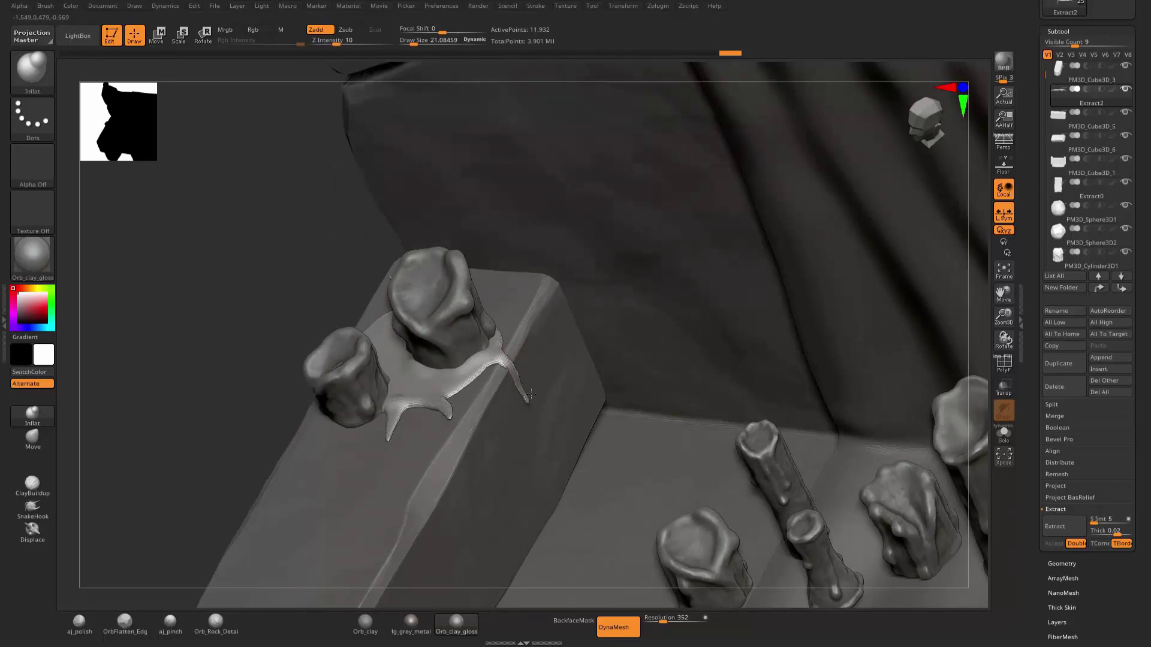
pyautogui.moveTo(531, 394); pyautogui.dragTo(523, 398)
pyautogui.moveTo(171, 408); pyautogui.dragTo(339, 338, button='right')
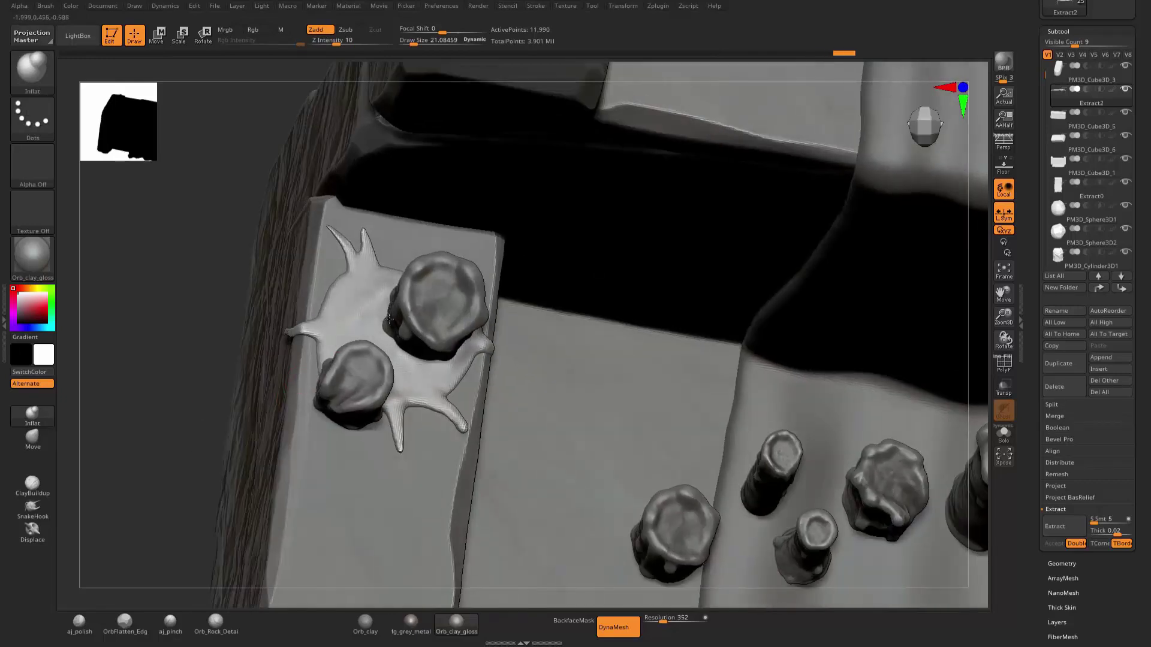
pyautogui.moveTo(180, 420); pyautogui.dragTo(353, 388)
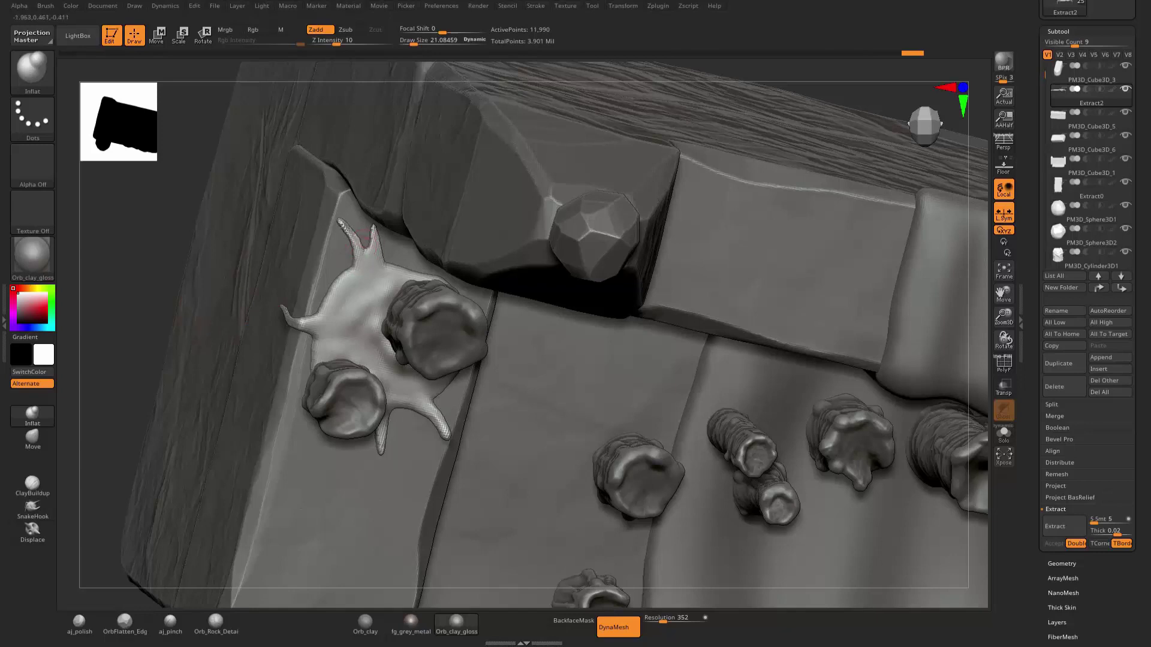
pyautogui.click(393, 274)
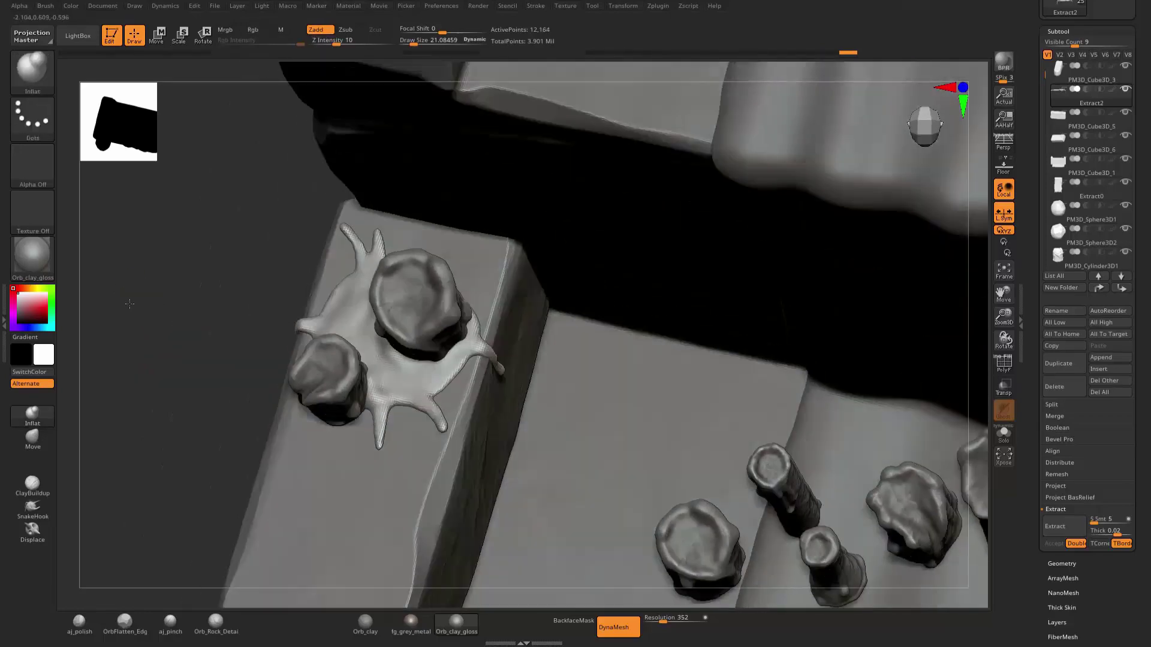
pyautogui.moveTo(156, 356)
pyautogui.mouseDown(button='right')
pyautogui.moveTo(124, 307)
pyautogui.moveTo(335, 456)
pyautogui.mouseUp(button='right')
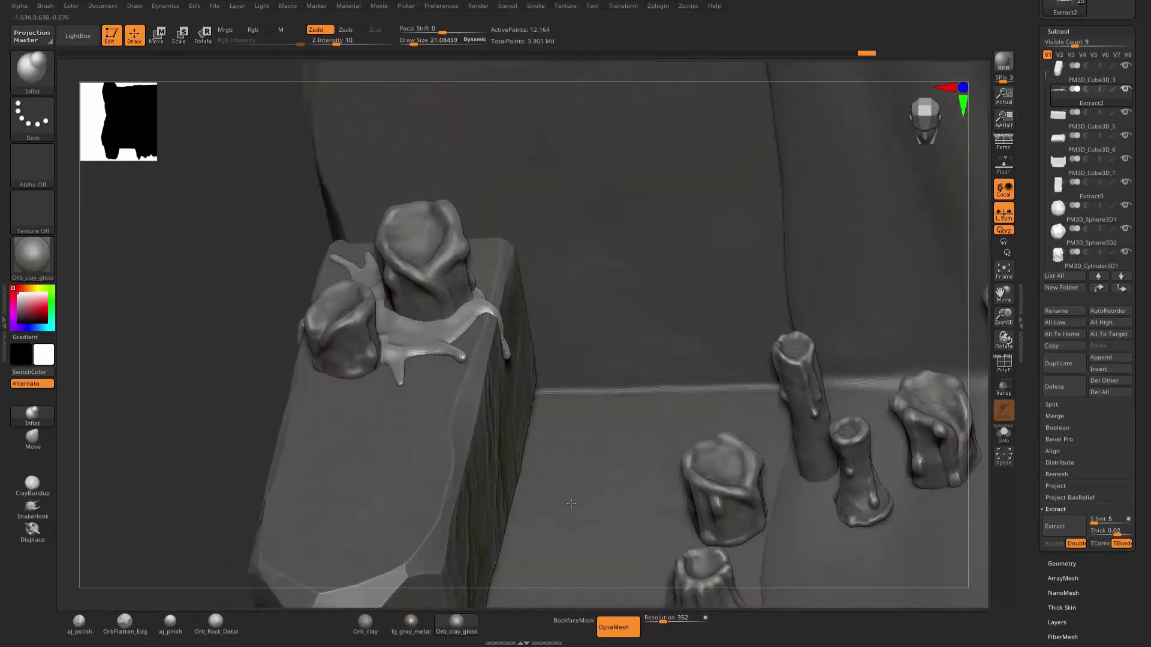
# Raise the DynaMesh resolution, remesh the puddle and smooth its surface.
pyautogui.moveTo(661, 619); pyautogui.dragTo(669, 618)
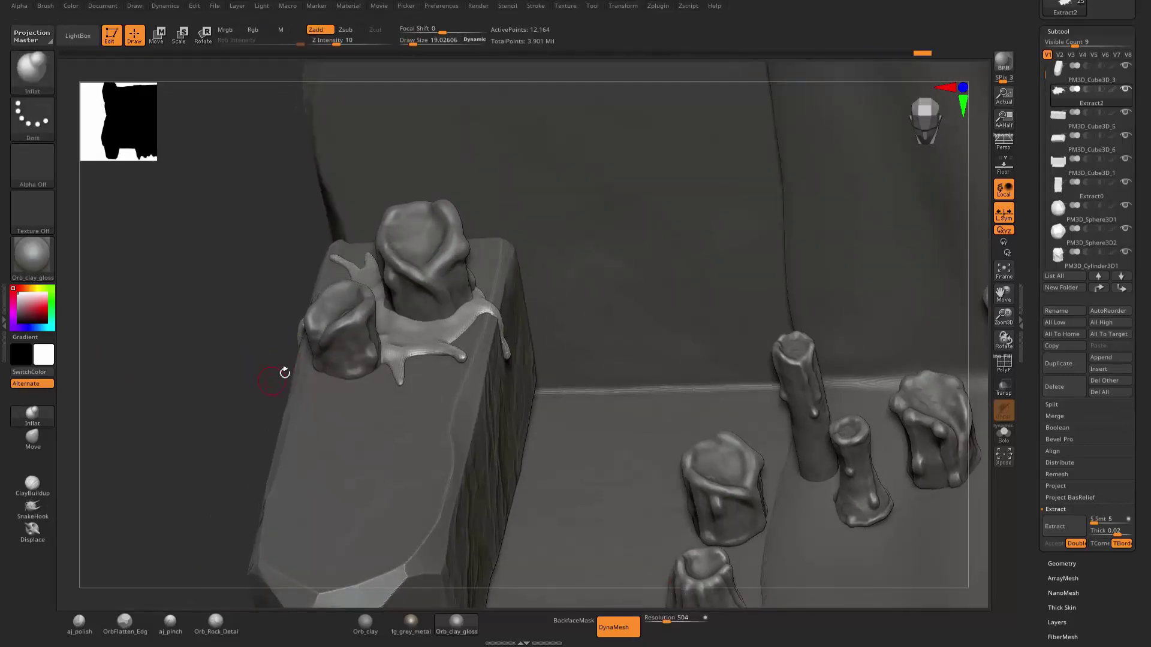
pyautogui.press('shift')
pyautogui.keyDown('ctrl'); pyautogui.moveTo(403, 350); pyautogui.dragTo(311, 351); pyautogui.keyUp('ctrl')
pyautogui.moveTo(314, 263); pyautogui.dragTo(476, 311)
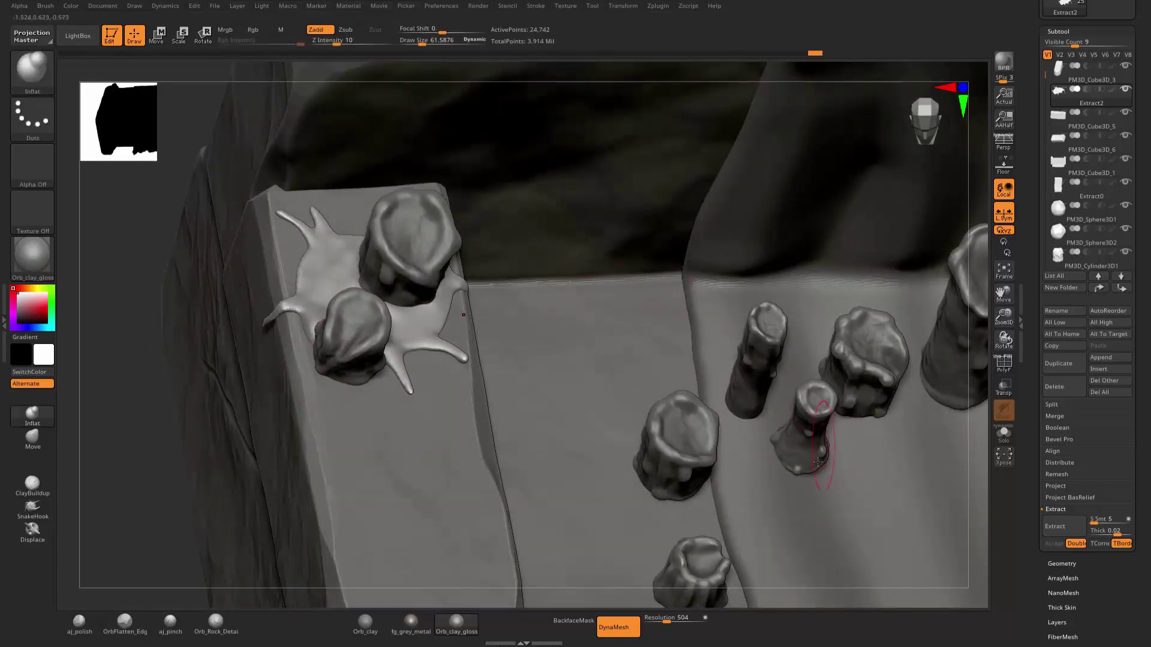
# Pick a metal-stamp brush, orbit over the armrest, and select the seat subtool PM3D_Cube3D_1.
pyautogui.press('b')
pyautogui.click(977, 592)
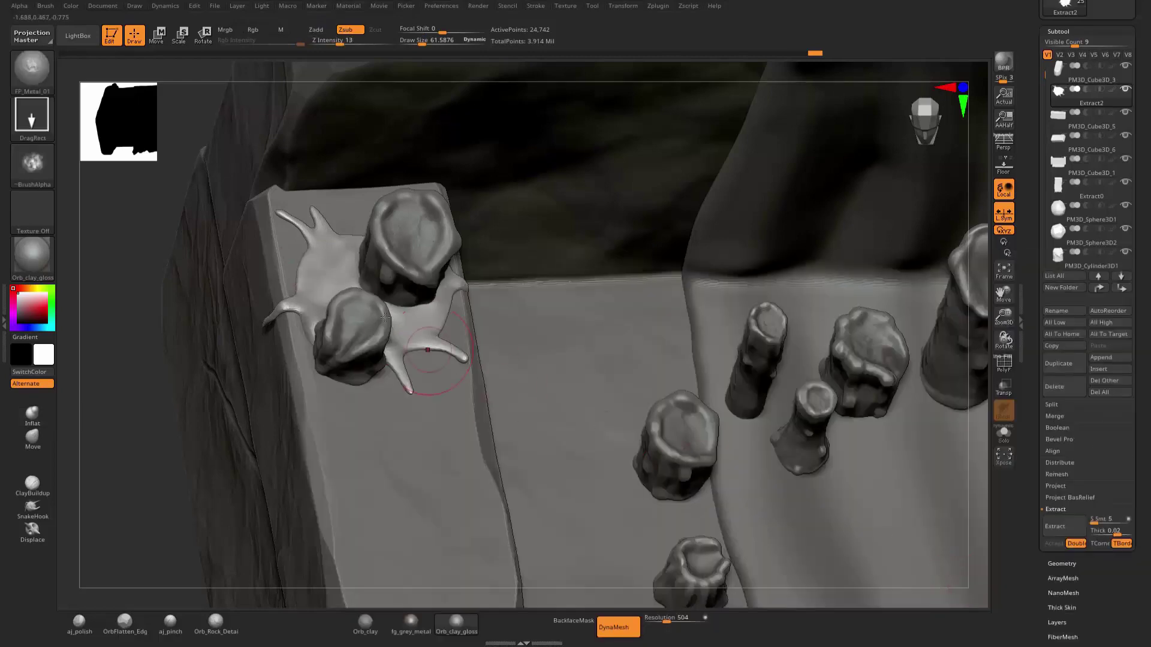
pyautogui.moveTo(233, 452); pyautogui.dragTo(466, 272)
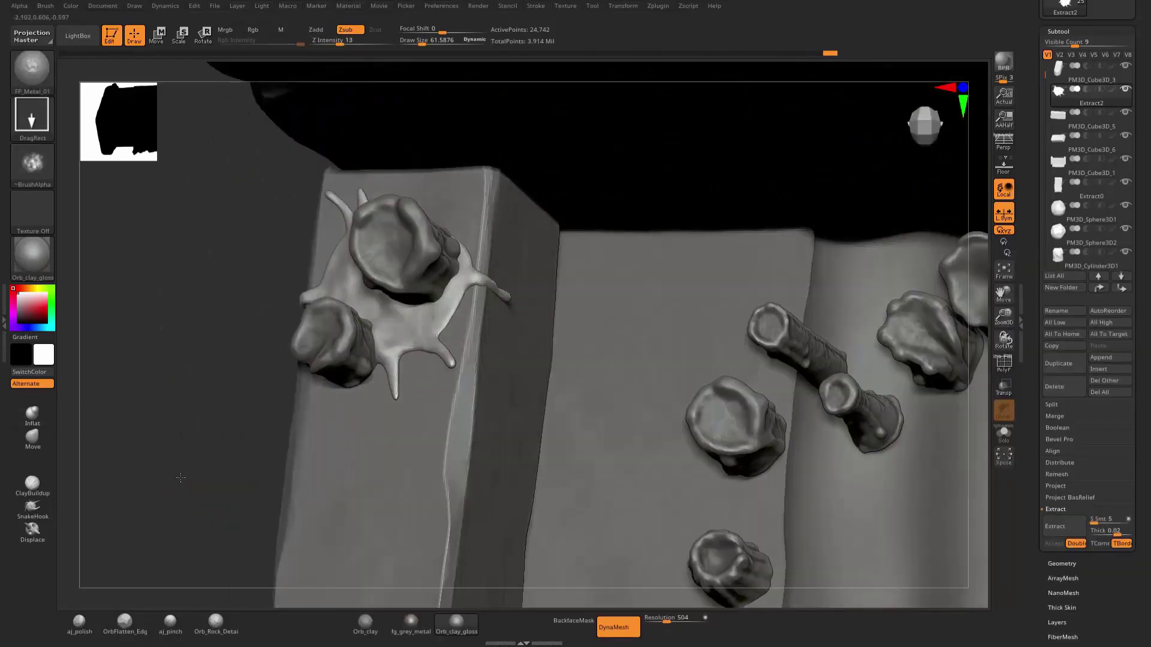
pyautogui.moveTo(138, 388); pyautogui.dragTo(304, 293)
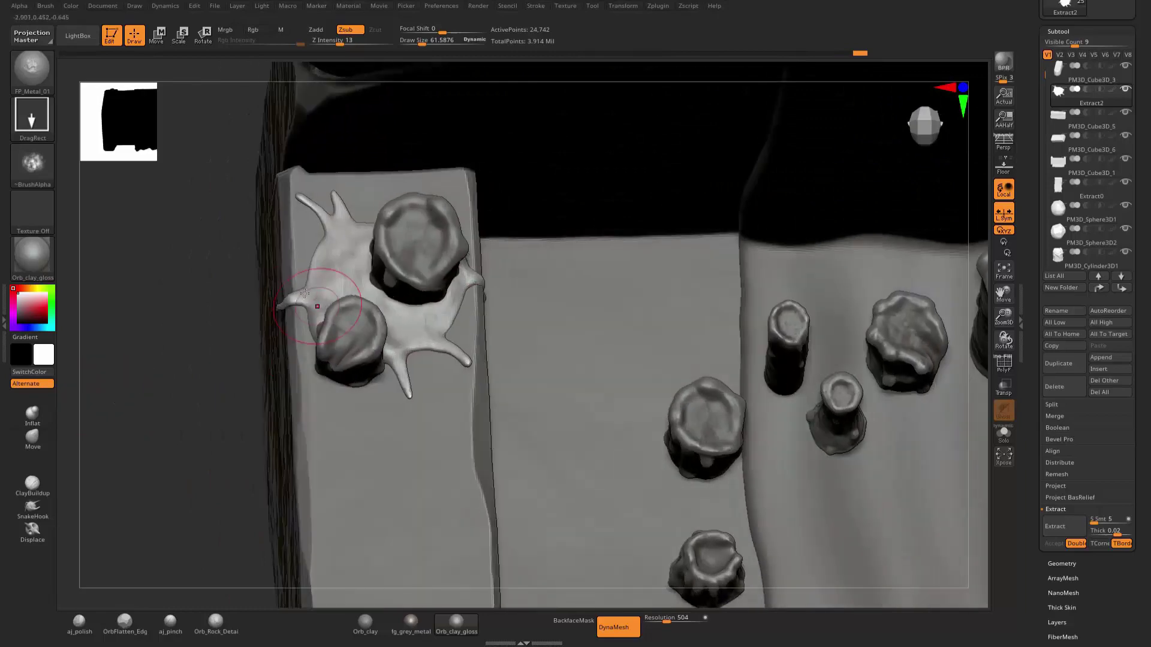
pyautogui.moveTo(229, 420)
pyautogui.mouseDown()
pyautogui.moveTo(198, 334)
pyautogui.moveTo(432, 354)
pyautogui.mouseUp()
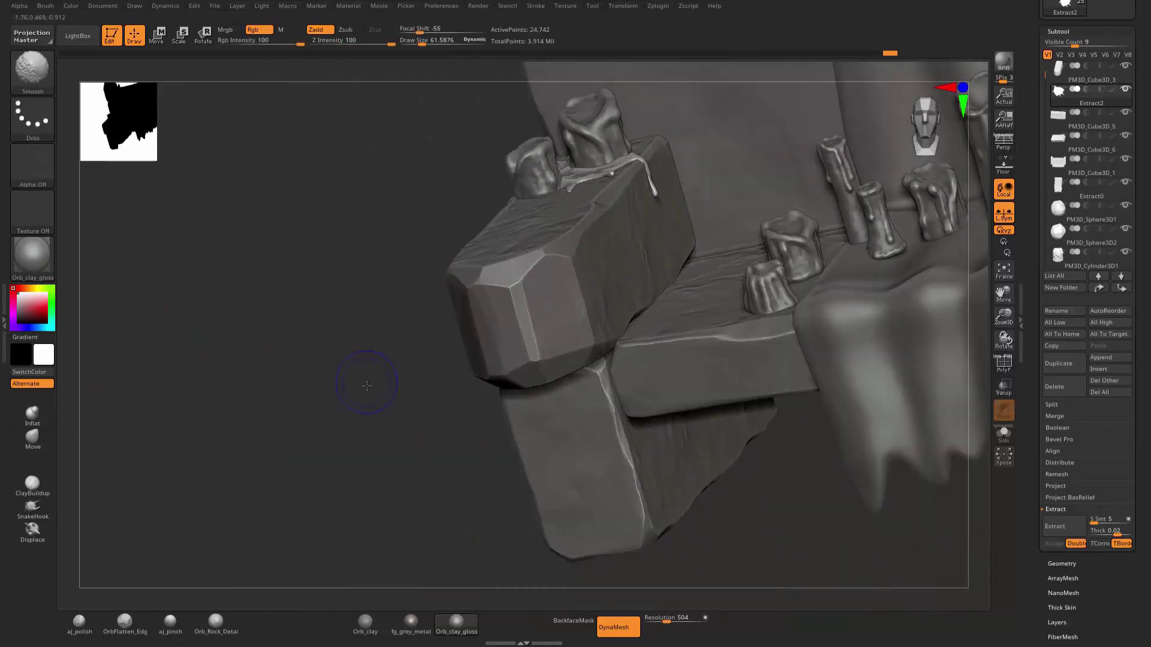
pyautogui.moveTo(360, 380)
pyautogui.keyDown('shift'); pyautogui.mouseDown()
pyautogui.moveTo(291, 429)
pyautogui.moveTo(244, 398)
pyautogui.moveTo(198, 484)
pyautogui.moveTo(149, 507)
pyautogui.moveTo(228, 467)
pyautogui.moveTo(70, 446)
pyautogui.mouseUp(); pyautogui.keyUp('shift')
pyautogui.moveTo(640, 543)
pyautogui.mouseDown()
pyautogui.moveTo(663, 527)
pyautogui.moveTo(590, 503)
pyautogui.moveTo(563, 479)
pyautogui.moveTo(552, 396)
pyautogui.moveTo(514, 515)
pyautogui.mouseUp()
pyautogui.keyDown('alt'); pyautogui.click(526, 418); pyautogui.keyUp('alt')
# Solo the seat block and mask a cloud-shaped patch along the seat front.
pyautogui.scroll(2, 584, 328)
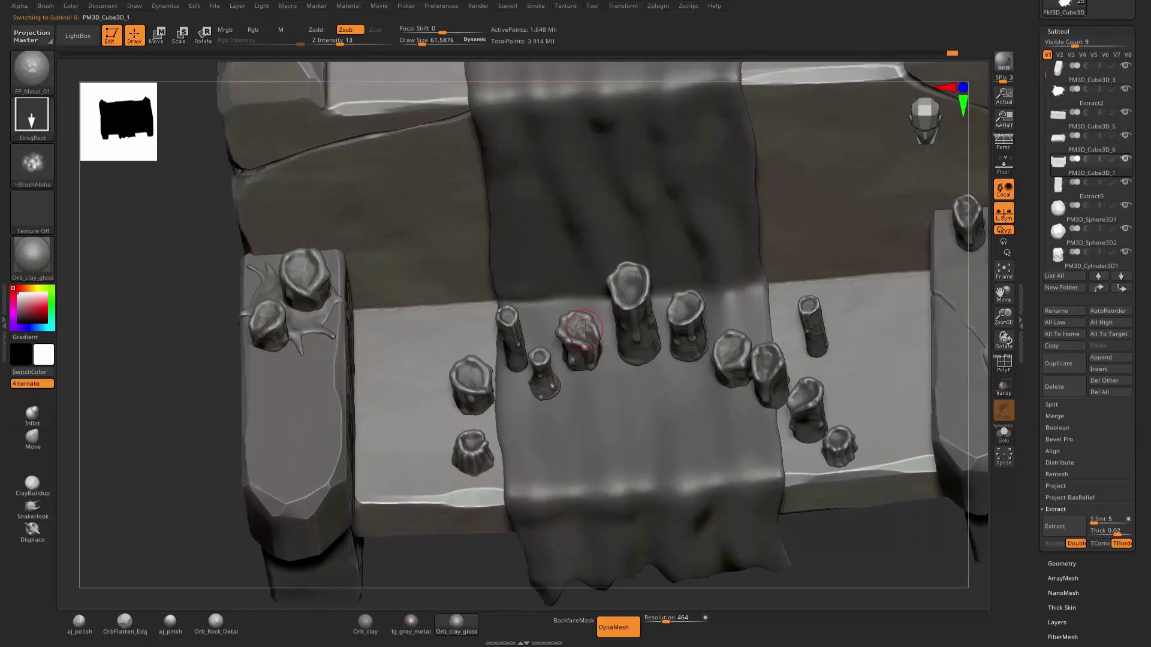
pyautogui.moveTo(482, 567); pyautogui.dragTo(443, 558)
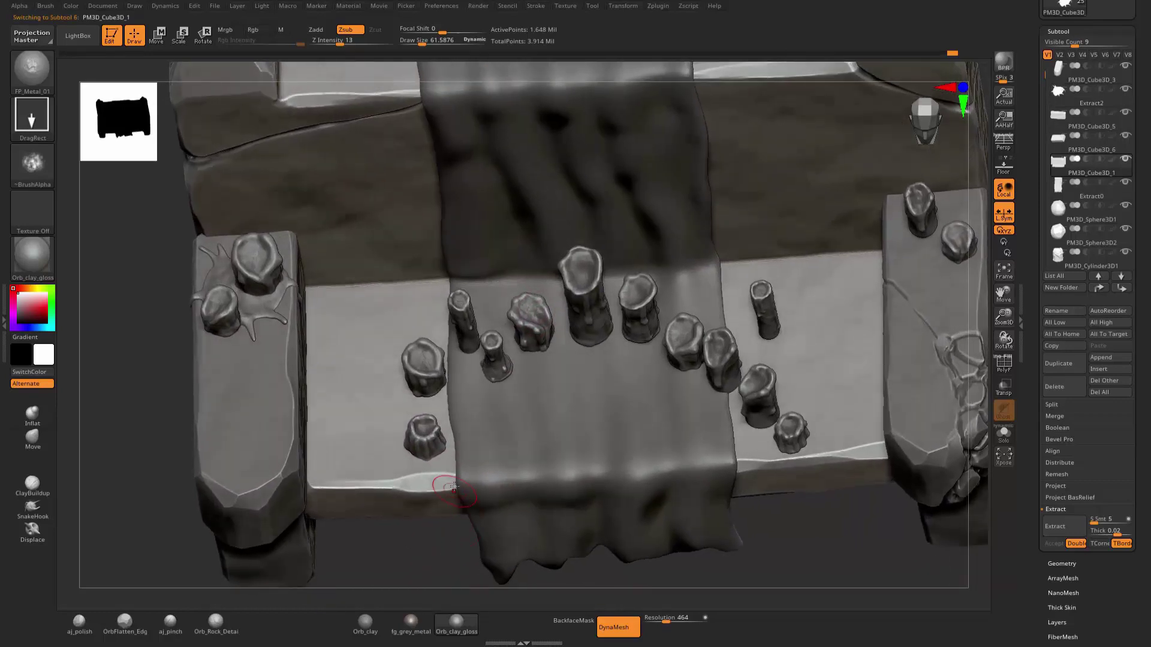
pyautogui.click(1005, 442)
pyautogui.press('ctrl')
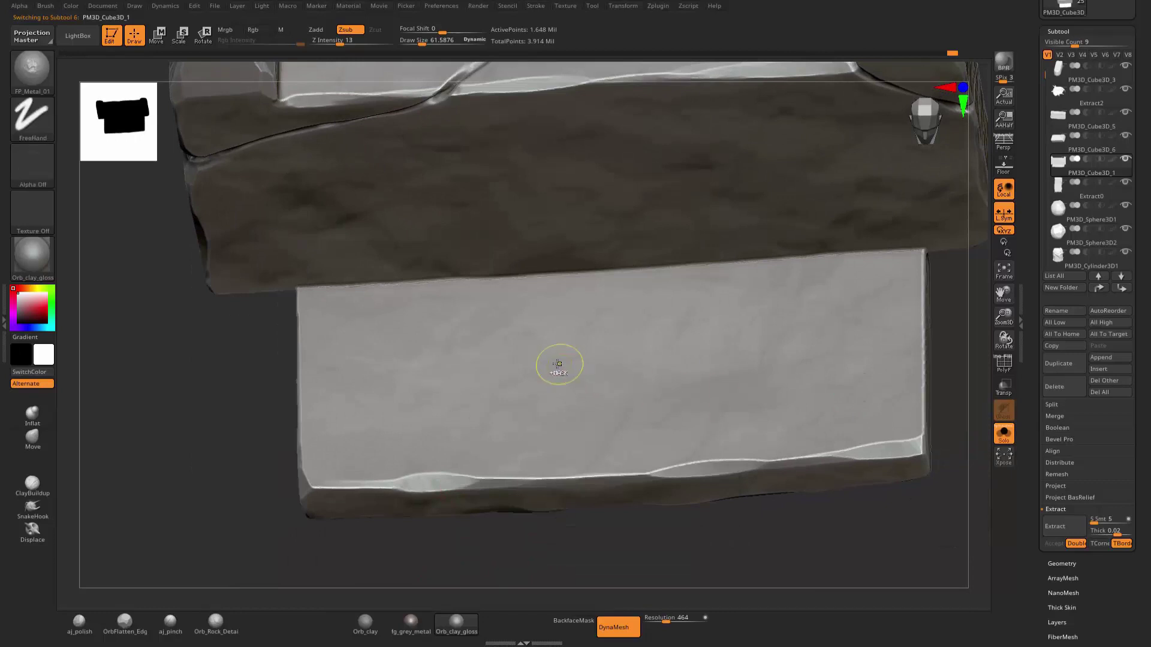
pyautogui.moveTo(436, 414)
pyautogui.keyDown('ctrl'); pyautogui.mouseDown()
pyautogui.moveTo(419, 440)
pyautogui.moveTo(455, 374)
pyautogui.moveTo(510, 353)
pyautogui.moveTo(513, 364)
pyautogui.moveTo(492, 330)
pyautogui.moveTo(419, 372)
pyautogui.moveTo(600, 341)
pyautogui.moveTo(532, 331)
pyautogui.moveTo(621, 316)
pyautogui.mouseUp(); pyautogui.keyUp('ctrl')
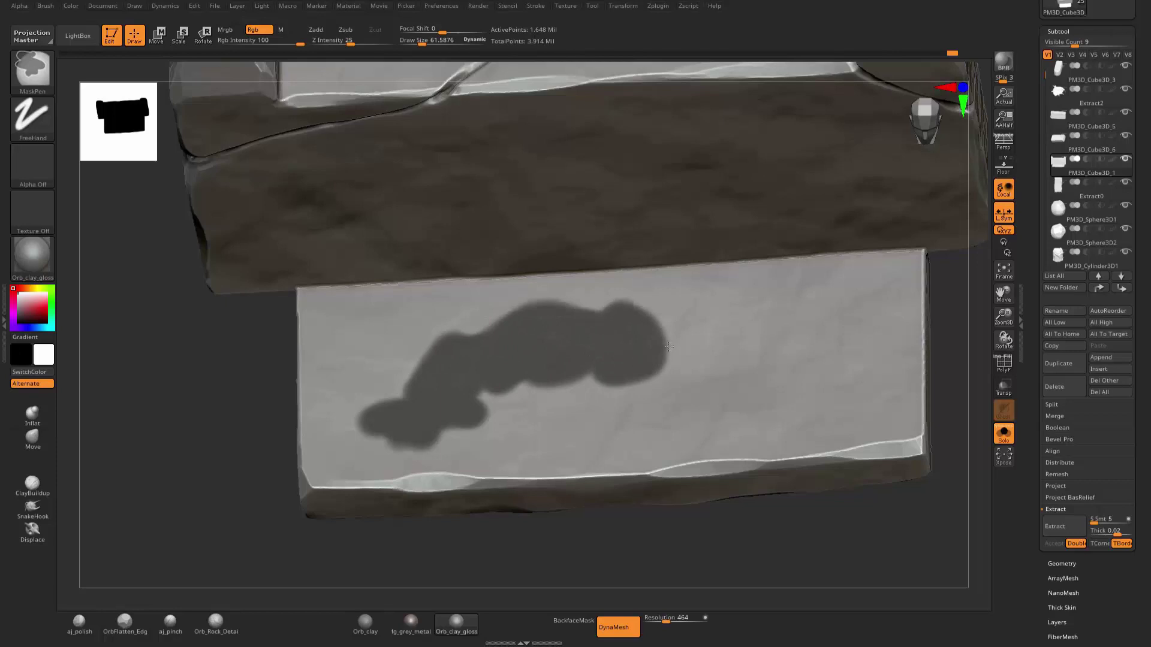
pyautogui.moveTo(669, 346)
pyautogui.keyDown('ctrl'); pyautogui.mouseDown()
pyautogui.moveTo(662, 372)
pyautogui.moveTo(475, 394)
pyautogui.mouseUp(); pyautogui.keyUp('ctrl')
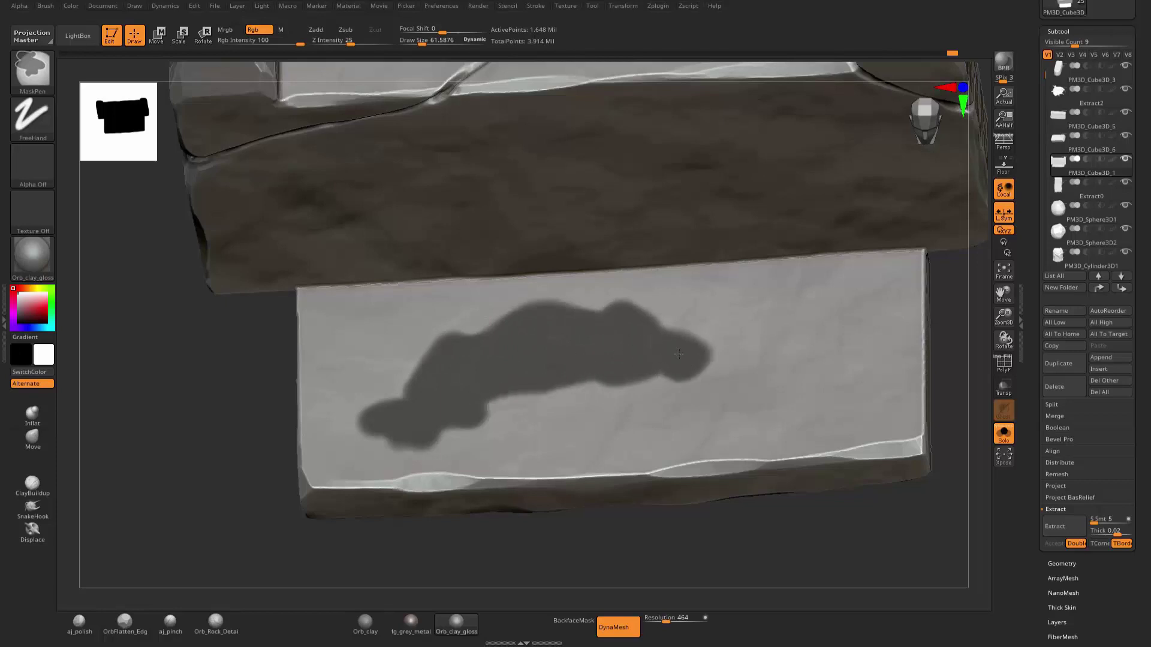
pyautogui.moveTo(678, 354)
pyautogui.keyDown('ctrl'); pyautogui.mouseDown()
pyautogui.moveTo(725, 365)
pyautogui.moveTo(774, 339)
pyautogui.moveTo(762, 358)
pyautogui.mouseUp(); pyautogui.keyUp('ctrl')
pyautogui.moveTo(768, 398)
pyautogui.keyDown('ctrl'); pyautogui.mouseDown()
pyautogui.moveTo(797, 450)
pyautogui.moveTo(756, 462)
pyautogui.moveTo(732, 444)
pyautogui.moveTo(713, 373)
pyautogui.mouseUp(); pyautogui.keyUp('ctrl')
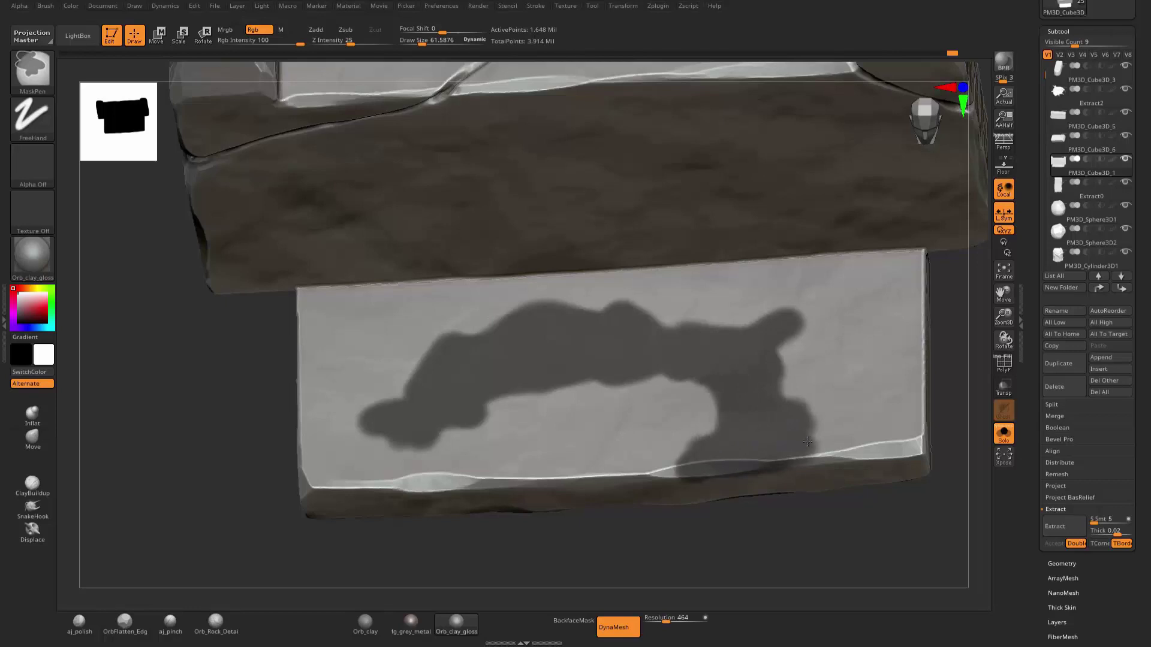
# Turn Solo off and preview the masked area as an extracted slab.
pyautogui.click(1004, 434)
pyautogui.moveTo(859, 550); pyautogui.dragTo(872, 527)
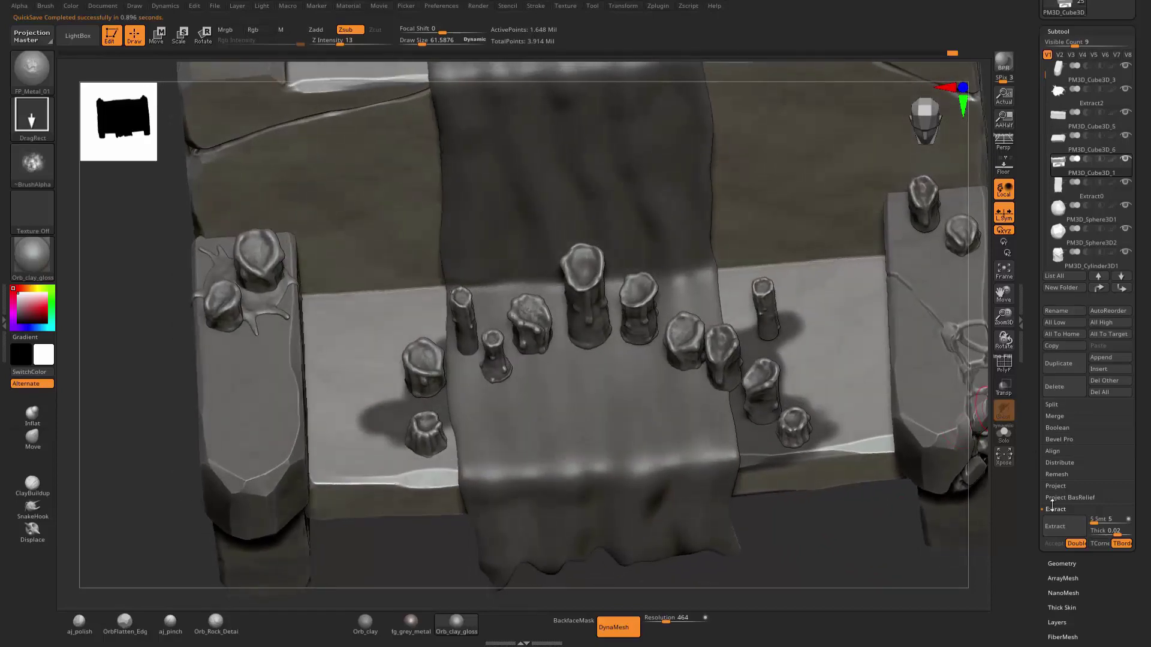
pyautogui.click(1056, 527)
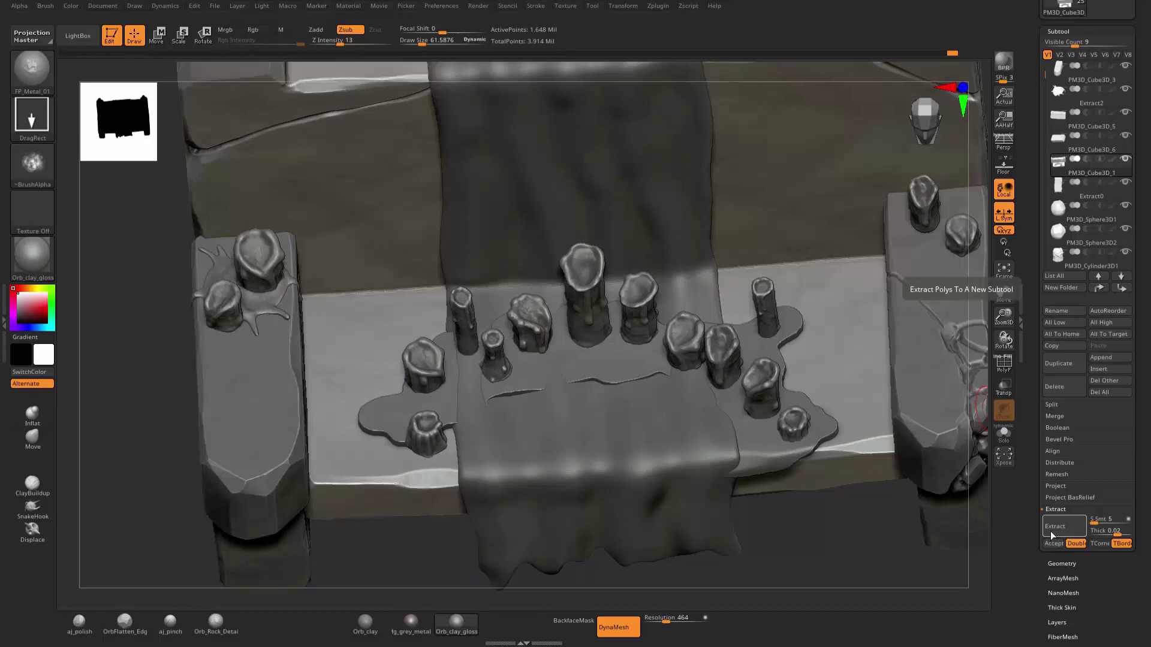
# Accept the extract as a new subtool, clear its mask, and DynaMesh it.
pyautogui.click(1053, 543)
pyautogui.keyDown('ctrl'); pyautogui.moveTo(872, 542); pyautogui.dragTo(859, 531); pyautogui.keyUp('ctrl')
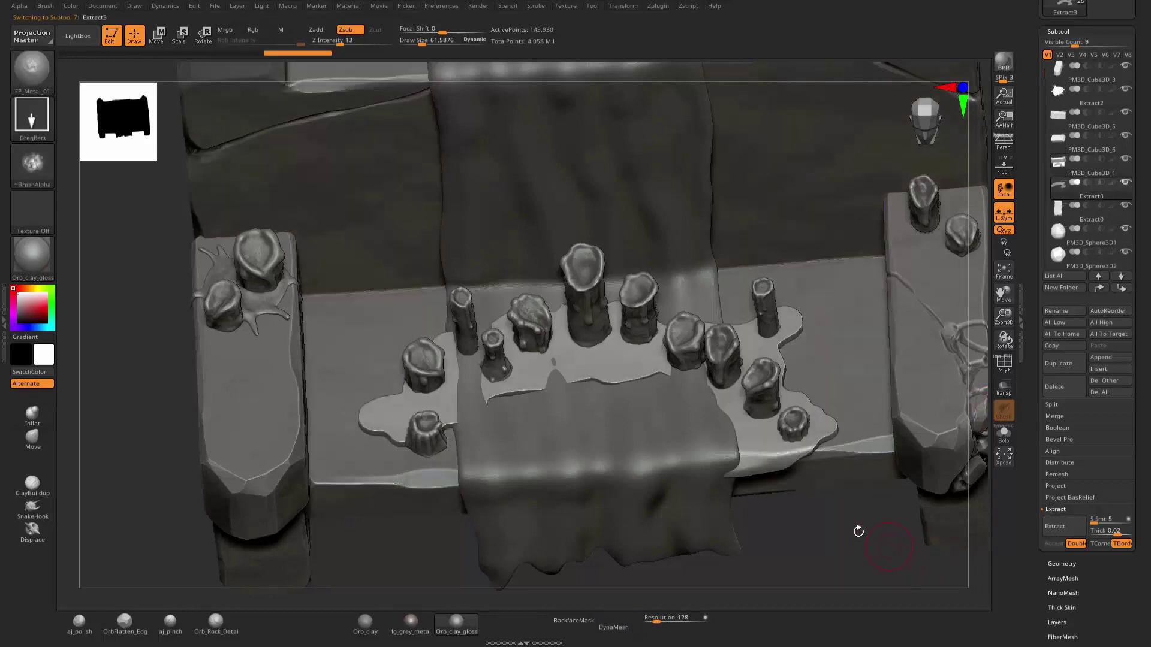
pyautogui.moveTo(755, 480)
pyautogui.mouseDown()
pyautogui.moveTo(800, 521)
pyautogui.moveTo(743, 540)
pyautogui.moveTo(799, 533)
pyautogui.mouseUp()
pyautogui.click(617, 627)
# Smooth the slab's edges around the candle bases.
pyautogui.press('s')
pyautogui.keyDown('shift'); pyautogui.moveTo(767, 444); pyautogui.dragTo(384, 461); pyautogui.keyUp('shift')
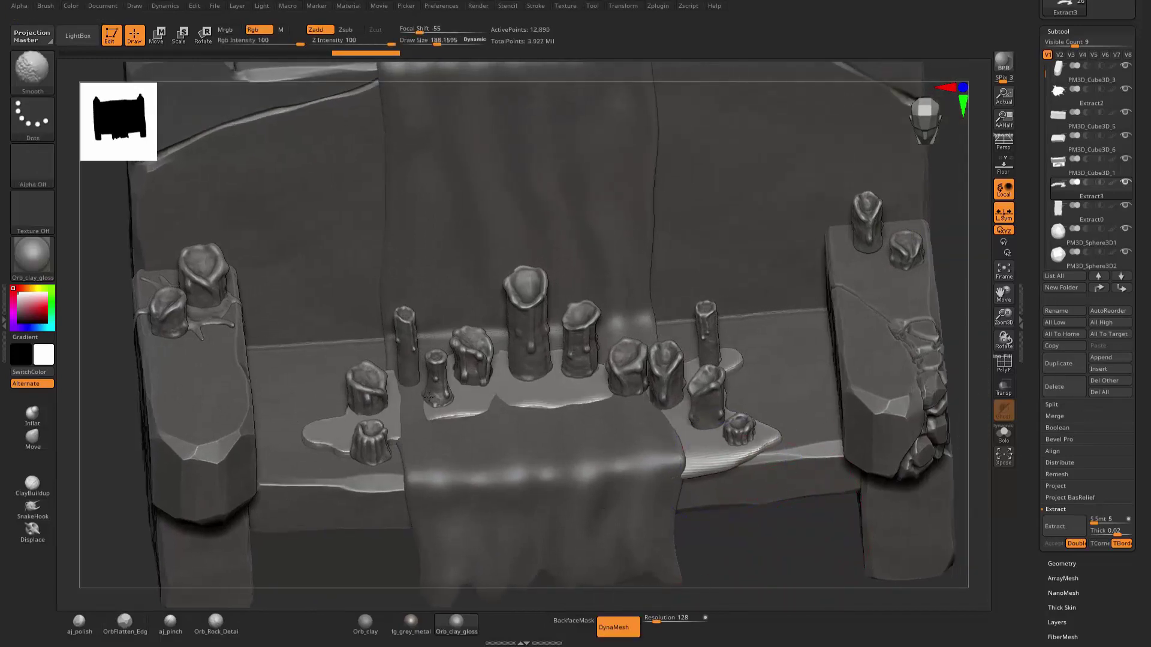
pyautogui.keyDown('shift'); pyautogui.moveTo(585, 451); pyautogui.dragTo(528, 450); pyautogui.keyUp('shift')
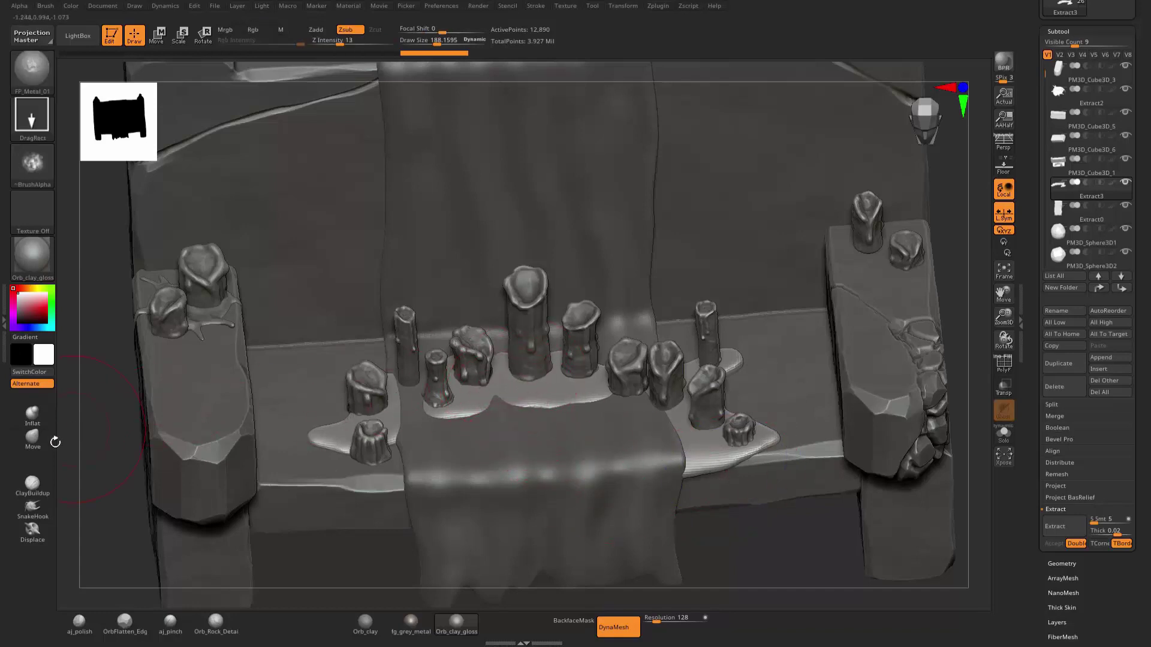
pyautogui.keyDown('shift'); pyautogui.moveTo(411, 386); pyautogui.dragTo(656, 415); pyautogui.keyUp('shift')
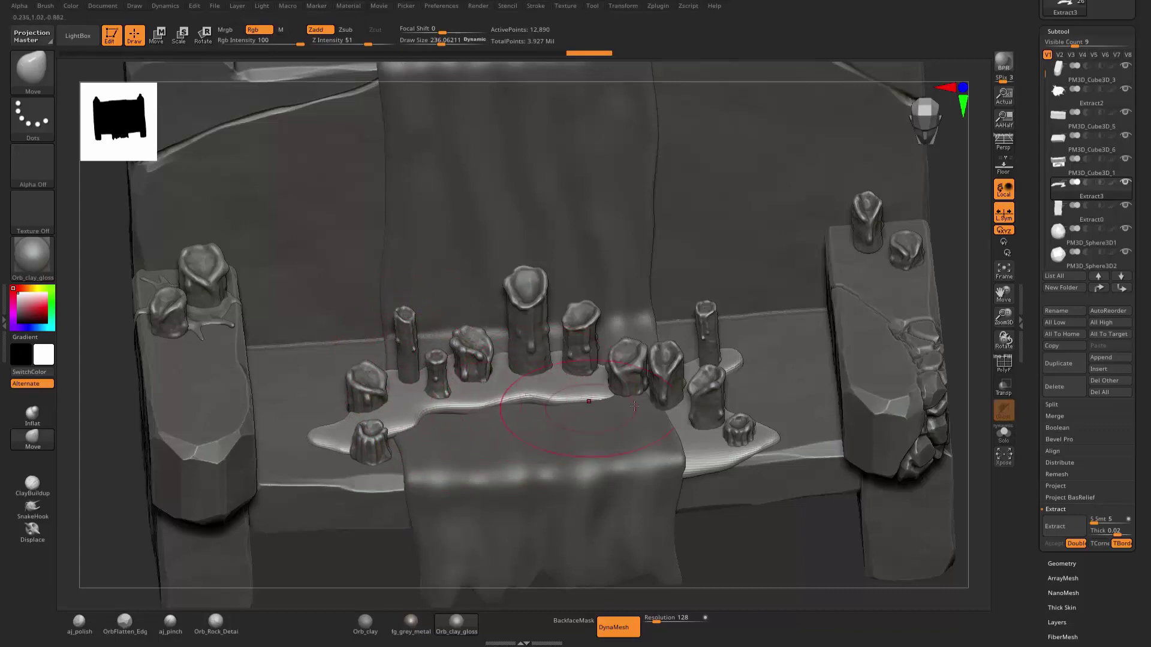
pyautogui.moveTo(610, 441); pyautogui.dragTo(638, 456, button='right')
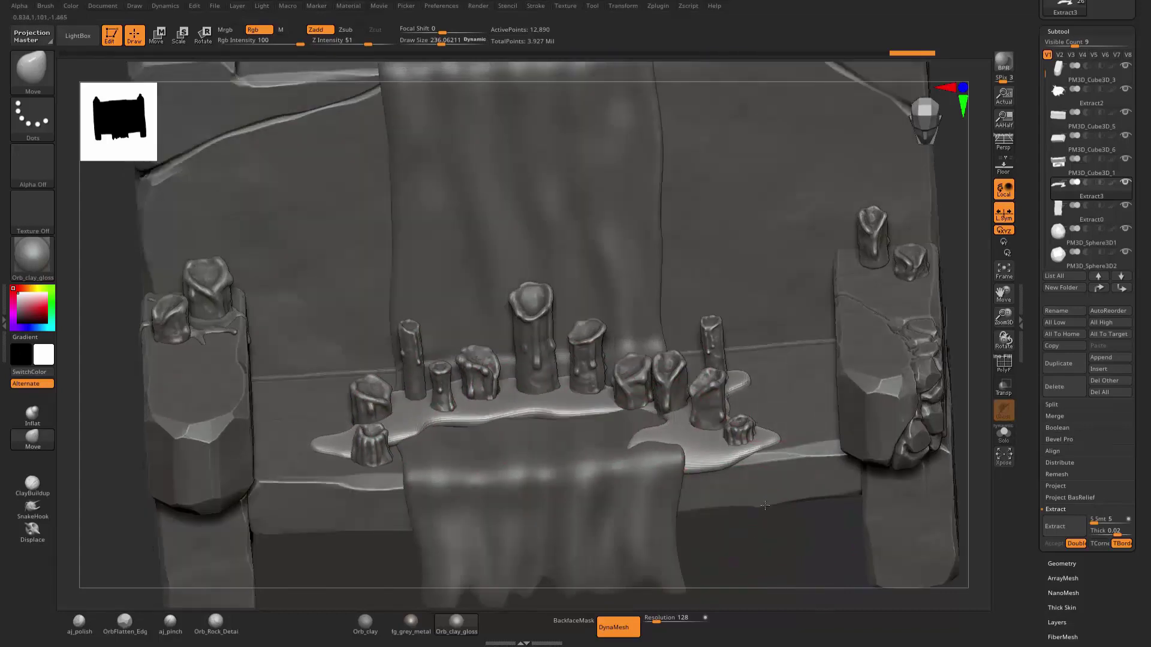
# Nudge the puddle slightly with the gizmo and push its edge outward near the candles.
pyautogui.press('w')
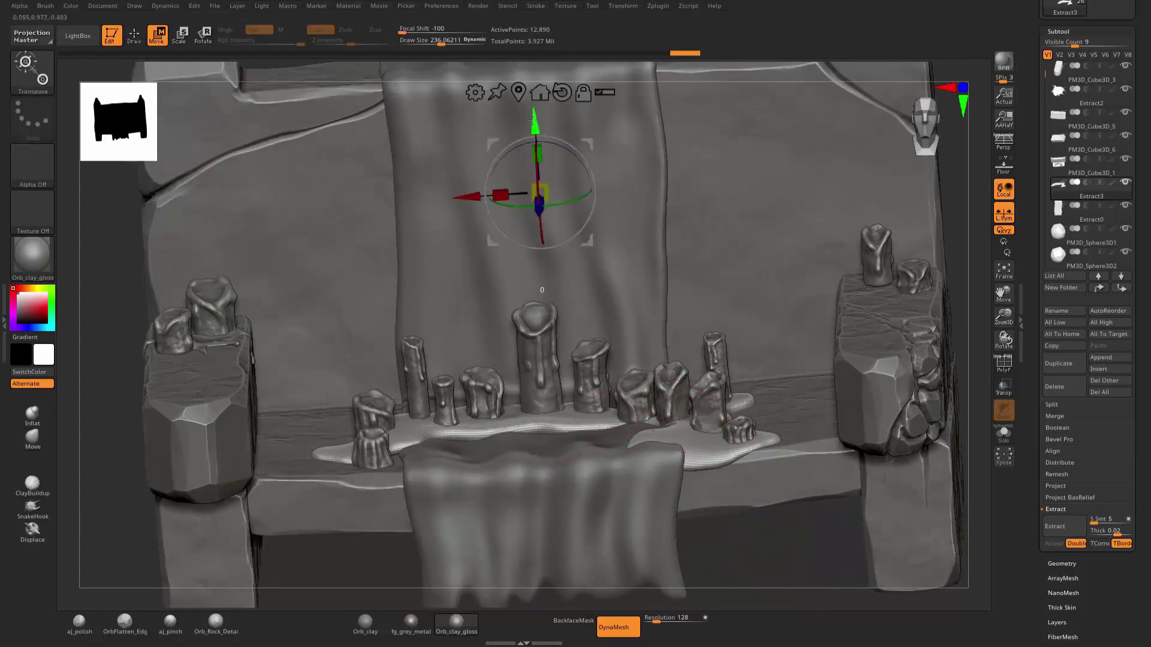
pyautogui.moveTo(535, 110); pyautogui.dragTo(537, 115)
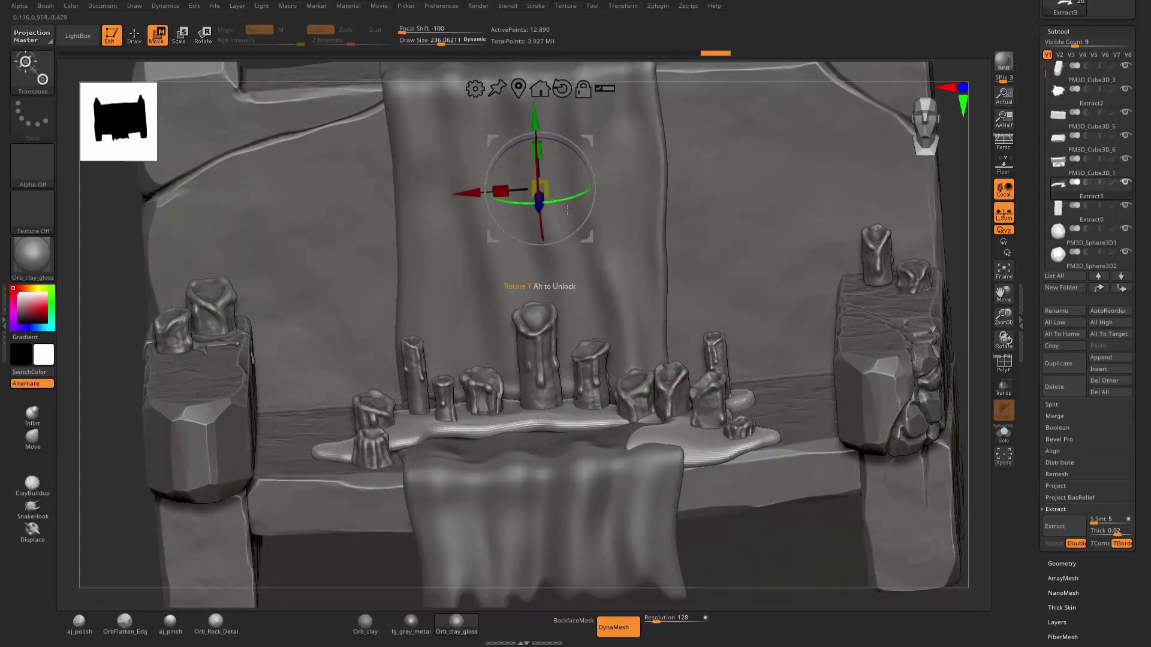
pyautogui.press('q')
pyautogui.moveTo(451, 437); pyautogui.dragTo(539, 445)
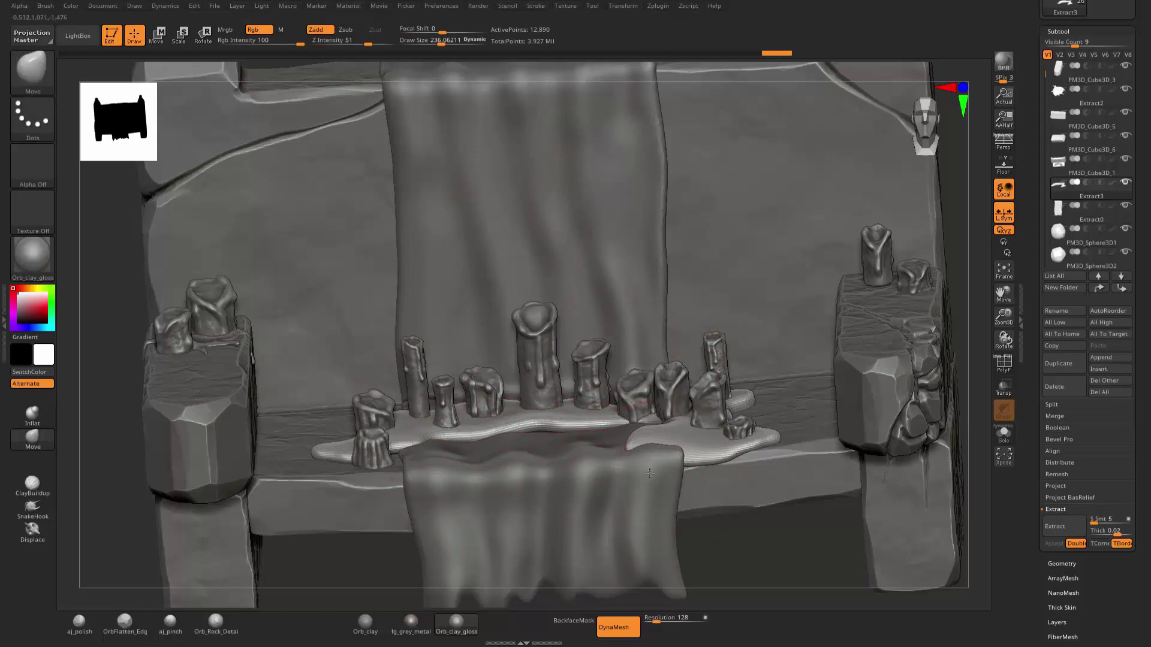
pyautogui.moveTo(650, 473); pyautogui.dragTo(658, 454)
pyautogui.moveTo(777, 547)
pyautogui.mouseDown(button='right')
pyautogui.moveTo(640, 435)
pyautogui.moveTo(675, 442)
pyautogui.mouseUp(button='right')
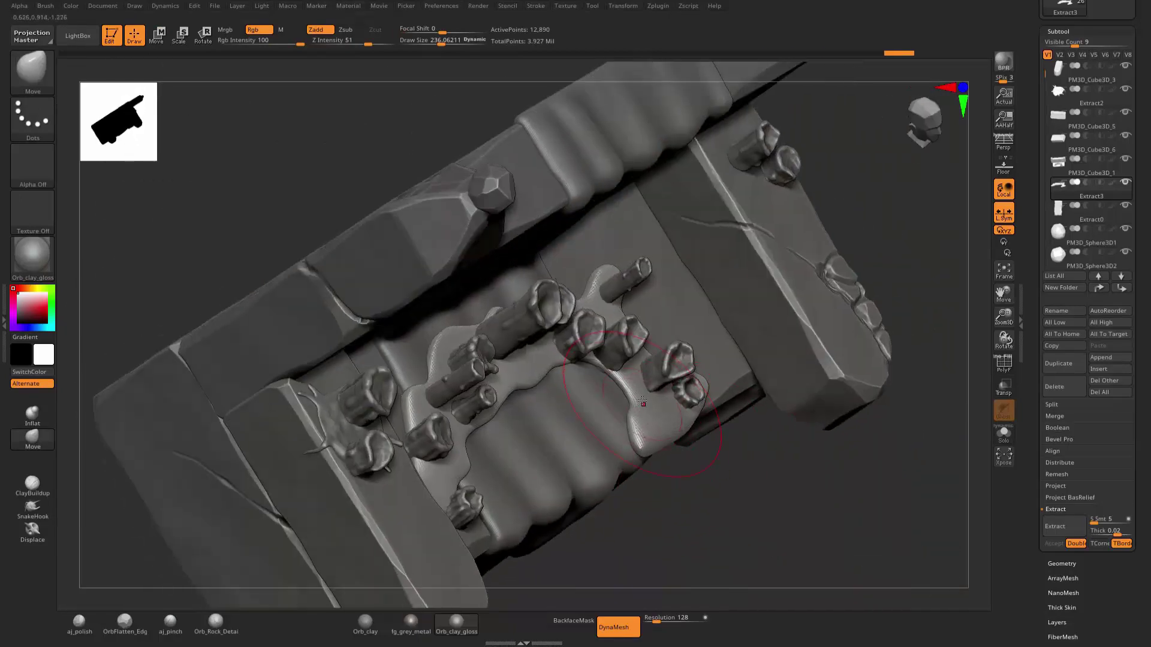
pyautogui.moveTo(623, 413)
pyautogui.mouseDown(button='right')
pyautogui.moveTo(737, 459)
pyautogui.moveTo(743, 473)
pyautogui.mouseUp(button='right')
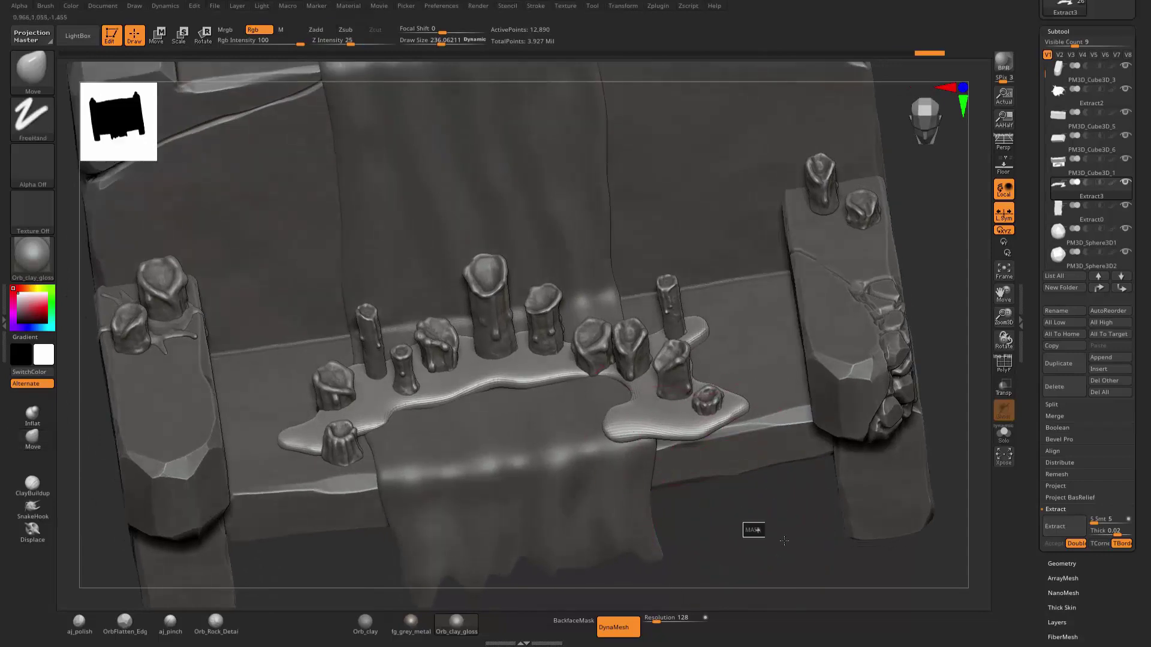
# Smooth the puddle edges right to left and pull a spiky drip from its left edge.
pyautogui.moveTo(720, 420)
pyautogui.keyDown('shift'); pyautogui.mouseDown()
pyautogui.moveTo(654, 385)
pyautogui.moveTo(303, 432)
pyautogui.mouseUp(); pyautogui.keyUp('shift')
pyautogui.moveTo(826, 539); pyautogui.dragTo(819, 554, button='right')
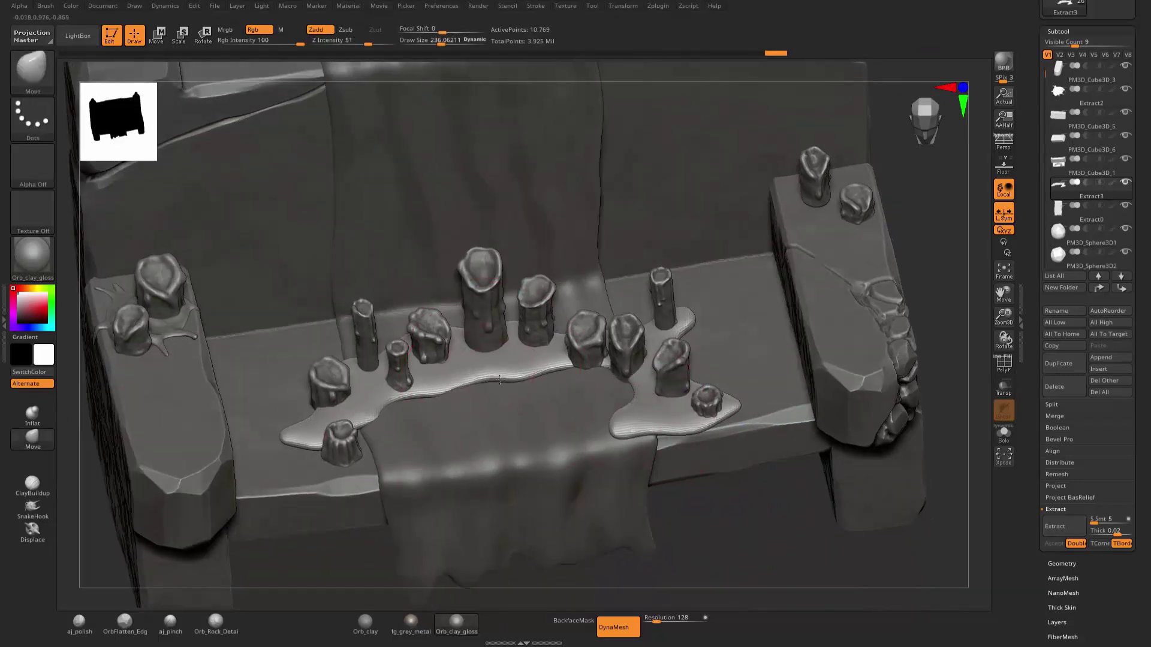
pyautogui.moveTo(742, 492)
pyautogui.mouseDown(button='right')
pyautogui.moveTo(357, 540)
pyautogui.moveTo(390, 509)
pyautogui.mouseUp(button='right')
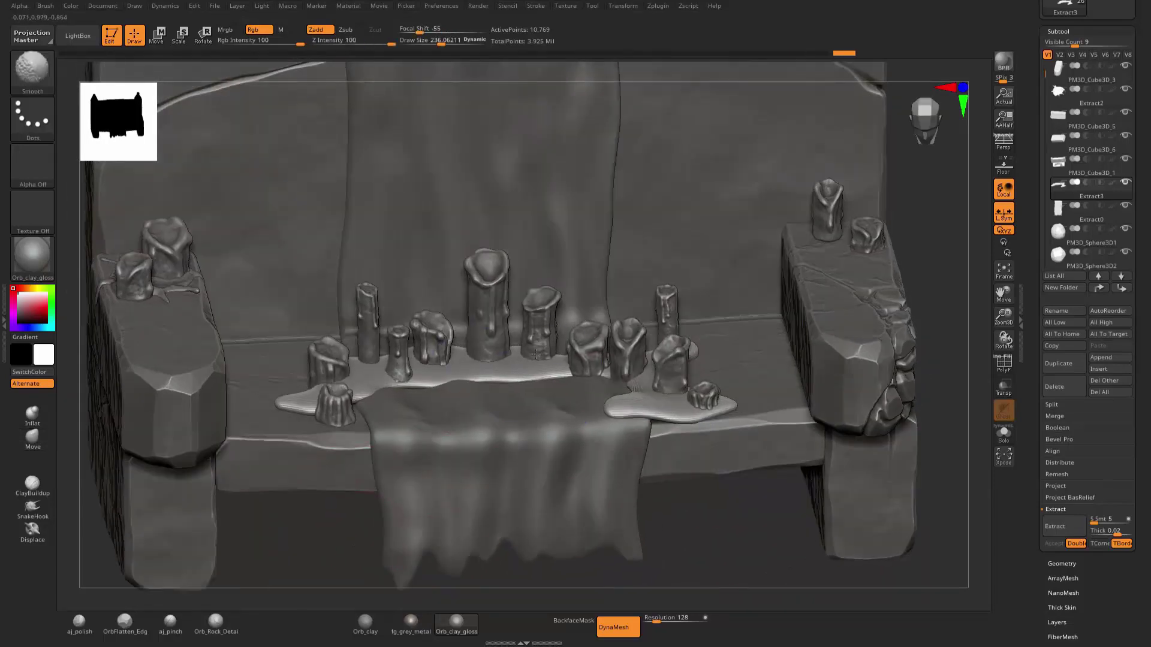
pyautogui.moveTo(537, 353)
pyautogui.mouseDown(button='right')
pyautogui.moveTo(357, 432)
pyautogui.moveTo(363, 462)
pyautogui.mouseUp(button='right')
pyautogui.moveTo(363, 461); pyautogui.dragTo(368, 478)
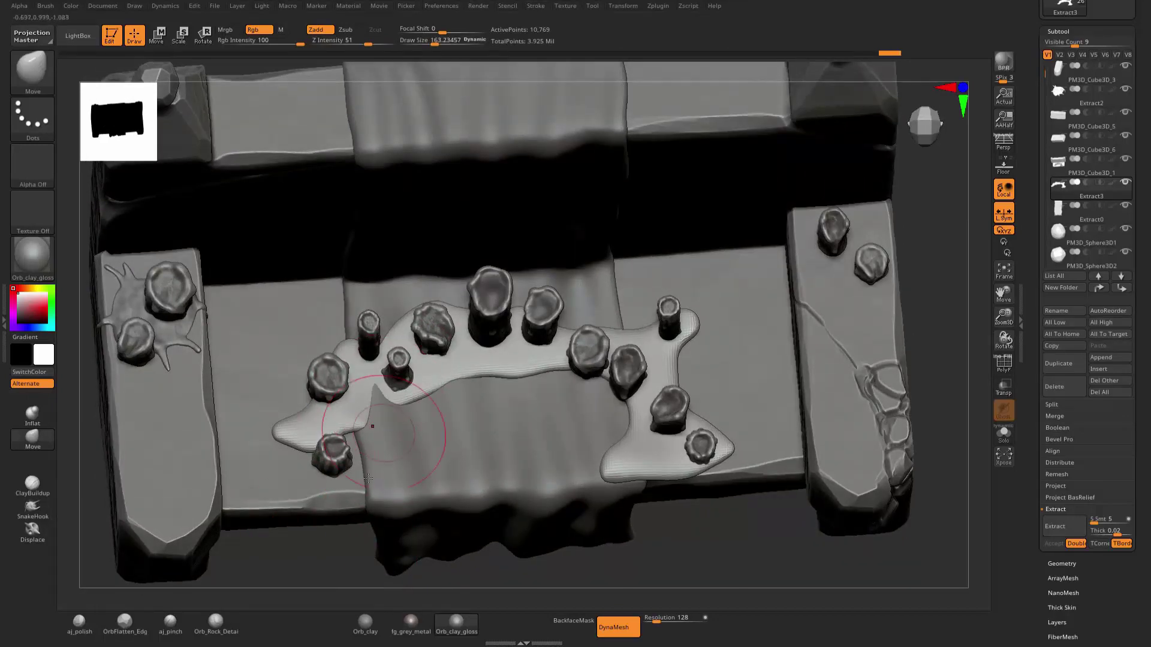
pyautogui.moveTo(368, 478); pyautogui.dragTo(476, 417, button='right')
# Select the tablecloth, nudge it slightly along Y, and pull its edge near the puddle.
pyautogui.keyDown('alt'); pyautogui.click(475, 418); pyautogui.keyUp('alt')
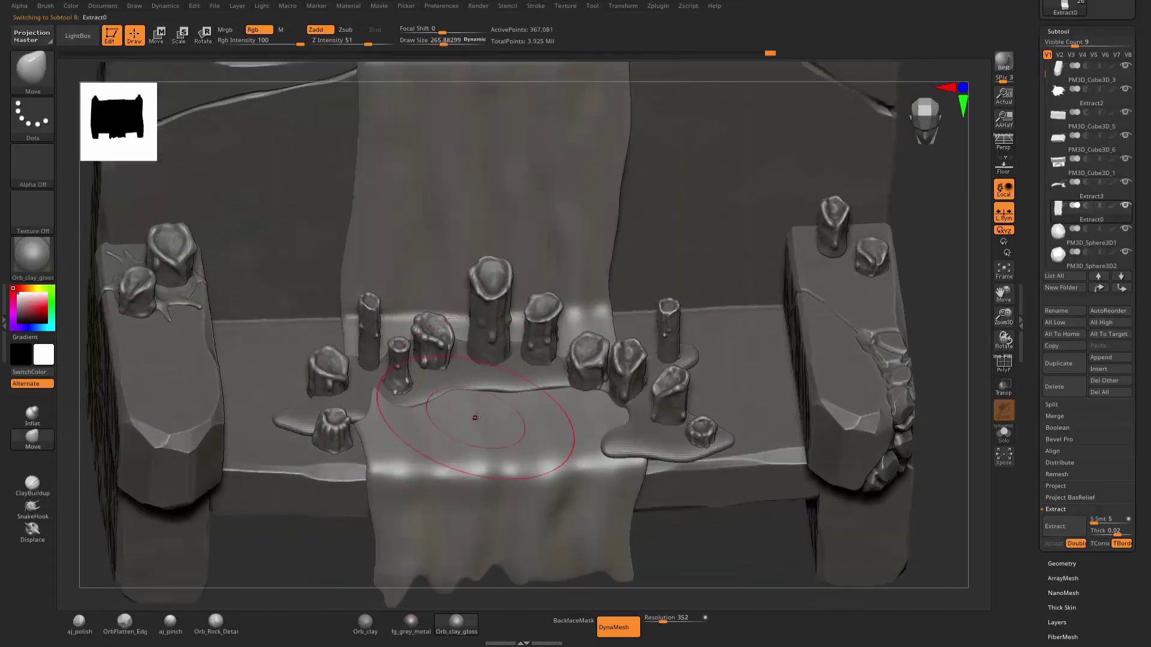
pyautogui.press('w')
pyautogui.moveTo(494, 190); pyautogui.dragTo(500, 192)
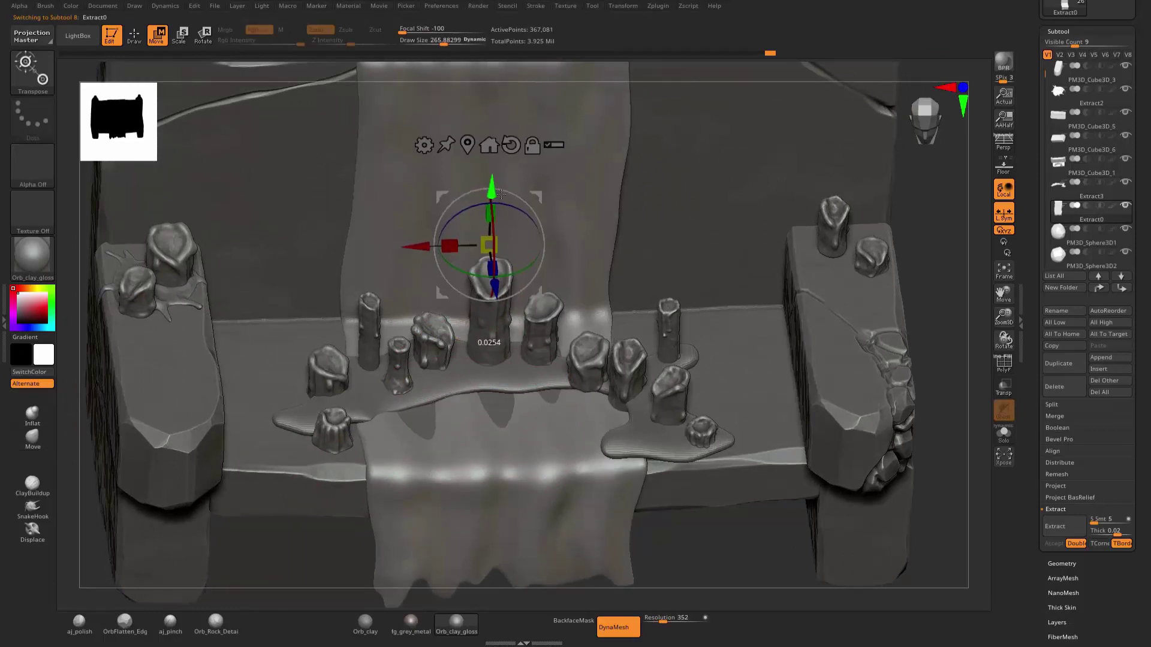
pyautogui.press('q')
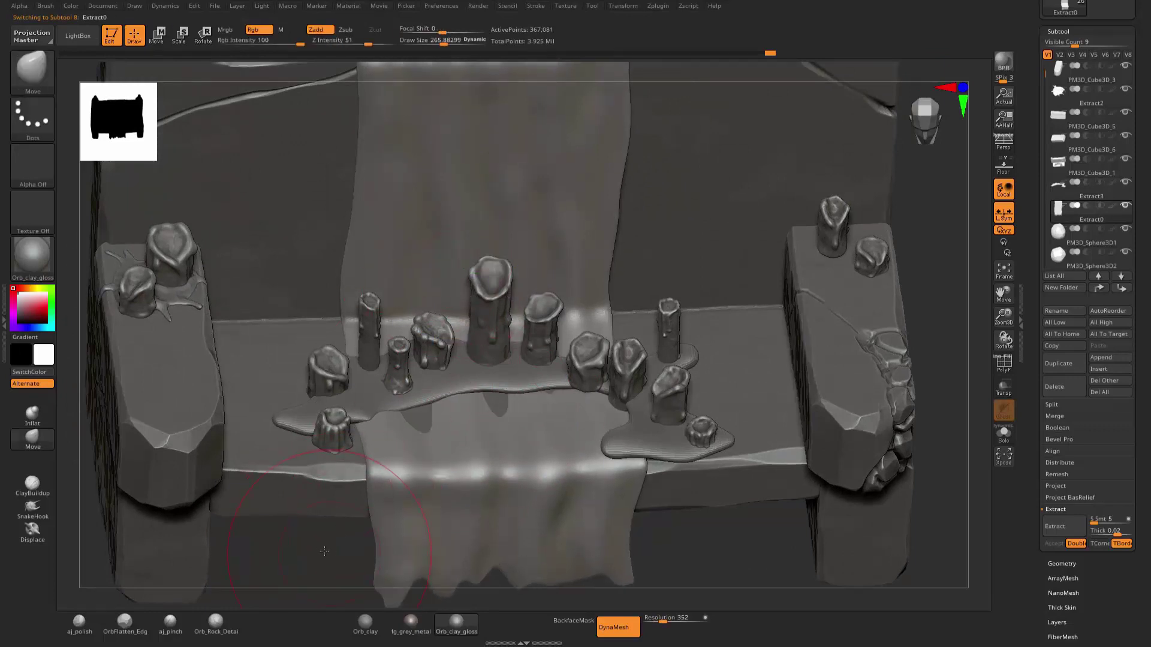
pyautogui.moveTo(324, 551); pyautogui.dragTo(372, 456, button='right')
pyautogui.moveTo(396, 432)
pyautogui.mouseDown()
pyautogui.moveTo(417, 394)
pyautogui.moveTo(408, 427)
pyautogui.mouseUp()
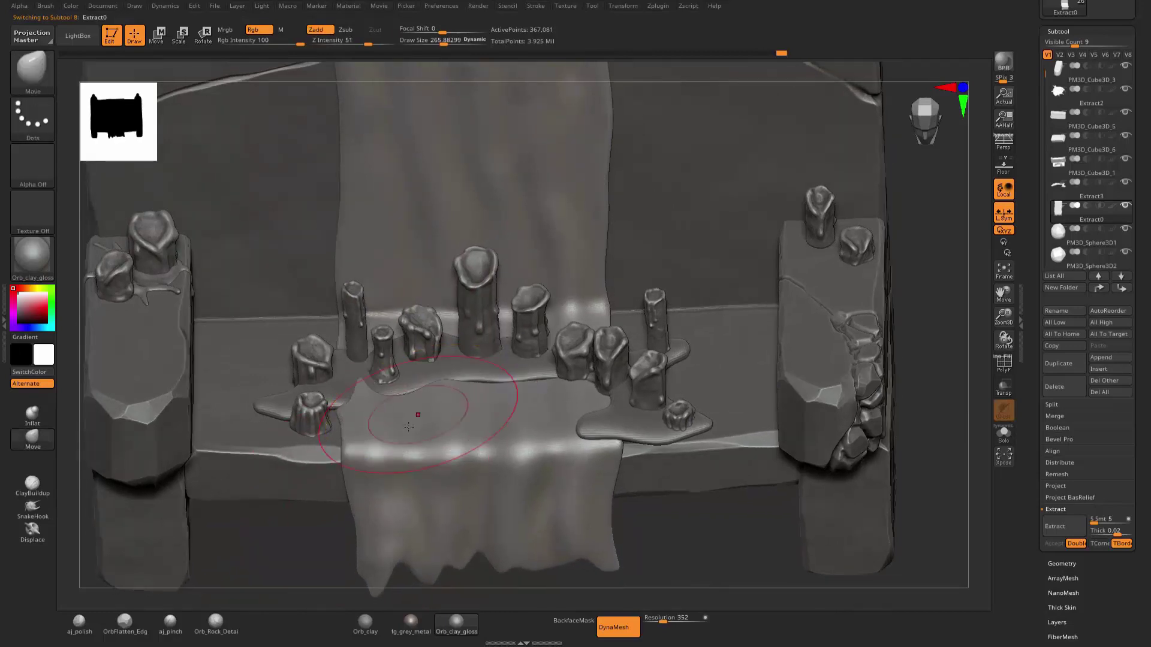
# Undo the edge pull and smooth away the dents along the tablecloth edge.
pyautogui.press('w')
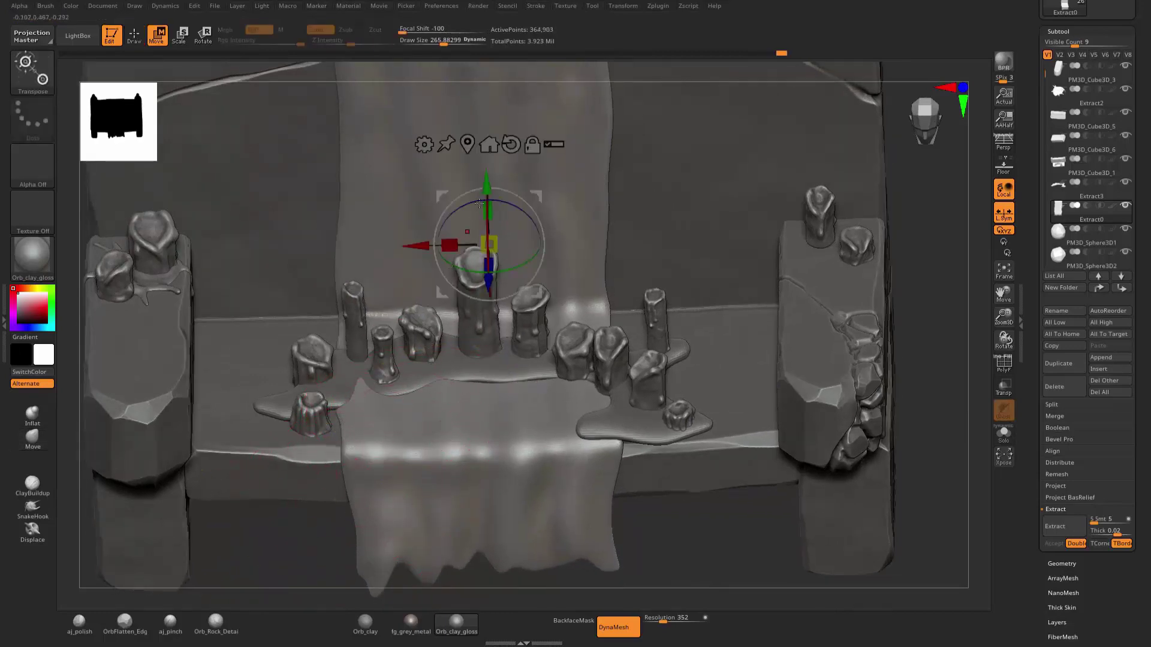
pyautogui.hotkey('ctrl', 'z')
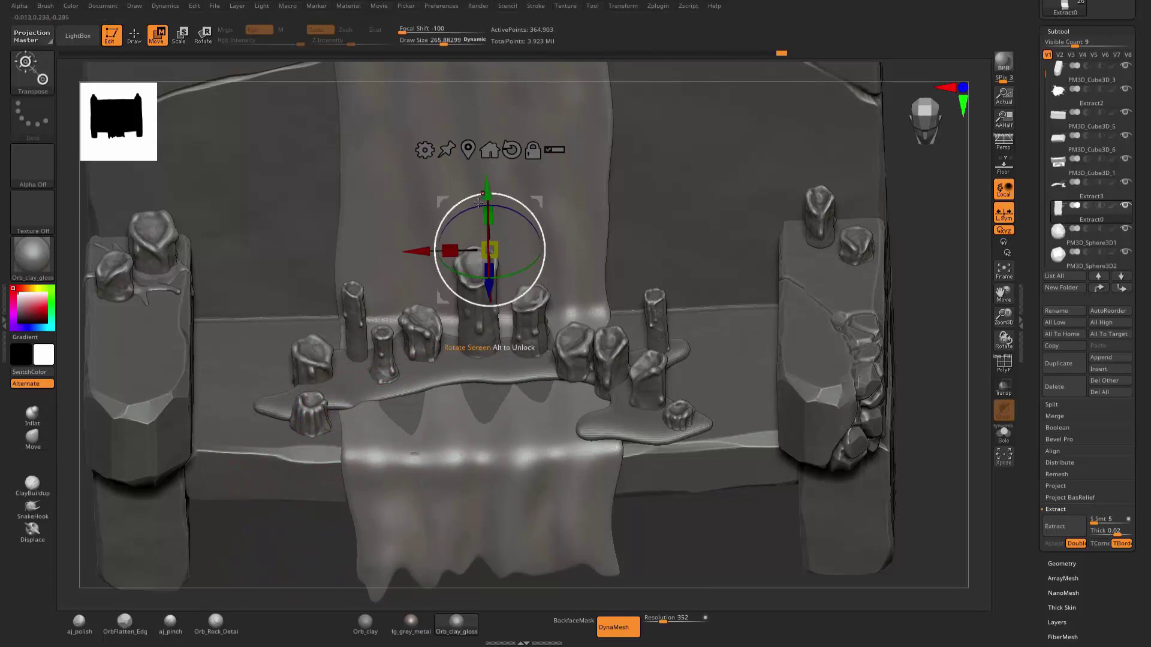
pyautogui.press('q')
pyautogui.moveTo(412, 451)
pyautogui.keyDown('shift'); pyautogui.mouseDown()
pyautogui.moveTo(411, 400)
pyautogui.moveTo(510, 397)
pyautogui.mouseUp(); pyautogui.keyUp('shift')
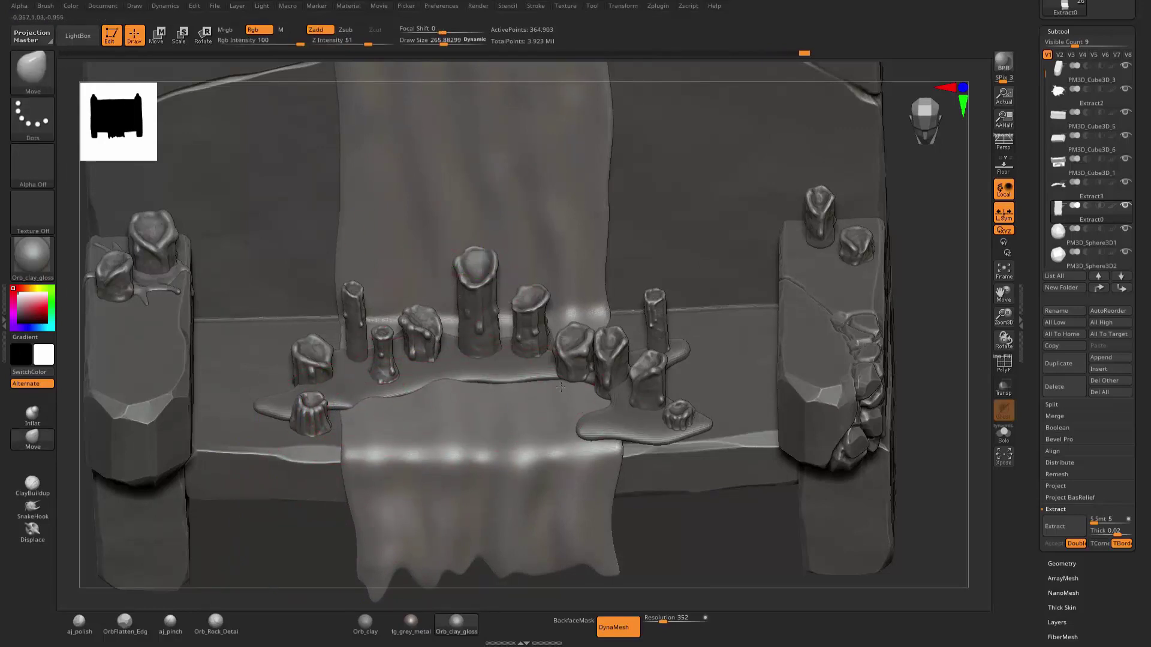
pyautogui.moveTo(620, 395); pyautogui.dragTo(605, 288, button='right')
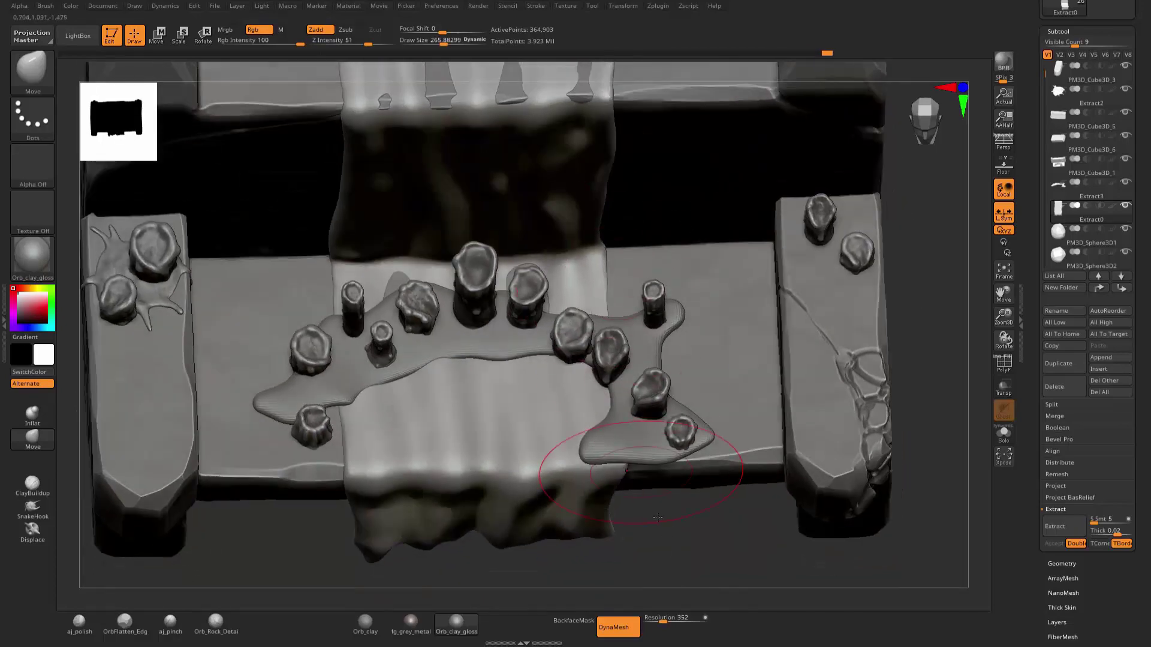
pyautogui.moveTo(630, 476); pyautogui.dragTo(614, 301, button='right')
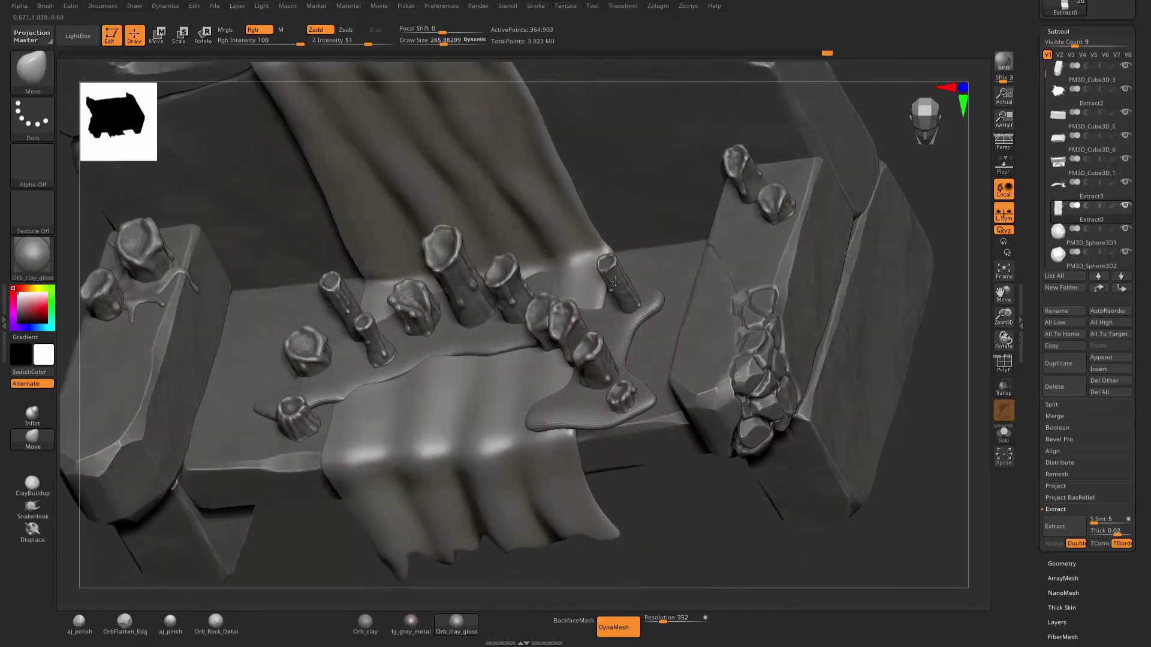
pyautogui.moveTo(714, 537); pyautogui.dragTo(327, 313, button='right')
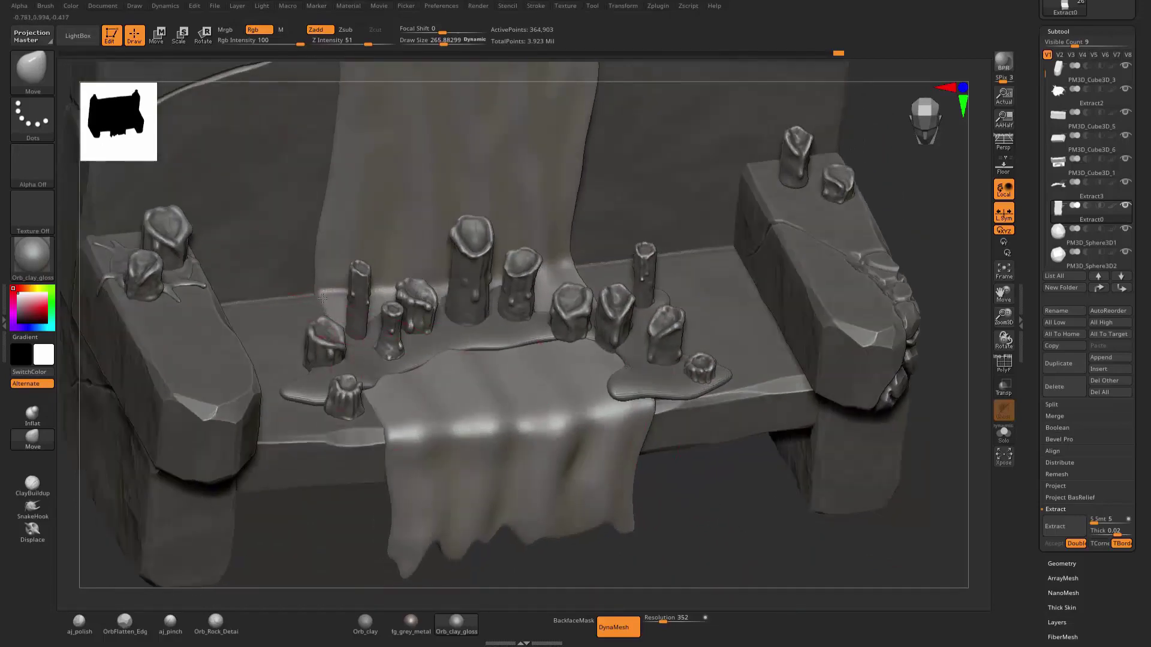
pyautogui.moveTo(692, 488); pyautogui.dragTo(340, 286, button='right')
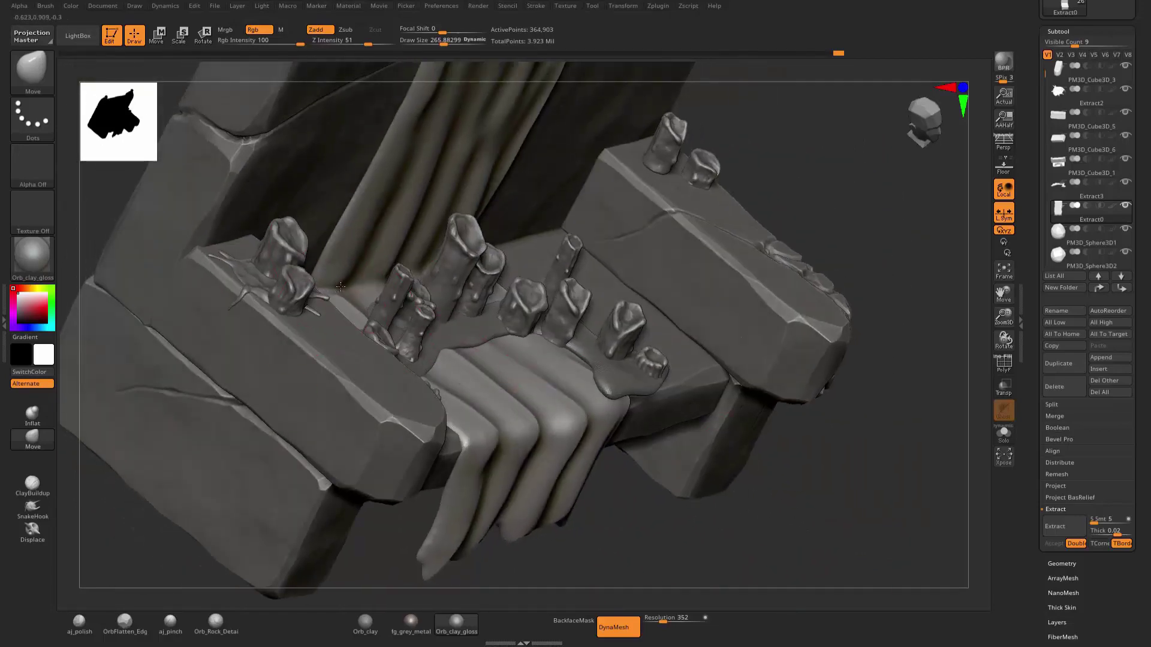
pyautogui.moveTo(731, 511); pyautogui.dragTo(745, 493, button='right')
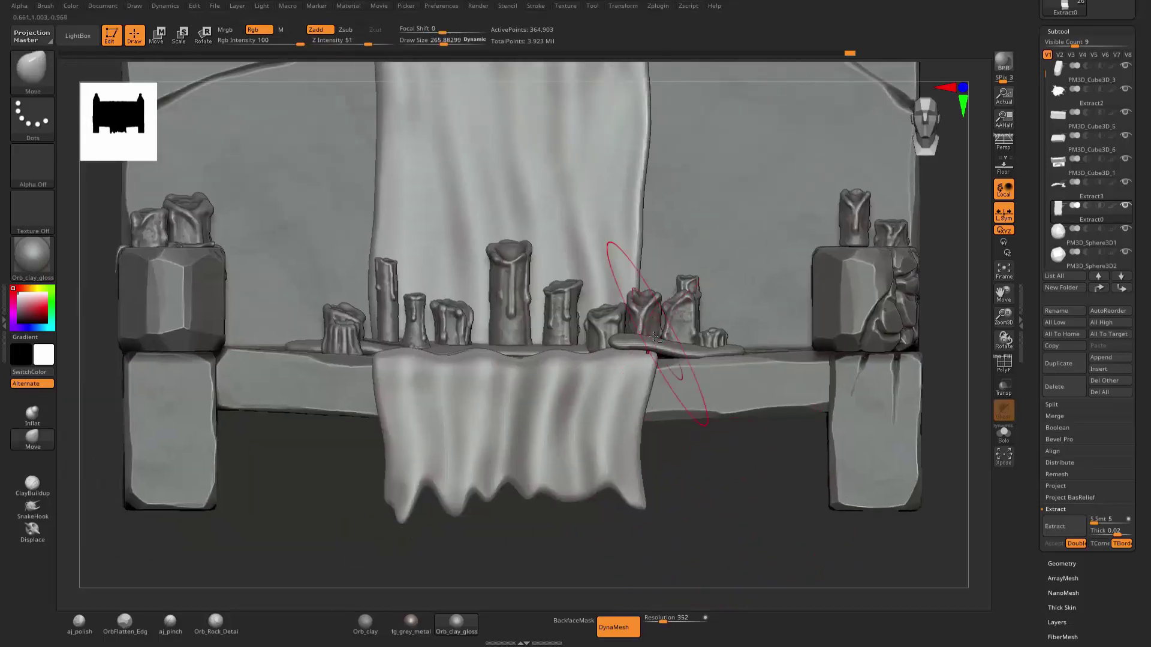
pyautogui.keyDown('alt'); pyautogui.click(656, 351); pyautogui.keyUp('alt')
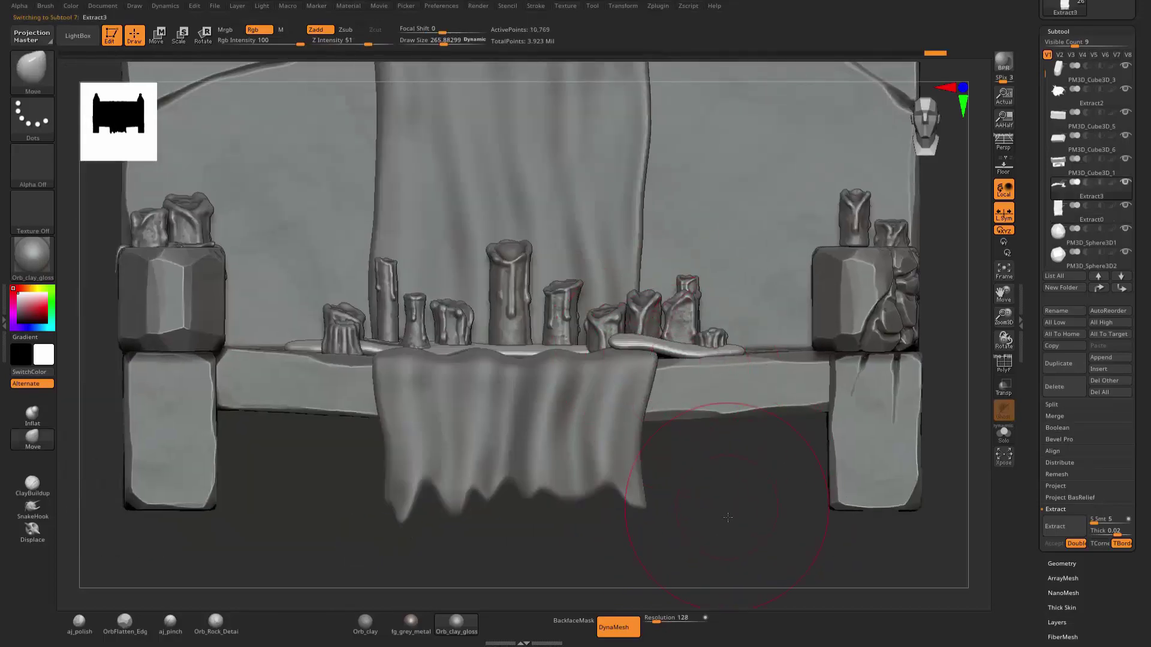
# Reshape the Extract3 puddle's surface and edge near the candles, then select the cloth Extract0.
pyautogui.moveTo(689, 384)
pyautogui.mouseDown(button='right')
pyautogui.moveTo(634, 336)
pyautogui.moveTo(756, 508)
pyautogui.mouseUp(button='right')
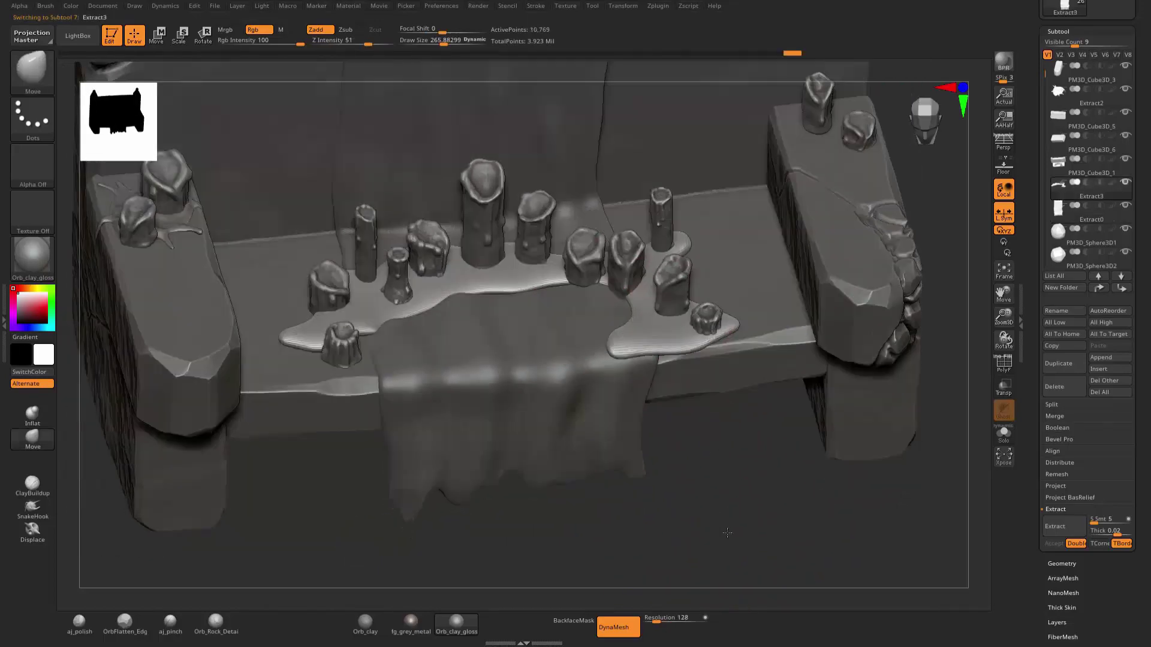
pyautogui.moveTo(699, 467)
pyautogui.mouseDown(button='right')
pyautogui.moveTo(737, 505)
pyautogui.moveTo(478, 378)
pyautogui.mouseUp(button='right')
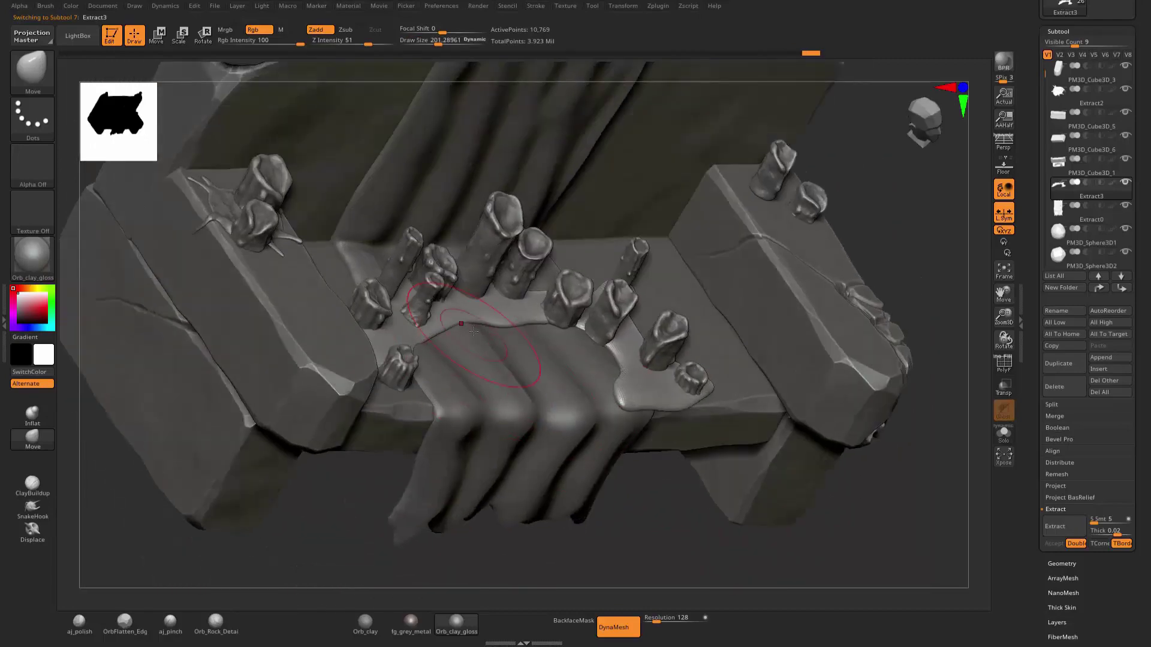
pyautogui.moveTo(474, 331); pyautogui.dragTo(528, 326)
pyautogui.moveTo(682, 529); pyautogui.dragTo(488, 360, button='right')
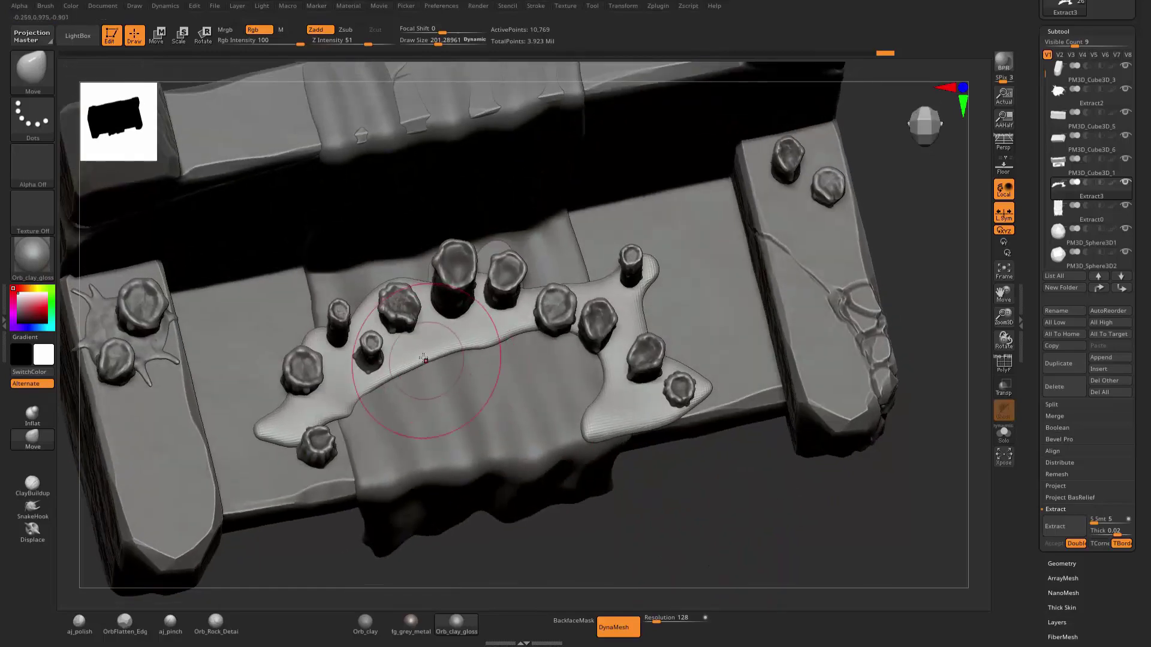
pyautogui.moveTo(355, 402); pyautogui.dragTo(383, 384)
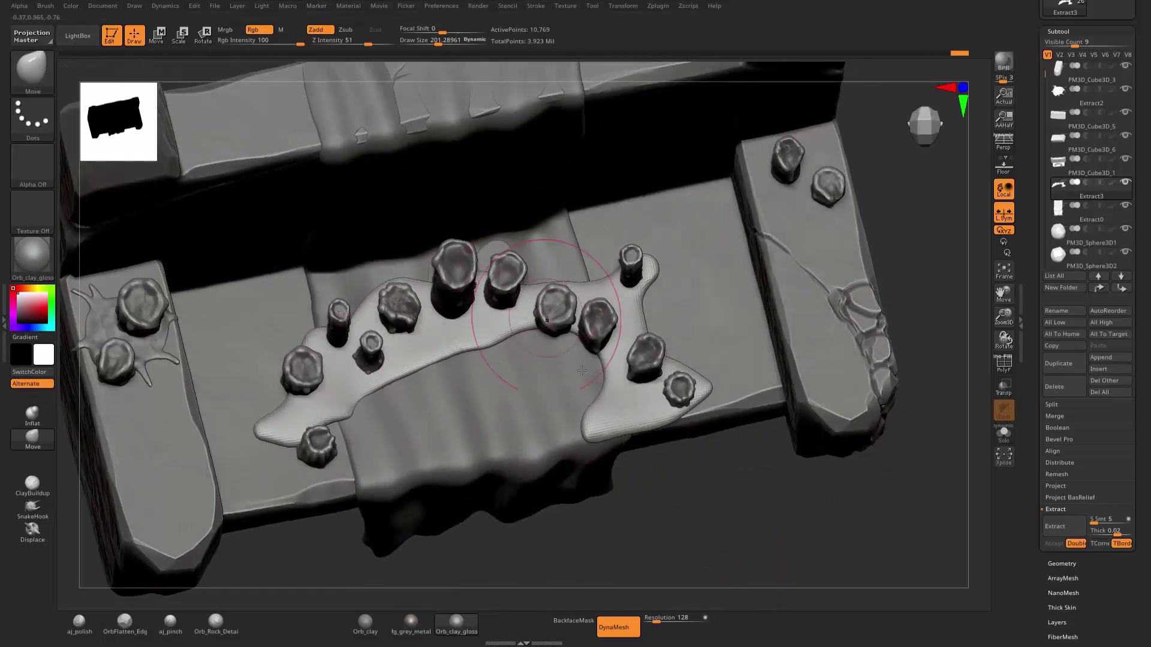
pyautogui.moveTo(527, 279); pyautogui.dragTo(523, 252, button='right')
pyautogui.keyDown('alt'); pyautogui.click(523, 252); pyautogui.keyUp('alt')
# Undo the last stroke, enlarge the brush to about 289, and smooth the cloth's top-edge dents.
pyautogui.hotkey('ctrl', 'z')
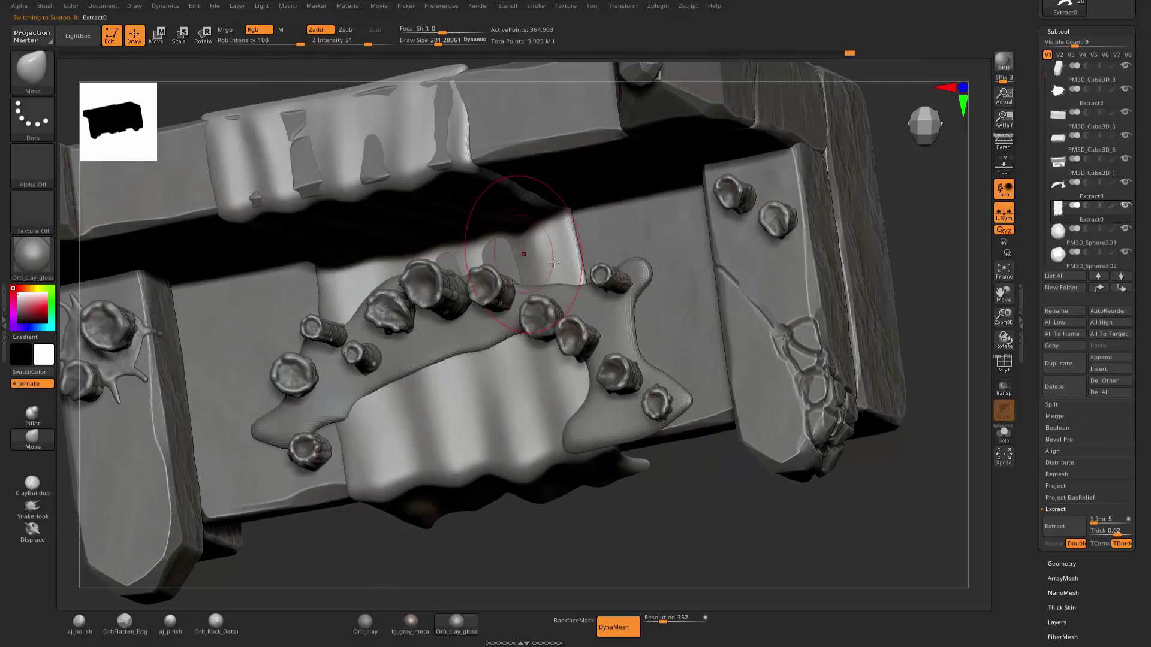
pyautogui.moveTo(931, 210)
pyautogui.mouseDown()
pyautogui.moveTo(874, 297)
pyautogui.moveTo(893, 282)
pyautogui.mouseUp()
pyautogui.press('s')
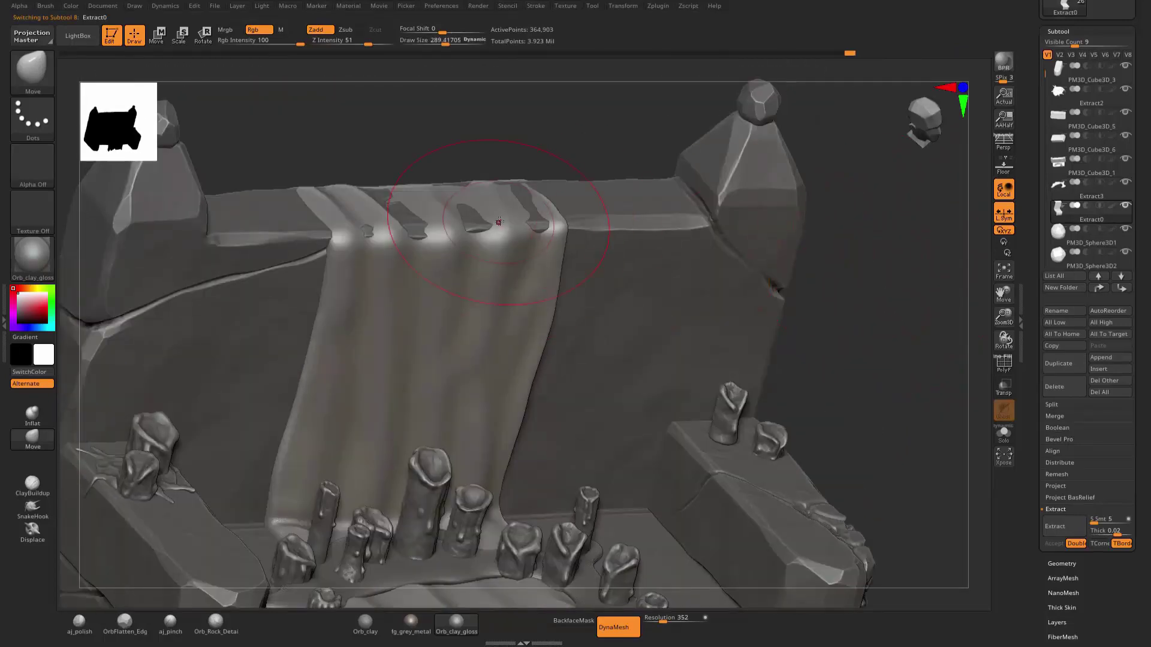
pyautogui.keyDown('shift'); pyautogui.moveTo(408, 222); pyautogui.dragTo(563, 231); pyautogui.keyUp('shift')
pyautogui.moveTo(450, 222)
pyautogui.keyDown('shift'); pyautogui.mouseDown()
pyautogui.moveTo(383, 228)
pyautogui.moveTo(360, 216)
pyautogui.moveTo(490, 205)
pyautogui.mouseUp(); pyautogui.keyUp('shift')
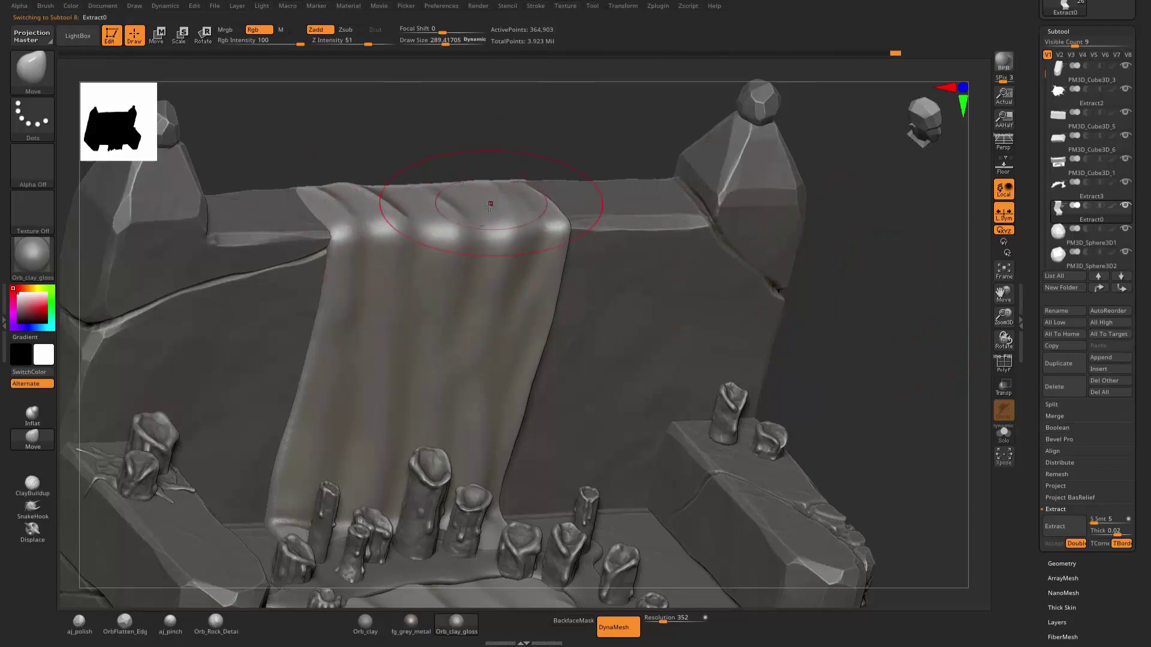
pyautogui.moveTo(456, 161); pyautogui.dragTo(422, 170)
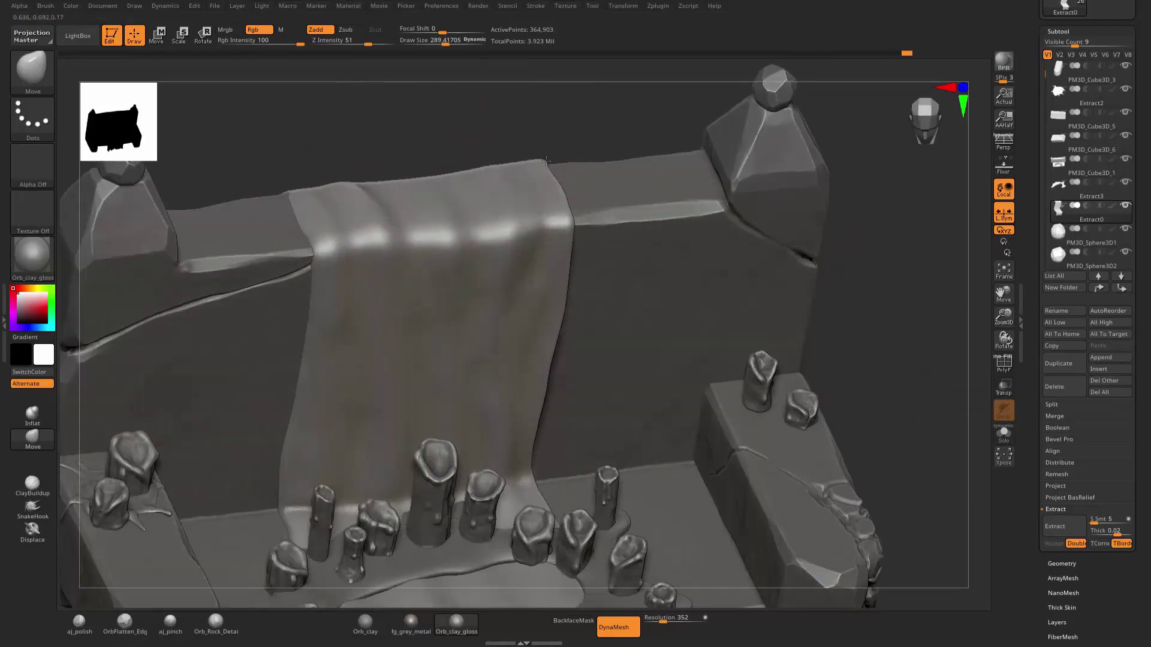
pyautogui.moveTo(549, 159)
pyautogui.mouseDown()
pyautogui.moveTo(360, 192)
pyautogui.moveTo(336, 251)
pyautogui.mouseUp()
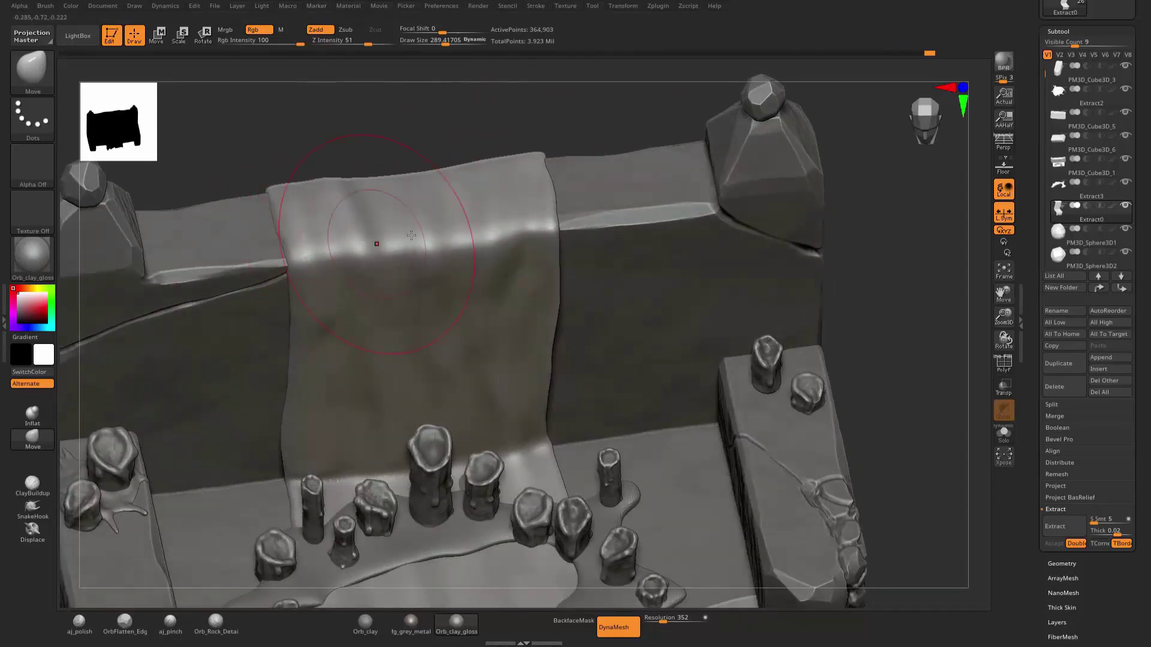
pyautogui.moveTo(927, 316)
pyautogui.mouseDown()
pyautogui.moveTo(541, 430)
pyautogui.moveTo(683, 265)
pyautogui.moveTo(719, 165)
pyautogui.mouseUp()
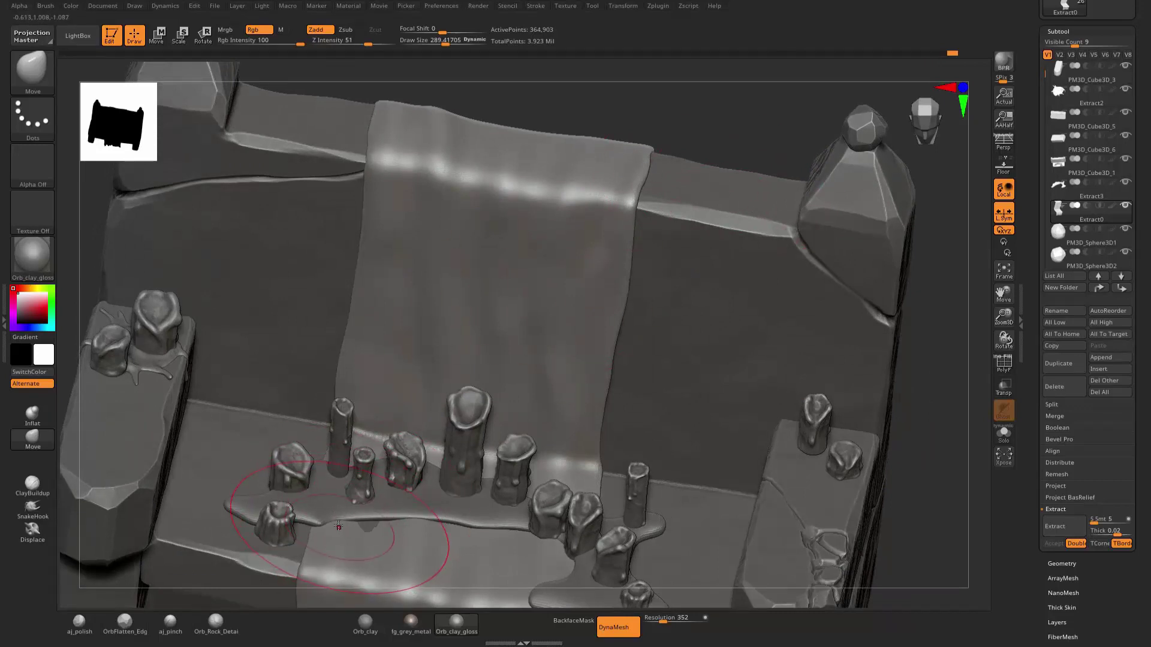
pyautogui.press('shift')
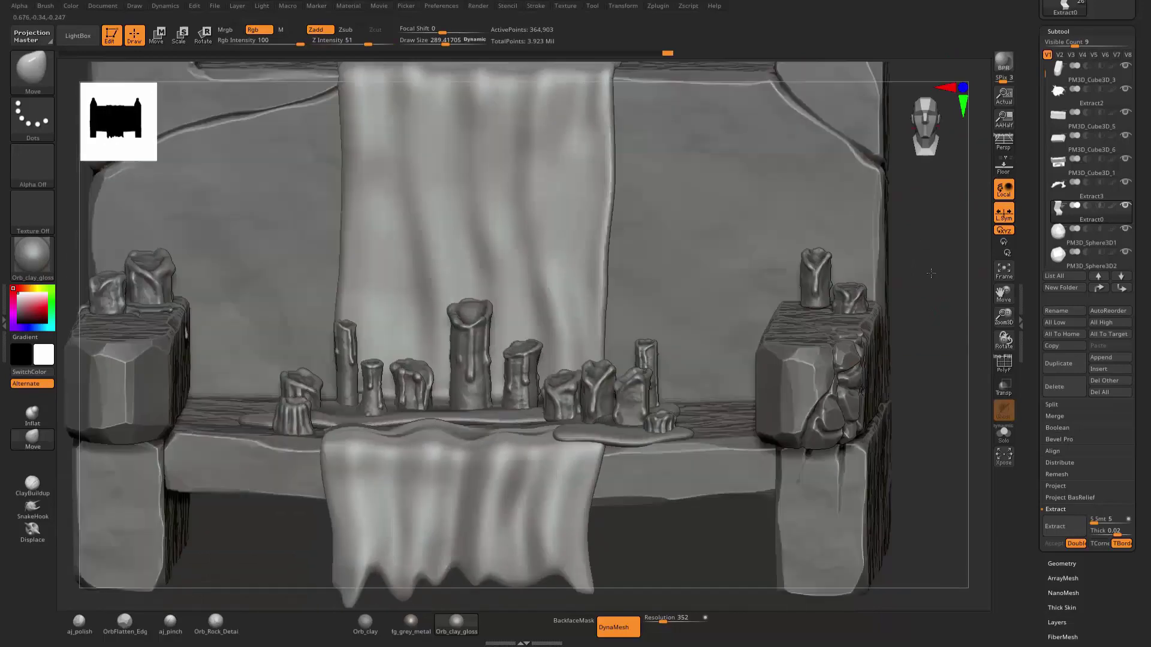
pyautogui.keyDown('shift'); pyautogui.moveTo(710, 116); pyautogui.dragTo(596, 454); pyautogui.keyUp('shift')
# Select puddle Extract3 and re-DynaMesh it at resolution 432, reaching 101,649 points.
pyautogui.keyDown('alt'); pyautogui.click(596, 454); pyautogui.keyUp('alt')
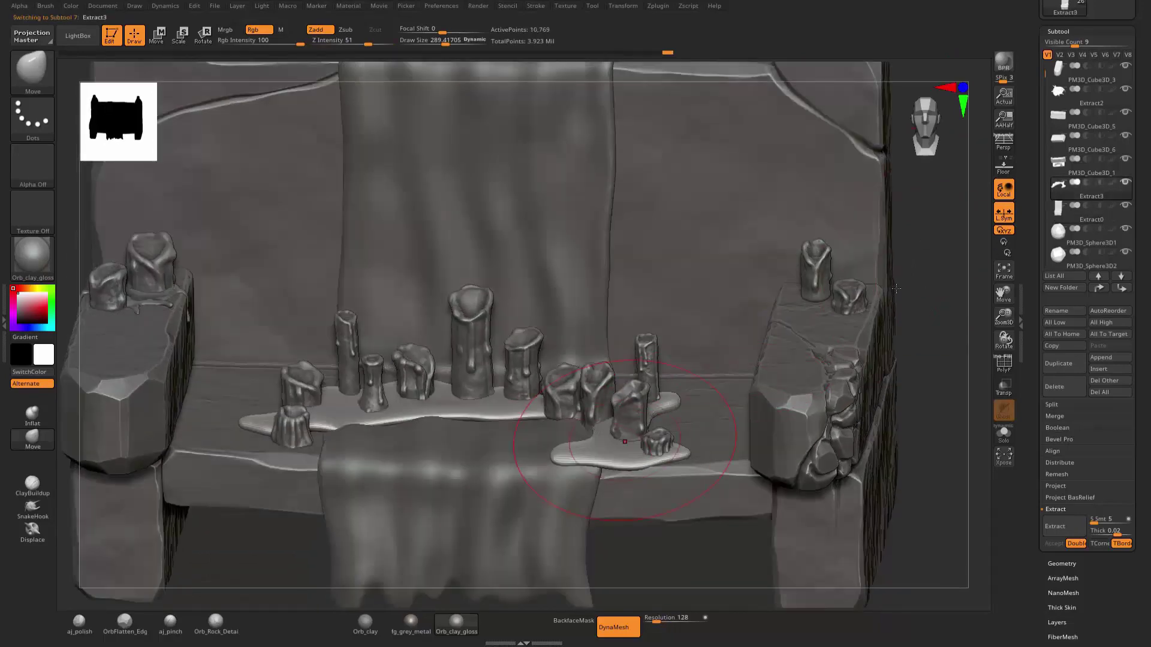
pyautogui.moveTo(953, 292)
pyautogui.mouseDown()
pyautogui.moveTo(950, 343)
pyautogui.moveTo(888, 300)
pyautogui.mouseUp()
pyautogui.press('shift')
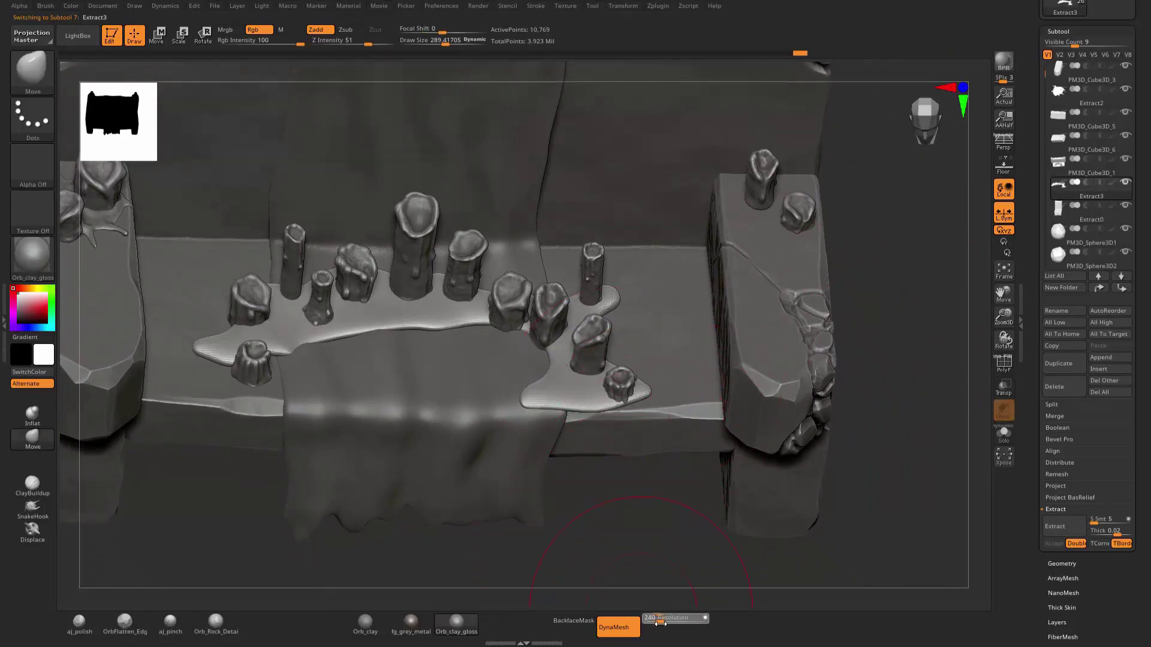
pyautogui.moveTo(660, 623); pyautogui.dragTo(664, 622)
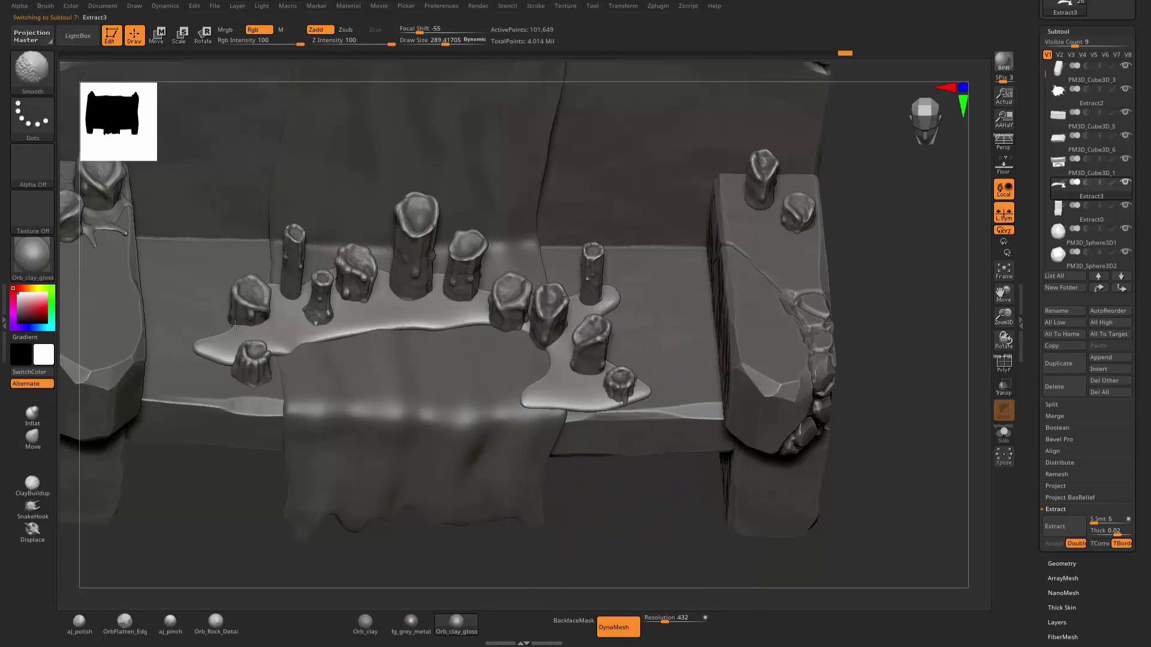
pyautogui.moveTo(630, 489); pyautogui.dragTo(193, 527)
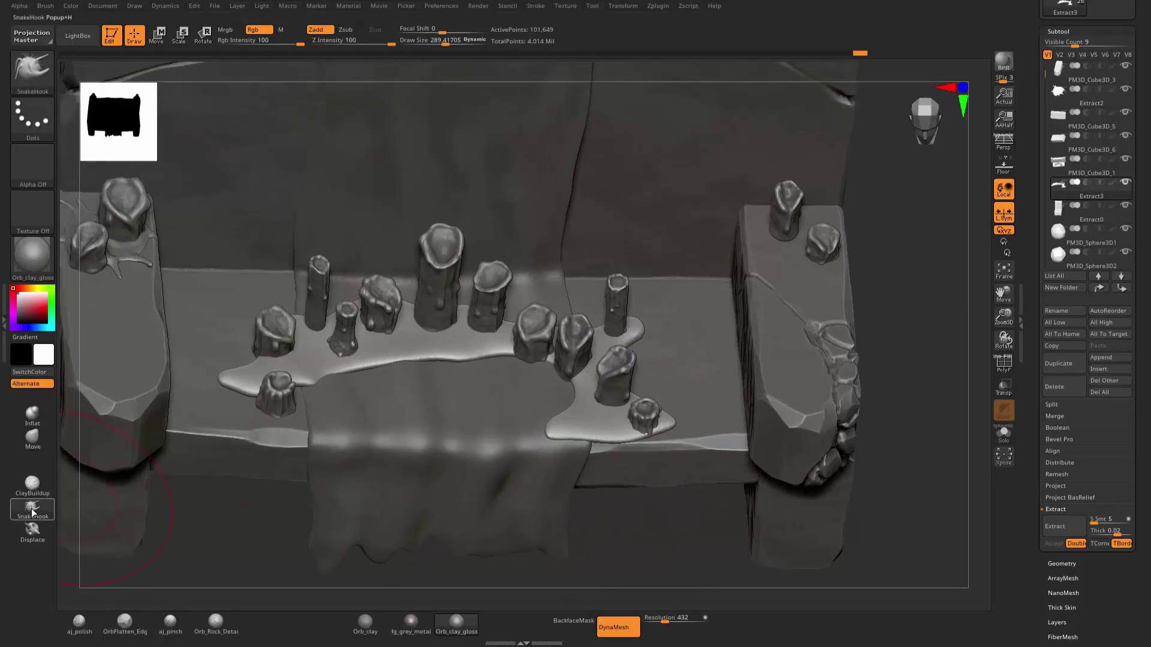
pyautogui.moveTo(705, 547)
pyautogui.mouseDown()
pyautogui.moveTo(655, 546)
pyautogui.moveTo(423, 430)
pyautogui.mouseUp()
pyautogui.press('s')
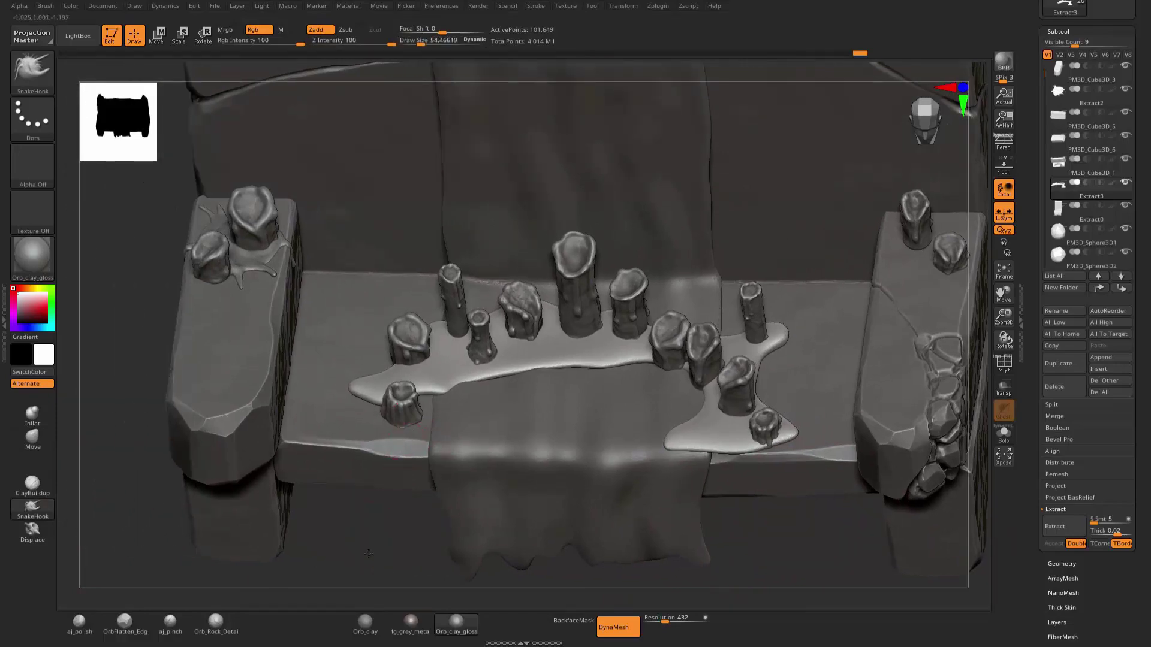
pyautogui.moveTo(369, 554); pyautogui.dragTo(146, 480)
pyautogui.click(32, 437)
pyautogui.press('s')
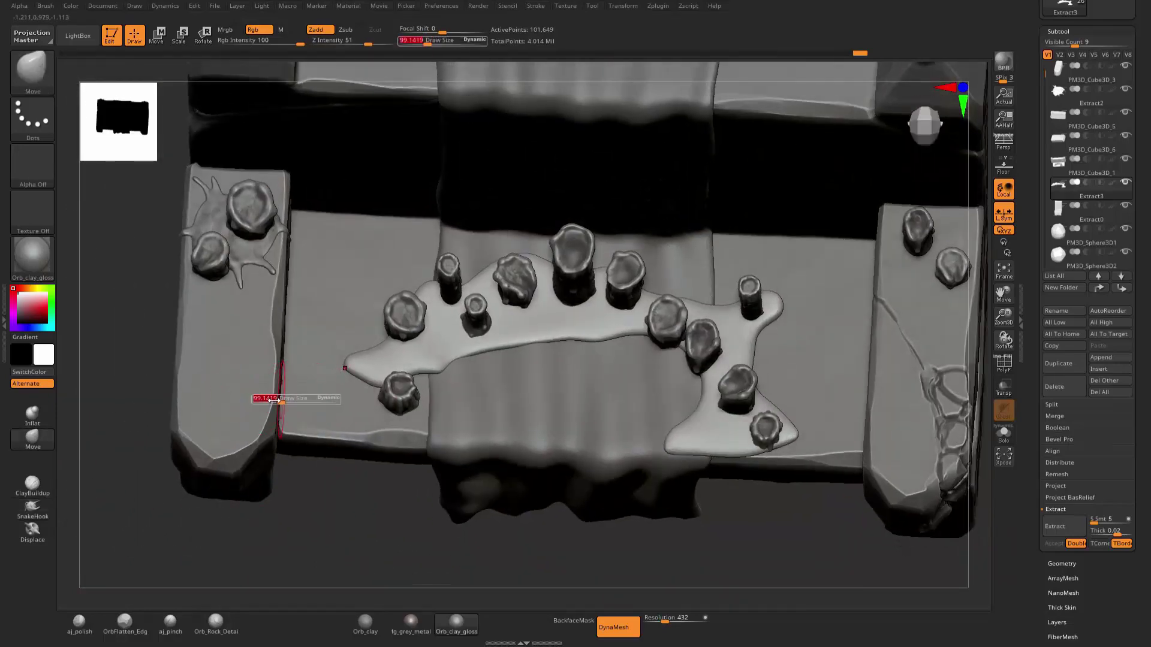
pyautogui.moveTo(274, 401); pyautogui.dragTo(285, 400)
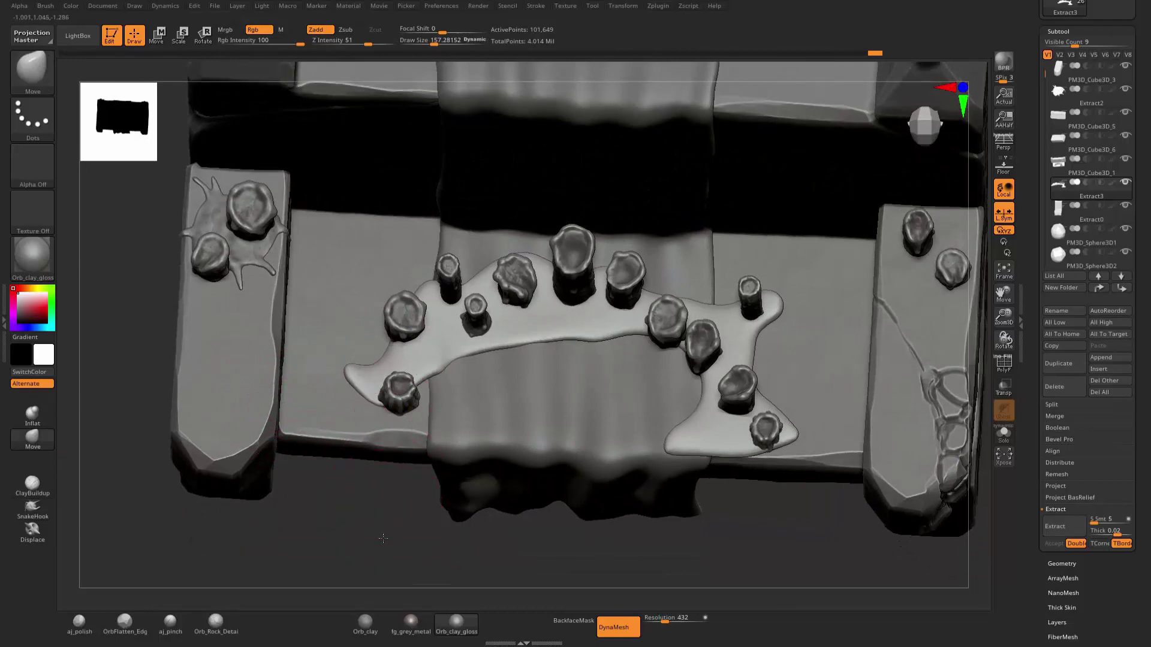
pyautogui.moveTo(383, 538); pyautogui.dragTo(372, 488)
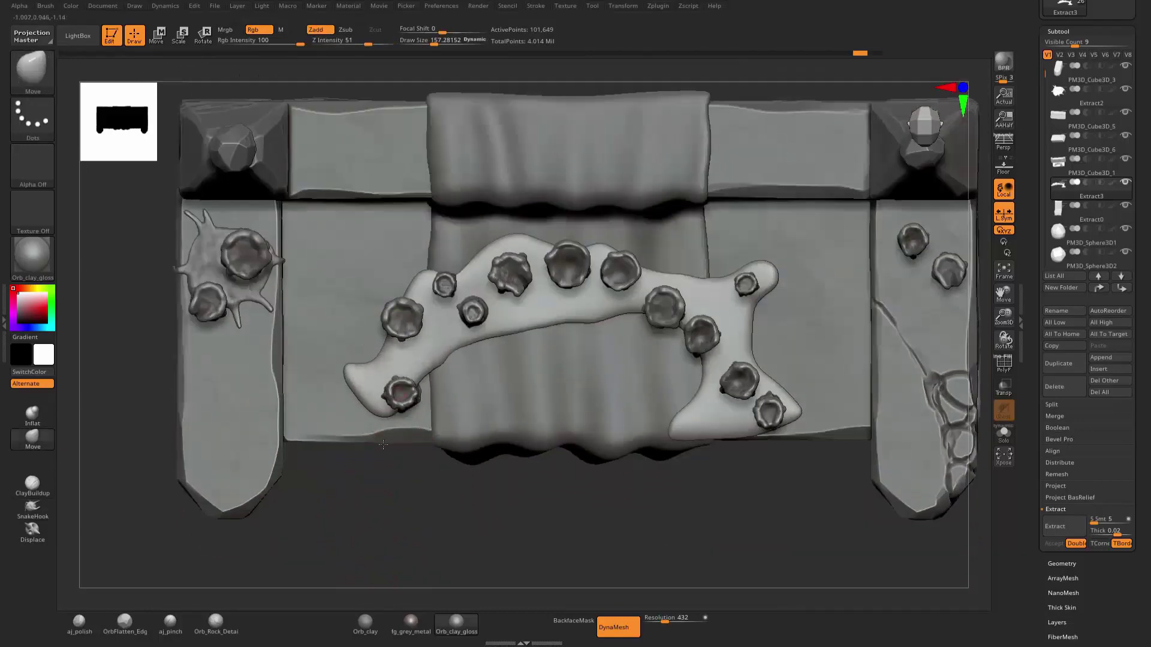
pyautogui.moveTo(387, 537)
pyautogui.mouseDown()
pyautogui.moveTo(383, 428)
pyautogui.moveTo(358, 353)
pyautogui.moveTo(406, 334)
pyautogui.mouseUp()
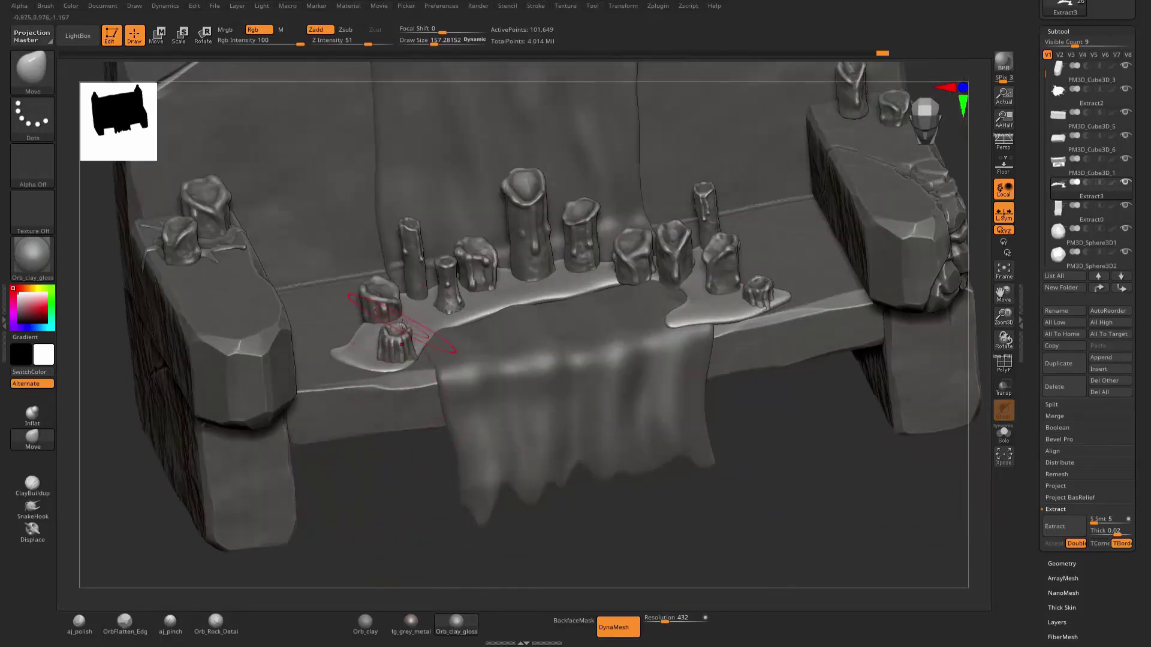
pyautogui.moveTo(405, 521); pyautogui.dragTo(386, 329)
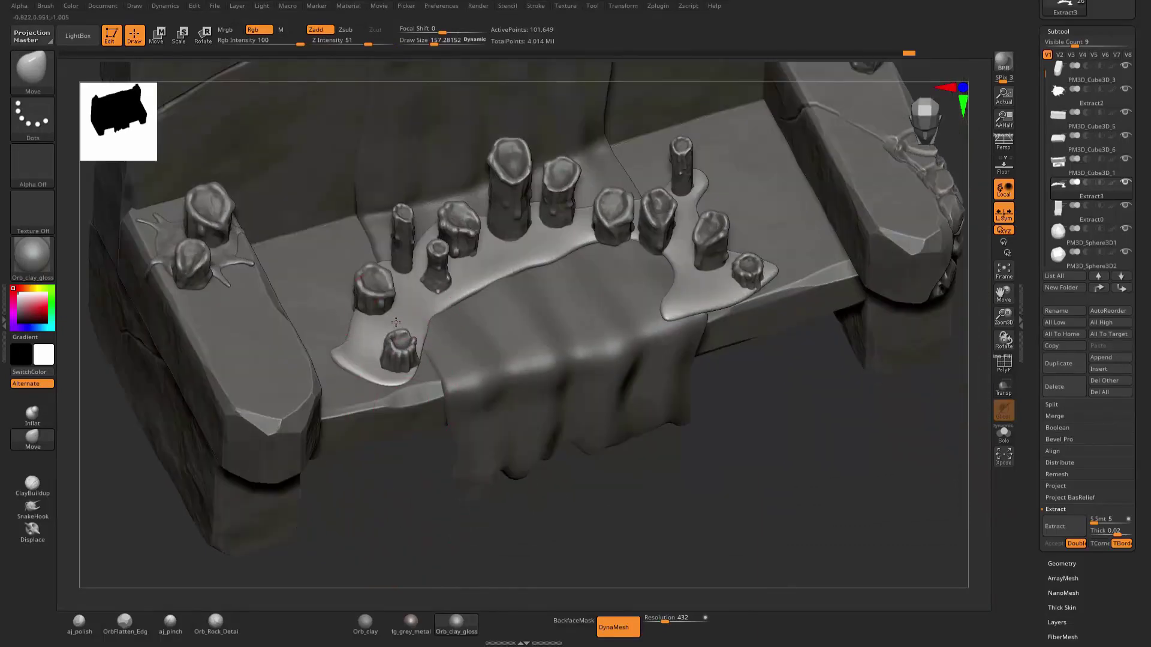
pyautogui.moveTo(411, 527); pyautogui.dragTo(403, 488)
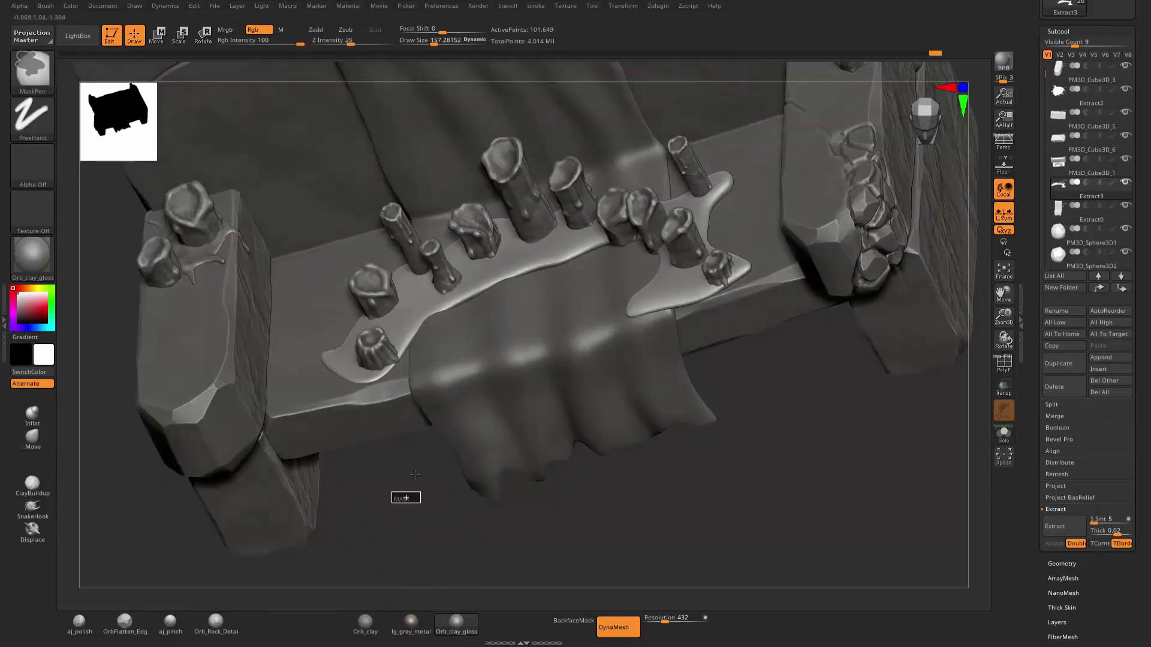
pyautogui.click(32, 509)
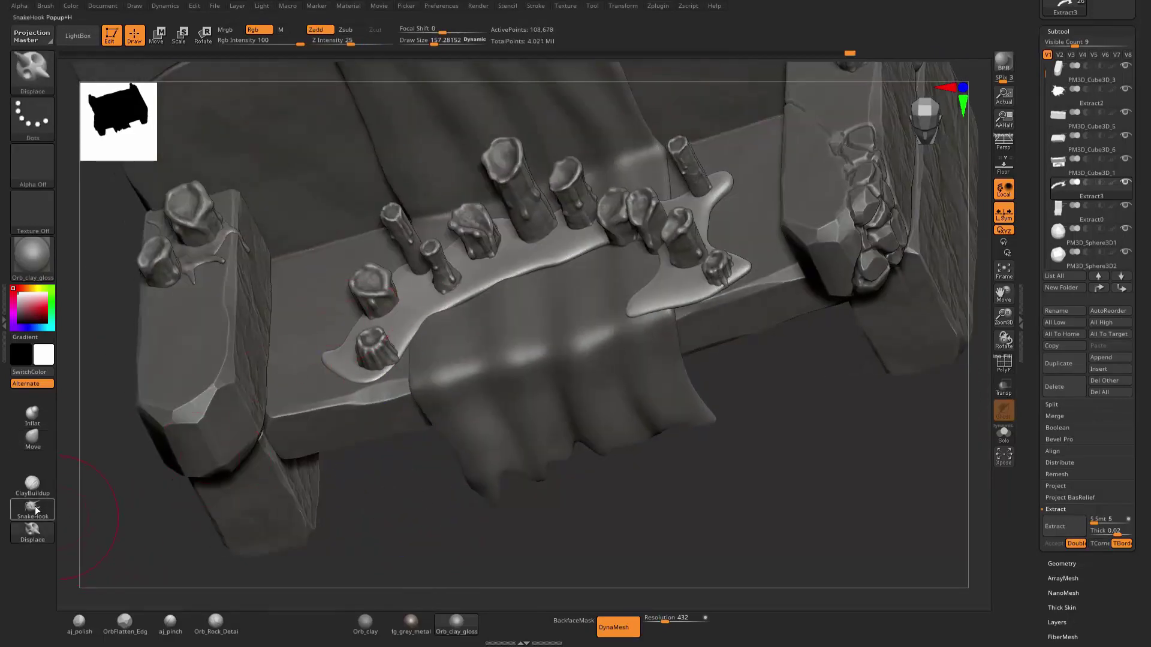
pyautogui.press('s')
pyautogui.moveTo(402, 491)
pyautogui.mouseDown()
pyautogui.moveTo(407, 478)
pyautogui.moveTo(440, 495)
pyautogui.moveTo(381, 424)
pyautogui.mouseUp()
pyautogui.press('s')
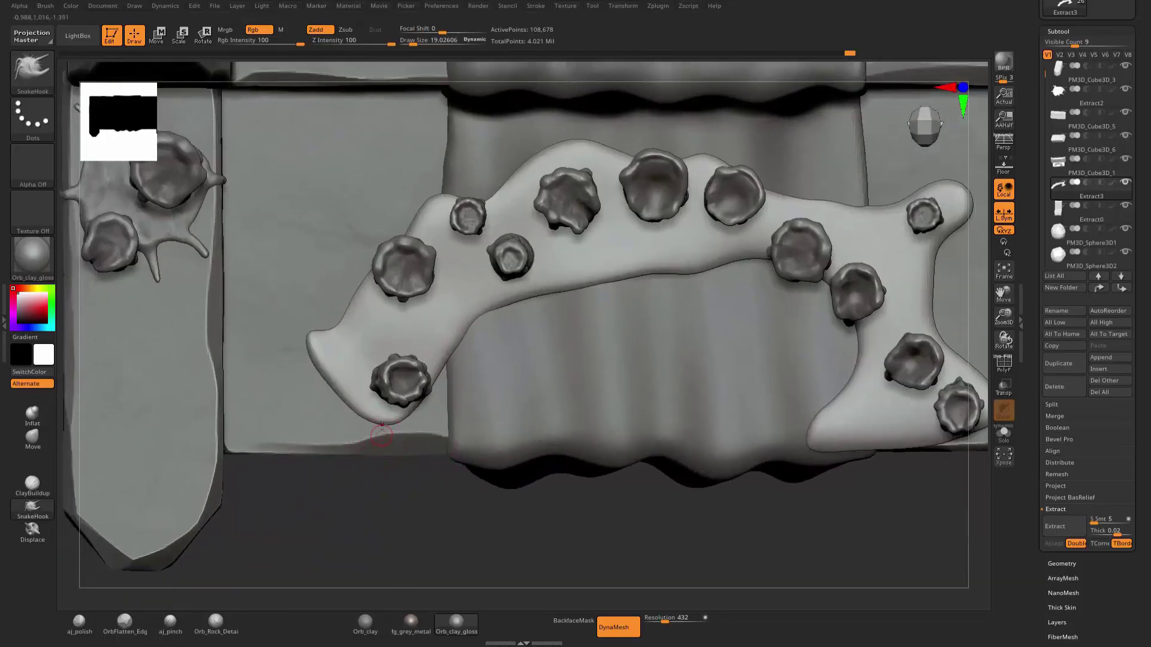
# Pull thin SnakeHook spikes from the puddle's left edge, smoothing away an unwanted one.
pyautogui.keyDown('ctrl'); pyautogui.moveTo(404, 473); pyautogui.dragTo(396, 465); pyautogui.keyUp('ctrl')
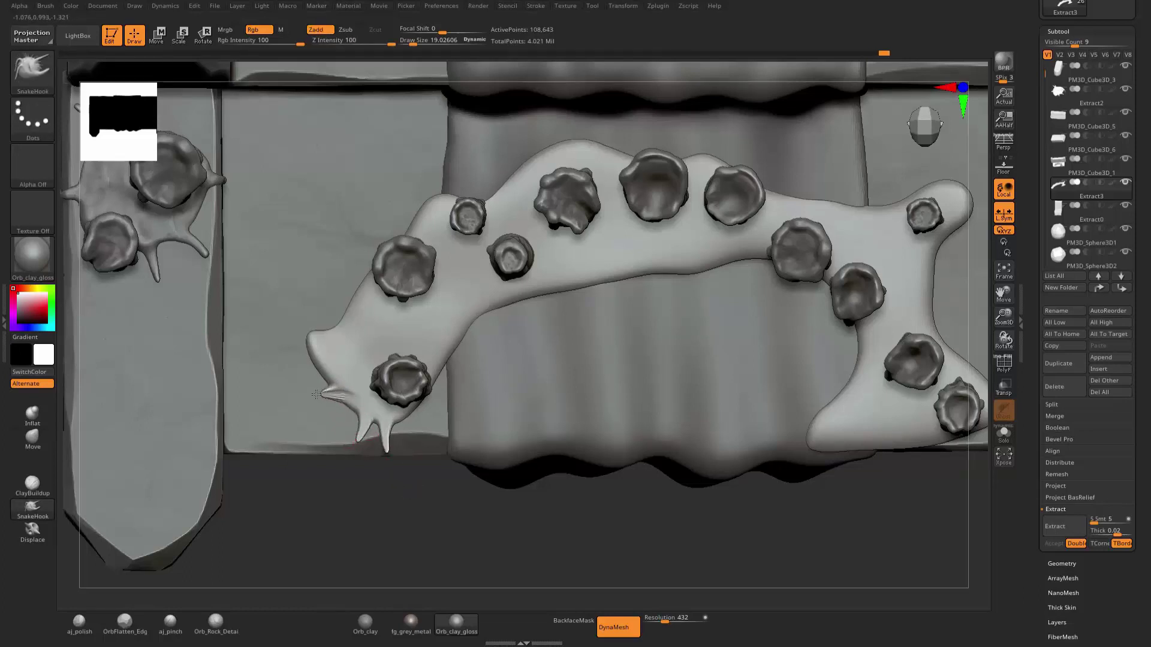
pyautogui.moveTo(316, 394)
pyautogui.keyDown('shift'); pyautogui.mouseDown()
pyautogui.moveTo(334, 395)
pyautogui.moveTo(303, 392)
pyautogui.mouseUp(); pyautogui.keyUp('shift')
pyautogui.moveTo(294, 337); pyautogui.dragTo(286, 319)
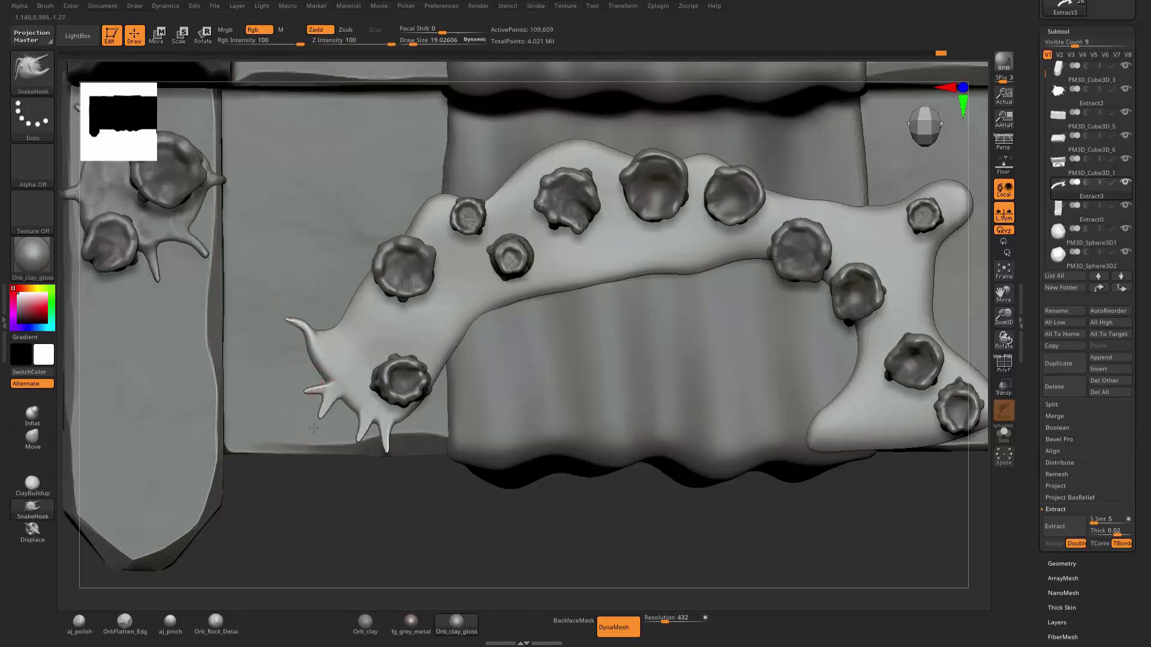
pyautogui.moveTo(400, 409); pyautogui.dragTo(423, 433)
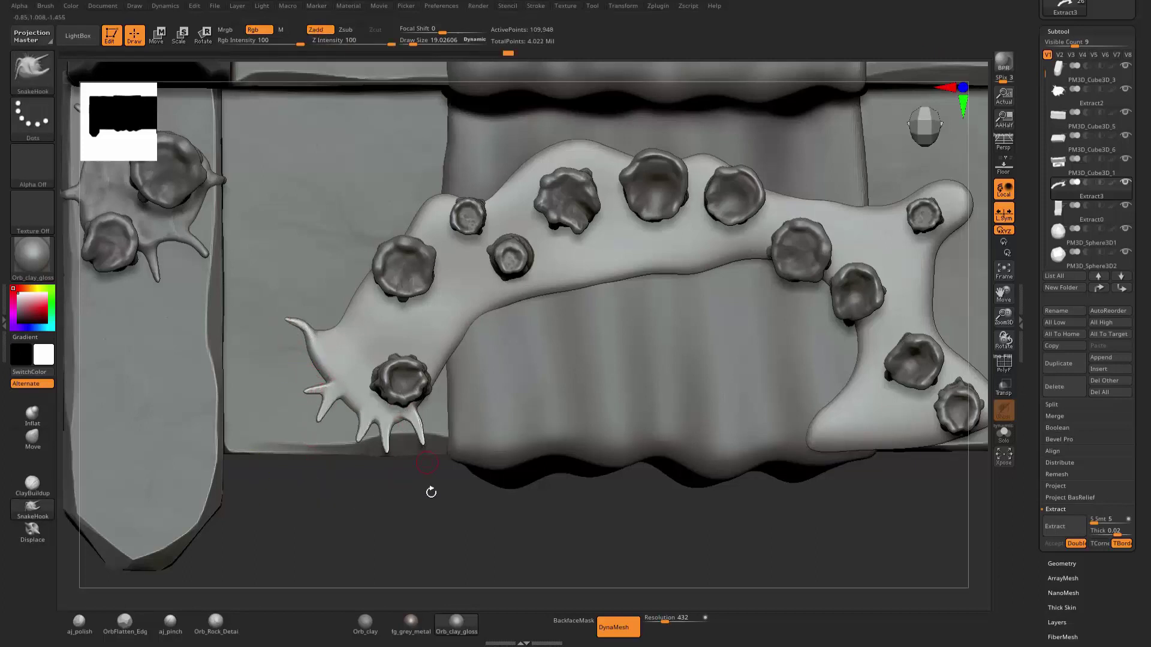
pyautogui.moveTo(428, 362); pyautogui.dragTo(441, 375)
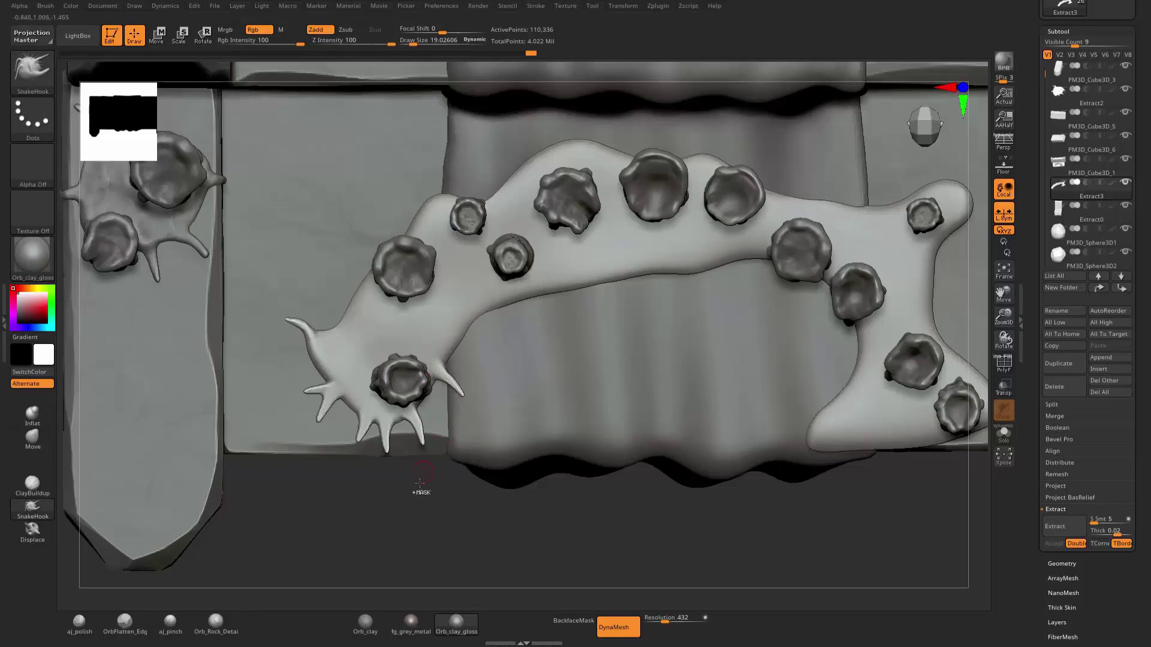
pyautogui.press('shift')
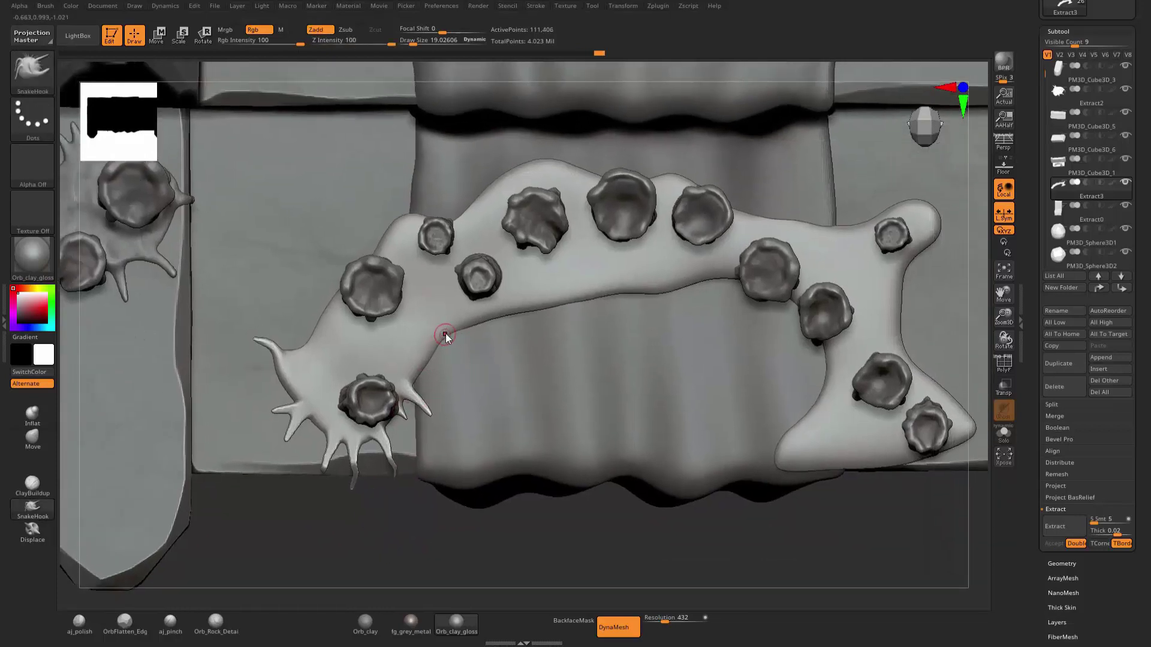
# Widen a puddle lobe and pull thin spikes from the puddle's upper-left edge.
pyautogui.press(']')
pyautogui.press(']')
pyautogui.press(']')
pyautogui.moveTo(451, 333); pyautogui.dragTo(472, 377)
pyautogui.moveTo(465, 330); pyautogui.dragTo(502, 324)
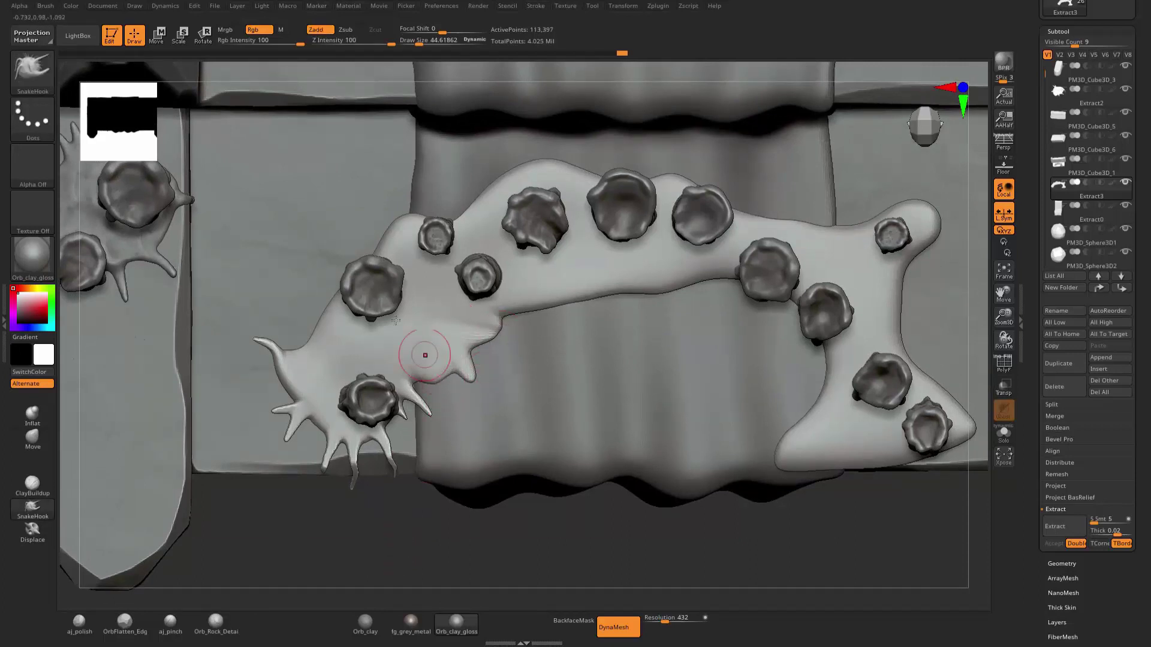
pyautogui.press('[')
pyautogui.press('[')
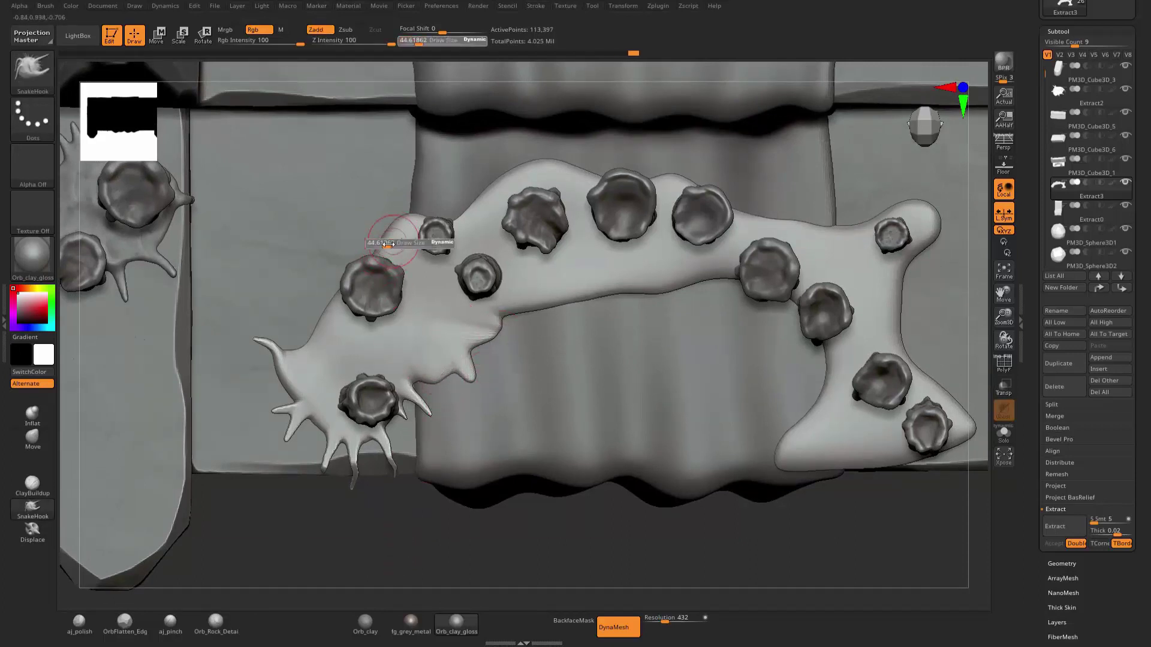
pyautogui.moveTo(389, 237)
pyautogui.mouseDown()
pyautogui.moveTo(391, 174)
pyautogui.moveTo(367, 219)
pyautogui.mouseUp()
pyautogui.moveTo(426, 531); pyautogui.dragTo(358, 298)
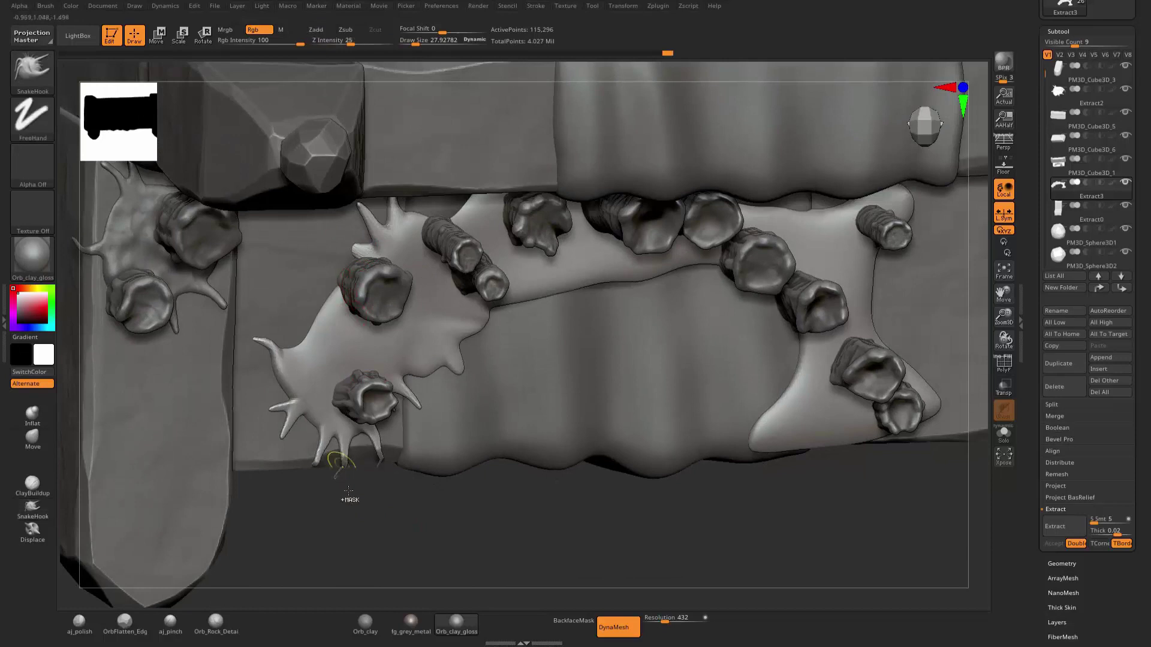
pyautogui.keyDown('shift'); pyautogui.moveTo(342, 534); pyautogui.dragTo(339, 542); pyautogui.keyUp('shift')
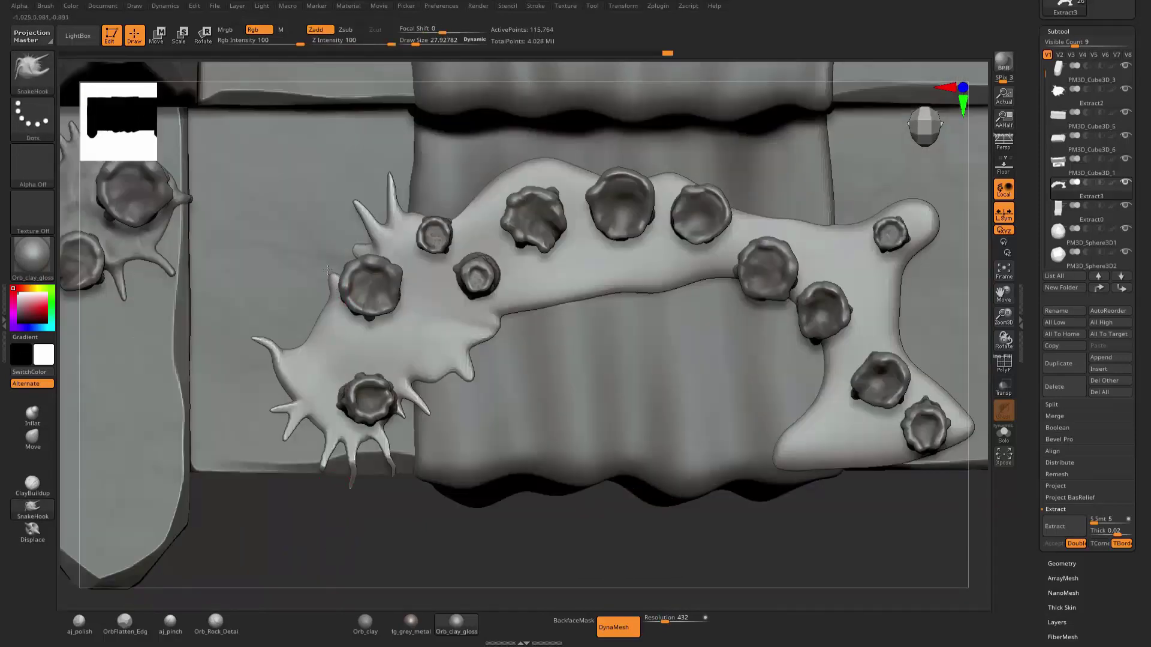
pyautogui.moveTo(330, 247); pyautogui.dragTo(316, 227)
pyautogui.hotkey('ctrl', 'z')
pyautogui.moveTo(335, 280); pyautogui.dragTo(313, 258)
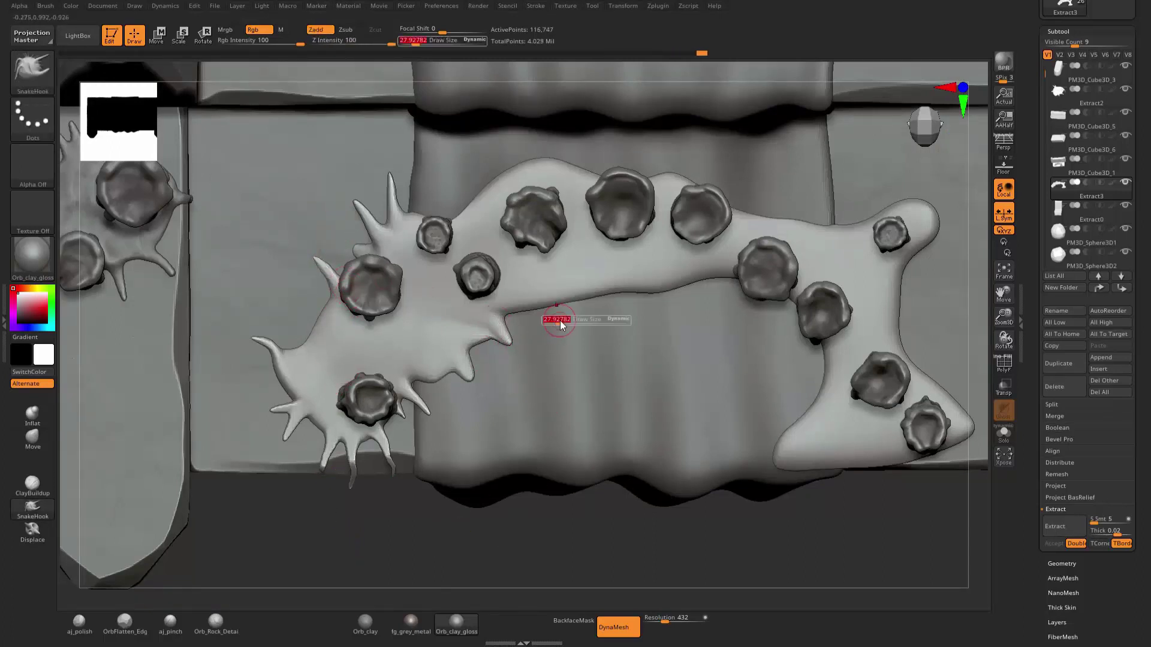
# Pull drips down from the puddle's middle front edge, then resize the brush.
pyautogui.moveTo(560, 308); pyautogui.dragTo(552, 350)
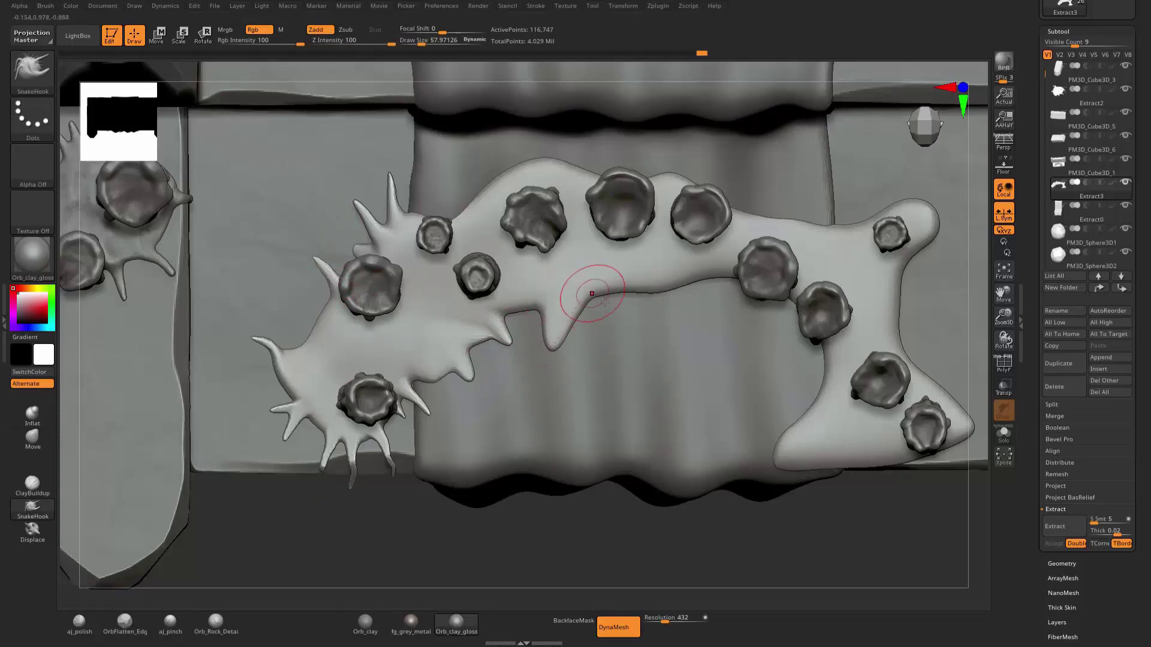
pyautogui.moveTo(609, 315); pyautogui.dragTo(618, 343)
pyautogui.moveTo(537, 360)
pyautogui.mouseDown()
pyautogui.moveTo(527, 312)
pyautogui.moveTo(585, 304)
pyautogui.mouseUp()
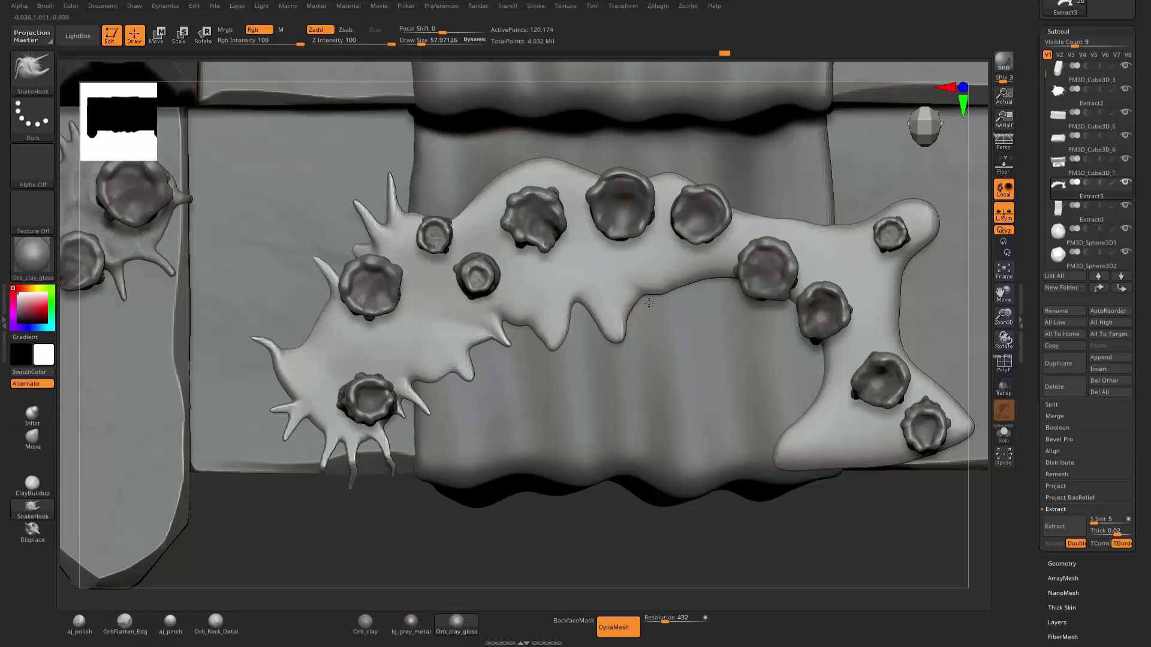
pyautogui.press('s')
pyautogui.moveTo(665, 310); pyautogui.dragTo(648, 309)
pyautogui.moveTo(629, 535); pyautogui.dragTo(704, 482)
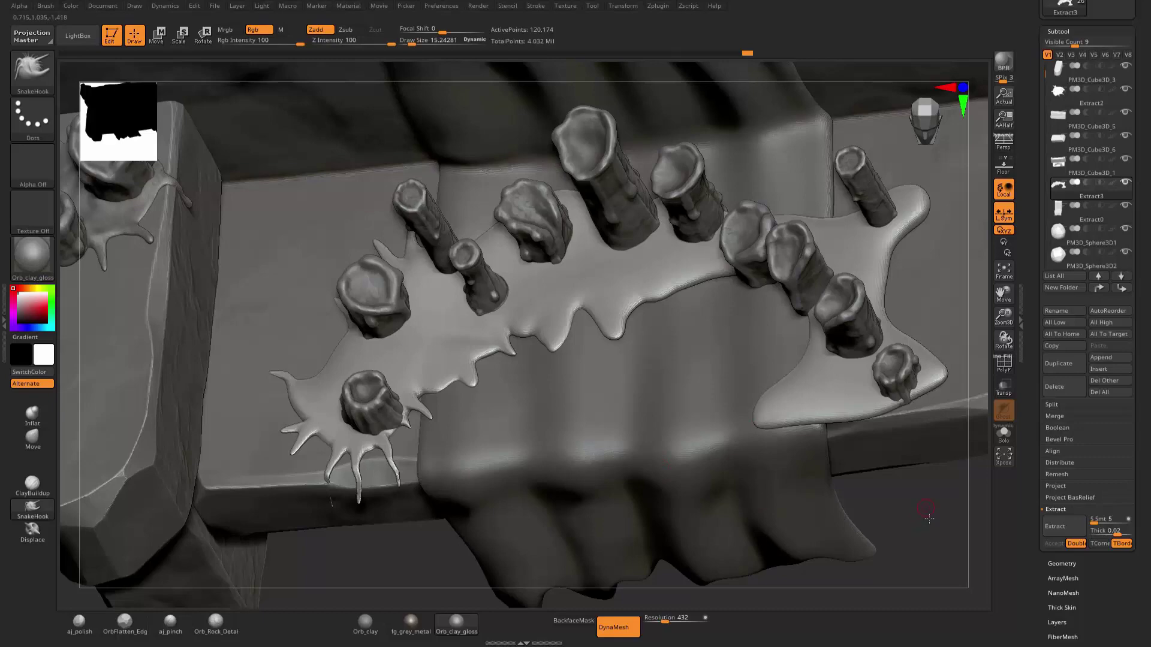
pyautogui.moveTo(927, 509)
pyautogui.mouseDown()
pyautogui.moveTo(771, 548)
pyautogui.moveTo(779, 539)
pyautogui.mouseUp()
pyautogui.press('s')
pyautogui.press('shift')
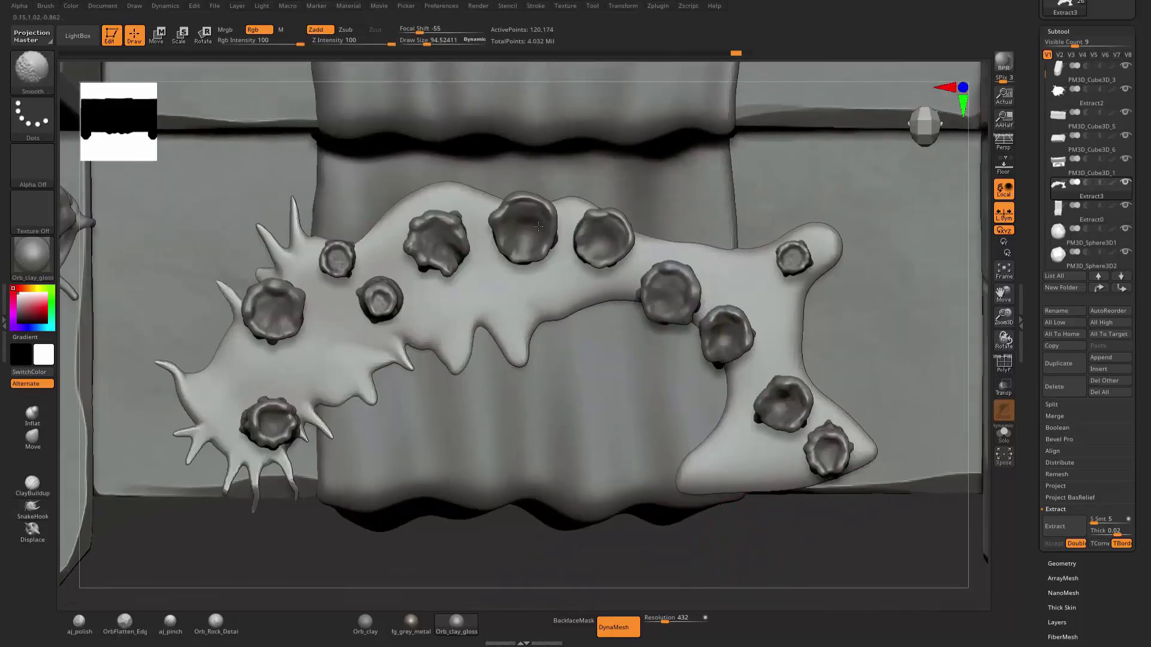
# Soften the wax puddle's drip edges and shrink the brush for small spikes.
pyautogui.keyDown('shift'); pyautogui.moveTo(494, 300); pyautogui.dragTo(327, 391); pyautogui.keyUp('shift')
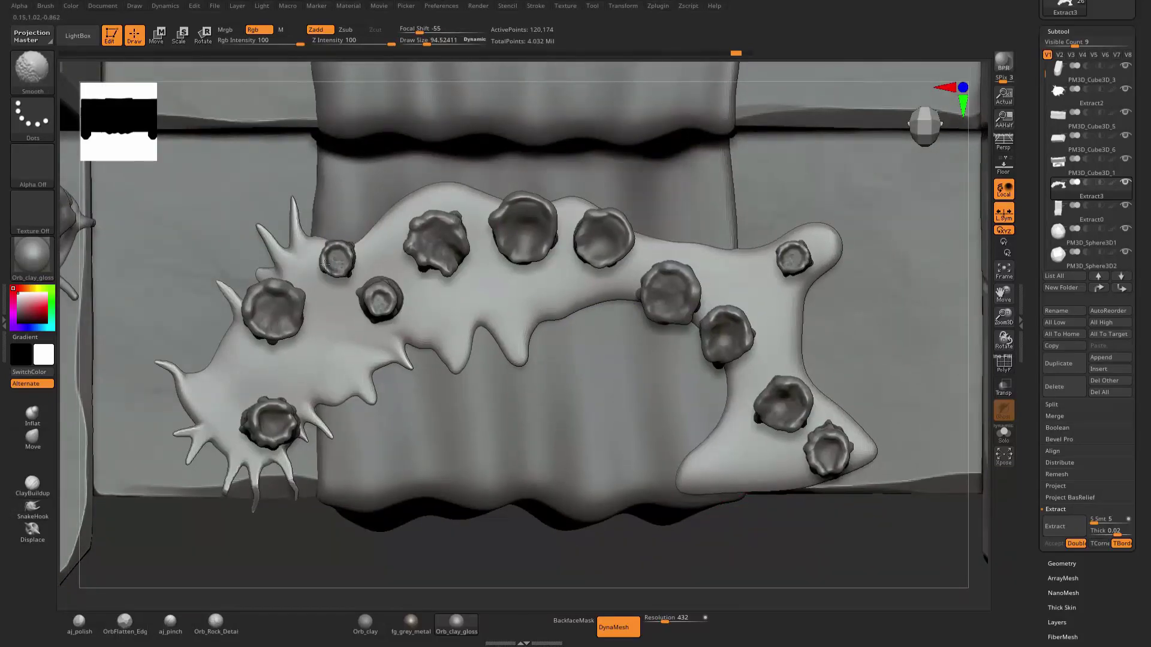
pyautogui.moveTo(496, 565)
pyautogui.mouseDown()
pyautogui.moveTo(496, 492)
pyautogui.moveTo(869, 545)
pyautogui.moveTo(785, 569)
pyautogui.mouseUp()
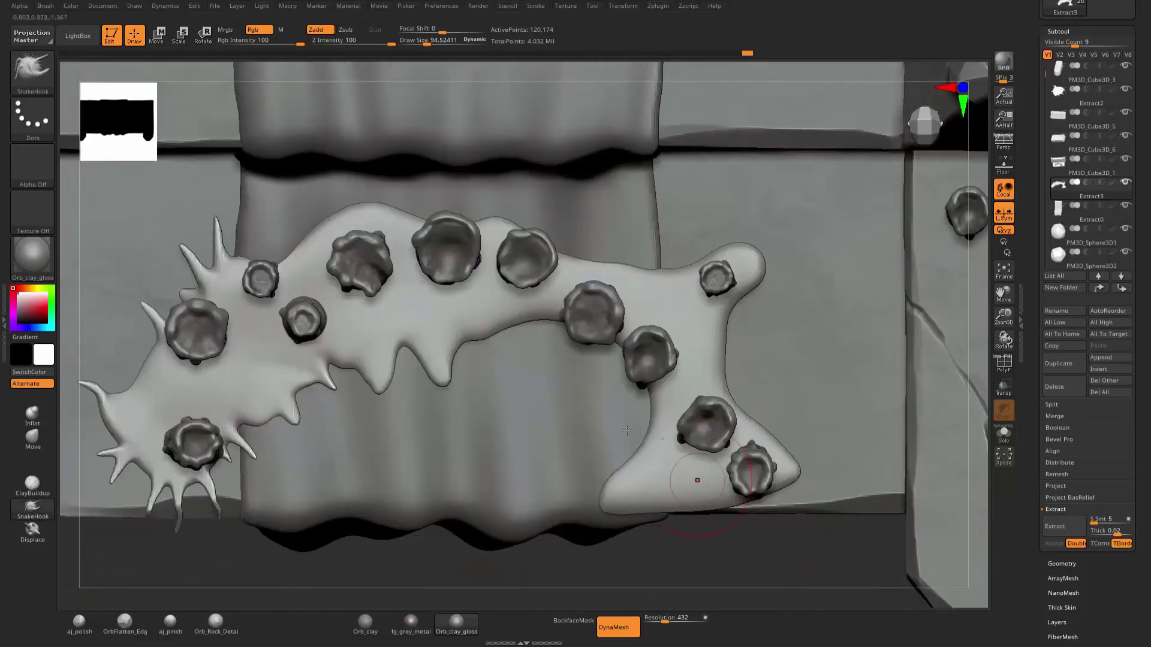
pyautogui.press('s')
pyautogui.moveTo(555, 399); pyautogui.dragTo(539, 399)
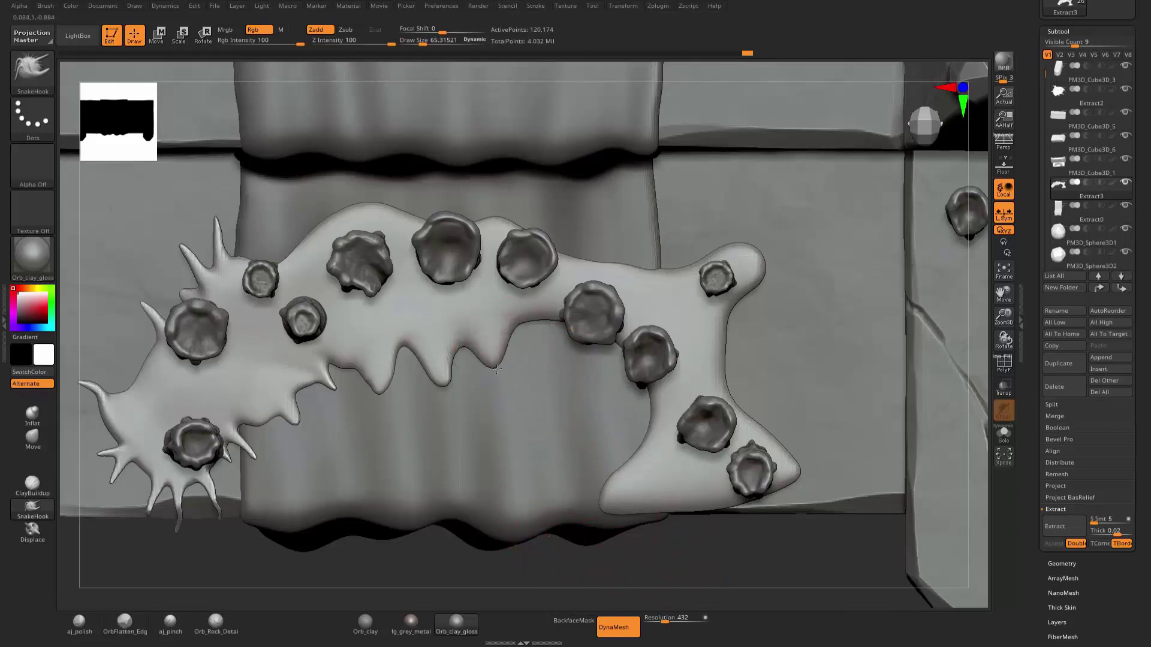
pyautogui.press('s')
pyautogui.moveTo(493, 372); pyautogui.dragTo(488, 349)
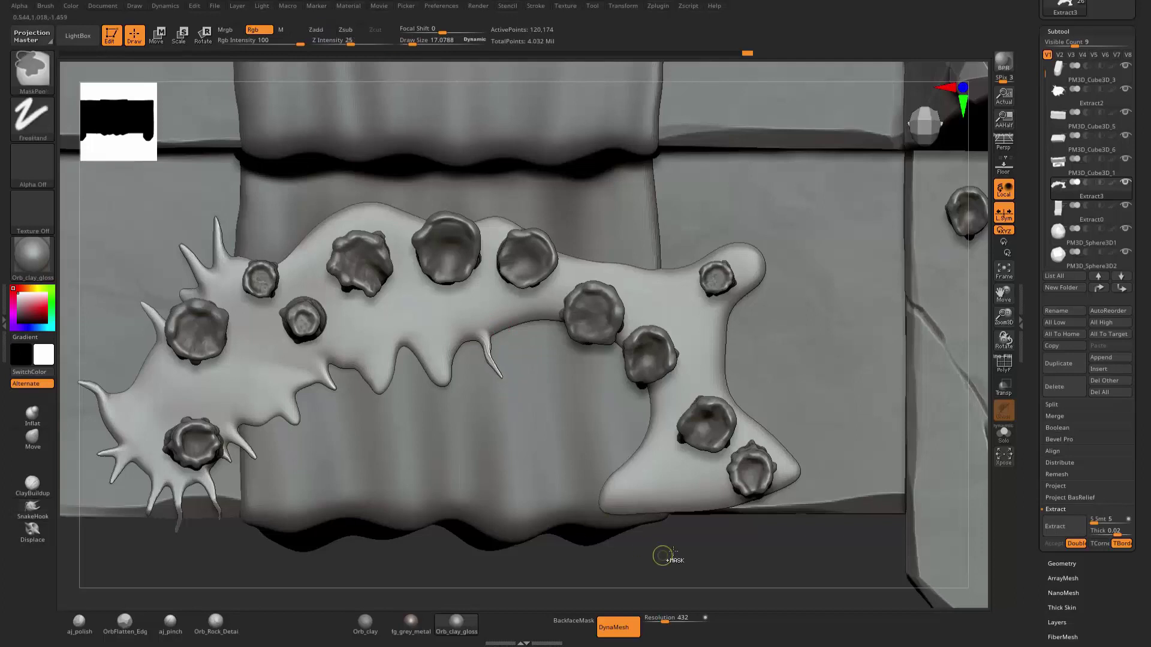
# Remesh the puddle several times and remove an unwanted thin spike.
pyautogui.keyDown('ctrl'); pyautogui.moveTo(663, 553); pyautogui.dragTo(705, 557); pyautogui.keyUp('ctrl')
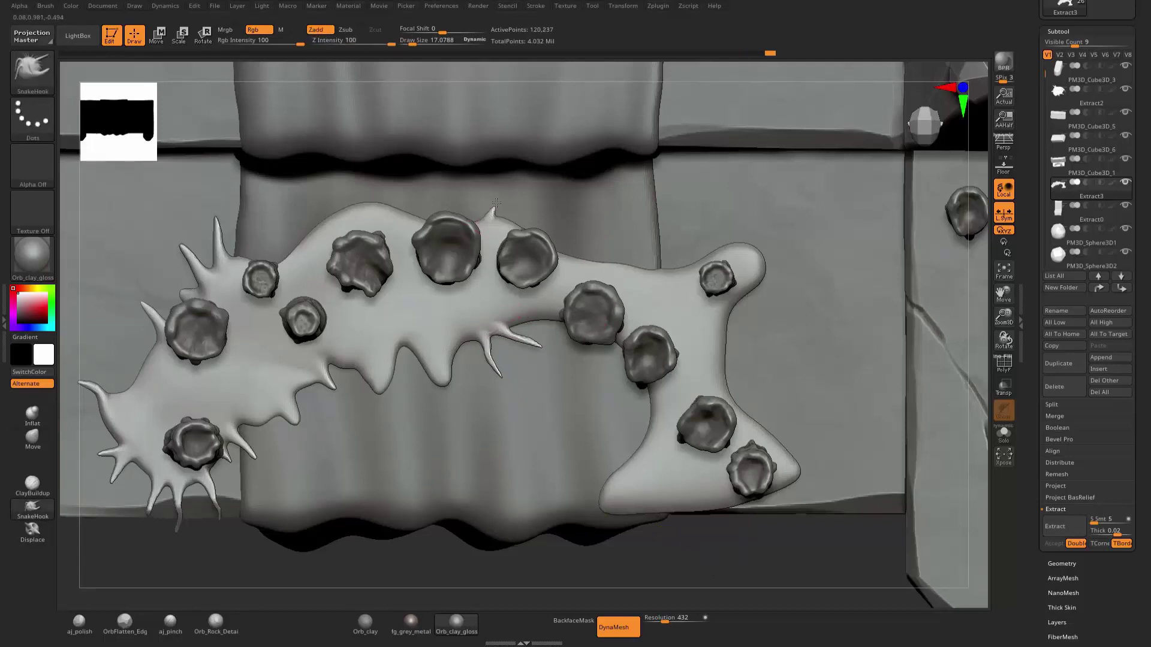
pyautogui.keyDown('ctrl'); pyautogui.moveTo(765, 546); pyautogui.dragTo(773, 554); pyautogui.keyUp('ctrl')
pyautogui.moveTo(391, 179); pyautogui.dragTo(402, 211)
pyautogui.keyDown('ctrl'); pyautogui.moveTo(488, 560); pyautogui.dragTo(427, 567); pyautogui.keyUp('ctrl')
pyautogui.keyDown('shift'); pyautogui.moveTo(672, 551); pyautogui.dragTo(726, 525); pyautogui.keyUp('shift')
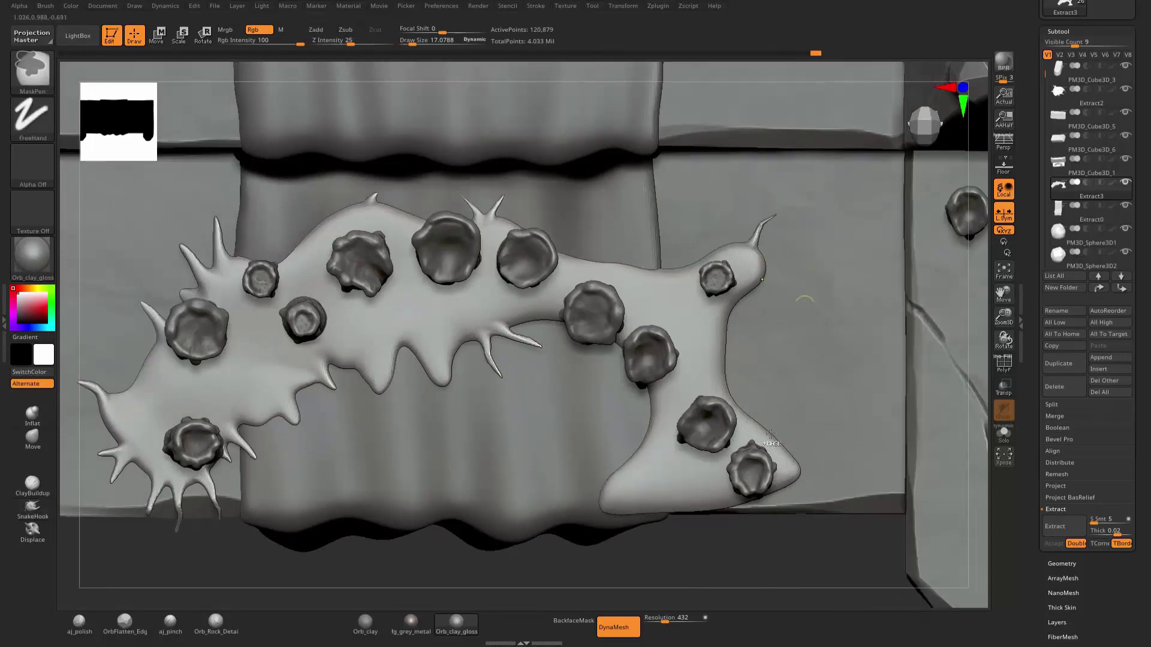
pyautogui.keyDown('ctrl'); pyautogui.moveTo(774, 558); pyautogui.dragTo(827, 578); pyautogui.keyUp('ctrl')
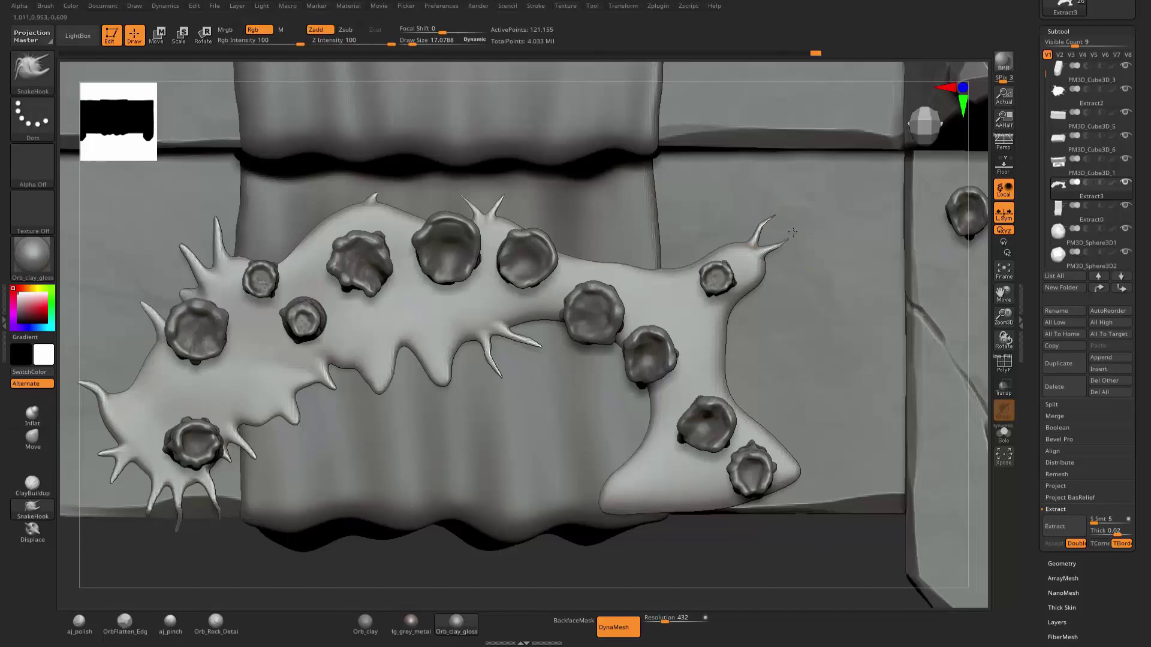
pyautogui.keyDown('ctrl'); pyautogui.moveTo(760, 539); pyautogui.dragTo(801, 548); pyautogui.keyUp('ctrl')
# Pull thin spikes upward and outward from the puddle's right end.
pyautogui.press('s')
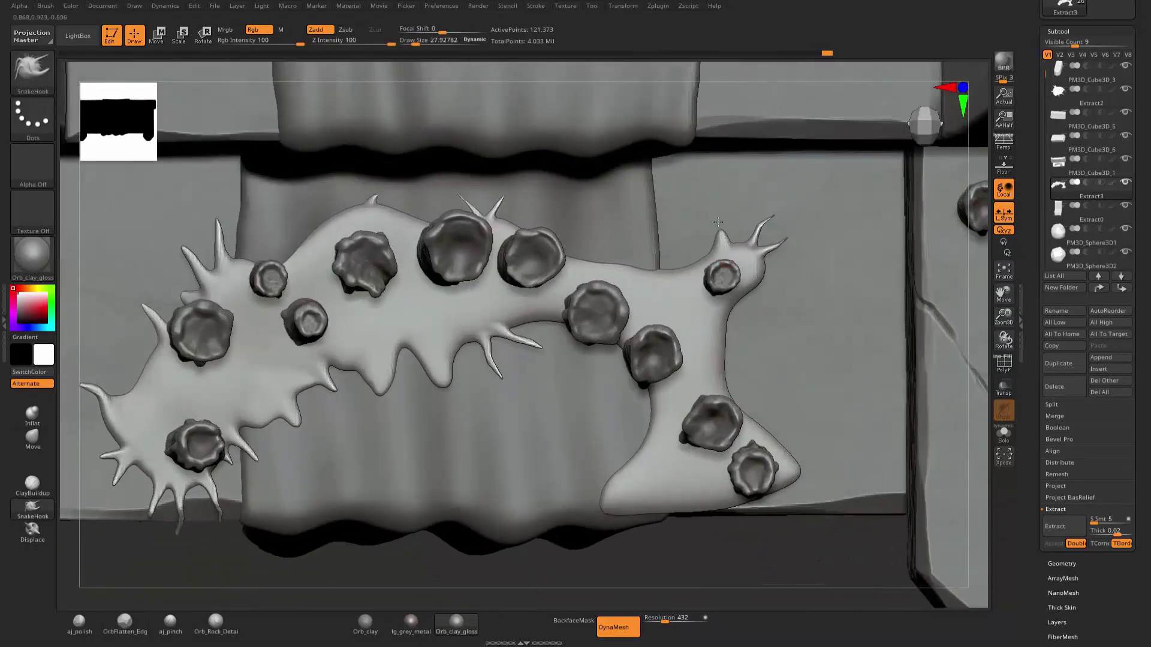
pyautogui.moveTo(718, 223); pyautogui.dragTo(718, 193)
pyautogui.moveTo(741, 293); pyautogui.dragTo(816, 288)
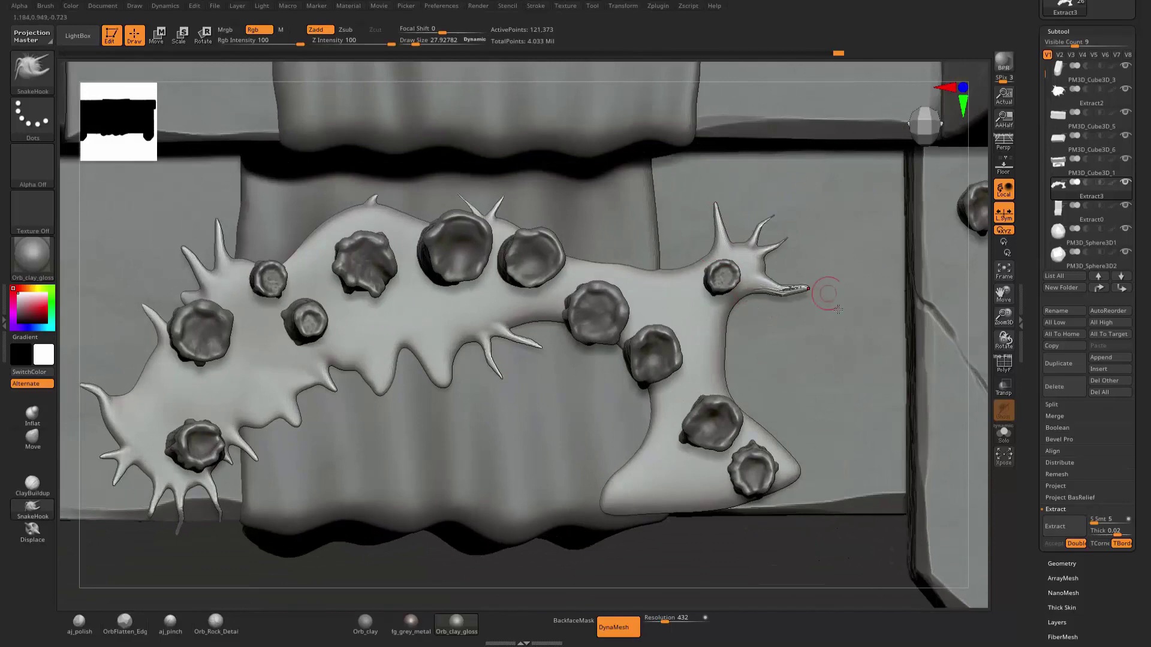
pyautogui.keyDown('shift'); pyautogui.moveTo(818, 556); pyautogui.dragTo(758, 426); pyautogui.keyUp('shift')
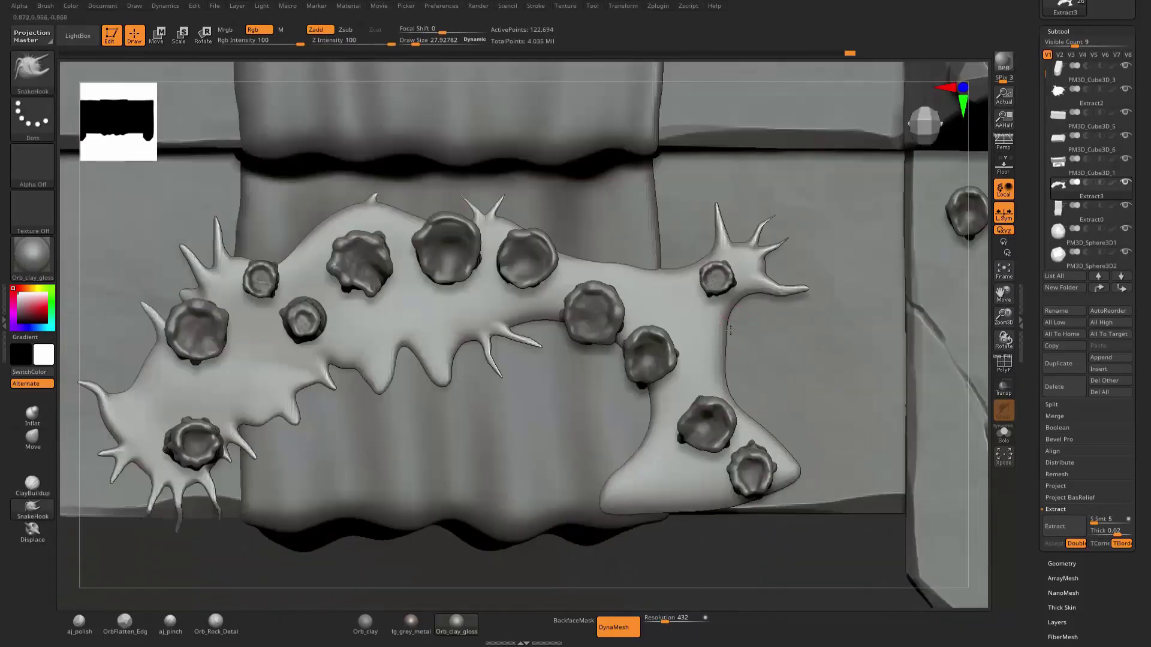
pyautogui.moveTo(728, 318); pyautogui.dragTo(782, 343)
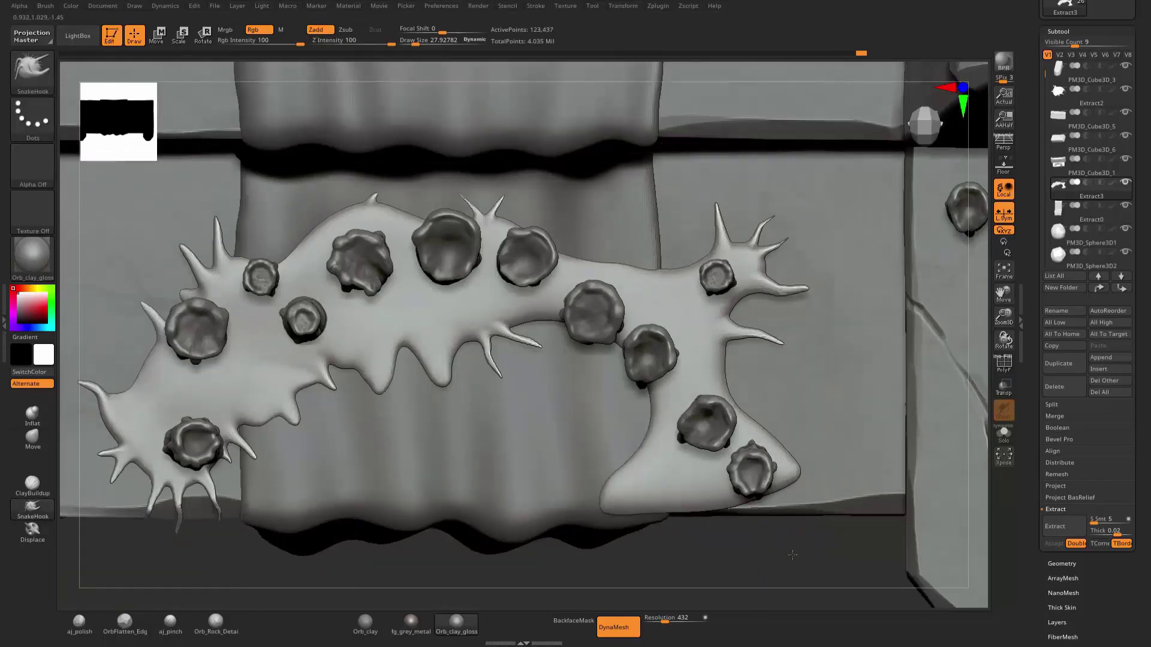
pyautogui.moveTo(803, 533); pyautogui.dragTo(784, 534)
pyautogui.moveTo(717, 551)
pyautogui.mouseDown()
pyautogui.moveTo(651, 439)
pyautogui.moveTo(646, 406)
pyautogui.mouseUp()
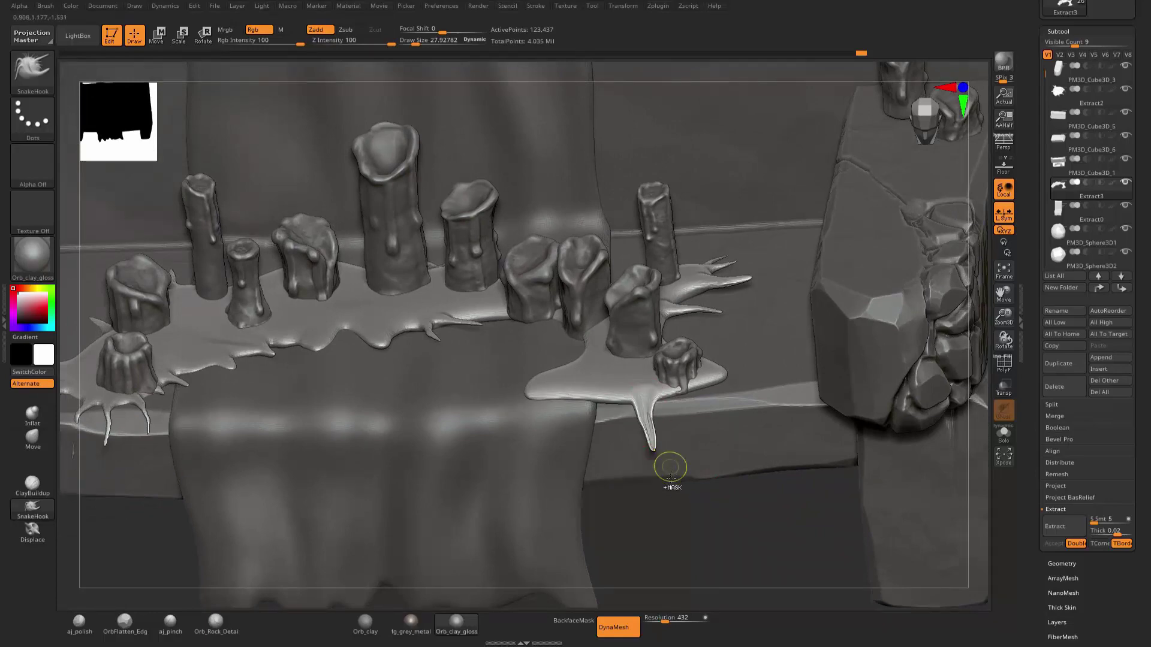
# Undo an unwanted drip and lengthen a spike tip toward the upper right.
pyautogui.hotkey('ctrl', 'z')
pyautogui.press('s')
pyautogui.moveTo(677, 478)
pyautogui.mouseDown()
pyautogui.moveTo(666, 478)
pyautogui.moveTo(703, 602)
pyautogui.moveTo(655, 416)
pyautogui.mouseUp()
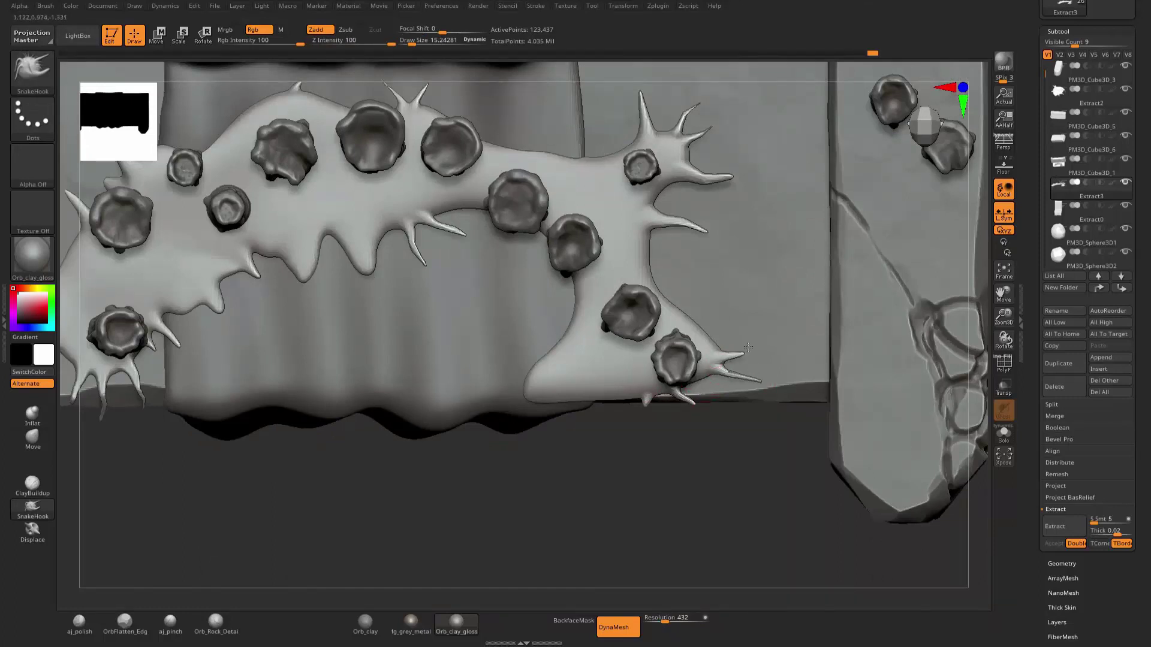
pyautogui.moveTo(748, 348); pyautogui.dragTo(760, 338)
# Orbit between front and top-down views to inspect the candles and drips.
pyautogui.moveTo(721, 475); pyautogui.dragTo(707, 501)
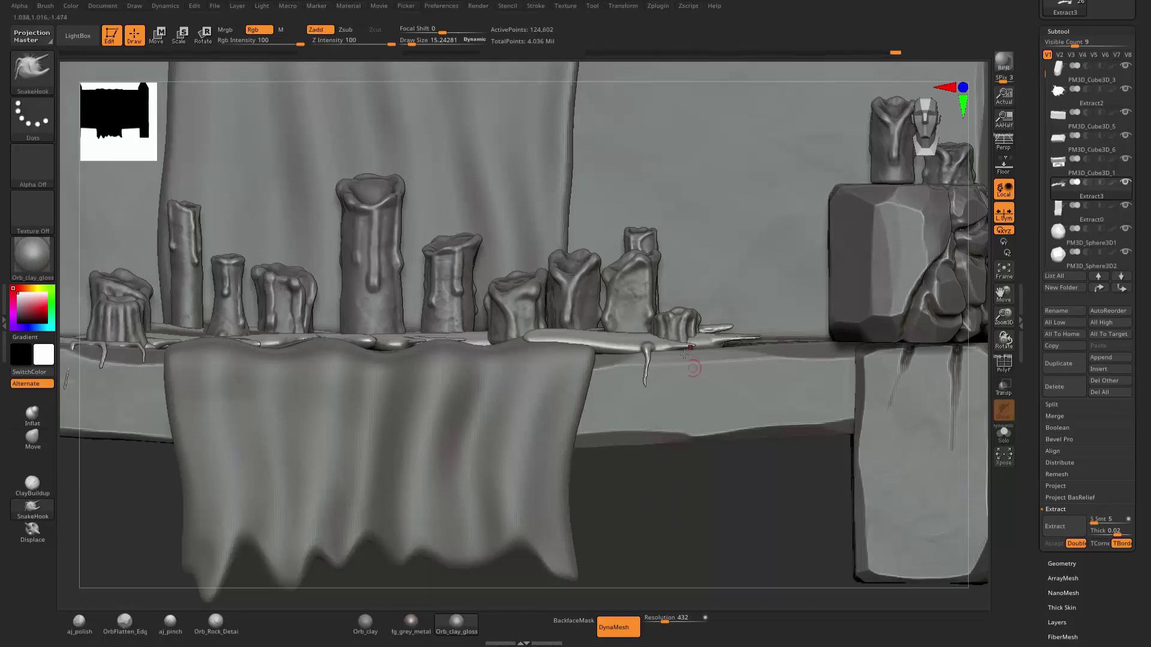
pyautogui.moveTo(683, 476); pyautogui.dragTo(689, 500)
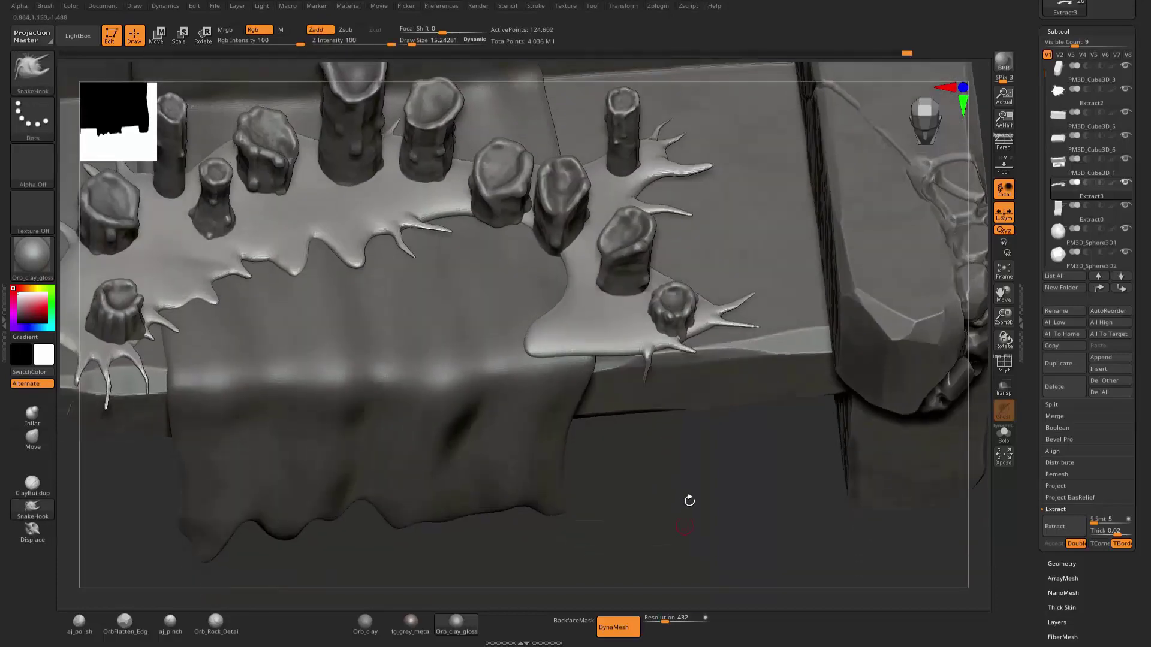
pyautogui.keyDown('shift'); pyautogui.moveTo(705, 448); pyautogui.dragTo(702, 416); pyautogui.keyUp('shift')
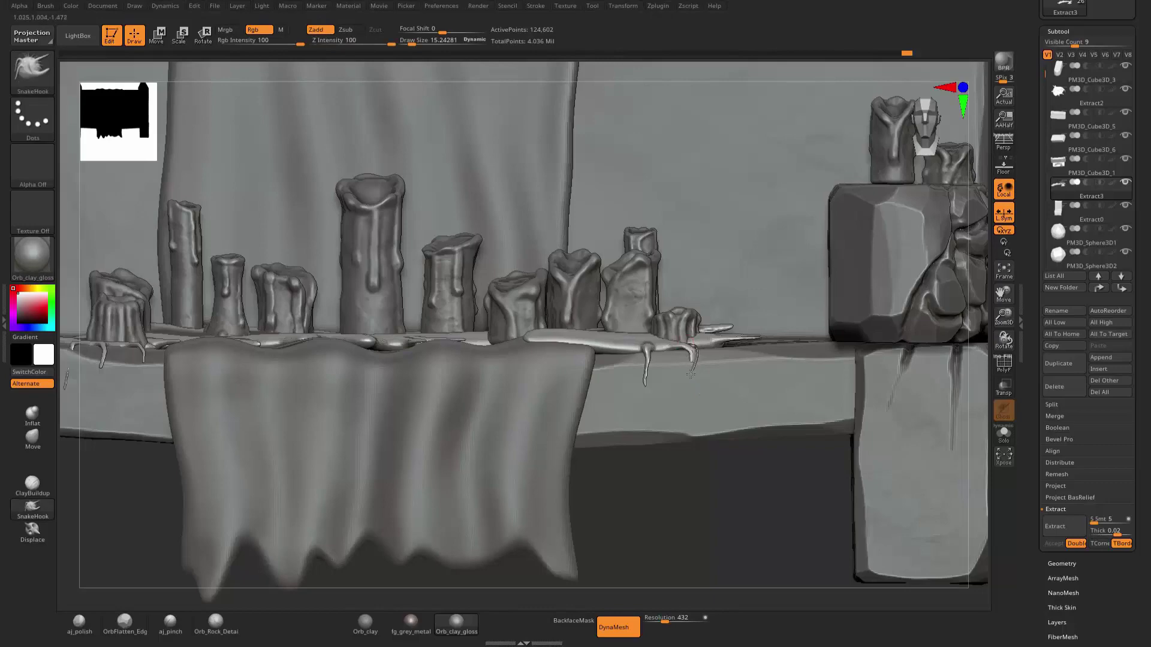
pyautogui.moveTo(712, 504); pyautogui.dragTo(660, 382)
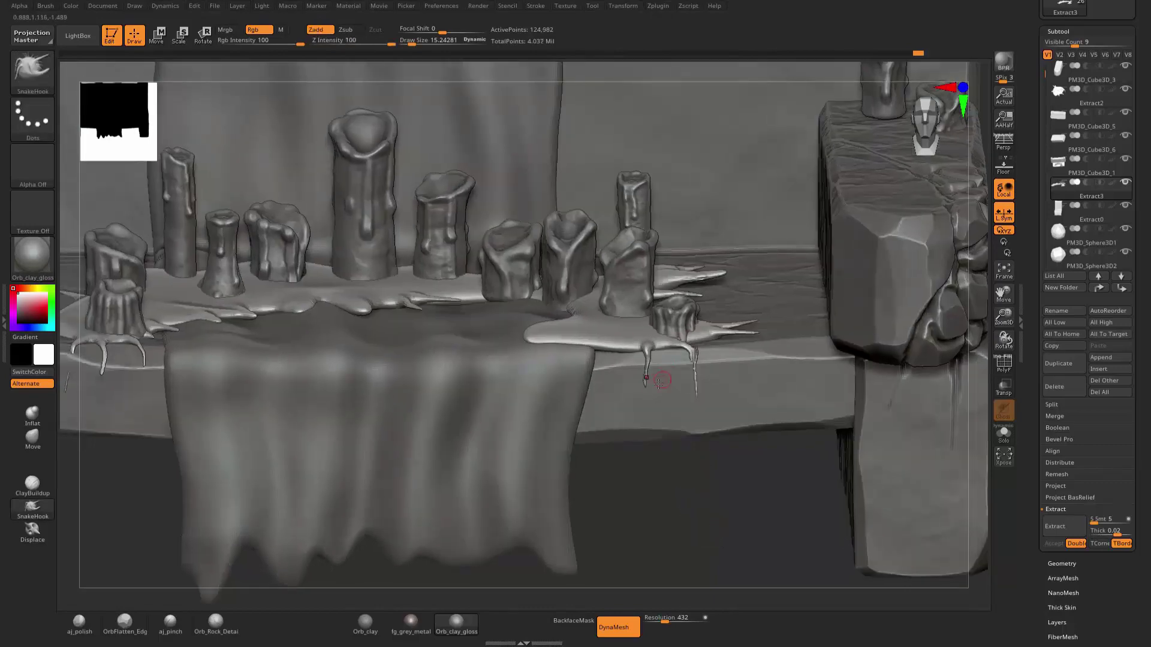
pyautogui.moveTo(696, 519); pyautogui.dragTo(621, 355)
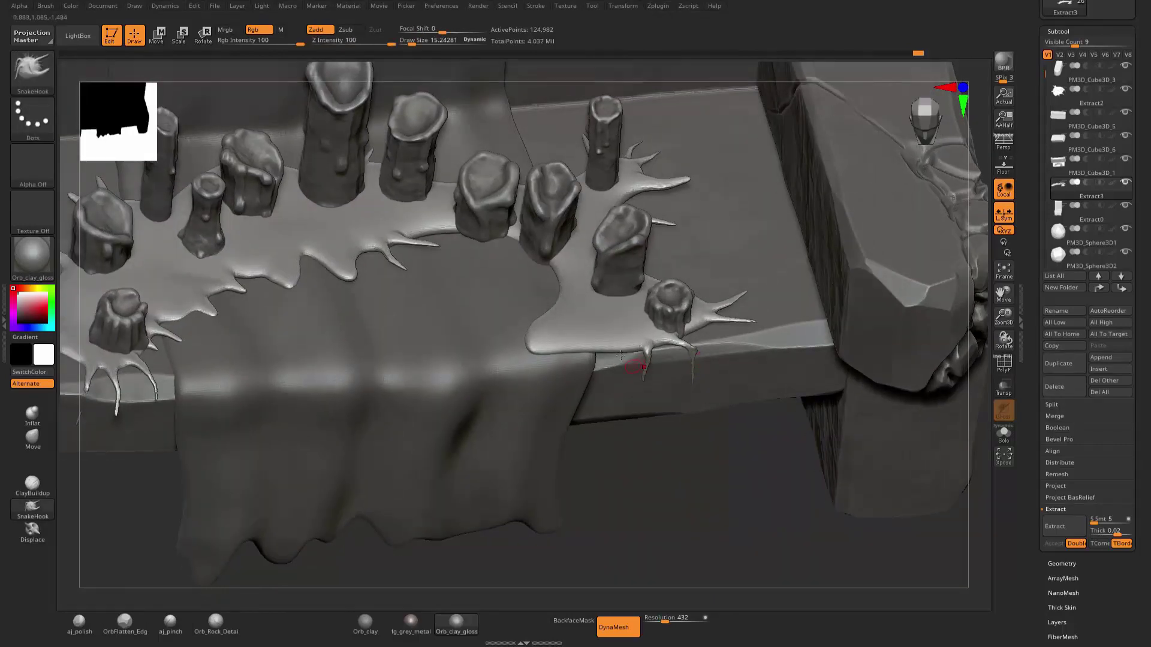
pyautogui.moveTo(629, 415)
pyautogui.keyDown('shift'); pyautogui.mouseDown()
pyautogui.moveTo(647, 487)
pyautogui.moveTo(568, 362)
pyautogui.moveTo(644, 435)
pyautogui.moveTo(614, 391)
pyautogui.mouseUp(); pyautogui.keyUp('shift')
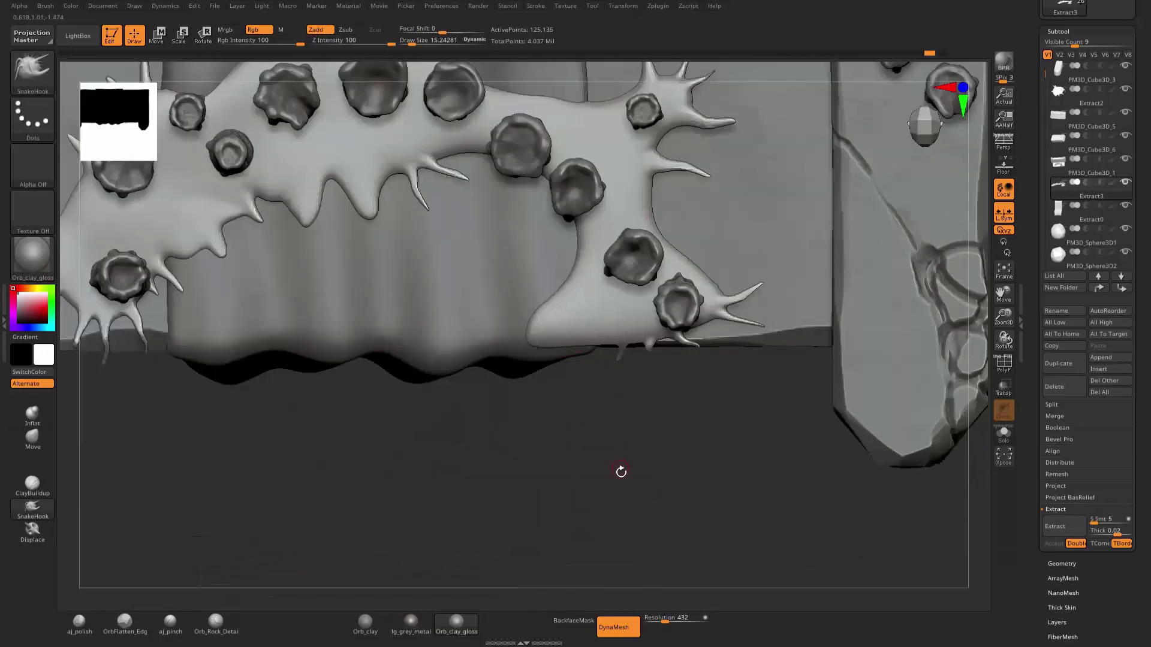
pyautogui.moveTo(621, 486)
pyautogui.mouseDown()
pyautogui.moveTo(618, 335)
pyautogui.moveTo(539, 353)
pyautogui.moveTo(534, 339)
pyautogui.mouseUp()
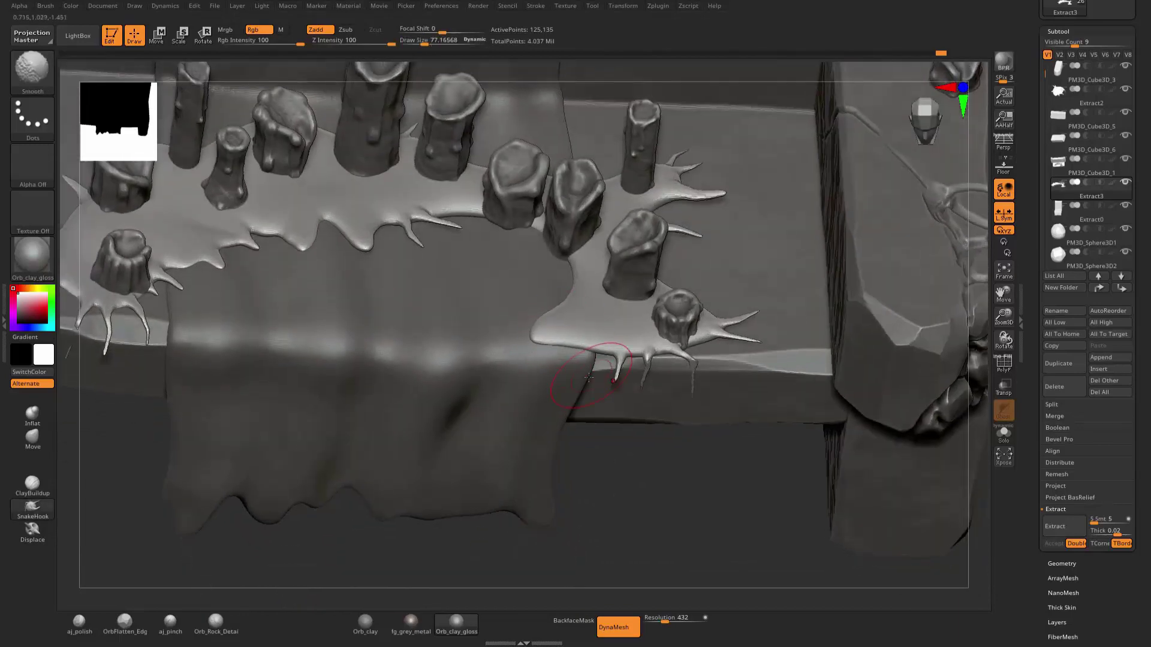
pyautogui.moveTo(605, 462)
pyautogui.mouseDown()
pyautogui.moveTo(651, 470)
pyautogui.moveTo(641, 475)
pyautogui.moveTo(658, 334)
pyautogui.mouseUp()
# Lengthen a spike tip and pull more drips from the puddle's upper-left edge.
pyautogui.press('s')
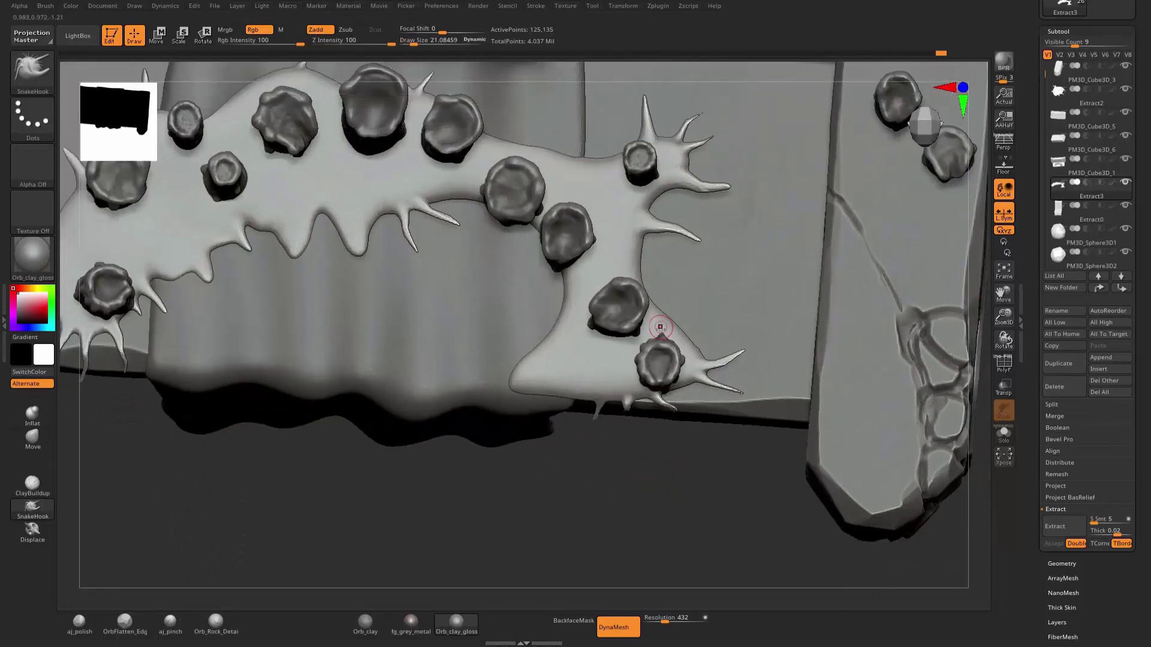
pyautogui.moveTo(693, 286); pyautogui.dragTo(704, 278)
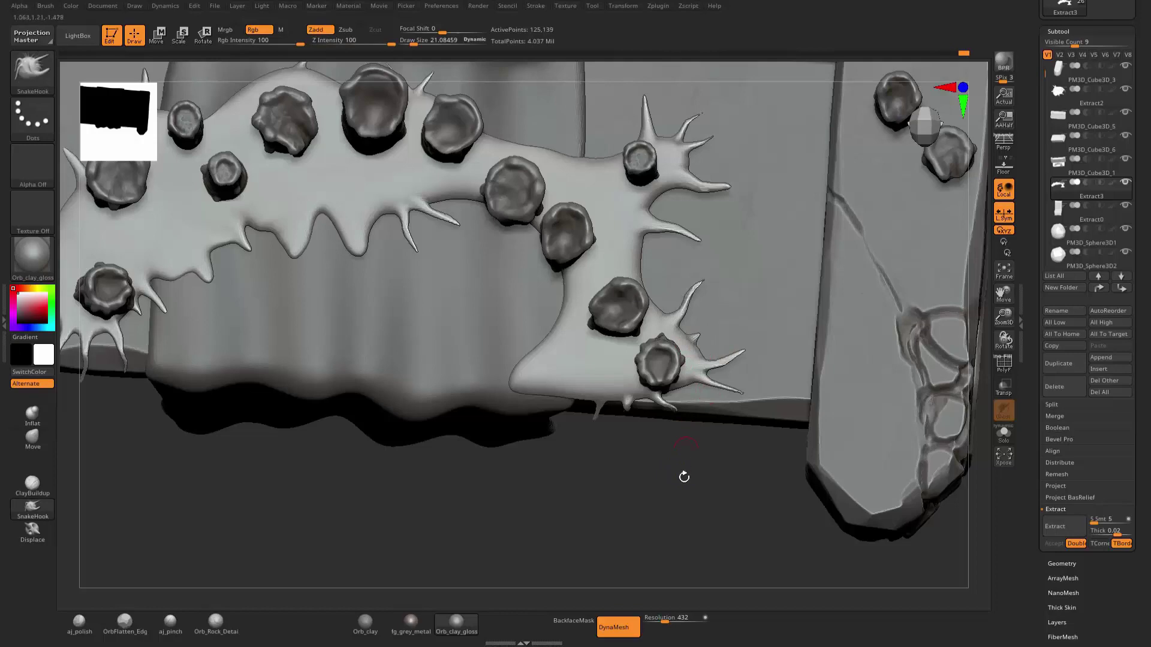
pyautogui.moveTo(684, 475)
pyautogui.mouseDown()
pyautogui.moveTo(653, 378)
pyautogui.moveTo(623, 402)
pyautogui.mouseUp()
pyautogui.moveTo(652, 546); pyautogui.dragTo(368, 258)
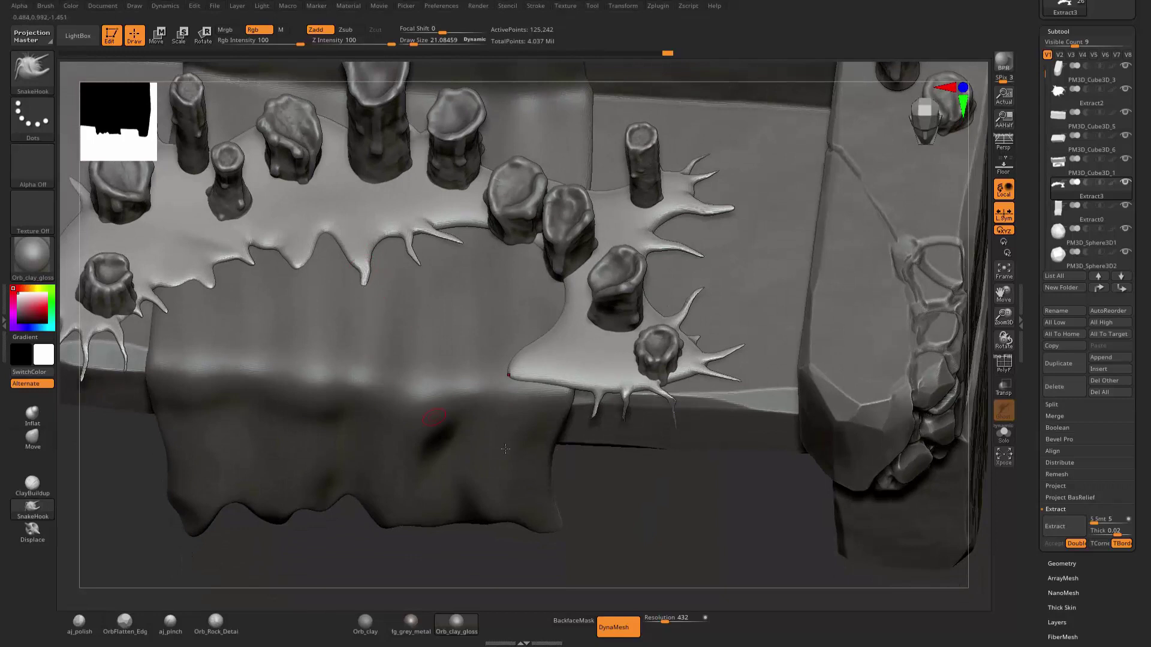
pyautogui.moveTo(434, 417); pyautogui.dragTo(645, 501)
pyautogui.moveTo(362, 274); pyautogui.dragTo(335, 237)
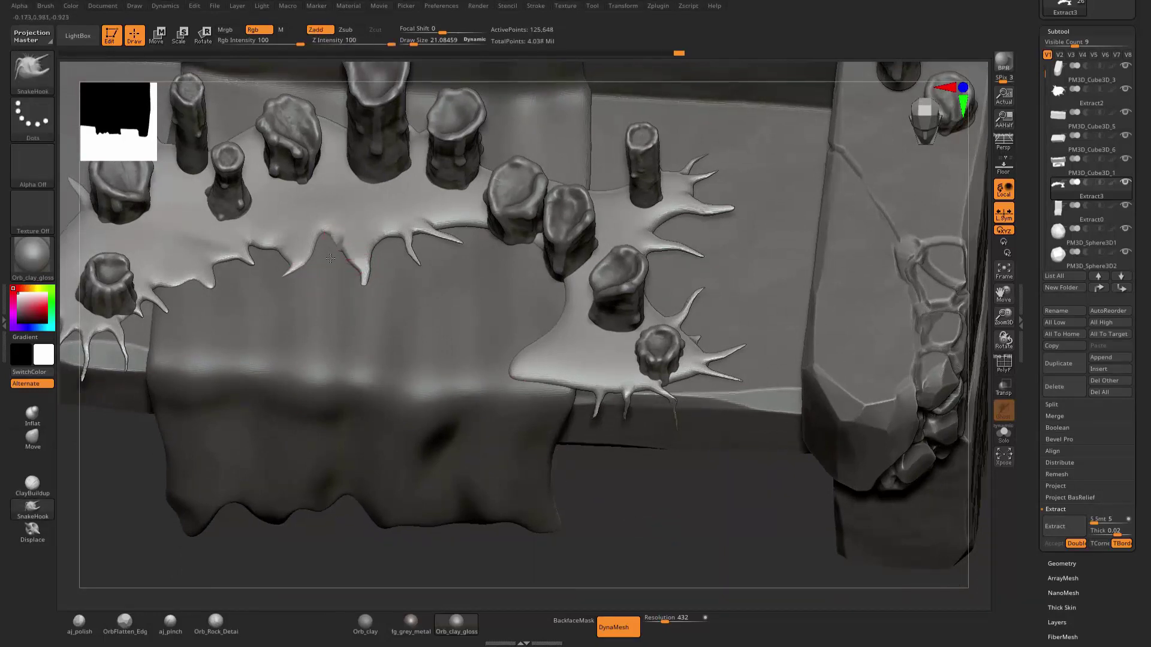
pyautogui.moveTo(650, 516); pyautogui.dragTo(663, 522)
# Set DynaMesh resolution to 720, then reshape the puddle and right-side drip with Move.
pyautogui.moveTo(664, 618); pyautogui.dragTo(680, 618)
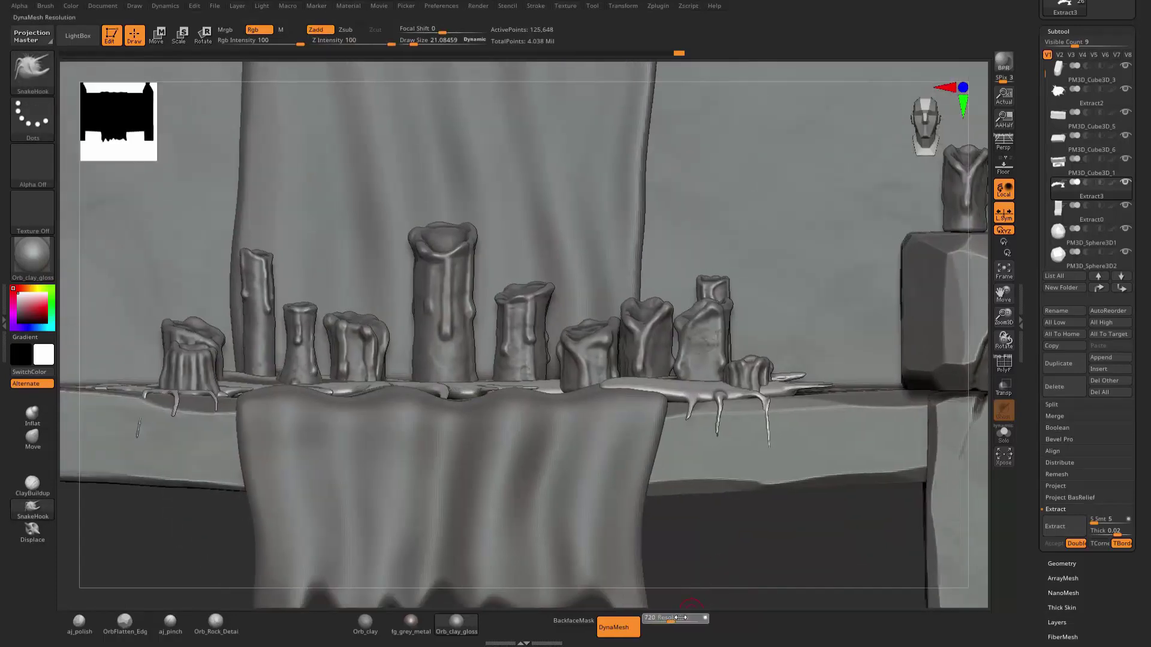
pyautogui.press('s')
pyautogui.moveTo(722, 538); pyautogui.dragTo(757, 538)
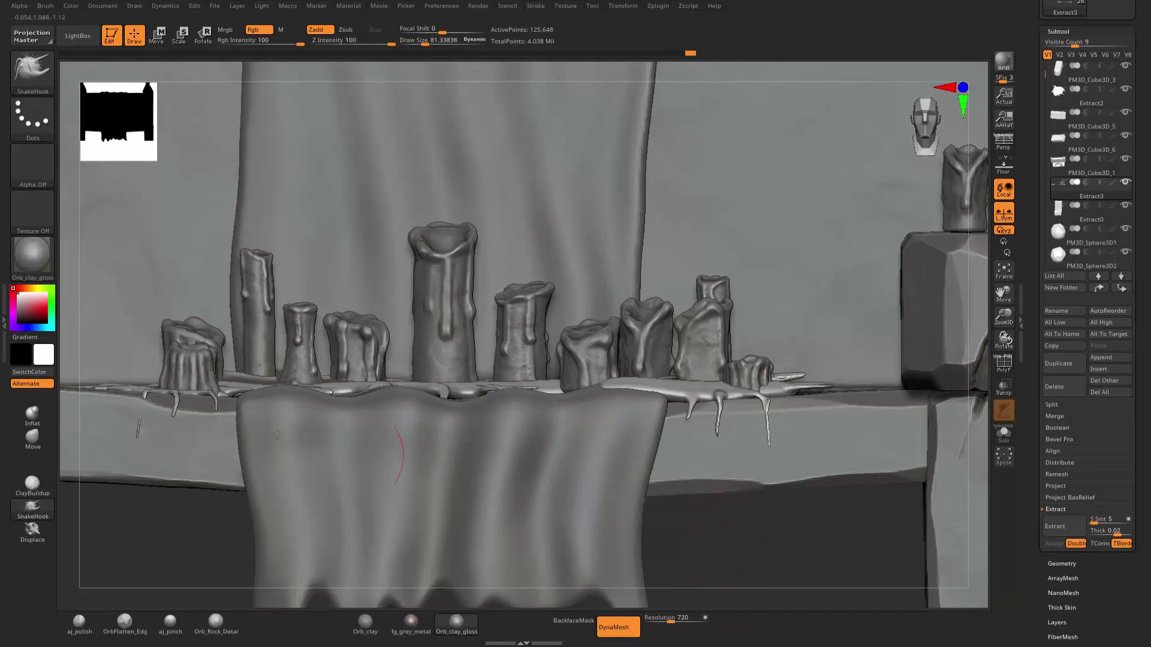
pyautogui.moveTo(187, 490); pyautogui.dragTo(69, 419)
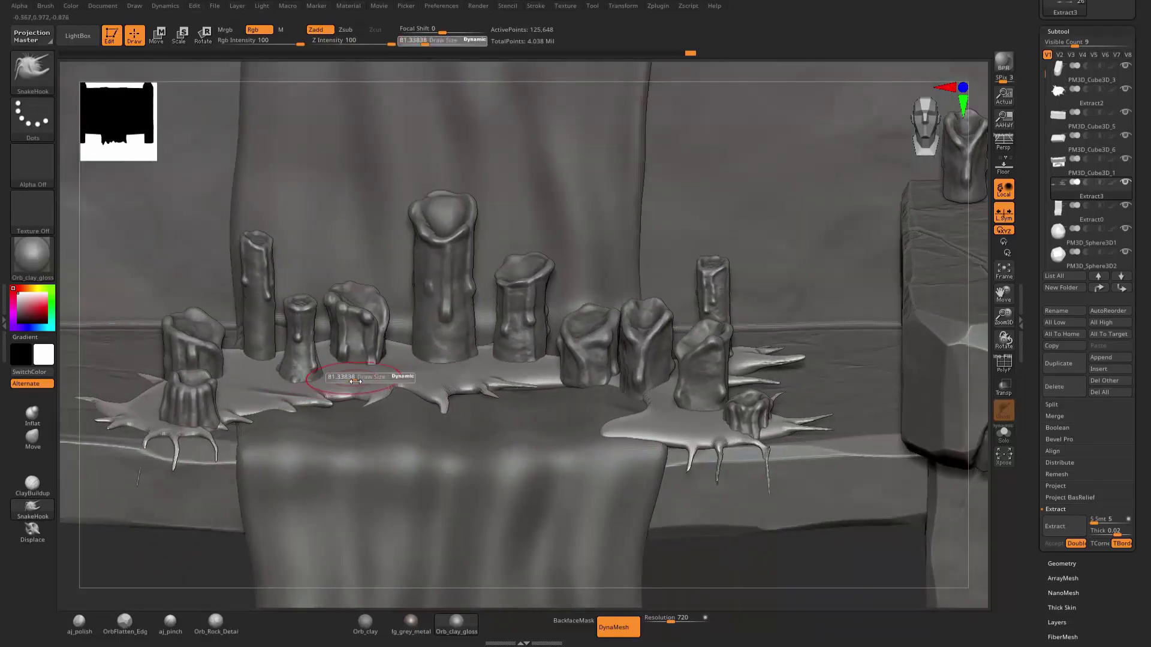
pyautogui.click(33, 437)
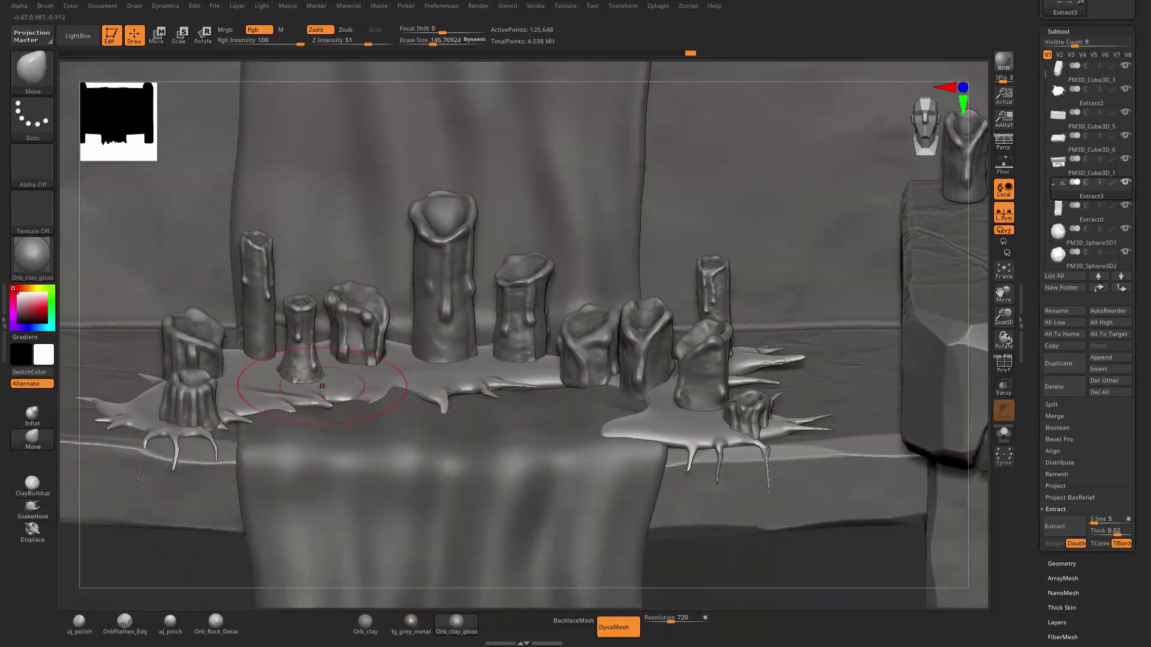
pyautogui.moveTo(424, 400); pyautogui.dragTo(489, 376)
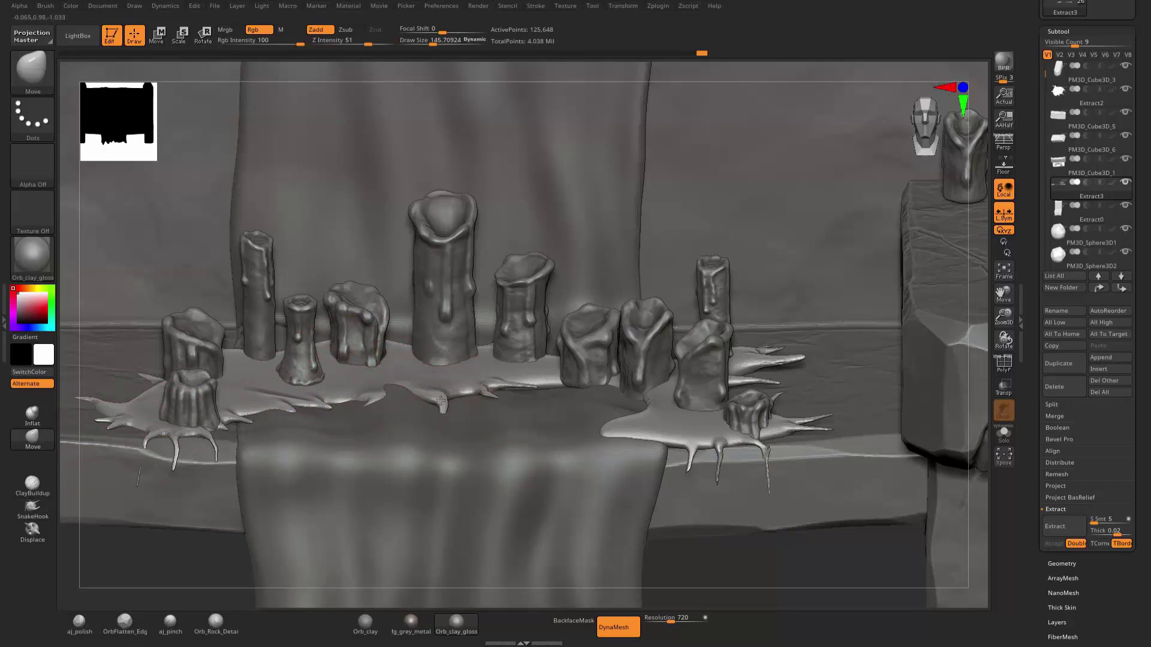
pyautogui.moveTo(776, 359); pyautogui.dragTo(793, 370)
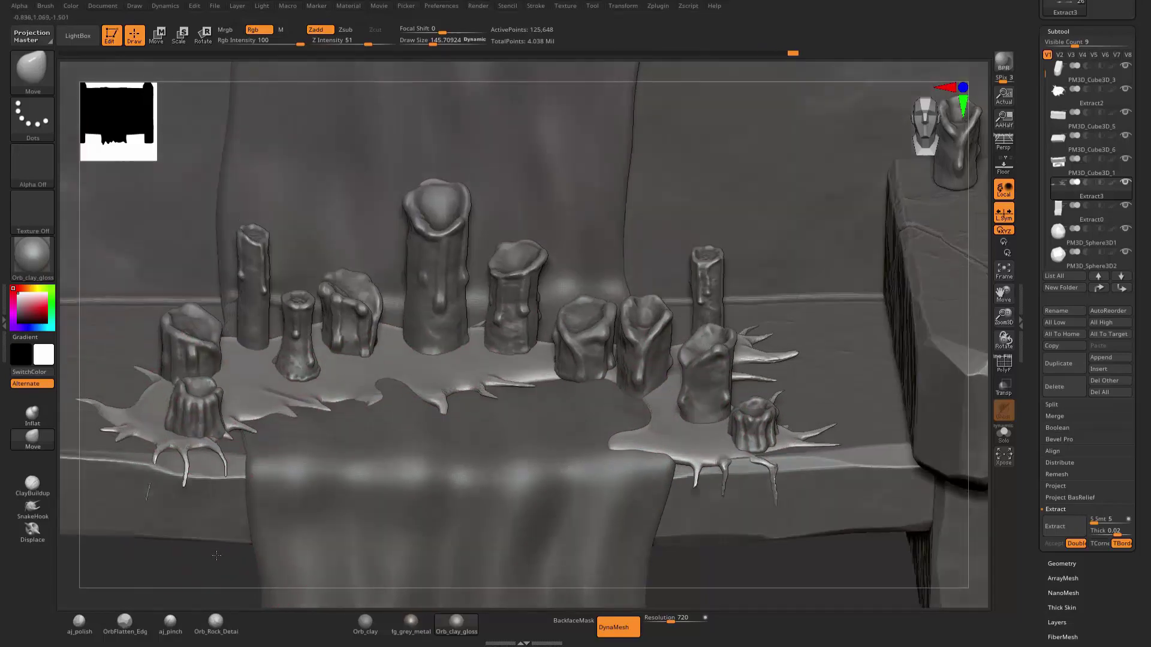
# Bring the view higher and closer over the candles and reduce the brush size.
pyautogui.moveTo(162, 390); pyautogui.dragTo(386, 308, button='right')
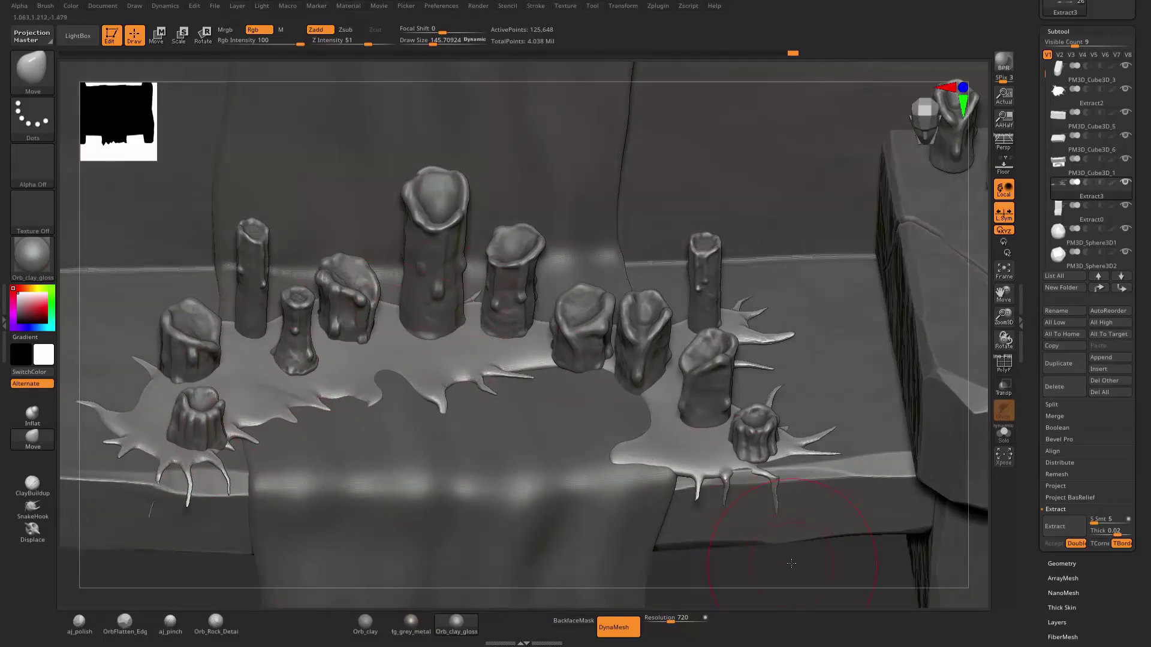
pyautogui.keyDown('alt'); pyautogui.moveTo(791, 563); pyautogui.dragTo(791, 524, button='right'); pyautogui.keyUp('alt')
pyautogui.press('s')
pyautogui.moveTo(803, 530); pyautogui.dragTo(779, 530)
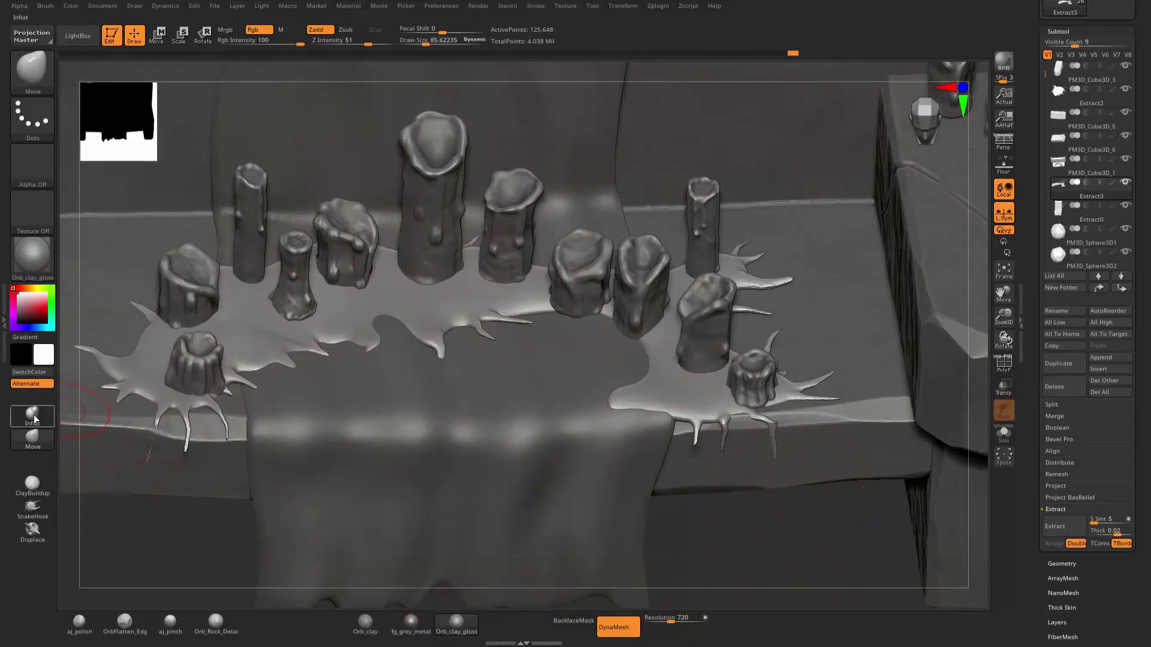
# Inflate two spike tips at the puddle's front-left with Inflat at size ~30.
pyautogui.click(34, 419)
pyautogui.press('s')
pyautogui.moveTo(288, 334); pyautogui.dragTo(270, 333)
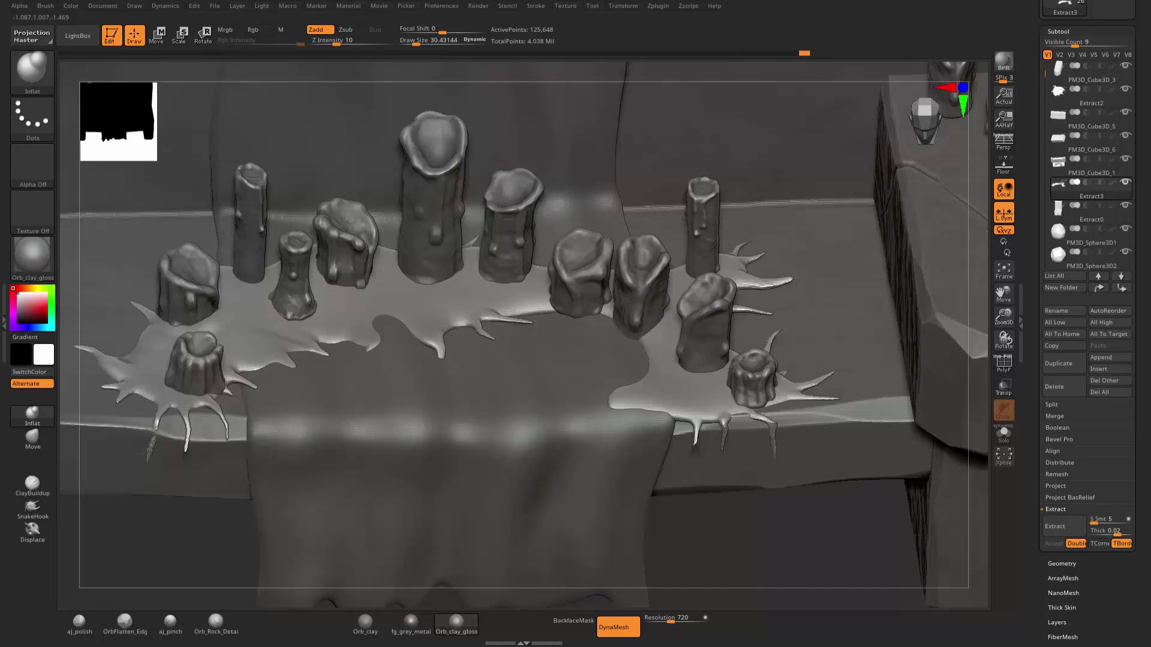
pyautogui.moveTo(151, 457); pyautogui.dragTo(147, 450)
pyautogui.moveTo(221, 423); pyautogui.dragTo(225, 430)
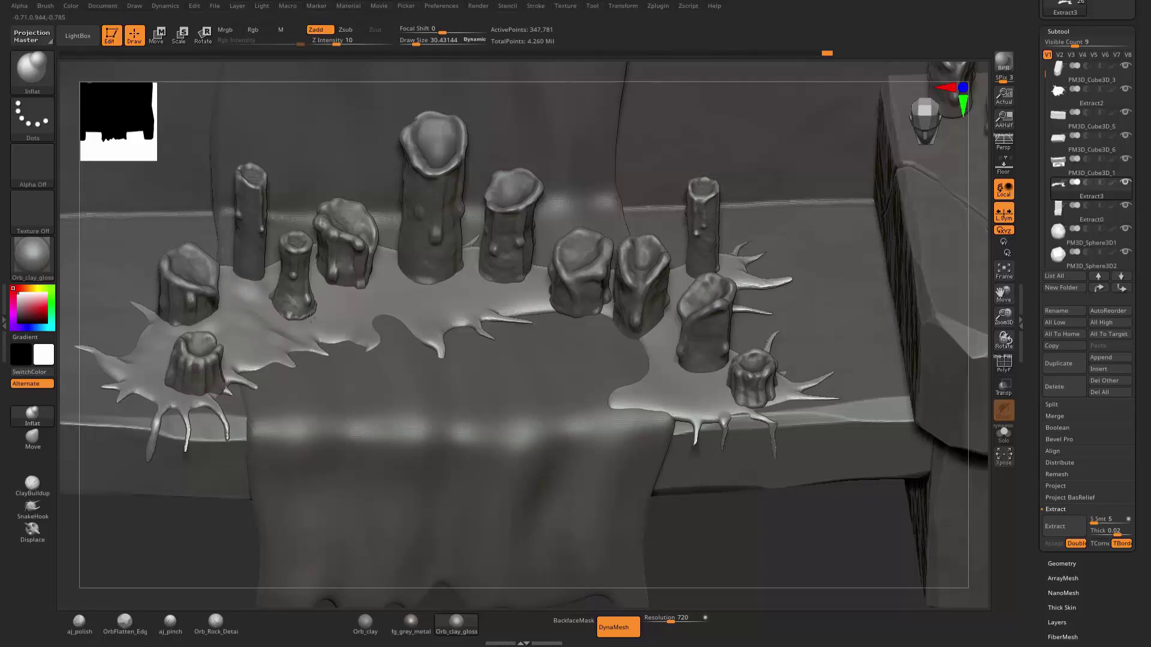
# Set Z Intensity to 13, brush size ~28, and fatten the right-front drip.
pyautogui.press('[')
pyautogui.press('[')
pyautogui.moveTo(356, 43); pyautogui.dragTo(361, 43)
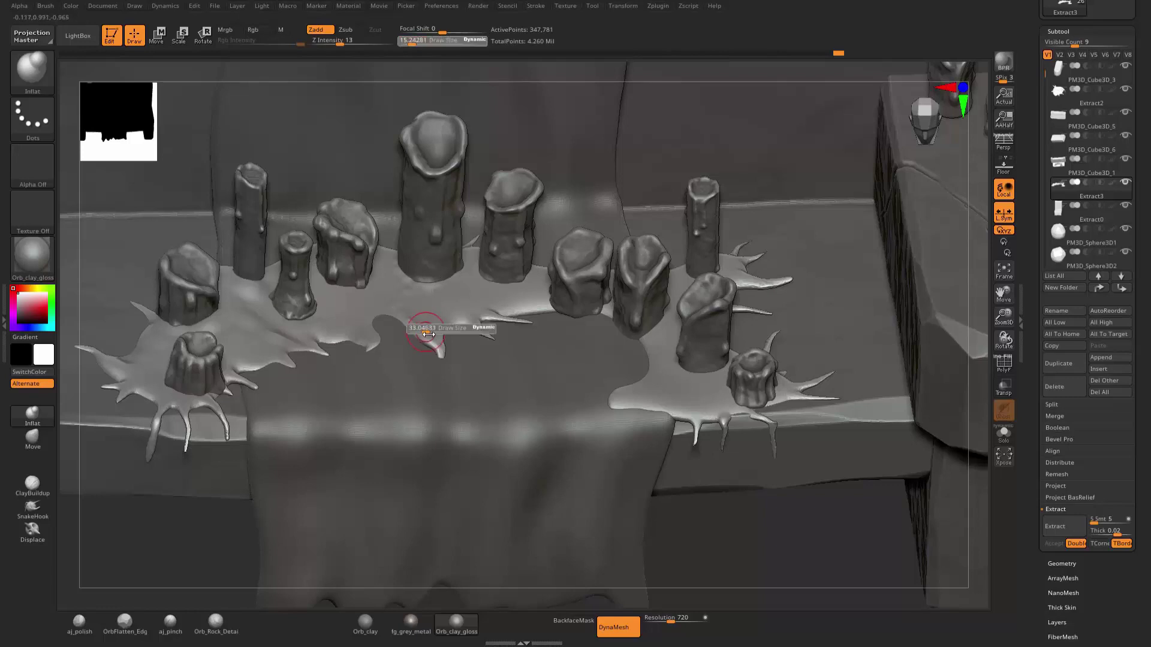
pyautogui.press(']')
pyautogui.press(']')
pyautogui.press(']')
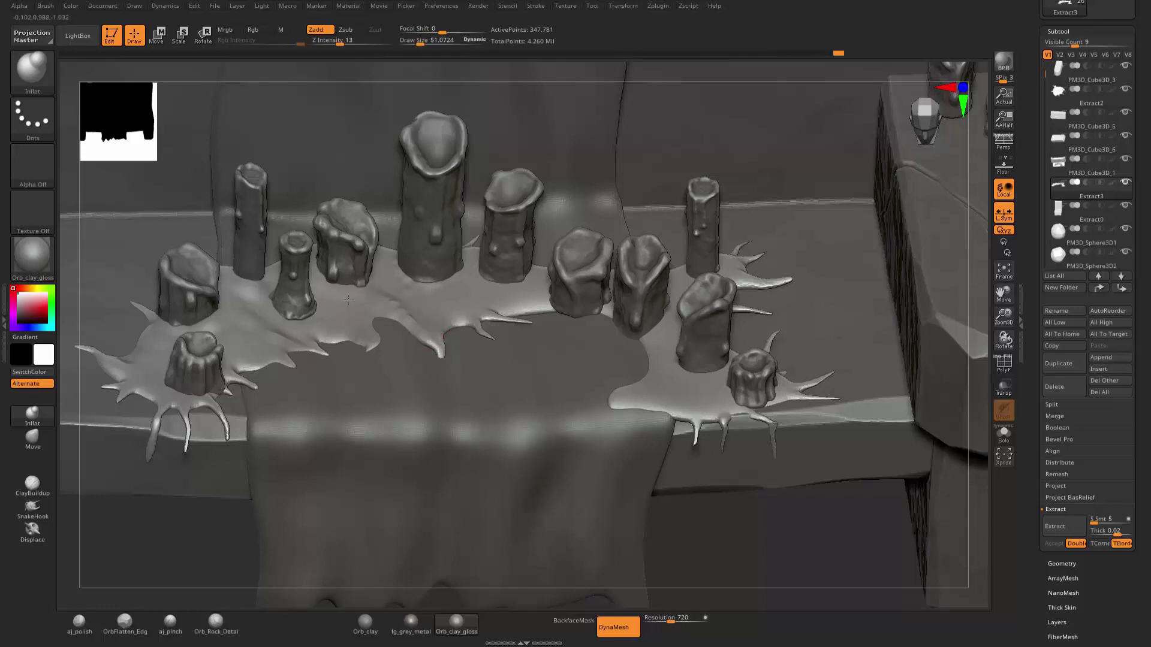
pyautogui.press('[')
pyautogui.press('[')
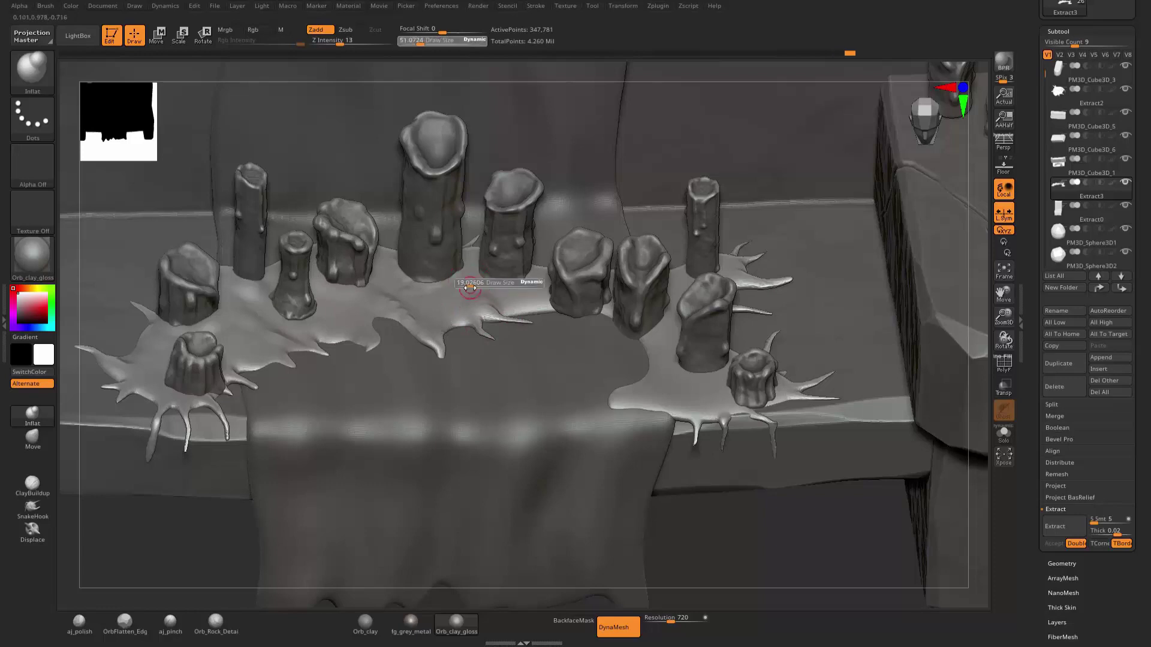
pyautogui.press('[')
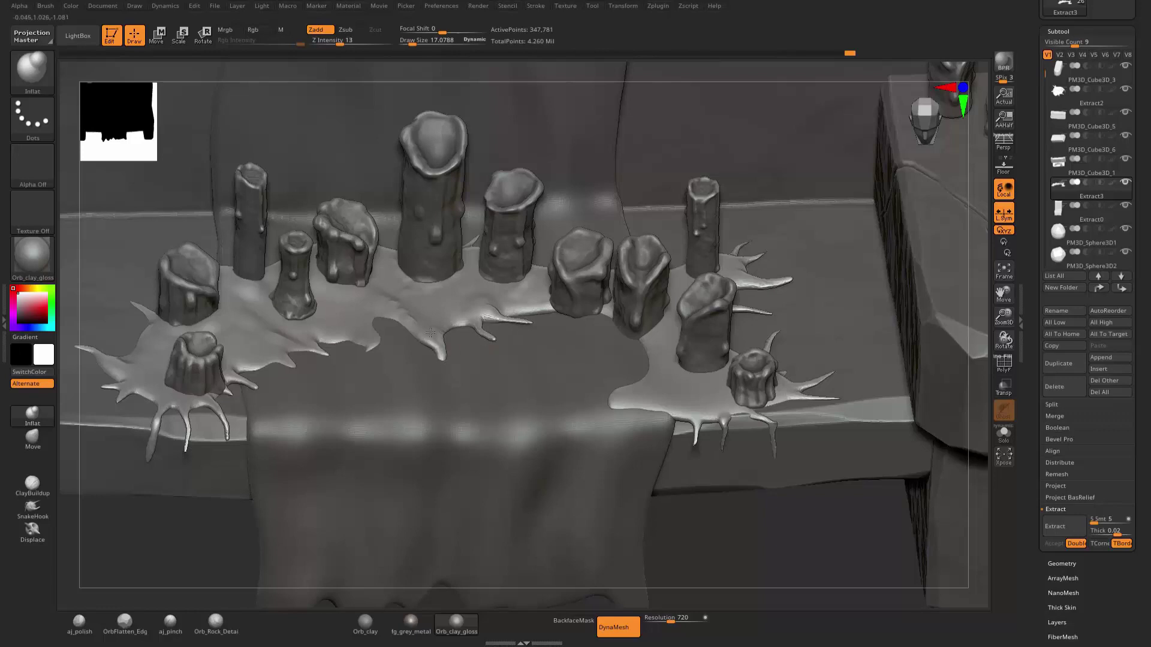
pyautogui.press(']')
pyautogui.moveTo(753, 514); pyautogui.dragTo(773, 451)
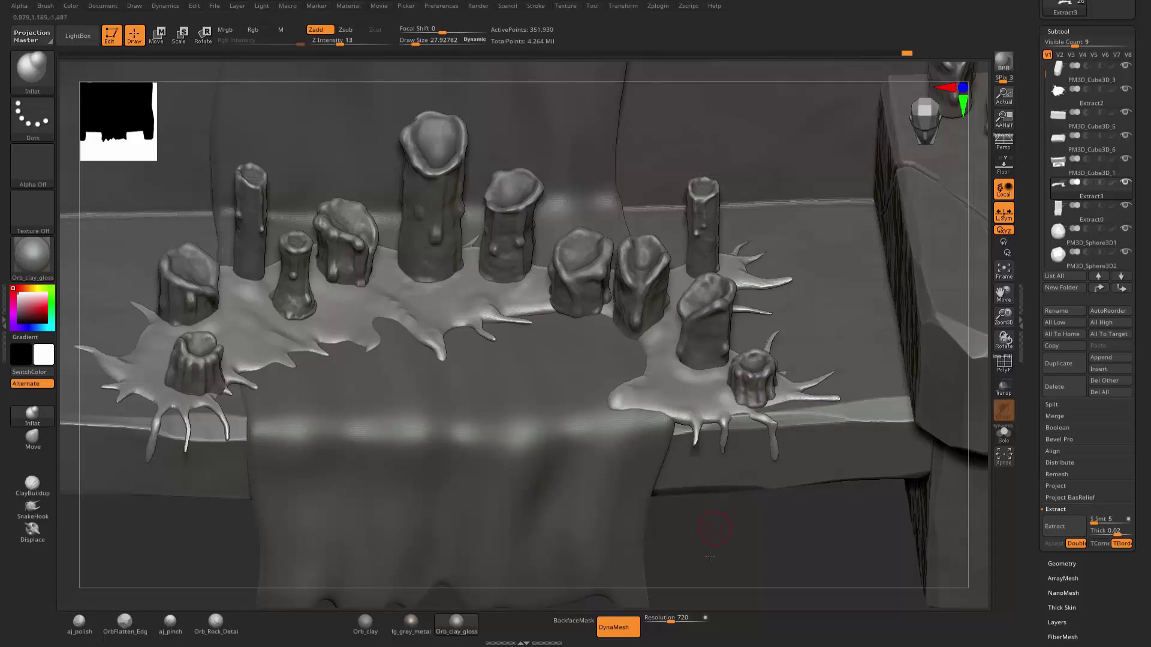
# Curl two right-side spike tips into hooks and pull a new small spike.
pyautogui.moveTo(709, 556); pyautogui.dragTo(733, 204, button='right')
pyautogui.moveTo(753, 180); pyautogui.dragTo(783, 168)
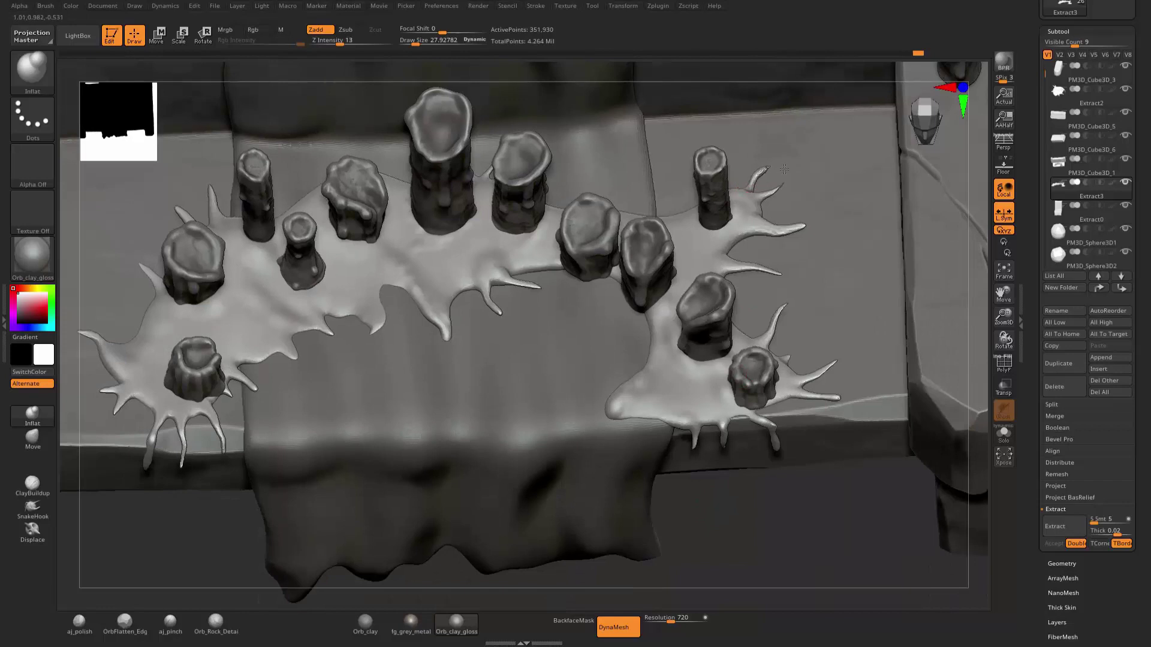
pyautogui.moveTo(758, 264); pyautogui.dragTo(747, 262)
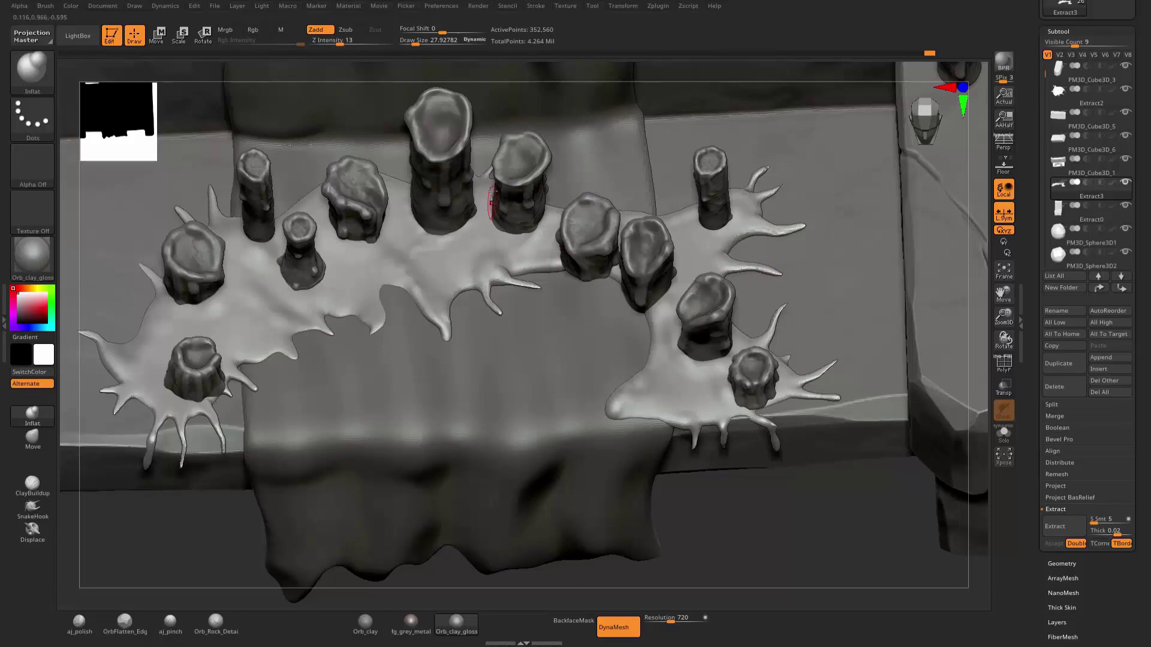
pyautogui.moveTo(601, 317); pyautogui.dragTo(496, 140, button='right')
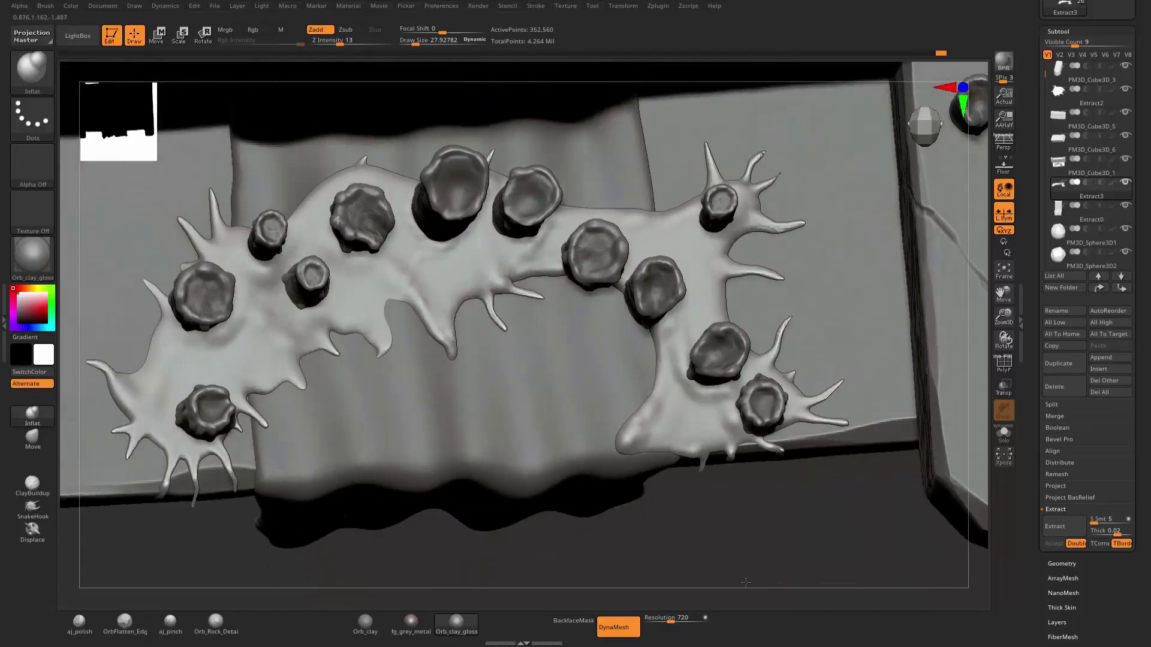
pyautogui.moveTo(460, 159); pyautogui.dragTo(451, 150)
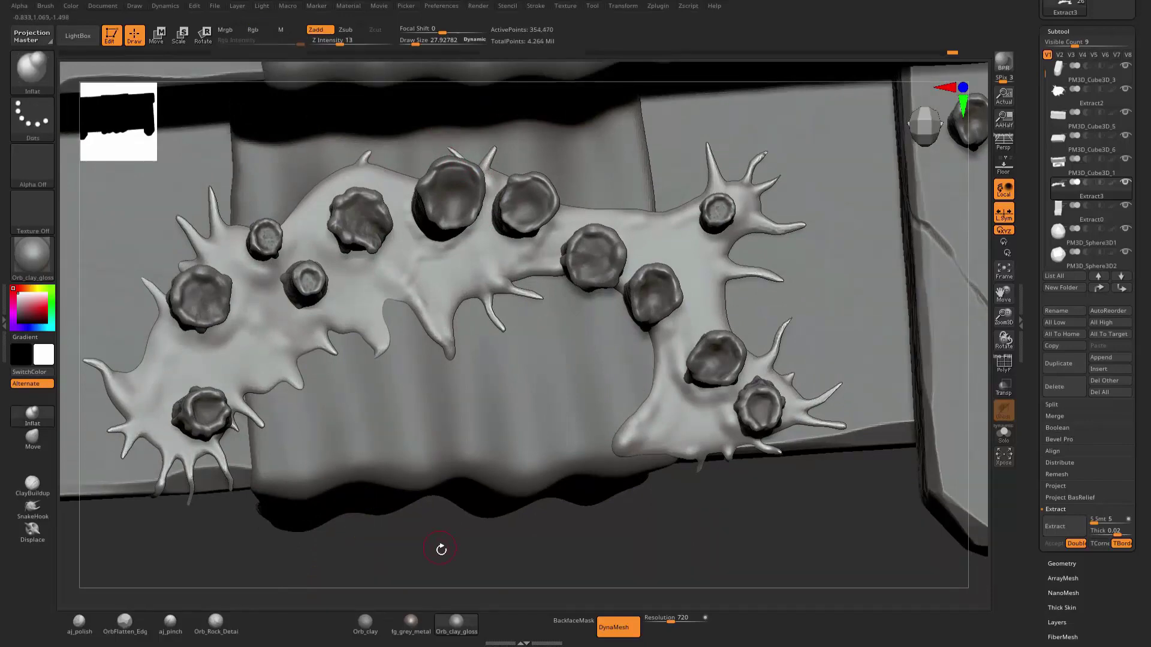
# Swell the puddle surface near the candles, then choose the FP_Metal_01 brush.
pyautogui.moveTo(442, 548)
pyautogui.mouseDown(button='right')
pyautogui.moveTo(434, 298)
pyautogui.moveTo(390, 254)
pyautogui.mouseUp(button='right')
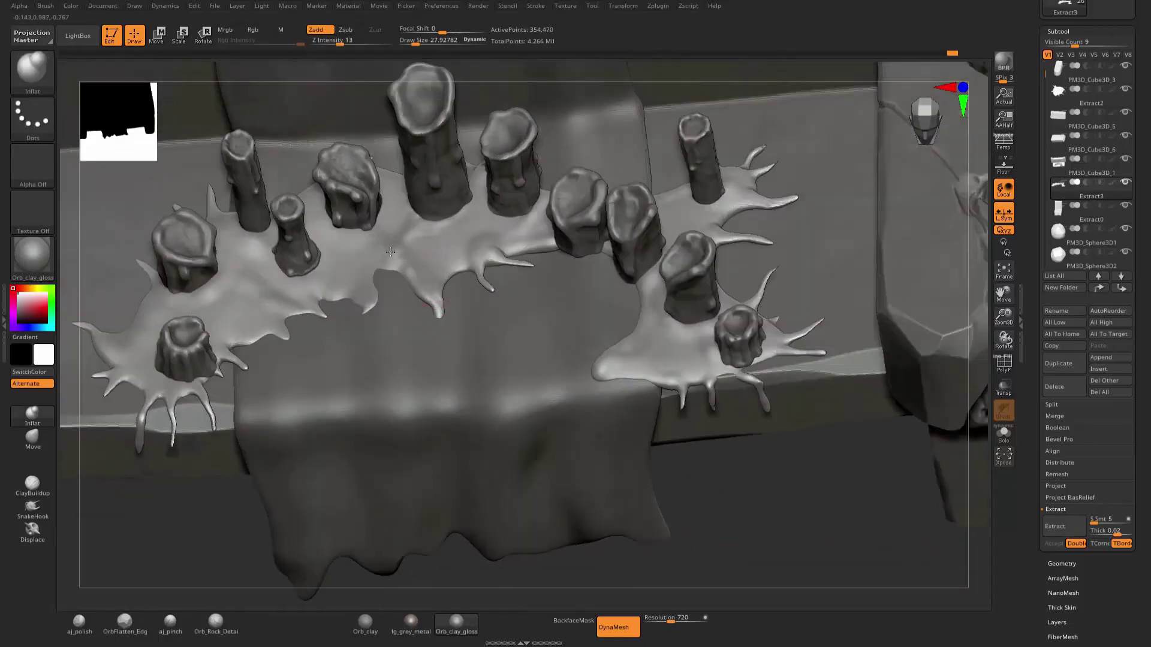
pyautogui.moveTo(390, 252); pyautogui.dragTo(392, 228)
pyautogui.moveTo(470, 293); pyautogui.dragTo(812, 466, button='right')
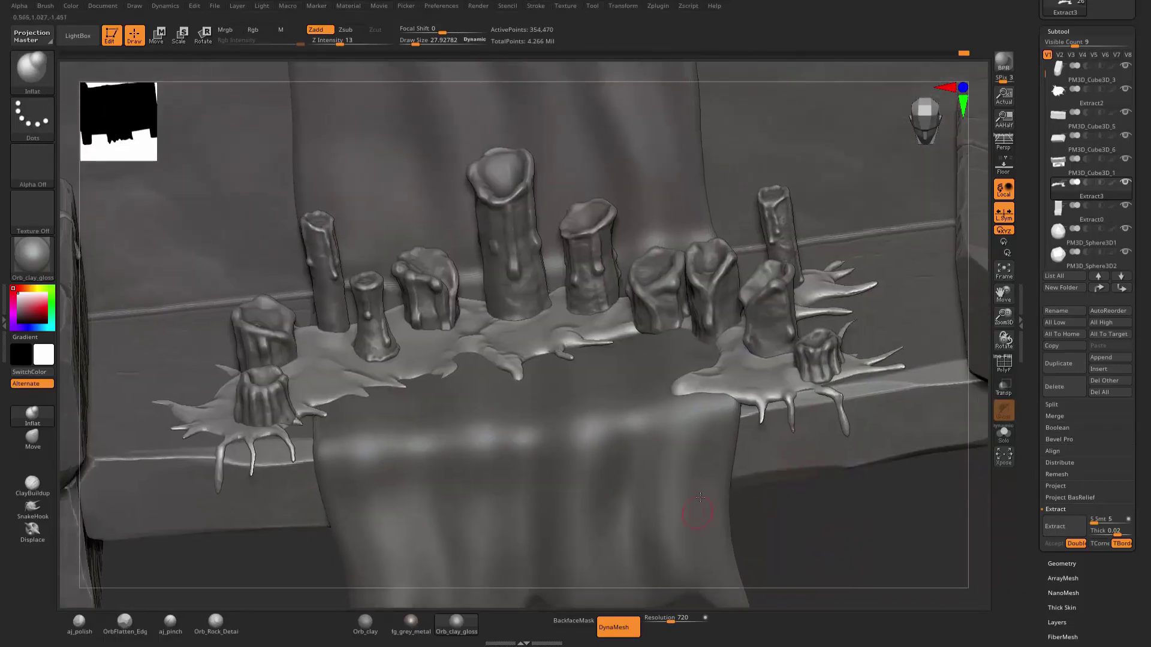
pyautogui.press('b')
pyautogui.click(904, 522)
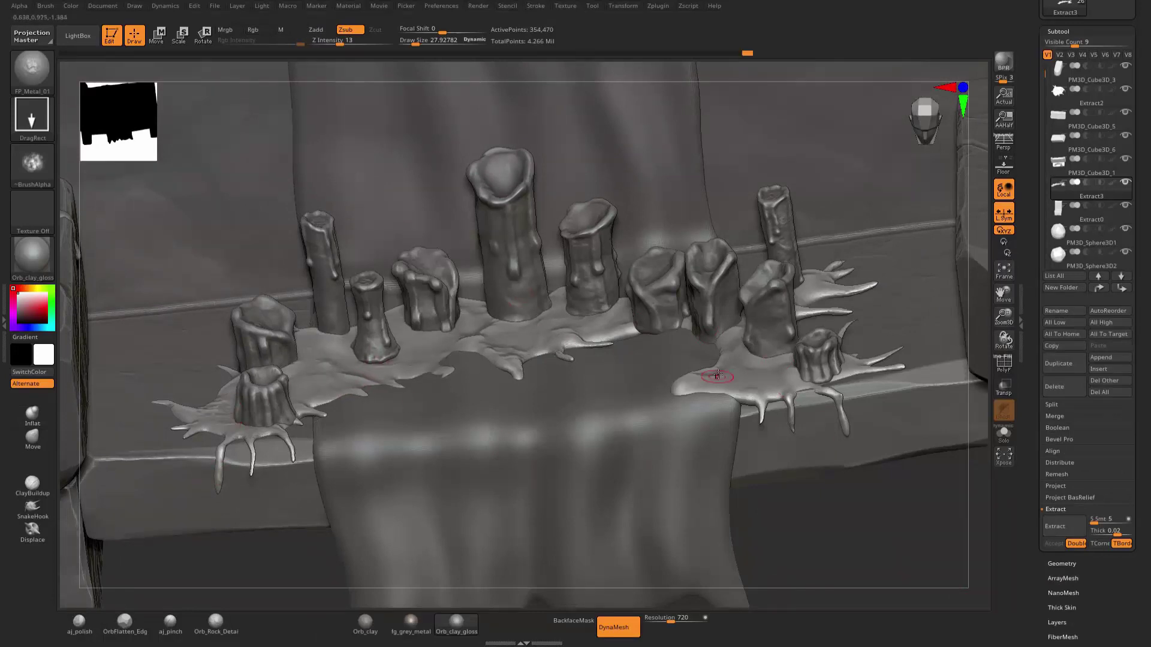
pyautogui.moveTo(848, 534); pyautogui.dragTo(768, 342, button='right')
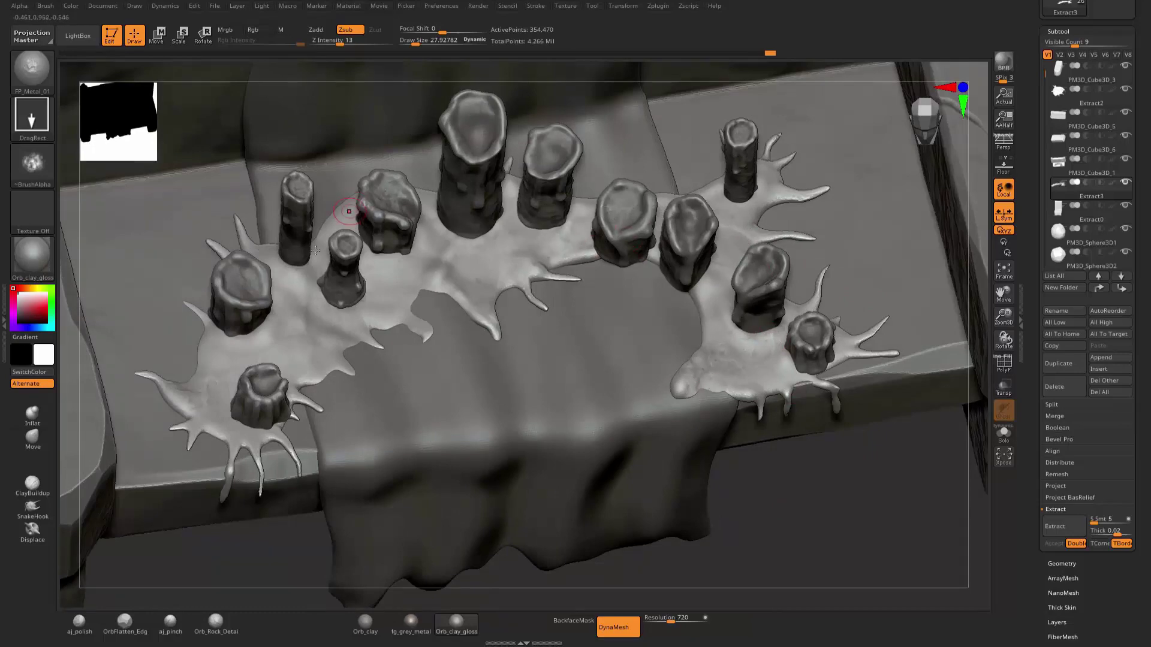
pyautogui.hotkey('shift', 'x')
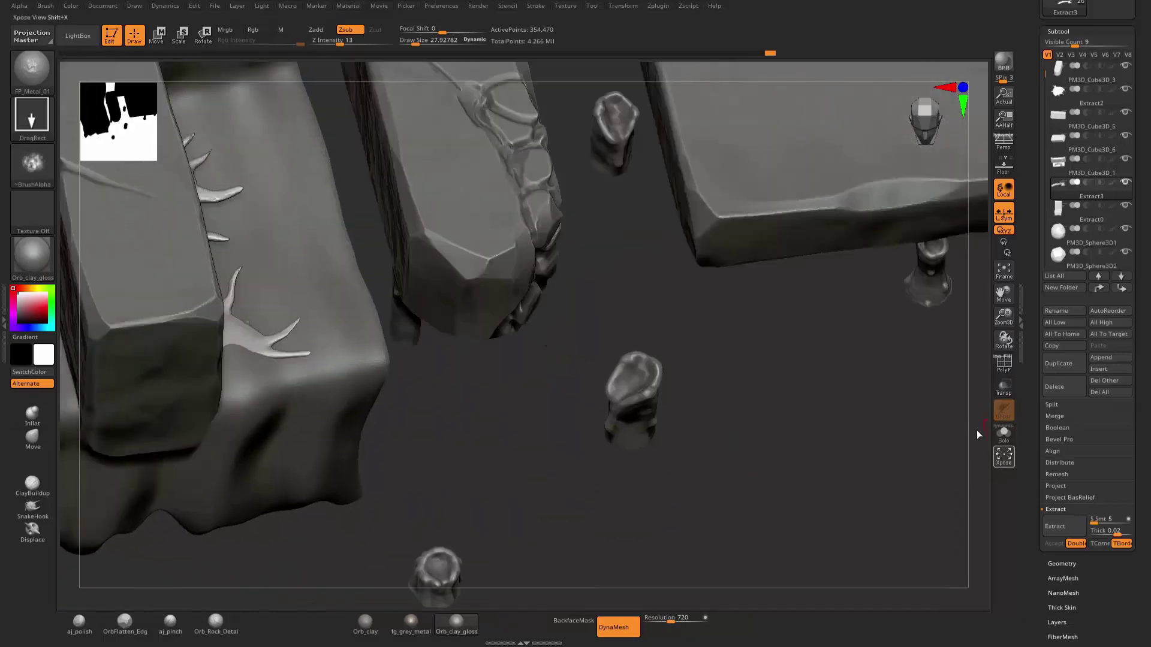
pyautogui.hotkey('shift', 'x')
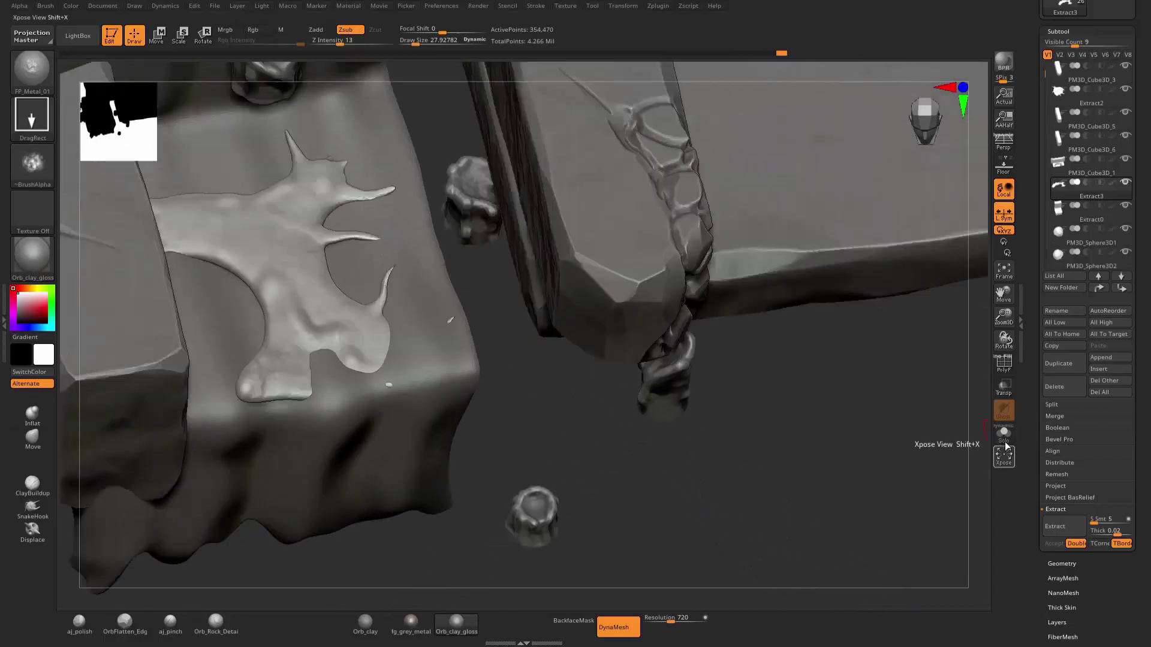
pyautogui.click(1004, 441)
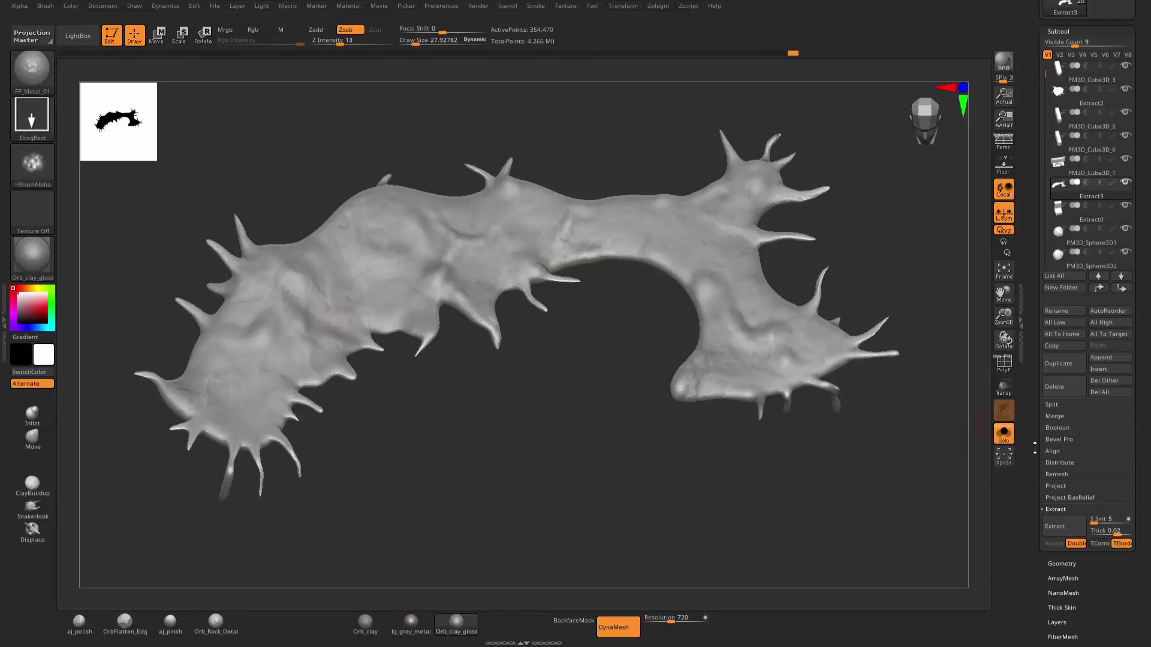
pyautogui.click(1004, 433)
pyautogui.moveTo(810, 528); pyautogui.dragTo(617, 390)
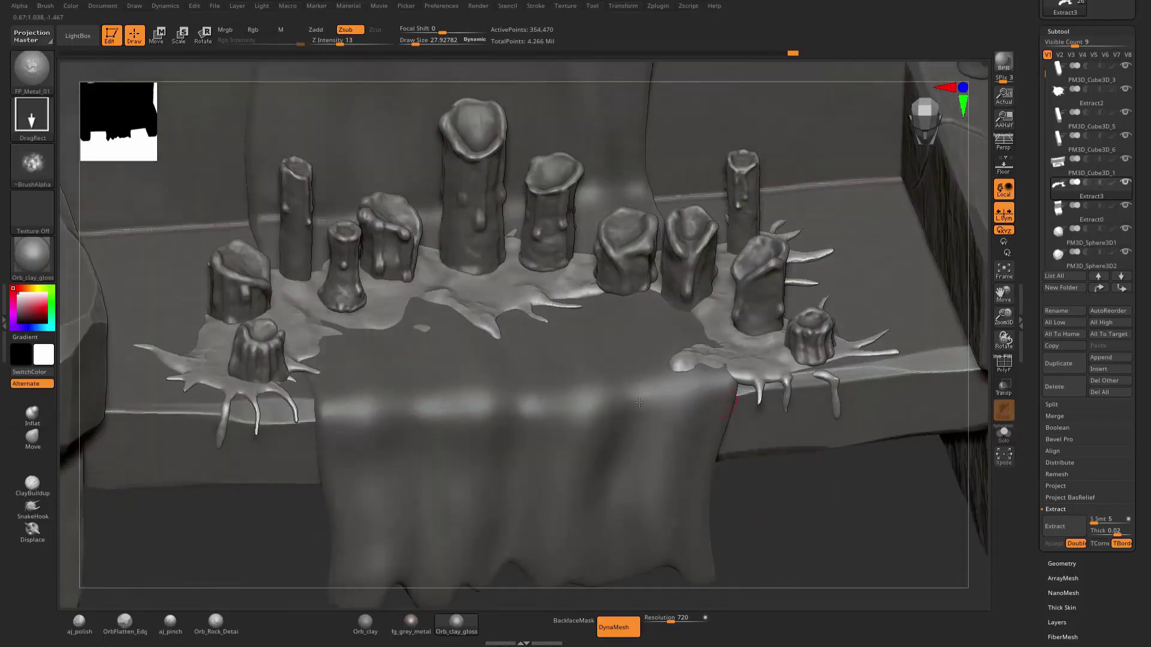
pyautogui.click(33, 437)
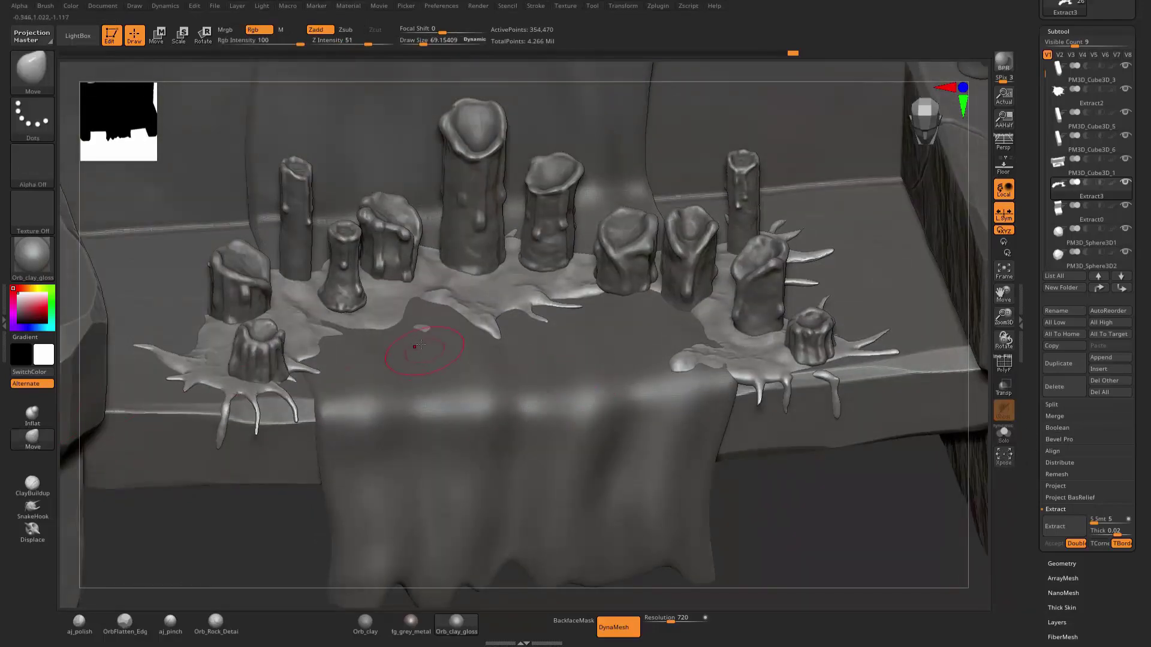
# Drag the puddle edge into new drips, push back the lobe on the cloth, select Extract0.
pyautogui.moveTo(419, 309); pyautogui.dragTo(366, 339)
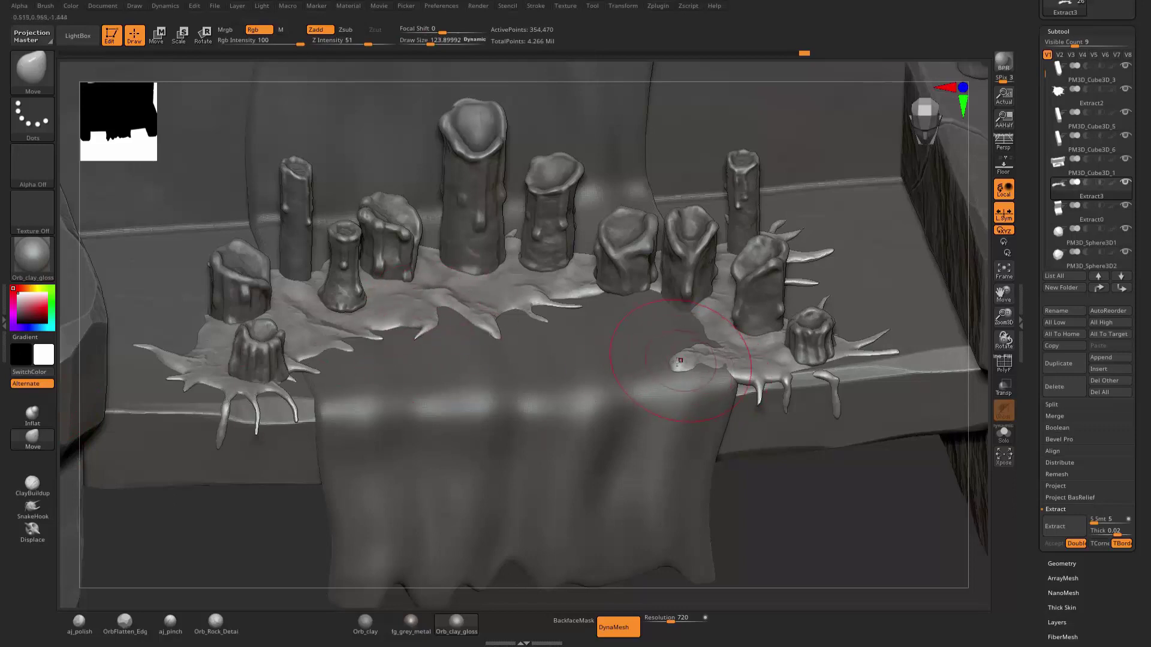
pyautogui.moveTo(743, 356)
pyautogui.mouseDown()
pyautogui.moveTo(672, 381)
pyautogui.moveTo(698, 396)
pyautogui.mouseUp()
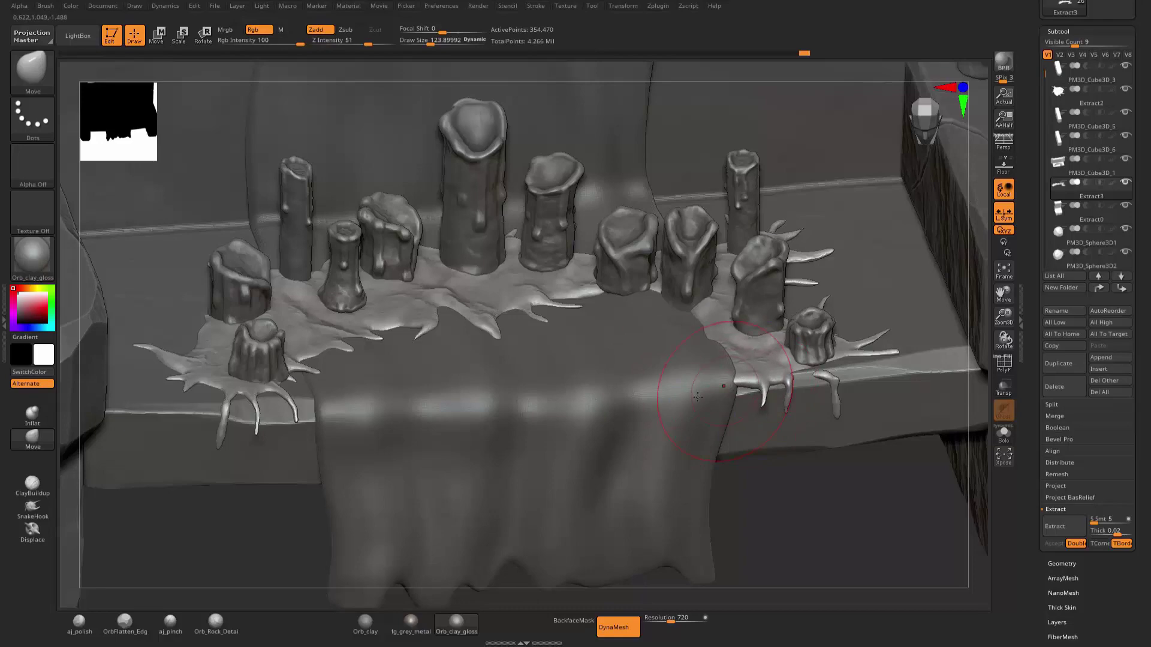
pyautogui.keyDown('alt'); pyautogui.click(705, 370); pyautogui.keyUp('alt')
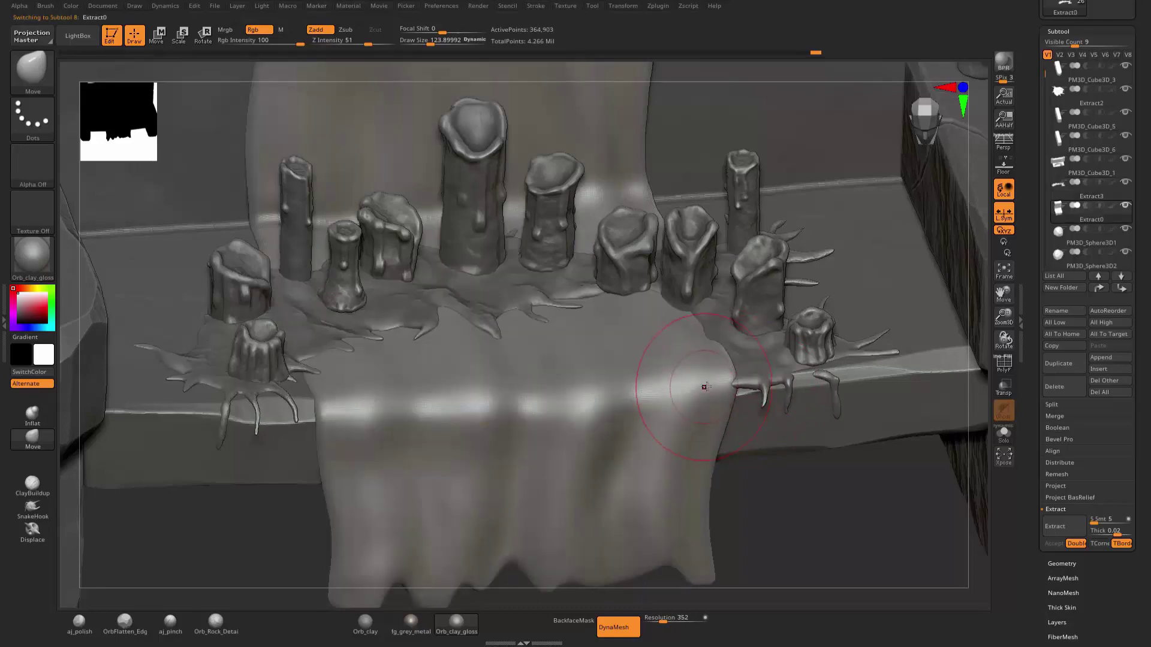
# Orbit around the table and candles to an oblique top-down view.
pyautogui.moveTo(699, 370); pyautogui.dragTo(729, 382, button='right')
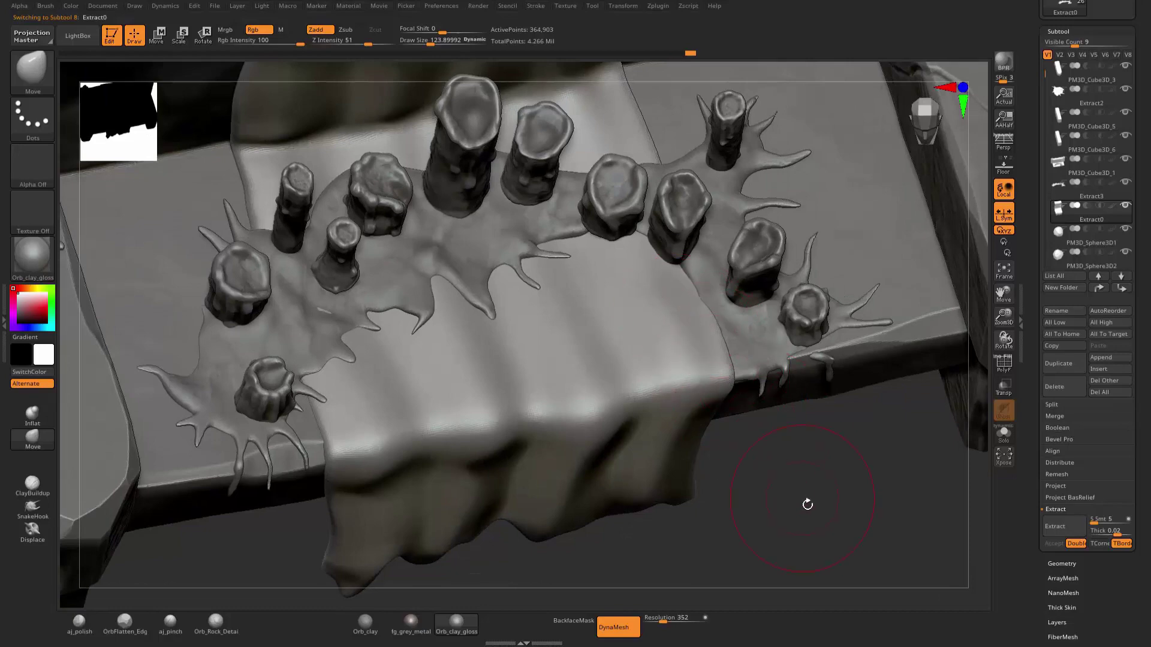
pyautogui.moveTo(804, 501); pyautogui.dragTo(617, 385, button='right')
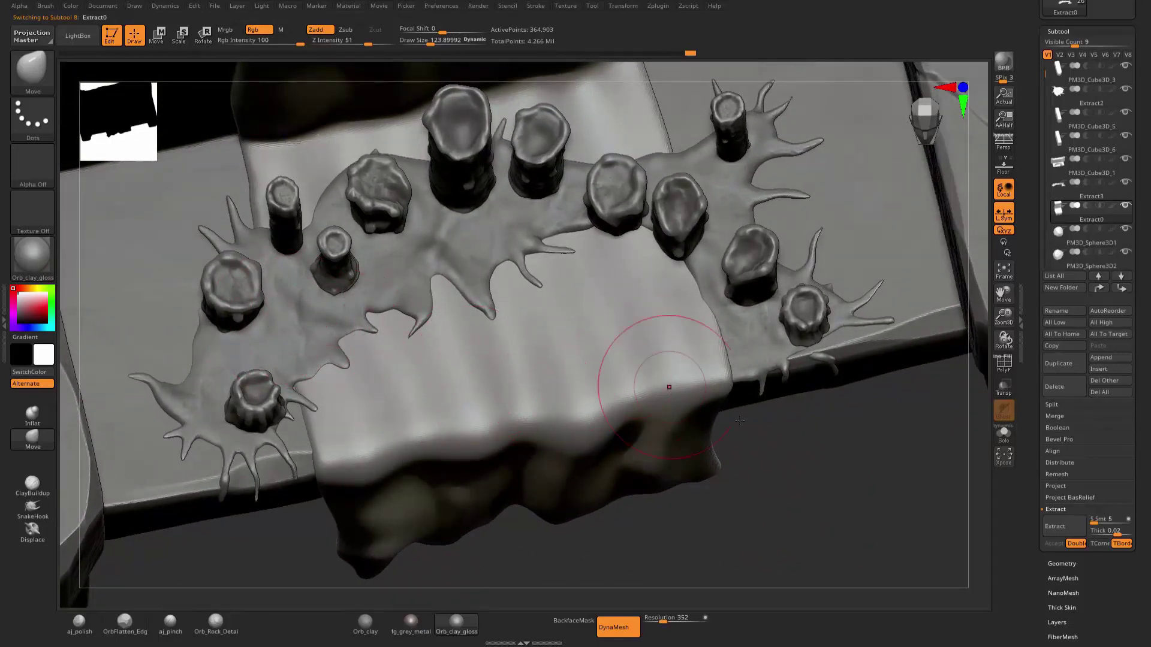
pyautogui.moveTo(834, 519); pyautogui.dragTo(689, 432, button='right')
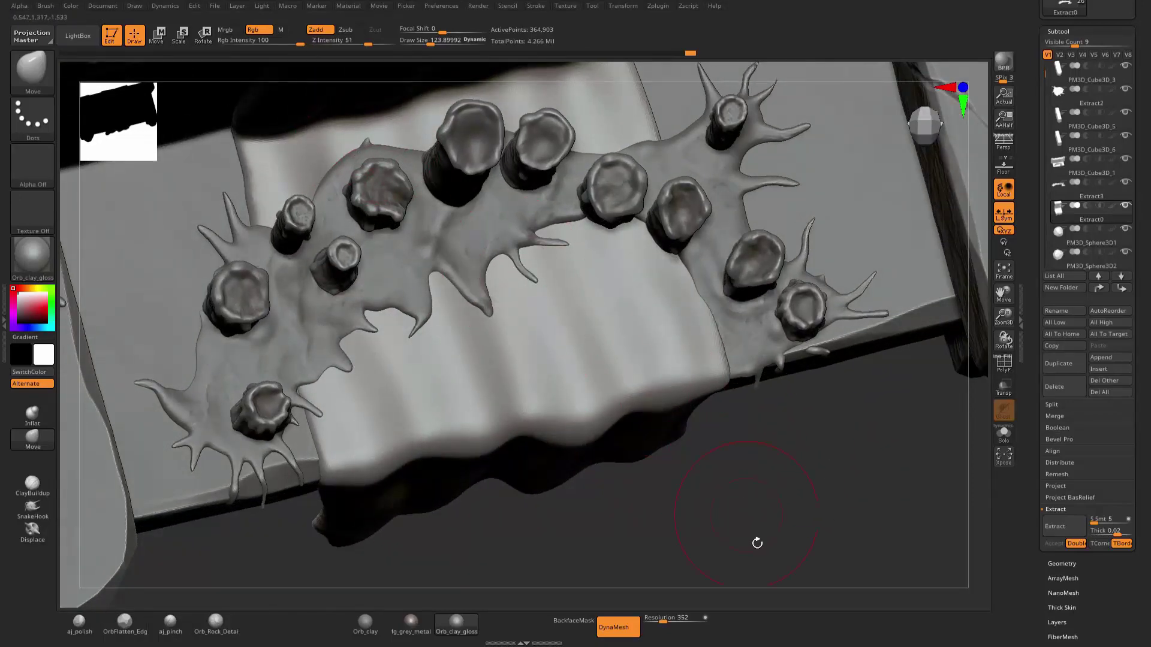
pyautogui.moveTo(757, 542)
pyautogui.mouseDown(button='right')
pyautogui.moveTo(747, 466)
pyautogui.moveTo(812, 386)
pyautogui.mouseUp(button='right')
pyautogui.press('f')
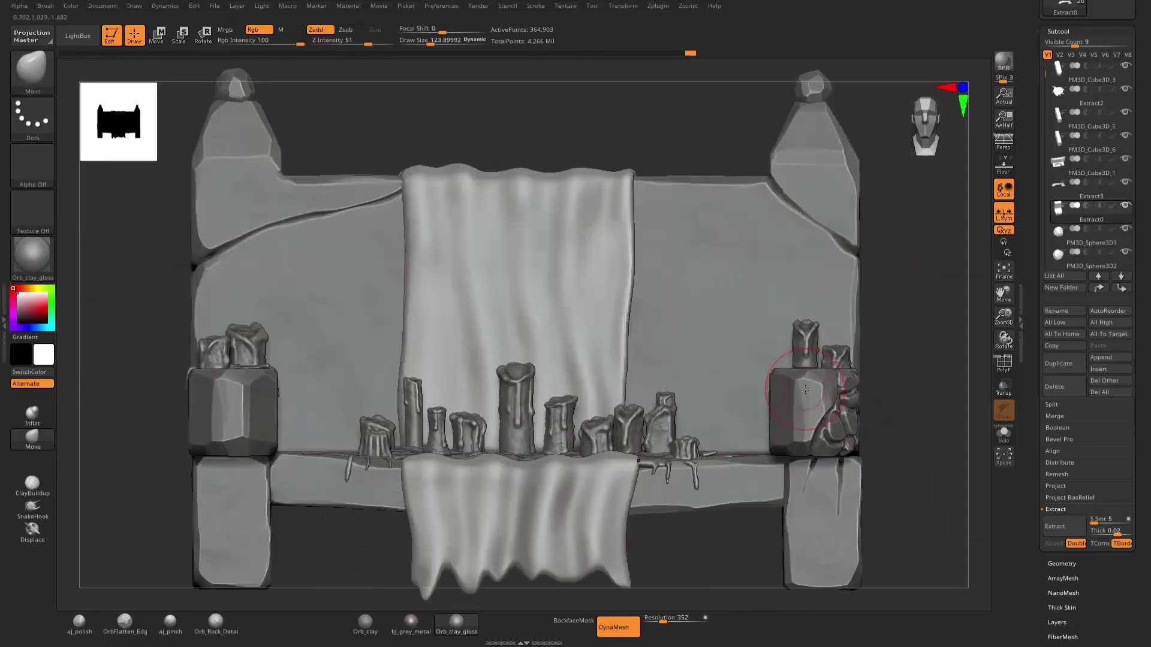
pyautogui.moveTo(952, 262)
pyautogui.mouseDown(button='right')
pyautogui.moveTo(948, 321)
pyautogui.moveTo(818, 300)
pyautogui.moveTo(813, 329)
pyautogui.moveTo(773, 339)
pyautogui.mouseUp(button='right')
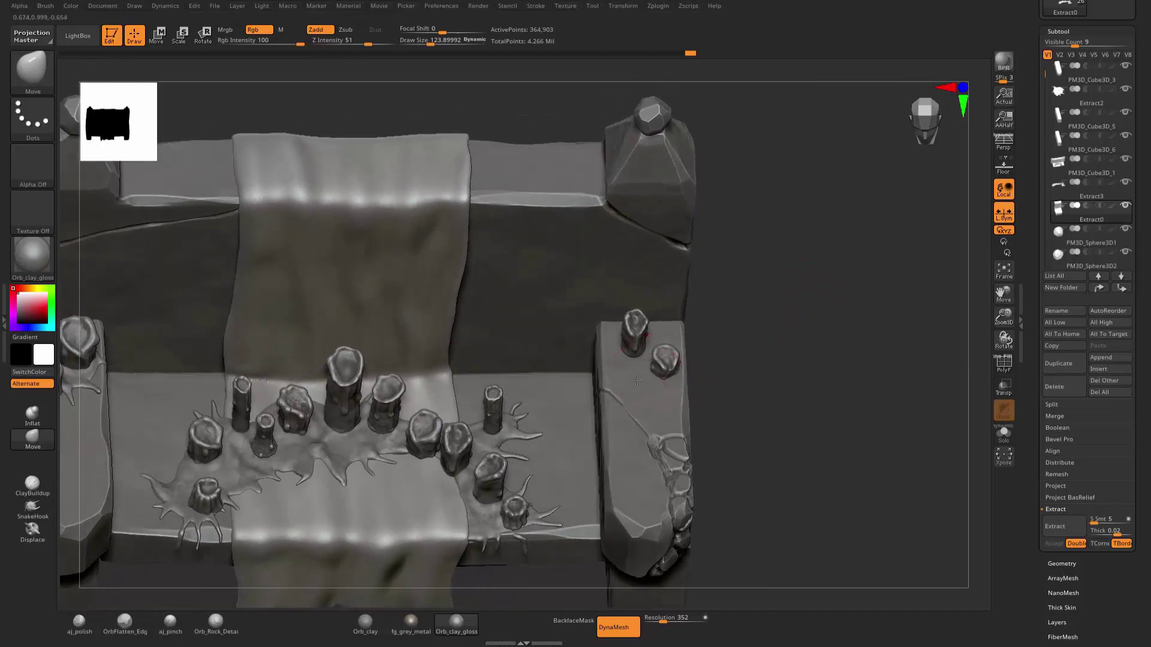
# Mask the top of the soloed armrest block and extract it as a new plate.
pyautogui.keyDown('alt'); pyautogui.click(771, 342); pyautogui.keyUp('alt')
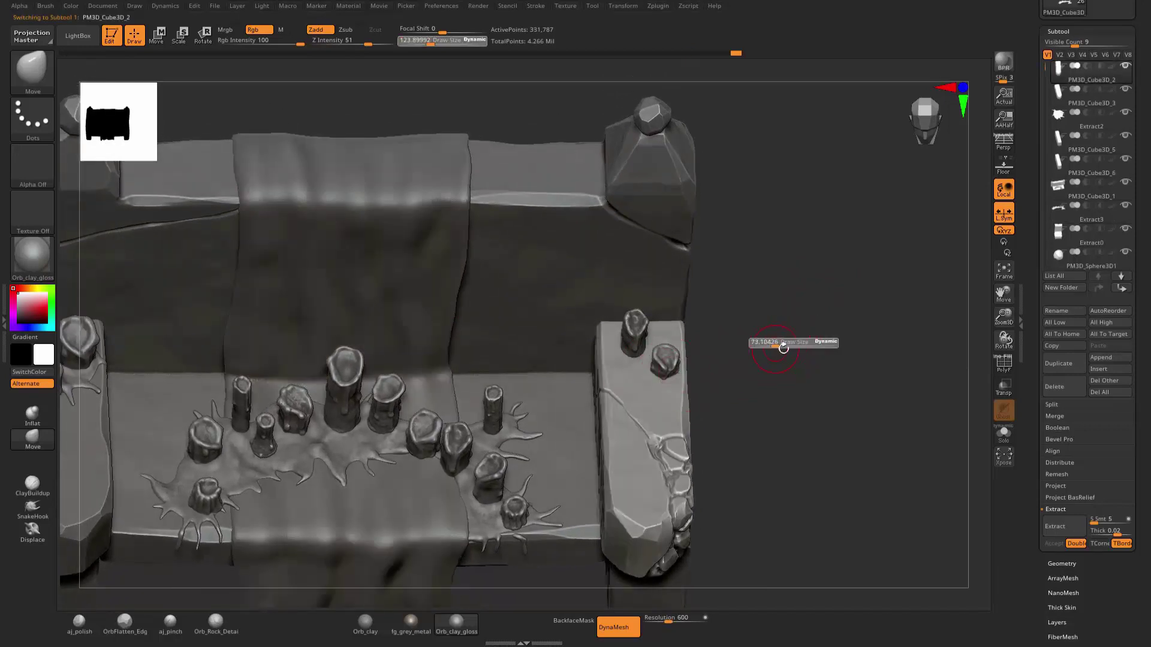
pyautogui.click(1004, 433)
pyautogui.moveTo(636, 348)
pyautogui.keyDown('ctrl'); pyautogui.mouseDown()
pyautogui.moveTo(625, 346)
pyautogui.moveTo(668, 371)
pyautogui.moveTo(626, 340)
pyautogui.mouseUp(); pyautogui.keyUp('ctrl')
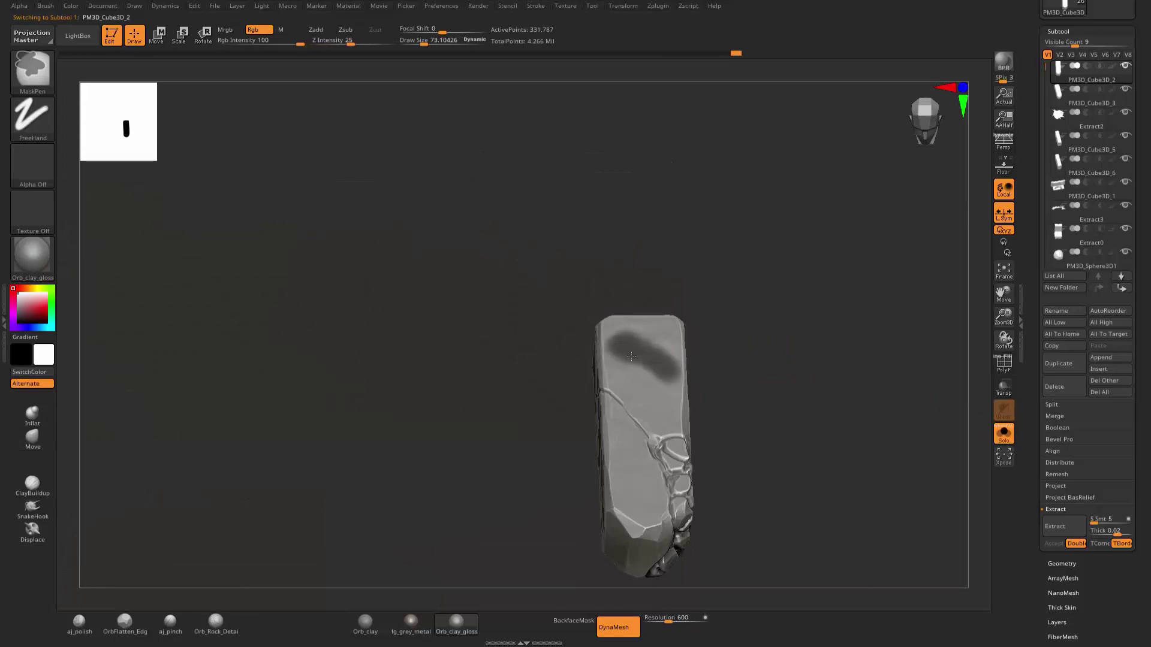
pyautogui.click(1056, 531)
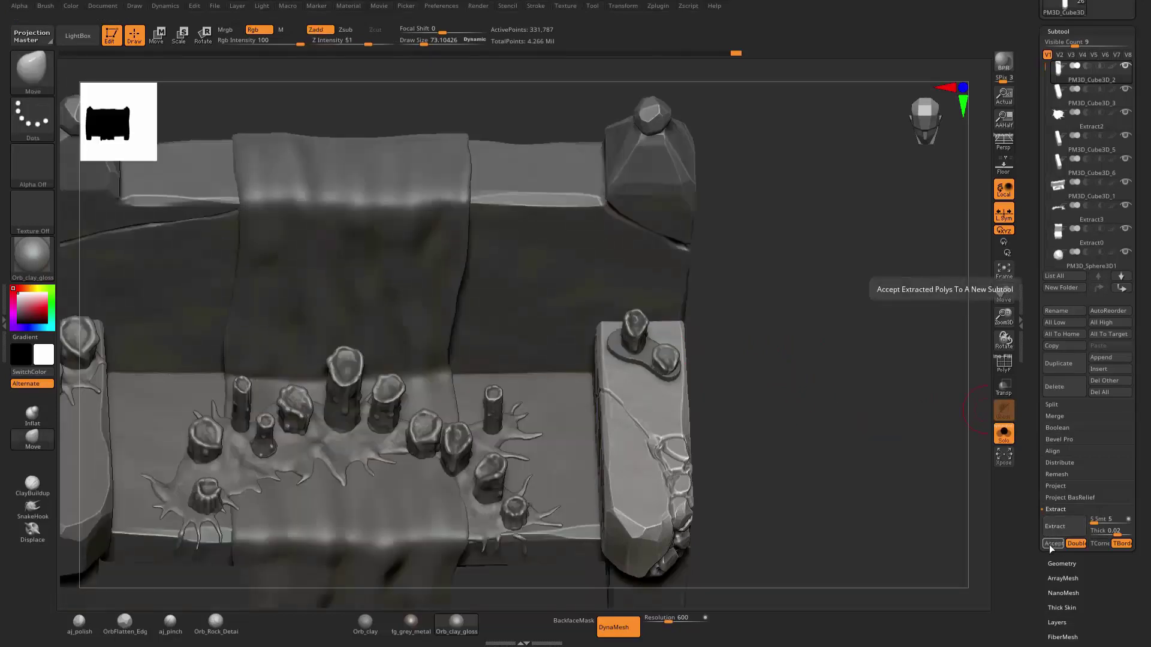
pyautogui.click(1049, 545)
# Turn Solo off, reselect Extract4 and DynaMesh it at resolution 128.
pyautogui.click(1004, 433)
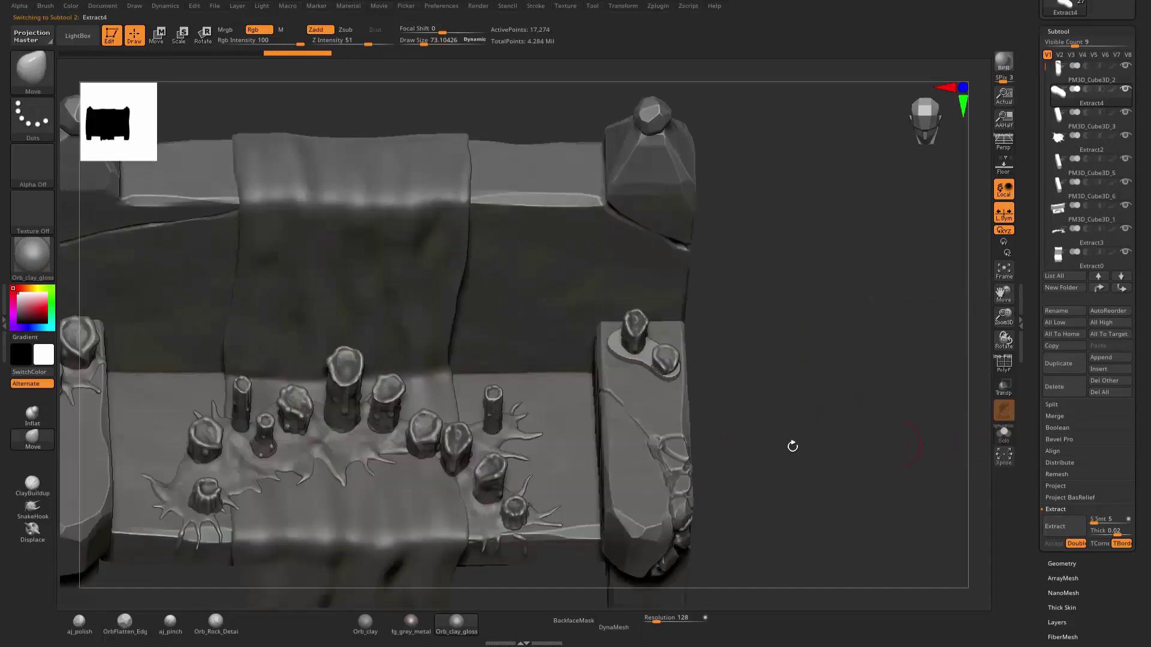
pyautogui.keyDown('alt'); pyautogui.click(665, 414); pyautogui.keyUp('alt')
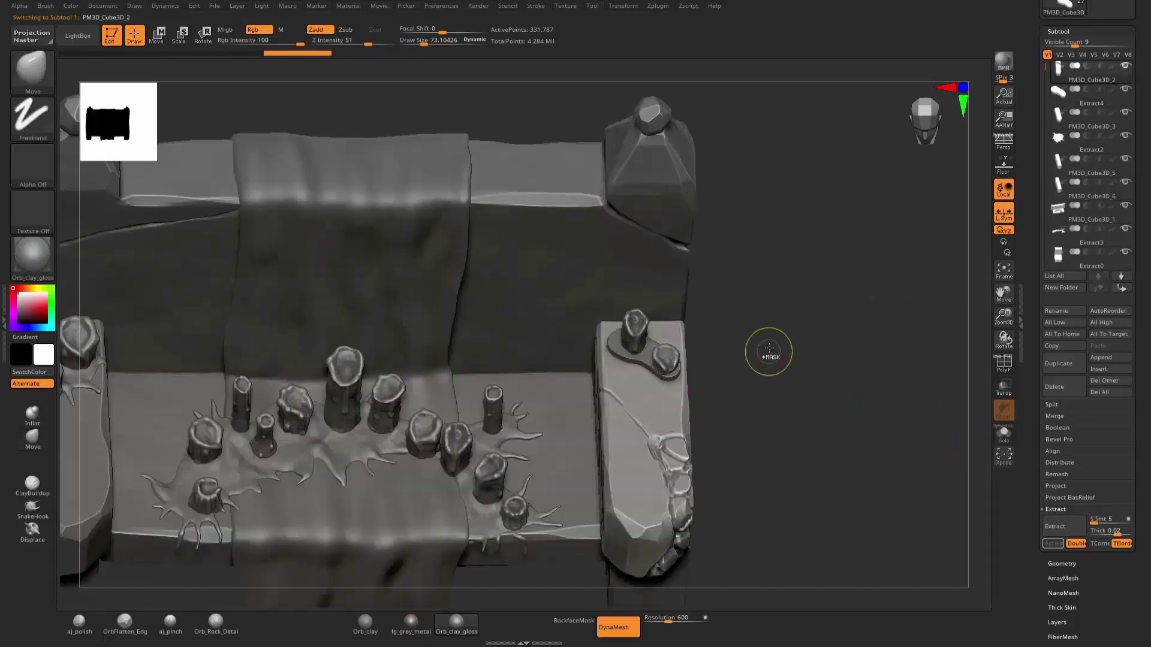
pyautogui.keyDown('alt'); pyautogui.click(640, 359); pyautogui.keyUp('alt')
pyautogui.scroll(3, 660, 366)
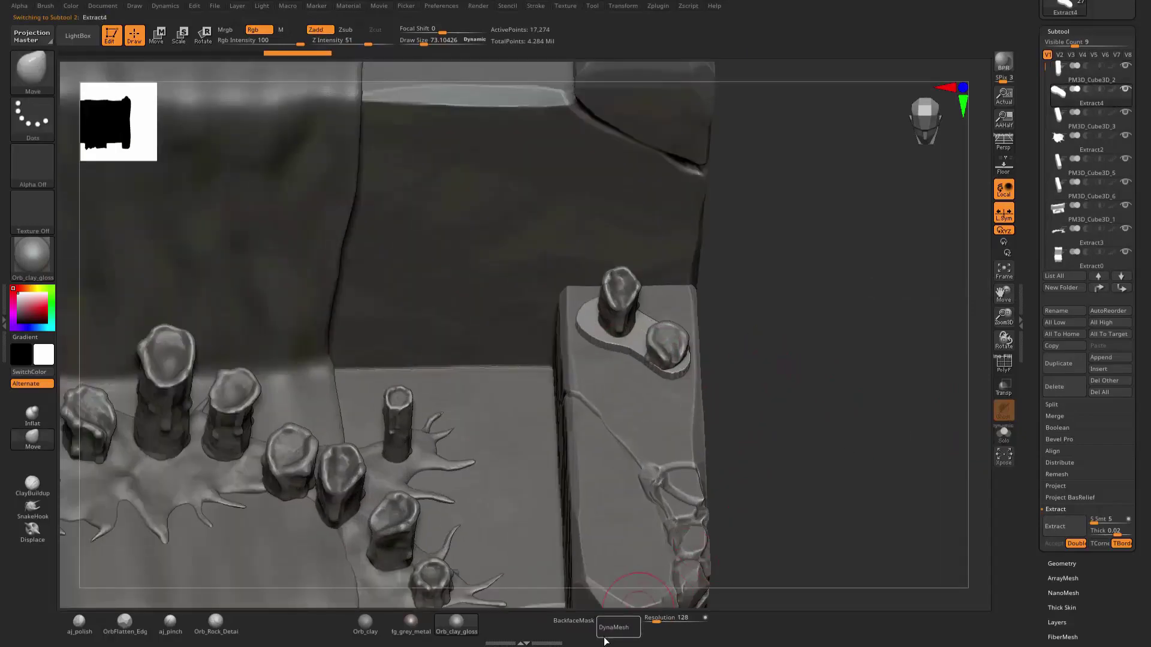
pyautogui.click(613, 627)
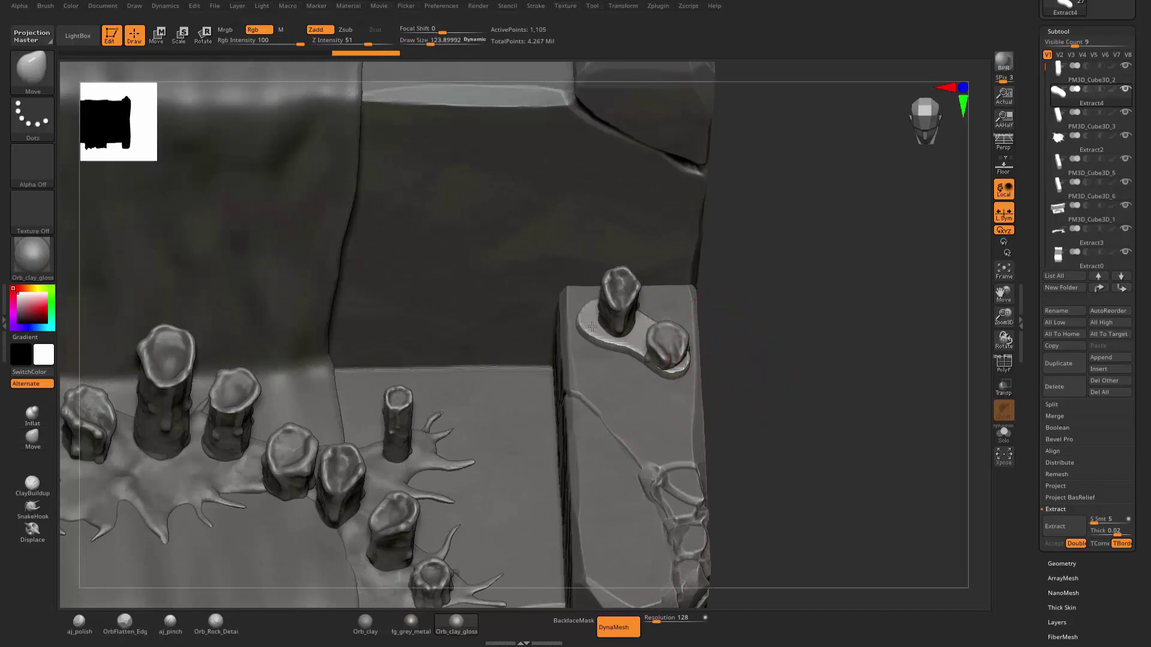
# Smooth the Extract4 plate and remesh it at DynaMesh resolution 552.
pyautogui.keyDown('shift'); pyautogui.moveTo(633, 336); pyautogui.dragTo(611, 345); pyautogui.keyUp('shift')
pyautogui.press('w')
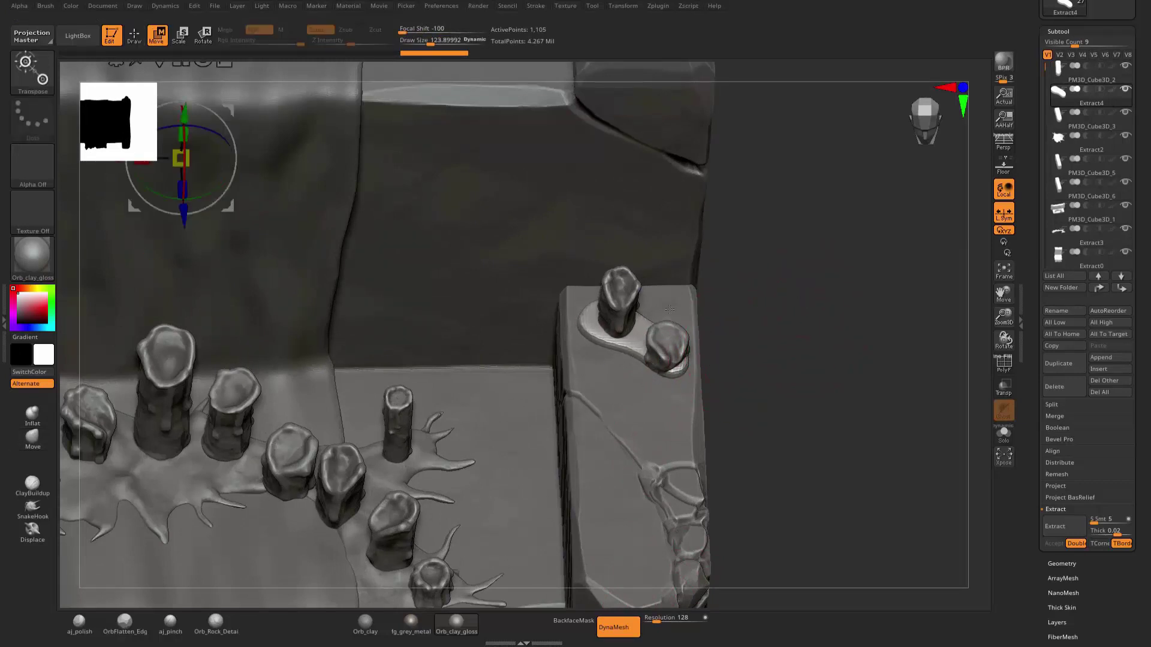
pyautogui.click(152, 64)
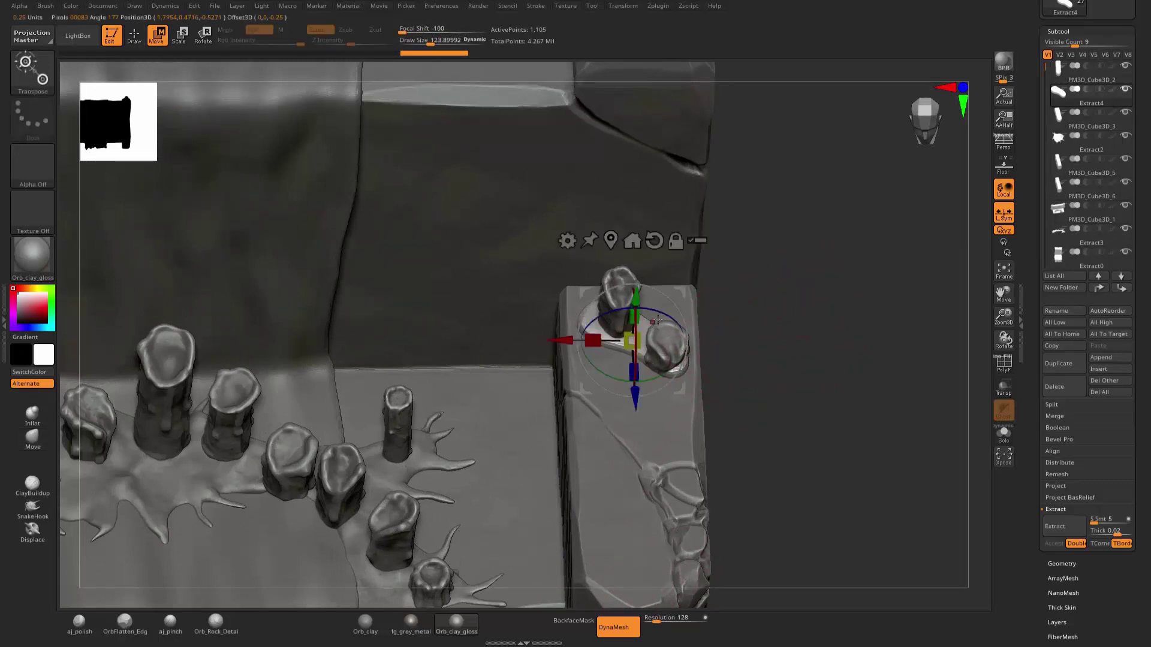
pyautogui.press('q')
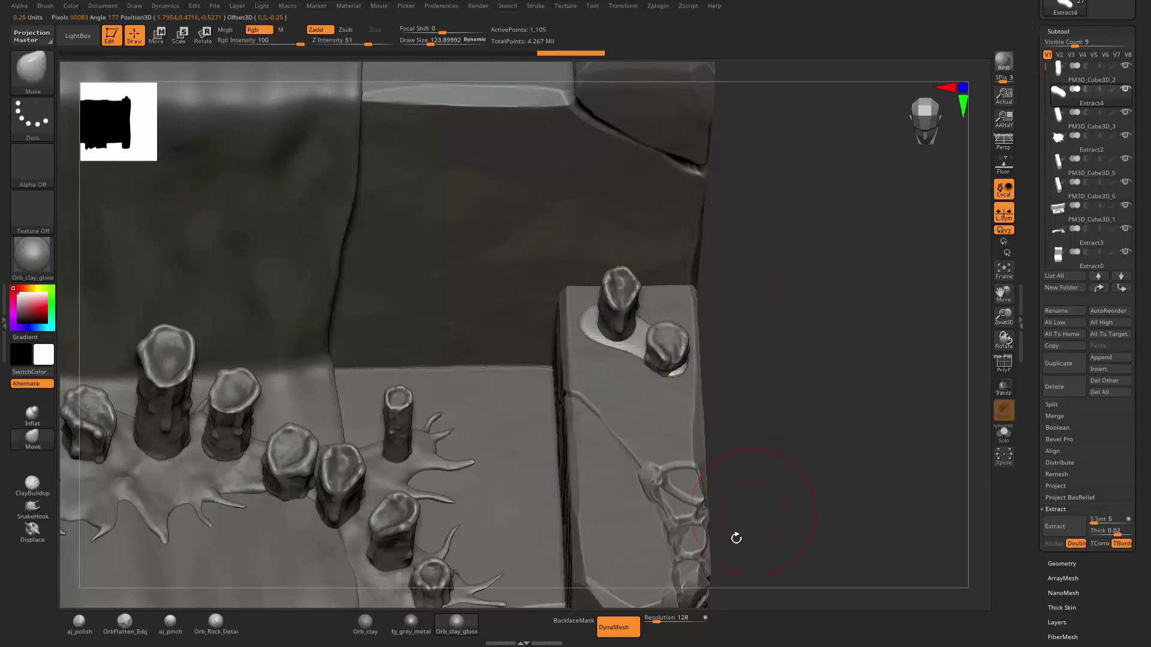
pyautogui.moveTo(656, 619); pyautogui.dragTo(667, 620)
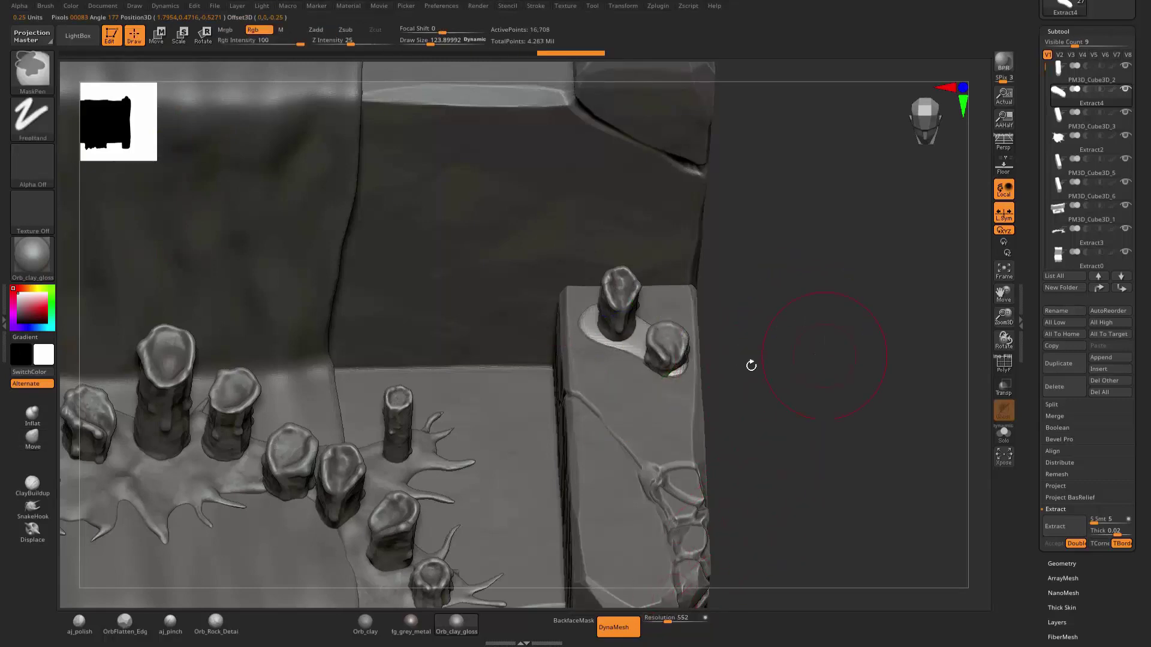
pyautogui.press('shift')
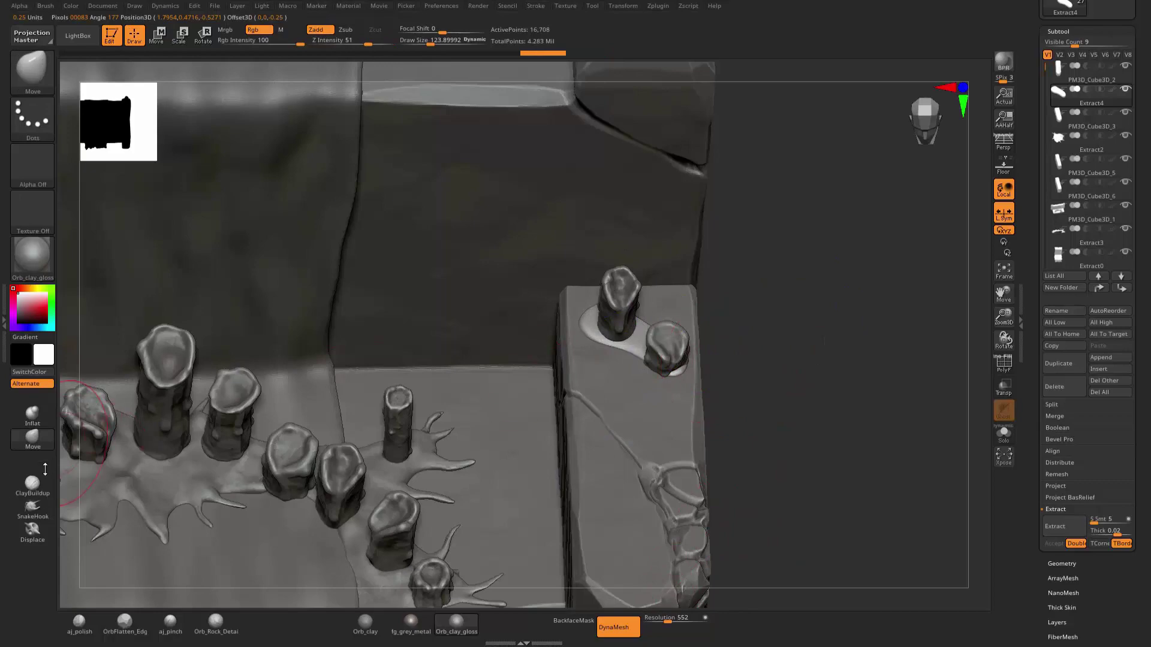
# Pull spikes from the plate's edges with SnakeHook at draw size about 28.
pyautogui.click(32, 508)
pyautogui.keyDown('shift'); pyautogui.moveTo(819, 336); pyautogui.dragTo(829, 365); pyautogui.keyUp('shift')
pyautogui.press('s')
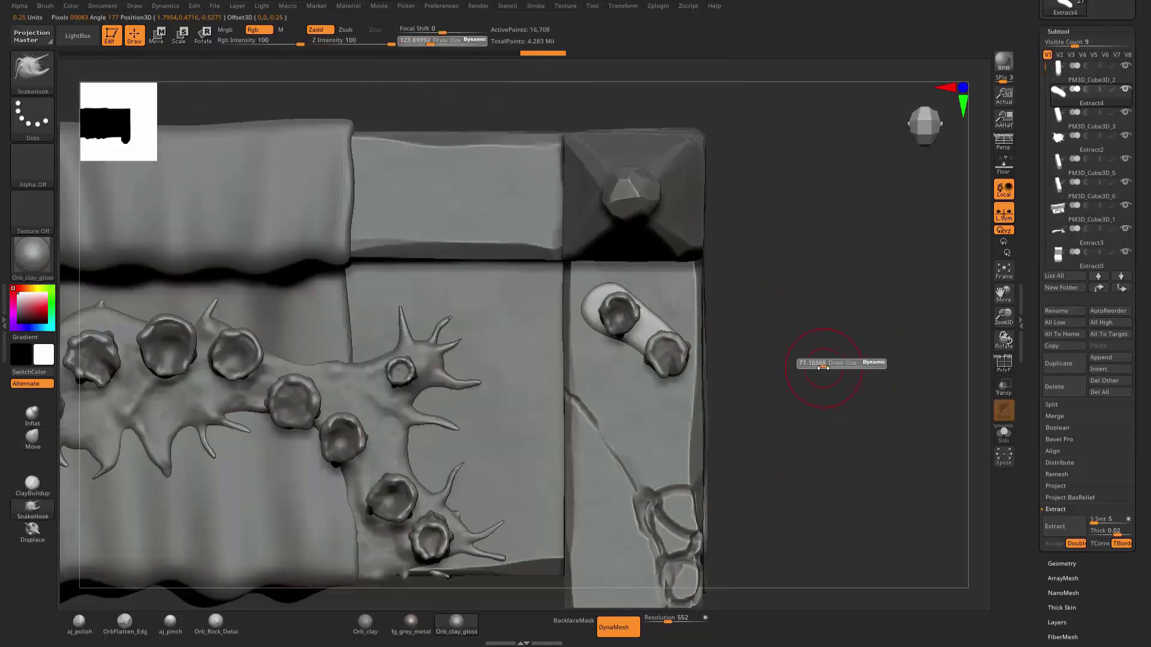
pyautogui.click(816, 366)
pyautogui.moveTo(618, 354); pyautogui.dragTo(614, 367)
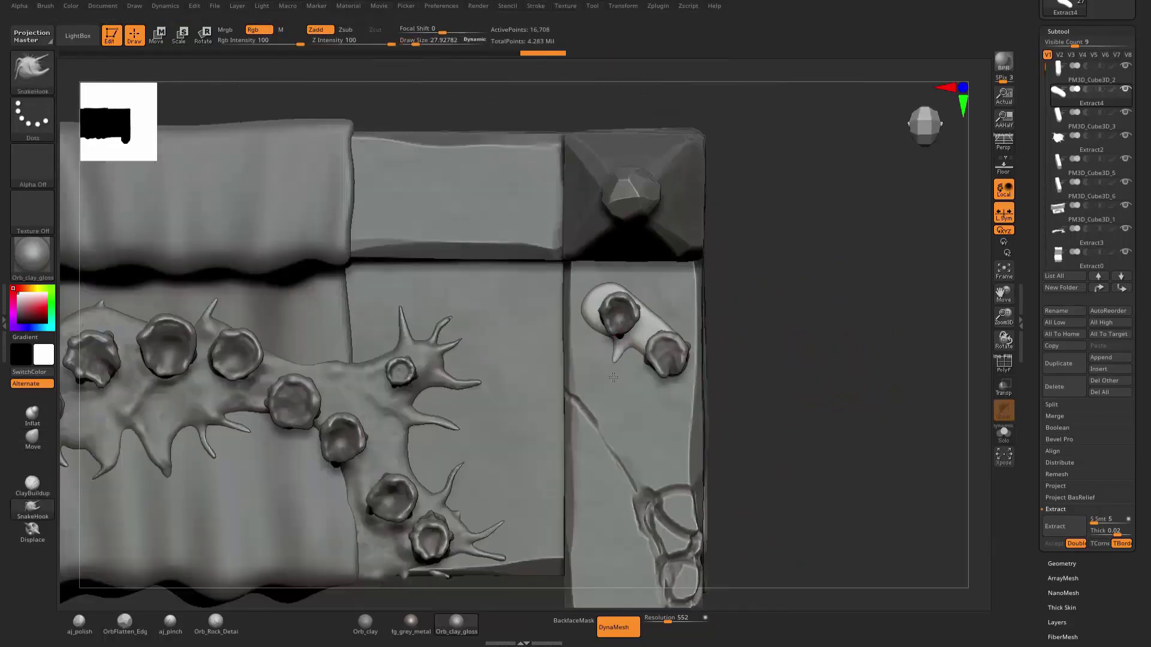
pyautogui.keyDown('shift'); pyautogui.moveTo(826, 342); pyautogui.dragTo(707, 358); pyautogui.keyUp('shift')
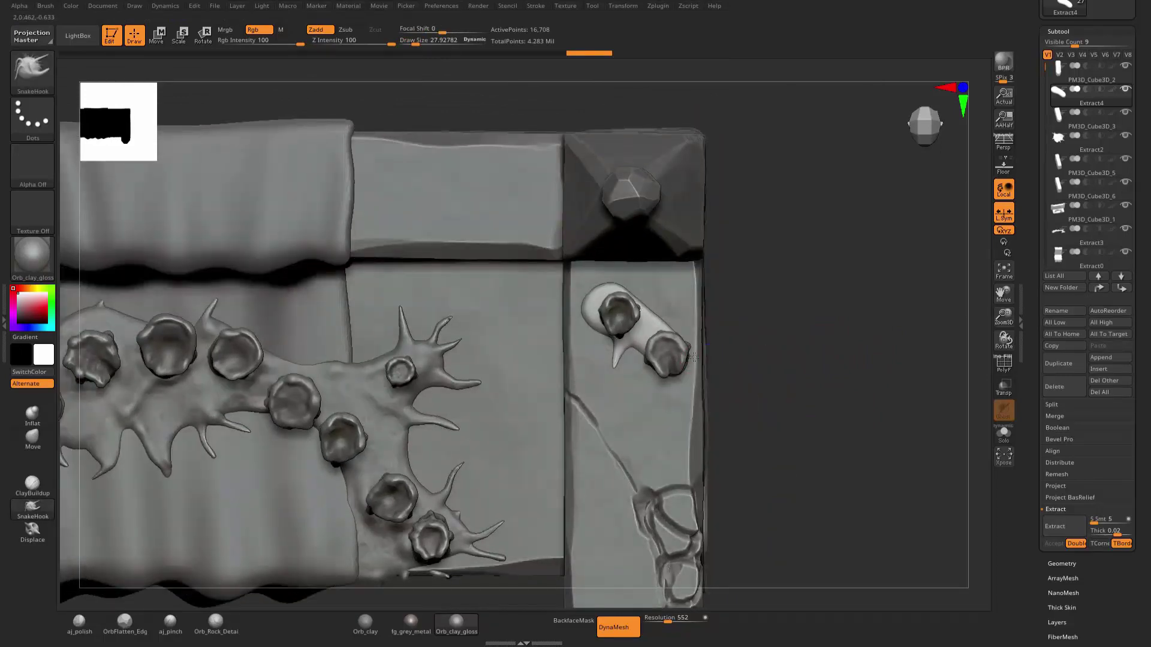
# Stretch the right spike, add a drip below the right candle, then undo the last adjustments.
pyautogui.moveTo(658, 305); pyautogui.dragTo(695, 305)
pyautogui.click(640, 364)
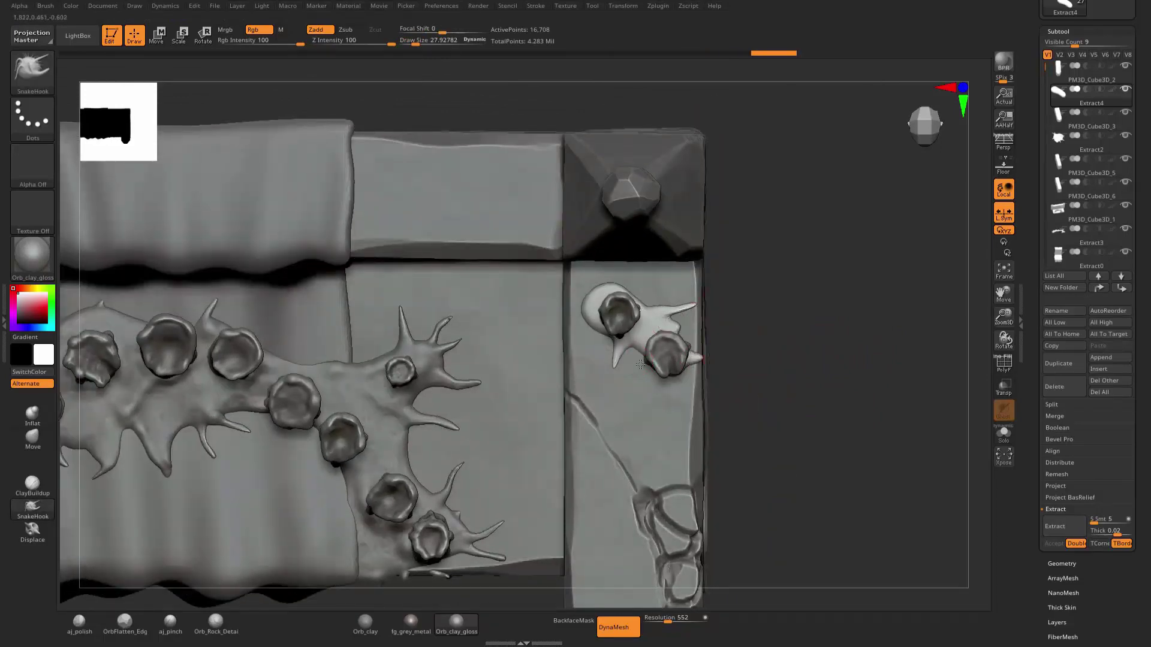
pyautogui.moveTo(646, 393); pyautogui.dragTo(700, 400)
pyautogui.moveTo(608, 321)
pyautogui.mouseDown()
pyautogui.moveTo(581, 321)
pyautogui.moveTo(598, 271)
pyautogui.moveTo(620, 290)
pyautogui.mouseUp()
pyautogui.hotkey('ctrl', 'z')
# Orbit to a perspective side view looking into the recess under the seat.
pyautogui.moveTo(778, 321); pyautogui.dragTo(733, 328)
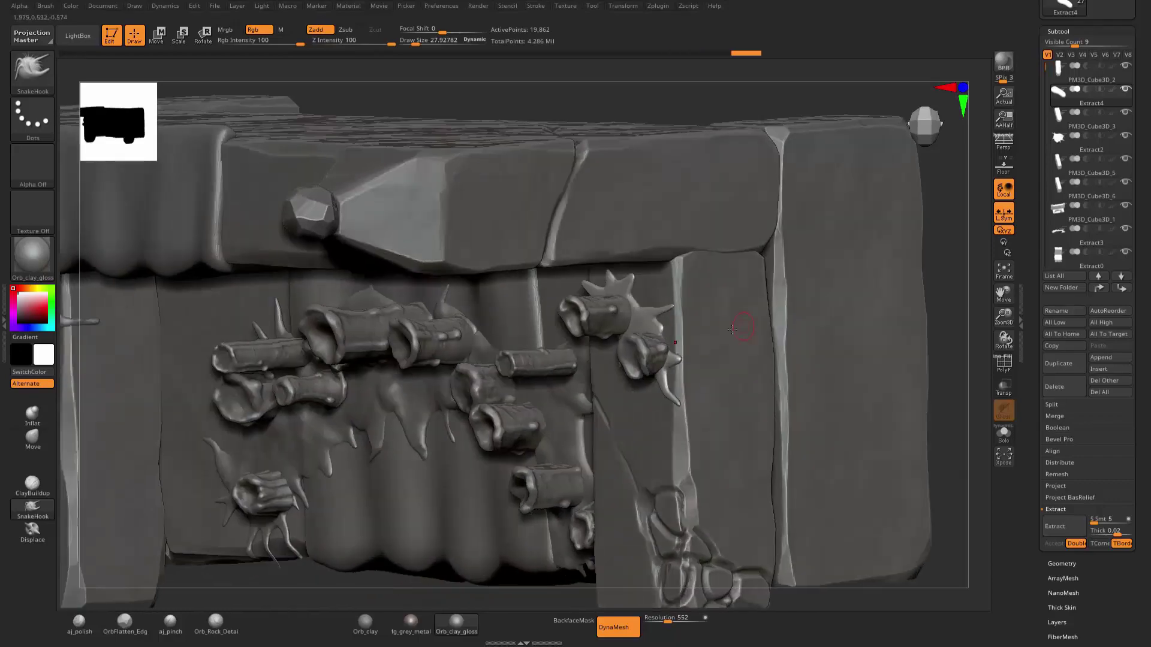
pyautogui.moveTo(934, 293)
pyautogui.mouseDown()
pyautogui.moveTo(380, 395)
pyautogui.moveTo(658, 357)
pyautogui.moveTo(612, 399)
pyautogui.mouseUp()
pyautogui.press('p')
pyautogui.press('p')
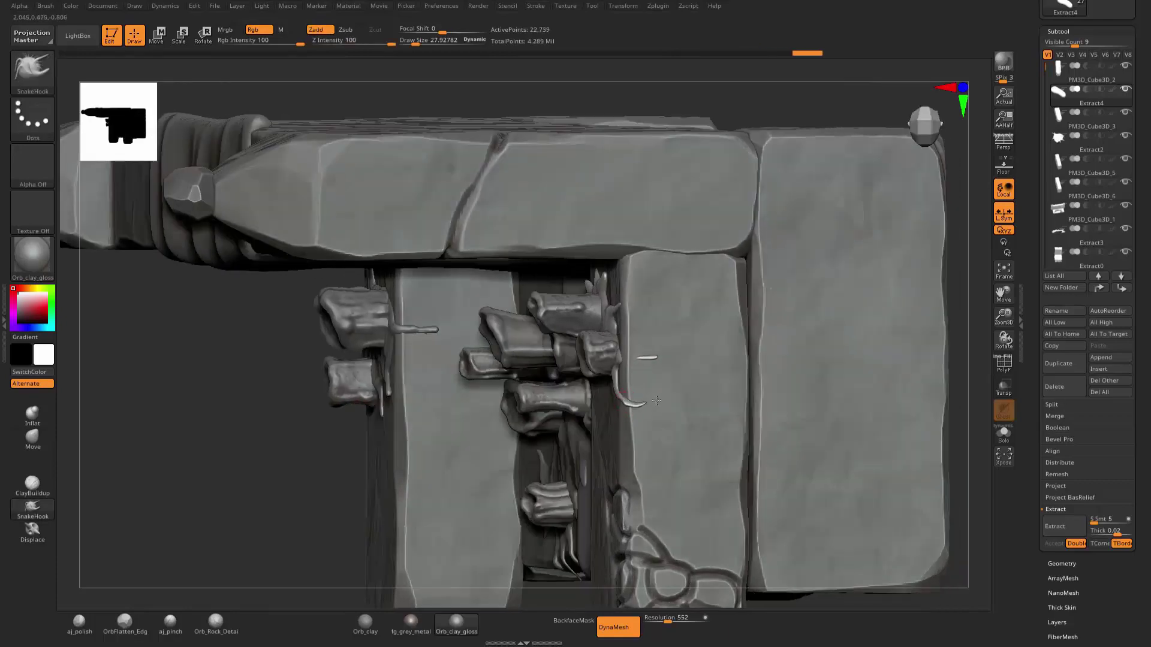
pyautogui.moveTo(971, 331); pyautogui.dragTo(909, 354)
# Bend the armrest puddle's drips down over the edge with Move at size ~51.
pyautogui.click(32, 438)
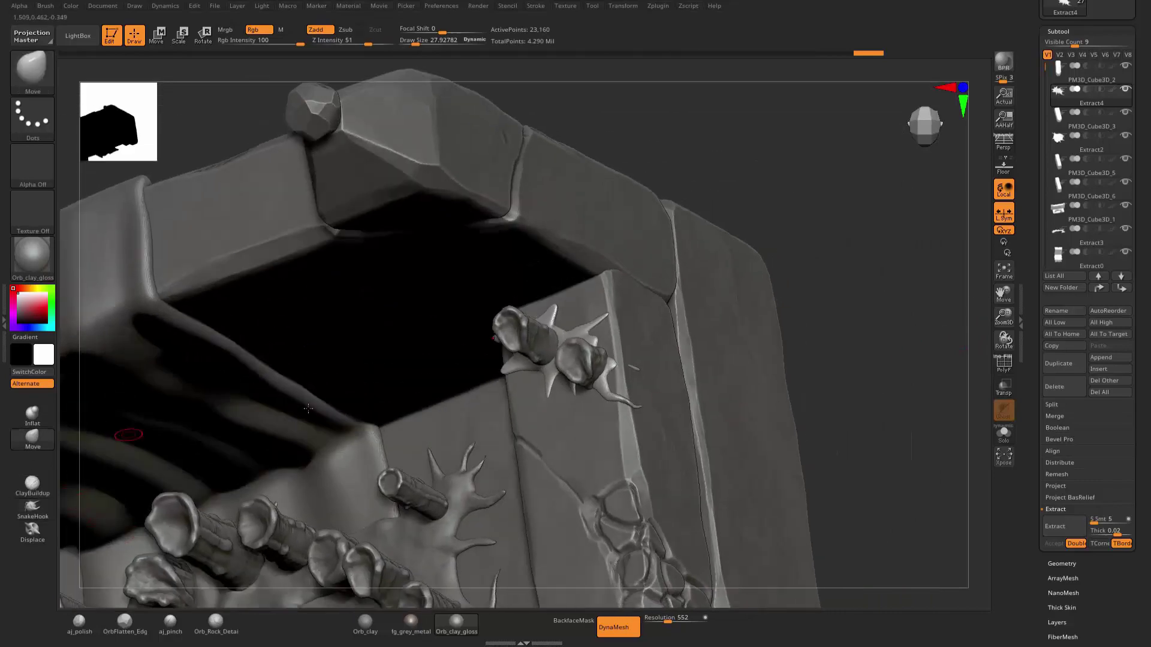
pyautogui.press(']')
pyautogui.press(']')
pyautogui.moveTo(892, 329)
pyautogui.mouseDown()
pyautogui.moveTo(577, 390)
pyautogui.moveTo(594, 409)
pyautogui.mouseUp()
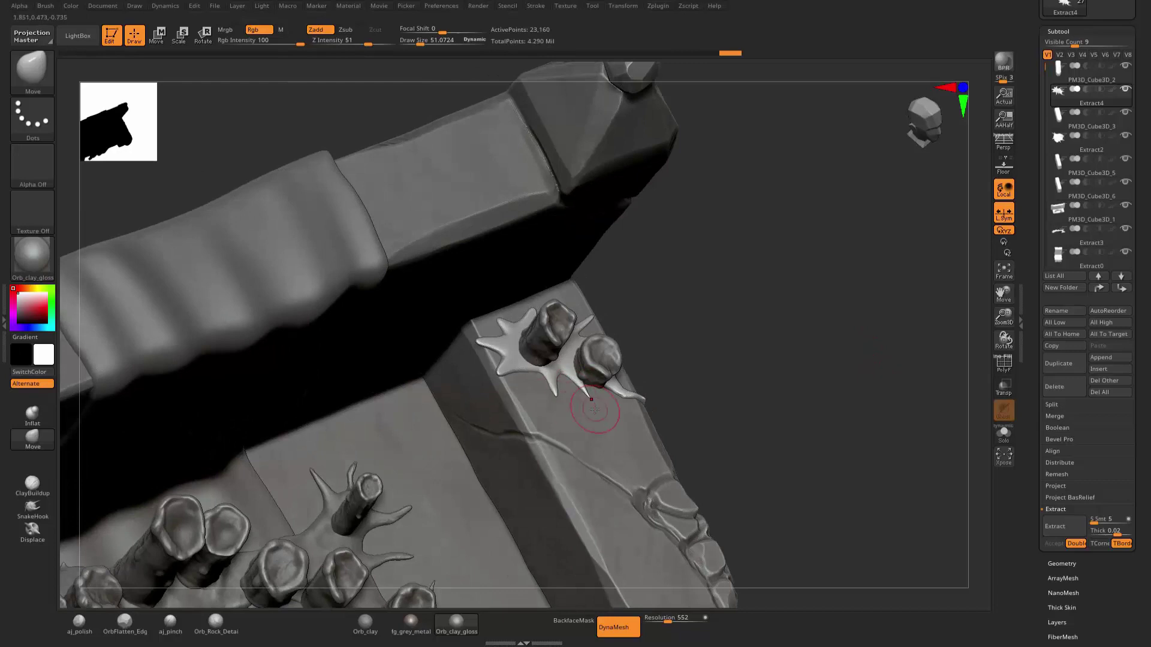
pyautogui.moveTo(763, 341); pyautogui.dragTo(39, 475)
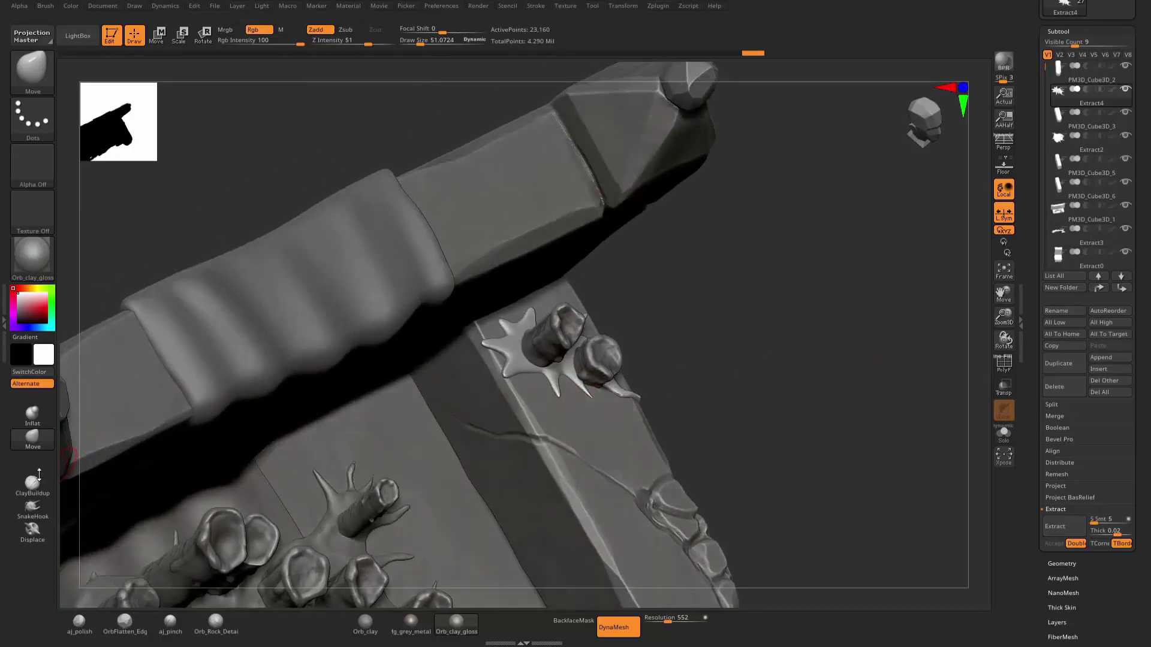
pyautogui.click(31, 417)
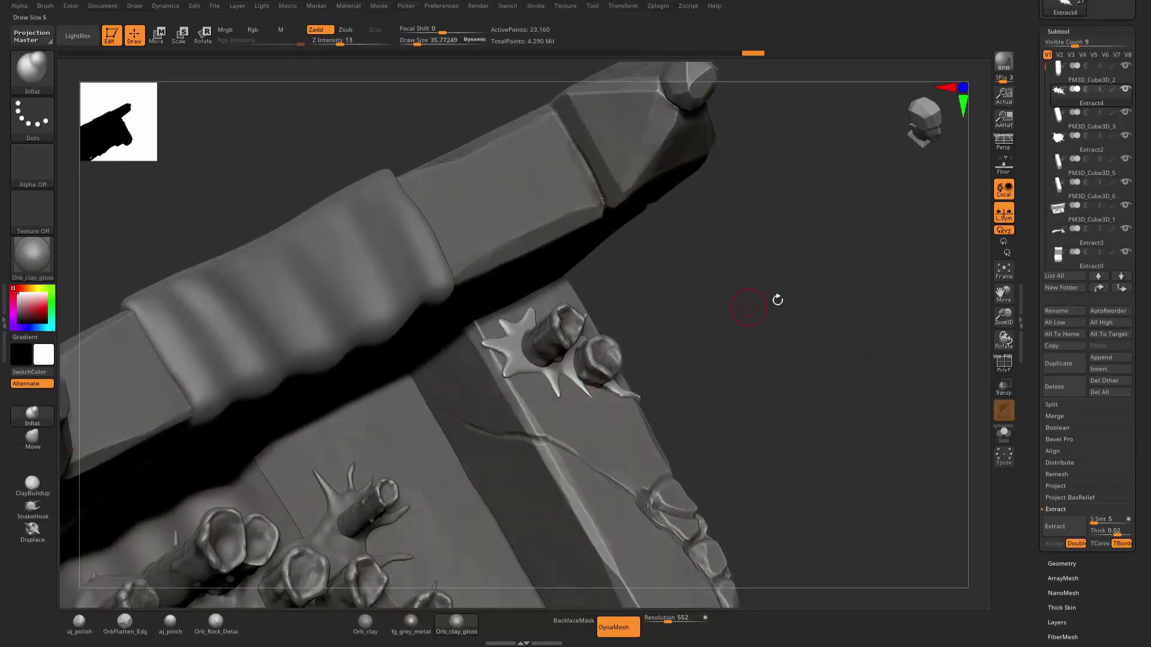
pyautogui.moveTo(779, 298); pyautogui.dragTo(657, 339)
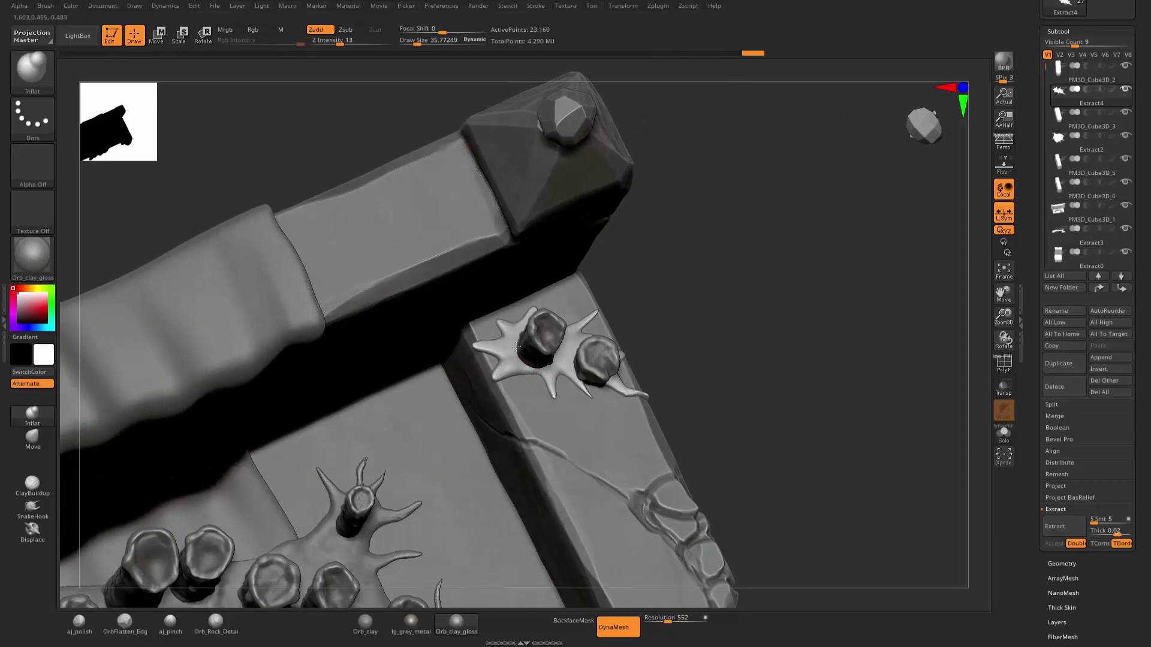
pyautogui.moveTo(591, 312); pyautogui.dragTo(614, 354)
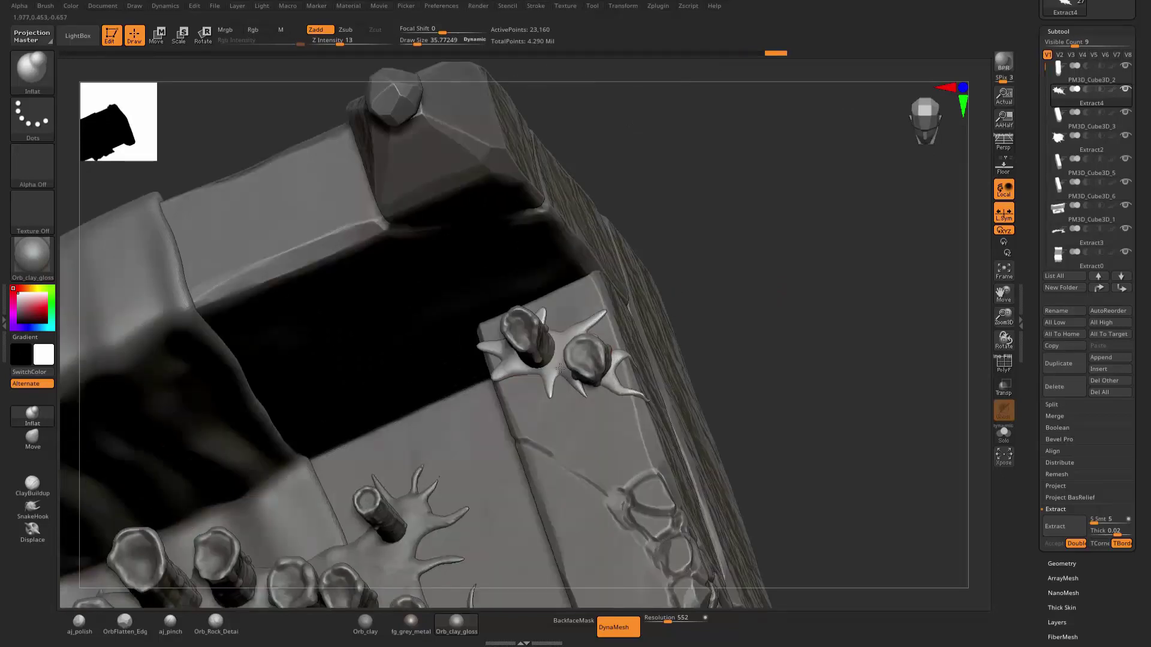
pyautogui.moveTo(770, 297)
pyautogui.mouseDown()
pyautogui.moveTo(817, 322)
pyautogui.moveTo(803, 254)
pyautogui.moveTo(795, 281)
pyautogui.mouseUp()
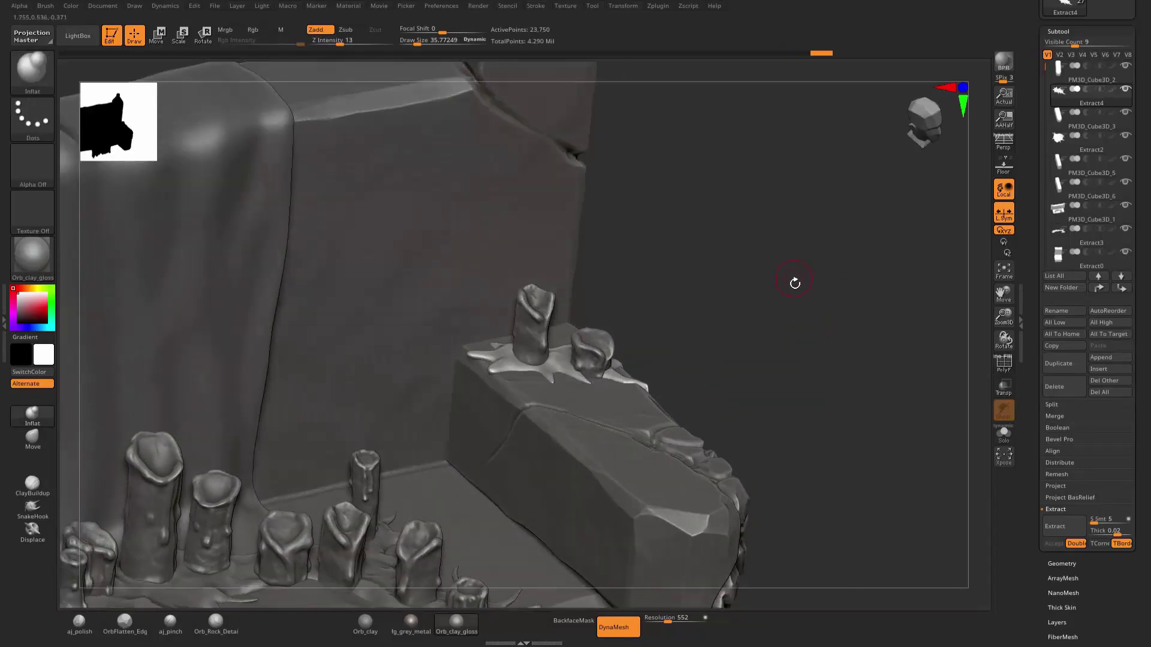
# Select the FP_Metal_01 stamp brush (DragRect, Zsub) and orbit to a front shelf view.
pyautogui.press('w')
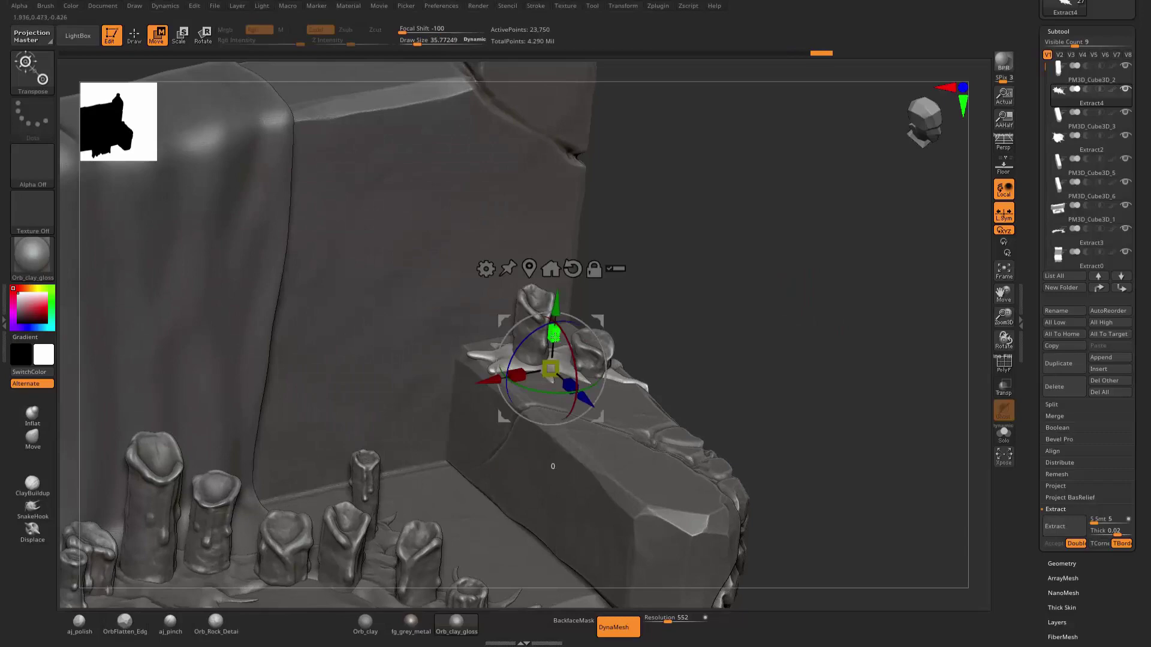
pyautogui.press('q')
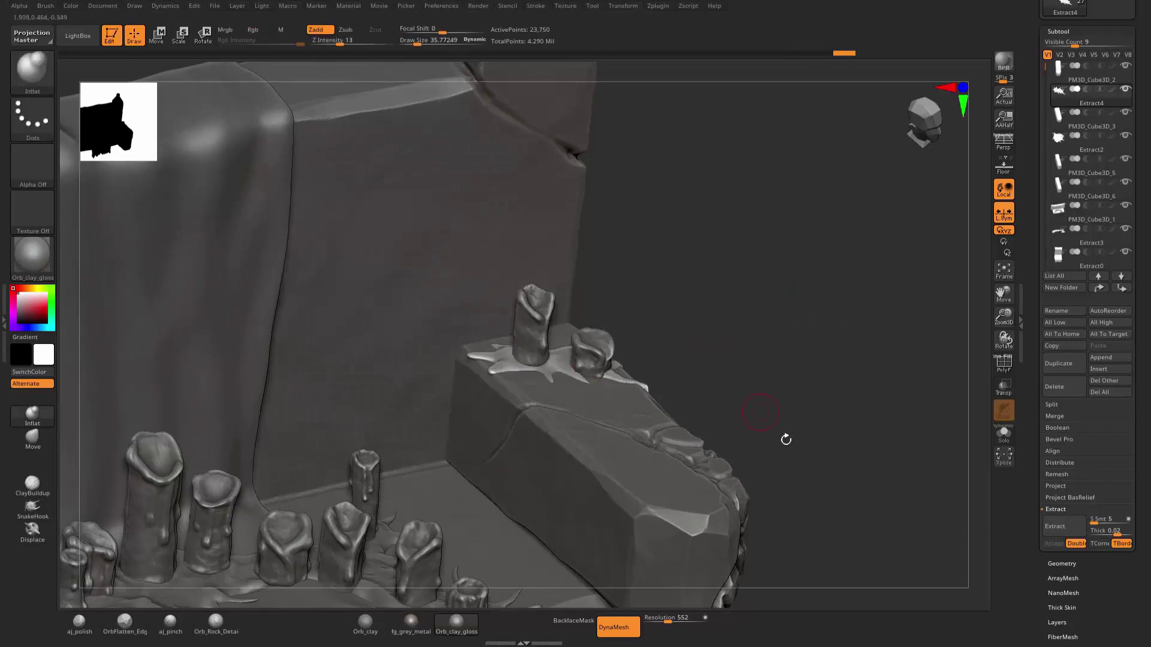
pyautogui.press('b')
pyautogui.click(524, 377)
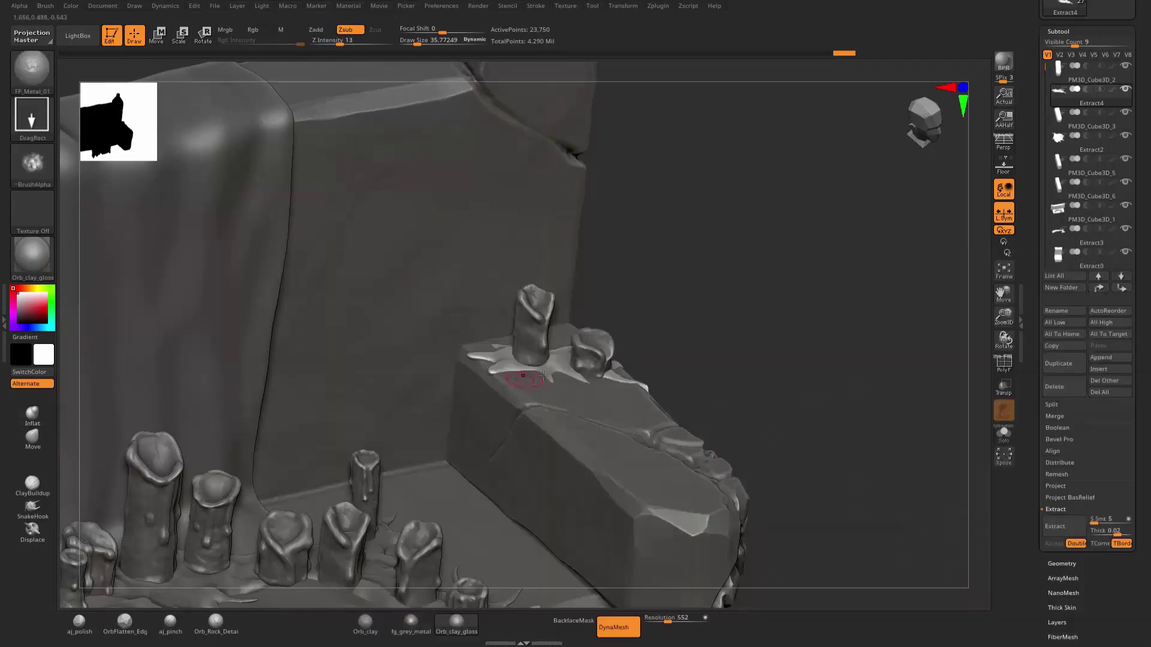
pyautogui.moveTo(634, 336); pyautogui.dragTo(541, 409)
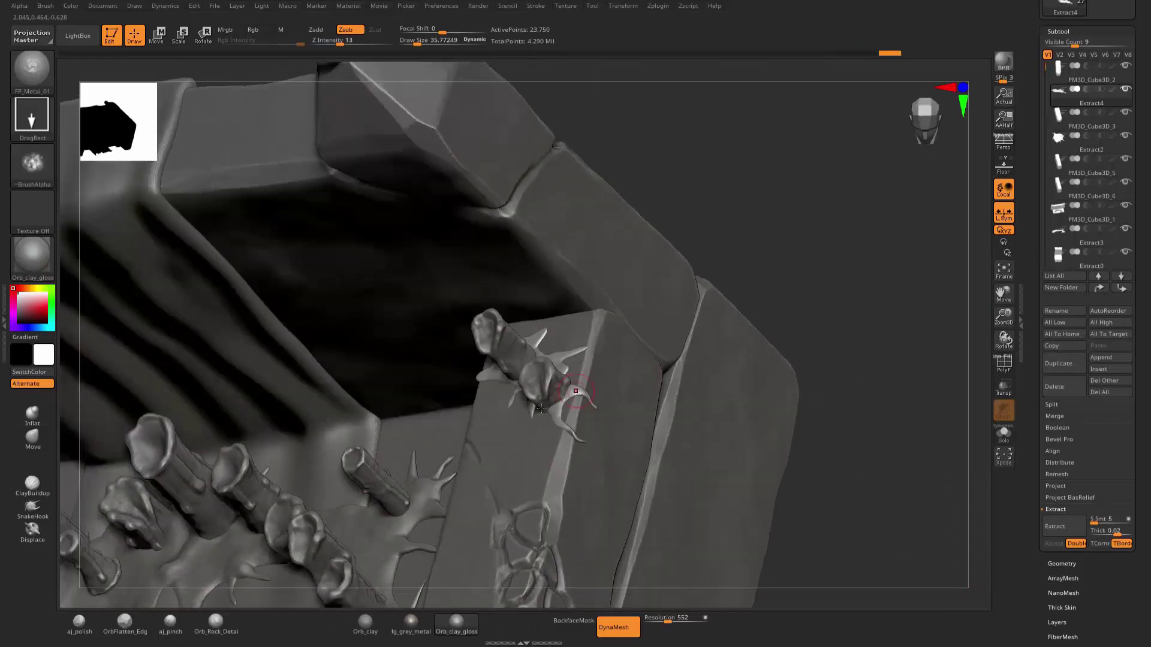
pyautogui.keyDown('shift'); pyautogui.moveTo(837, 268); pyautogui.dragTo(727, 351); pyautogui.keyUp('shift')
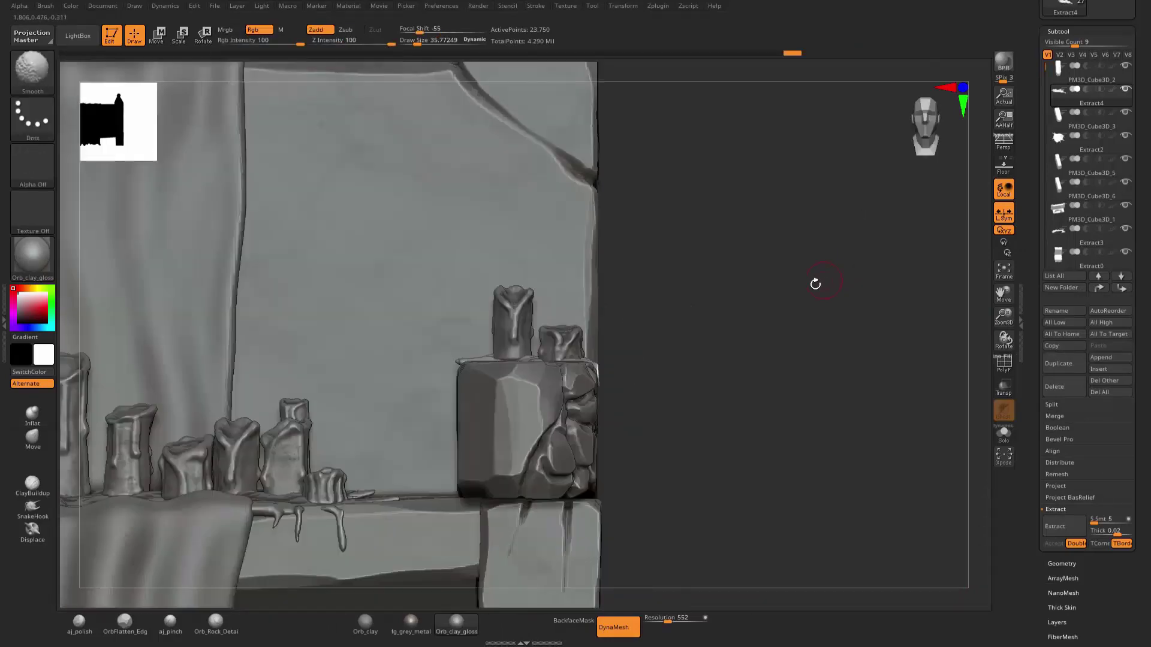